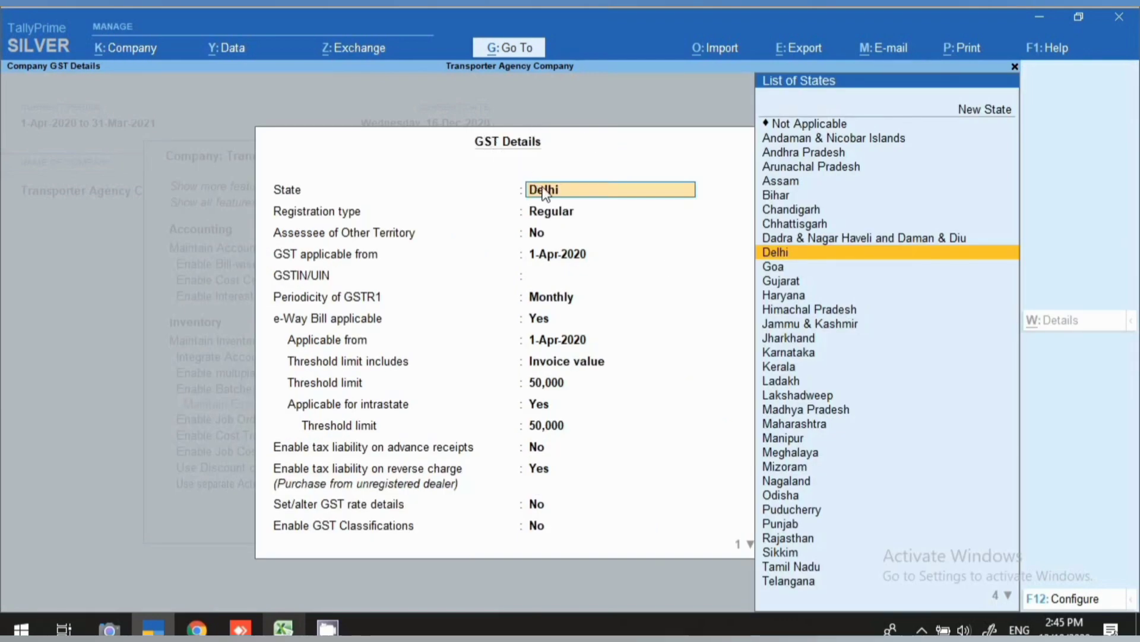
Step: Examine the company's GST details, from the state and registration type through the reverse charge tax liability setting
{"action": "key", "text": "Return"}
{"action": "key", "text": "Return"}
{"action": "key", "text": "Return"}
{"action": "key", "text": "Return"}
{"action": "key", "text": "Return"}
{"action": "key", "text": "Return"}
{"action": "key", "text": "Return"}
{"action": "key", "text": "Return"}
{"action": "key", "text": "Return"}
{"action": "key", "text": "Return"}
{"action": "key", "text": "Return"}
{"action": "key", "text": "Return"}
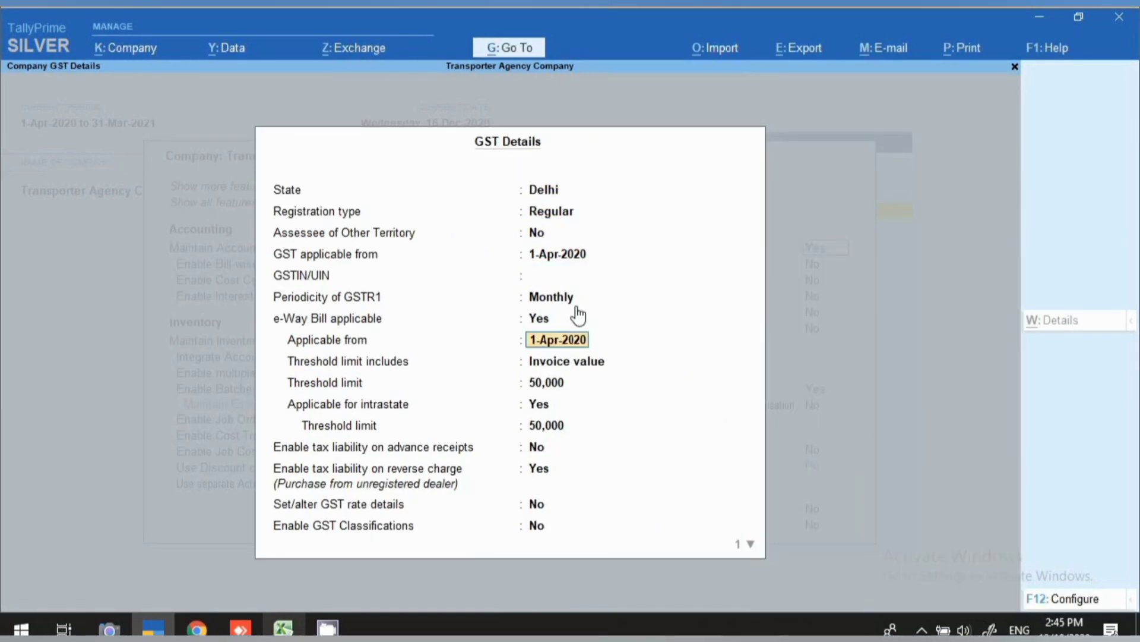
{"action": "key", "text": "Return"}
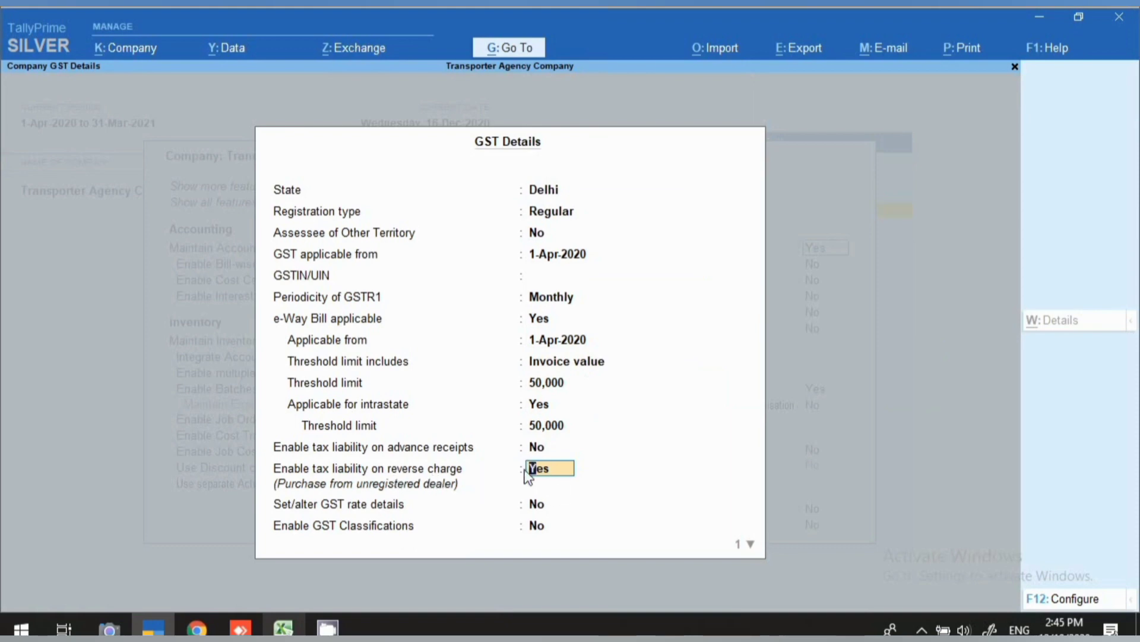
Step: Save the GST details and accept the feature settings of Transporter Agency Company
{"action": "key", "text": "ctrl"}
{"action": "key", "text": "ctrl+a"}
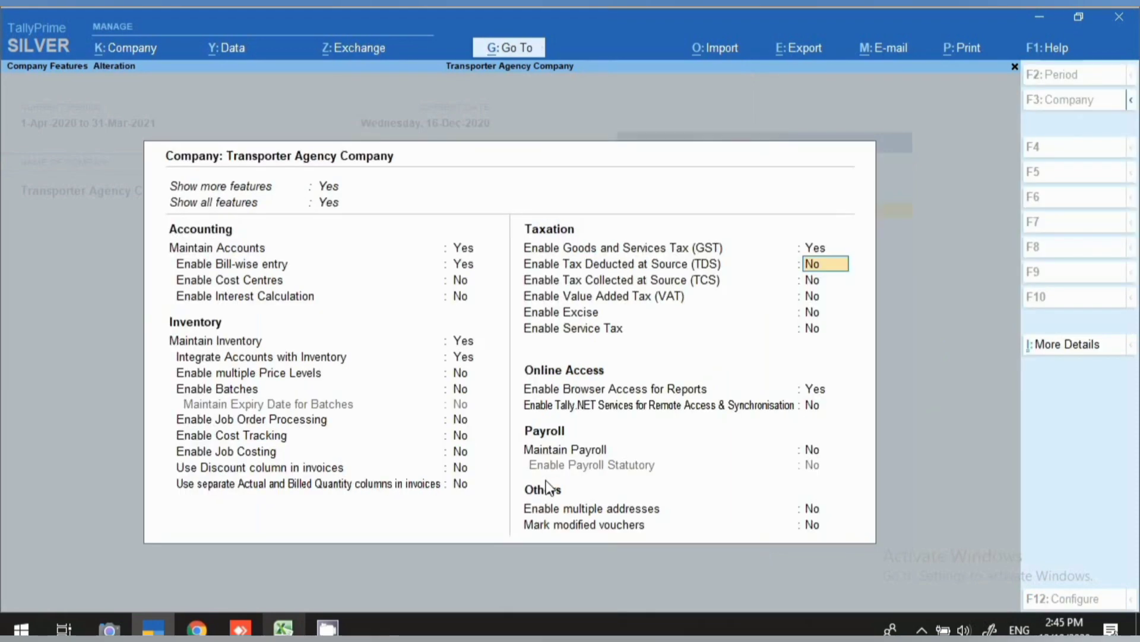
{"action": "key", "text": "ctrl+a"}
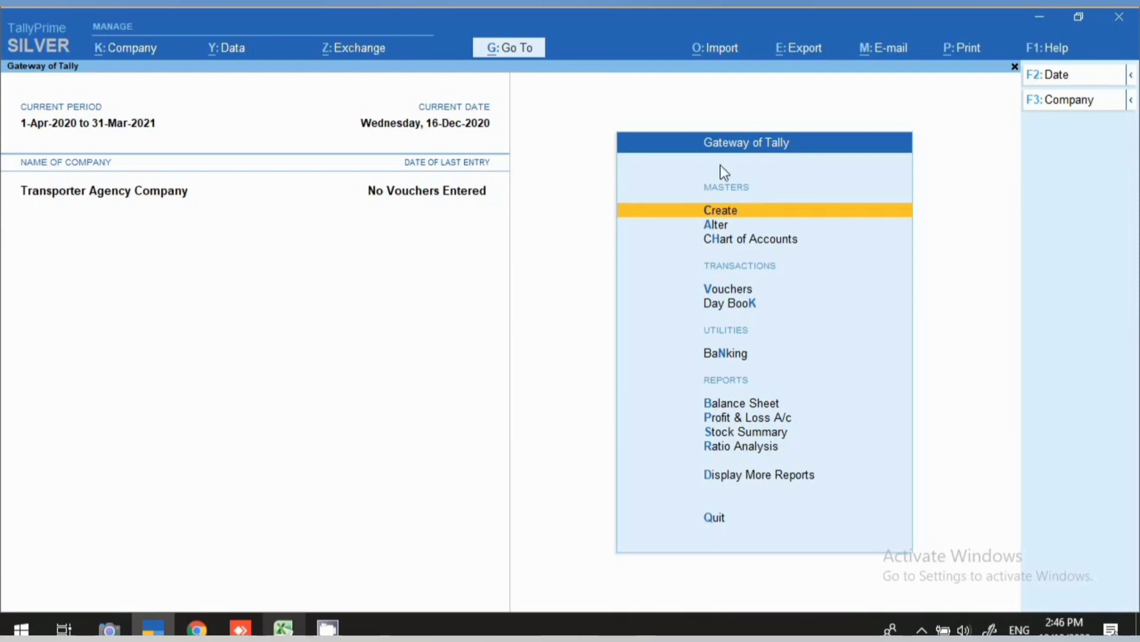
Step: Open the RAM CARRIAGE (URDS LOCAL) ledger for alteration
{"action": "left_click", "coordinate": [716, 221]}
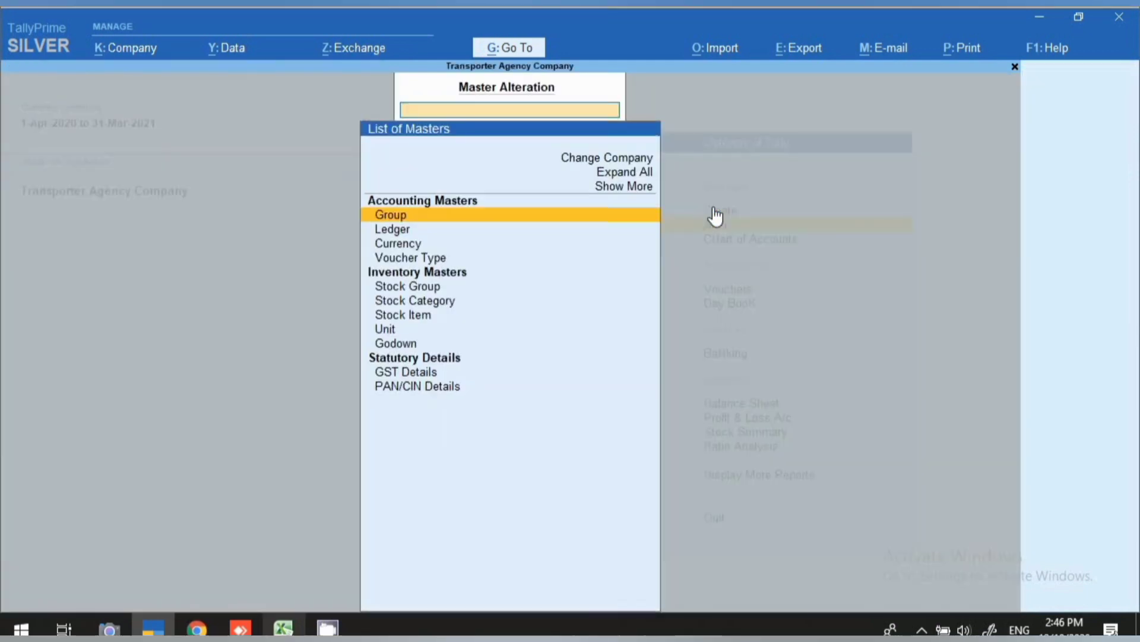
{"action": "key", "text": "Down"}
{"action": "key", "text": "Return"}
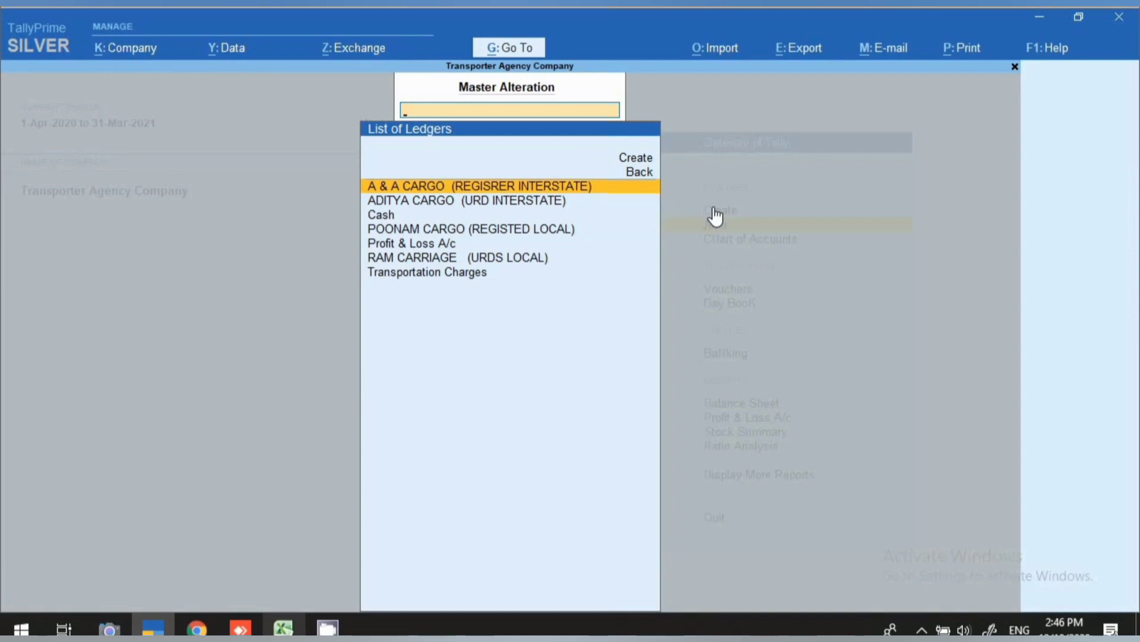
{"action": "left_click", "coordinate": [447, 259]}
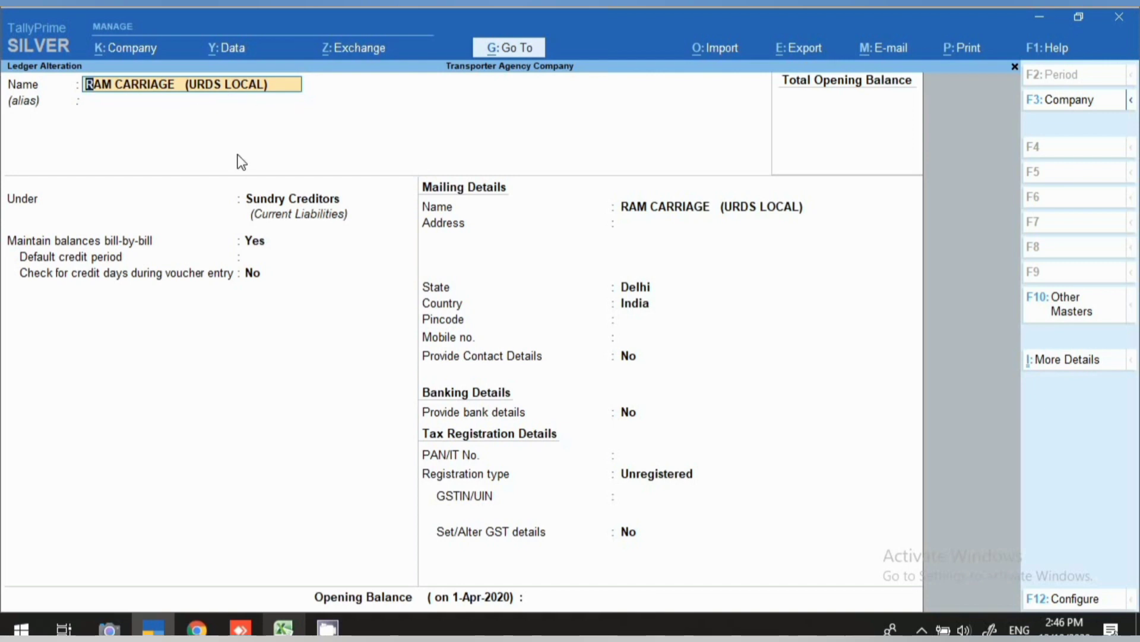
Step: Examine the RAM CARRIAGE ledger's group, bill-by-bill settings, and mailing state and country
{"action": "key", "text": "Return"}
{"action": "key", "text": "Return"}
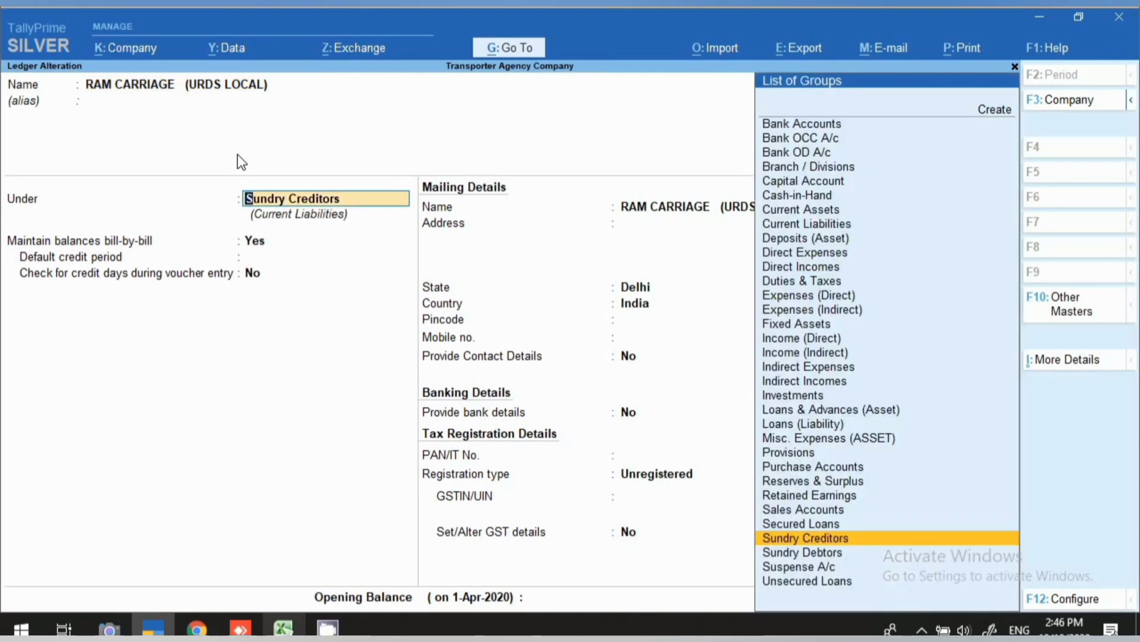
{"action": "key", "text": "Return"}
{"action": "key", "text": "Return"}
{"action": "key", "text": "Return"}
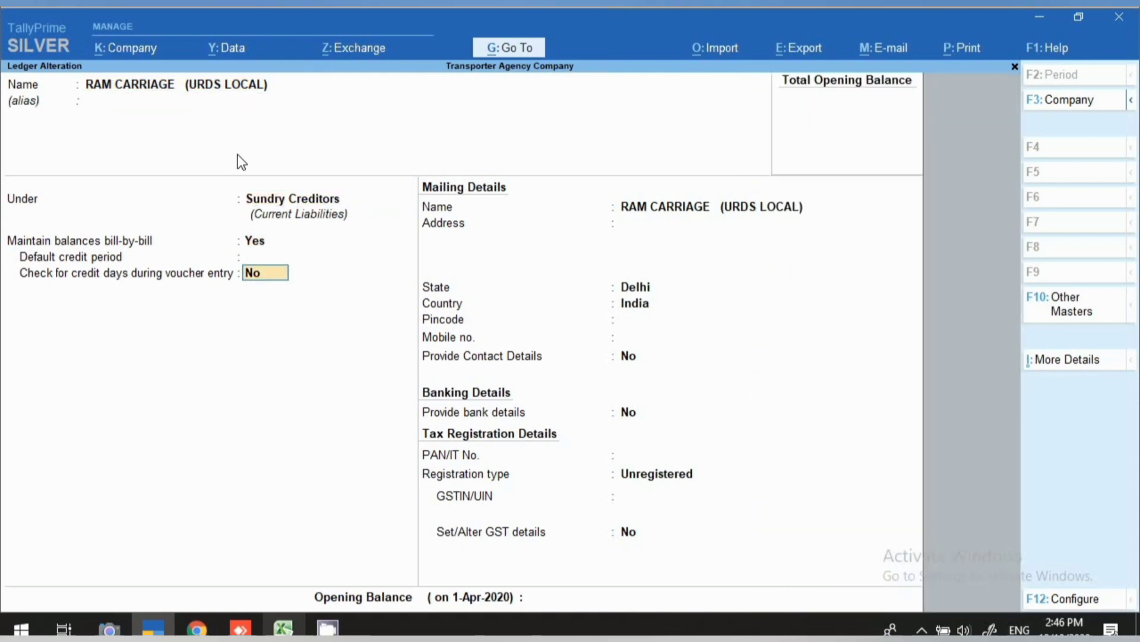
{"action": "key", "text": "Return"}
{"action": "key", "text": "Return"}
{"action": "key", "text": "Return"}
{"action": "key", "text": "Return"}
{"action": "key", "text": "Return"}
{"action": "key", "text": "Return"}
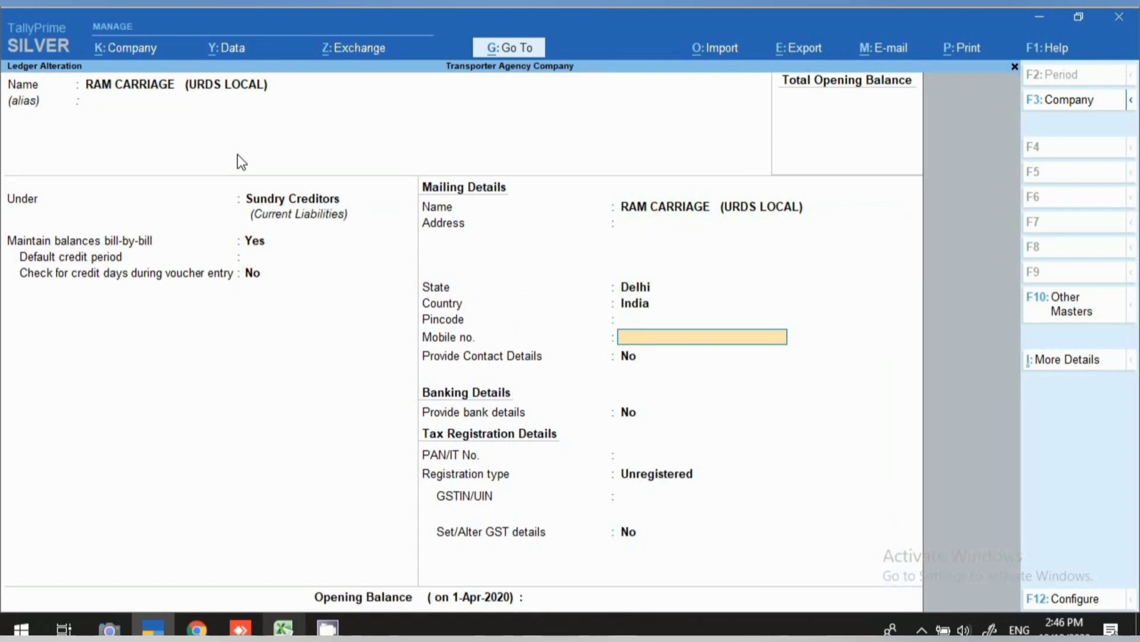
{"action": "key", "text": "Up"}
{"action": "key", "text": "Up"}
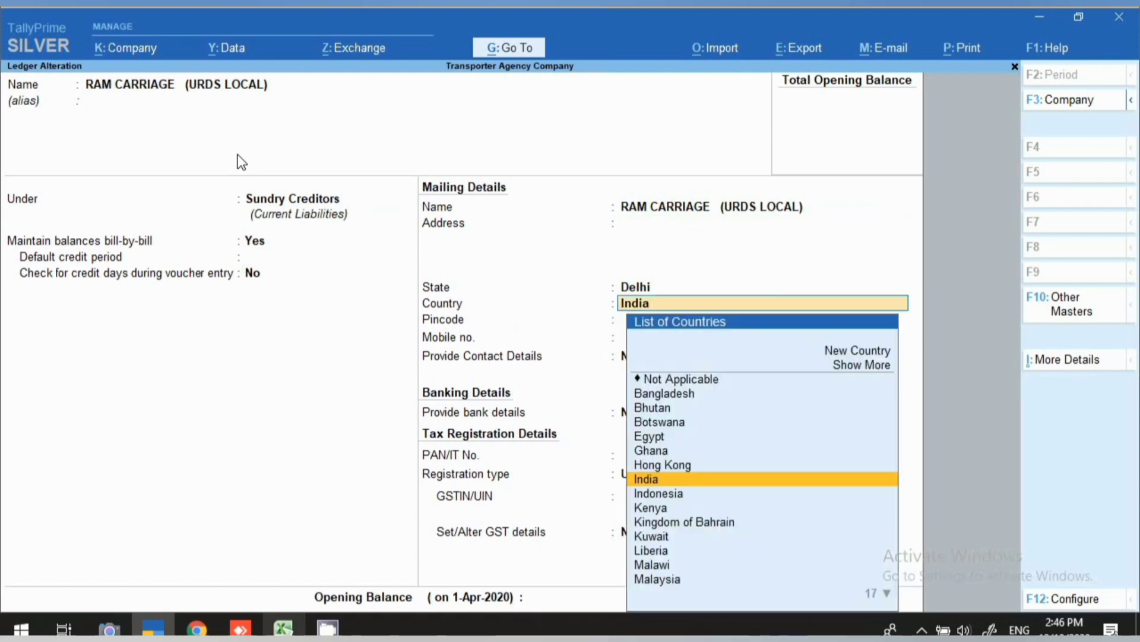
Step: Check the RAM CARRIAGE ledger's tax registration type and accept the ledger
{"action": "key", "text": "Return"}
{"action": "key", "text": "Return"}
{"action": "key", "text": "Return"}
{"action": "key", "text": "Return"}
{"action": "key", "text": "Return"}
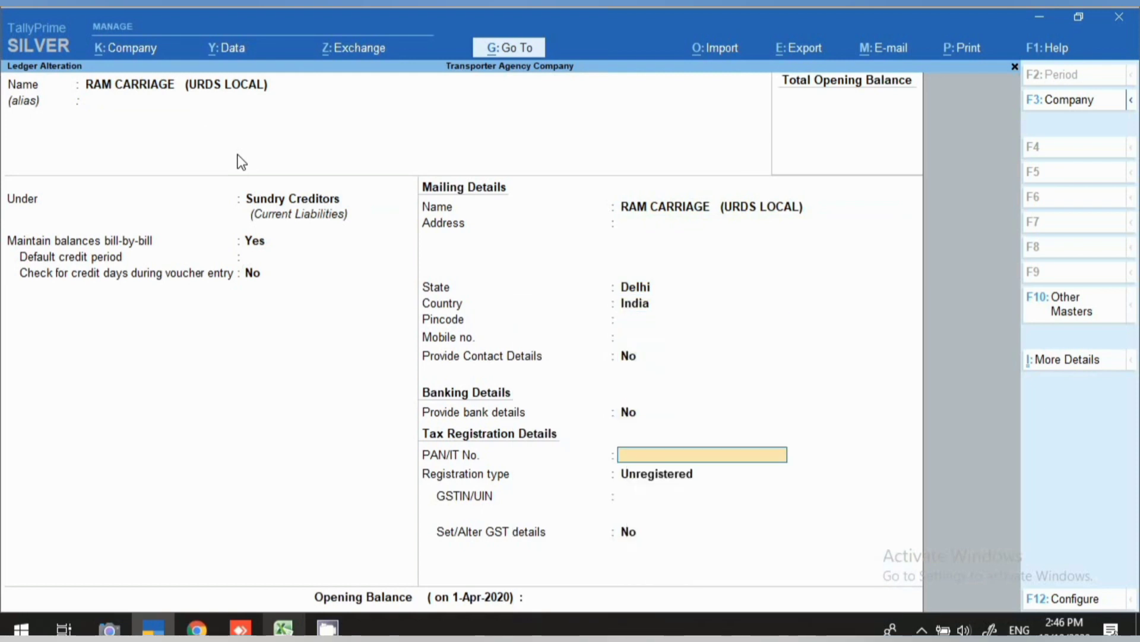
{"action": "key", "text": "Return"}
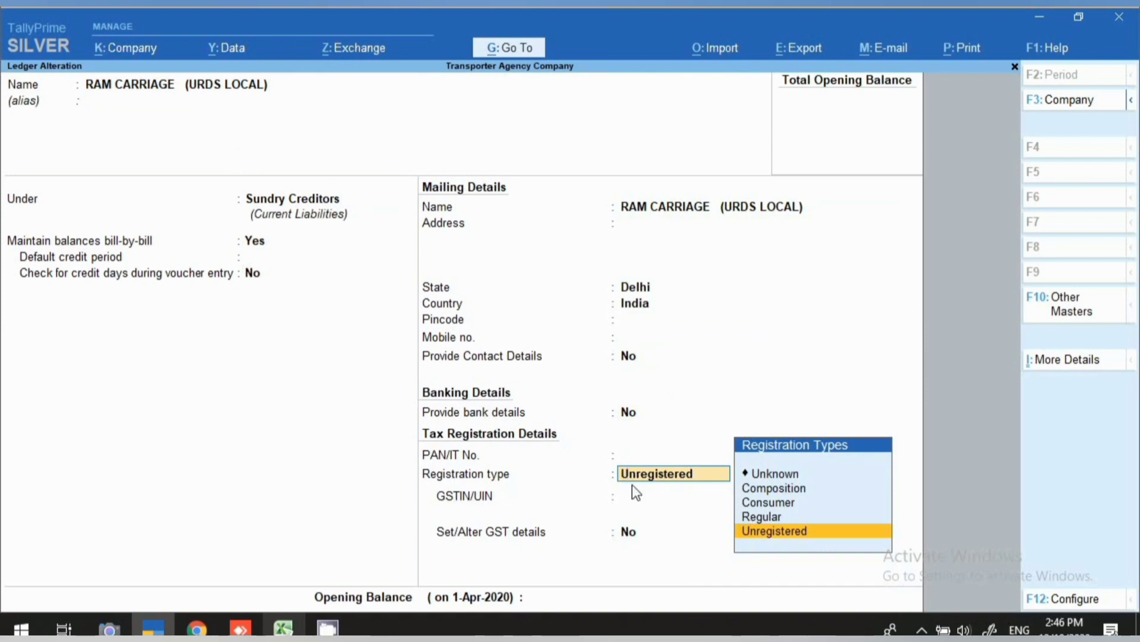
{"action": "key", "text": "Return"}
{"action": "key", "text": "Return"}
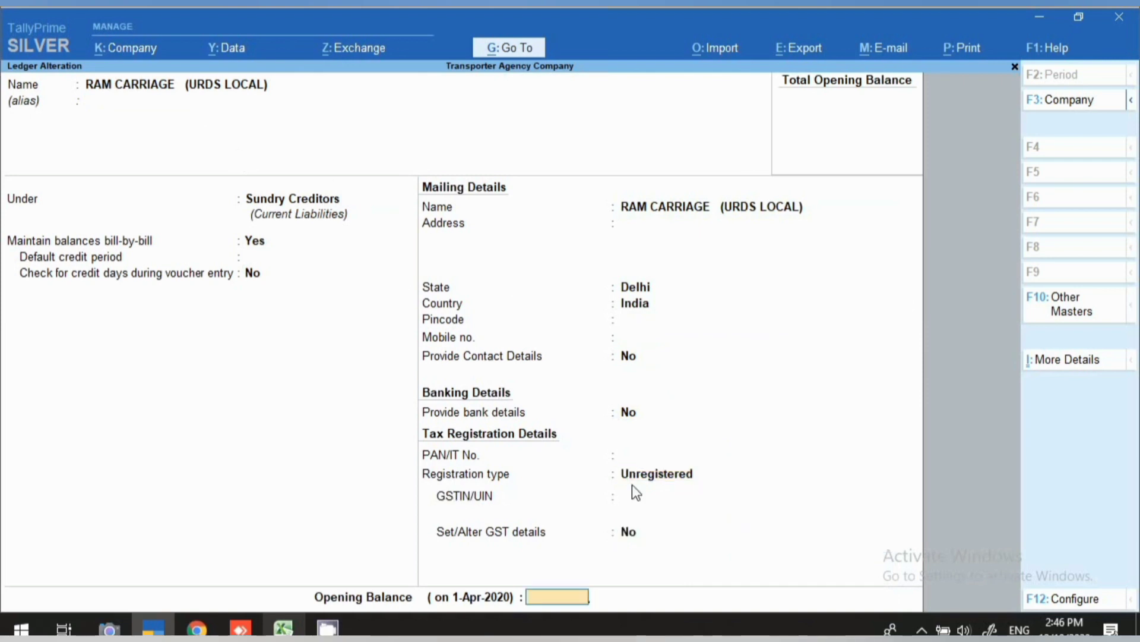
{"action": "key", "text": "Return"}
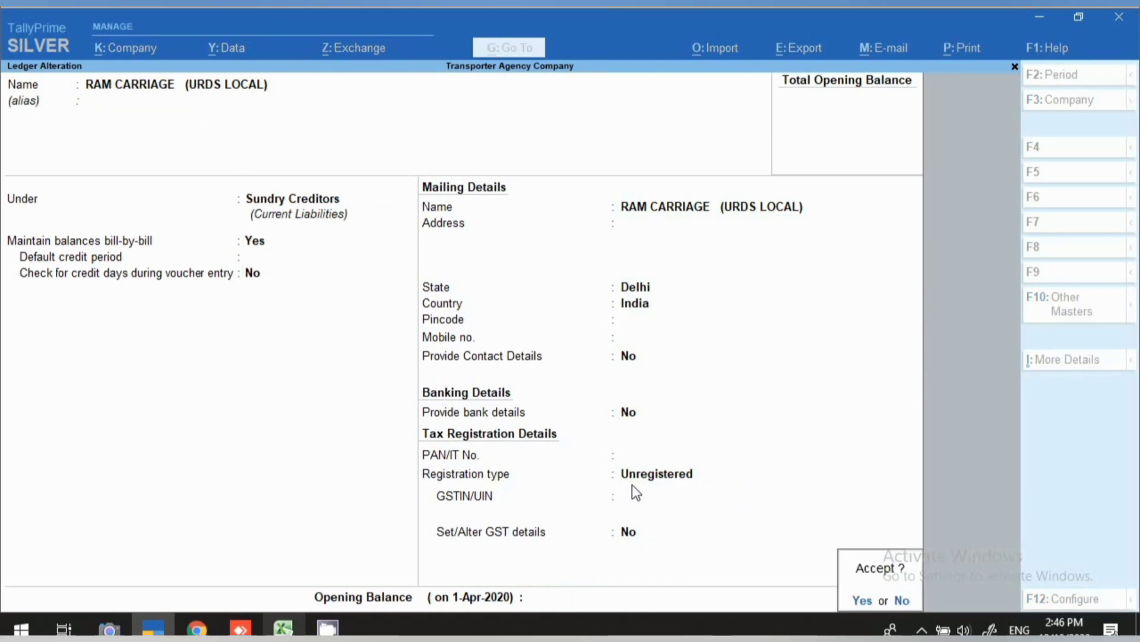
{"action": "key", "text": "Return"}
Step: Open the POONAM CARGO (REGISTED LOCAL) ledger for alteration and examine its group and mailing state
{"action": "key", "text": "Up"}
{"action": "key", "text": "Up"}
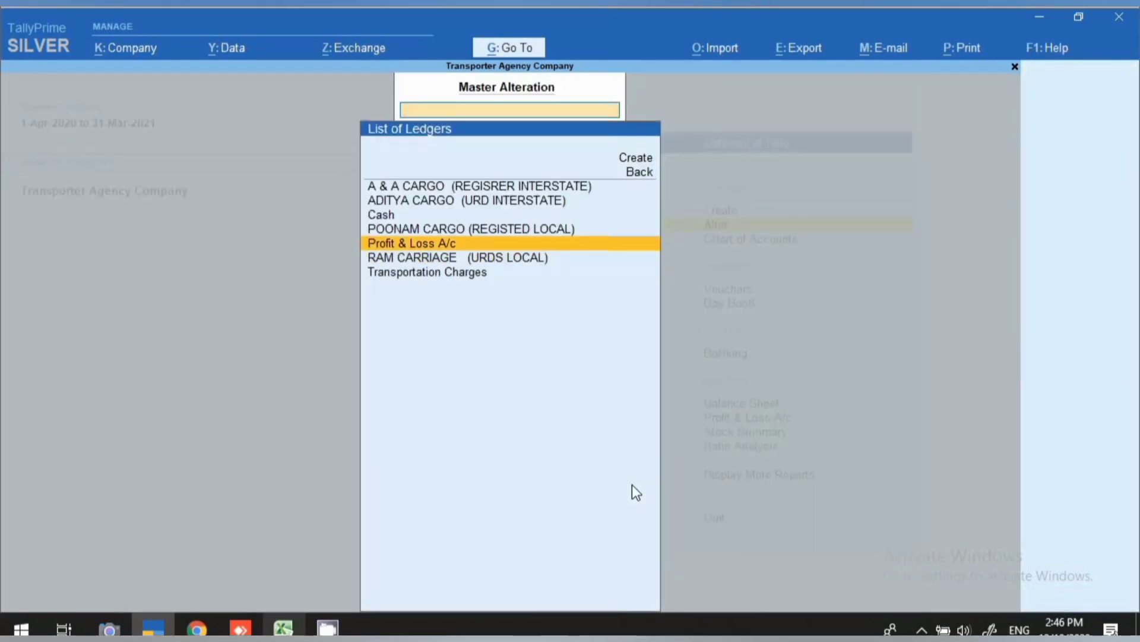
{"action": "key", "text": "Return"}
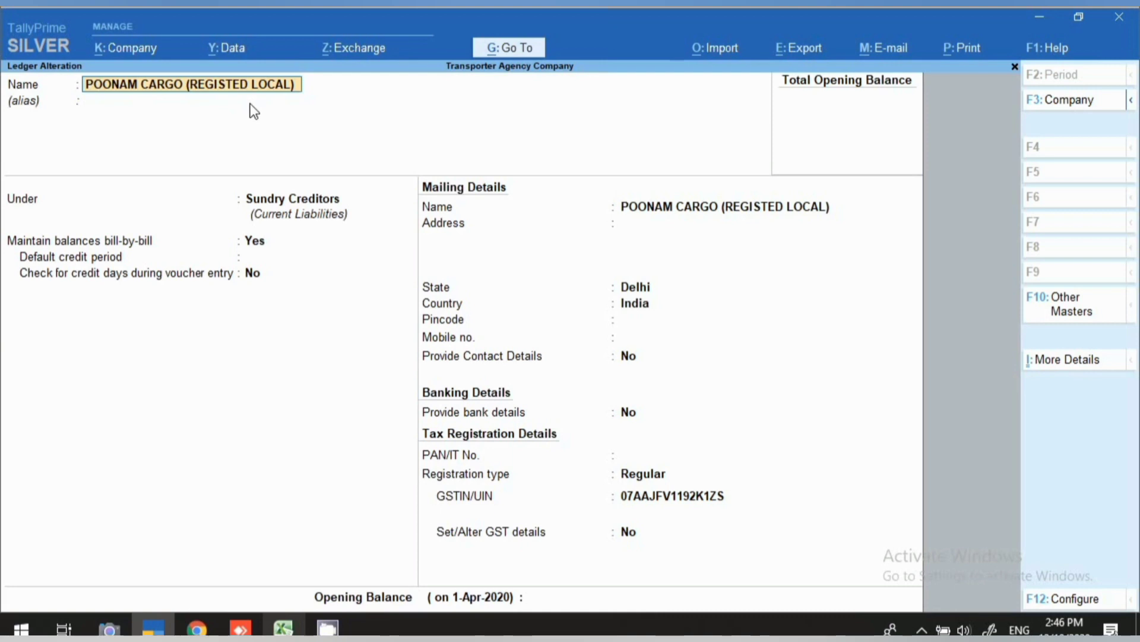
{"action": "key", "text": "Return"}
{"action": "key", "text": "Return"}
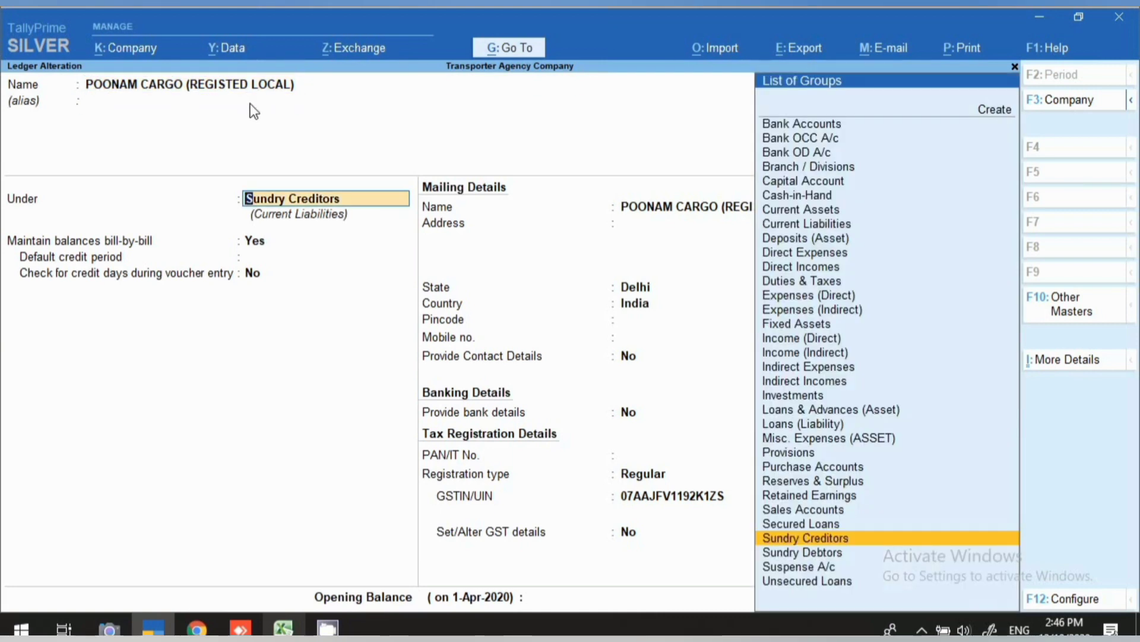
{"action": "key", "text": "Return"}
{"action": "key", "text": "Return"}
{"action": "key", "text": "Return"}
{"action": "key", "text": "Return"}
{"action": "key", "text": "Return"}
{"action": "key", "text": "Return"}
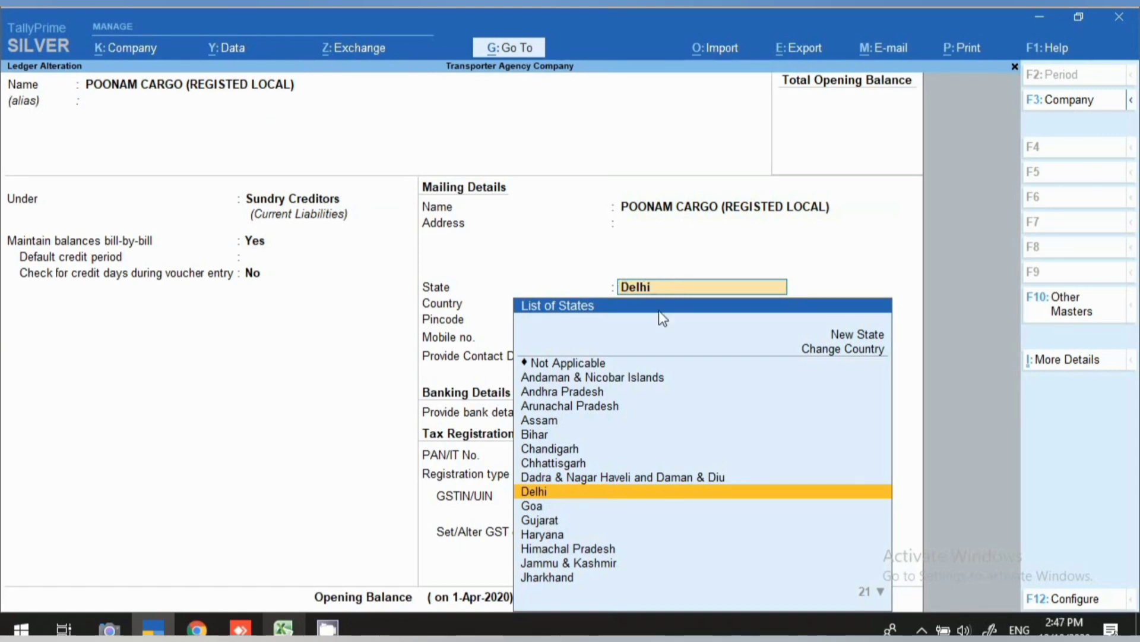
{"action": "key", "text": "Return"}
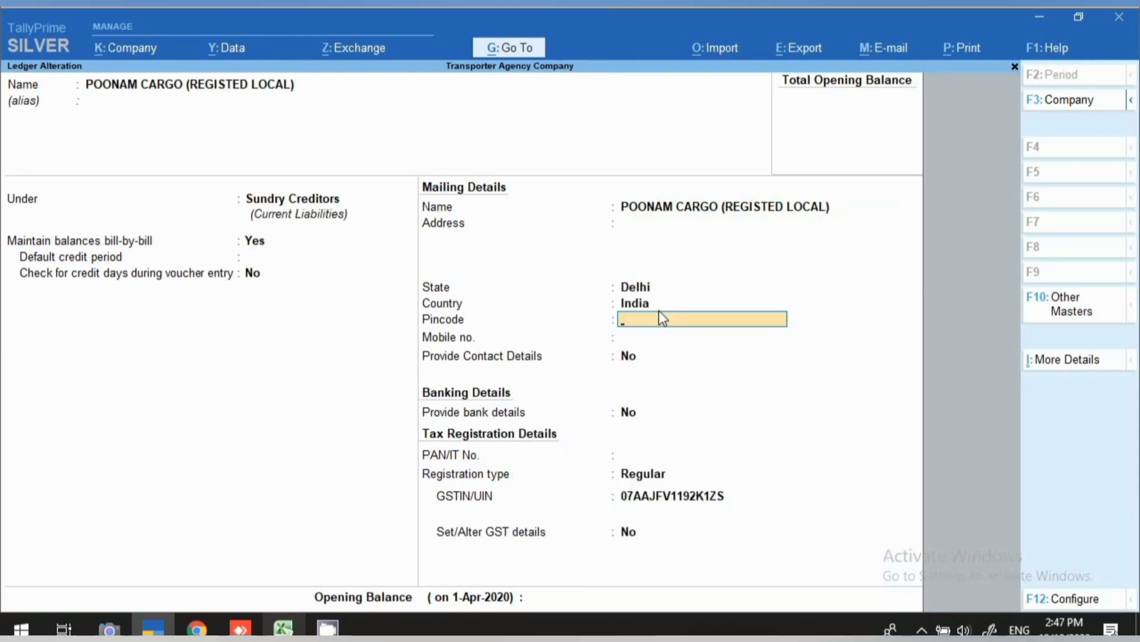
Step: Check the POONAM CARGO ledger's registration type and GSTIN/UIN, and accept the ledger
{"action": "key", "text": "Return"}
{"action": "key", "text": "Return"}
{"action": "key", "text": "Return"}
{"action": "key", "text": "Return"}
{"action": "key", "text": "Return"}
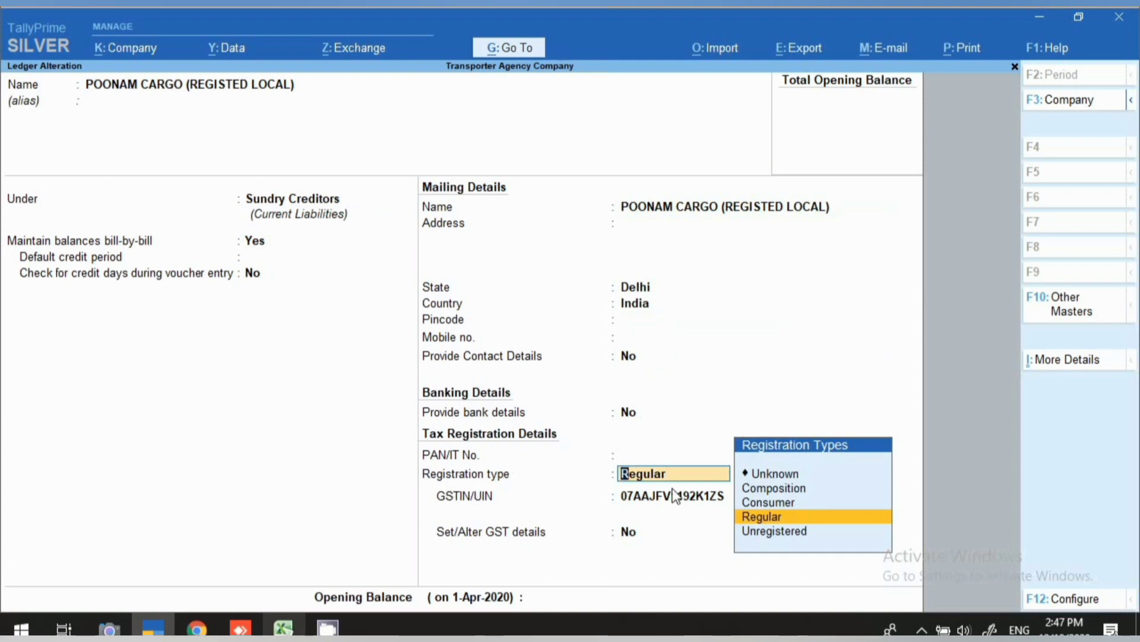
{"action": "key", "text": "Return"}
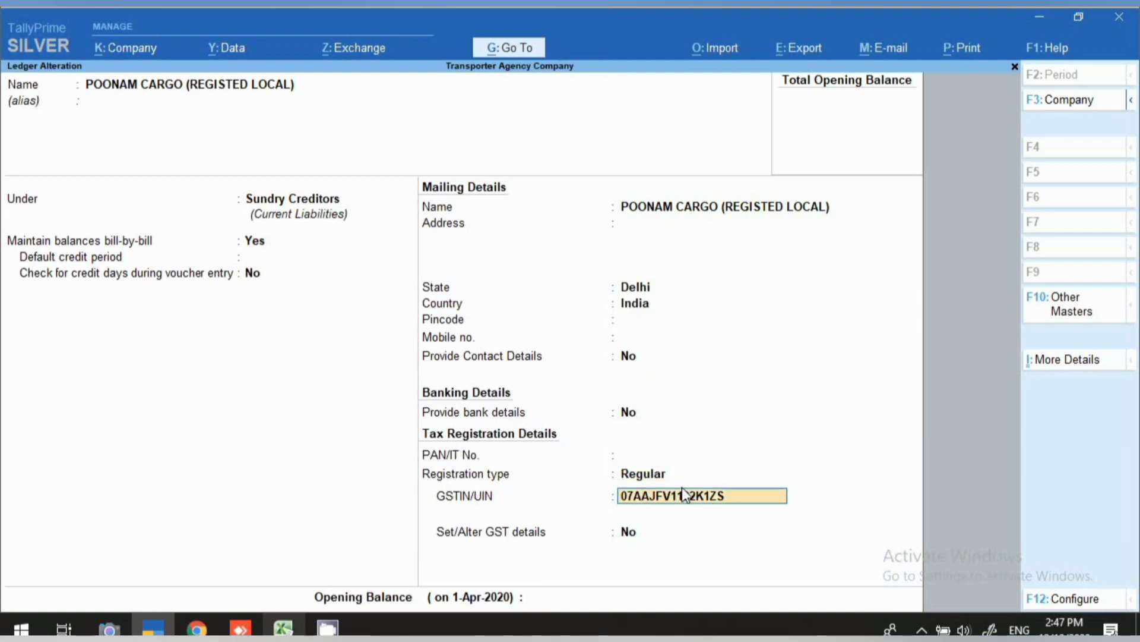
{"action": "key", "text": "Return"}
{"action": "key", "text": "Return"}
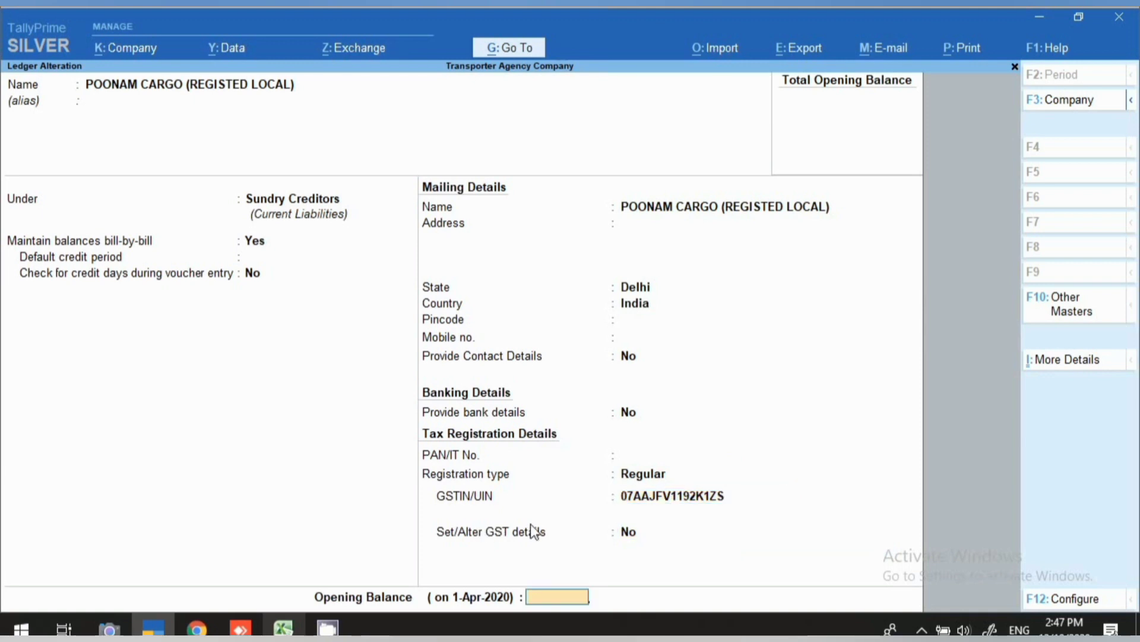
{"action": "key", "text": "Return"}
{"action": "key", "text": "Return"}
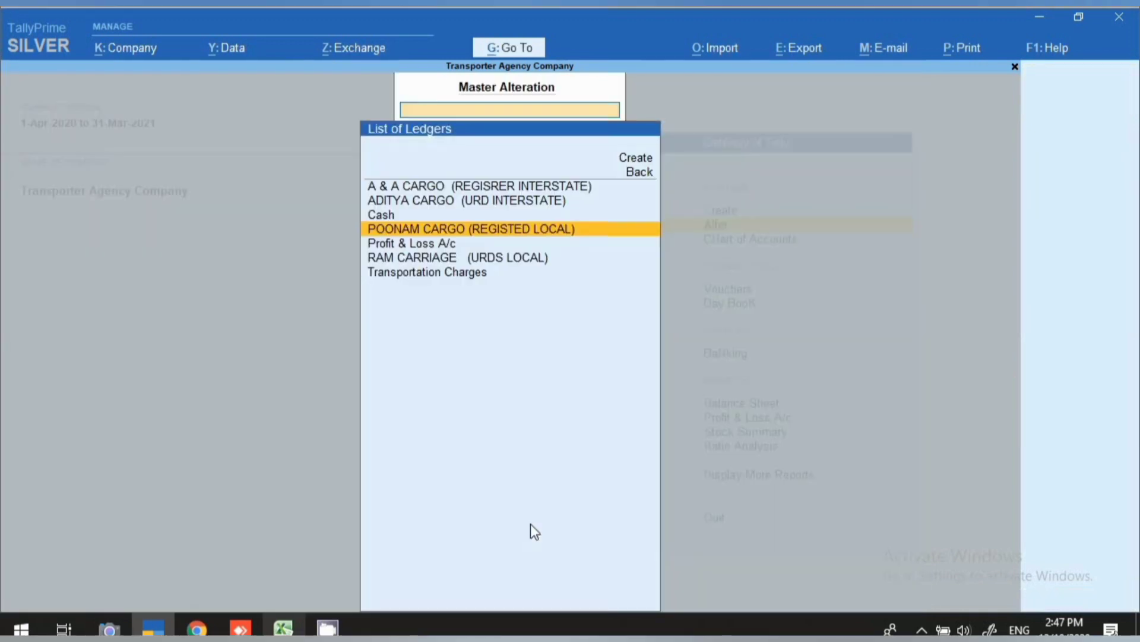
Step: Open the ADITYA CARGO (URD INTERSTATE) ledger for alteration and examine its group and mailing state
{"action": "key", "text": "Up"}
{"action": "key", "text": "Up"}
{"action": "key", "text": "Return"}
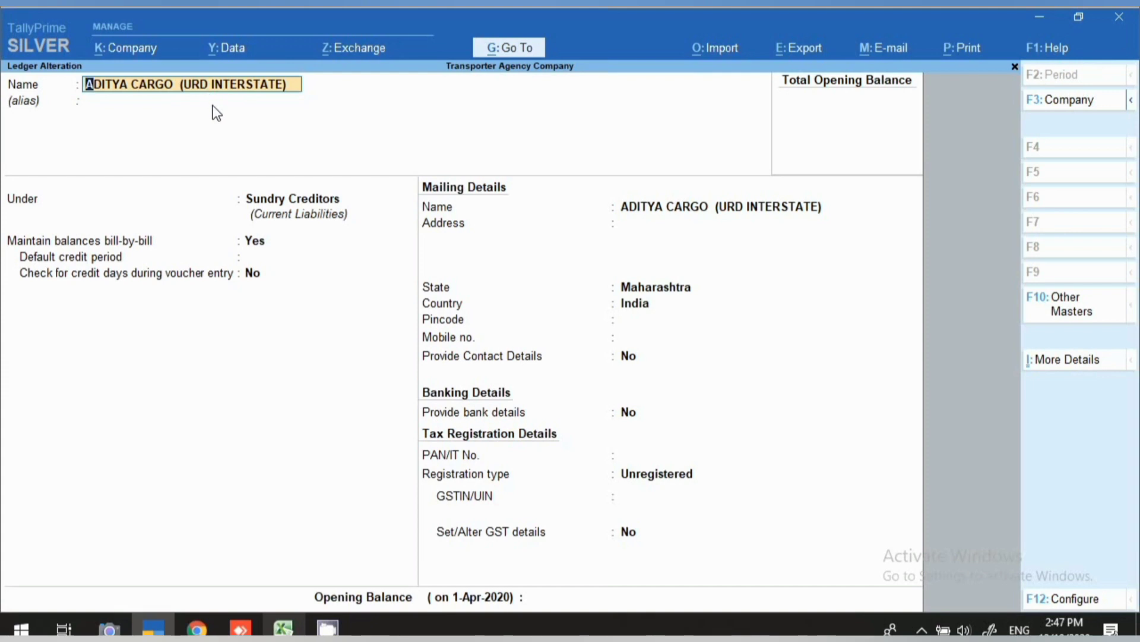
{"action": "key", "text": "Return"}
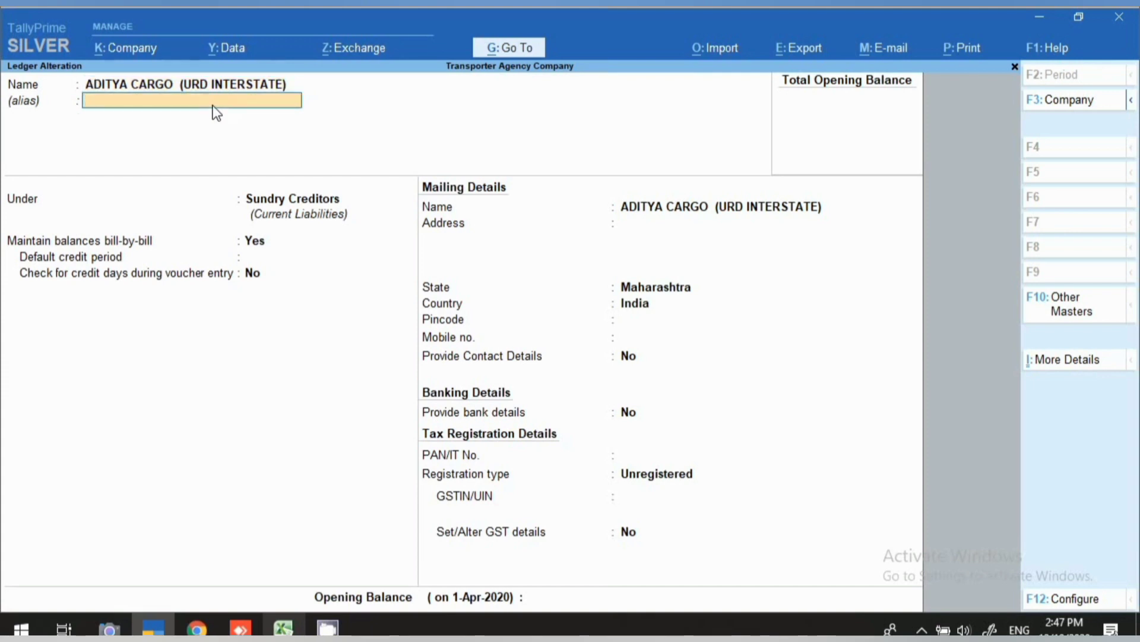
{"action": "key", "text": "Return"}
{"action": "key", "text": "Return"}
{"action": "key", "text": "Return"}
{"action": "key", "text": "Return"}
{"action": "key", "text": "Return"}
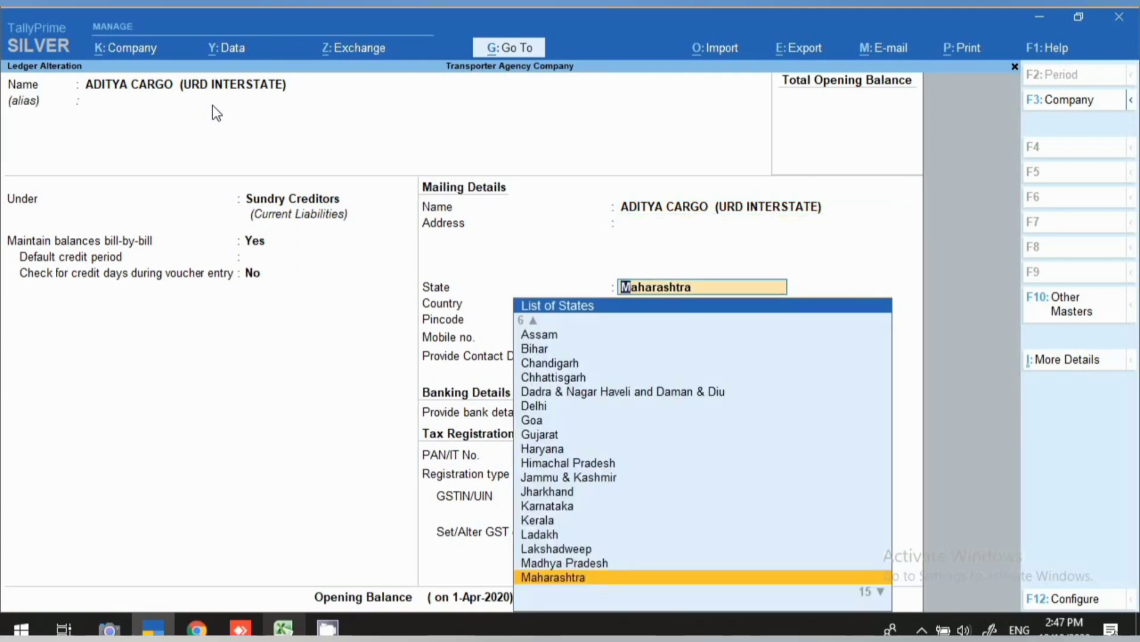
Step: Set the ADITYA CARGO ledger's registration type to Regular, leave the GSTIN/UIN blank, and save the ledger
{"action": "key", "text": "Return"}
{"action": "key", "text": "Return"}
{"action": "key", "text": "Return"}
{"action": "key", "text": "Return"}
{"action": "key", "text": "Return"}
{"action": "key", "text": "Return"}
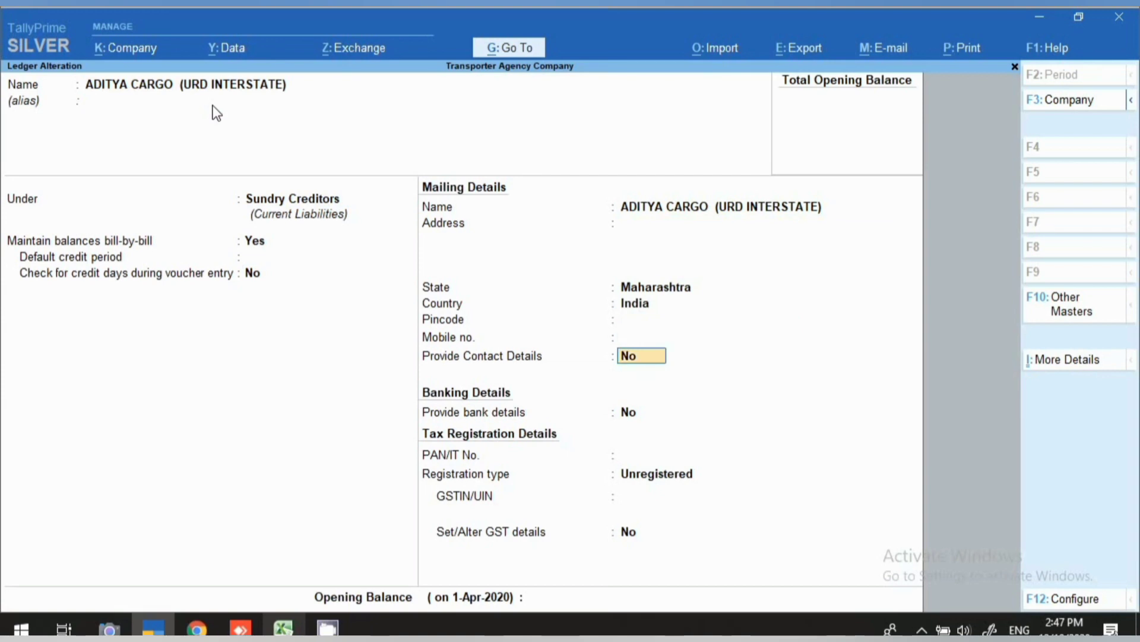
{"action": "key", "text": "Up"}
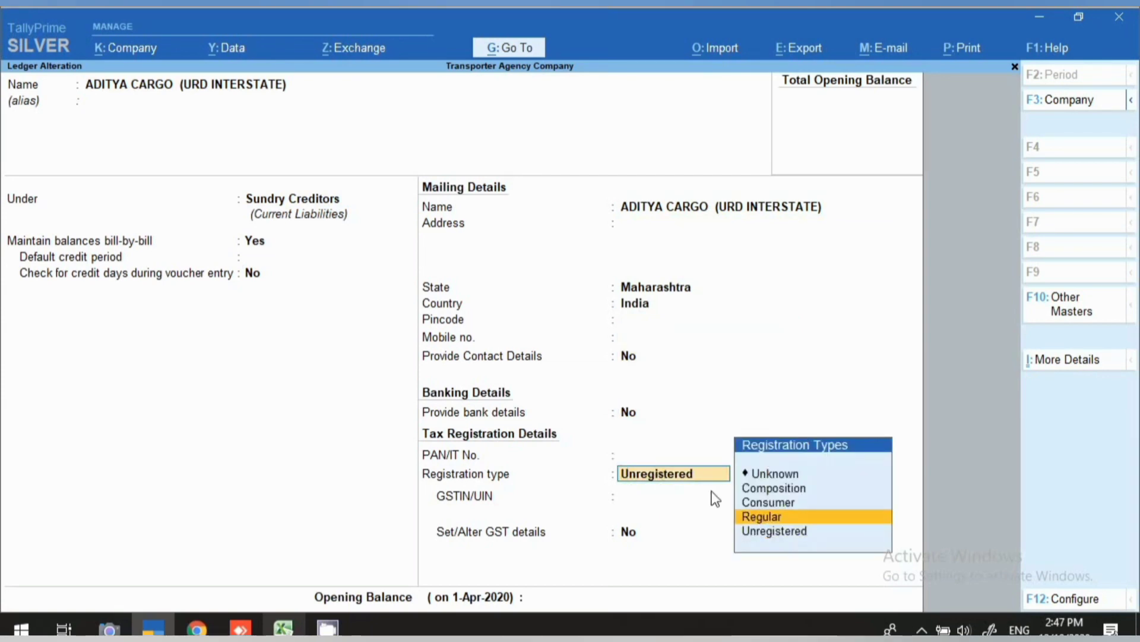
{"action": "key", "text": "Return"}
{"action": "key", "text": "Return"}
{"action": "key", "text": "Return"}
{"action": "key", "text": "Return"}
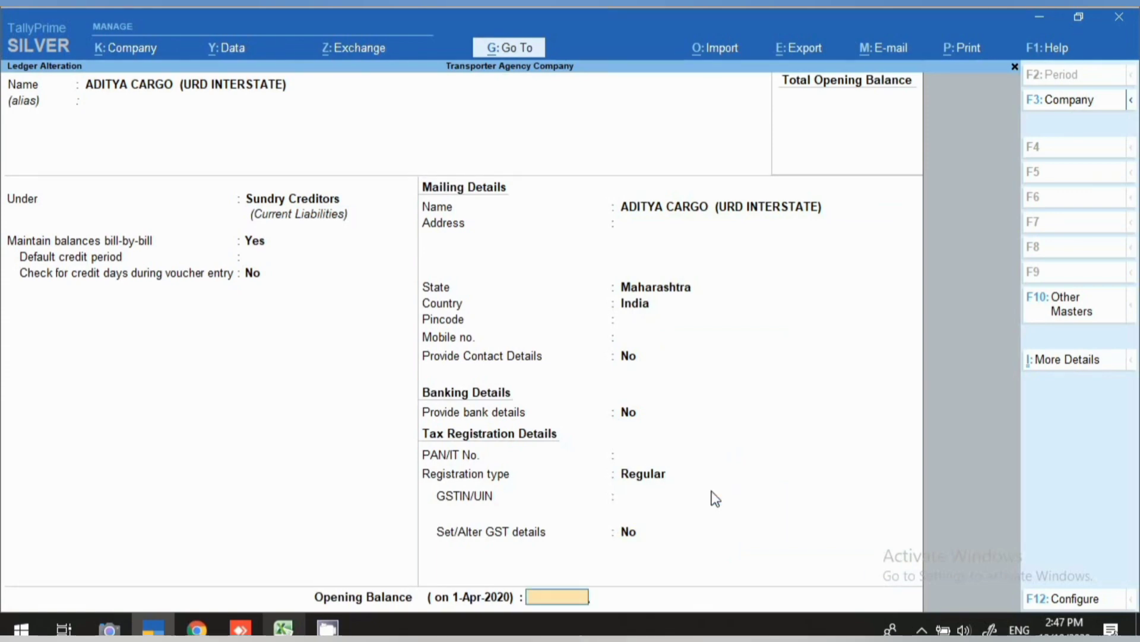
{"action": "key", "text": "y"}
Step: Open the A & A CARGO (REGISRER INTERSTATE) ledger for alteration and examine its group and mailing state
{"action": "key", "text": "Up"}
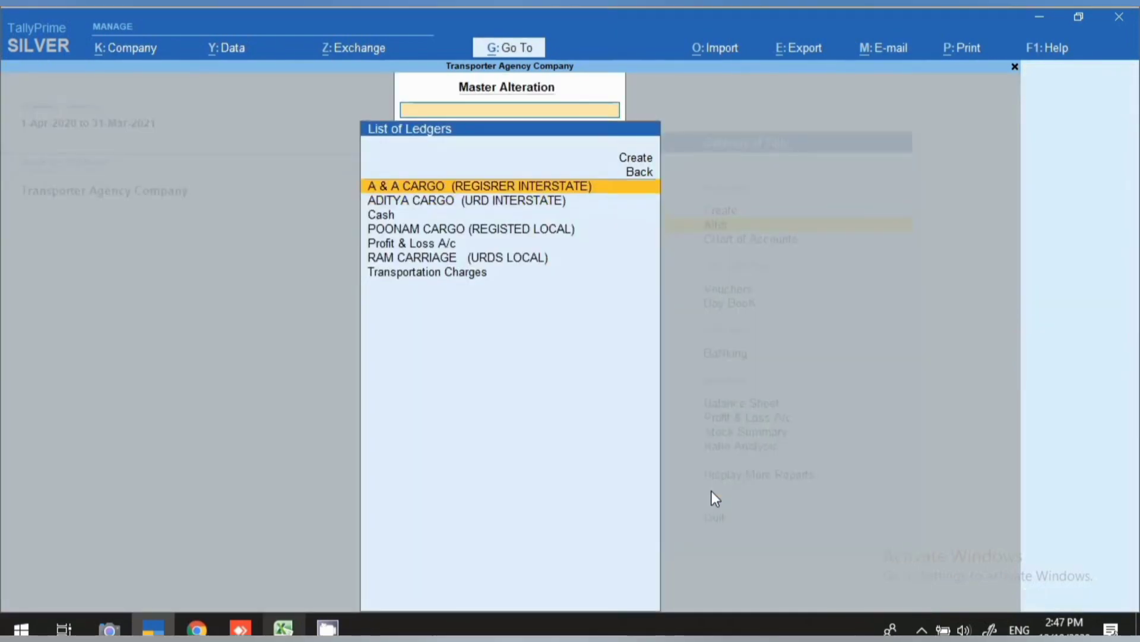
{"action": "key", "text": "Return"}
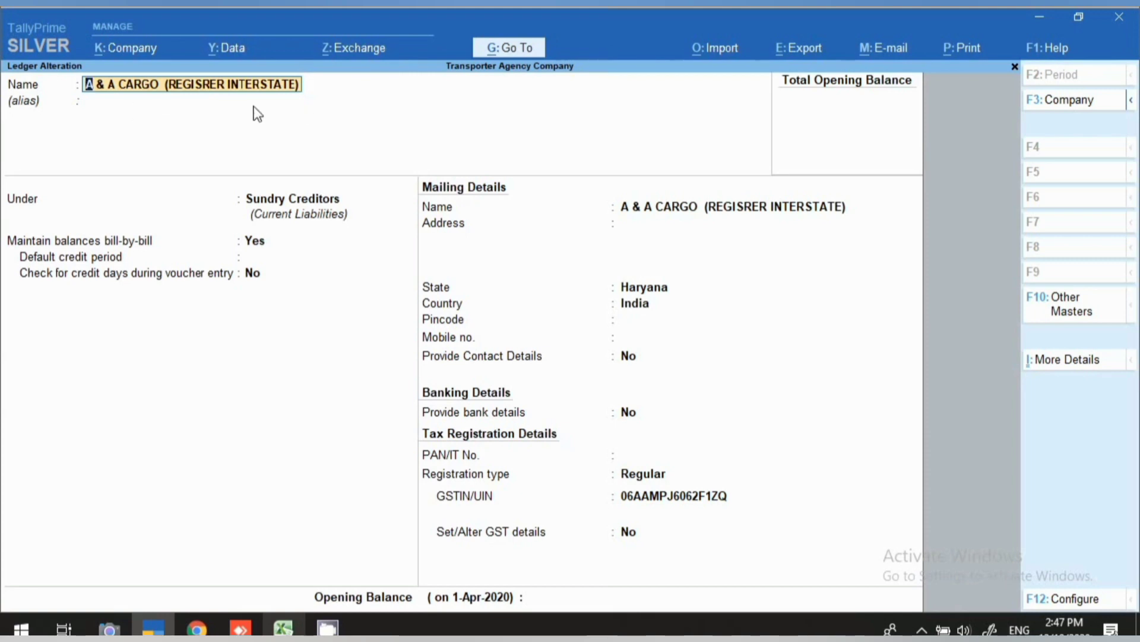
{"action": "key", "text": "Return"}
{"action": "key", "text": "Return"}
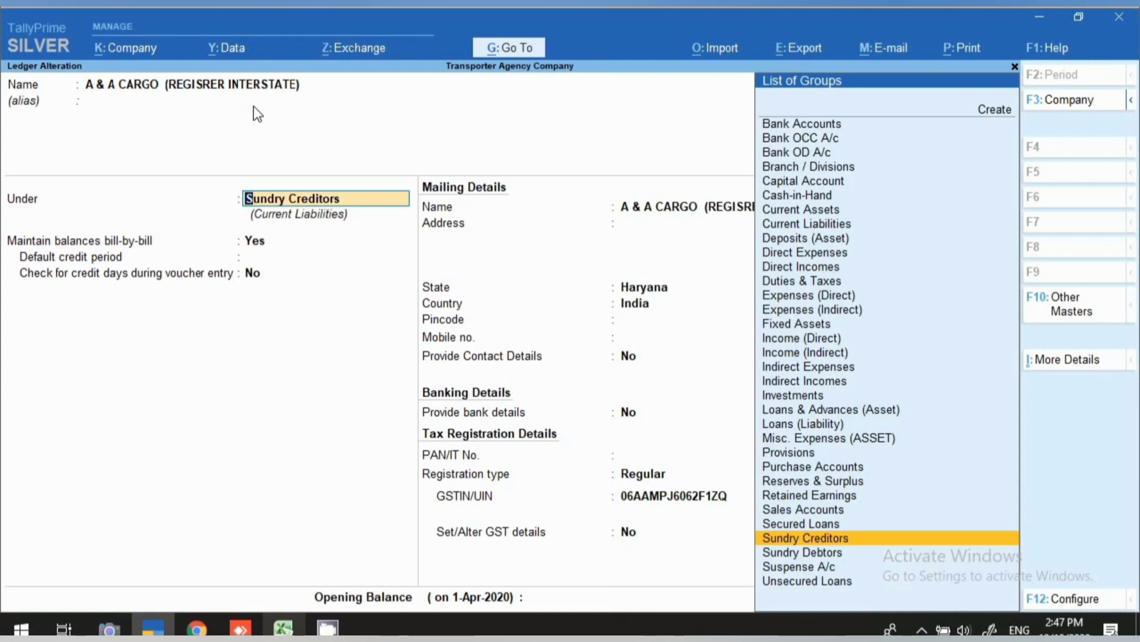
{"action": "key", "text": "Return"}
{"action": "key", "text": "Return"}
{"action": "key", "text": "Return"}
{"action": "key", "text": "Return"}
{"action": "key", "text": "Return"}
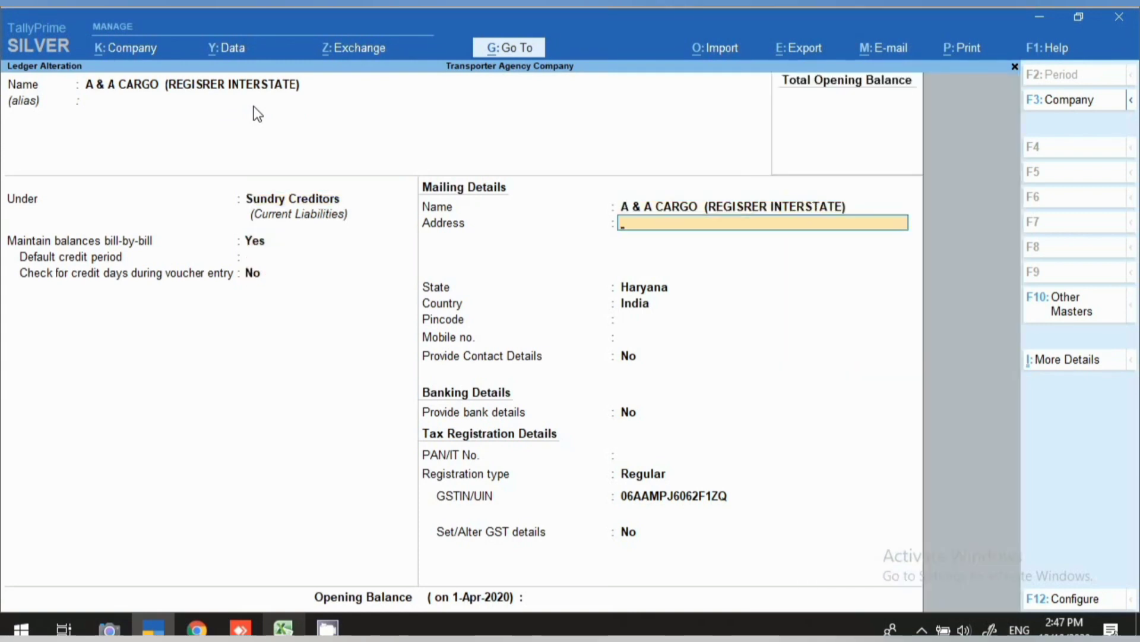
{"action": "key", "text": "Return"}
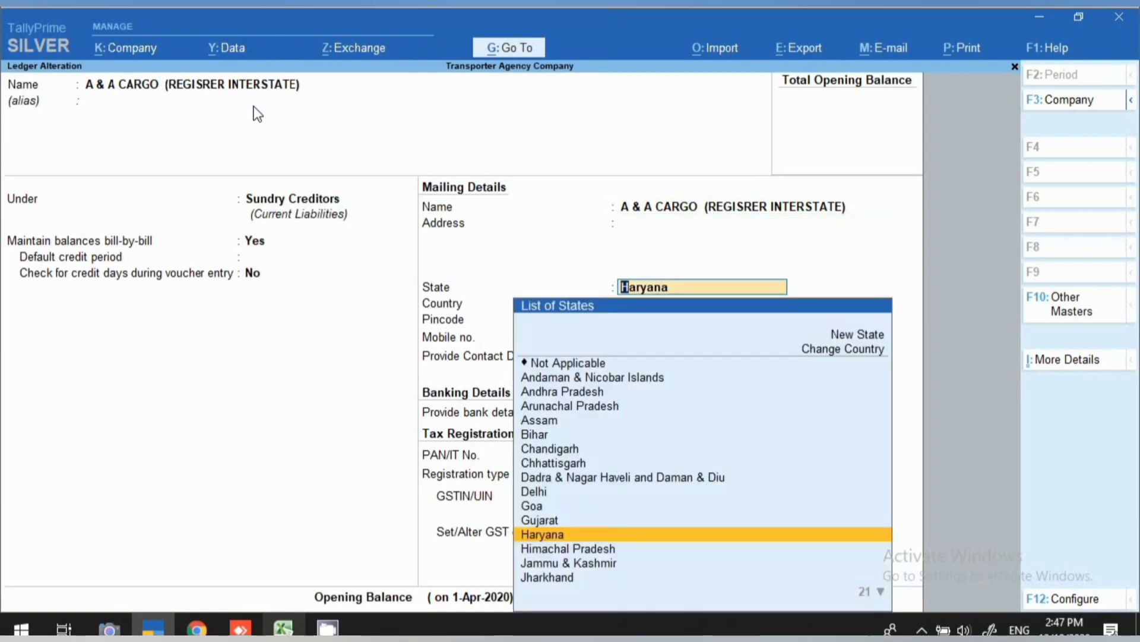
Step: Check the A & A CARGO ledger's registration type and GSTIN/UIN, and accept the ledger
{"action": "key", "text": "Return"}
{"action": "key", "text": "Return"}
{"action": "key", "text": "Return"}
{"action": "key", "text": "Return"}
{"action": "key", "text": "Return"}
{"action": "key", "text": "Return"}
{"action": "key", "text": "Return"}
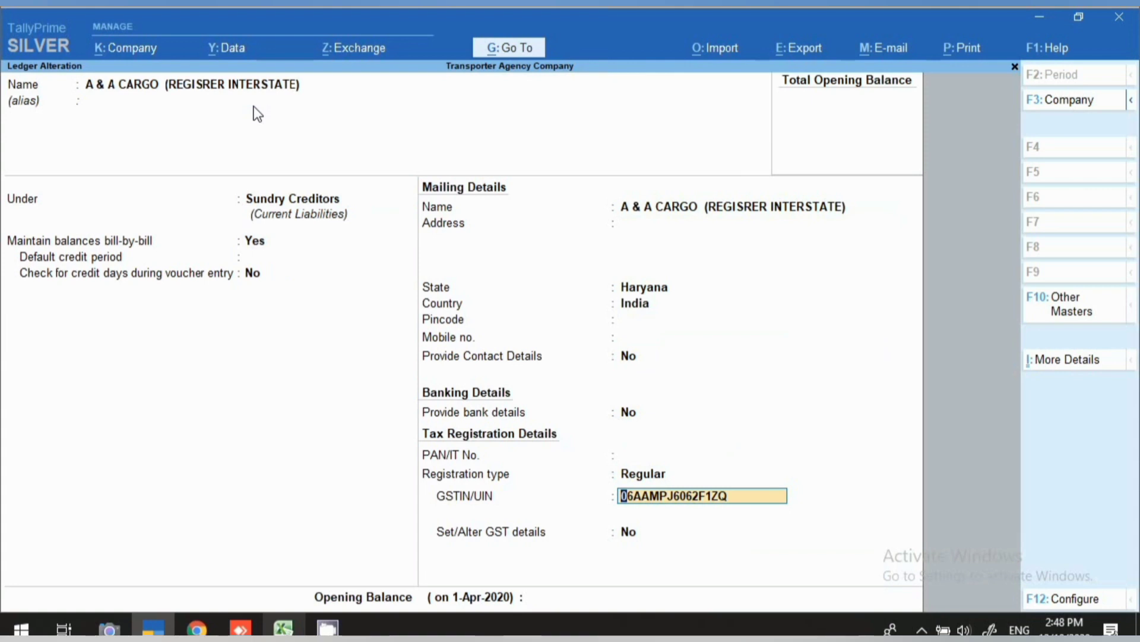
{"action": "key", "text": "Return"}
{"action": "key", "text": "Return"}
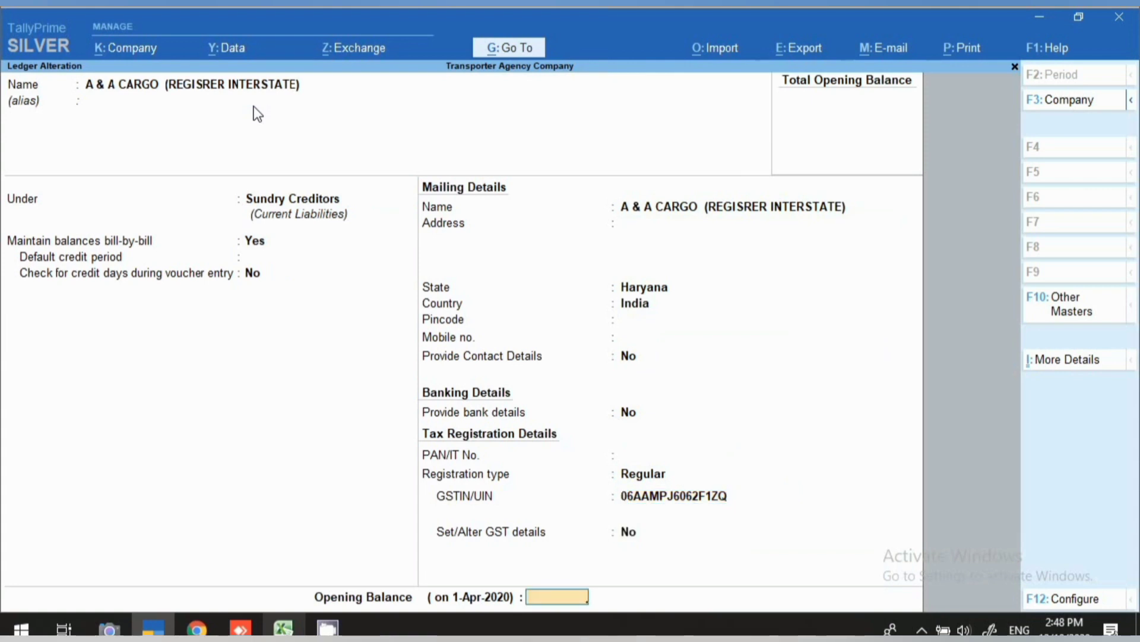
{"action": "key", "text": "Return"}
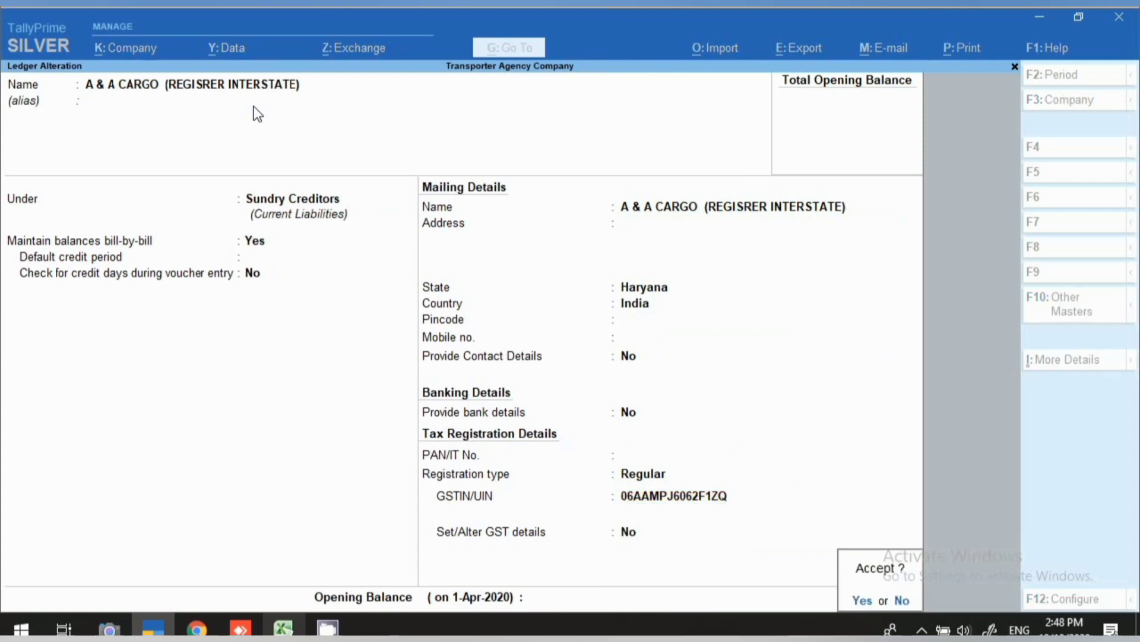
{"action": "key", "text": "Return"}
Step: Open the Transportation Charges ledger for alteration
{"action": "key", "text": "Down"}
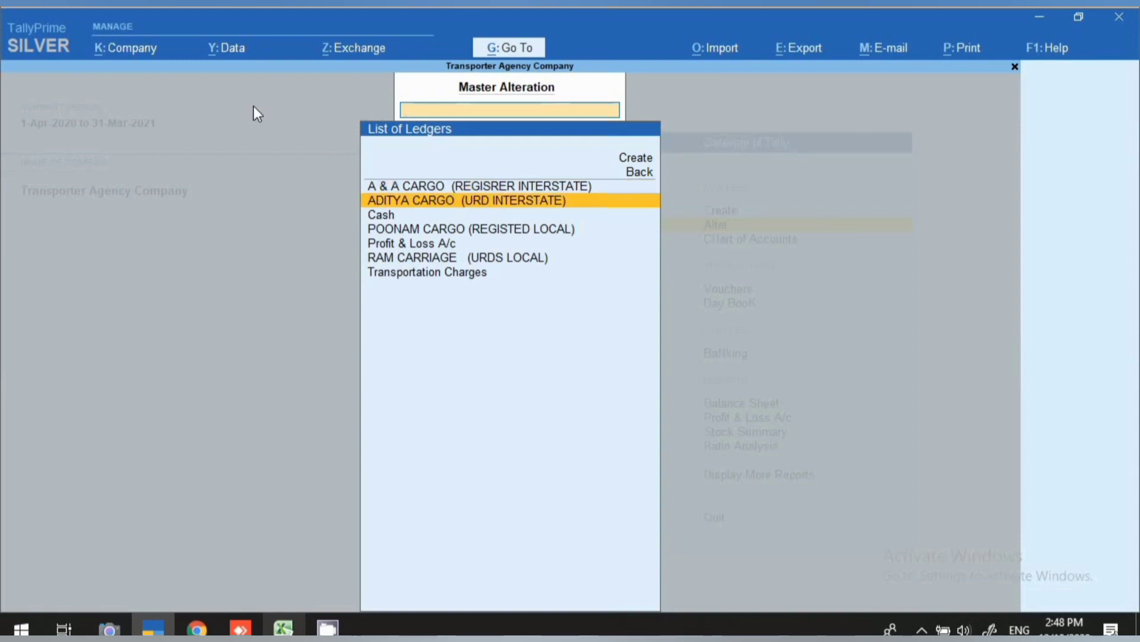
{"action": "key", "text": "Down"}
{"action": "key", "text": "Down"}
{"action": "key", "text": "Down"}
{"action": "key", "text": "Down"}
{"action": "key", "text": "Down"}
{"action": "key", "text": "Return"}
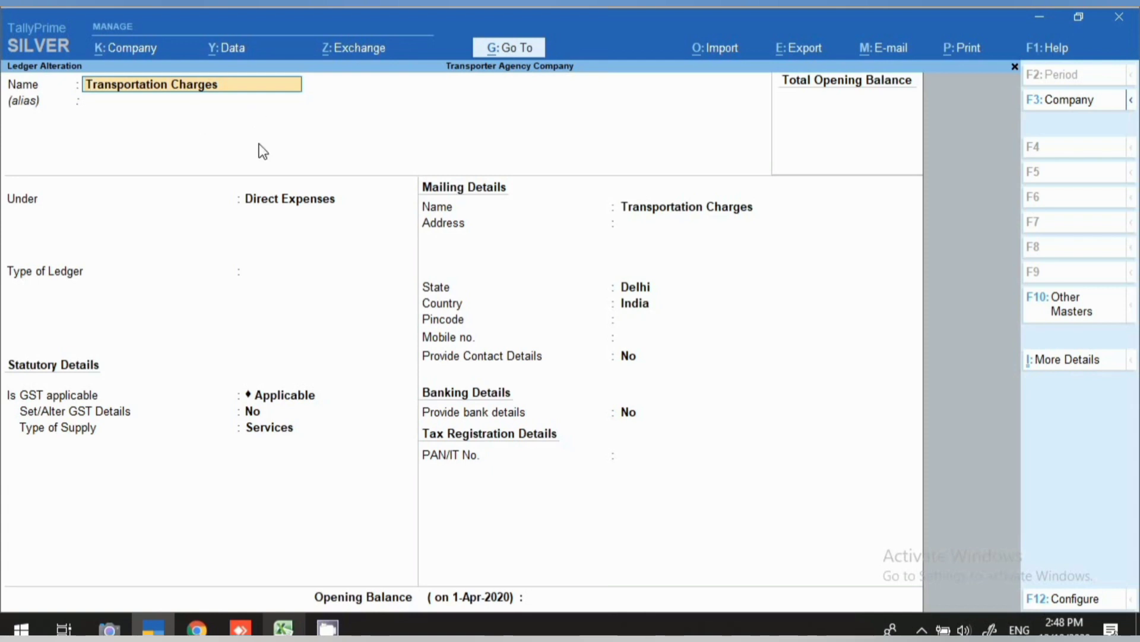
Step: Give the ledger the alias "\", keep it under Direct Expenses with ledger type Not Applicable, and keep GST Applicable
{"action": "key", "text": "Return"}
{"action": "type", "text": "\\"}
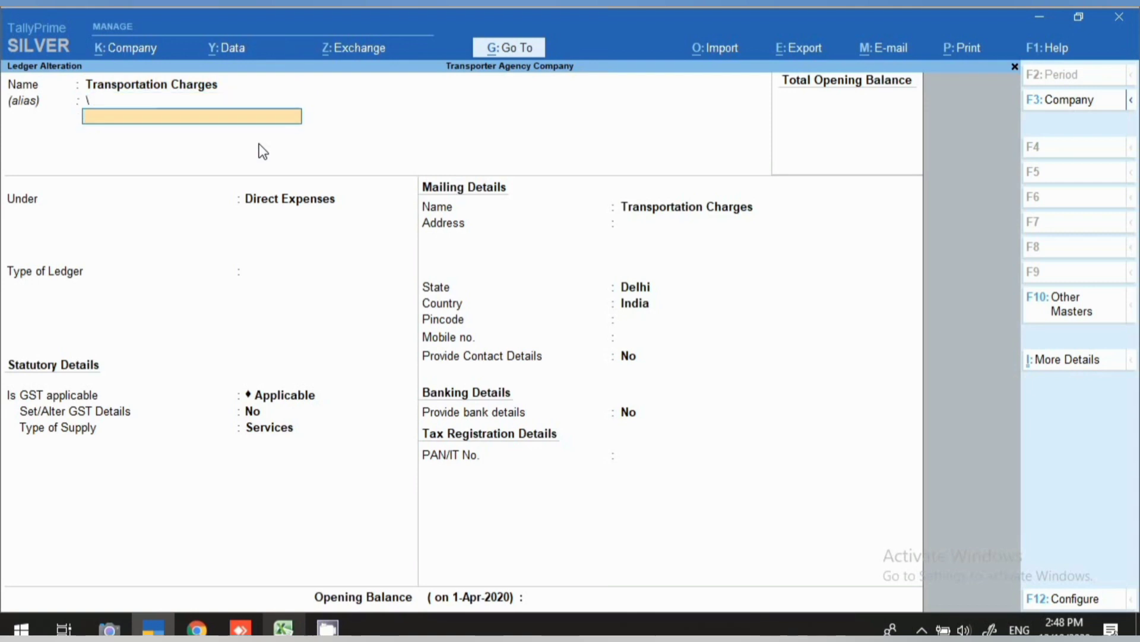
{"action": "key", "text": "Return"}
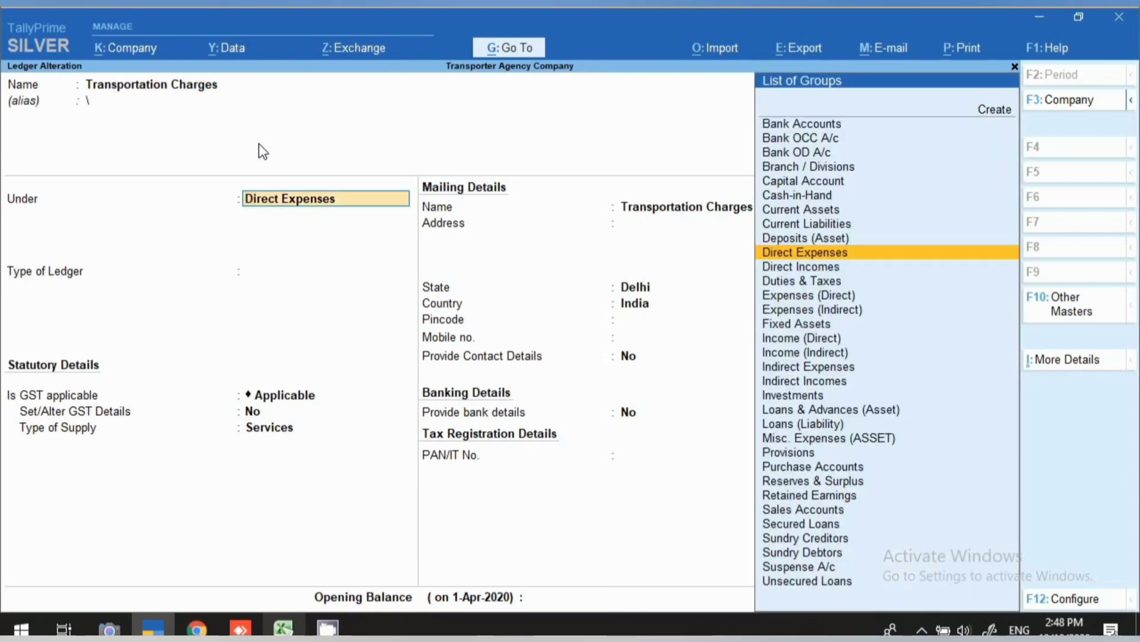
{"action": "key", "text": "Return"}
{"action": "key", "text": "Return"}
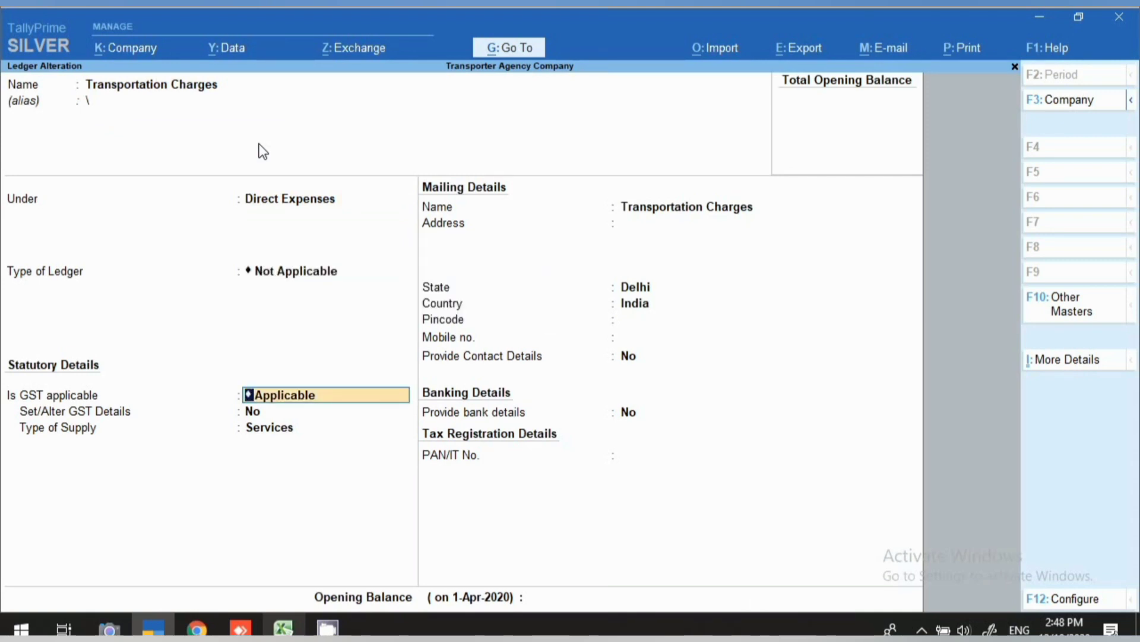
{"action": "key", "text": "Return"}
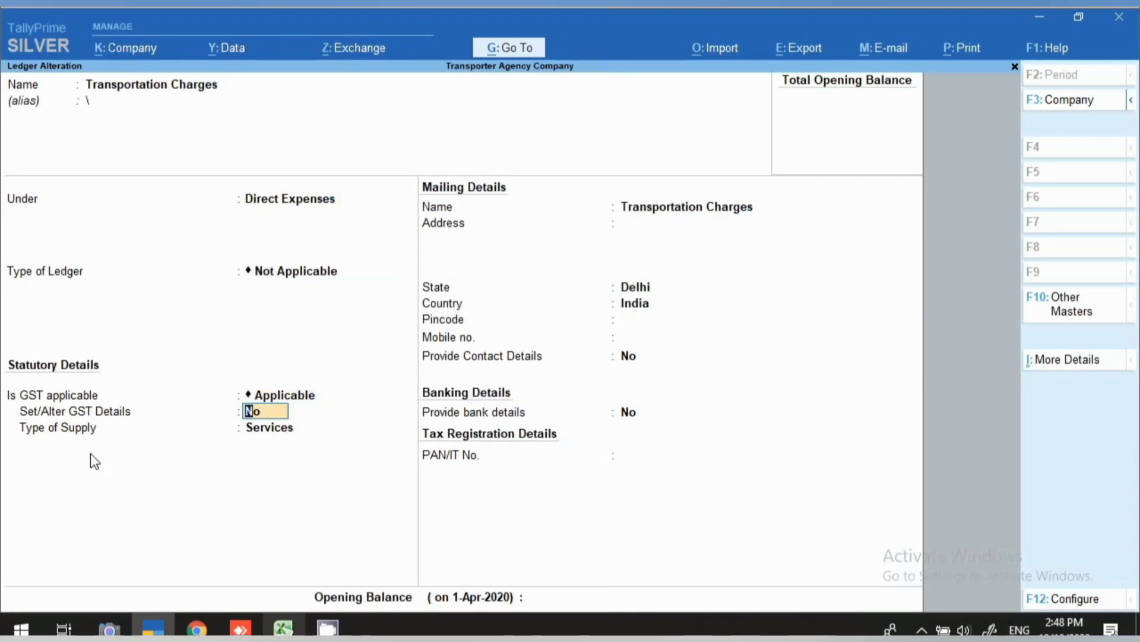
Step: Set Set/Alter GST Details to Yes for Transportation Charges, leave HSN/SAC blank, and keep the nature of transaction Not Applicable and taxability Taxable
{"action": "type", "text": "y"}
{"action": "key", "text": "Return"}
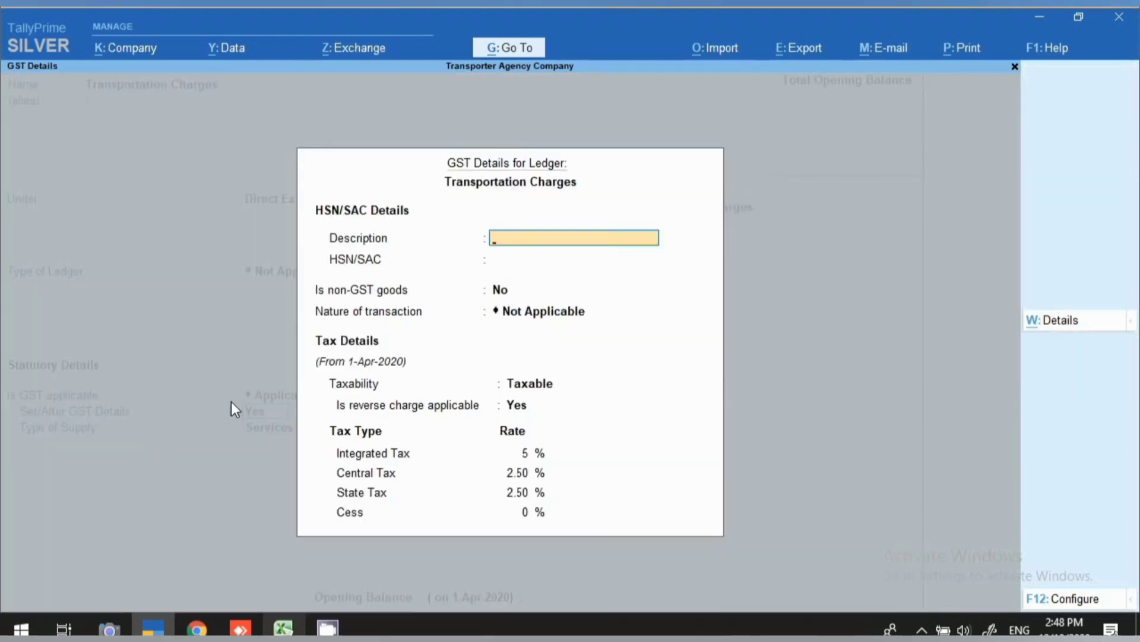
{"action": "key", "text": "Return"}
{"action": "key", "text": "Return"}
{"action": "key", "text": "Return"}
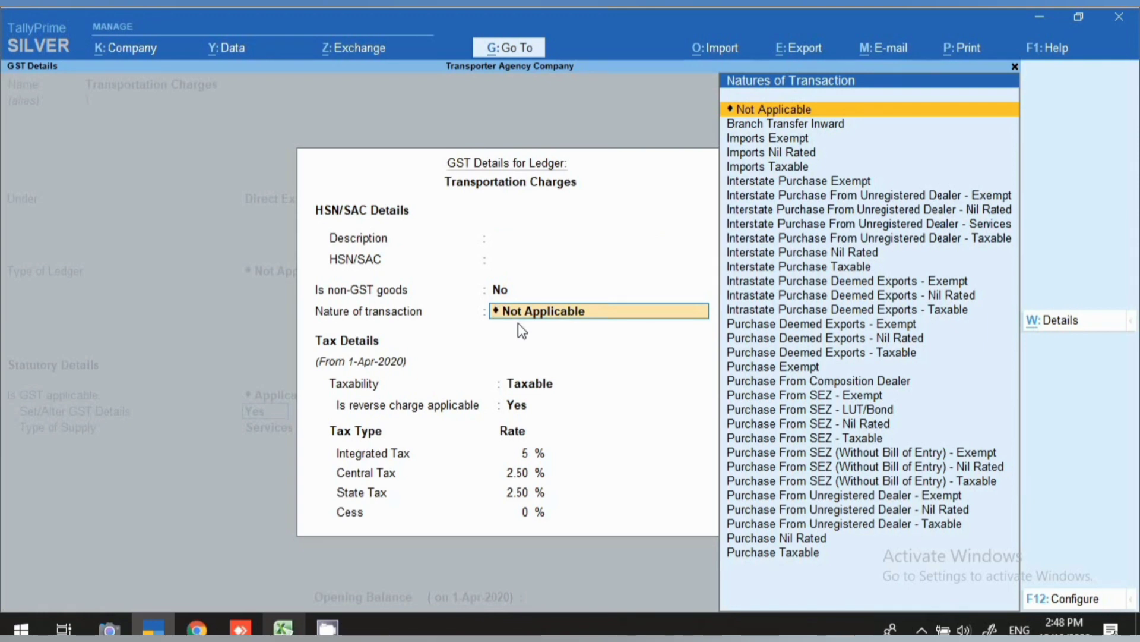
{"action": "key", "text": "Return"}
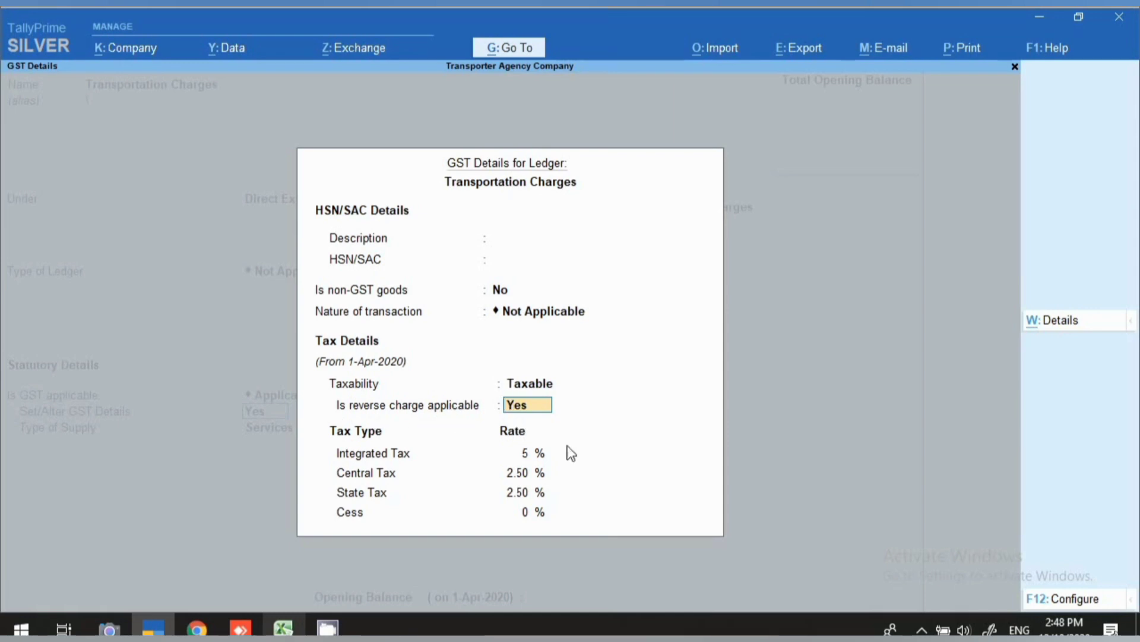
Step: Check the GST details configuration, keep Enable Reverse Charge calculation set to Yes, and accept it
{"action": "left_click", "coordinate": [1076, 600]}
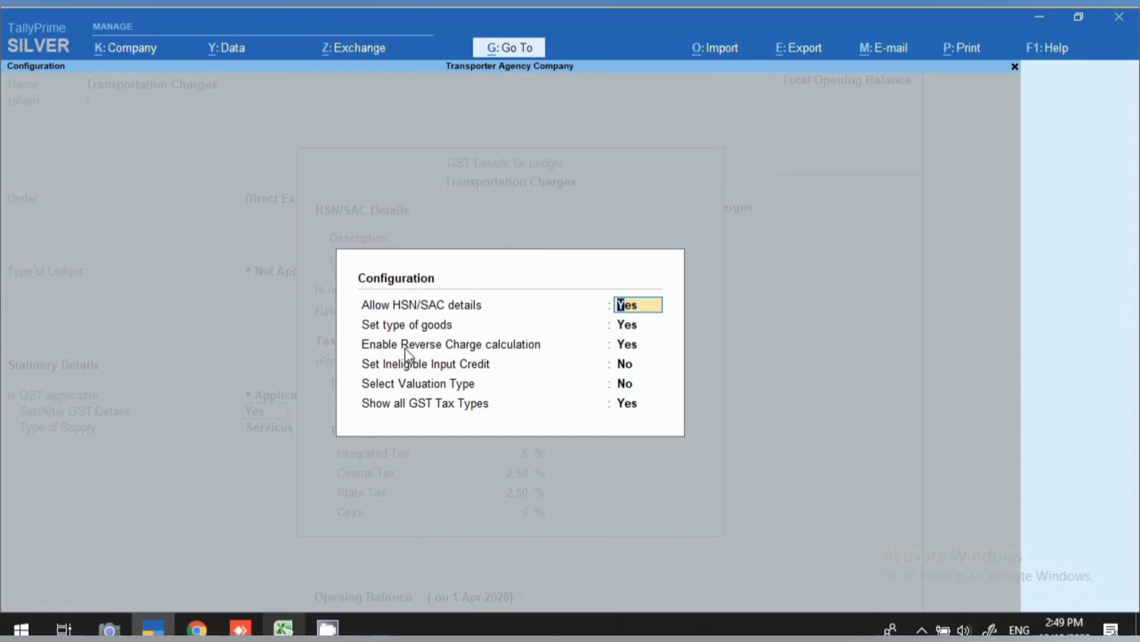
{"action": "left_click", "coordinate": [629, 344]}
{"action": "key", "text": "Return"}
{"action": "key", "text": "Return"}
{"action": "key", "text": "Return"}
{"action": "key", "text": "Return"}
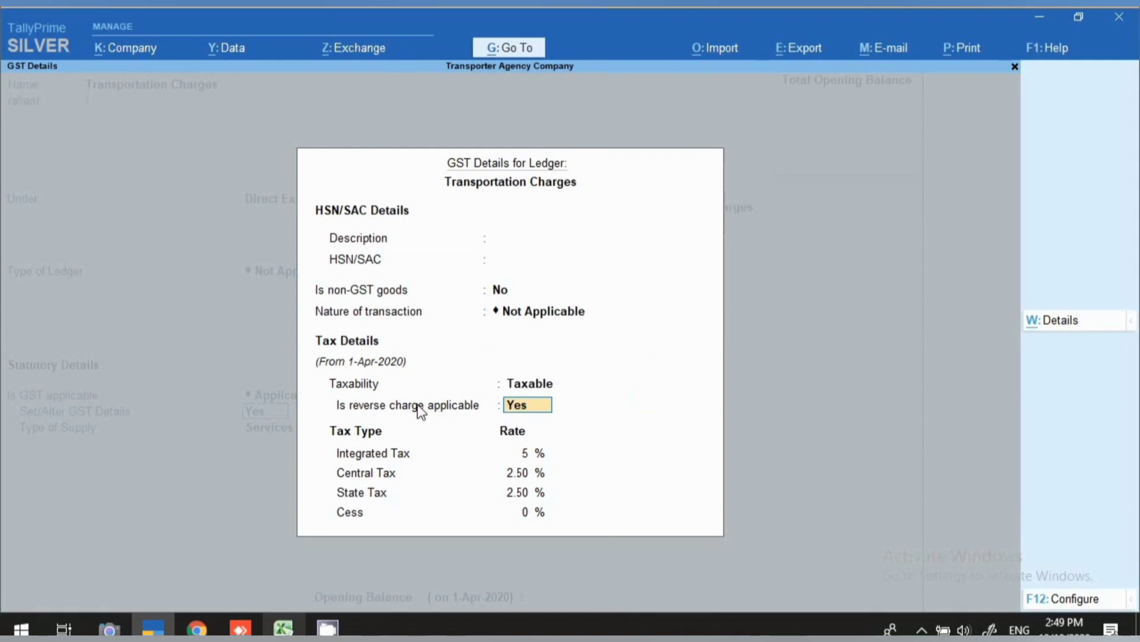
Step: Keep reverse charge applicable as Yes, enter an Integrated Tax rate of 5%, and accept the ledger's GST details
{"action": "key", "text": "Return"}
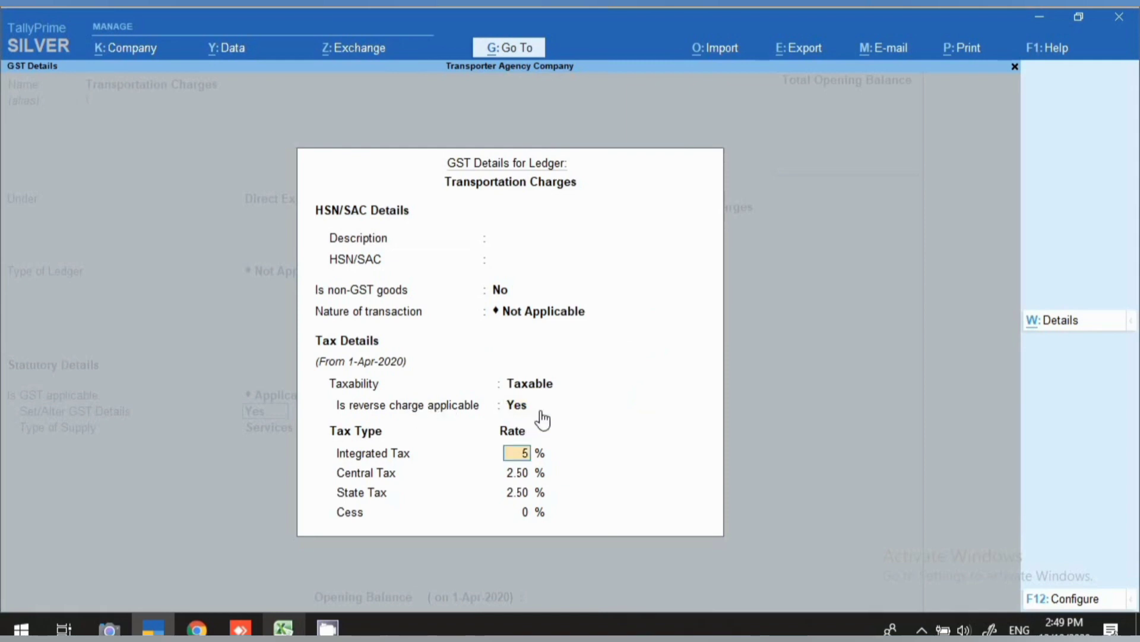
{"action": "key", "text": "BackSpace"}
{"action": "type", "text": "5"}
{"action": "key", "text": "Return"}
{"action": "key", "text": "Return"}
{"action": "key", "text": "Return"}
{"action": "key", "text": "Return"}
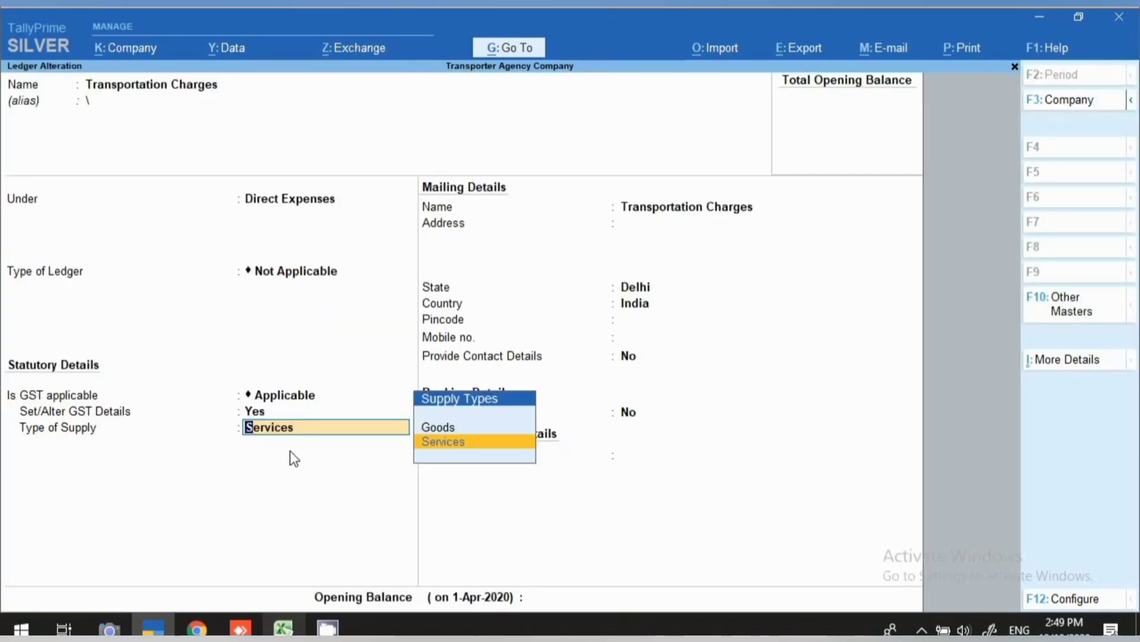
Step: Keep the type of supply as Services, save the Transportation Charges ledger, and return to the Gateway of Tally
{"action": "key", "text": "Return"}
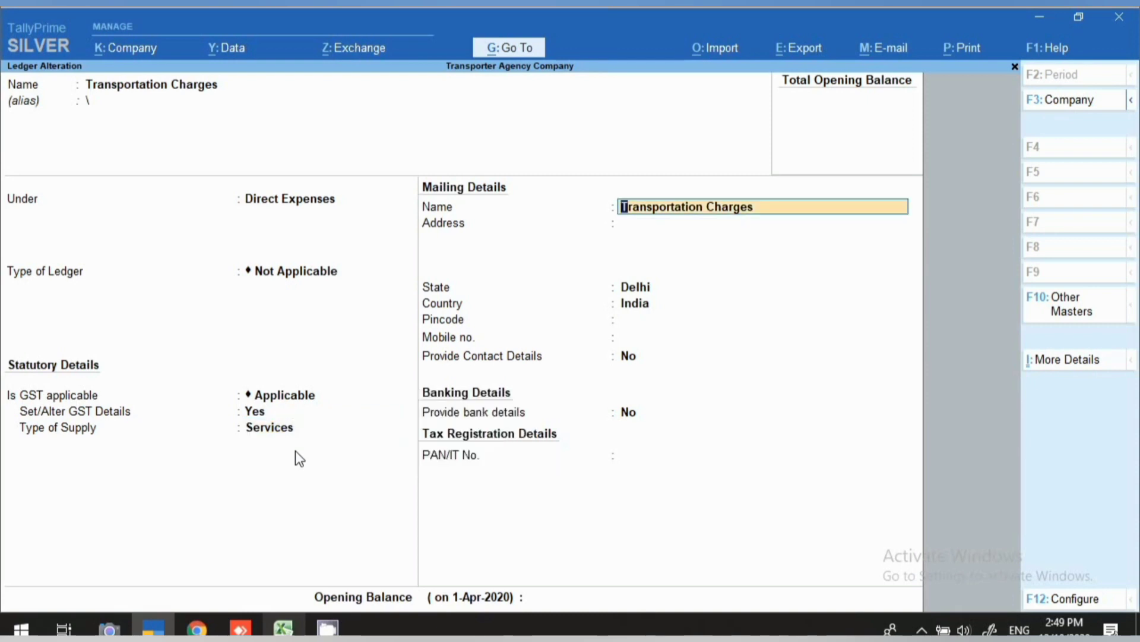
{"action": "key", "text": "Return"}
{"action": "key", "text": "ctrl+a"}
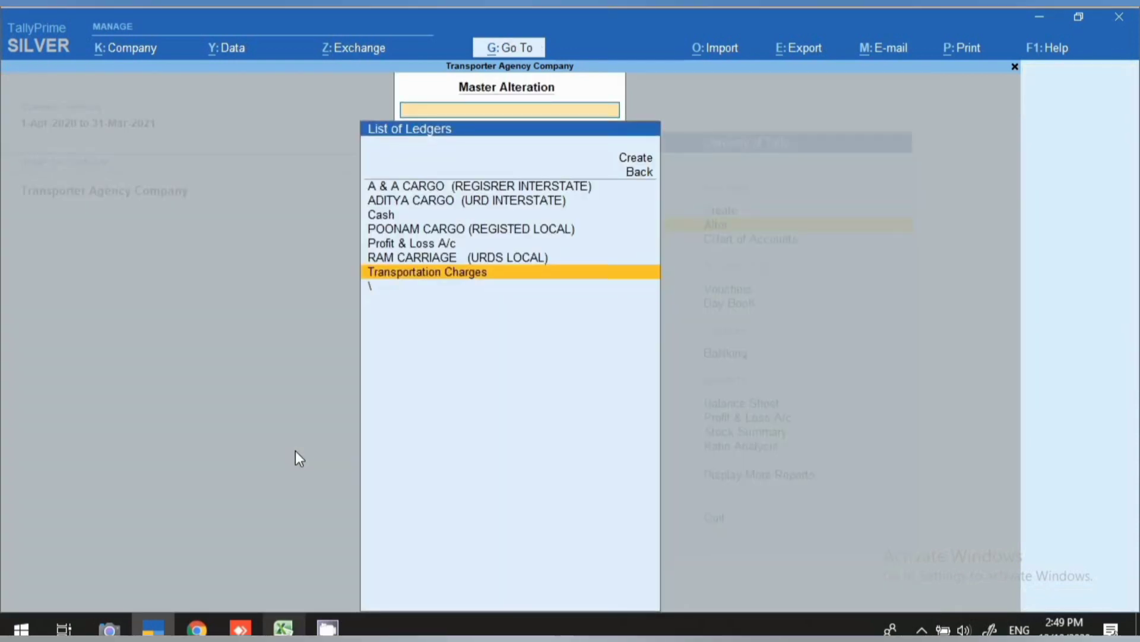
{"action": "key", "text": "Escape"}
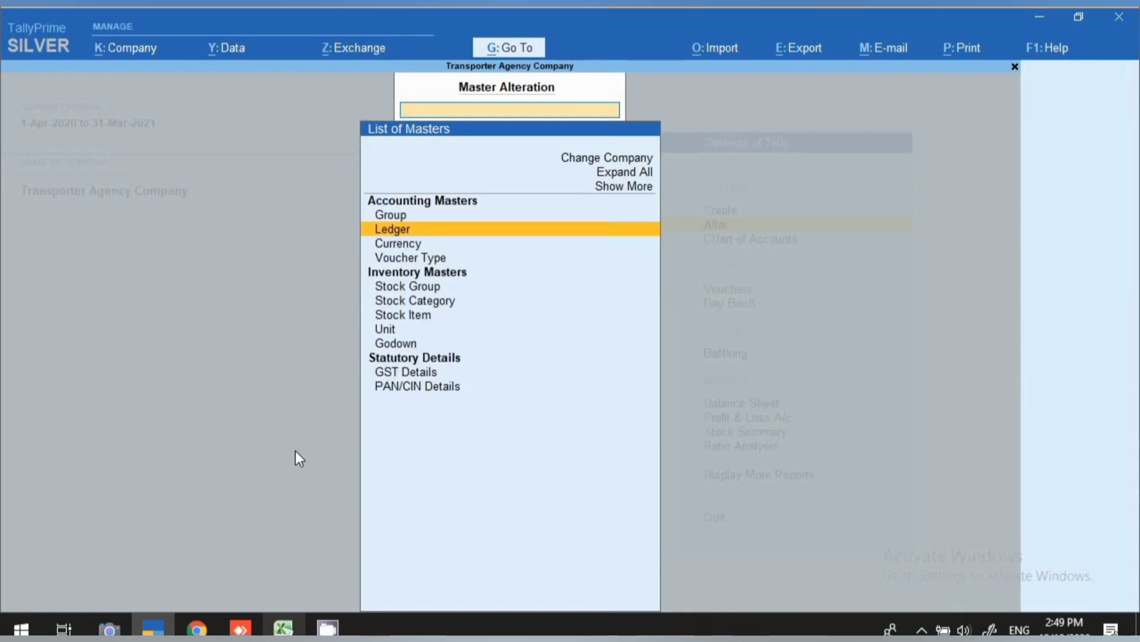
{"action": "key", "text": "Escape"}
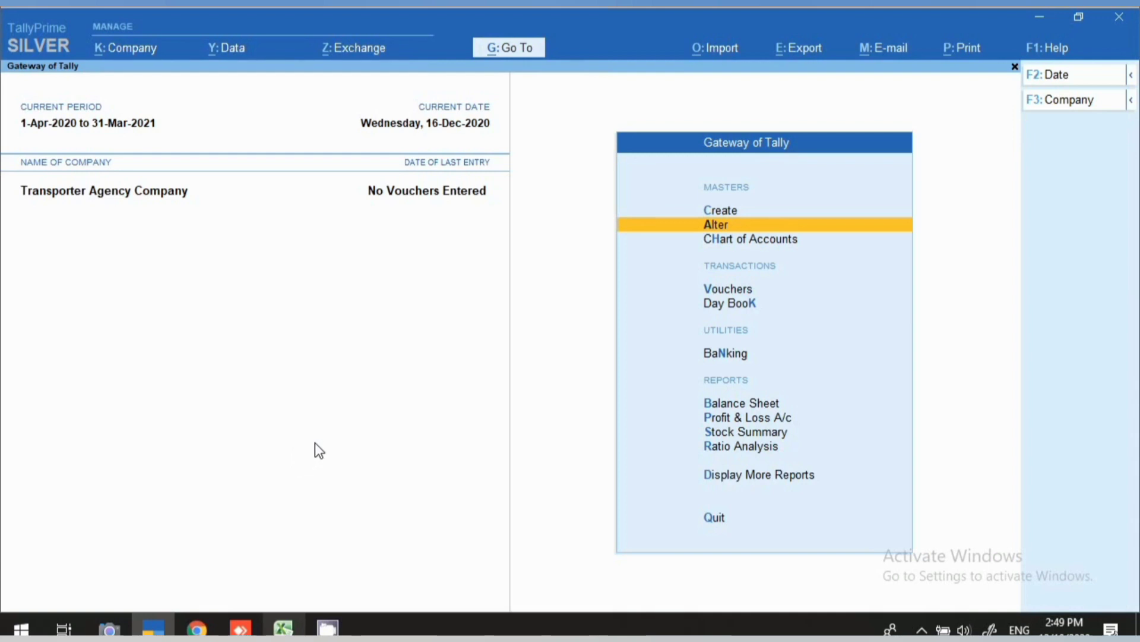
Step: Start a new purchase voucher and change its mode to Accounting Invoice
{"action": "key", "text": "v"}
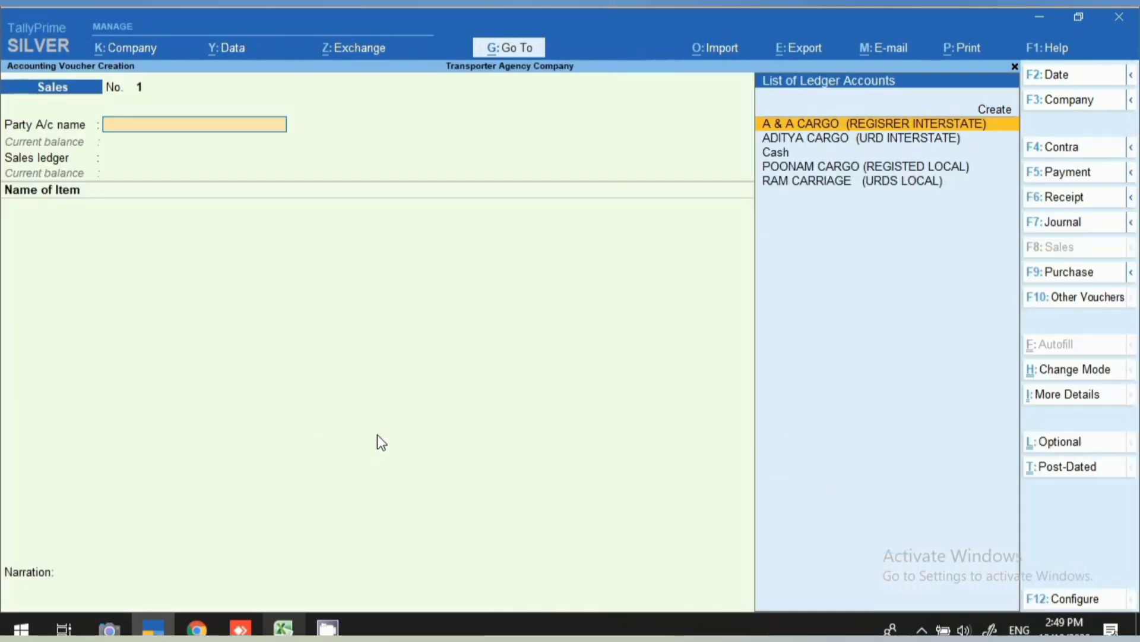
{"action": "left_click", "coordinate": [1060, 274]}
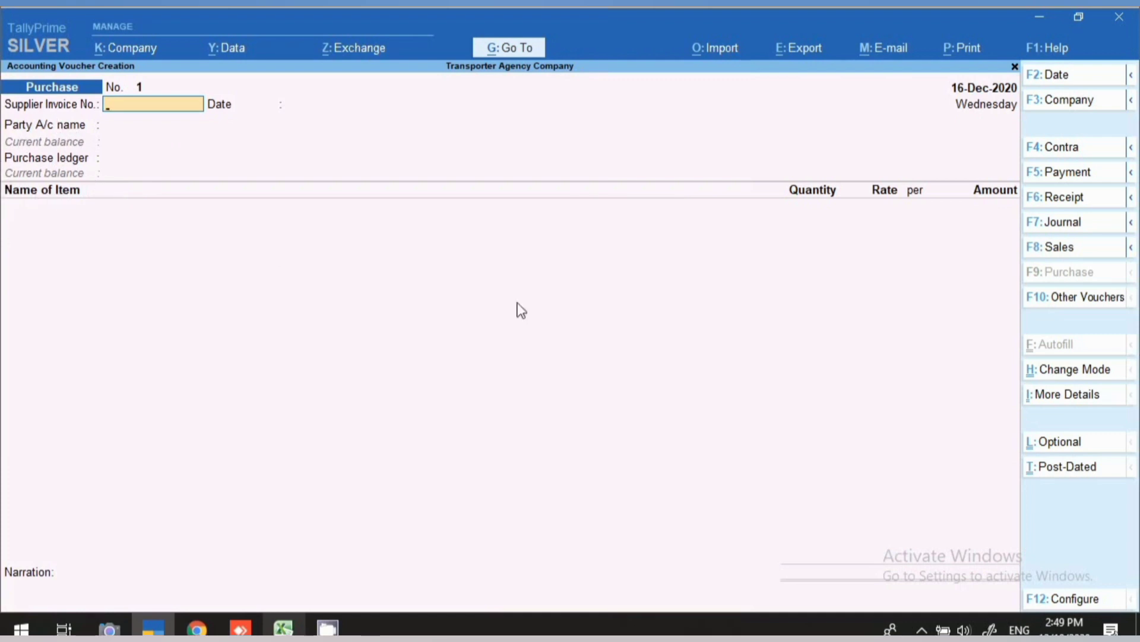
{"action": "left_click", "coordinate": [1041, 378]}
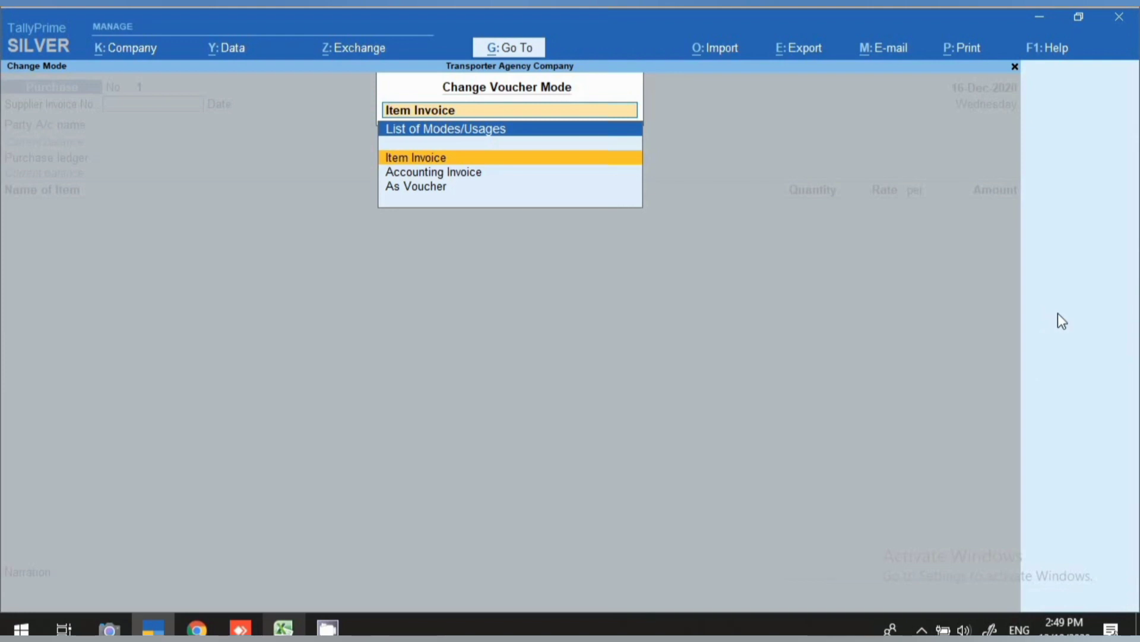
{"action": "key", "text": "Down"}
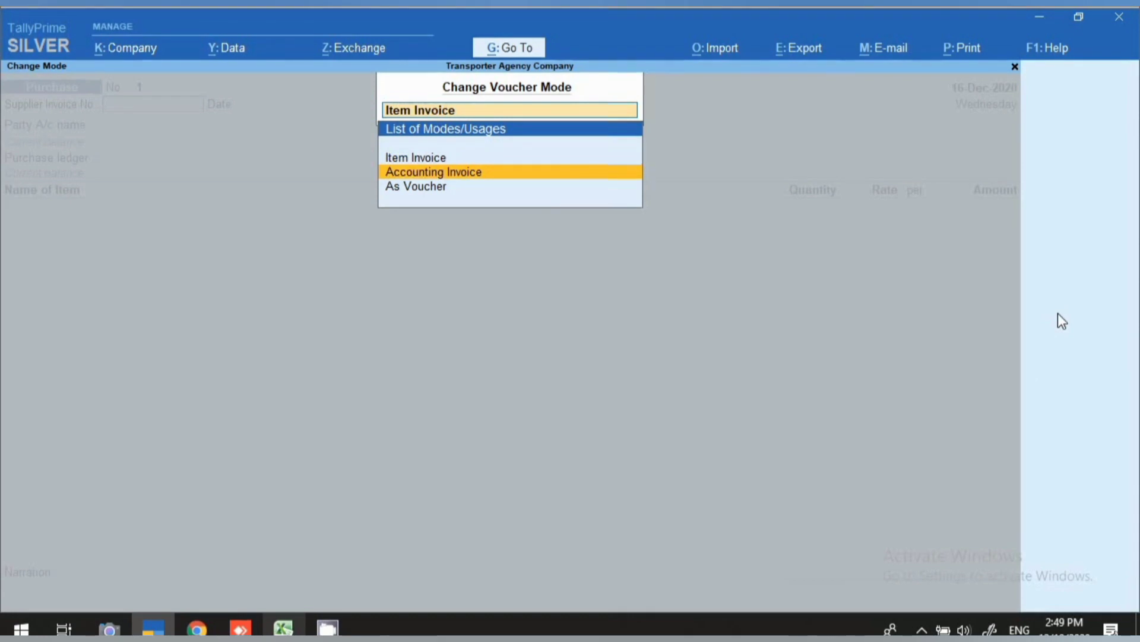
{"action": "key", "text": "Return"}
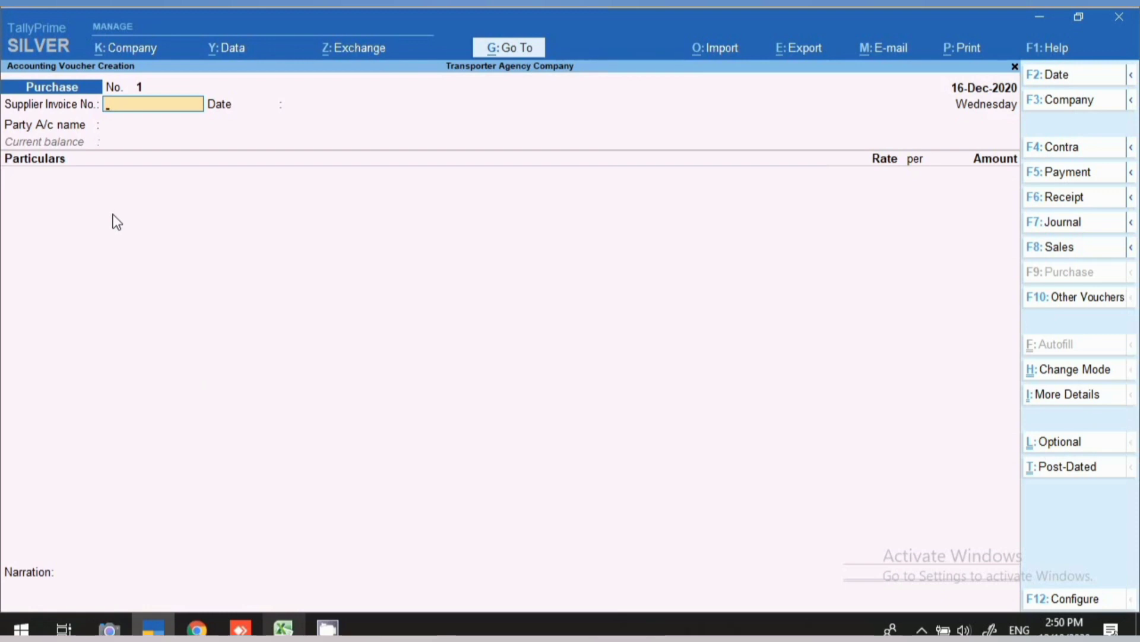
Step: Set the purchase voucher date to 1-Jan-2021 and enter supplier invoice number 25648 with the date 1-Jan-2021
{"action": "key", "text": "F2"}
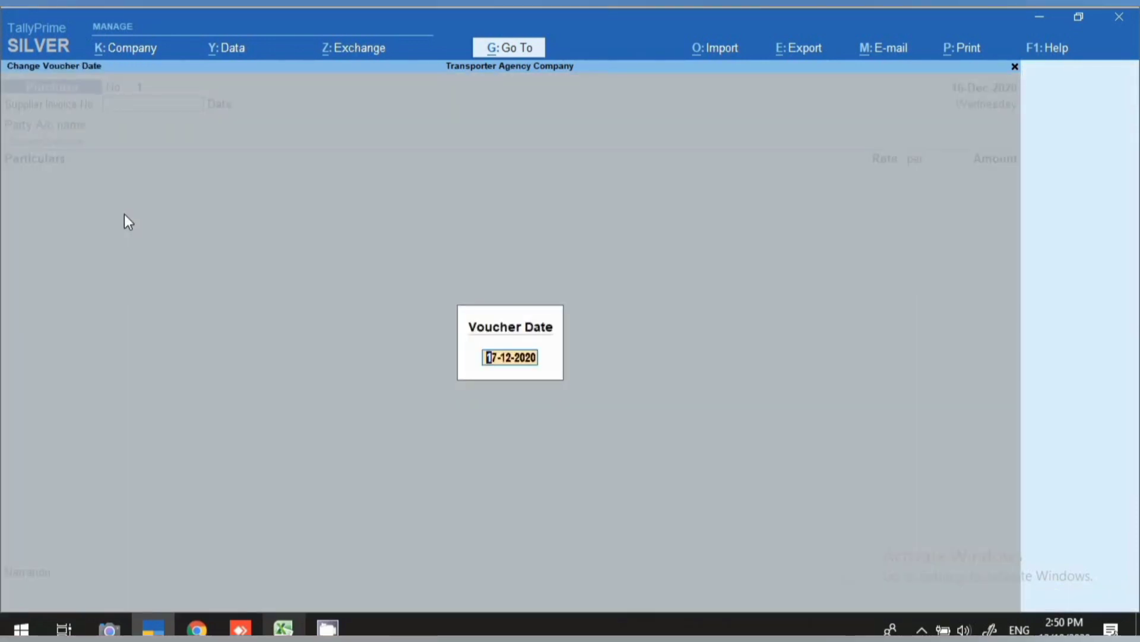
{"action": "type", "text": "1.1."}
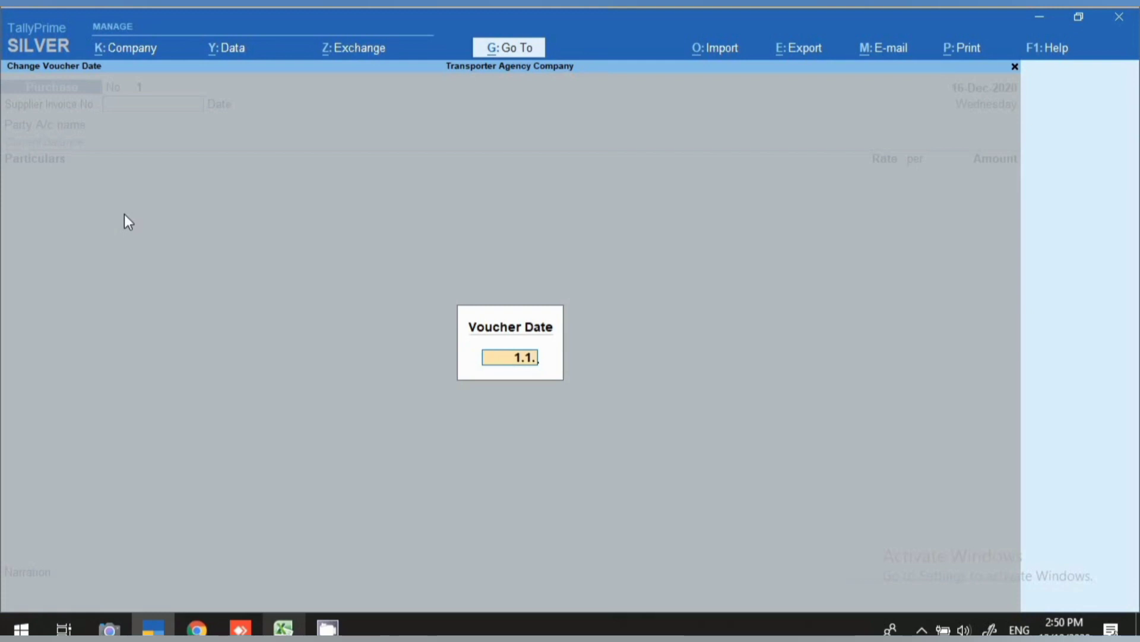
{"action": "key", "text": "Return"}
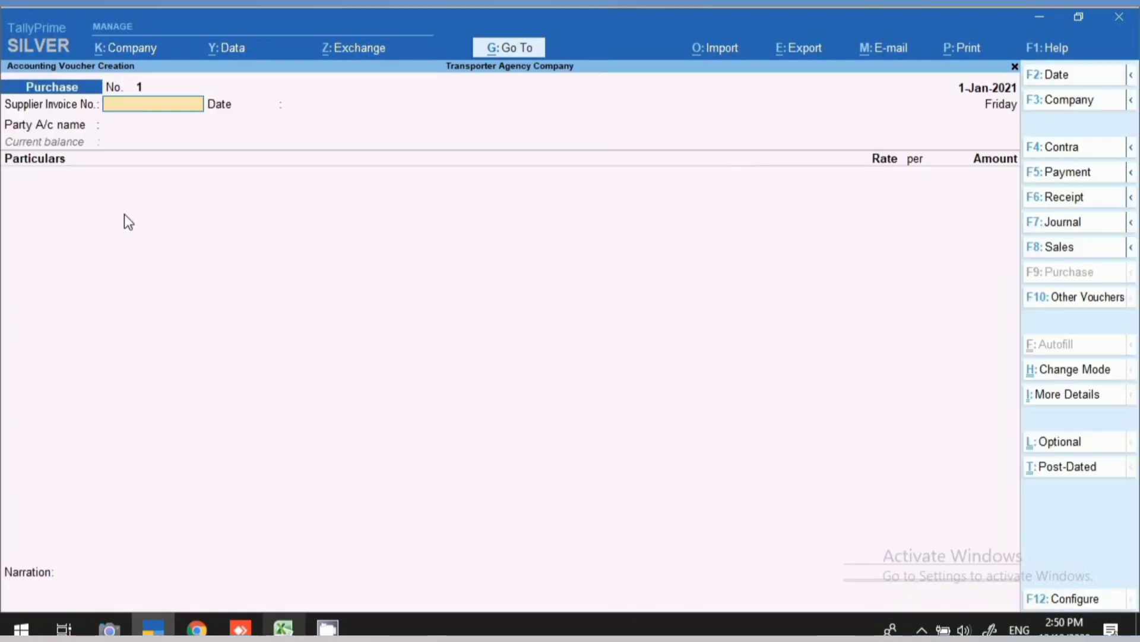
{"action": "type", "text": "22"}
{"action": "key", "text": "Return"}
{"action": "key", "text": "Return"}
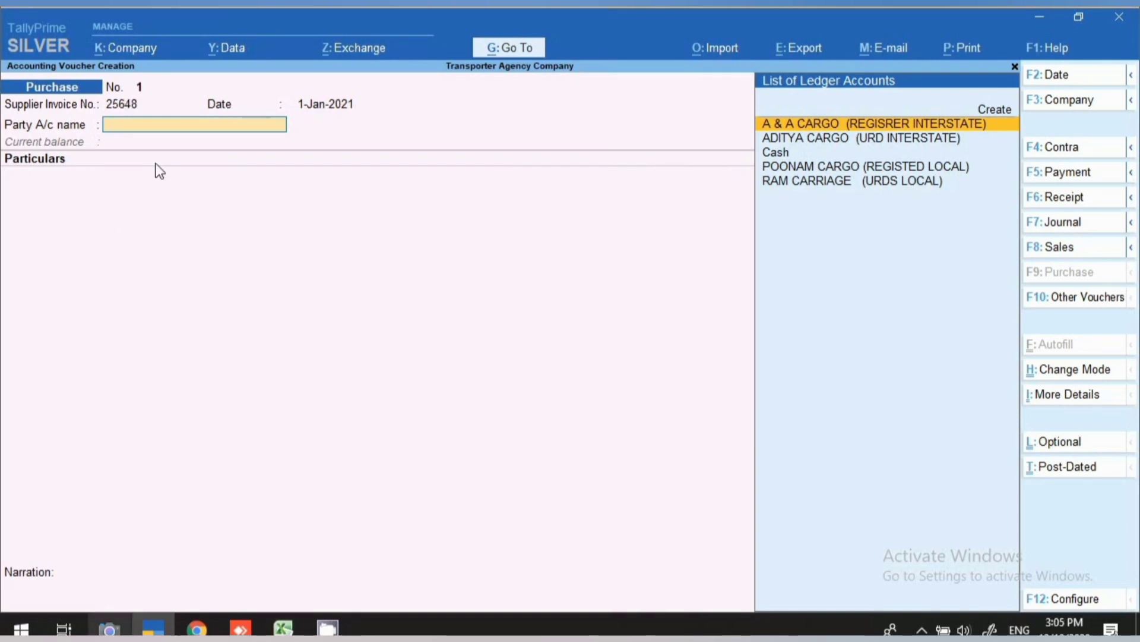
Step: Select RAM CARRIAGE (URDS LOCAL) as the party account and accept its receipt and supplier details without changes
{"action": "key", "text": "Down"}
{"action": "key", "text": "Down"}
{"action": "key", "text": "Down"}
{"action": "key", "text": "Down"}
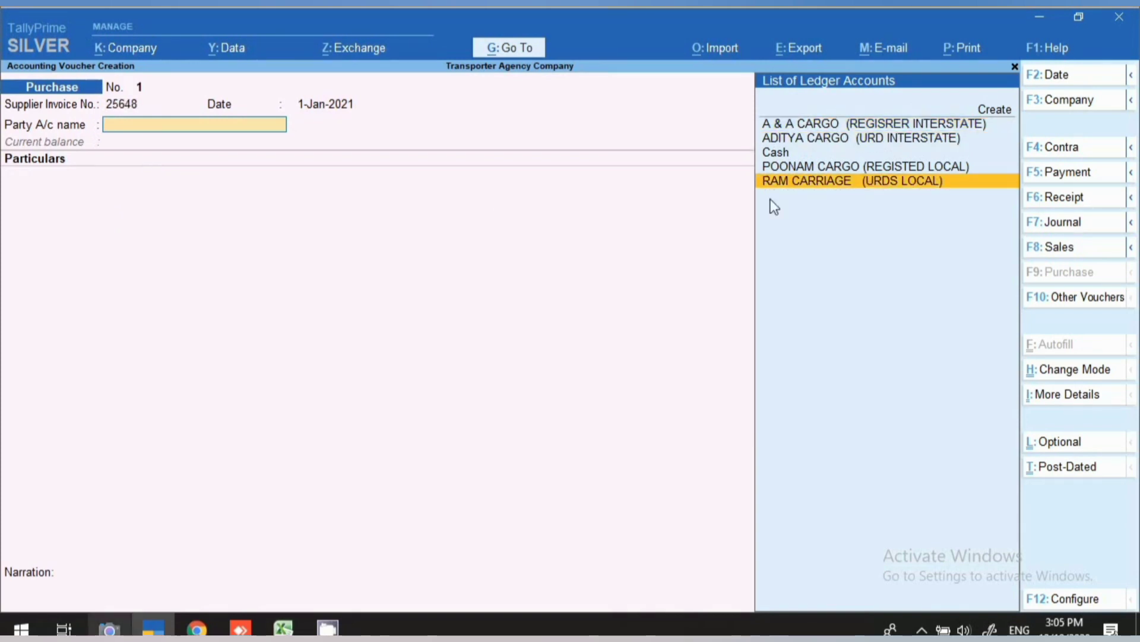
{"action": "left_click", "coordinate": [903, 182]}
{"action": "key", "text": "Return"}
{"action": "key", "text": "Return"}
{"action": "key", "text": "Return"}
{"action": "key", "text": "Return"}
{"action": "key", "text": "Return"}
{"action": "key", "text": "Return"}
{"action": "key", "text": "Return"}
{"action": "key", "text": "Return"}
{"action": "key", "text": "Return"}
{"action": "key", "text": "Return"}
{"action": "key", "text": "Return"}
{"action": "key", "text": "Return"}
{"action": "key", "text": "Return"}
{"action": "key", "text": "Return"}
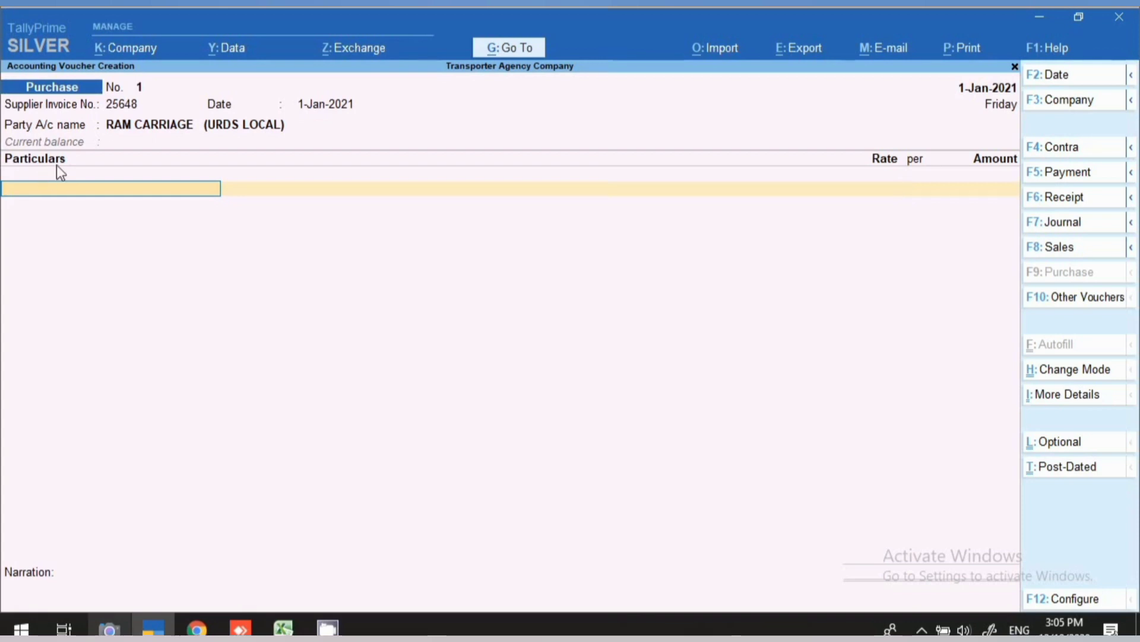
Step: Add Transportation Charges to the purchase particulars with an amount of 1200
{"action": "type", "text": "TR"}
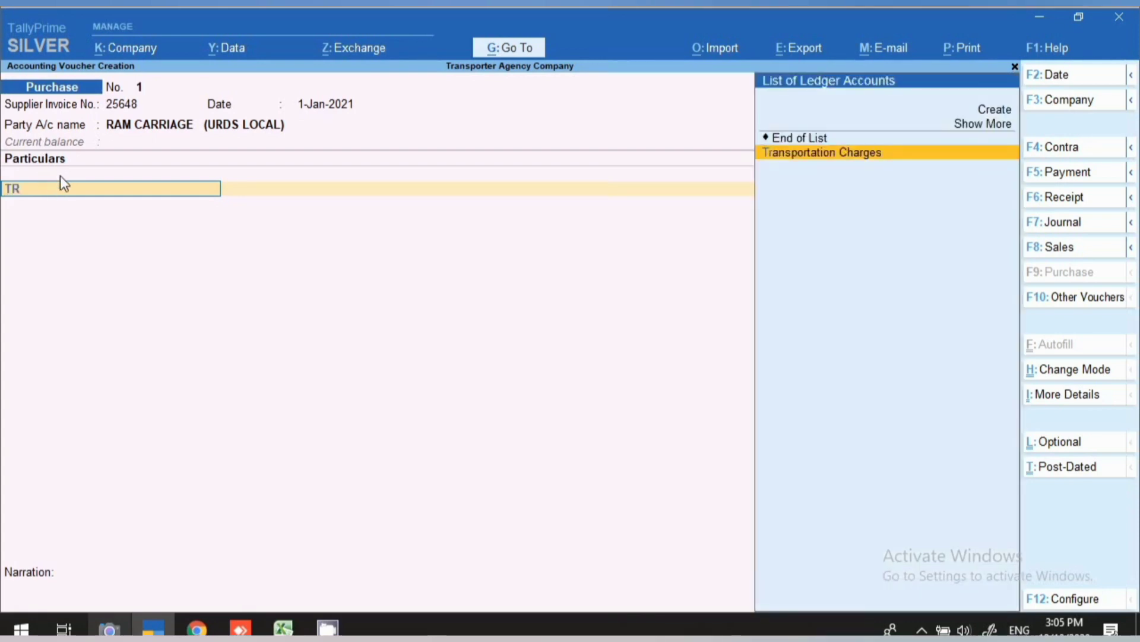
{"action": "key", "text": "Return"}
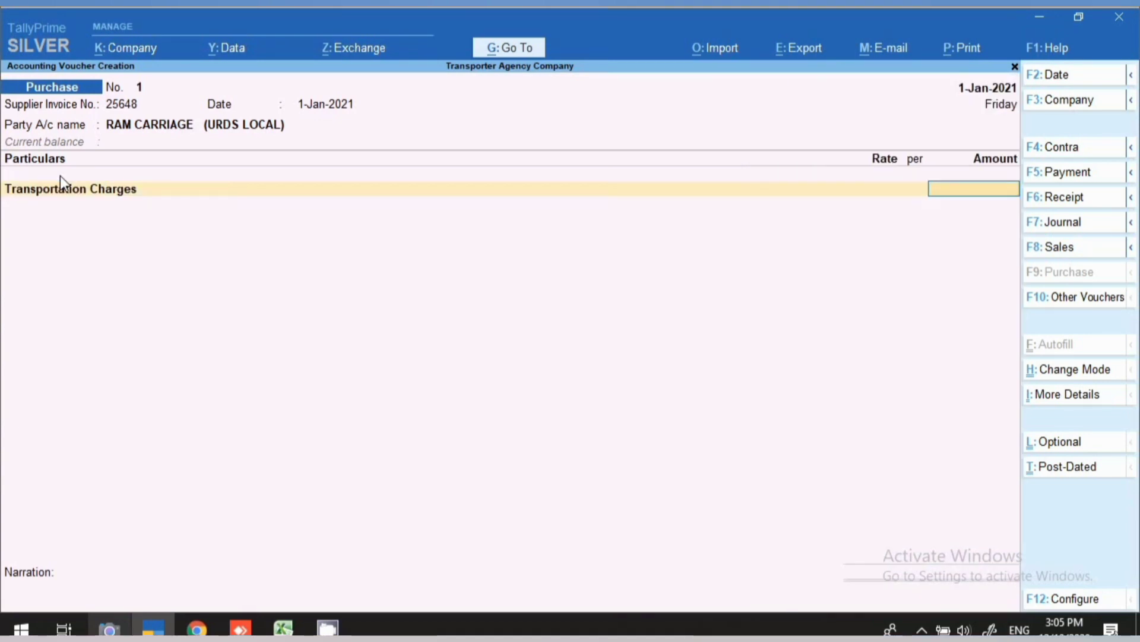
{"action": "type", "text": "1200"}
{"action": "key", "text": "Return"}
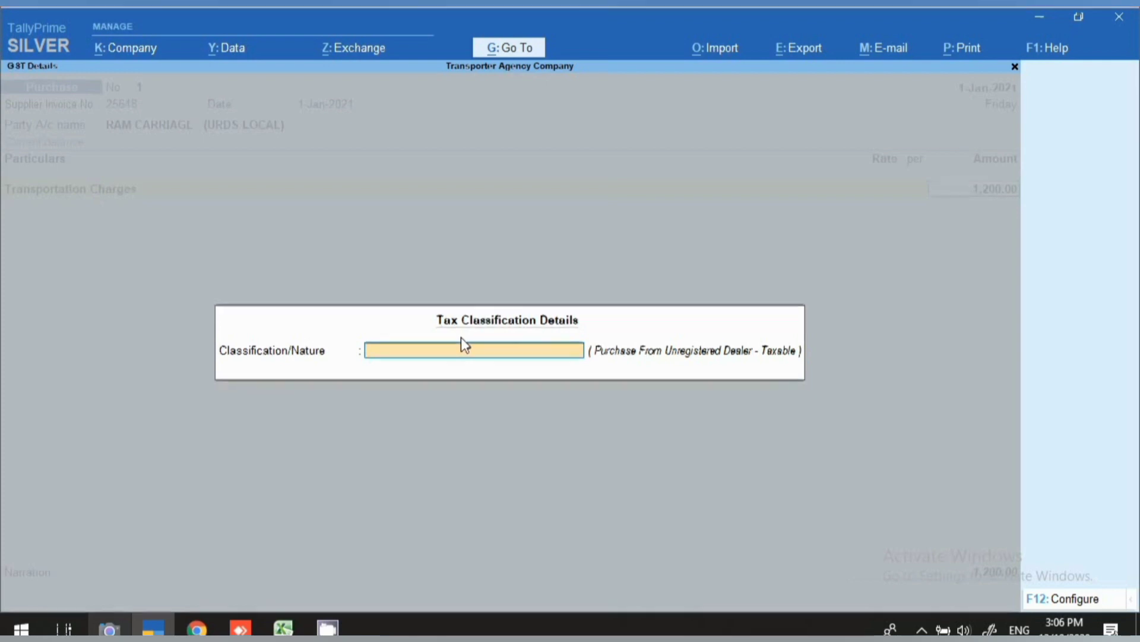
Step: Review the purchase voucher configuration, including its general and GST details, and accept it without changes
{"action": "left_click", "coordinate": [1051, 601]}
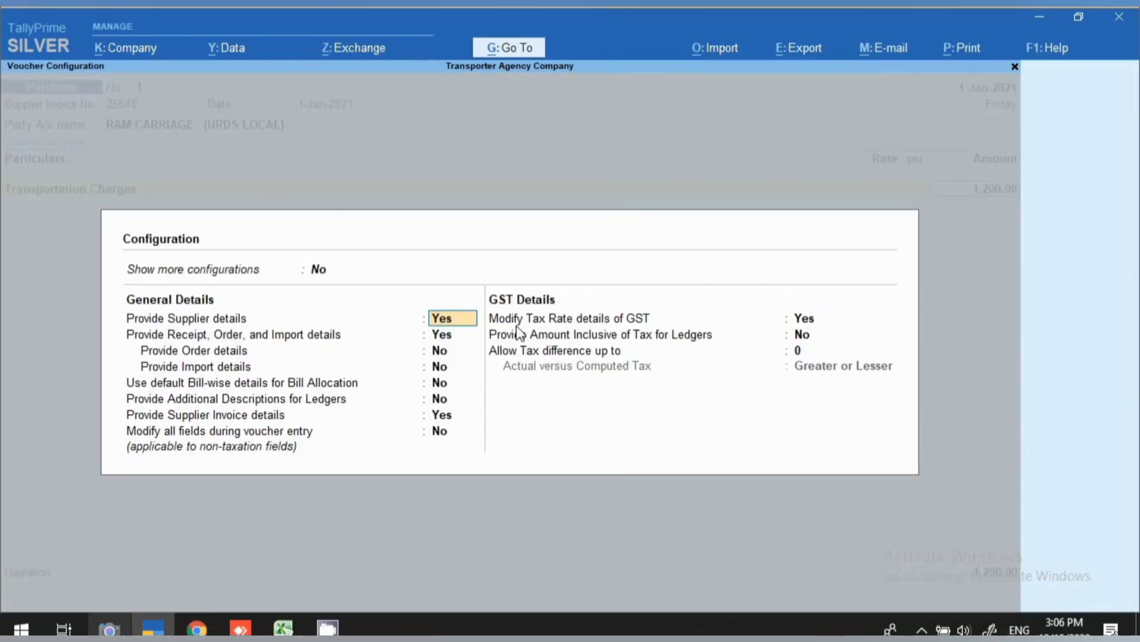
{"action": "key", "text": "Return"}
{"action": "key", "text": "Return"}
{"action": "key", "text": "Return"}
{"action": "key", "text": "Return"}
{"action": "key", "text": "Return"}
{"action": "key", "text": "Return"}
{"action": "key", "text": "Return"}
{"action": "key", "text": "Return"}
{"action": "key", "text": "Return"}
{"action": "key", "text": "Return"}
{"action": "key", "text": "Return"}
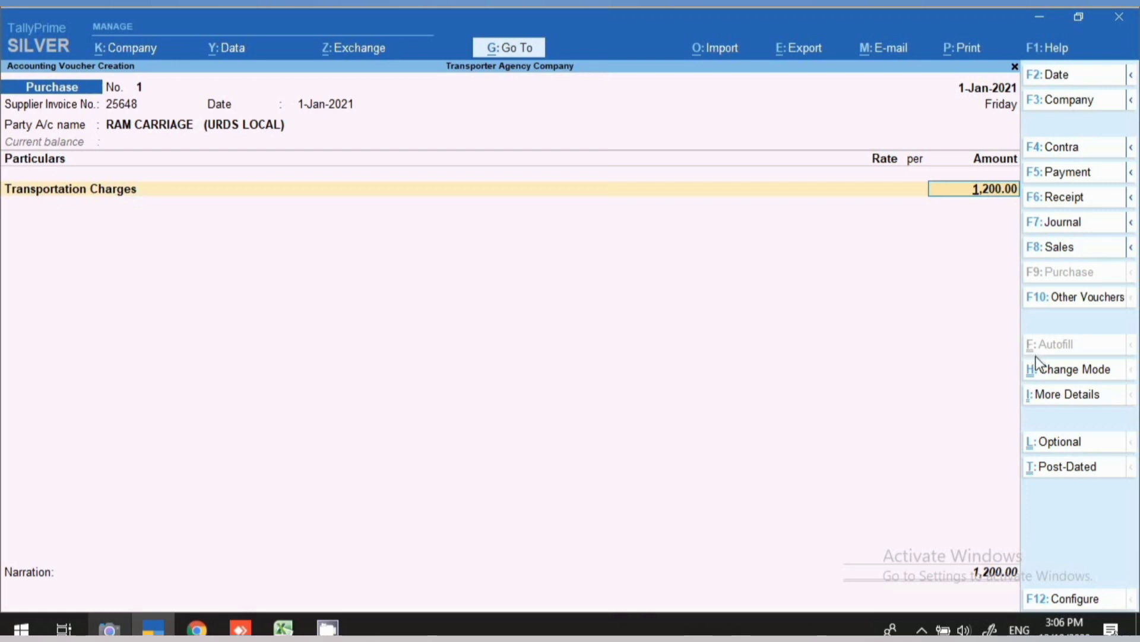
Step: Examine the detailed GST tax analysis for the Transportation Charges ledger in the current purchase voucher
{"action": "left_click", "coordinate": [1062, 398]}
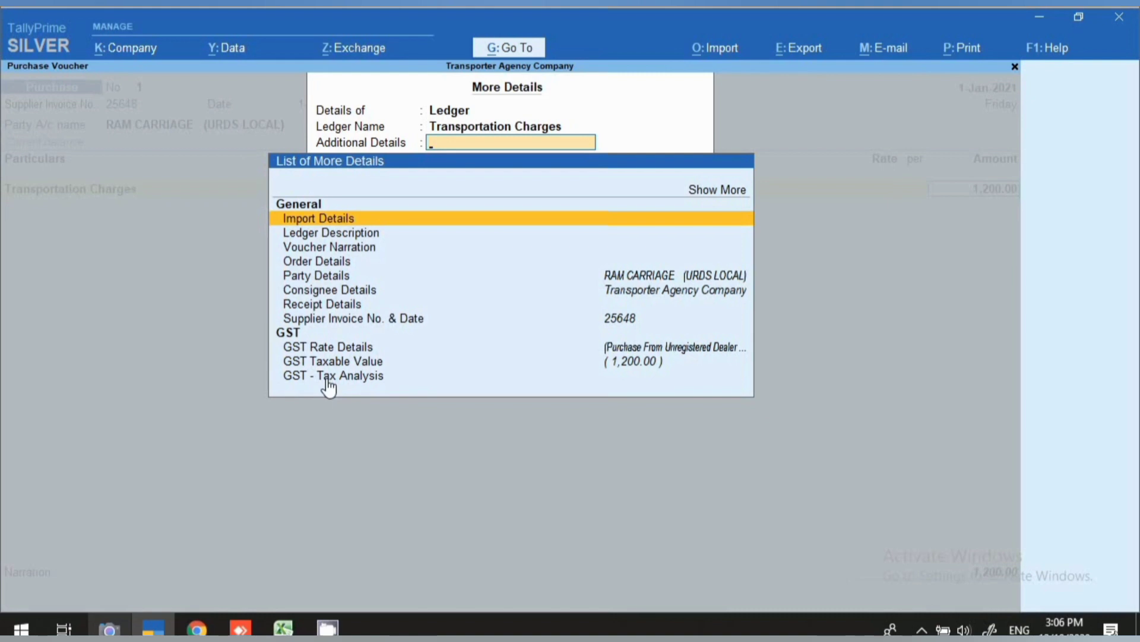
{"action": "left_click", "coordinate": [281, 380]}
{"action": "key", "text": "Return"}
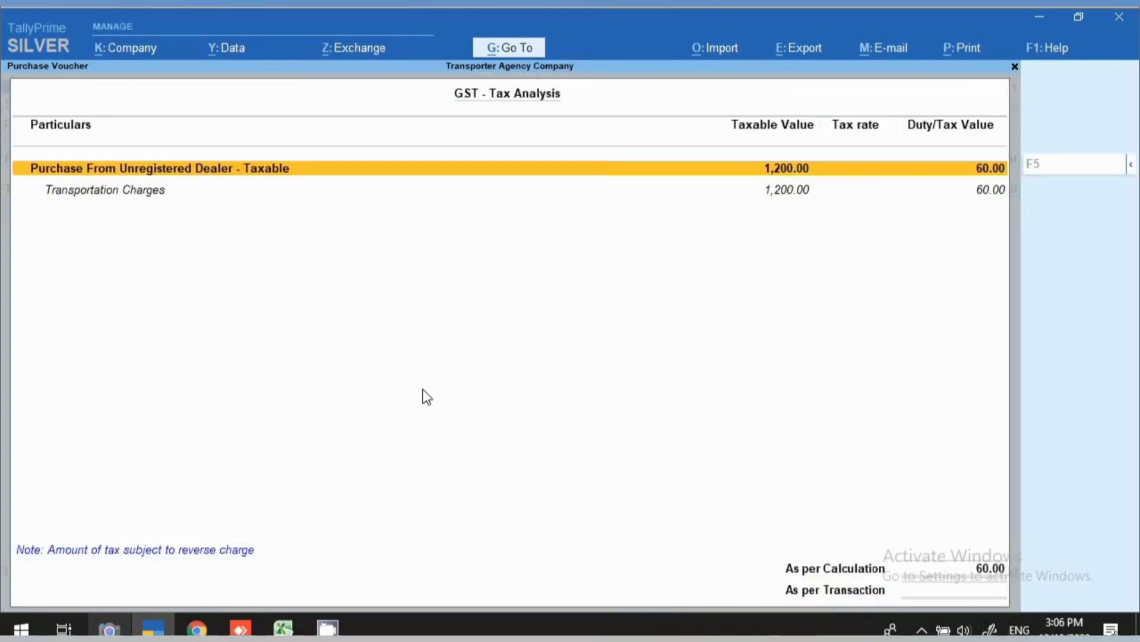
{"action": "left_click", "coordinate": [1131, 165]}
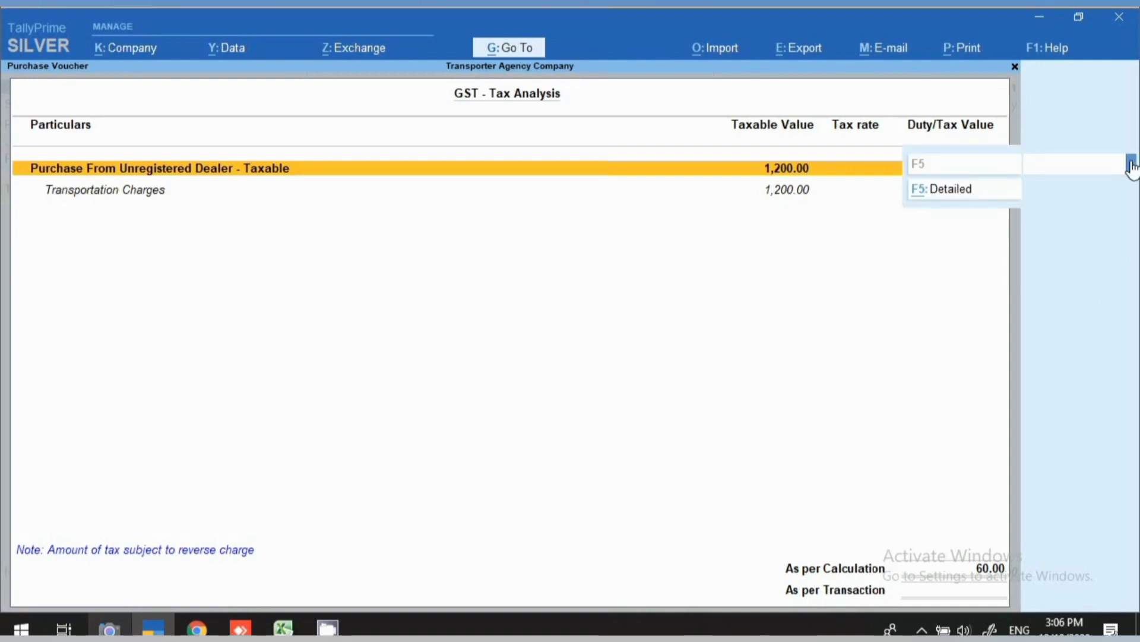
{"action": "left_click", "coordinate": [931, 191]}
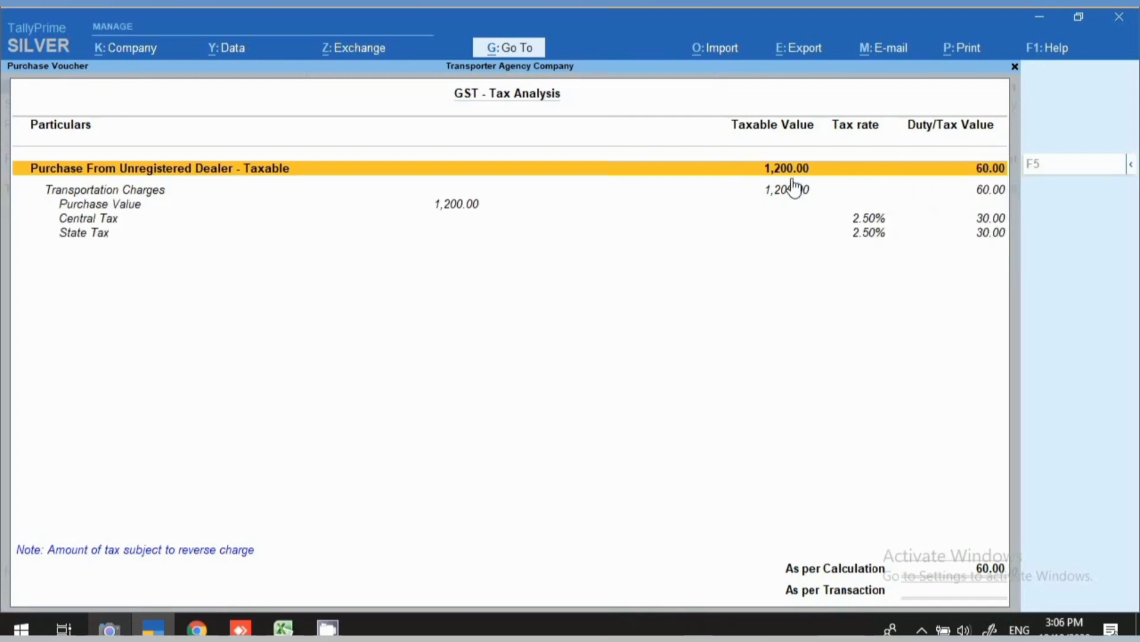
{"action": "left_click", "coordinate": [451, 207]}
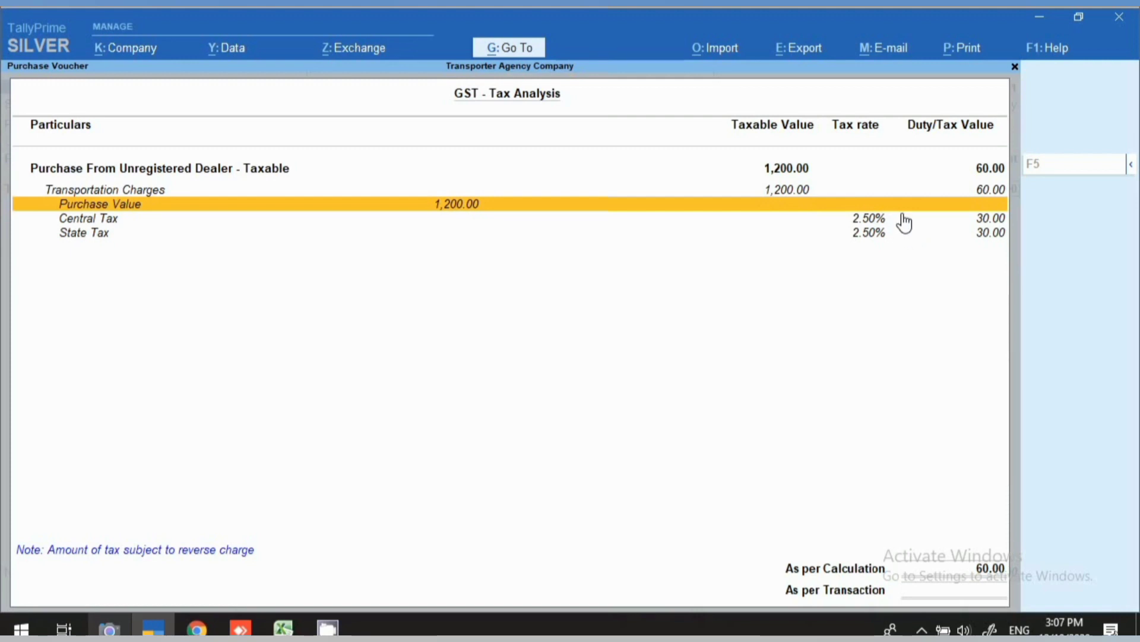
{"action": "key", "text": "Escape"}
Step: Set the tax classification of the Transportation Charges entry to Purchase From Unregistered Dealer - Exempt
{"action": "key", "text": "Return"}
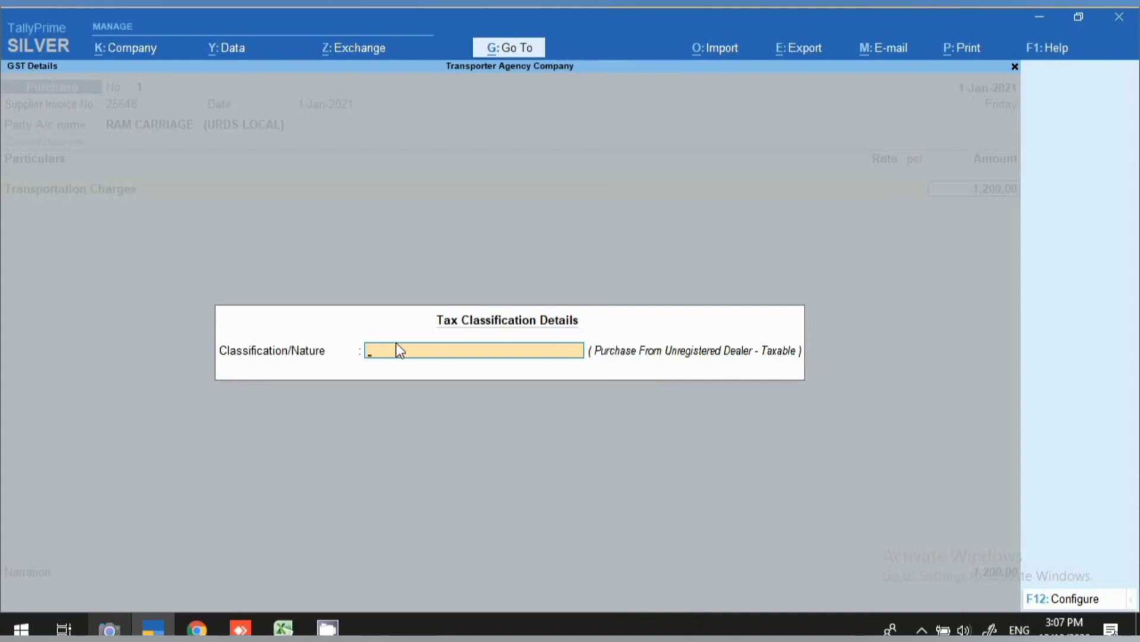
{"action": "type", "text": "PUR"}
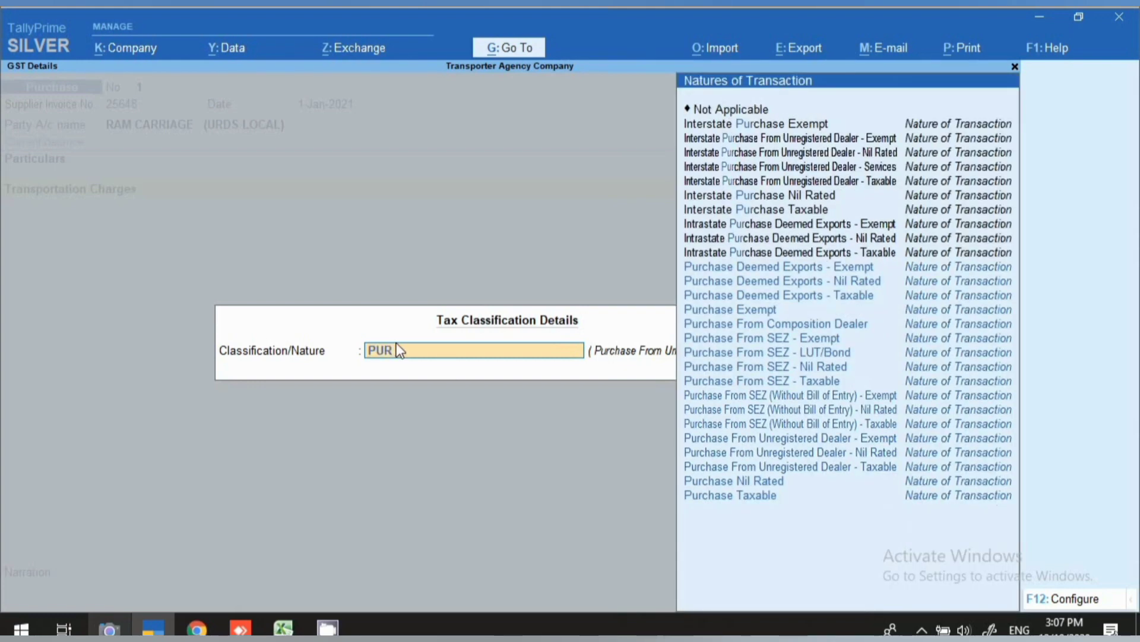
{"action": "key", "text": "Down"}
{"action": "key", "text": "Down"}
{"action": "key", "text": "Down"}
{"action": "key", "text": "Down"}
{"action": "key", "text": "Down"}
{"action": "key", "text": "Down"}
{"action": "key", "text": "Down"}
{"action": "key", "text": "Down"}
{"action": "key", "text": "Down"}
{"action": "key", "text": "Down"}
{"action": "key", "text": "Down"}
{"action": "key", "text": "Down"}
{"action": "key", "text": "Down"}
{"action": "key", "text": "Down"}
{"action": "key", "text": "Down"}
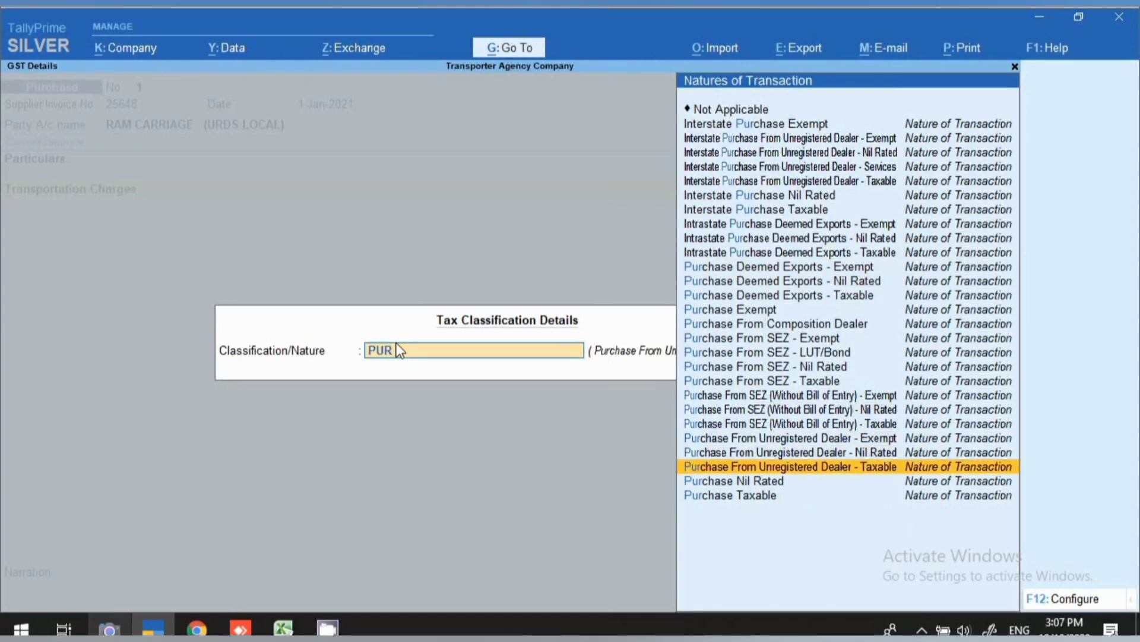
{"action": "key", "text": "Up"}
{"action": "key", "text": "Up"}
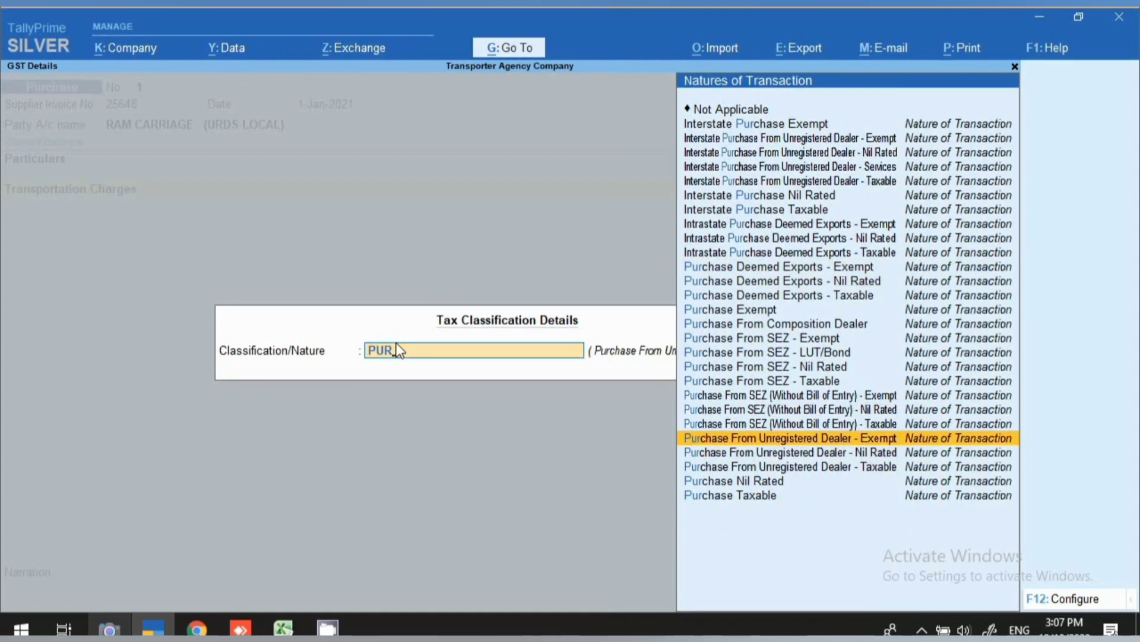
{"action": "left_click", "coordinate": [870, 443]}
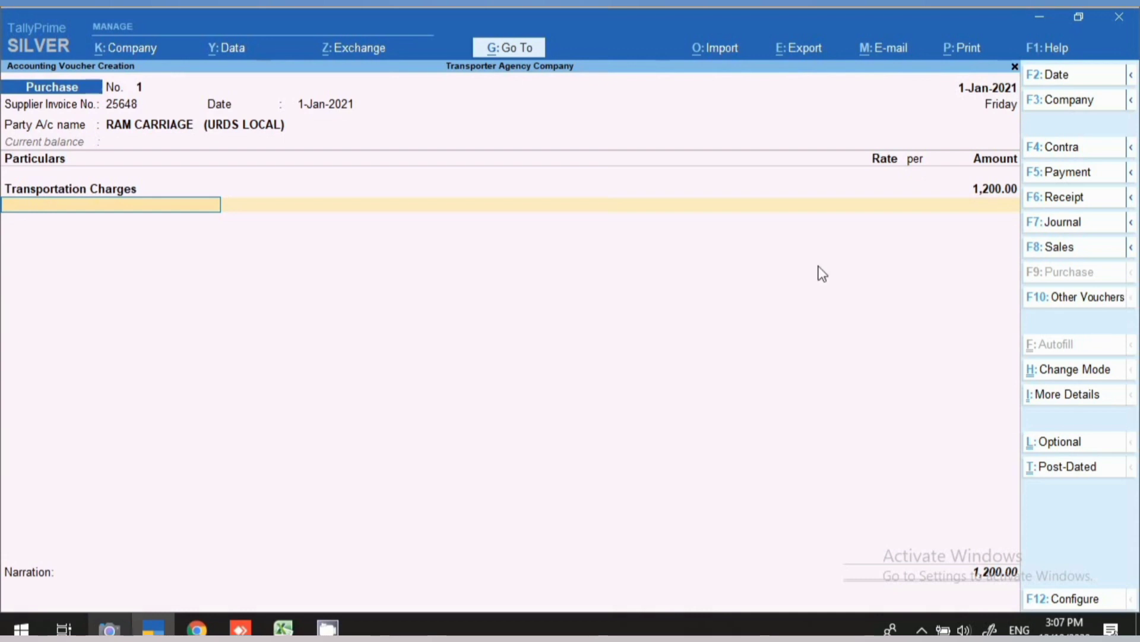
Step: Examine the detailed GST tax analysis again through the RAM CARRIAGE (URDS LOCAL) ledger for the exempt purchase
{"action": "left_click", "coordinate": [1059, 395]}
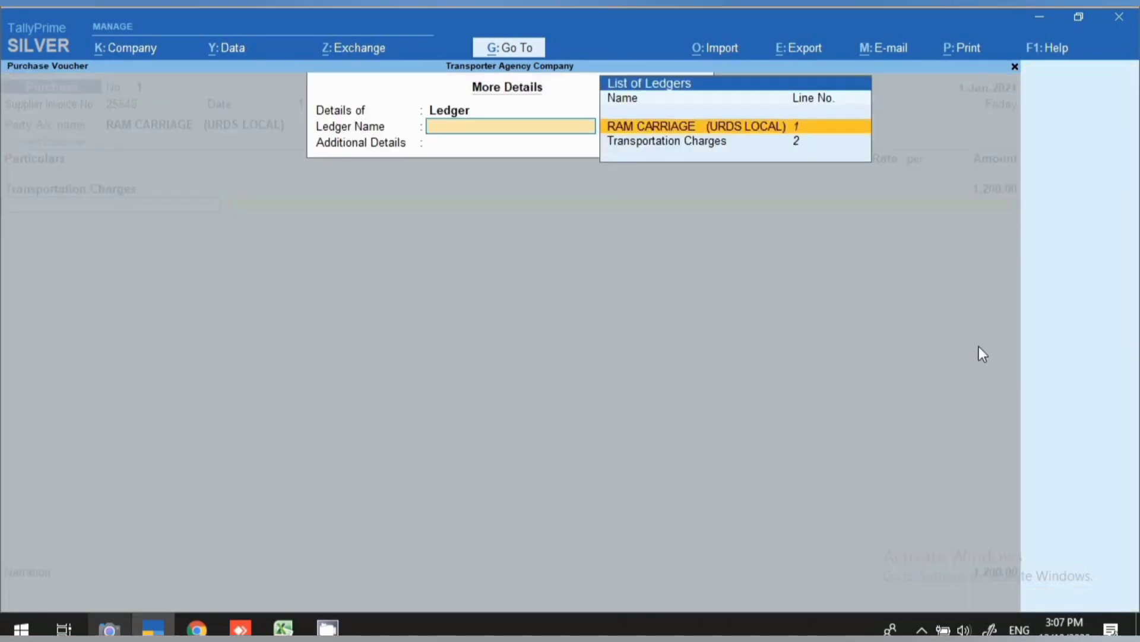
{"action": "key", "text": "Return"}
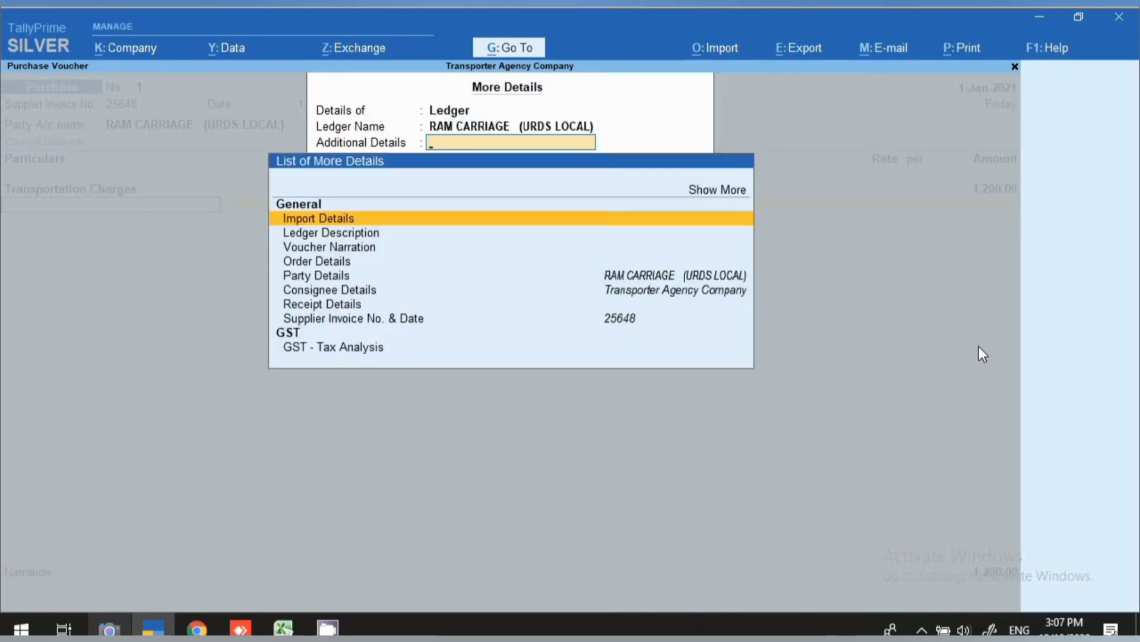
{"action": "key", "text": "Down"}
{"action": "key", "text": "Down"}
{"action": "key", "text": "Down"}
{"action": "key", "text": "Down"}
{"action": "key", "text": "Down"}
{"action": "key", "text": "Down"}
{"action": "key", "text": "Down"}
{"action": "key", "text": "Down"}
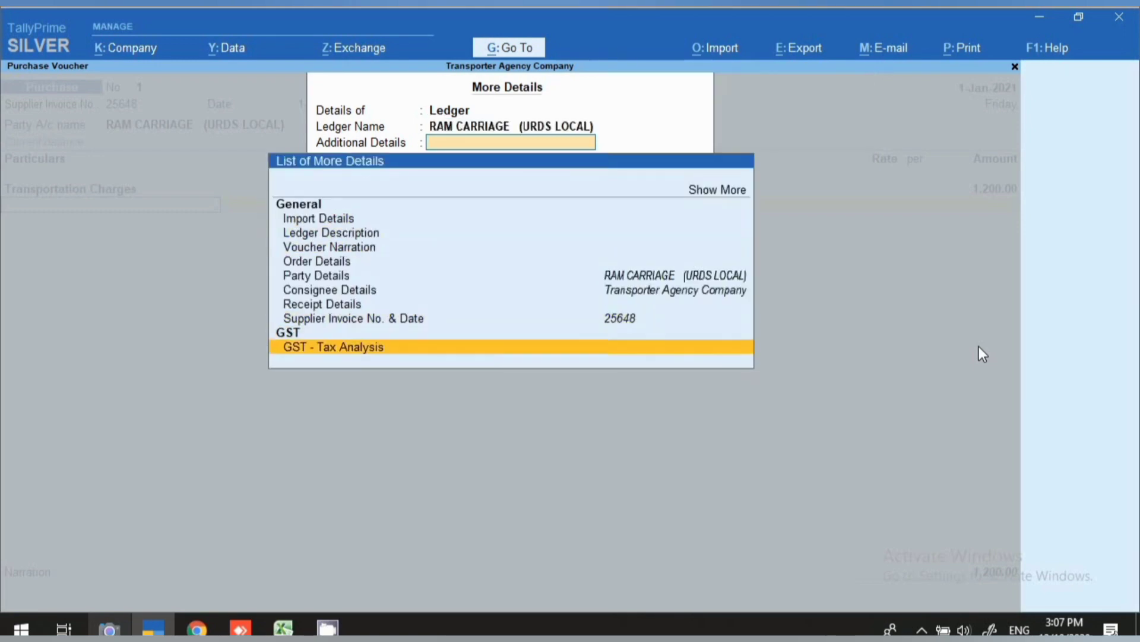
{"action": "key", "text": "Return"}
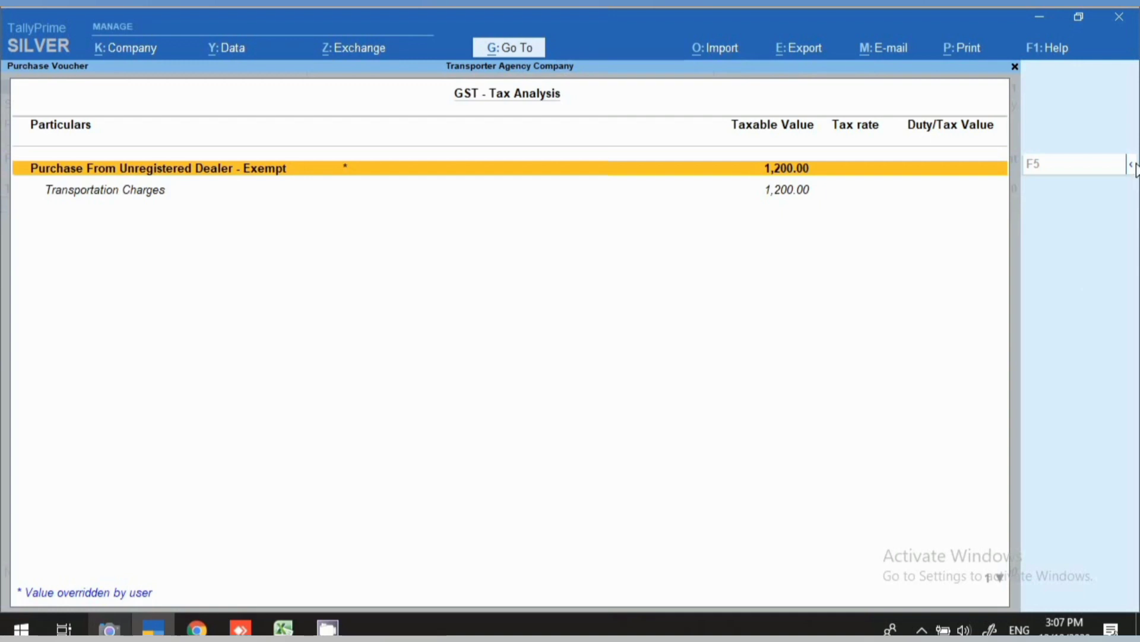
{"action": "mouse_move", "coordinate": [1132, 165]}
{"action": "left_click", "coordinate": [965, 196]}
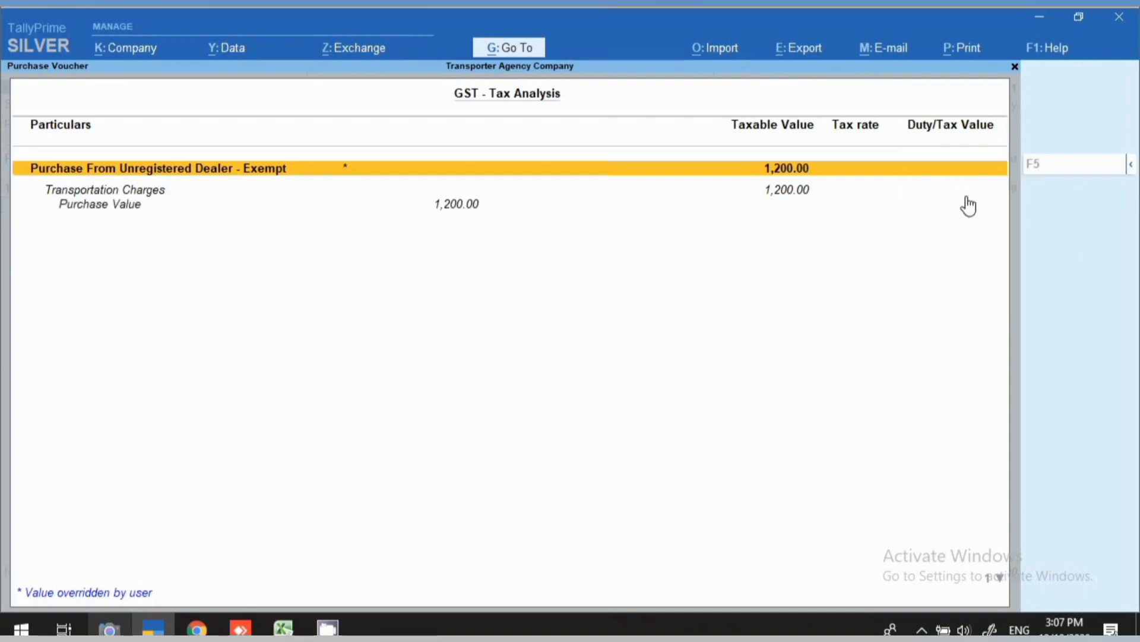
{"action": "left_click", "coordinate": [129, 192]}
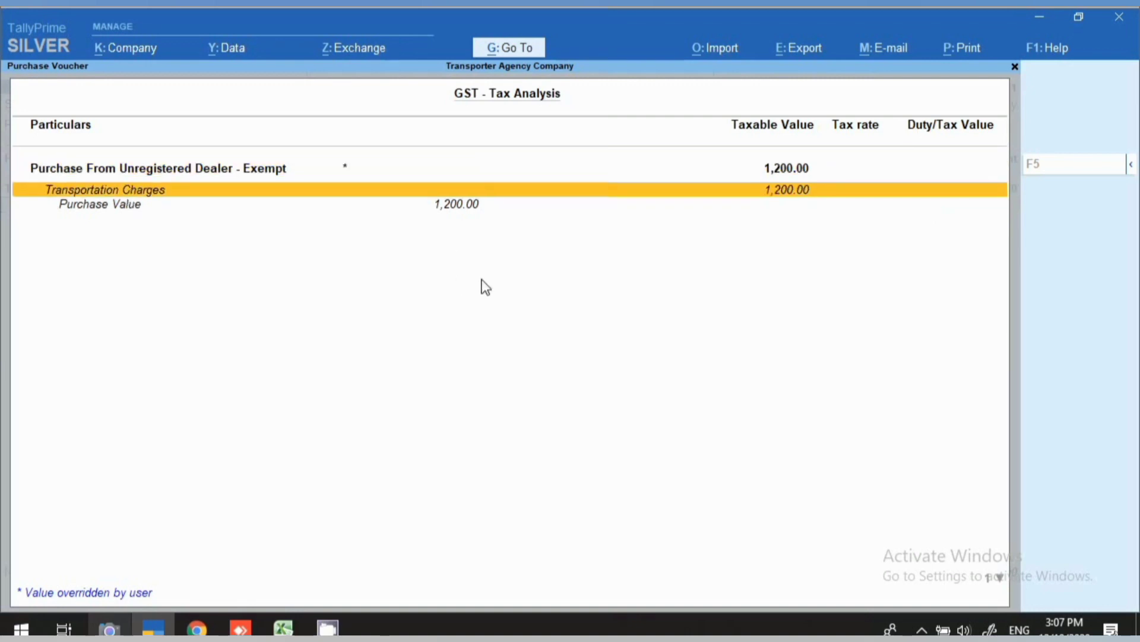
{"action": "key", "text": "Escape"}
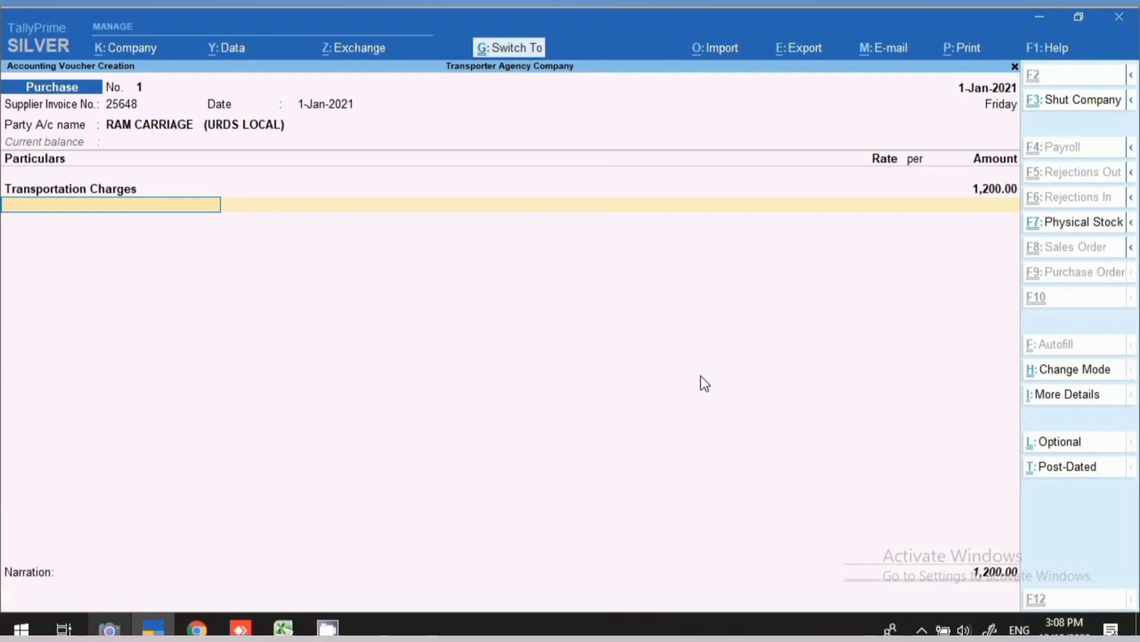
Step: Save the purchase voucher and set the date of the next one to 2-Jan-2021
{"action": "key", "text": "ctrl+a"}
{"action": "key", "text": "y"}
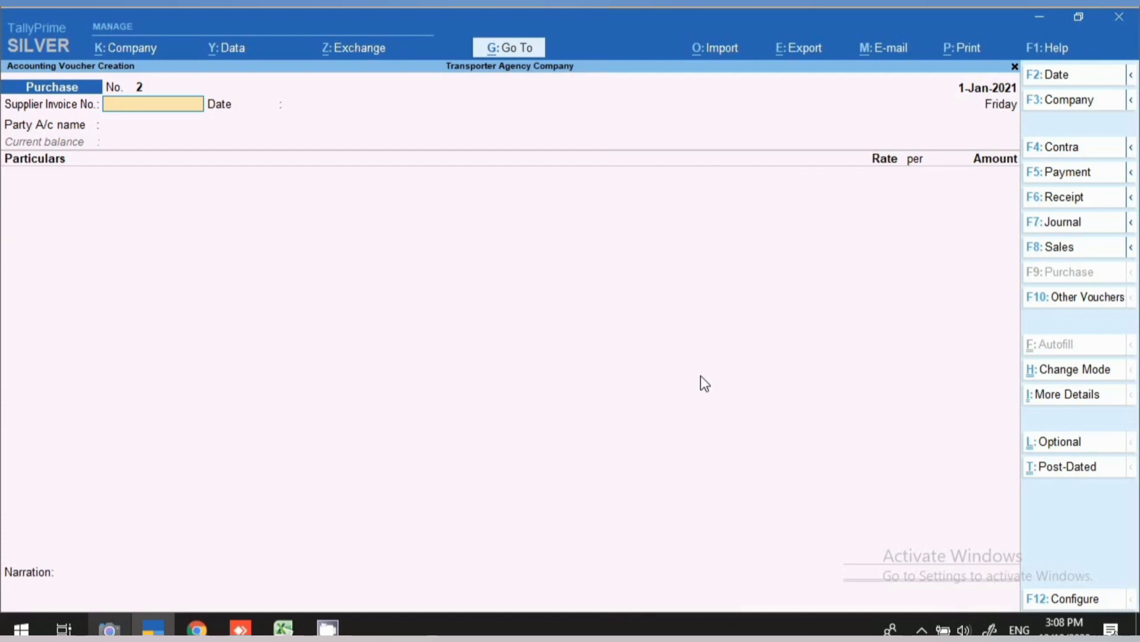
{"action": "key", "text": "F2"}
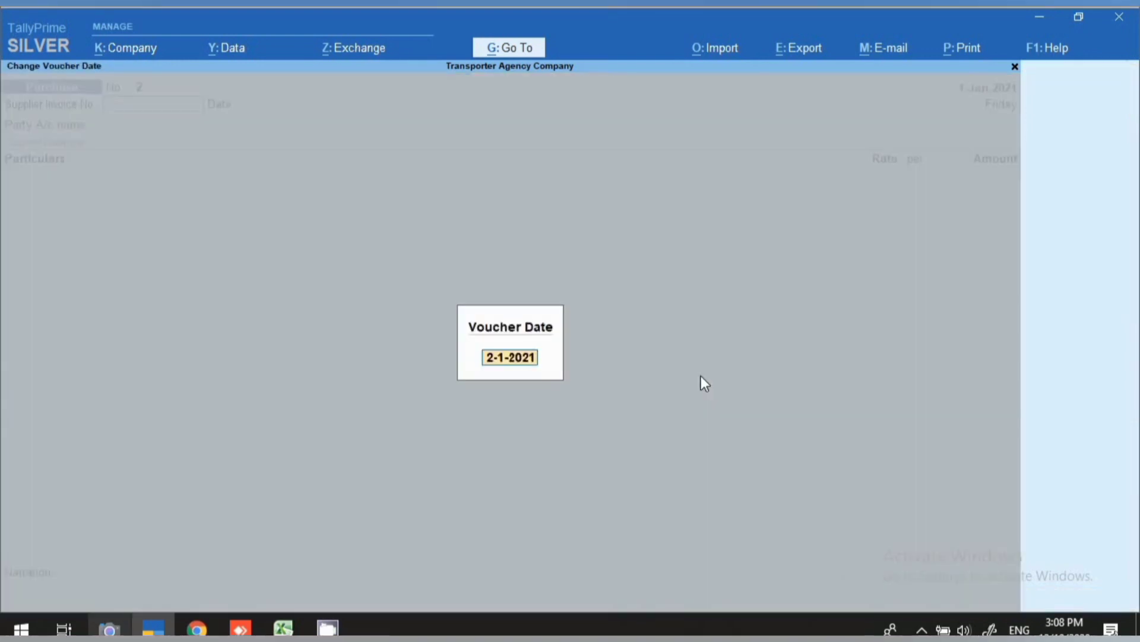
{"action": "key", "text": "Return"}
Step: Enter supplier invoice number 654215 and accept 2-Jan-2021 as the invoice date
{"action": "type", "text": "65"}
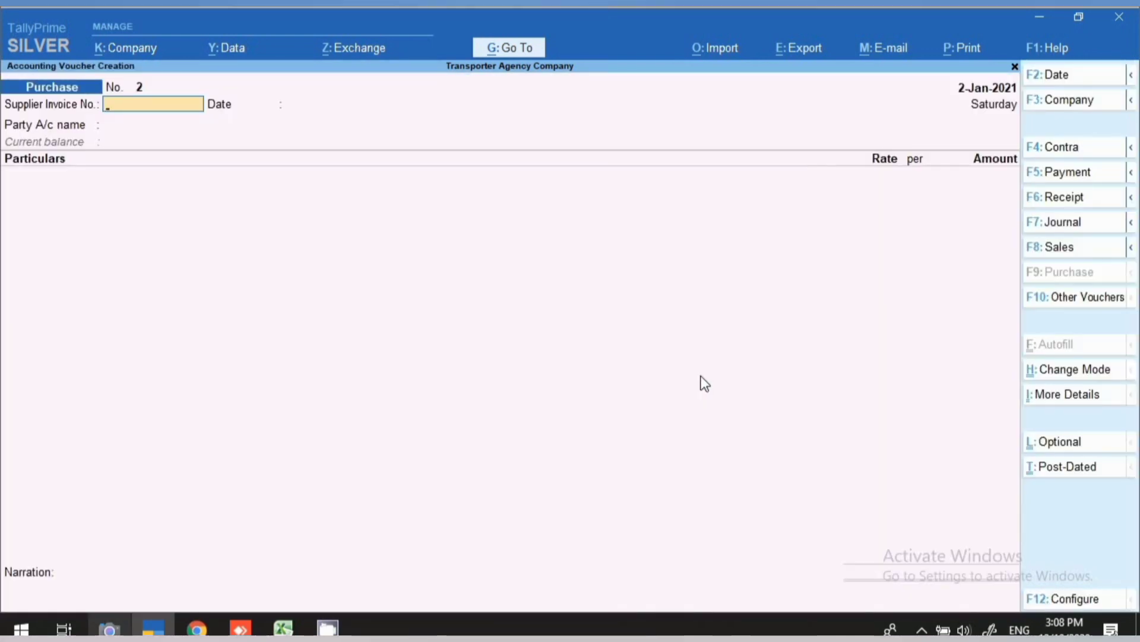
{"action": "type", "text": "4215"}
{"action": "key", "text": "Return"}
{"action": "key", "text": "Return"}
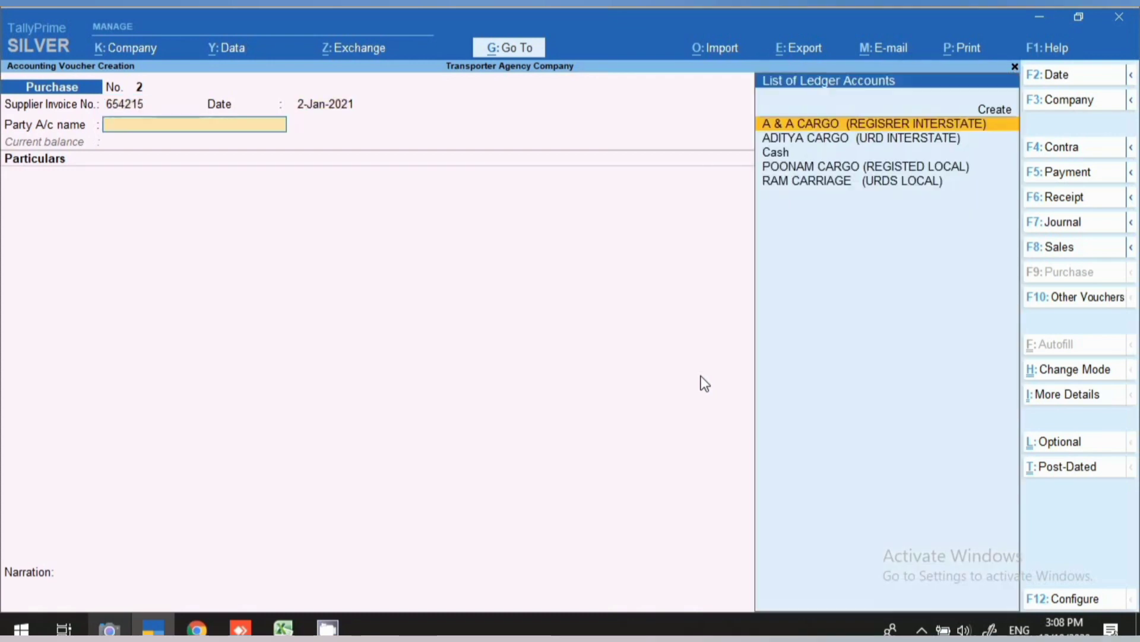
Step: Select RAM CARRIAGE (URDS LOCAL) as the second voucher's party account and accept its receipt and party details without changes
{"action": "key", "text": "Down"}
{"action": "key", "text": "Down"}
{"action": "key", "text": "Down"}
{"action": "key", "text": "Down"}
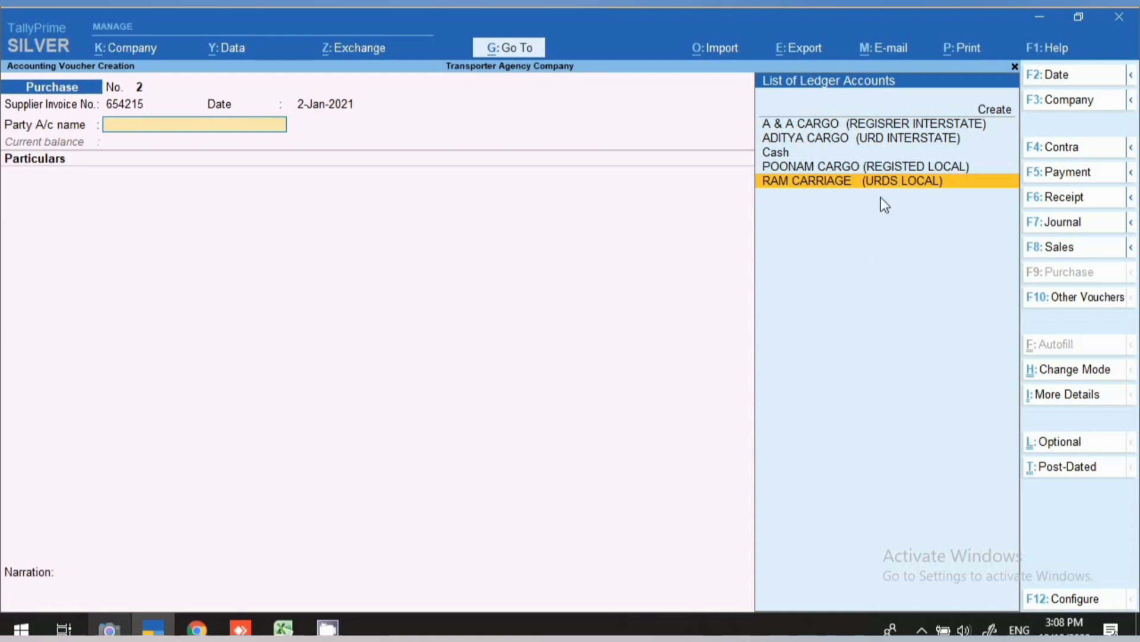
{"action": "key", "text": "Return"}
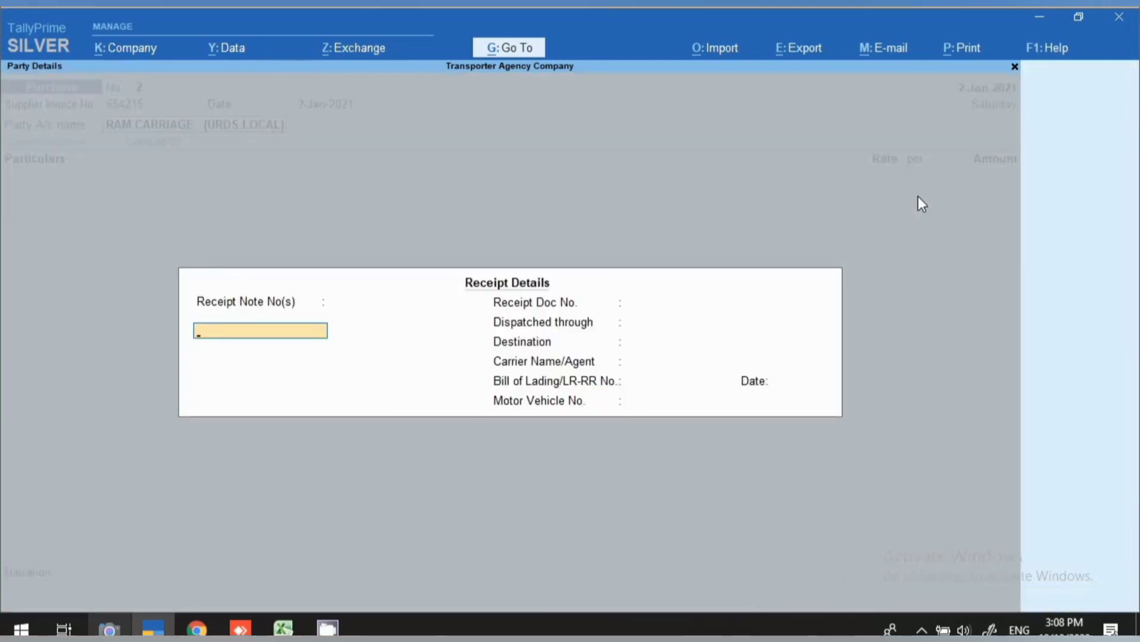
{"action": "key", "text": "Return"}
{"action": "key", "text": "Return"}
{"action": "key", "text": "Return"}
{"action": "key", "text": "Return"}
{"action": "key", "text": "Return"}
{"action": "key", "text": "Return"}
{"action": "key", "text": "Return"}
{"action": "key", "text": "Return"}
{"action": "key", "text": "Return"}
{"action": "key", "text": "Return"}
{"action": "key", "text": "Return"}
{"action": "key", "text": "Return"}
{"action": "key", "text": "Return"}
{"action": "key", "text": "Return"}
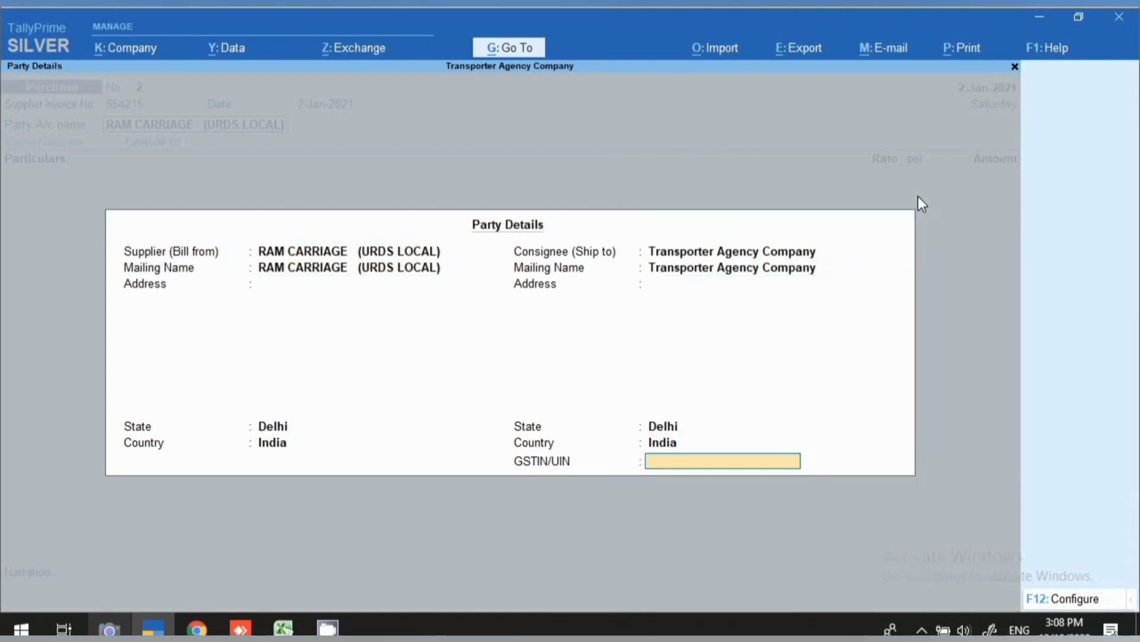
{"action": "key", "text": "Return"}
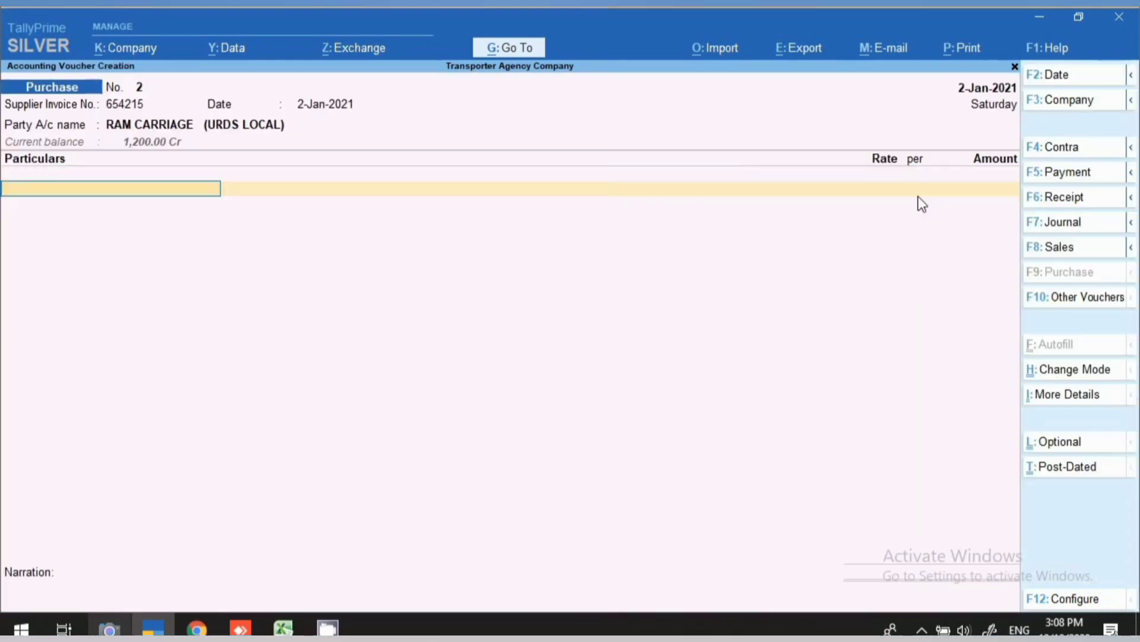
Step: Add Transportation Charges to the particulars with an amount of 12000 and keep the default tax classification
{"action": "type", "text": "TRA"}
{"action": "key", "text": "Return"}
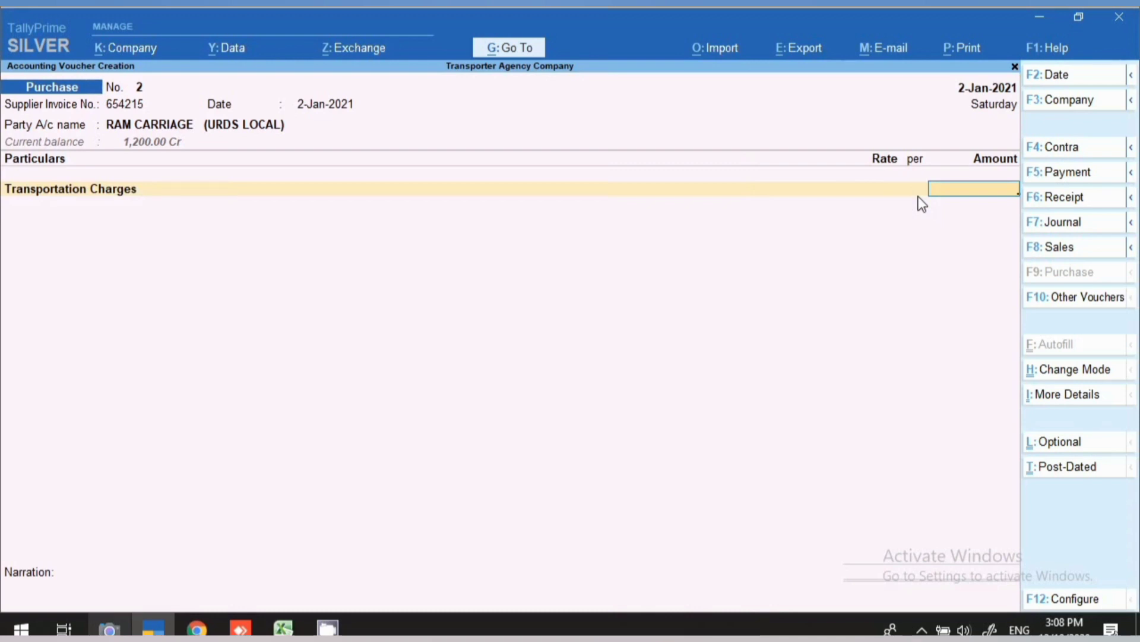
{"action": "type", "text": "12000"}
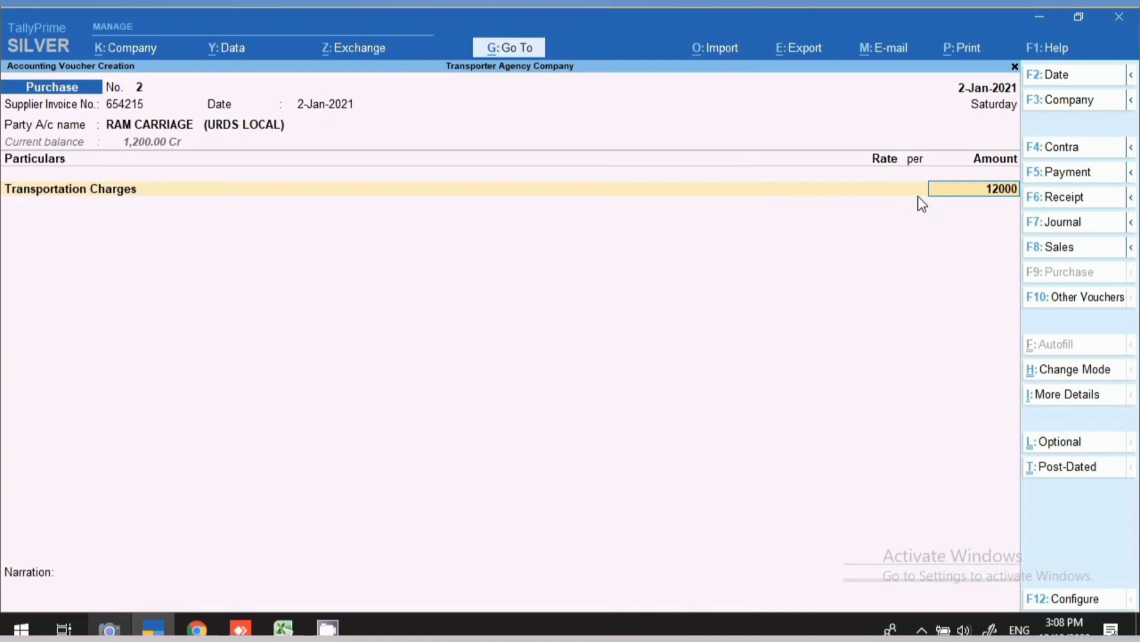
{"action": "key", "text": "Return"}
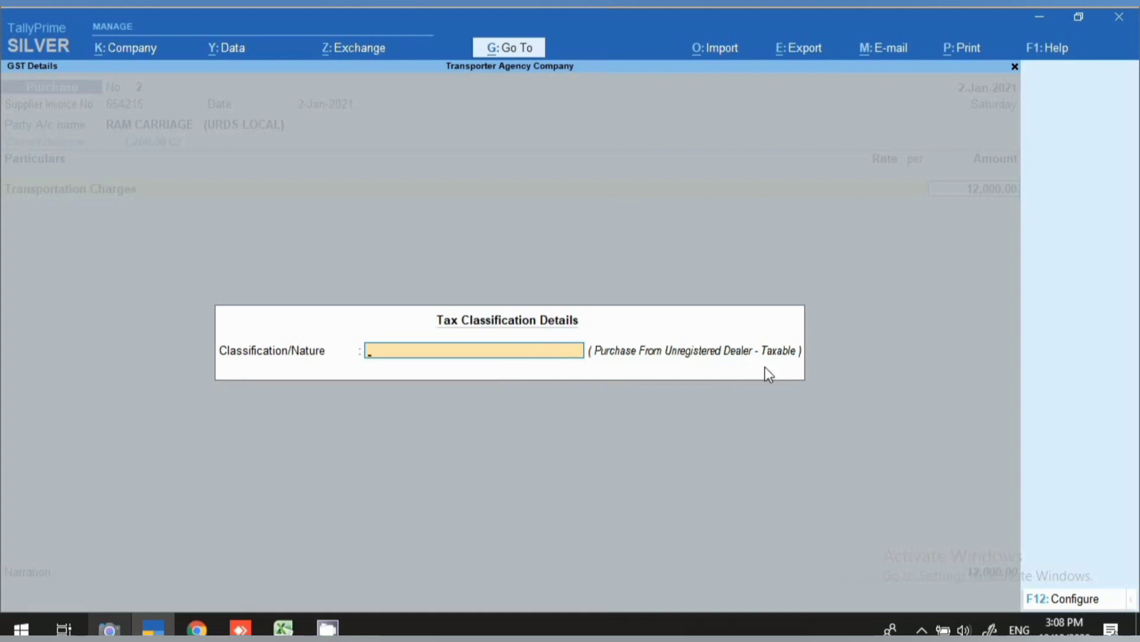
{"action": "key", "text": "Return"}
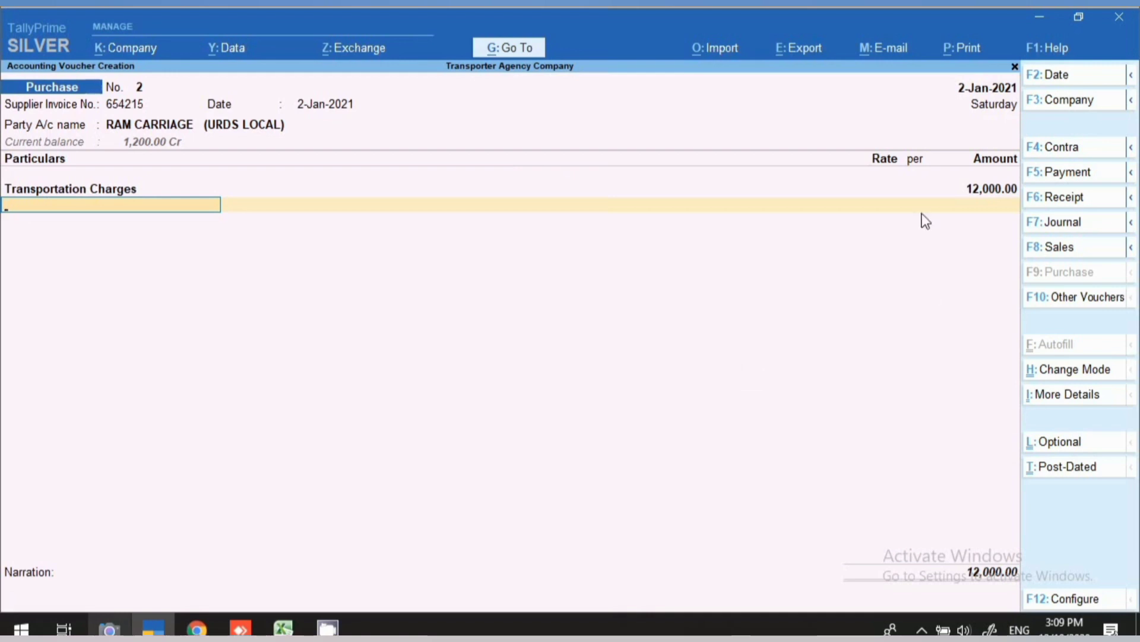
Step: Examine the detailed GST tax analysis of the 12000 transportation purchase through the RAM CARRIAGE (URDS LOCAL) ledger
{"action": "left_click", "coordinate": [1048, 395]}
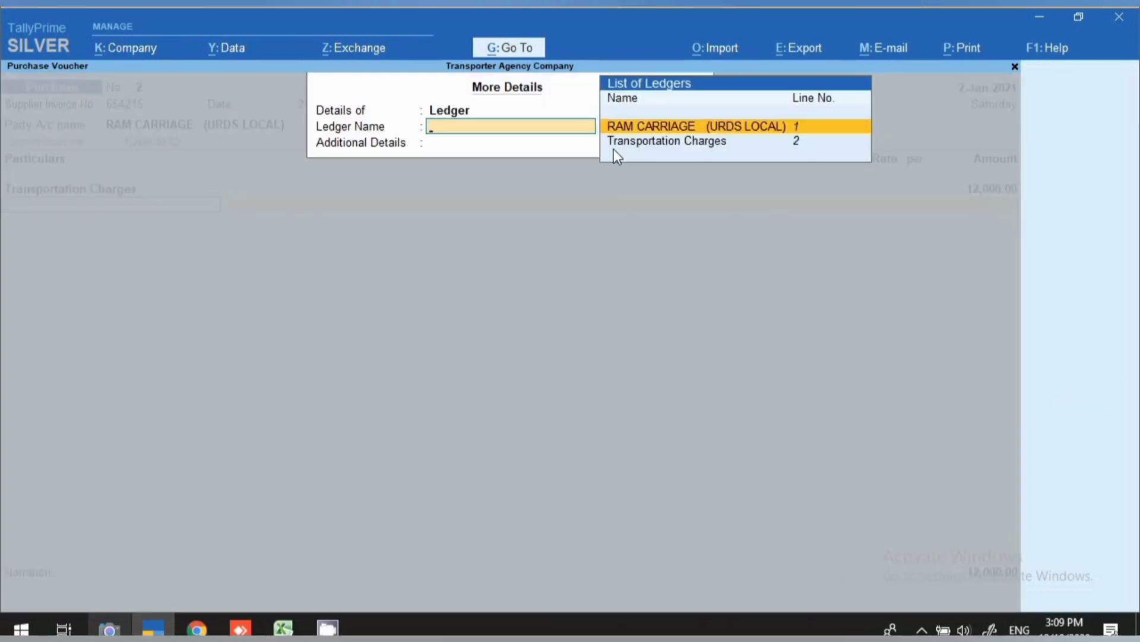
{"action": "key", "text": "Return"}
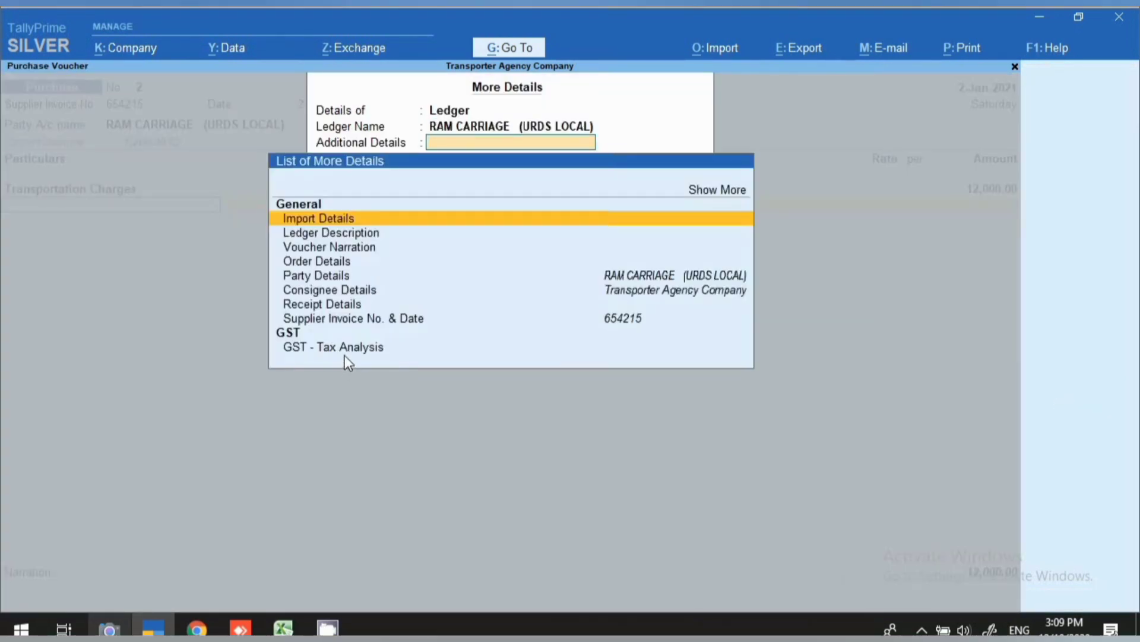
{"action": "left_click", "coordinate": [330, 350]}
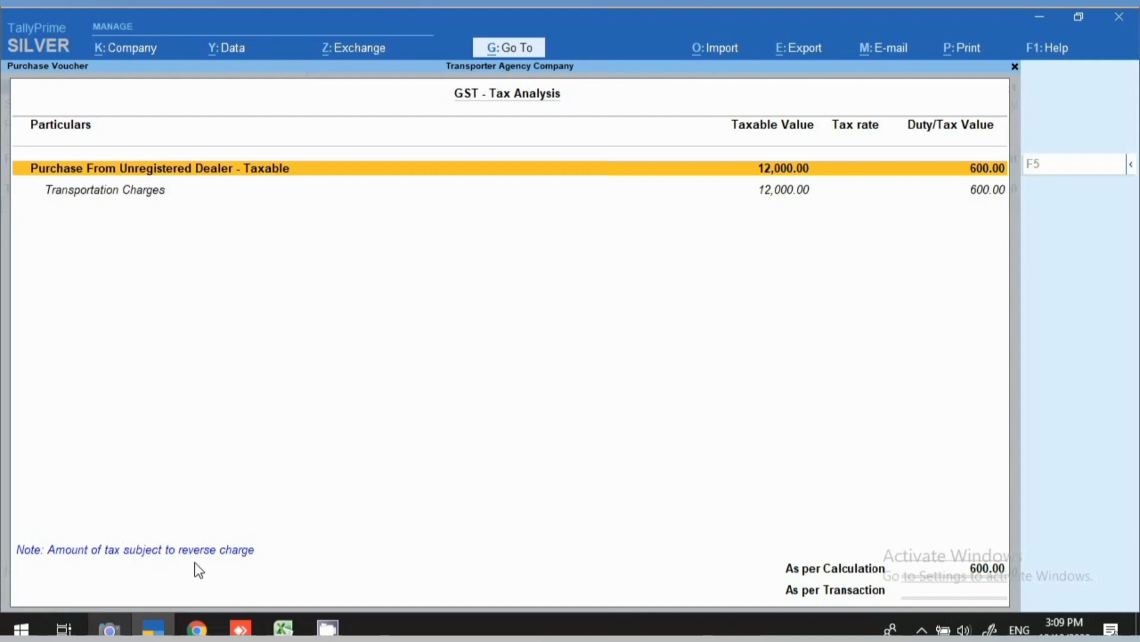
{"action": "left_click", "coordinate": [1133, 166]}
{"action": "left_click", "coordinate": [952, 190]}
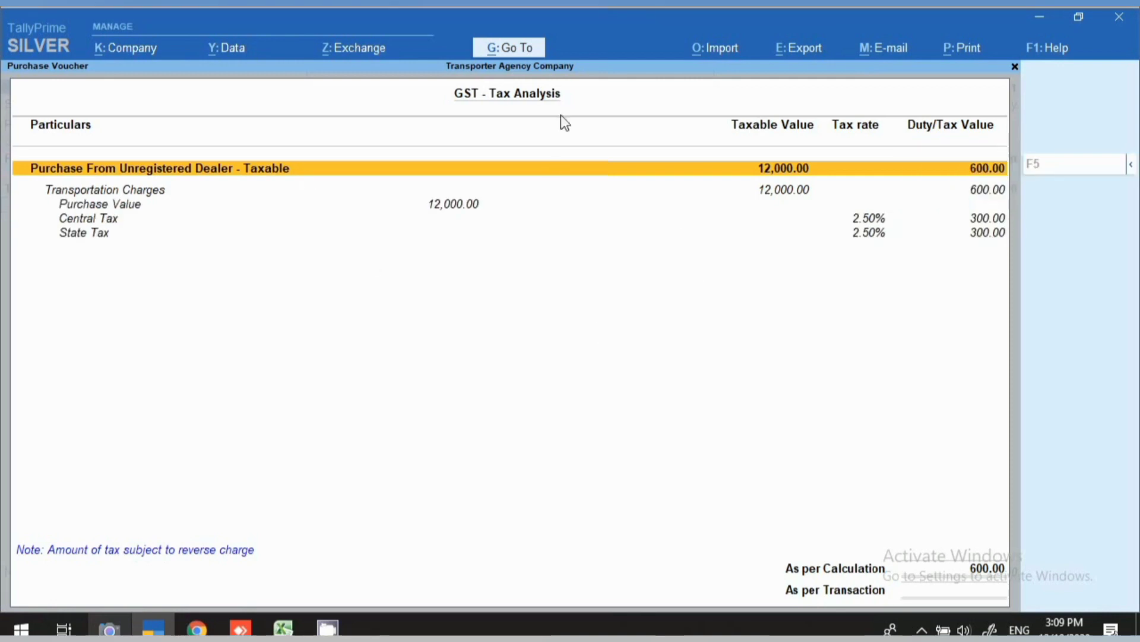
Step: Review the purchase value, central tax and state tax lines of the tax analysis, and save the RAM CARRIAGE purchase voucher
{"action": "left_click", "coordinate": [460, 216]}
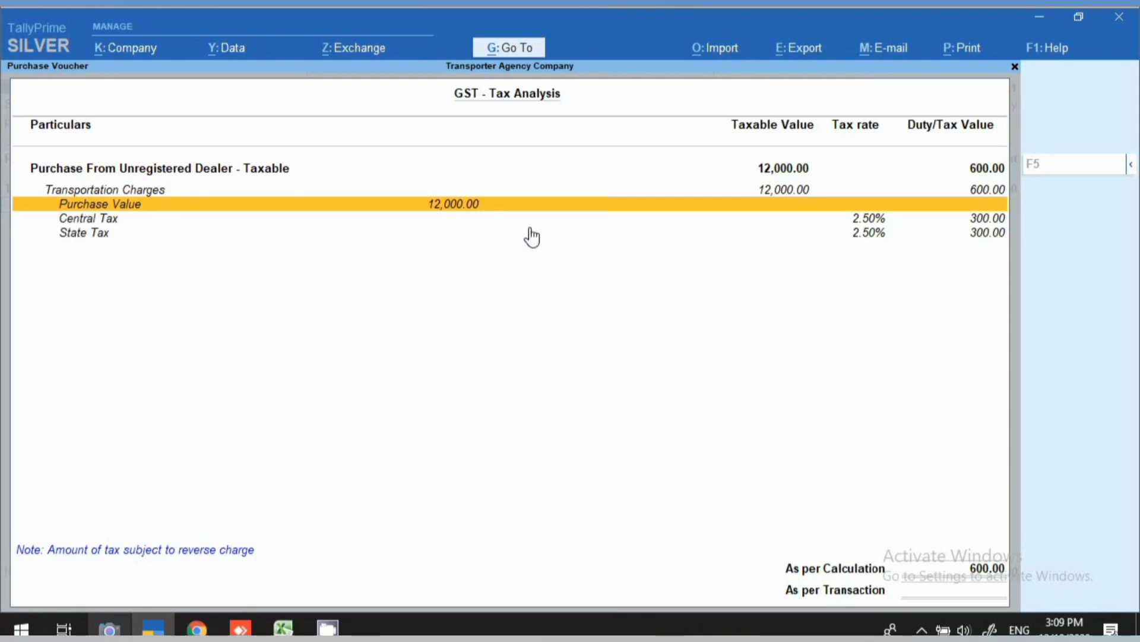
{"action": "left_click", "coordinate": [870, 220]}
{"action": "left_click", "coordinate": [870, 237]}
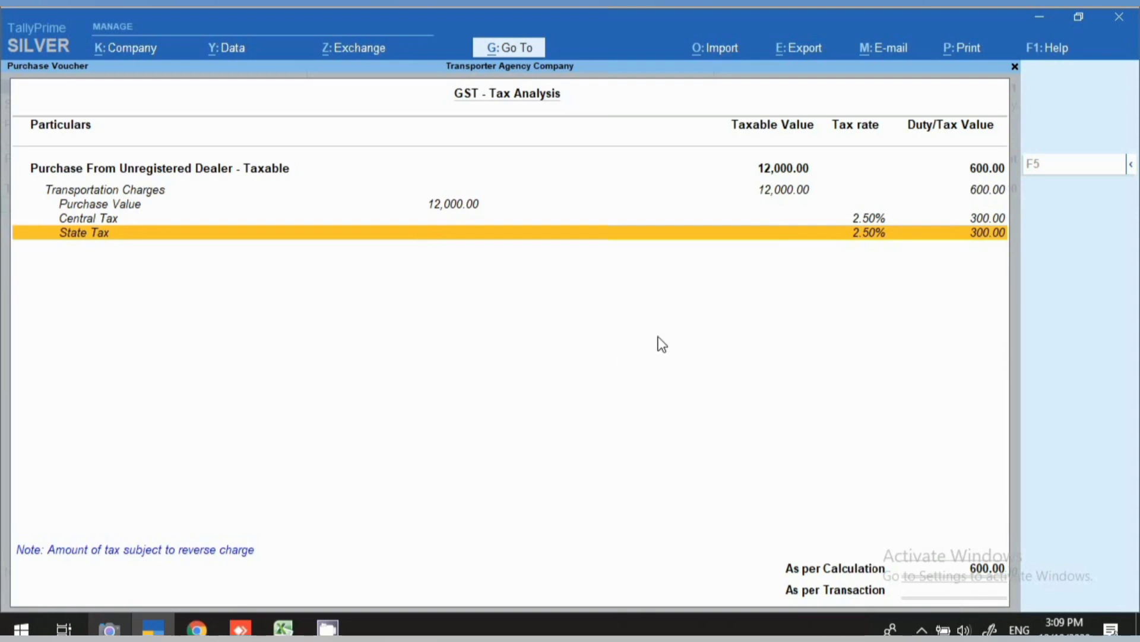
{"action": "key", "text": "Escape"}
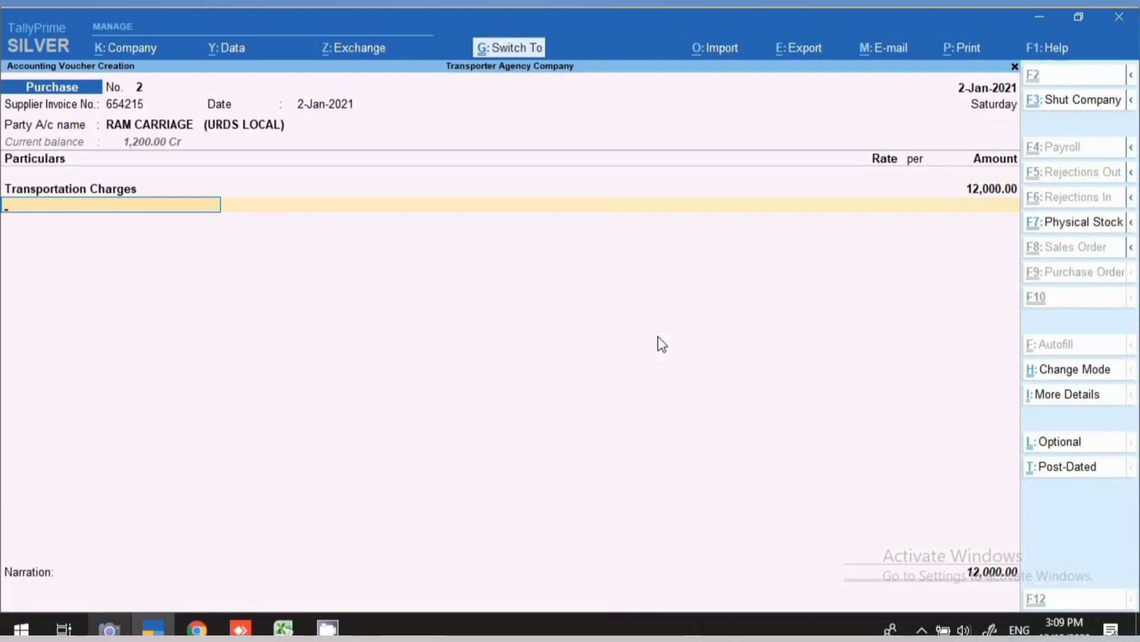
{"action": "key", "text": "ctrl+a"}
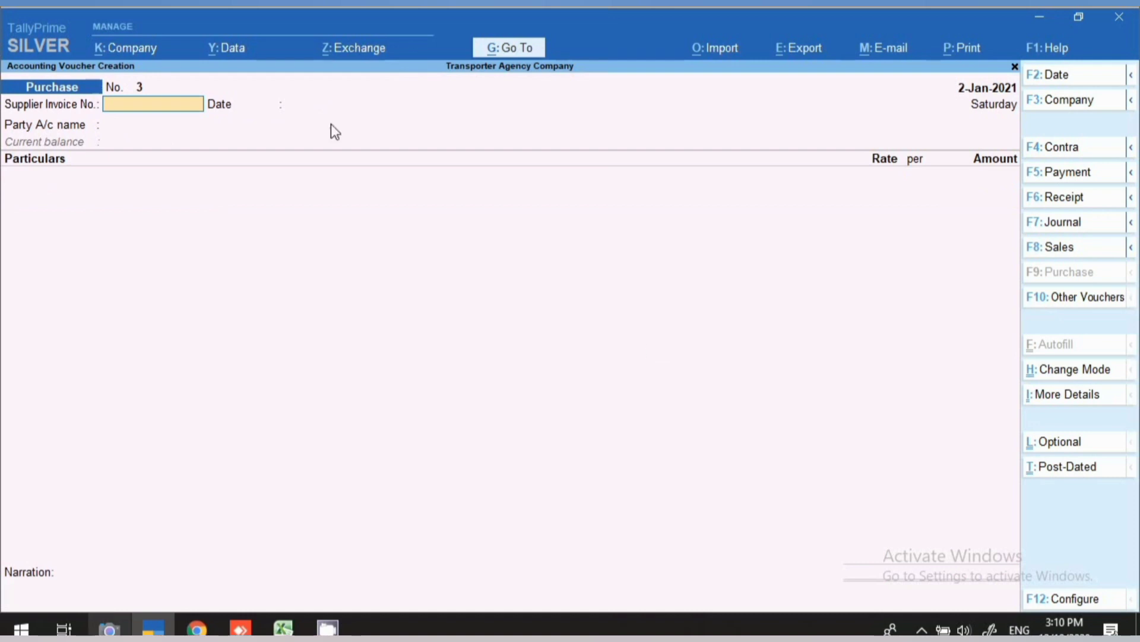
Step: Find and open the GSTR-2 report for the company
{"action": "left_click", "coordinate": [512, 52]}
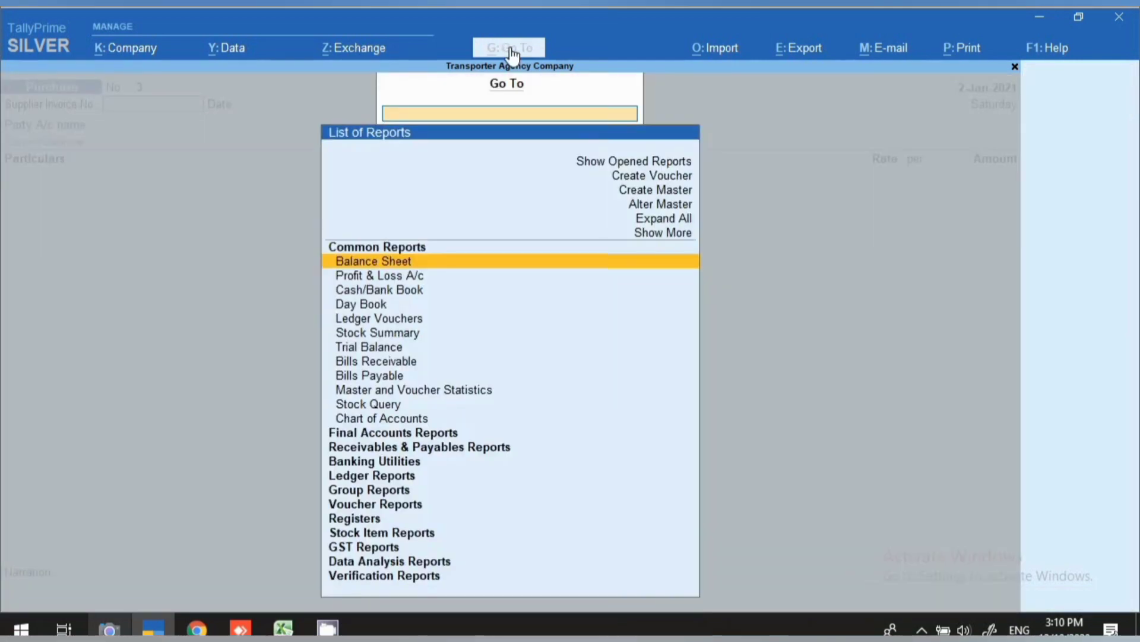
{"action": "type", "text": "GSTR"}
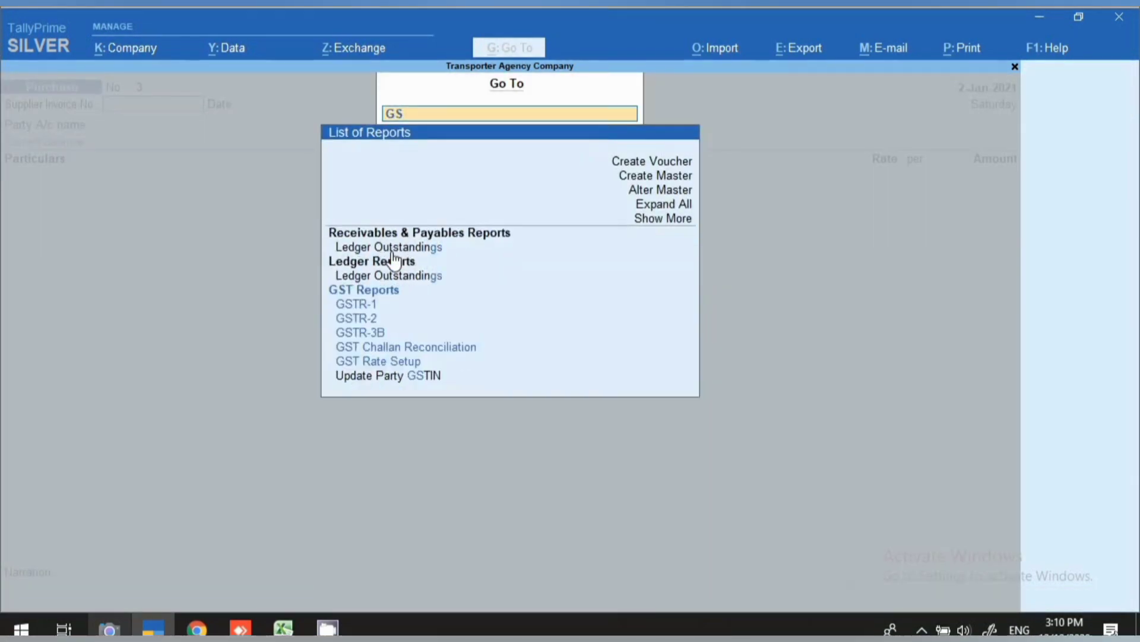
{"action": "key", "text": "Down"}
{"action": "key", "text": "Down"}
{"action": "key", "text": "Down"}
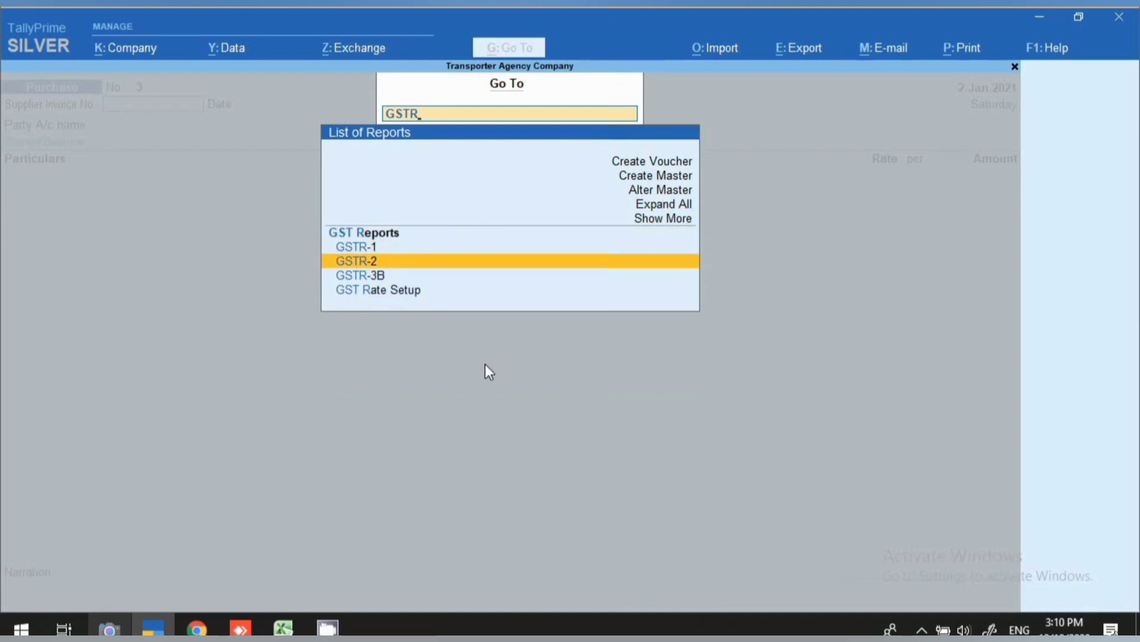
{"action": "key", "text": "Return"}
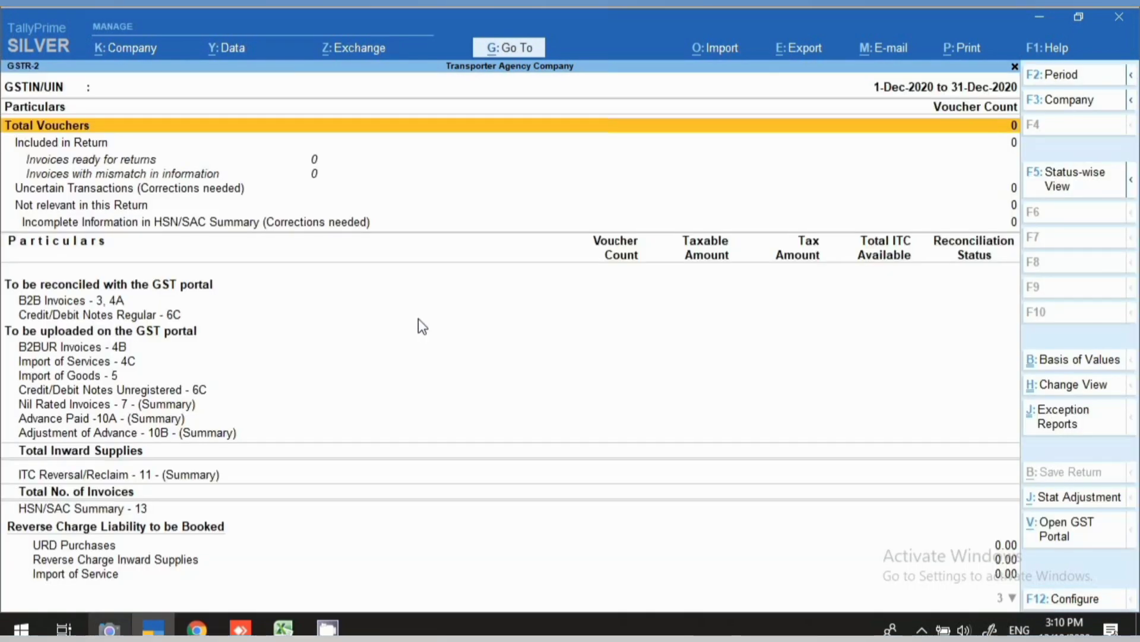
Step: Set the GSTR-2 report period from 1-Jan-2021 to 2-Jan-2021
{"action": "key", "text": "F2"}
{"action": "type", "text": "1"}
{"action": "key", "text": "Return"}
{"action": "type", "text": "2021"}
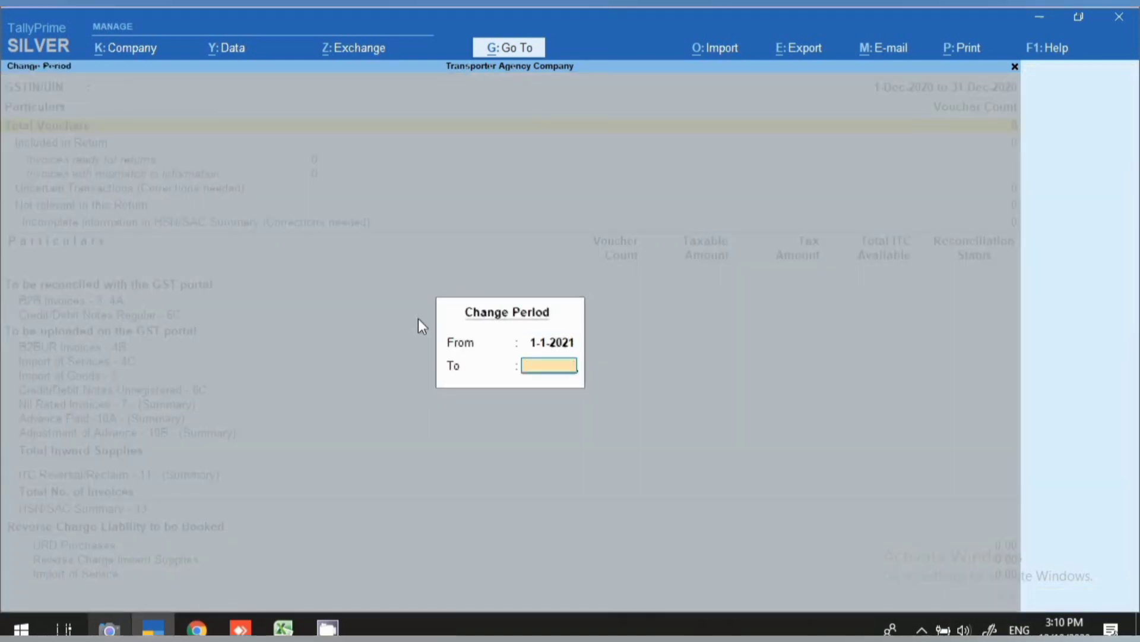
{"action": "key", "text": "Return"}
Step: Examine the voucher register behind B2BUR Invoices - 4B in GSTR-2 and return to the report summary
{"action": "key", "text": "Down"}
{"action": "key", "text": "Down"}
{"action": "key", "text": "Down"}
{"action": "key", "text": "Down"}
{"action": "key", "text": "Down"}
{"action": "key", "text": "Down"}
{"action": "key", "text": "Down"}
{"action": "key", "text": "Down"}
{"action": "key", "text": "Down"}
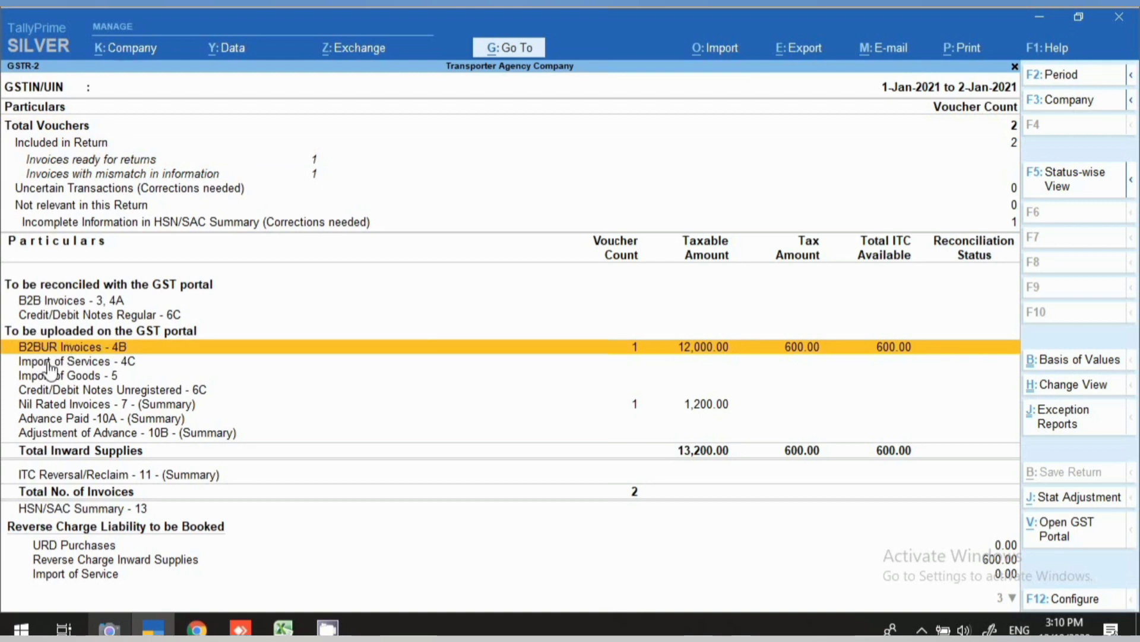
{"action": "key", "text": "Return"}
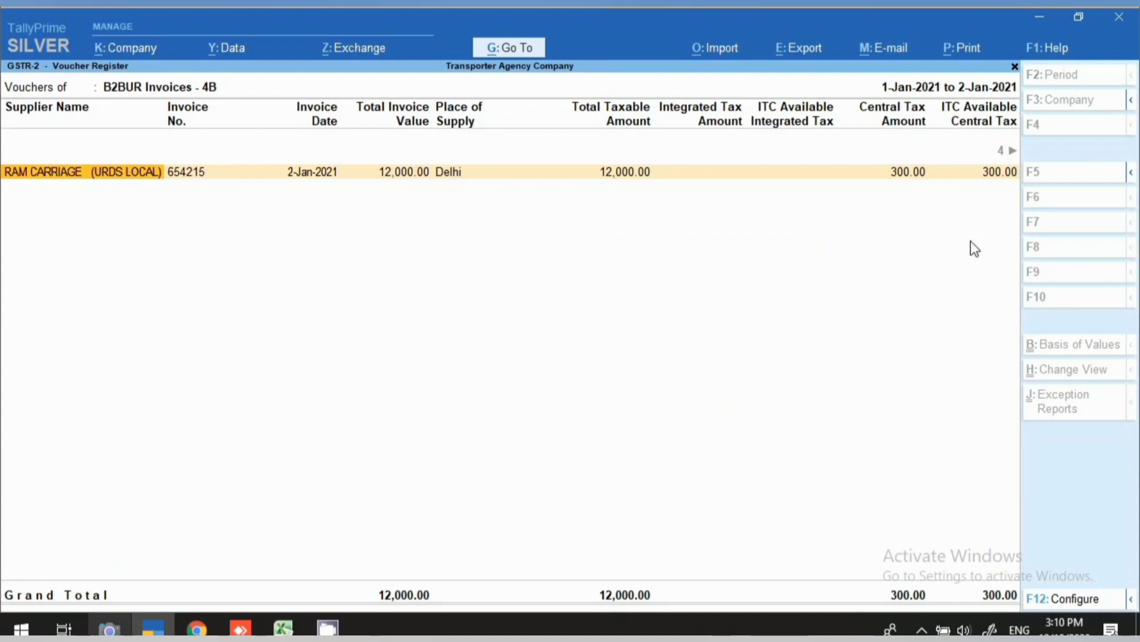
{"action": "key", "text": "Escape"}
Step: Examine the exempt values under Nil Rated Invoices - 7 and the Reverse Charge Inward Supplies liability in the report
{"action": "key", "text": "Down"}
{"action": "key", "text": "Down"}
{"action": "key", "text": "Down"}
{"action": "key", "text": "Down"}
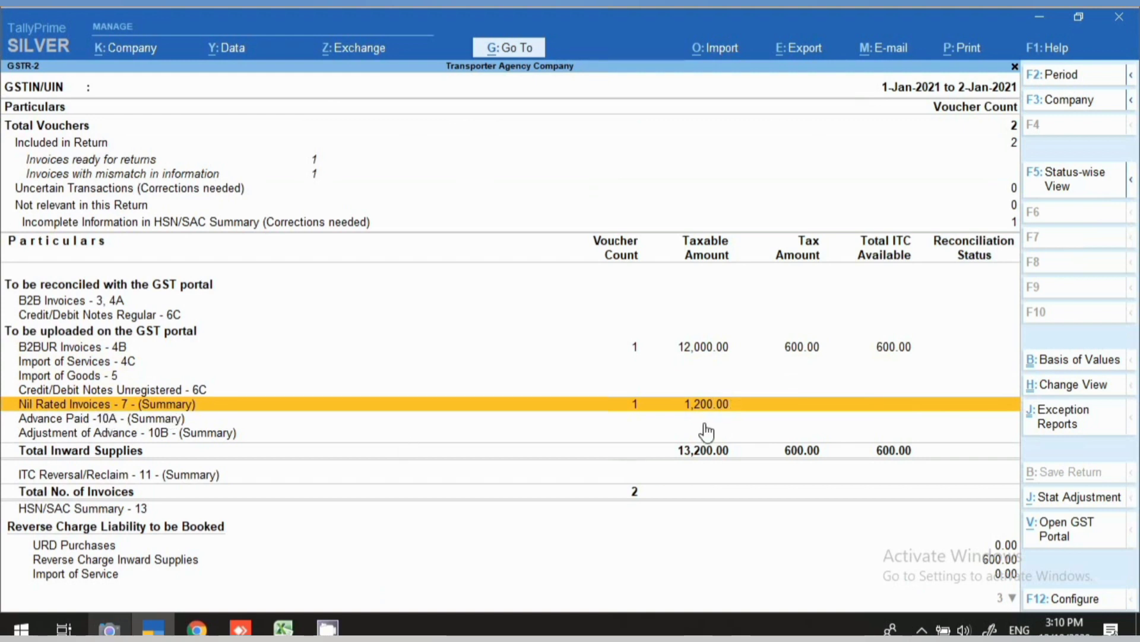
{"action": "key", "text": "Return"}
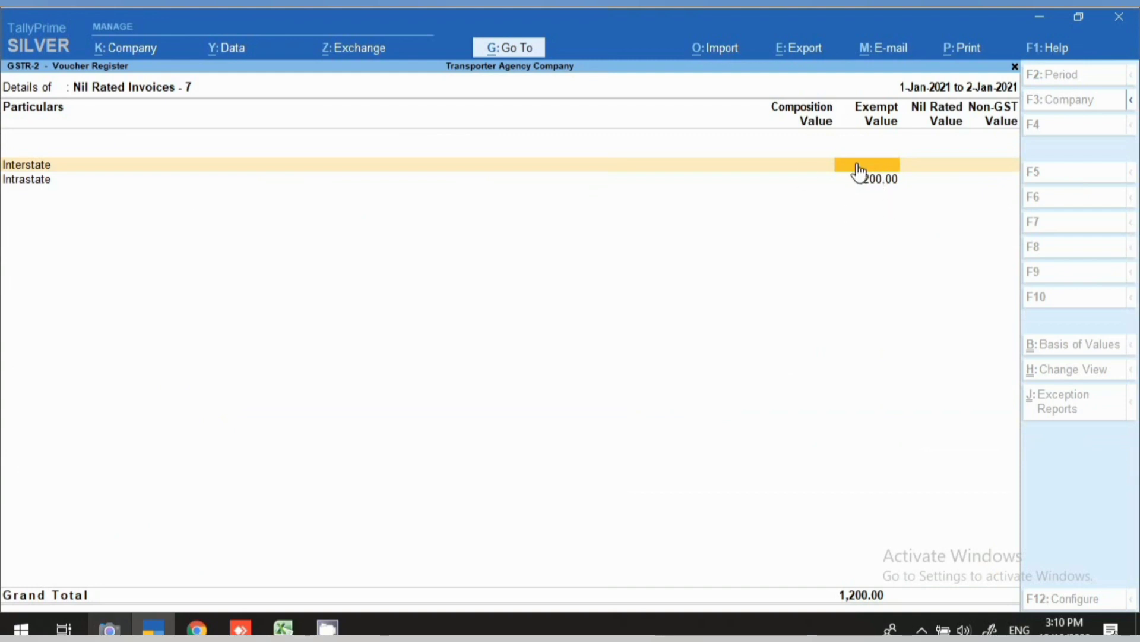
{"action": "key", "text": "Escape"}
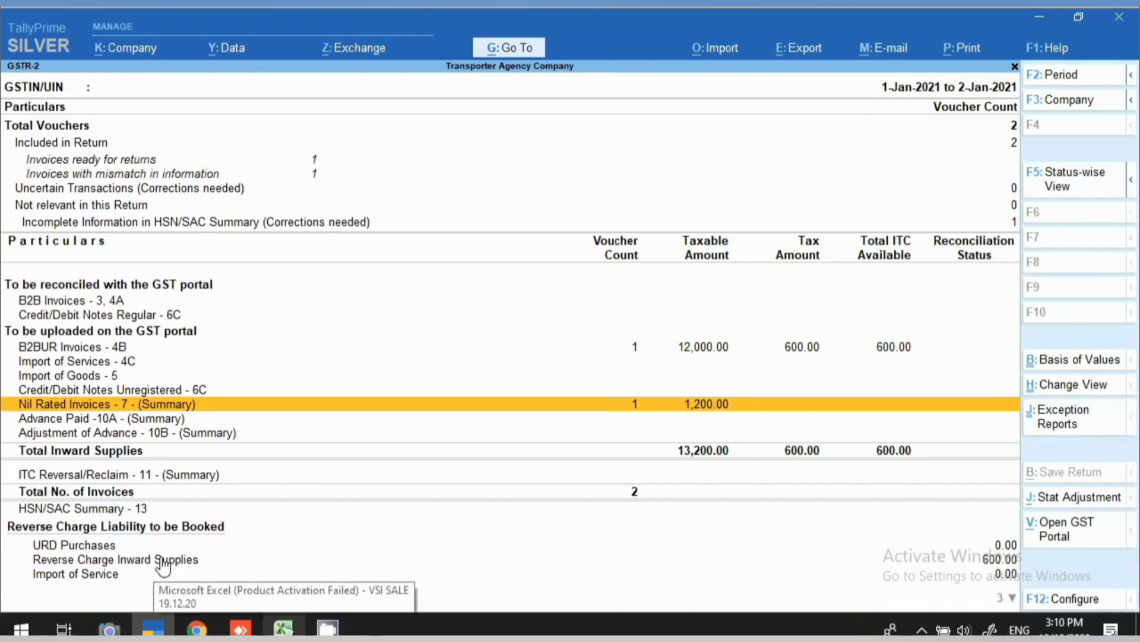
{"action": "left_click", "coordinate": [86, 565]}
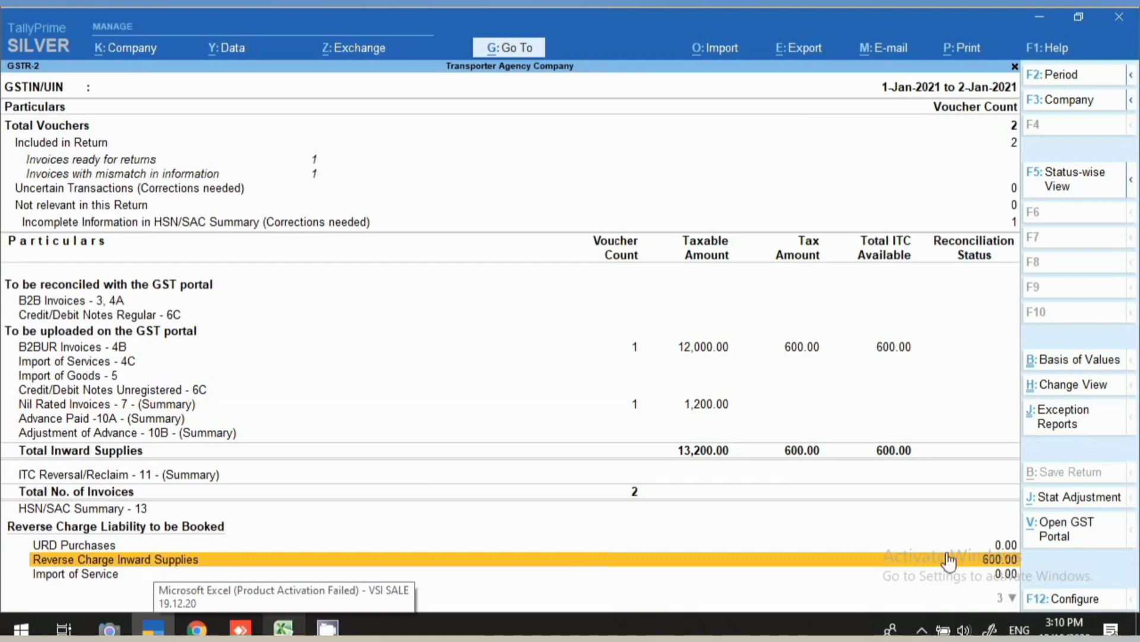
{"action": "left_click", "coordinate": [997, 560]}
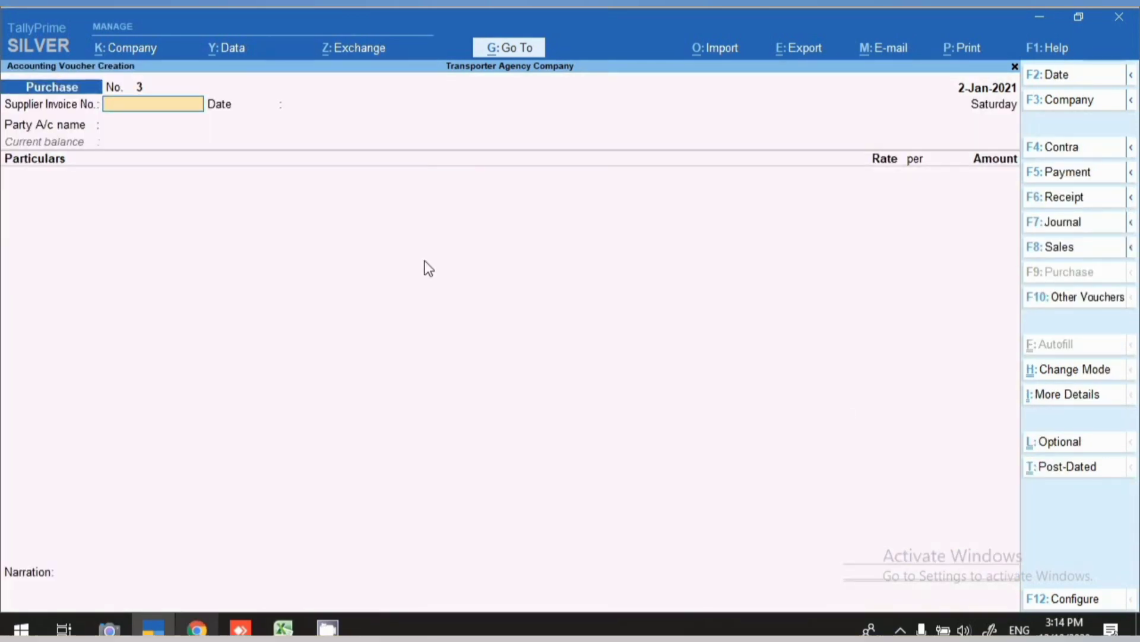
Step: Date the third purchase voucher 3-Jan-2021, enter supplier invoice number 213546 and accept 3-Jan-2021 as the invoice date
{"action": "key", "text": "F2"}
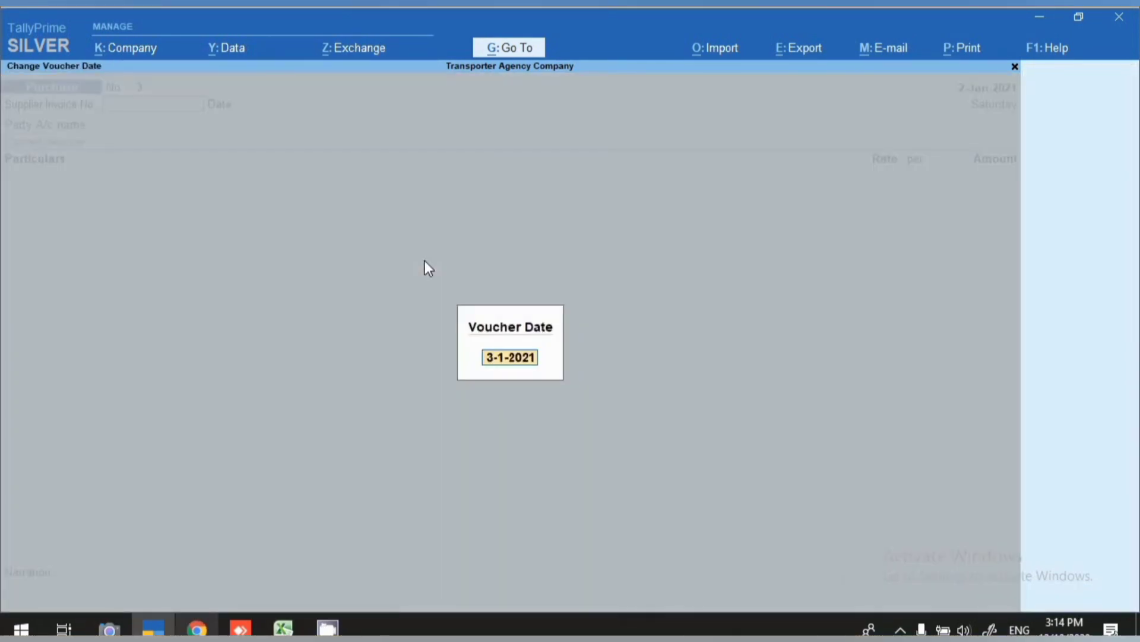
{"action": "key", "text": "Return"}
{"action": "type", "text": "213546"}
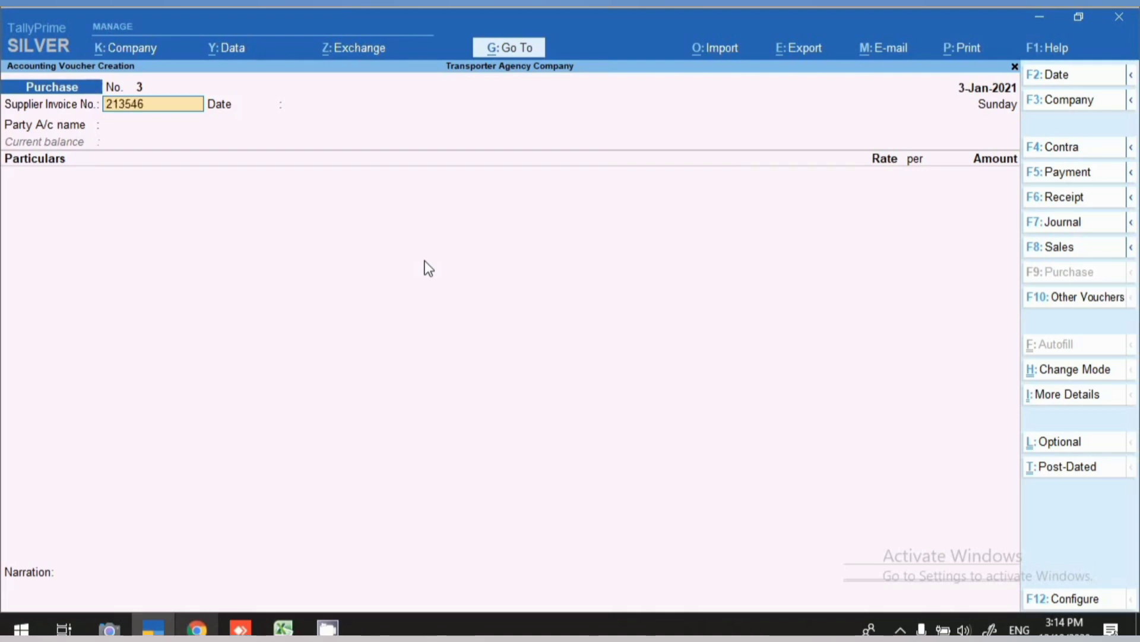
{"action": "key", "text": "Return"}
{"action": "key", "text": "Return"}
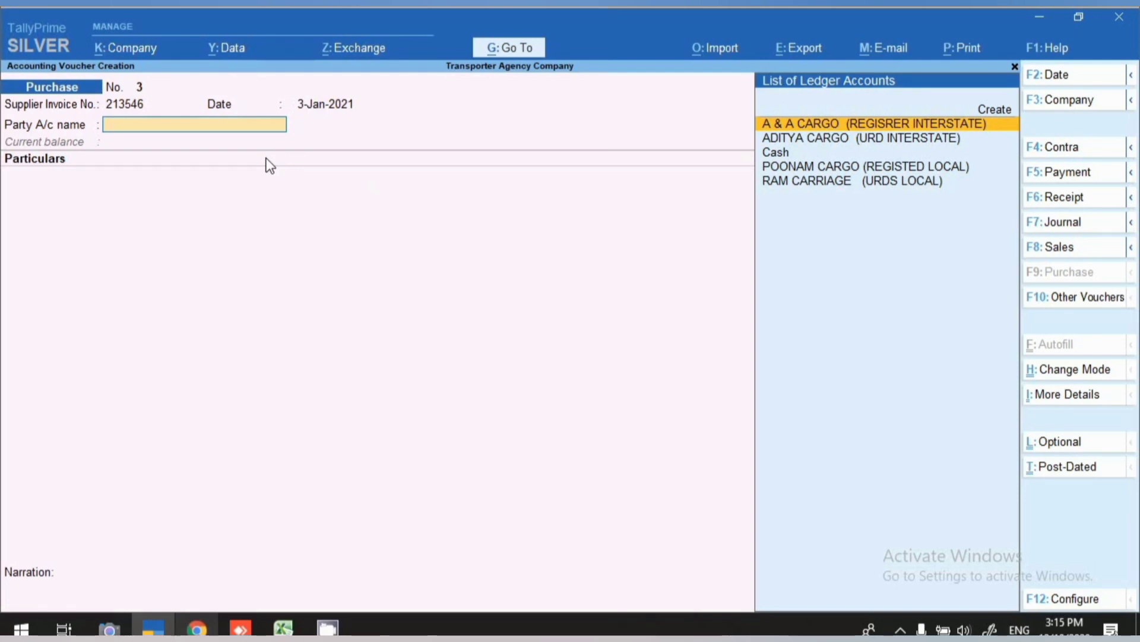
Step: Select POONAM CARGO (REGISTED LOCAL) as the party account and accept its receipt and party details without changes
{"action": "key", "text": "Down"}
{"action": "key", "text": "Down"}
{"action": "key", "text": "Down"}
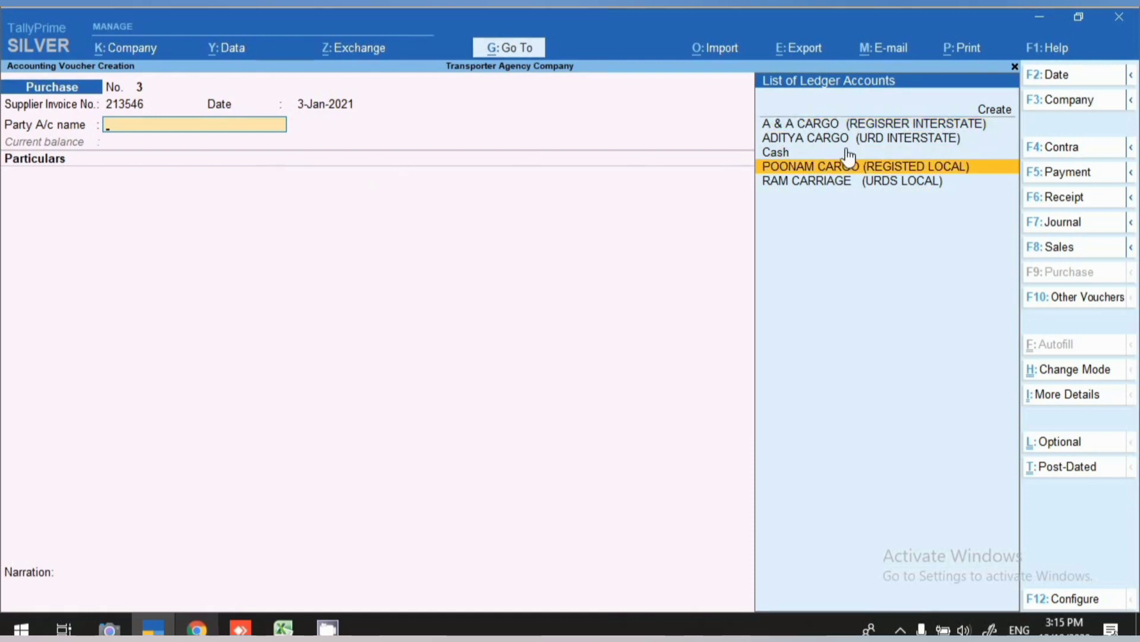
{"action": "left_click", "coordinate": [919, 171]}
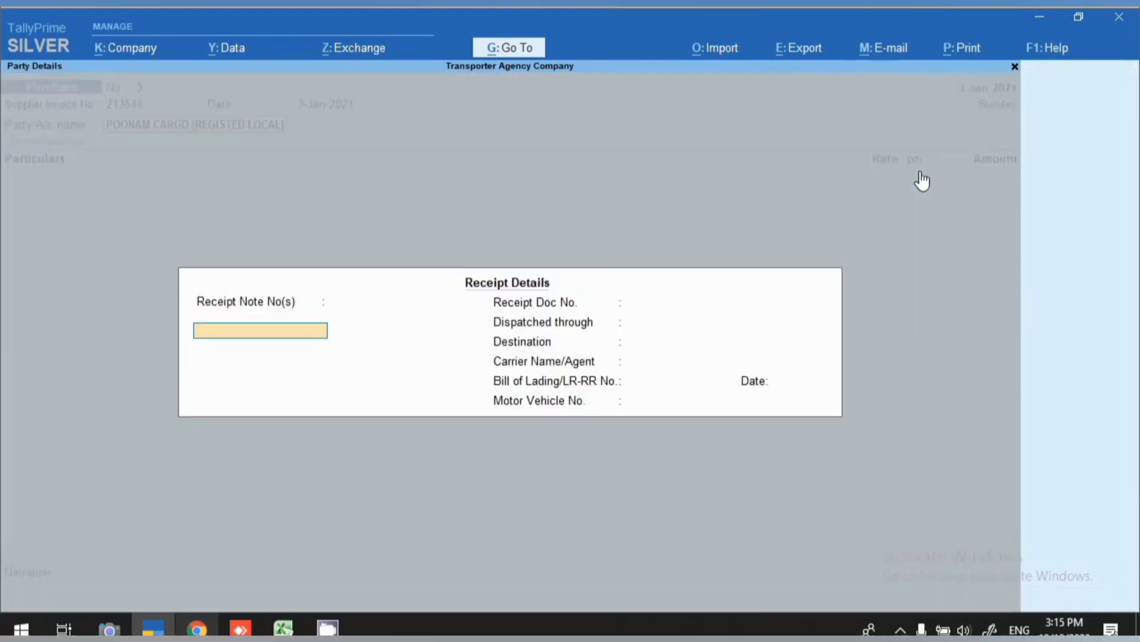
{"action": "key", "text": "Return"}
{"action": "key", "text": "Return"}
{"action": "key", "text": "Return"}
{"action": "key", "text": "Return"}
{"action": "key", "text": "Return"}
{"action": "key", "text": "Return"}
{"action": "key", "text": "Return"}
{"action": "key", "text": "Return"}
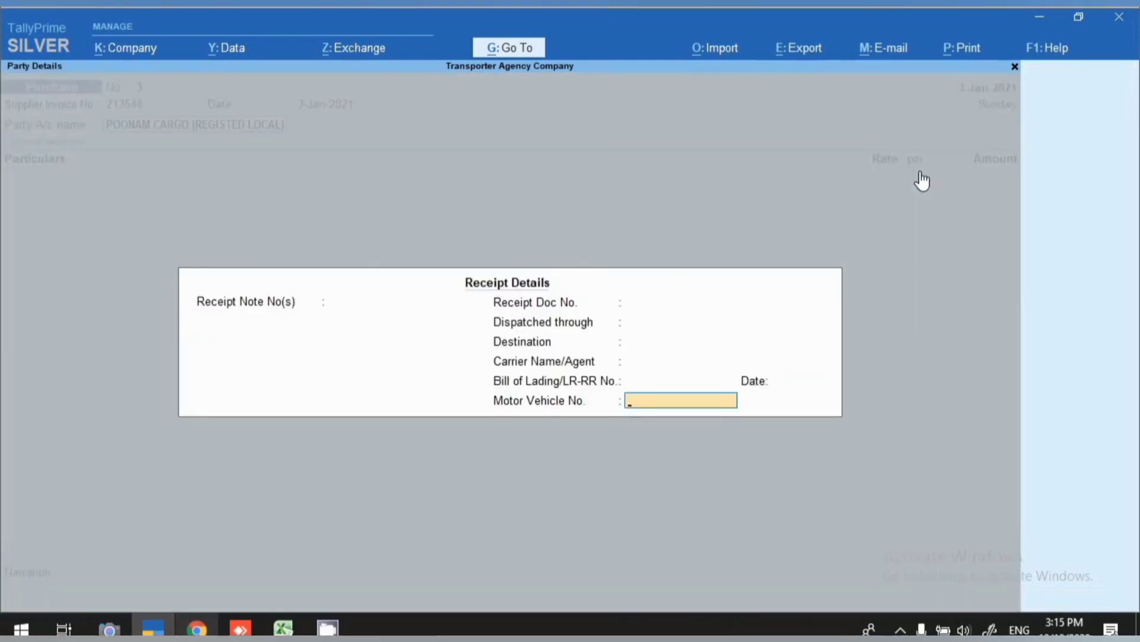
{"action": "key", "text": "Return"}
{"action": "key", "text": "Return"}
{"action": "key", "text": "Return"}
{"action": "key", "text": "Return"}
{"action": "key", "text": "Return"}
{"action": "key", "text": "Return"}
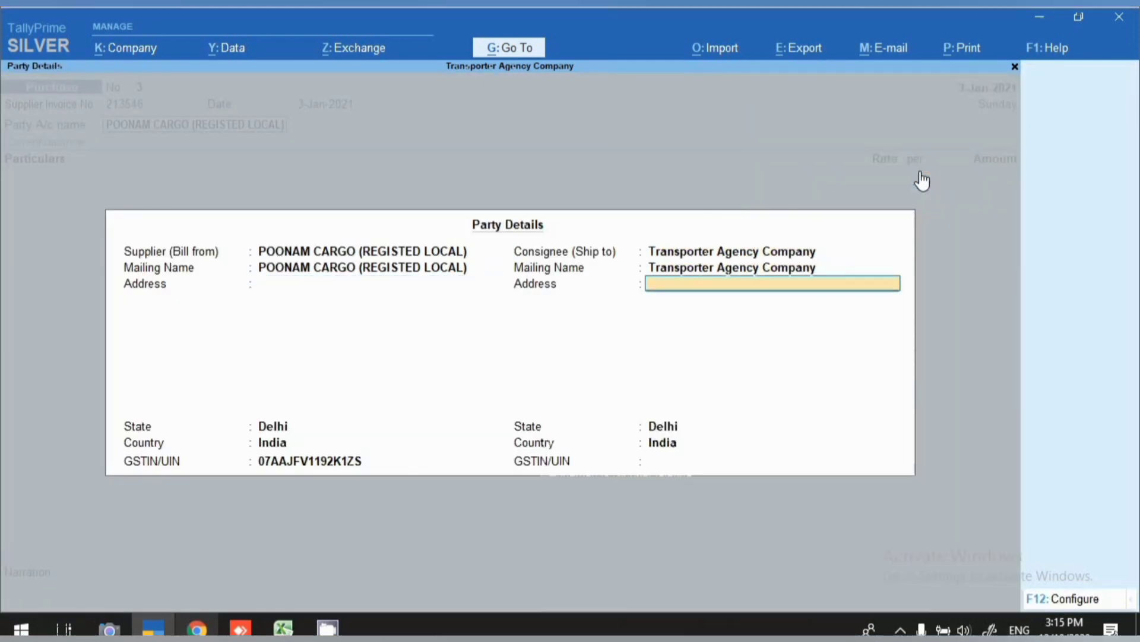
{"action": "key", "text": "Return"}
Step: Add Transportation Charges to the particulars with an amount of 10000 and keep the default tax classification
{"action": "type", "text": "TRA"}
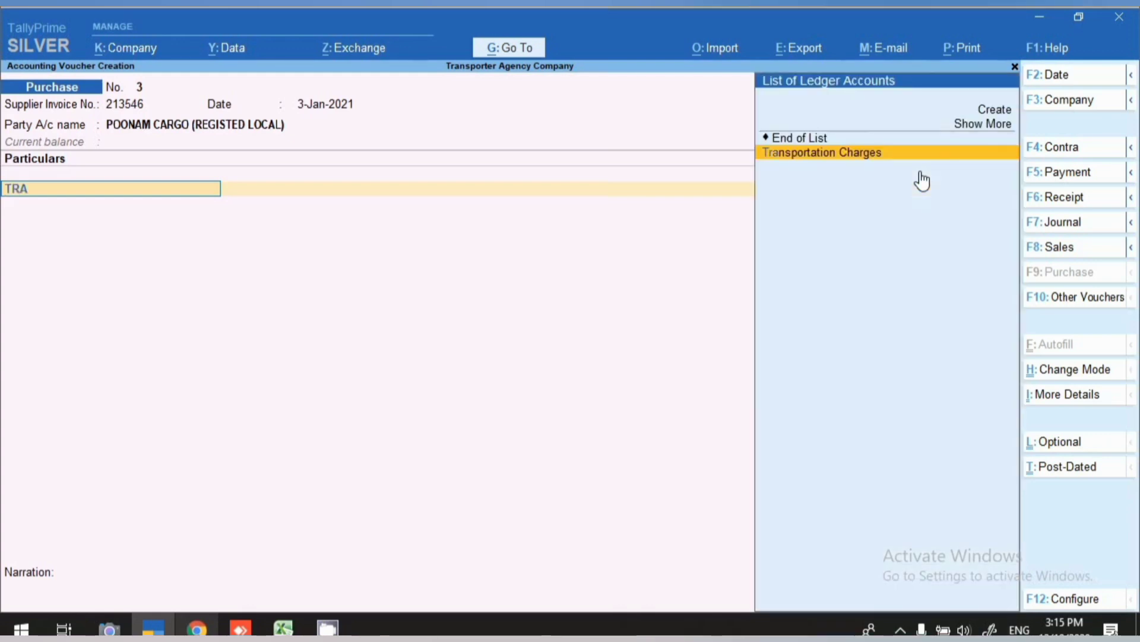
{"action": "key", "text": "Return"}
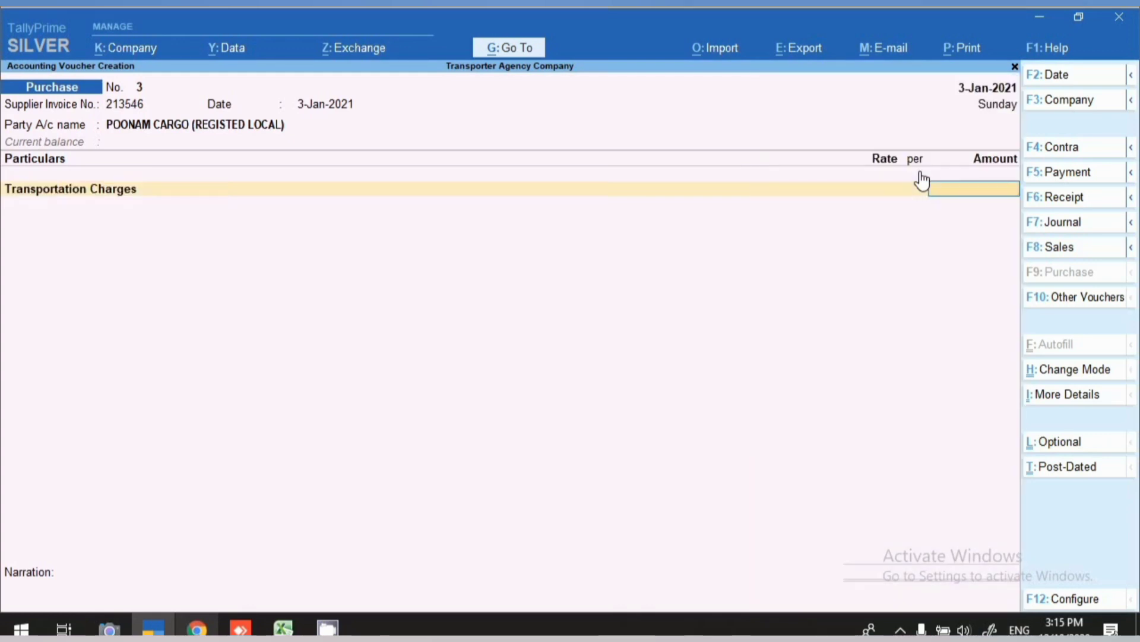
{"action": "type", "text": "10,"}
{"action": "type", "text": "0000"}
{"action": "key", "text": "Return"}
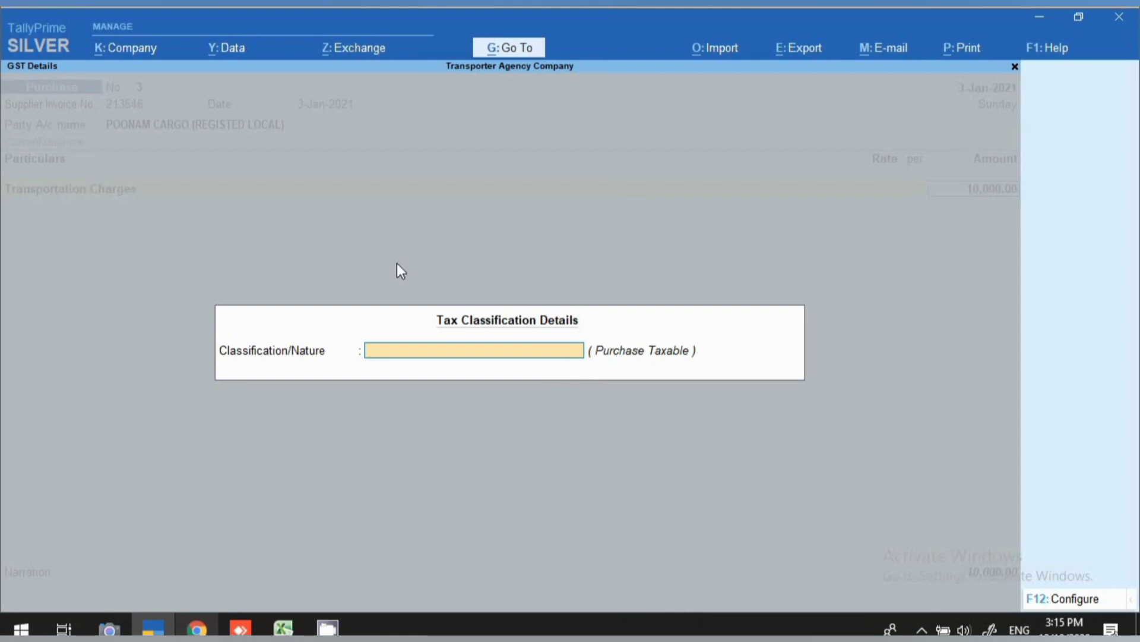
{"action": "key", "text": "Return"}
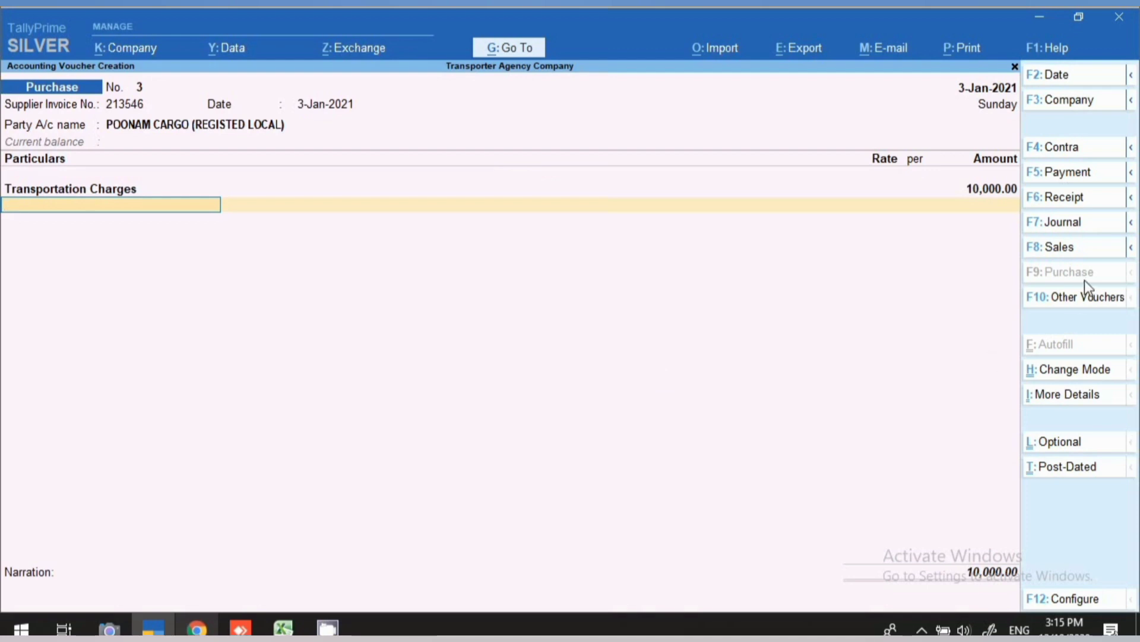
Step: Examine the detailed GST tax analysis of the 10000 transportation purchase through the POONAM CARGO (REGISTED LOCAL) ledger
{"action": "left_click", "coordinate": [1078, 399]}
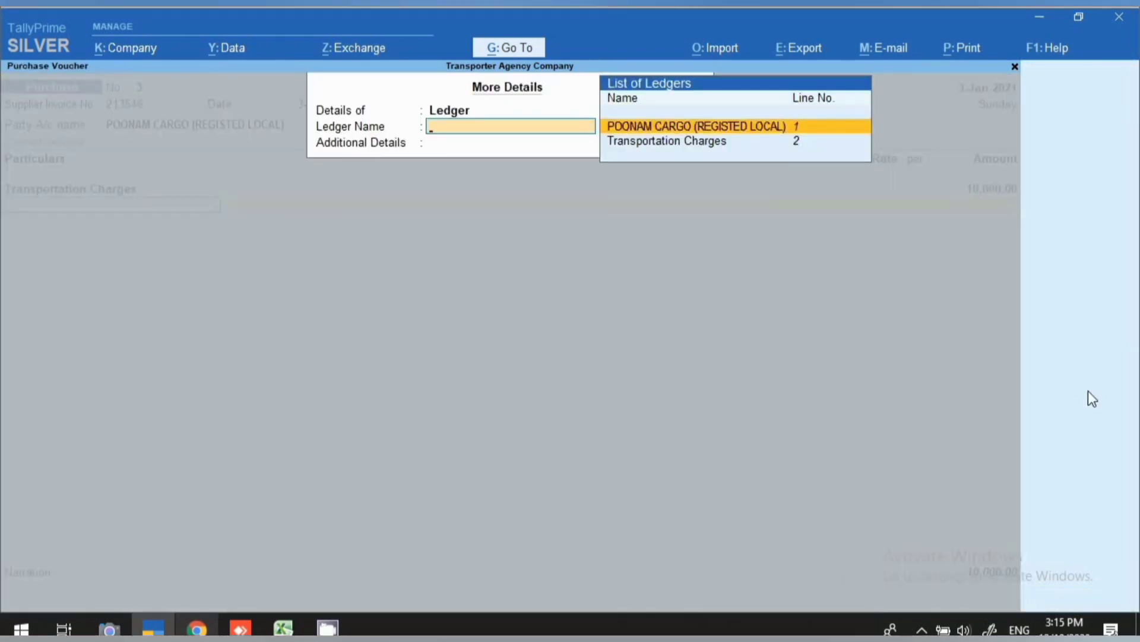
{"action": "key", "text": "Return"}
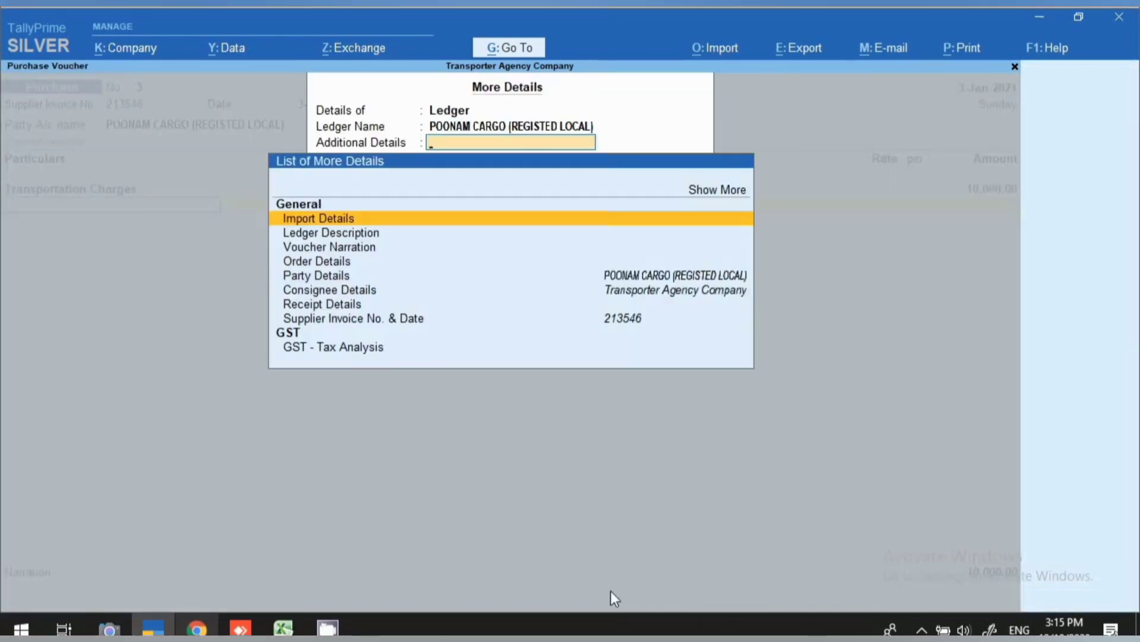
{"action": "left_click", "coordinate": [342, 350]}
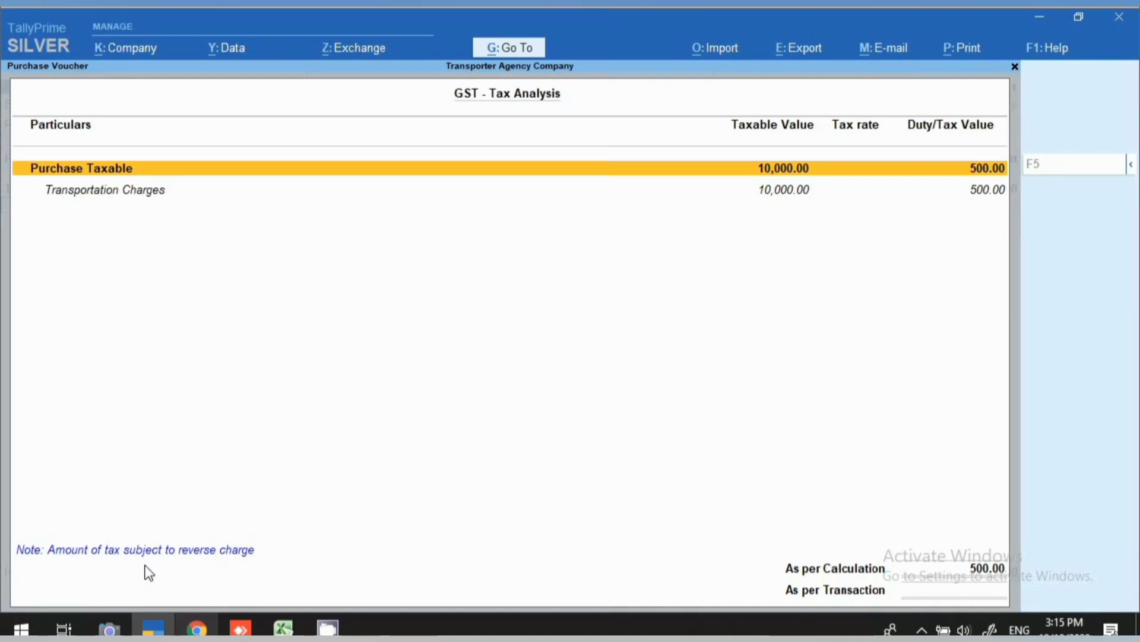
{"action": "left_click", "coordinate": [1130, 169]}
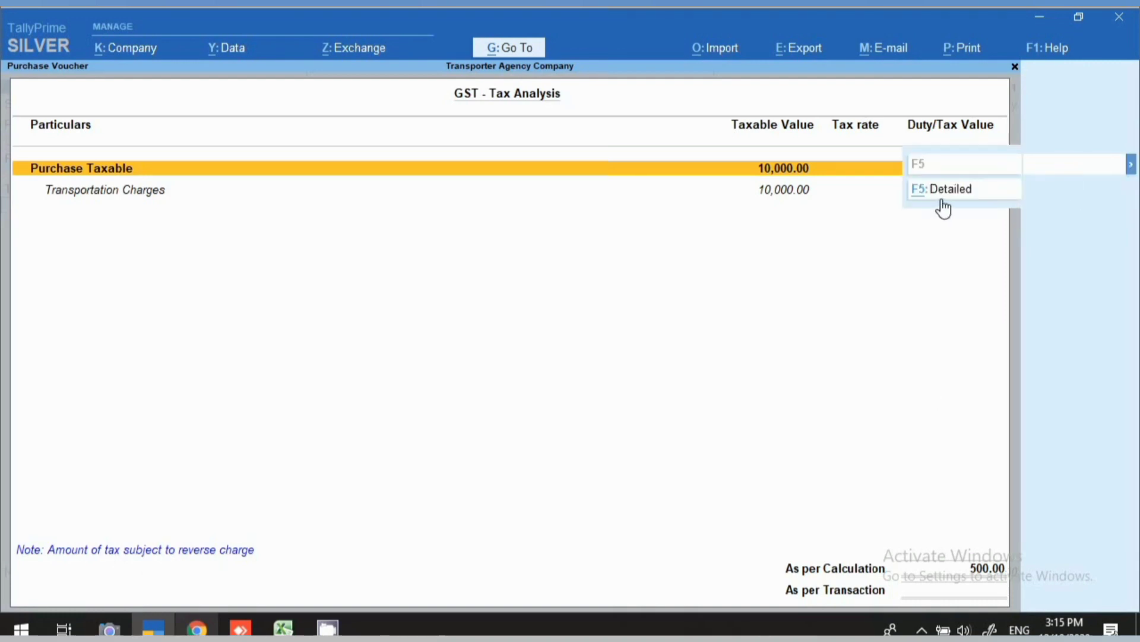
{"action": "left_click", "coordinate": [942, 202]}
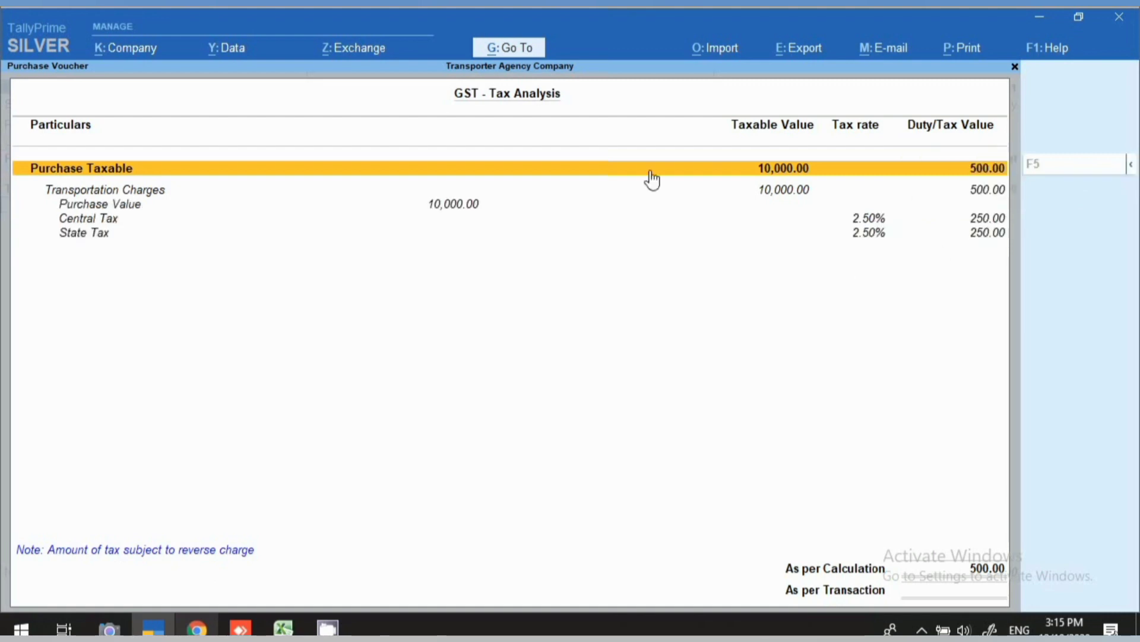
{"action": "left_click", "coordinate": [794, 200]}
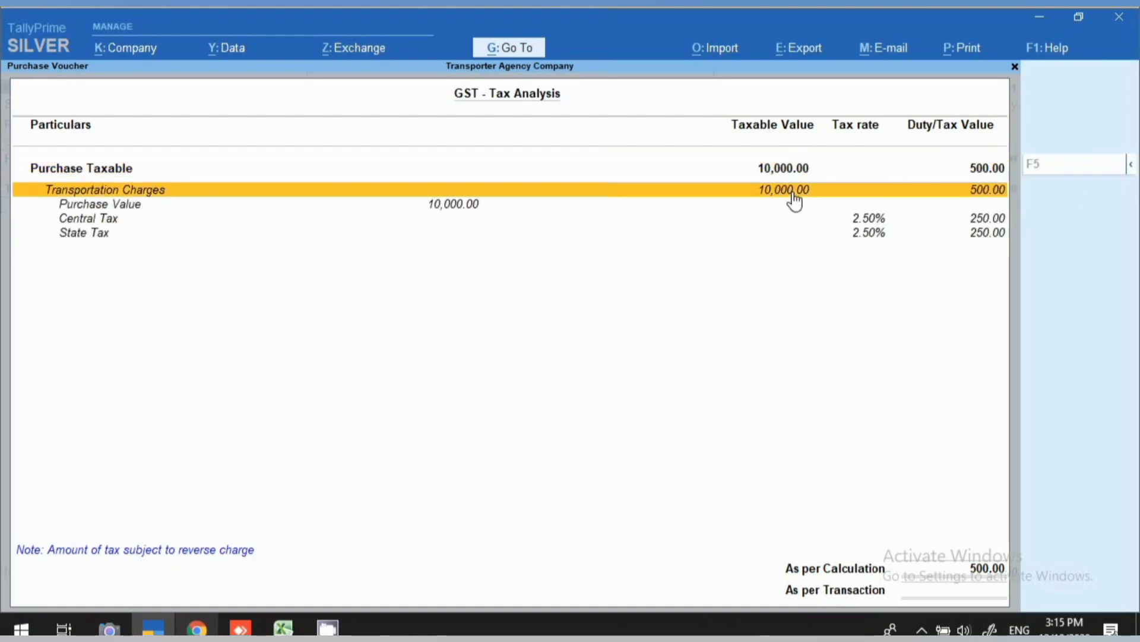
{"action": "left_click", "coordinate": [873, 220]}
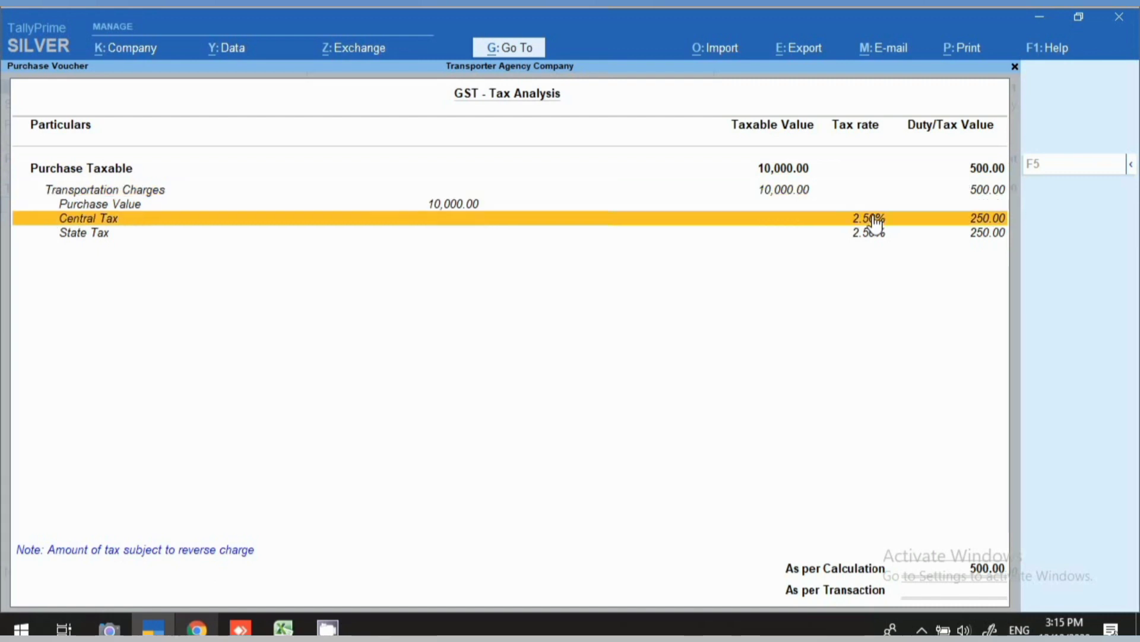
{"action": "left_click", "coordinate": [871, 238]}
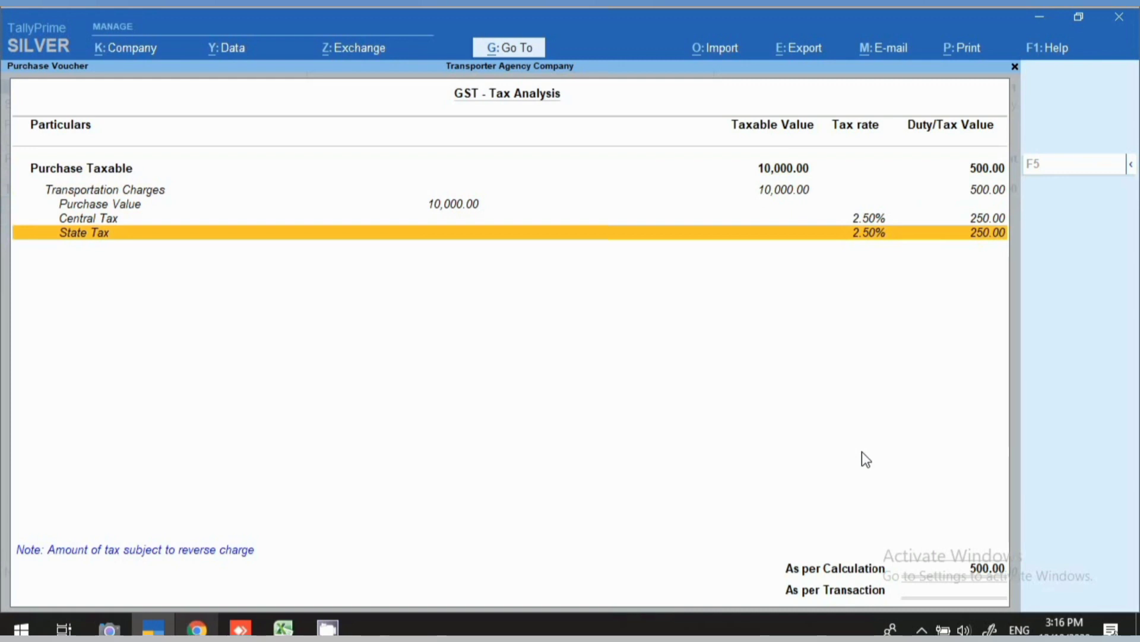
Step: Close the tax analysis and save the third purchase voucher for POONAM CARGO (REGISTED LOCAL)
{"action": "key", "text": "Escape"}
{"action": "key", "text": "ctrl"}
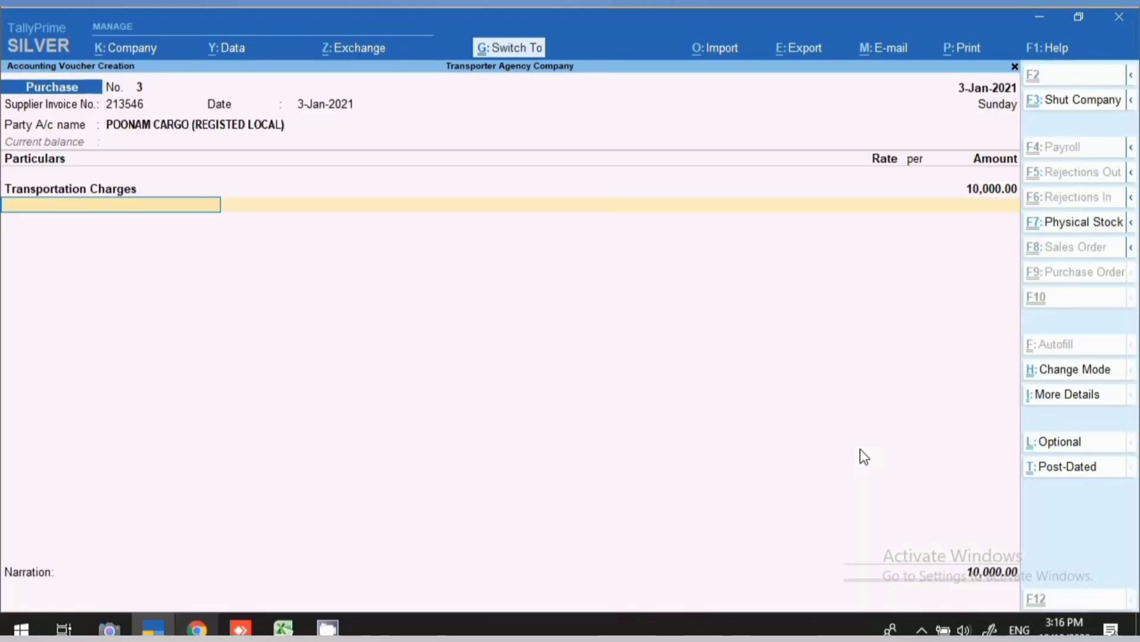
{"action": "key", "text": "ctrl+a"}
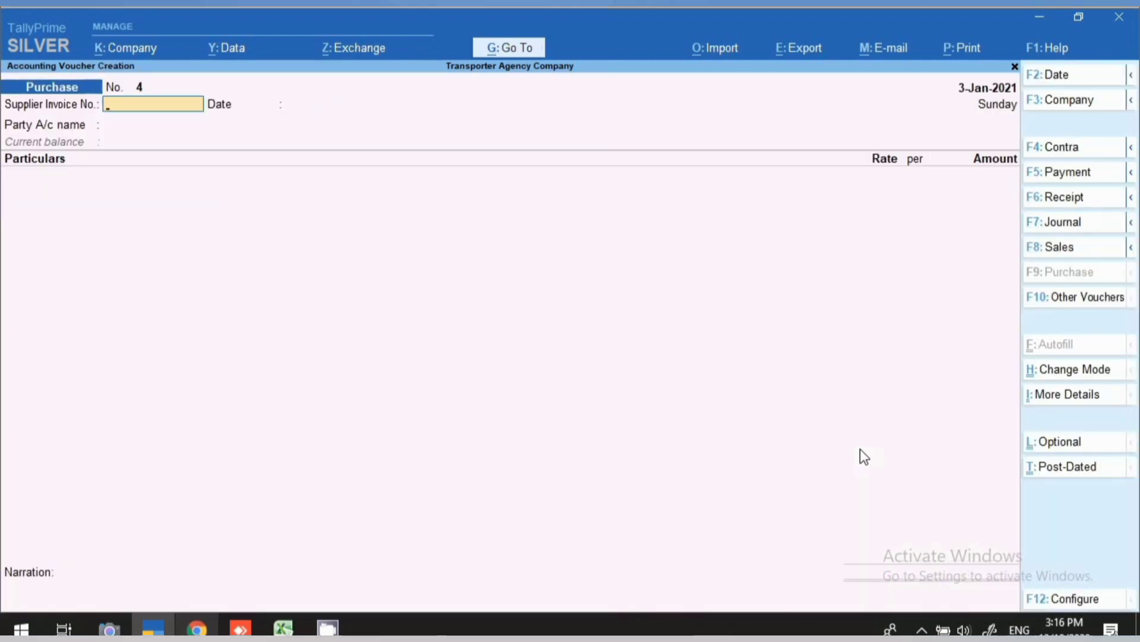
Step: Open the GSTR-2 report and set its period from 1-Jan-2021 to 3-Jan-2021
{"action": "left_click", "coordinate": [522, 49]}
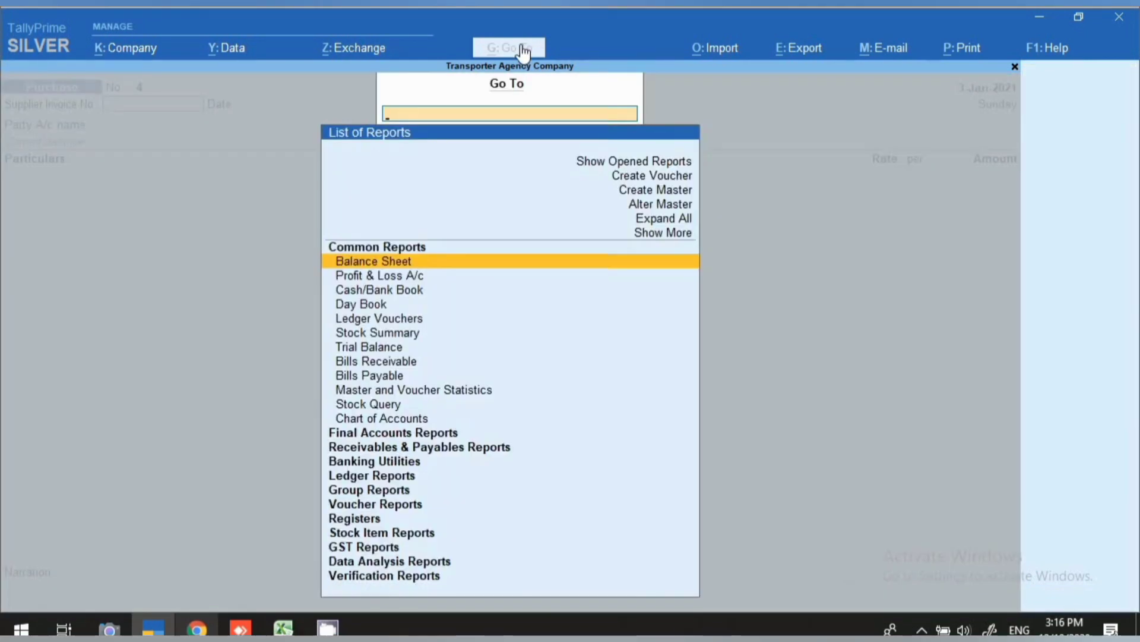
{"action": "type", "text": "GSTR"}
{"action": "key", "text": "Down"}
{"action": "key", "text": "Down"}
{"action": "key", "text": "Return"}
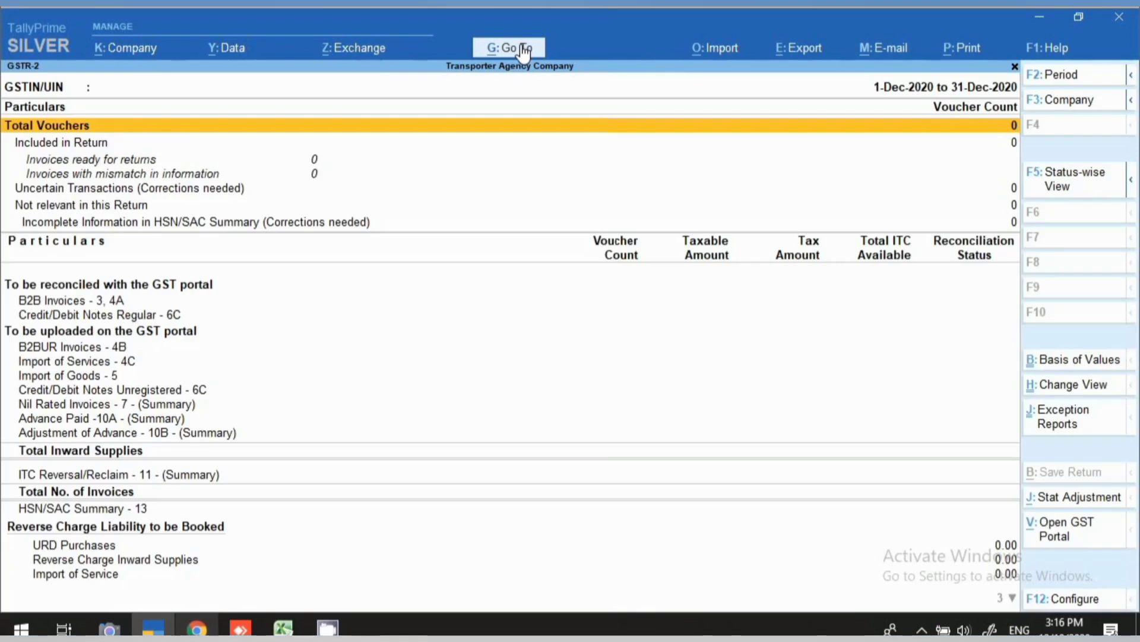
{"action": "key", "text": "F2"}
{"action": "type", "text": "1-1-2021"}
{"action": "key", "text": "Return"}
{"action": "key", "text": "BackSpace"}
{"action": "key", "text": "Return"}
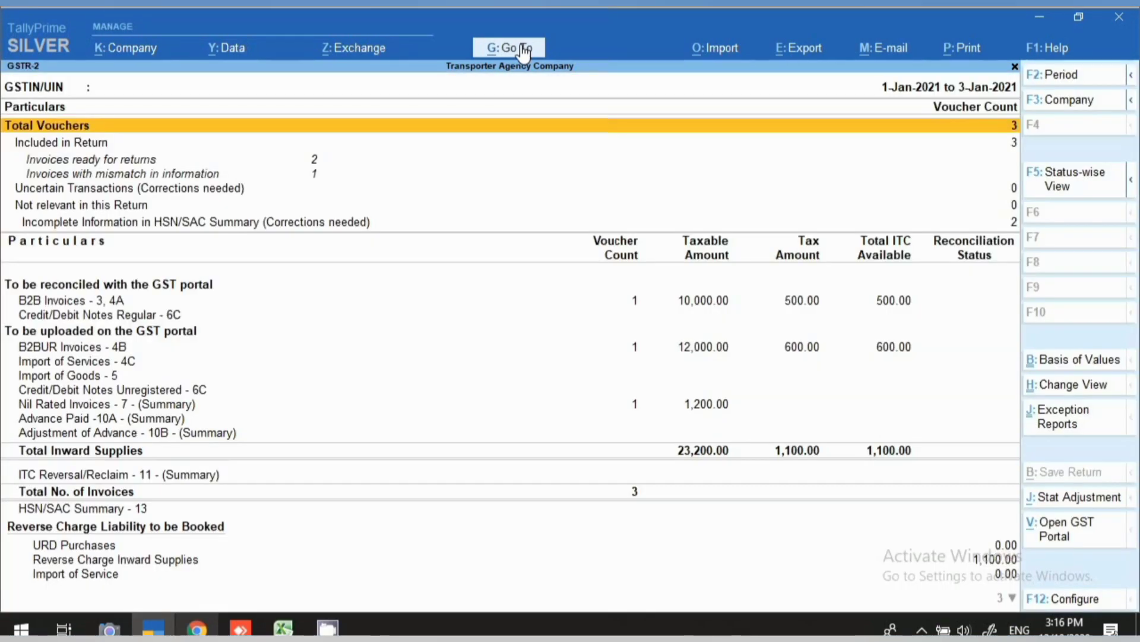
Step: Examine the B2B Invoices and Reverse Charge Inward Supplies lines in GSTR-2, and return to the purchase voucher
{"action": "key", "text": "Down"}
{"action": "key", "text": "Down"}
{"action": "key", "text": "Down"}
{"action": "key", "text": "Down"}
{"action": "key", "text": "Down"}
{"action": "key", "text": "Down"}
{"action": "key", "text": "Up"}
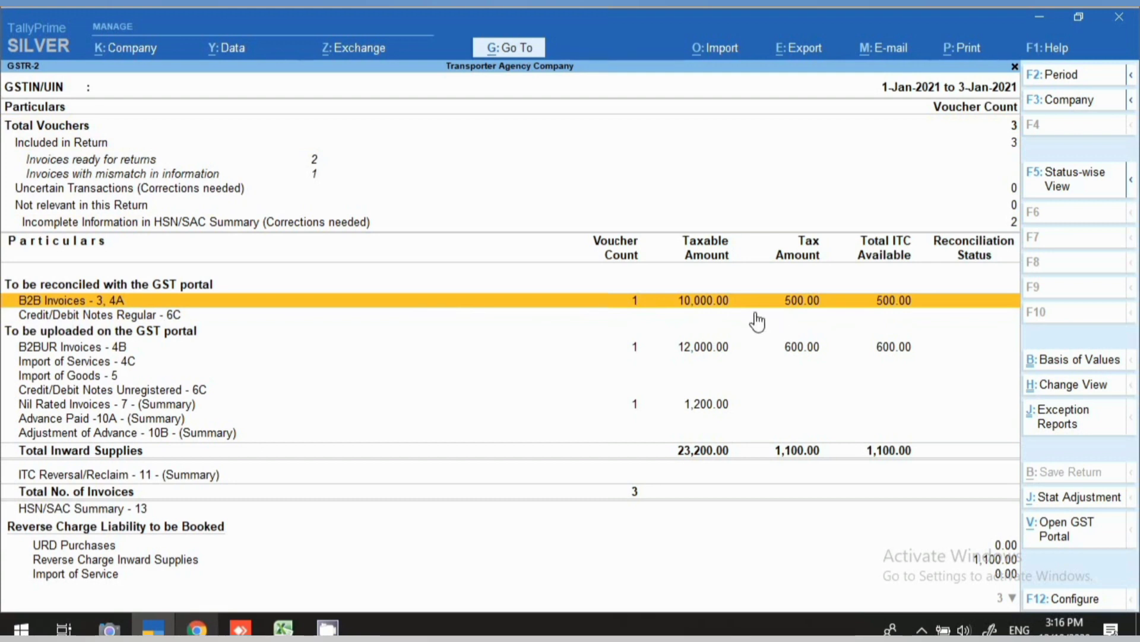
{"action": "left_click", "coordinate": [989, 561]}
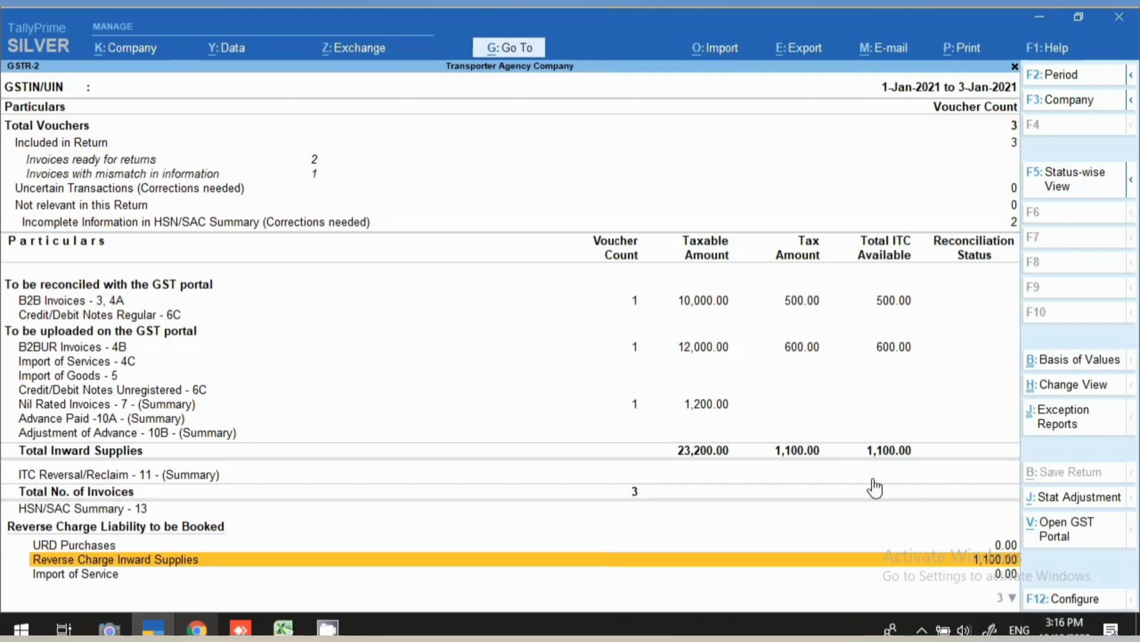
{"action": "key", "text": "Escape"}
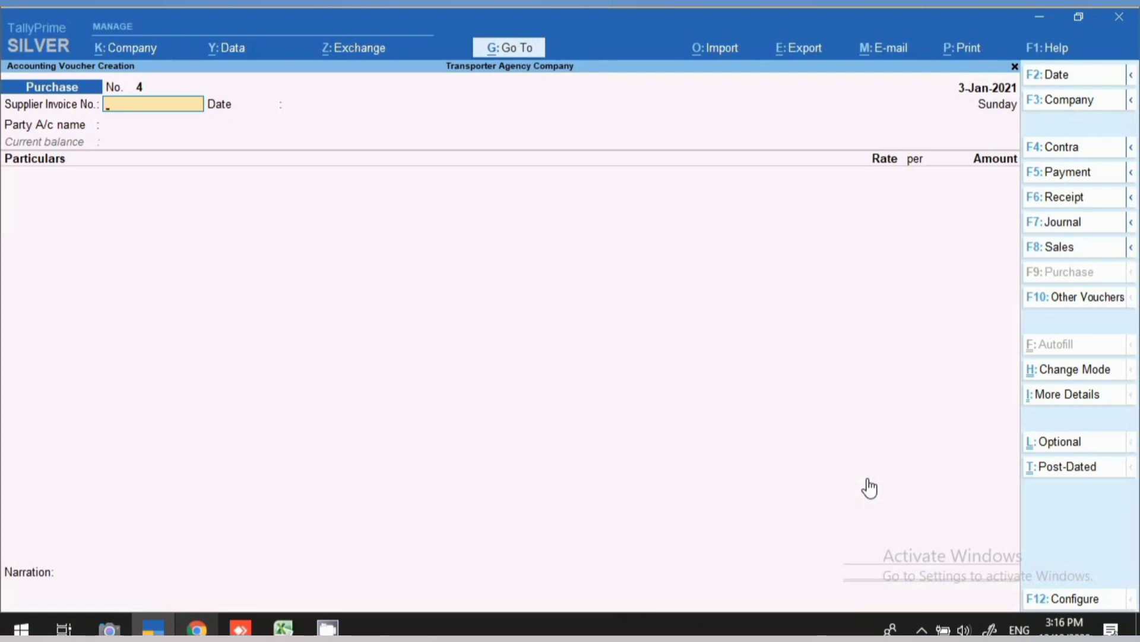
Step: Date the fourth purchase voucher 4-Jan-2021, enter supplier invoice number 8585 and accept 4-Jan-2021 as the invoice date
{"action": "key", "text": "F2"}
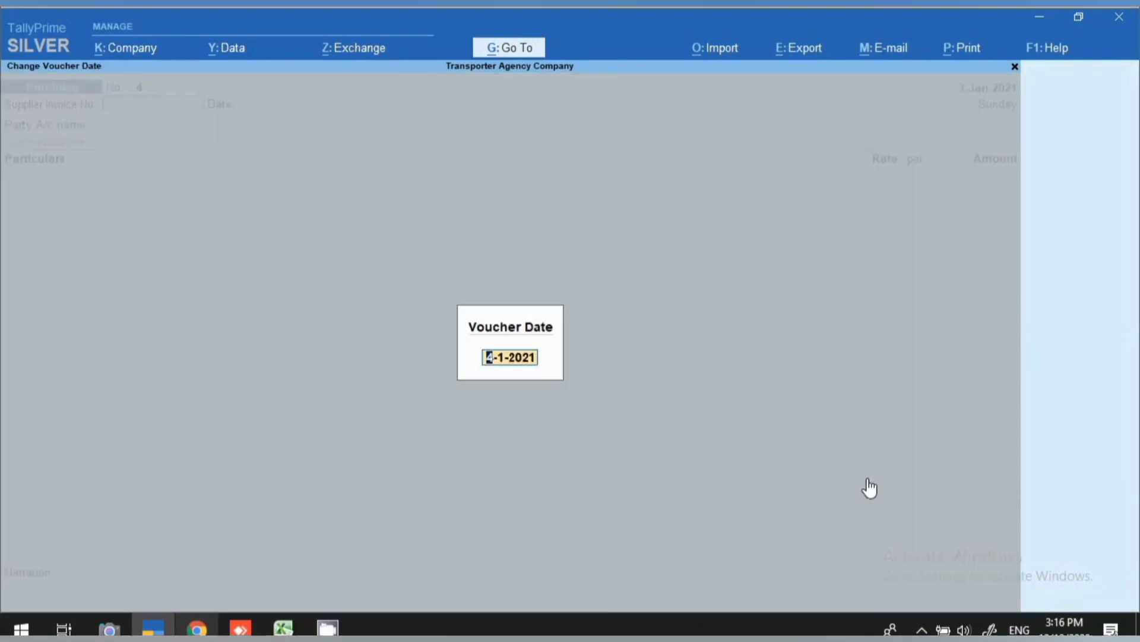
{"action": "key", "text": "Return"}
{"action": "type", "text": "8585"}
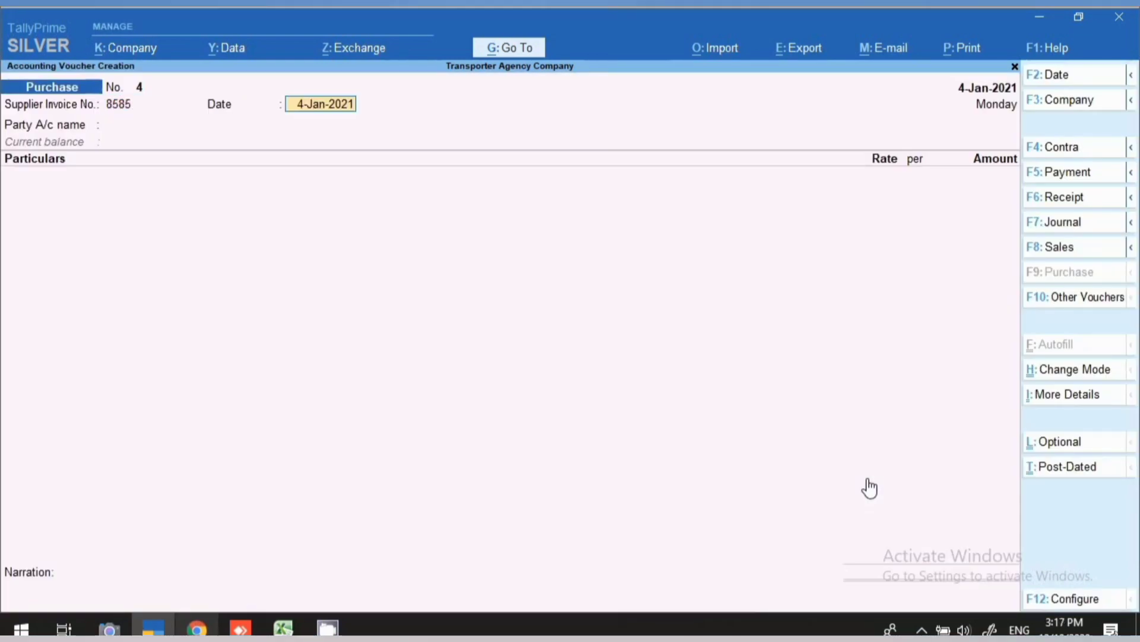
{"action": "key", "text": "Return"}
{"action": "key", "text": "Return"}
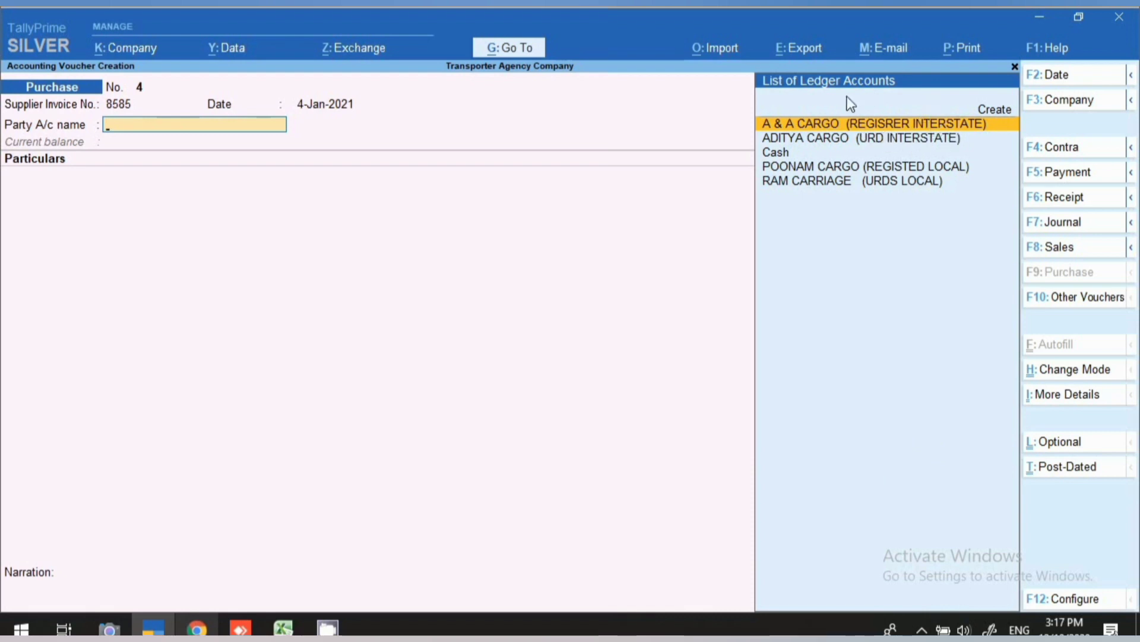
Step: Select A & A CARGO (REGISRER INTERSTATE) as the party account and accept its receipt and party details without changes
{"action": "left_click", "coordinate": [847, 127]}
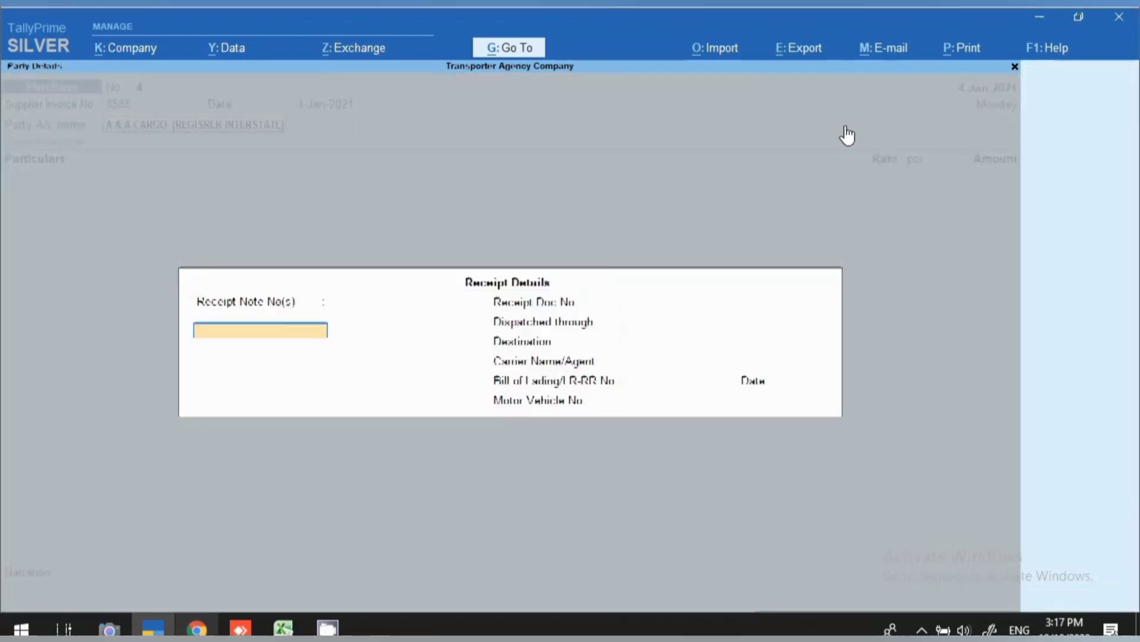
{"action": "key", "text": "Return"}
{"action": "key", "text": "Return"}
{"action": "key", "text": "Return"}
{"action": "key", "text": "Return"}
{"action": "key", "text": "Return"}
{"action": "key", "text": "Return"}
{"action": "key", "text": "Return"}
{"action": "key", "text": "Return"}
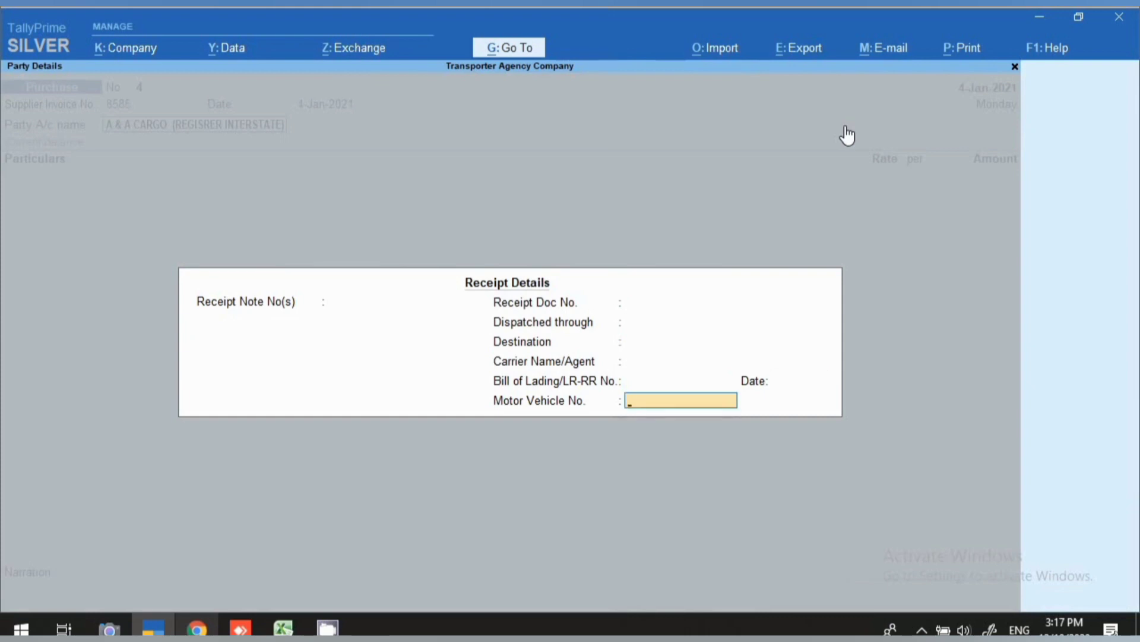
{"action": "key", "text": "Return"}
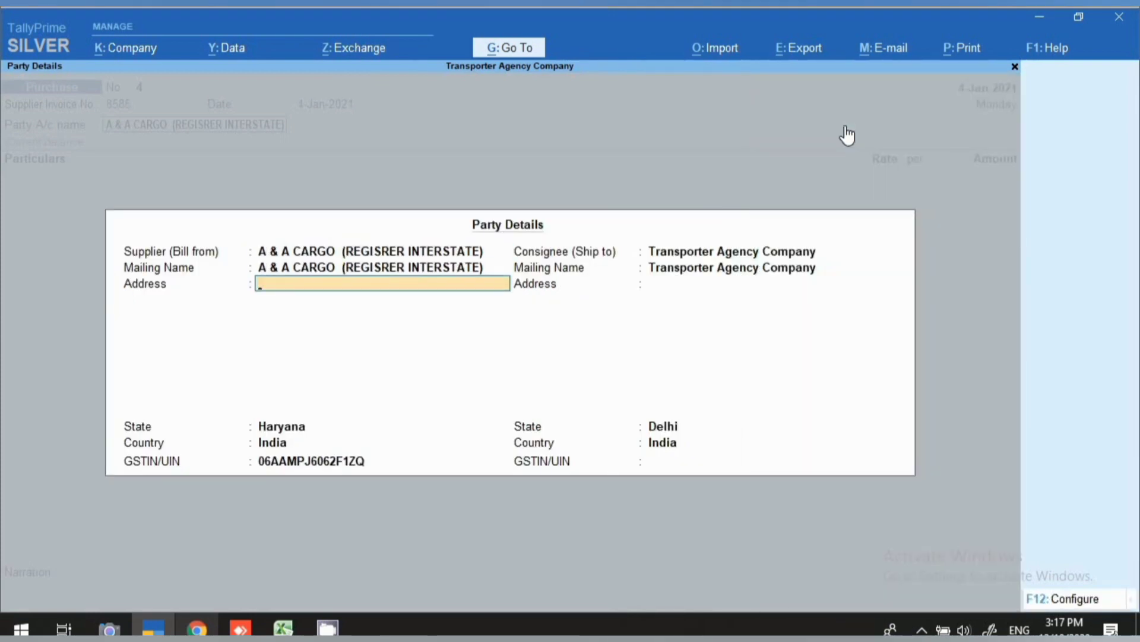
{"action": "key", "text": "Return"}
{"action": "key", "text": "Return"}
{"action": "key", "text": "Return"}
{"action": "key", "text": "Return"}
{"action": "key", "text": "Return"}
{"action": "key", "text": "Return"}
{"action": "key", "text": "Return"}
{"action": "key", "text": "Return"}
{"action": "key", "text": "Return"}
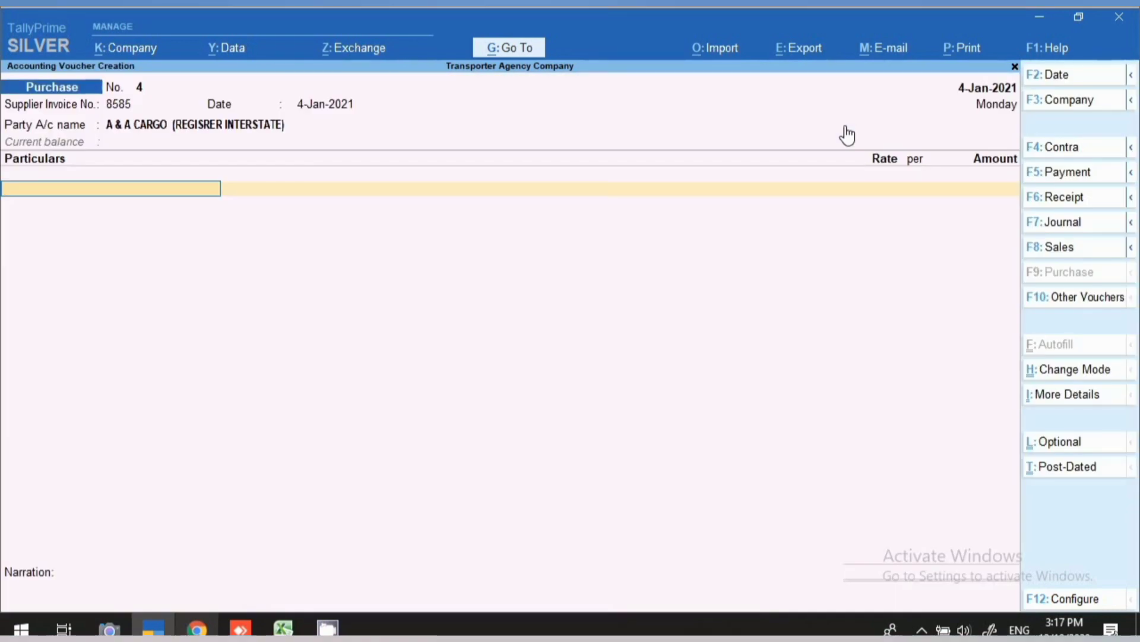
Step: Add Transportation Charges to the particulars with an amount of 14000 and keep the default tax classification
{"action": "type", "text": "Tr"}
{"action": "key", "text": "Return"}
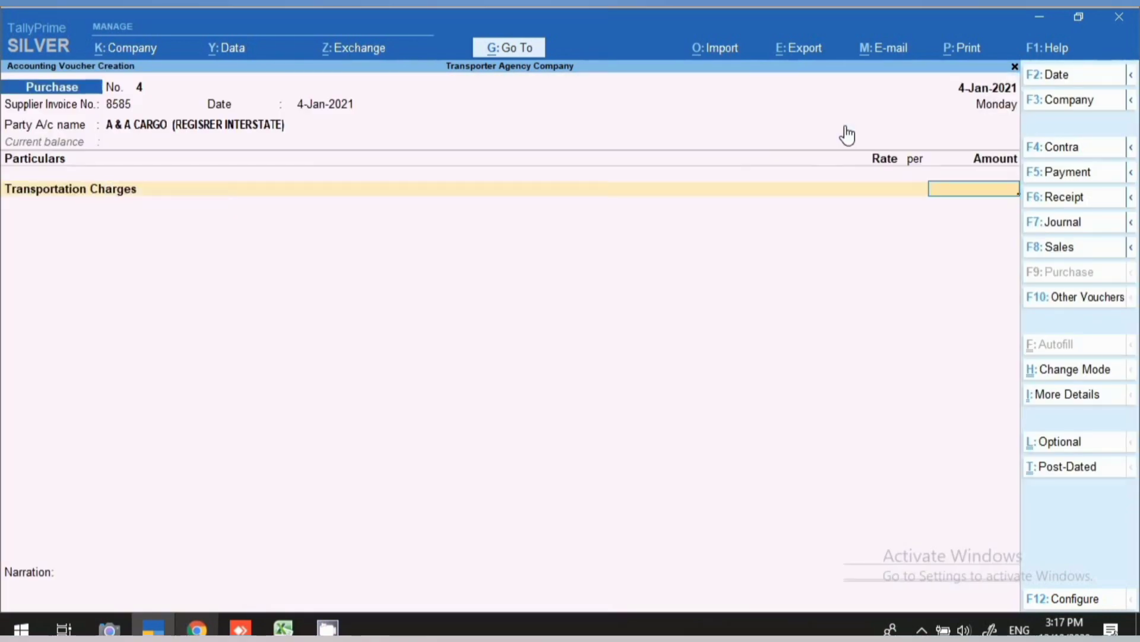
{"action": "type", "text": "14000"}
{"action": "key", "text": "Return"}
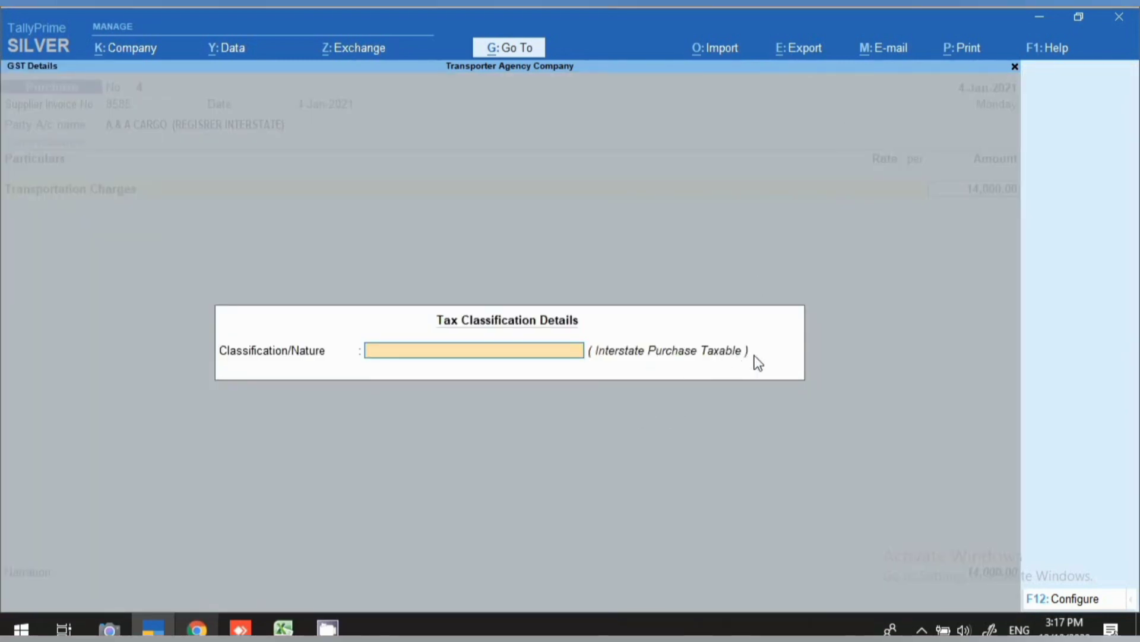
{"action": "key", "text": "Return"}
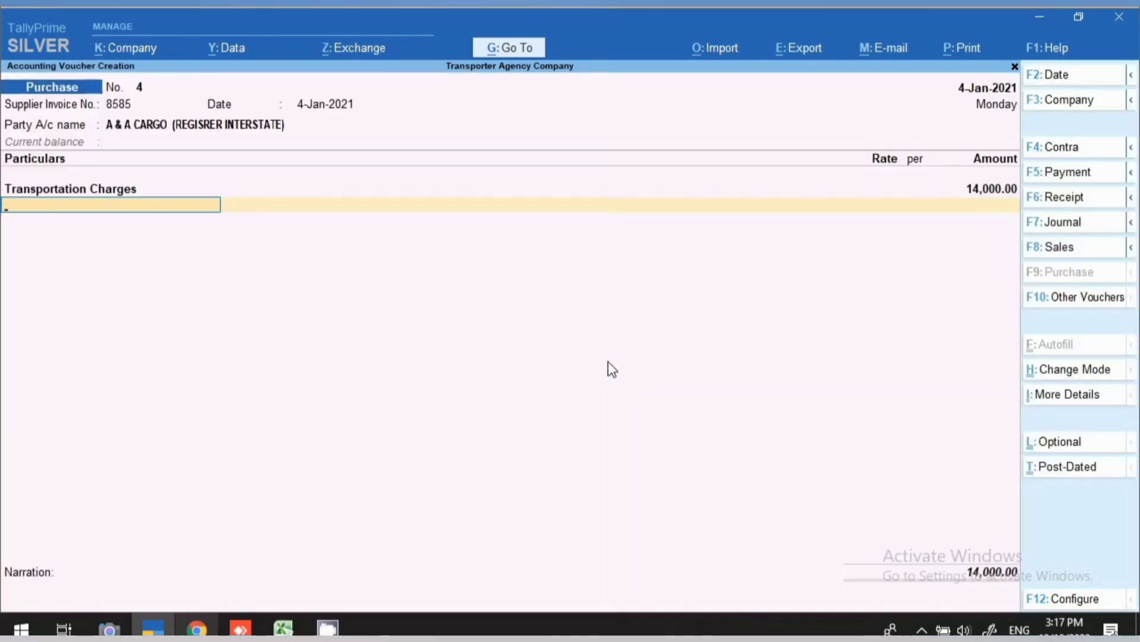
Step: Examine the detailed GST tax analysis of the 14000 transportation purchase through the A & A CARGO (REGISRER INTERSTATE) ledger
{"action": "left_click", "coordinate": [1039, 398]}
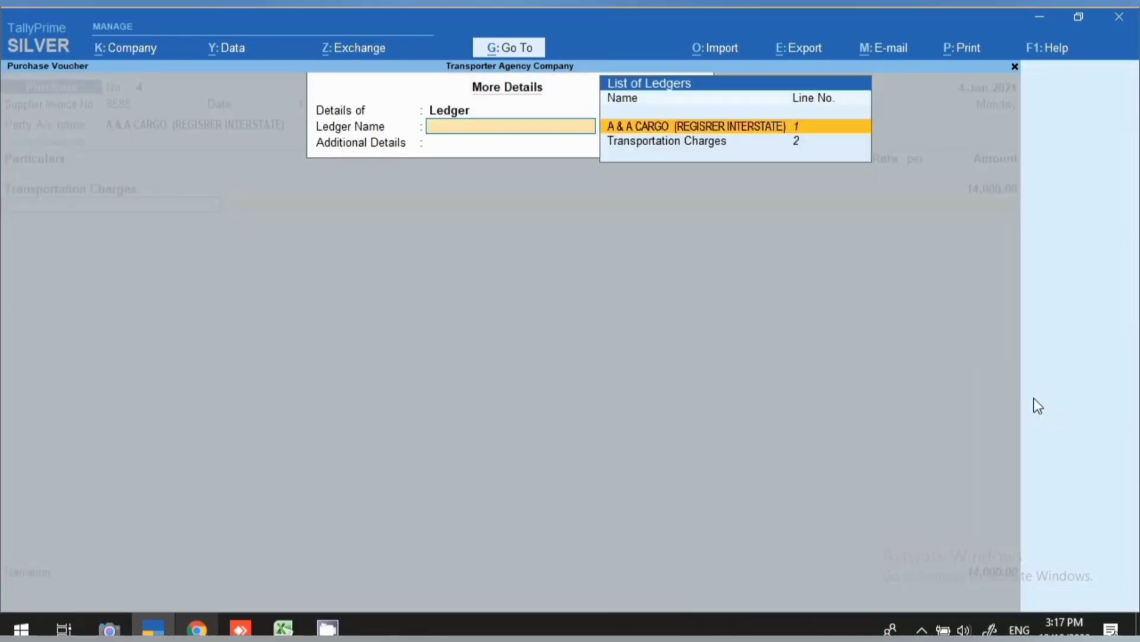
{"action": "key", "text": "Return"}
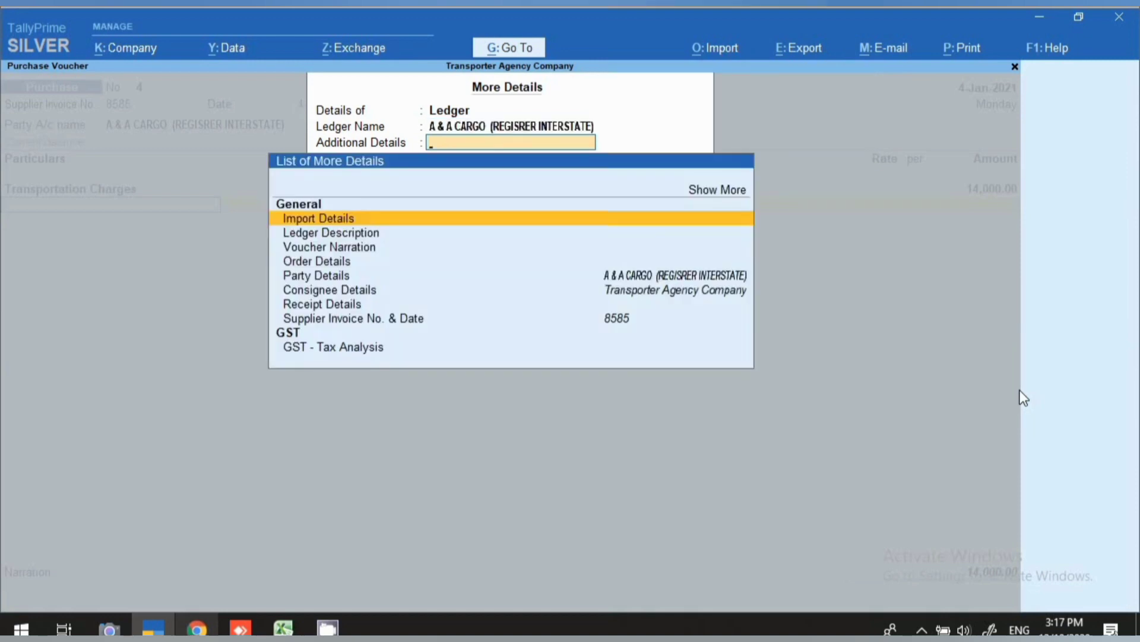
{"action": "left_click", "coordinate": [342, 349]}
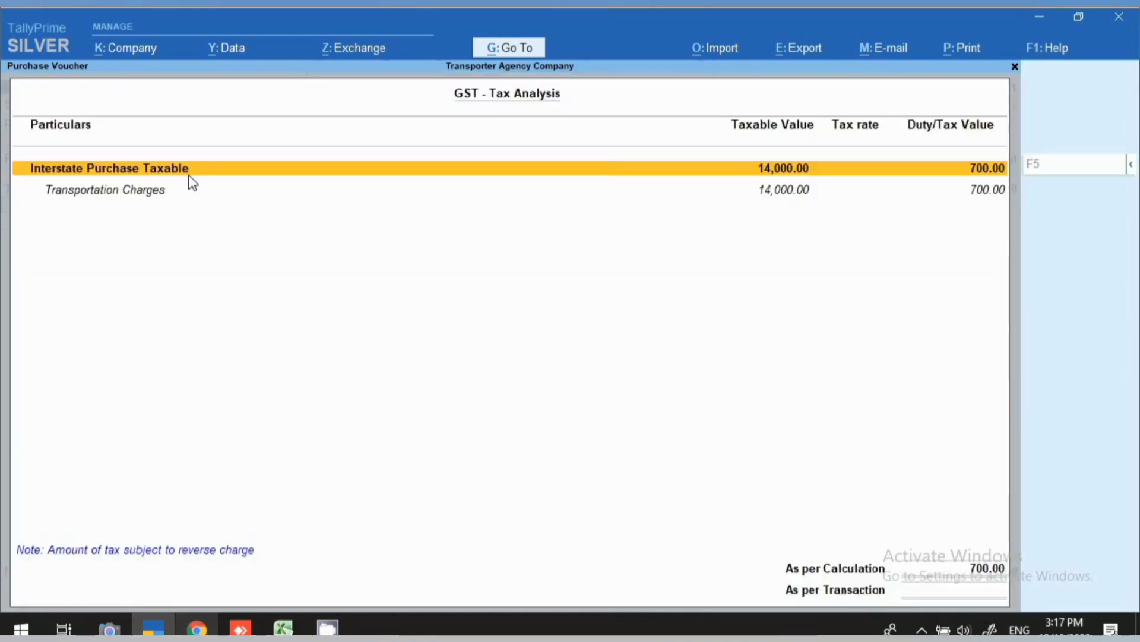
{"action": "left_click", "coordinate": [1131, 164]}
{"action": "left_click", "coordinate": [956, 190]}
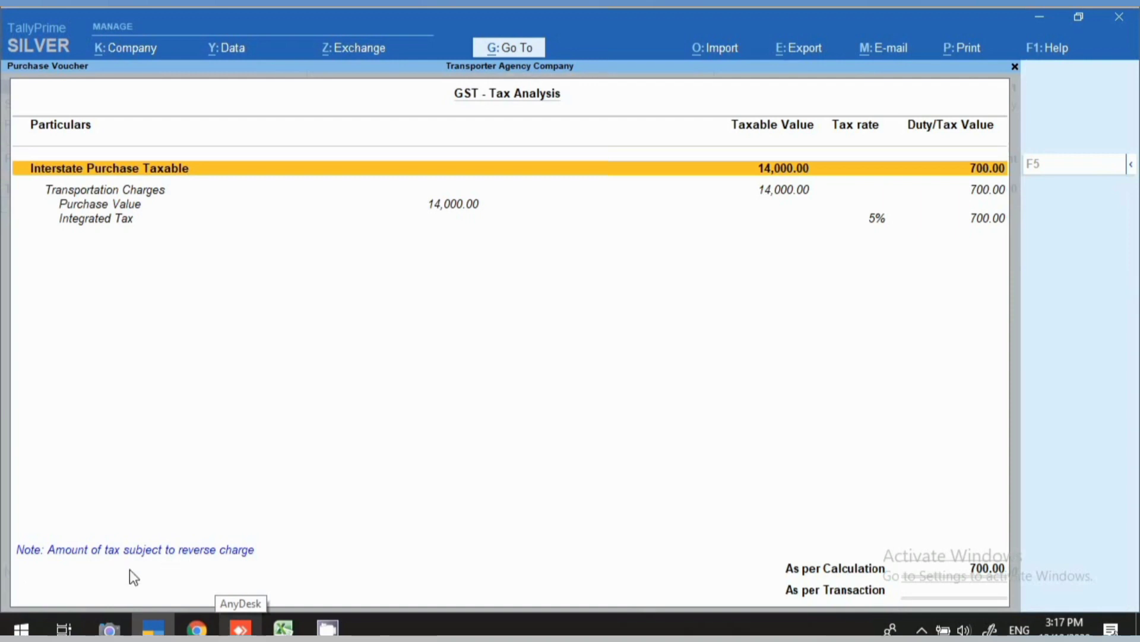
{"action": "left_click", "coordinate": [137, 205]}
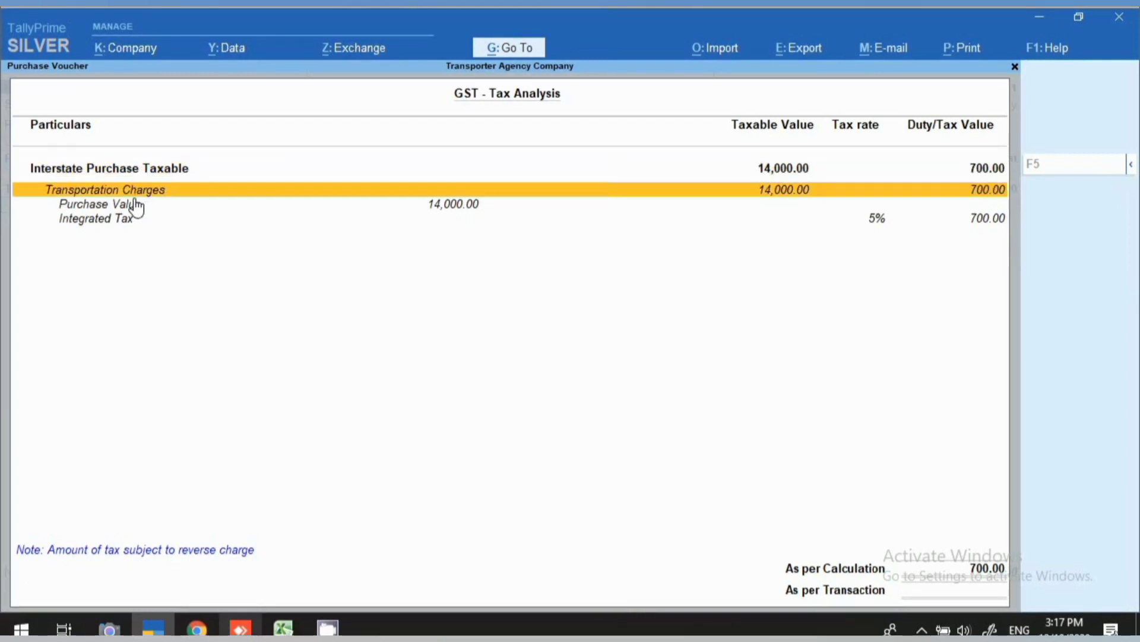
{"action": "left_click", "coordinate": [137, 205]}
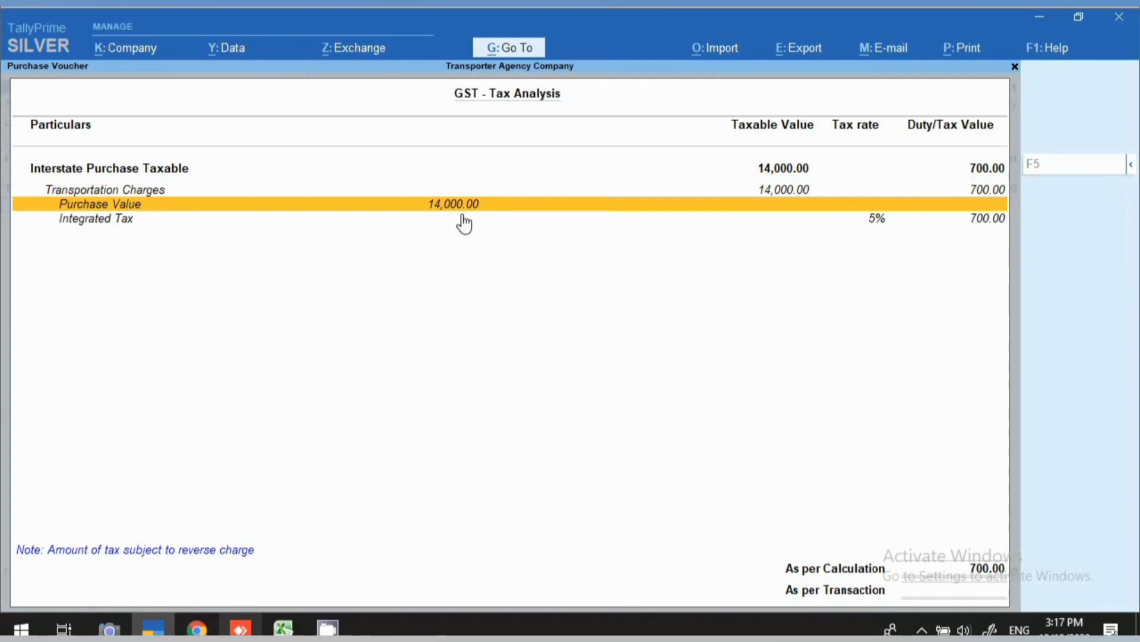
{"action": "left_click", "coordinate": [876, 223]}
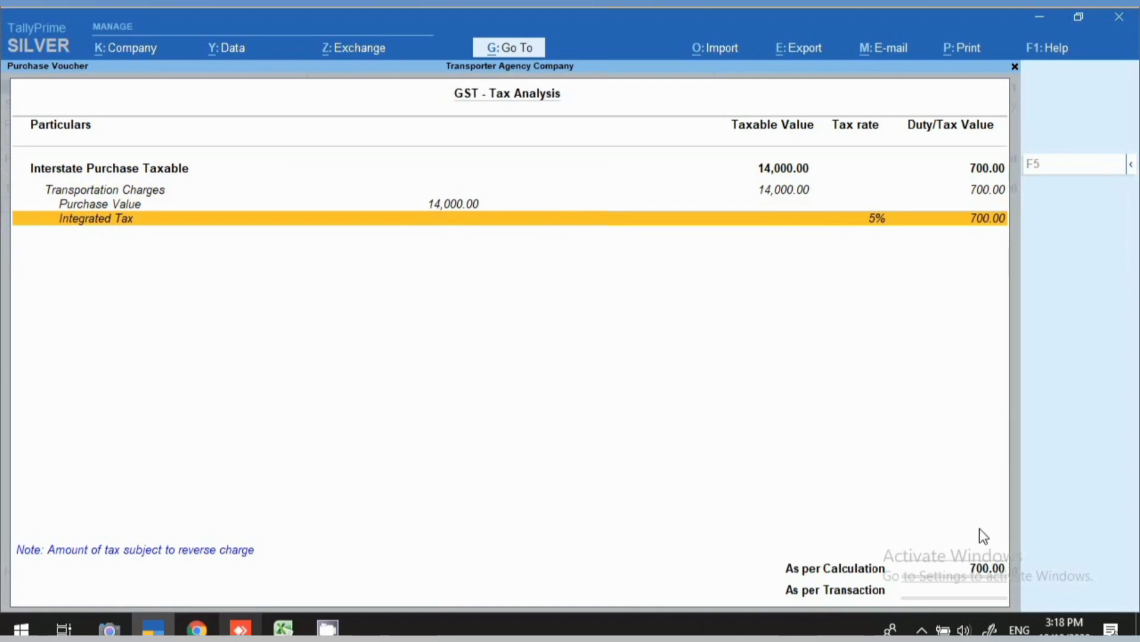
Step: Close the tax analysis and save the fourth purchase voucher for A & A CARGO (REGISRER INTERSTATE)
{"action": "key", "text": "Escape"}
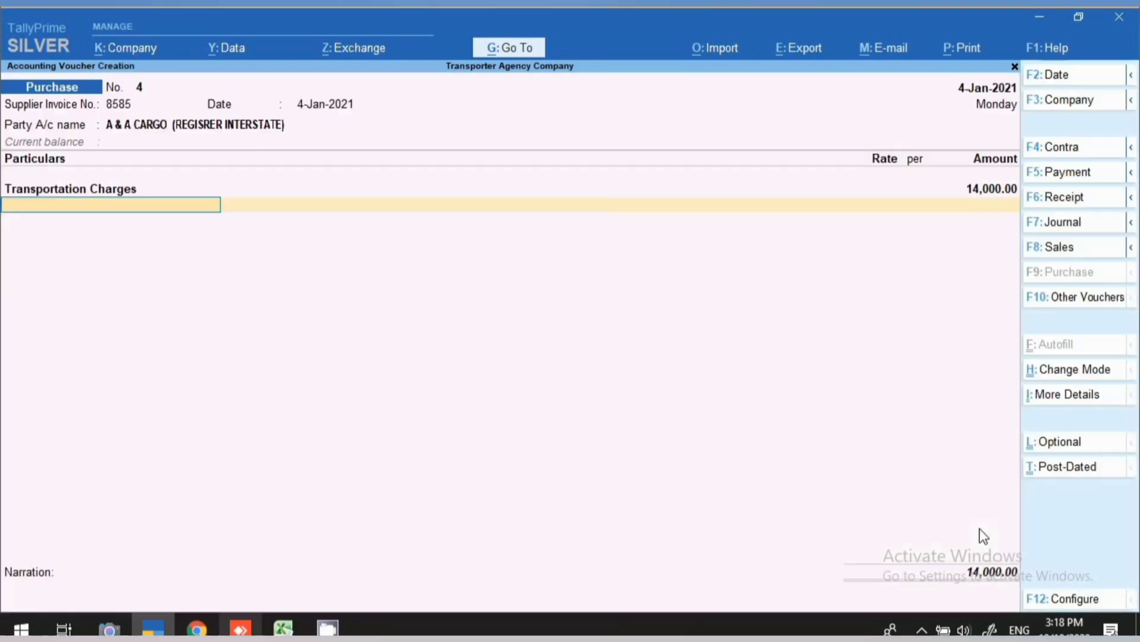
{"action": "key", "text": "ctrl+a"}
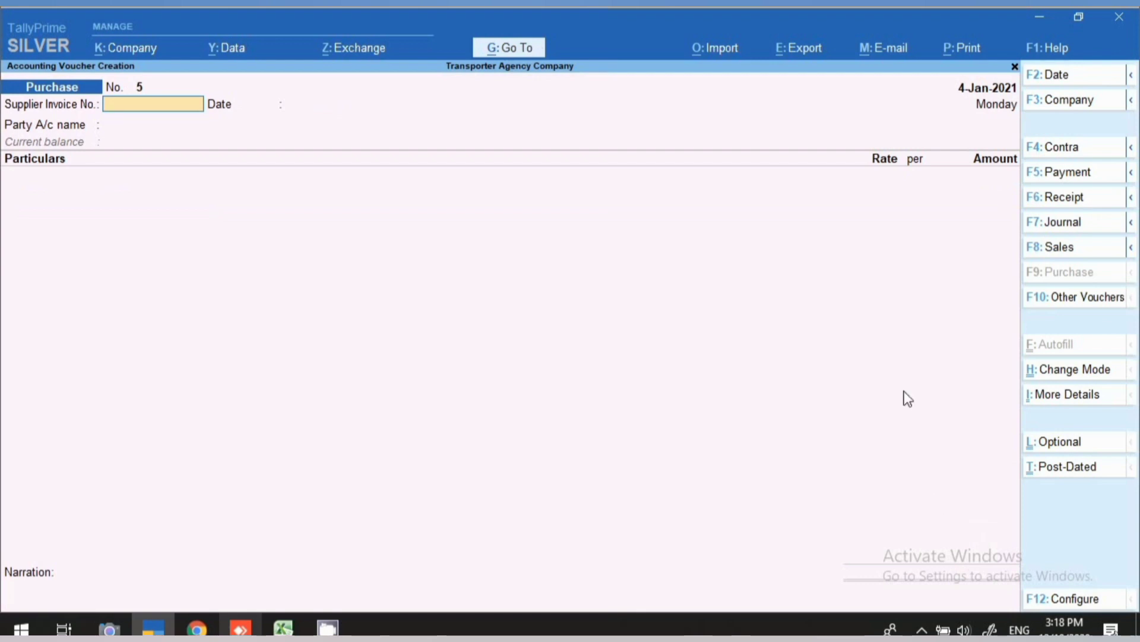
Step: Open the GSTR-2 report and set its period from 1-Jan-2021 to 4-Jan-2021
{"action": "left_click", "coordinate": [519, 47]}
{"action": "type", "text": "GST"}
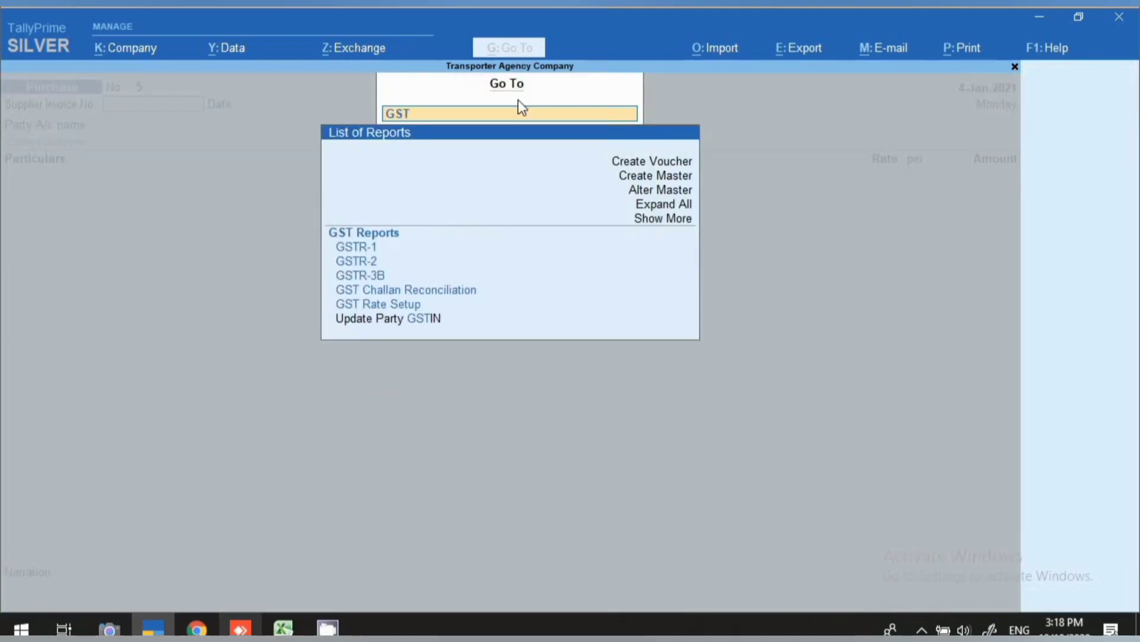
{"action": "key", "text": "Down"}
{"action": "key", "text": "Down"}
{"action": "key", "text": "Return"}
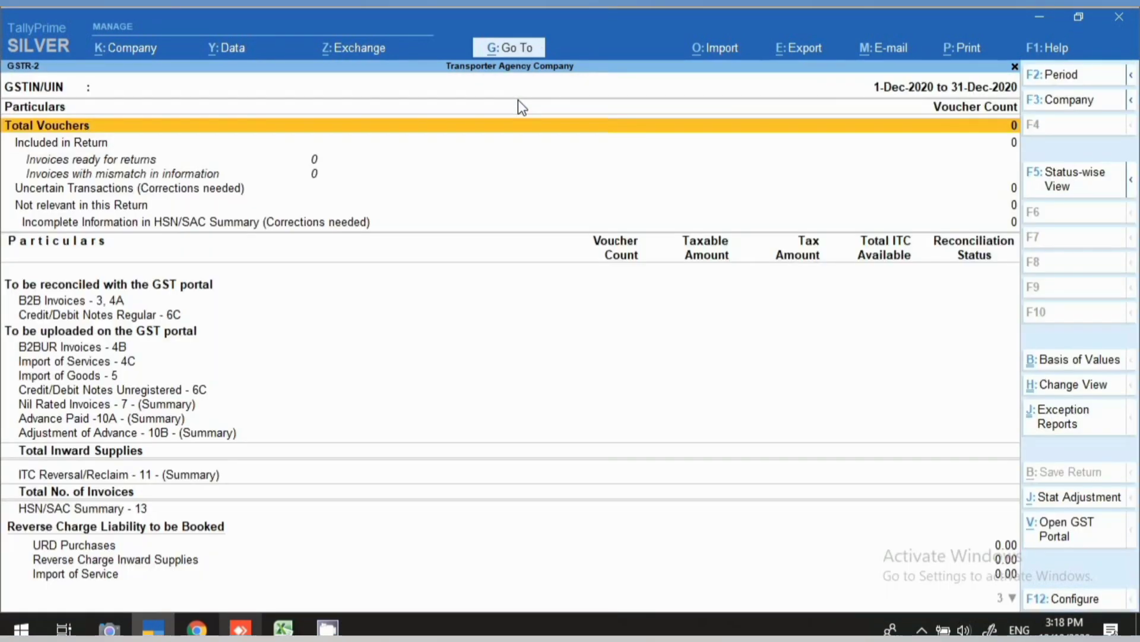
{"action": "key", "text": "F2"}
{"action": "type", "text": "1."}
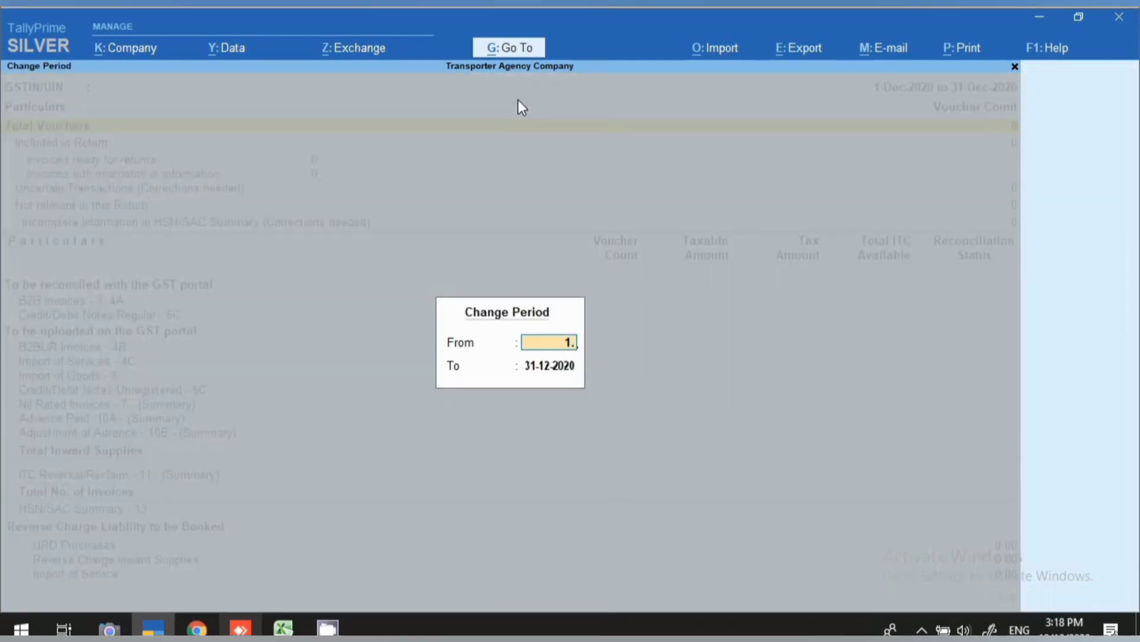
{"action": "type", "text": "1.20"}
{"action": "key", "text": "BackSpace"}
{"action": "key", "text": "BackSpace"}
{"action": "key", "text": "BackSpace"}
{"action": "key", "text": "Return"}
{"action": "type", "text": "4"}
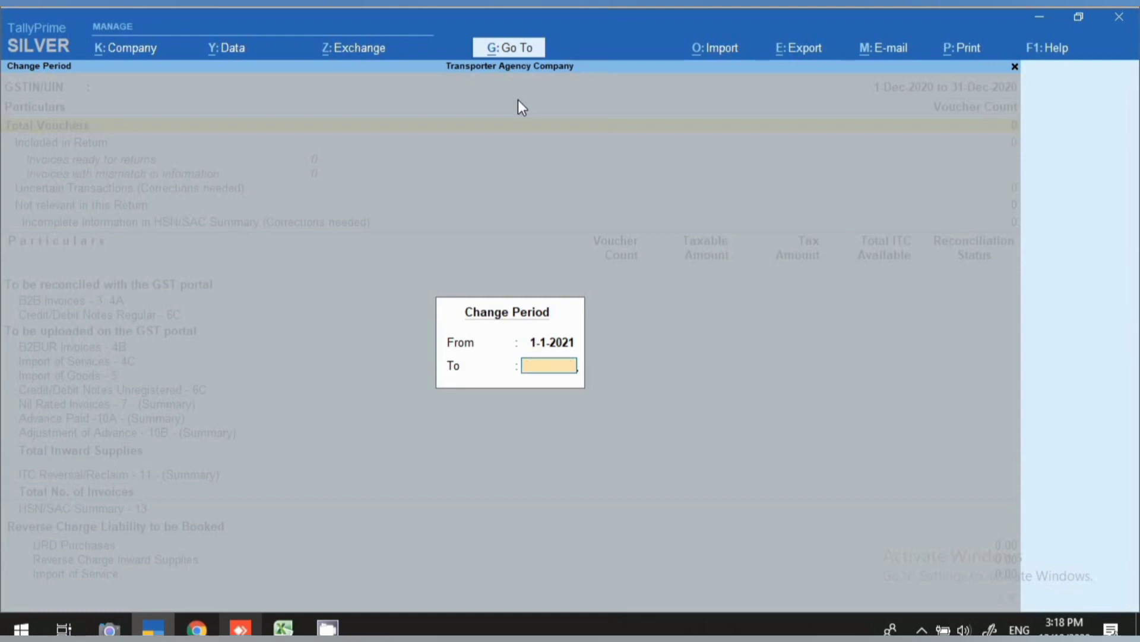
{"action": "key", "text": "Return"}
Step: Examine the supplier-wise breakdown of the B2B Invoices - 3, 4A line in GSTR-2, and return to the purchase voucher
{"action": "key", "text": "Down"}
{"action": "key", "text": "Down"}
{"action": "key", "text": "Down"}
{"action": "key", "text": "Down"}
{"action": "key", "text": "Down"}
{"action": "key", "text": "Down"}
{"action": "key", "text": "Down"}
{"action": "key", "text": "Up"}
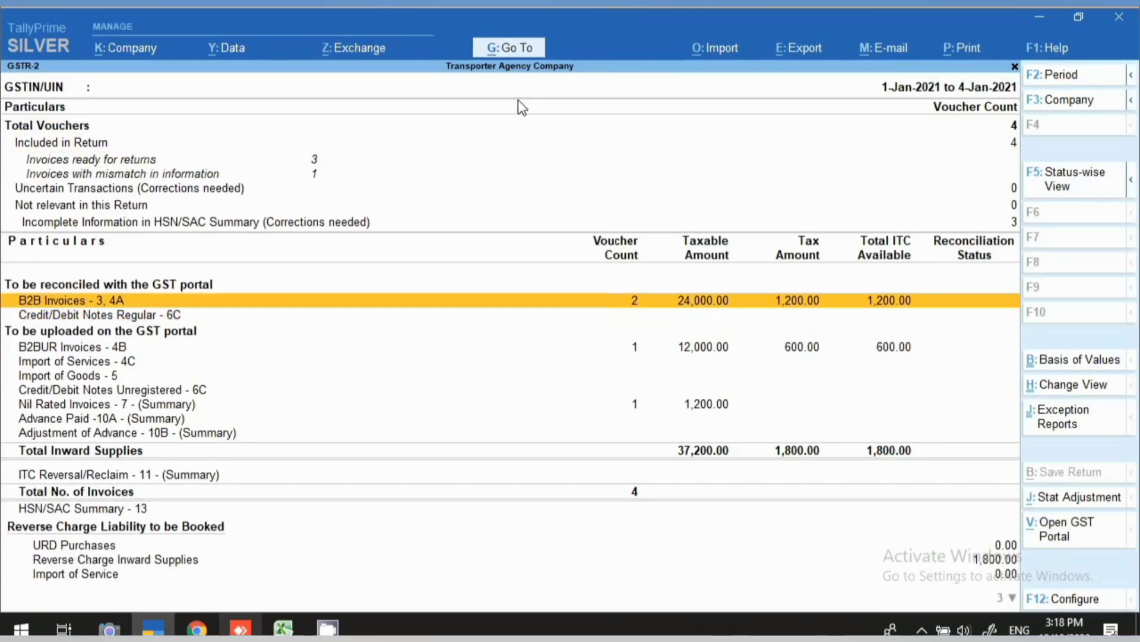
{"action": "left_click", "coordinate": [639, 313]}
{"action": "key", "text": "Down"}
{"action": "key", "text": "Up"}
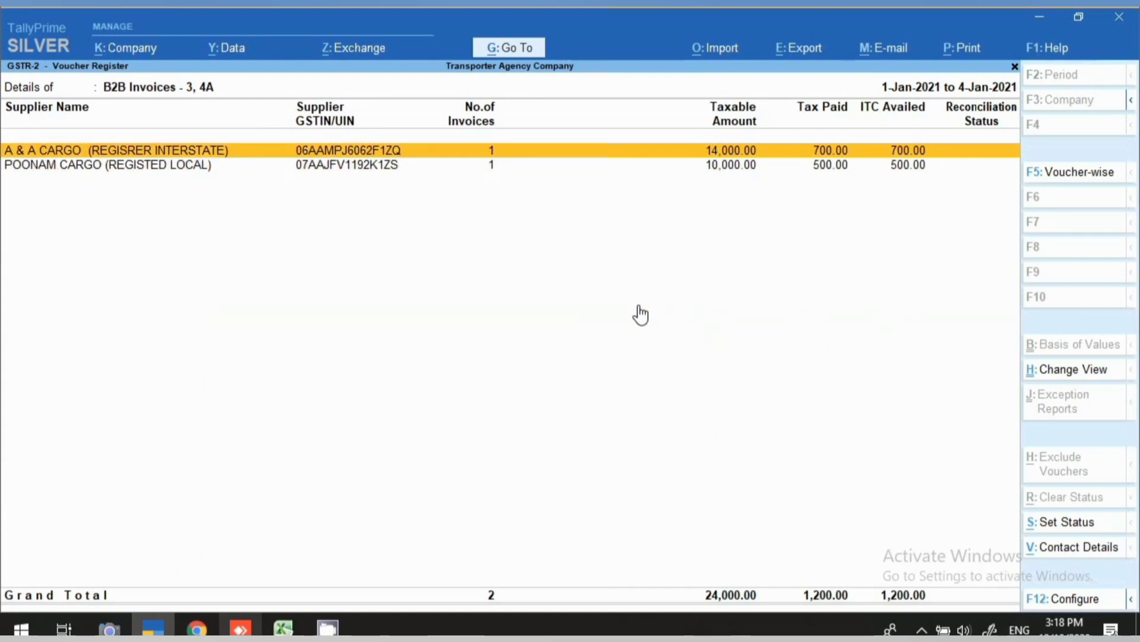
{"action": "left_click", "coordinate": [152, 170]}
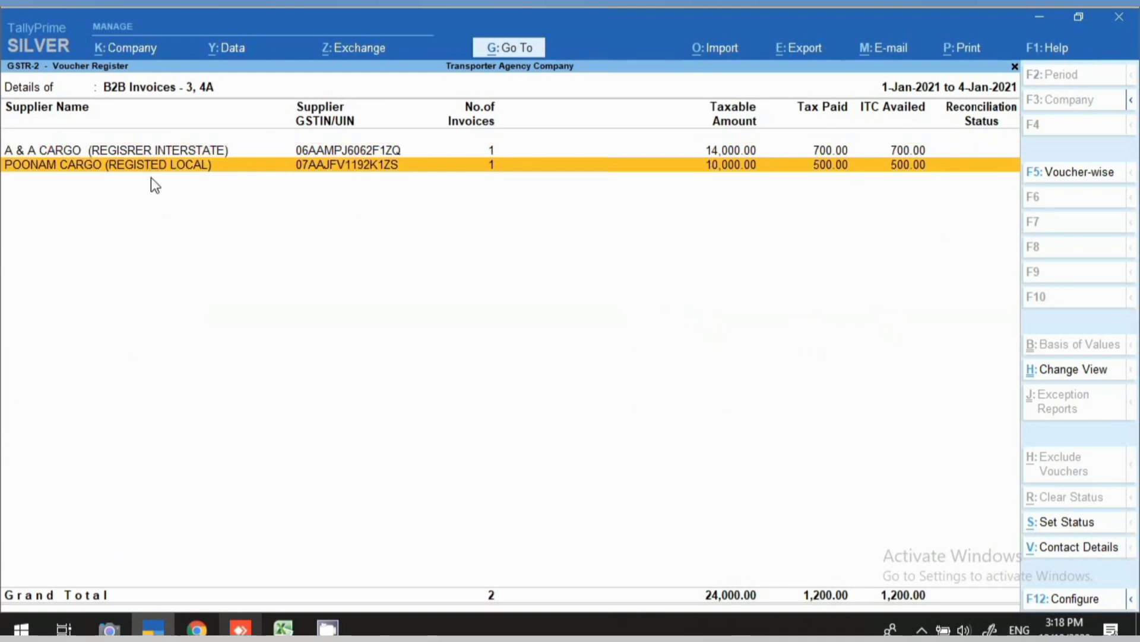
{"action": "key", "text": "Escape"}
{"action": "key", "text": "Escape"}
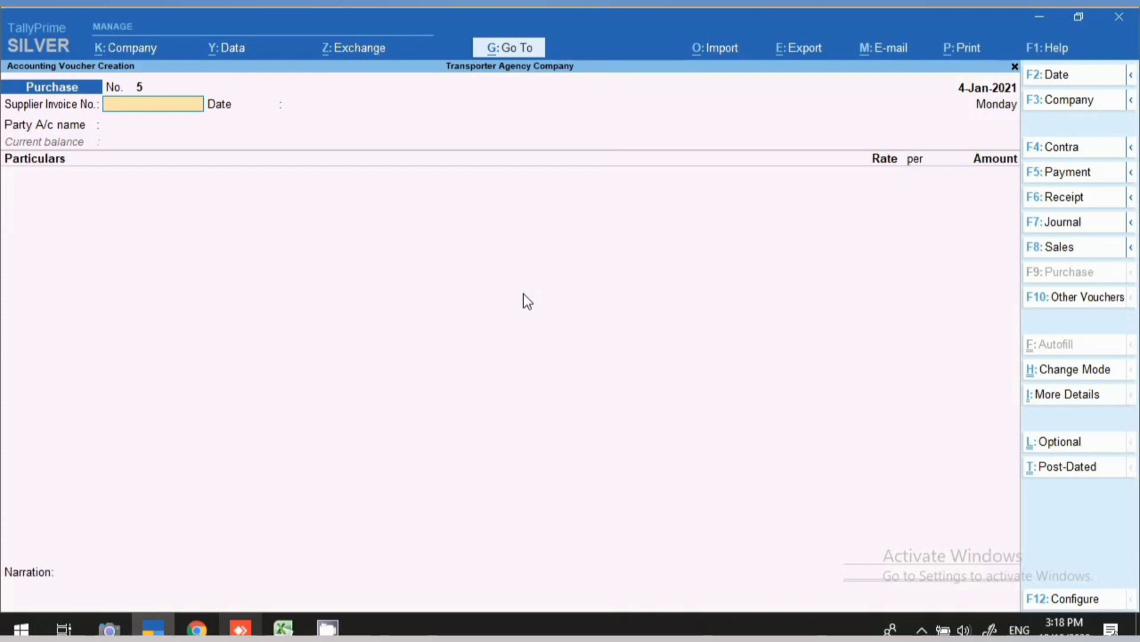
Step: Set the fifth purchase voucher's date to 5-Jan-2021 and enter supplier invoice number 1111 with the same date
{"action": "key", "text": "F2"}
{"action": "key", "text": "Return"}
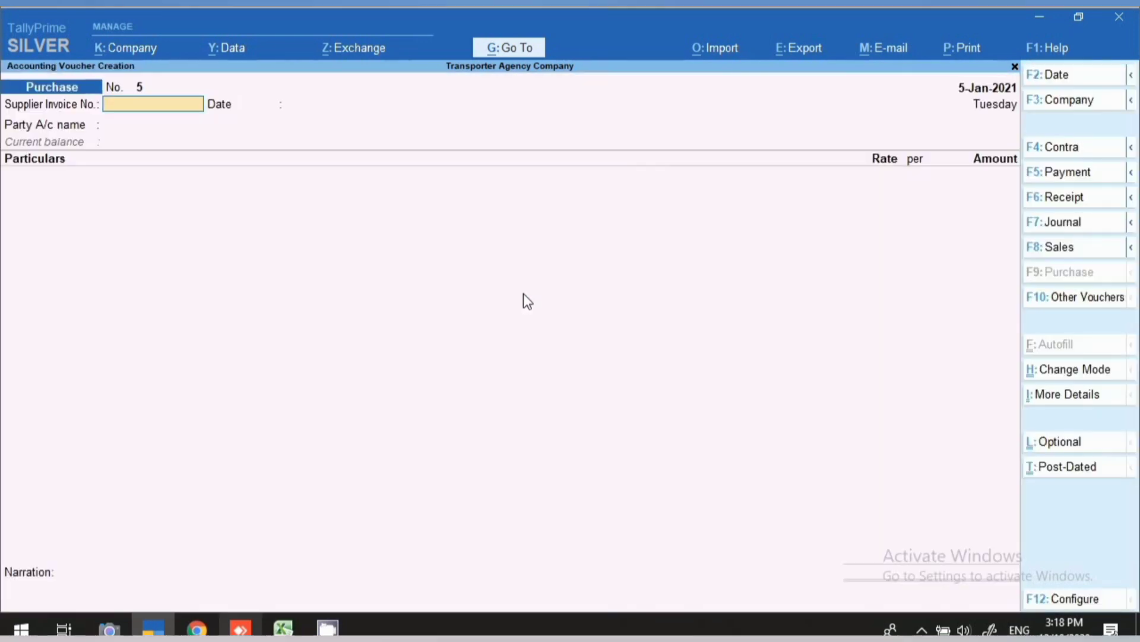
{"action": "type", "text": "1111"}
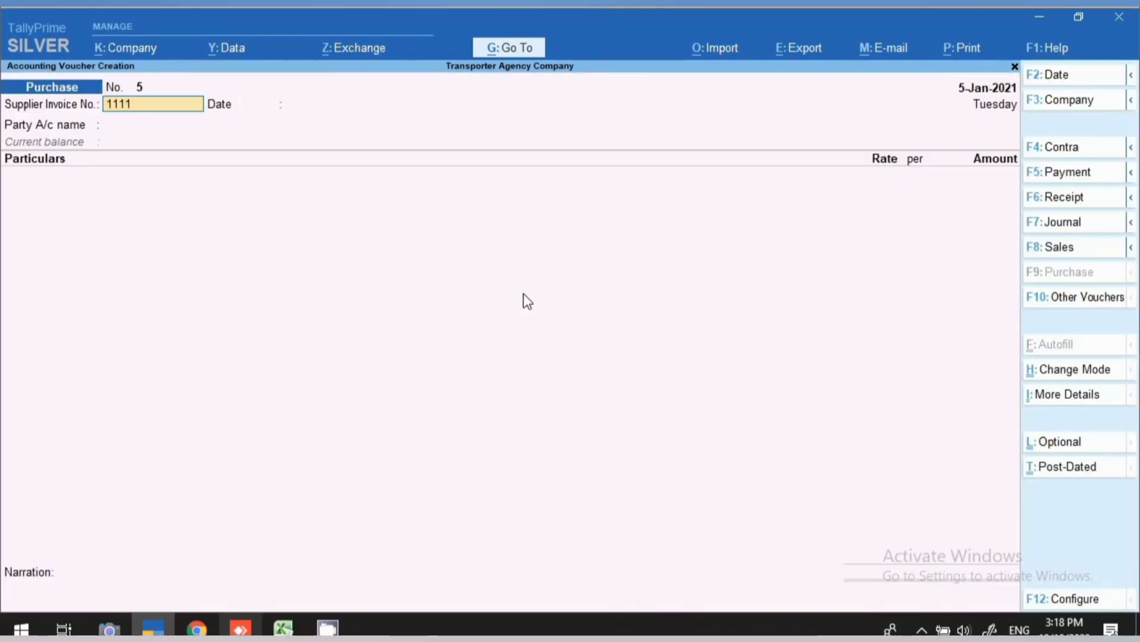
{"action": "key", "text": "Return"}
{"action": "key", "text": "Return"}
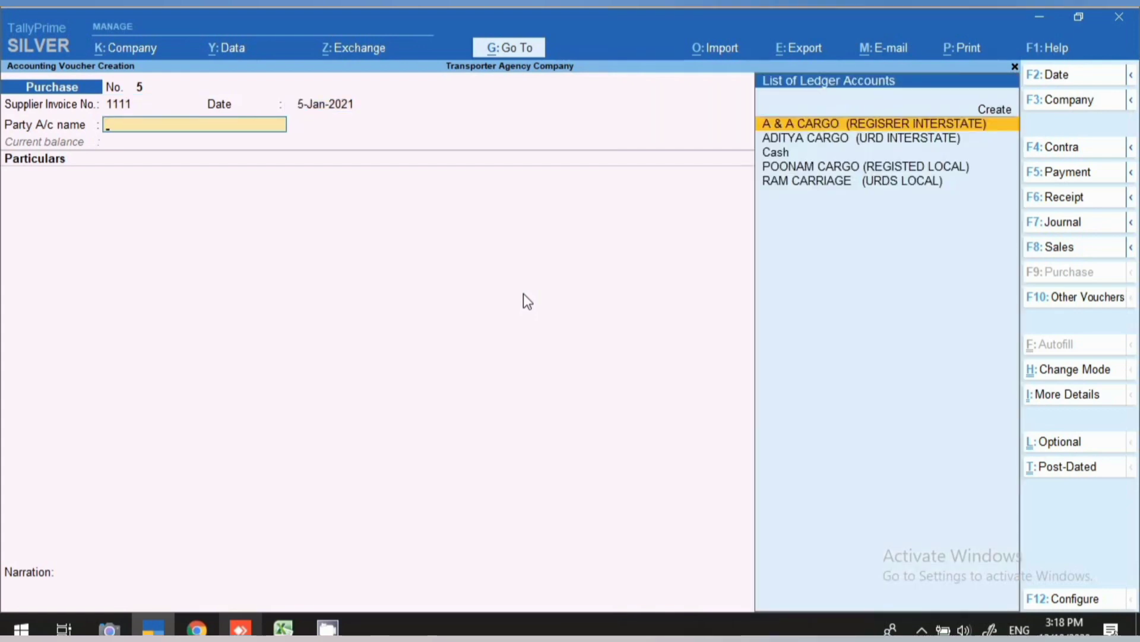
Step: Choose ADITYA CARGO (URD INTERSTATE) as the party and accept its receipt and party details without changes
{"action": "key", "text": "Down"}
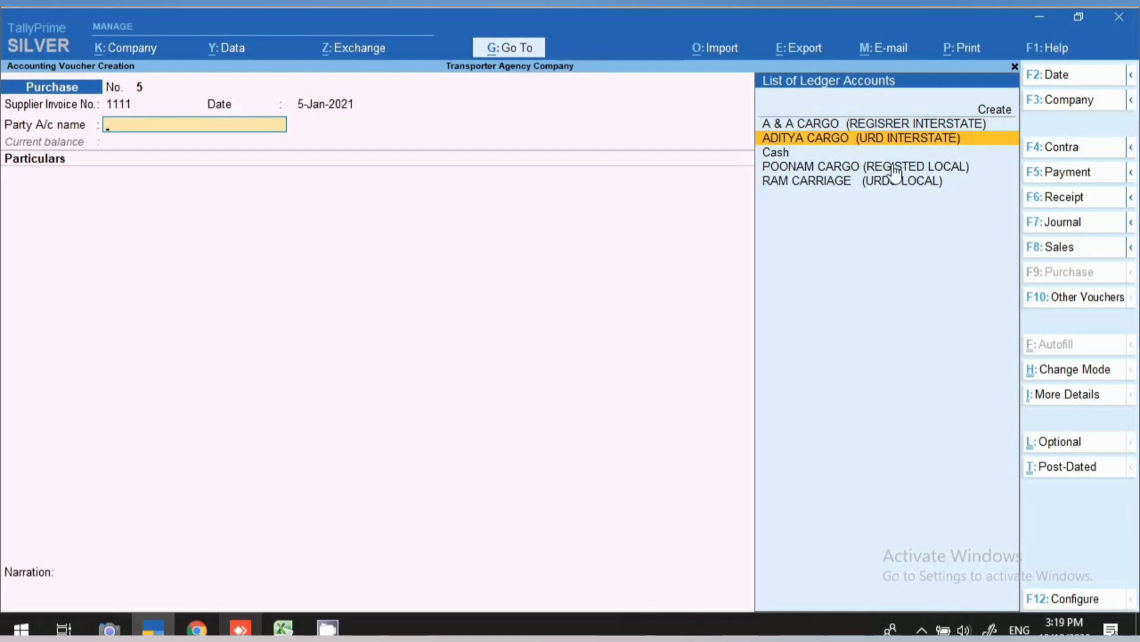
{"action": "key", "text": "Return"}
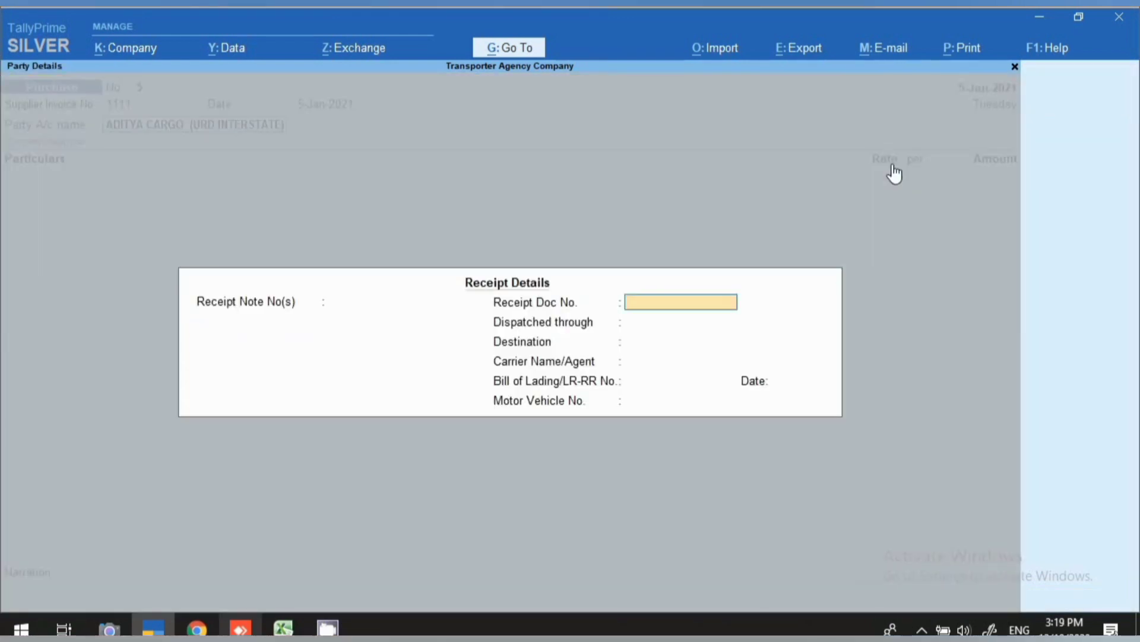
{"action": "key", "text": "Return"}
{"action": "key", "text": "Return"}
{"action": "key", "text": "Return"}
{"action": "key", "text": "Return"}
{"action": "key", "text": "Return"}
{"action": "key", "text": "Return"}
{"action": "key", "text": "Return"}
{"action": "key", "text": "Return"}
{"action": "key", "text": "Return"}
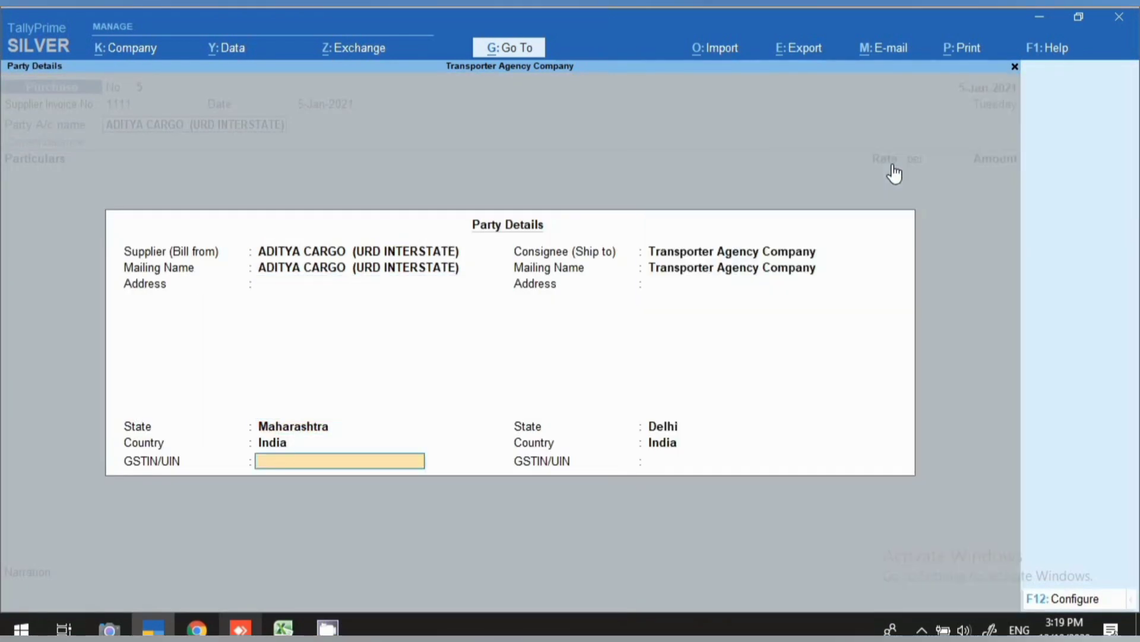
{"action": "key", "text": "Return"}
{"action": "key", "text": "Return"}
{"action": "key", "text": "Return"}
{"action": "key", "text": "Return"}
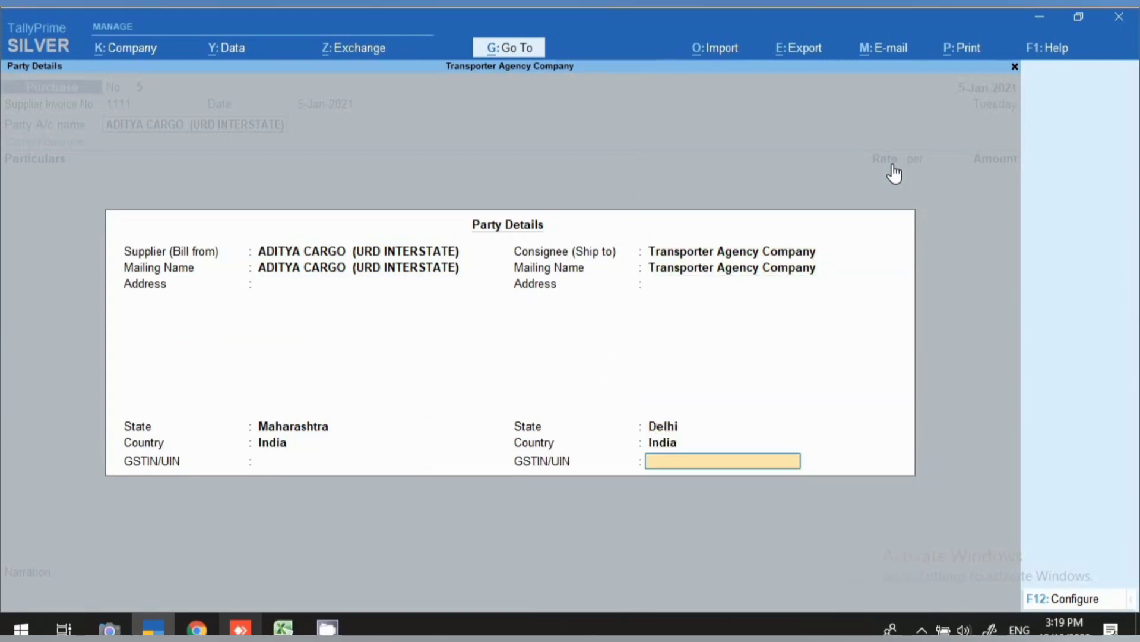
Step: Add the Transportation Charges ledger for 35000 and accept the default tax classification
{"action": "type", "text": "tr"}
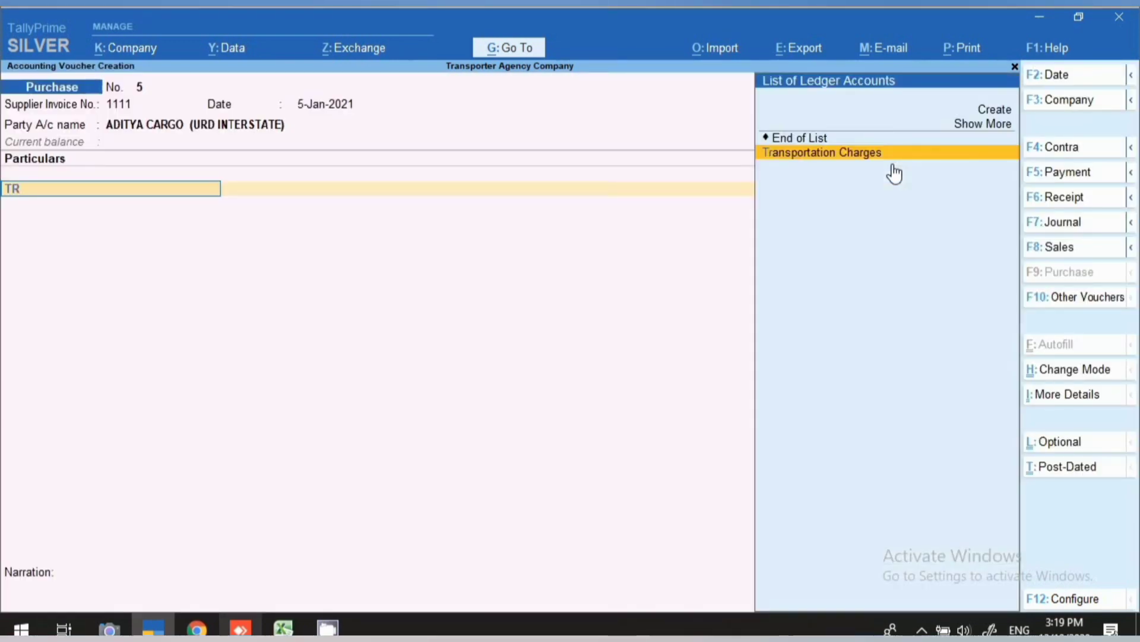
{"action": "key", "text": "Return"}
{"action": "type", "text": "35000"}
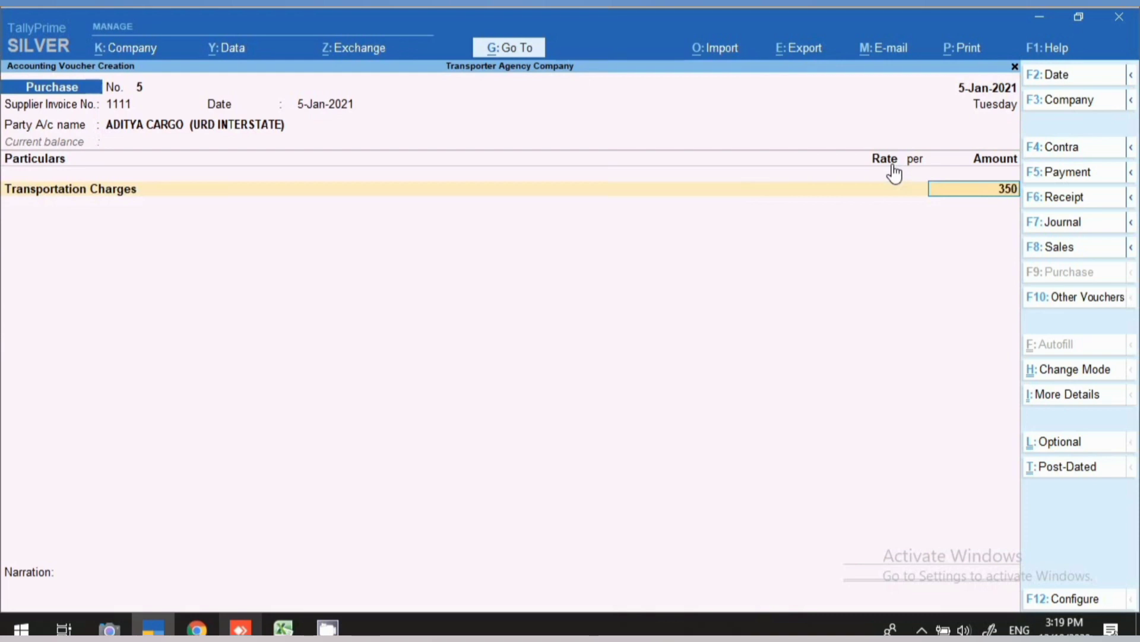
{"action": "key", "text": "Return"}
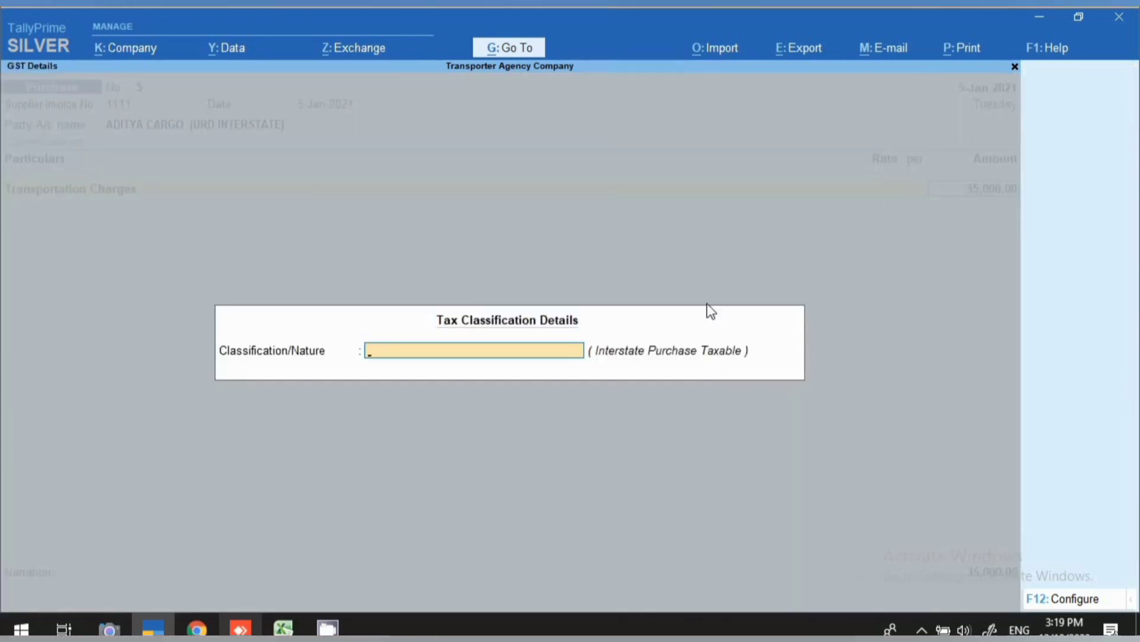
{"action": "key", "text": "Return"}
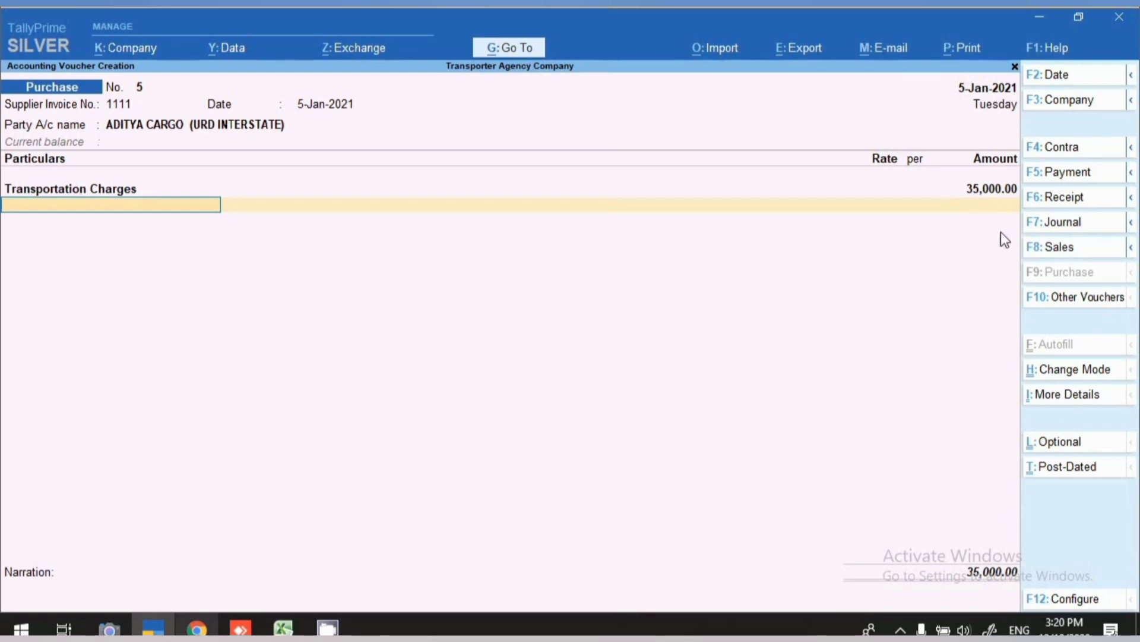
Step: Check the detailed GST tax analysis through the ADITYA CARGO (URD INTERSTATE) ledger, and save the fifth purchase voucher
{"action": "left_click", "coordinate": [1061, 394]}
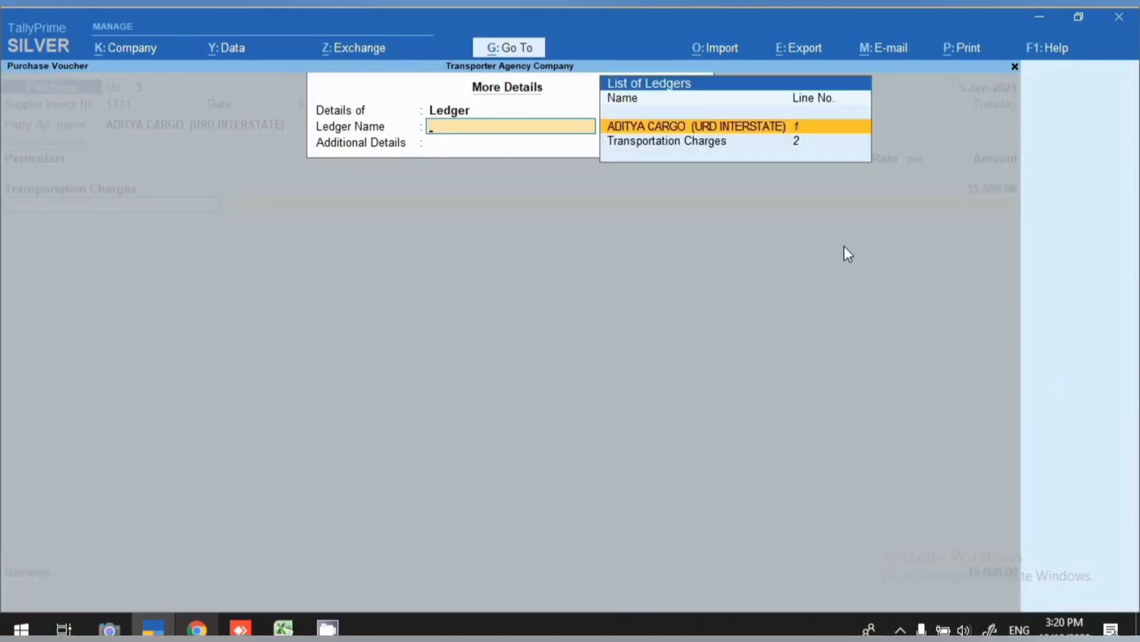
{"action": "key", "text": "Return"}
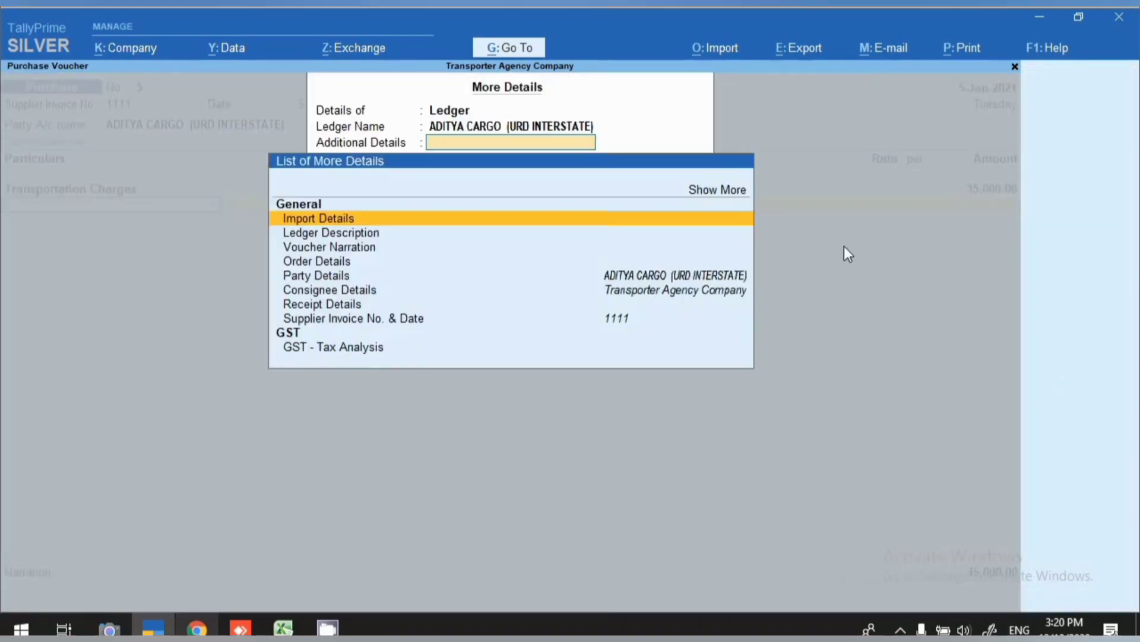
{"action": "left_click", "coordinate": [367, 350]}
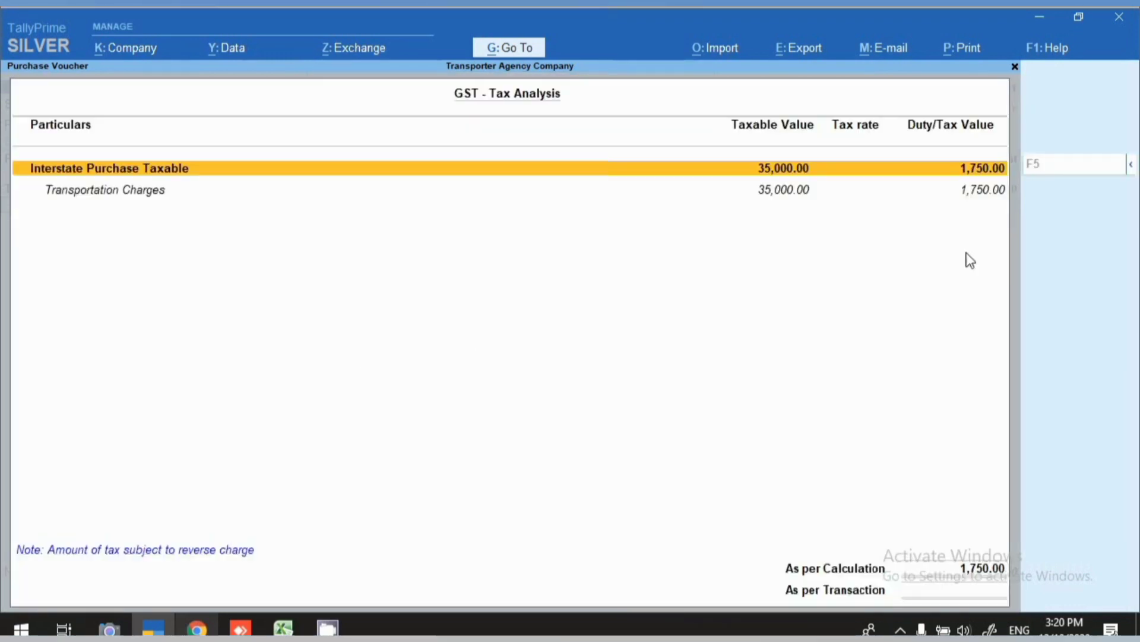
{"action": "left_click", "coordinate": [1132, 169]}
{"action": "left_click", "coordinate": [980, 196]}
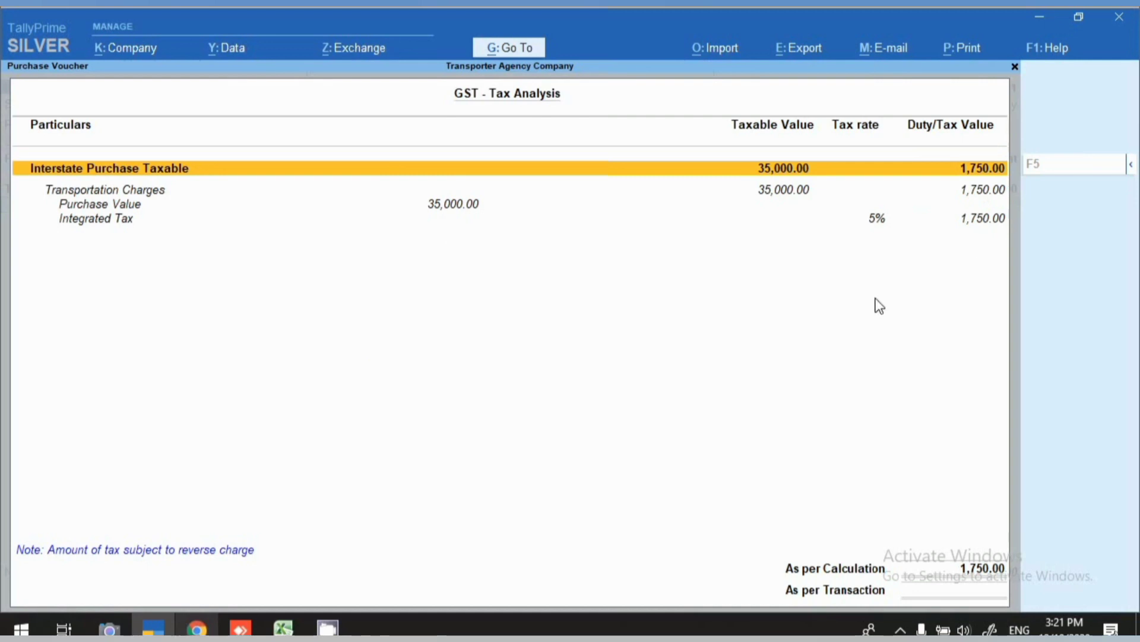
{"action": "key", "text": "Escape"}
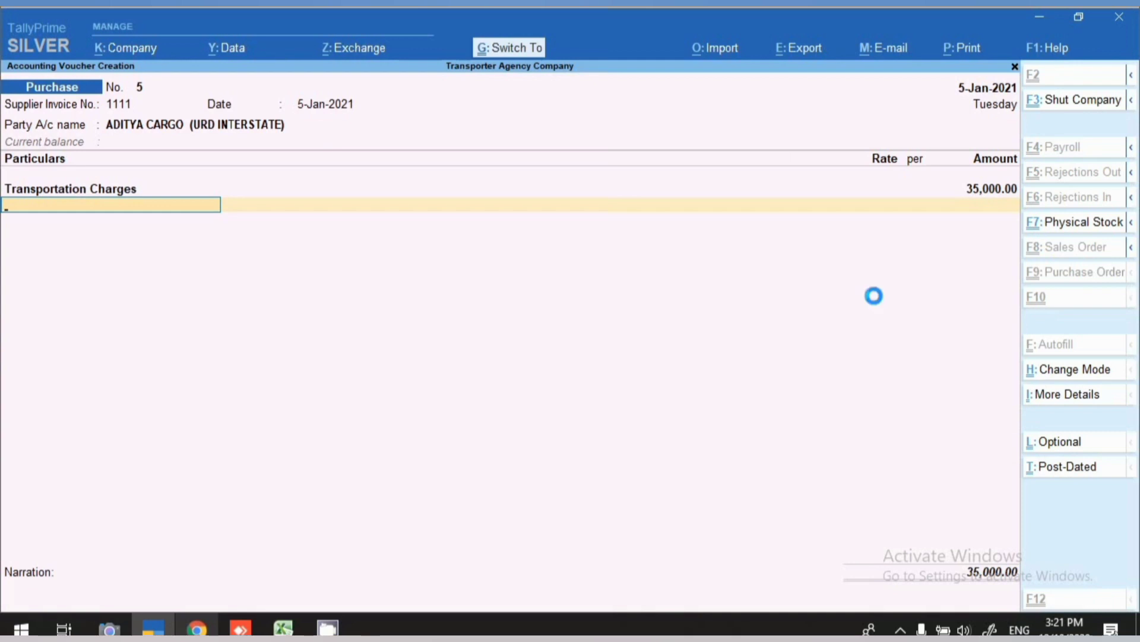
{"action": "key", "text": "ctrl+a"}
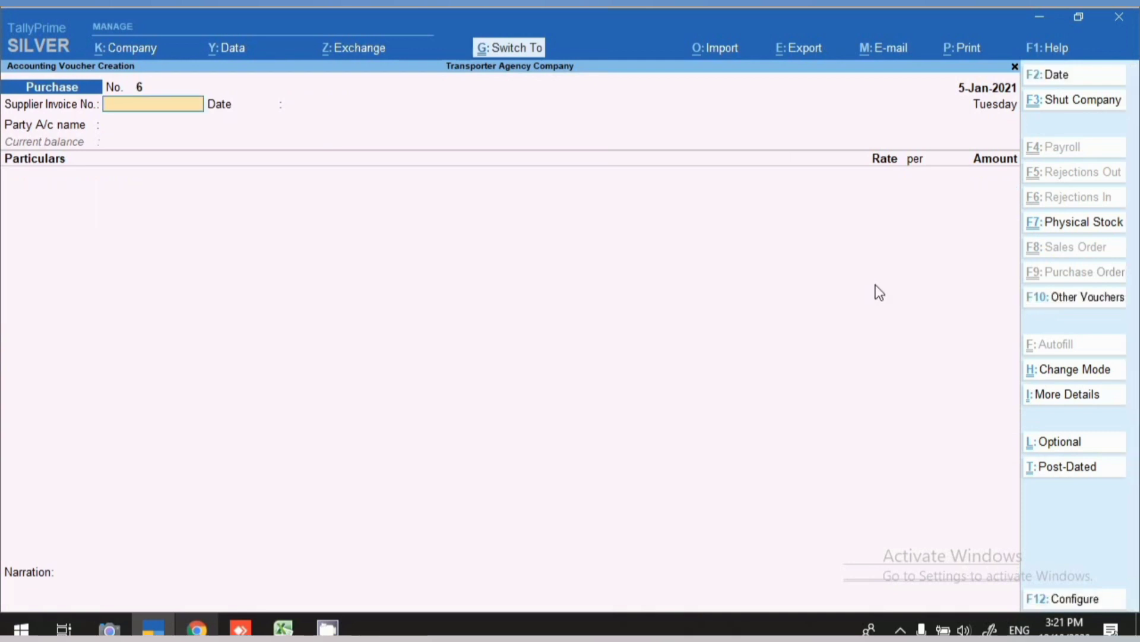
Step: Open the GSTR-2 report and set its period from 1-Jan-2021 to 5-Jan-2021
{"action": "left_click", "coordinate": [511, 50]}
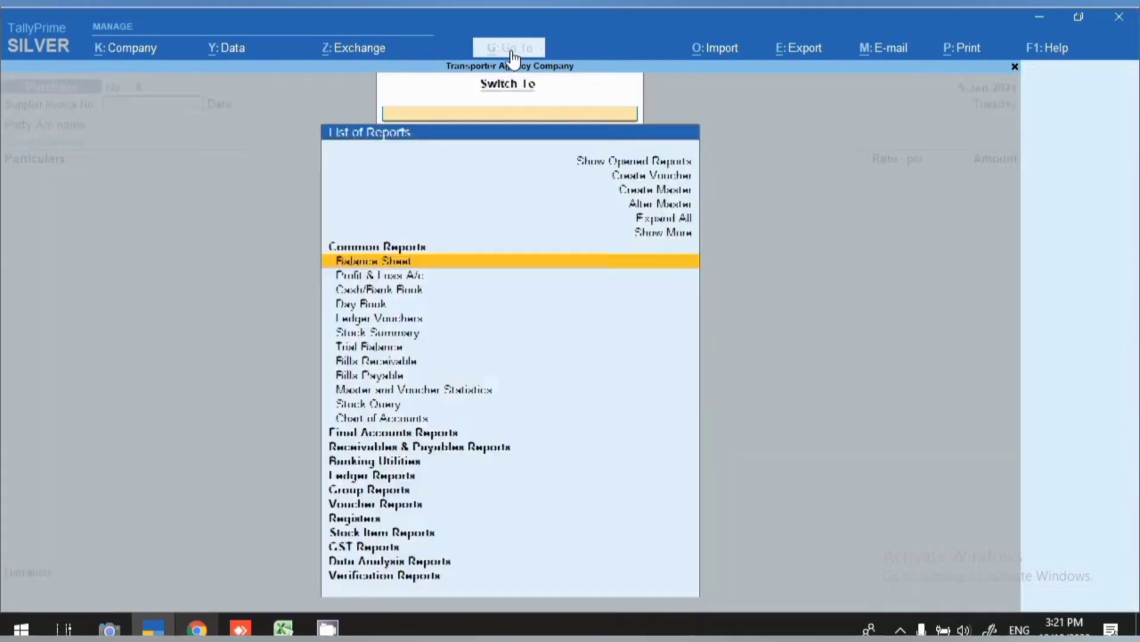
{"action": "type", "text": "GST"}
{"action": "key", "text": "Down"}
{"action": "key", "text": "Down"}
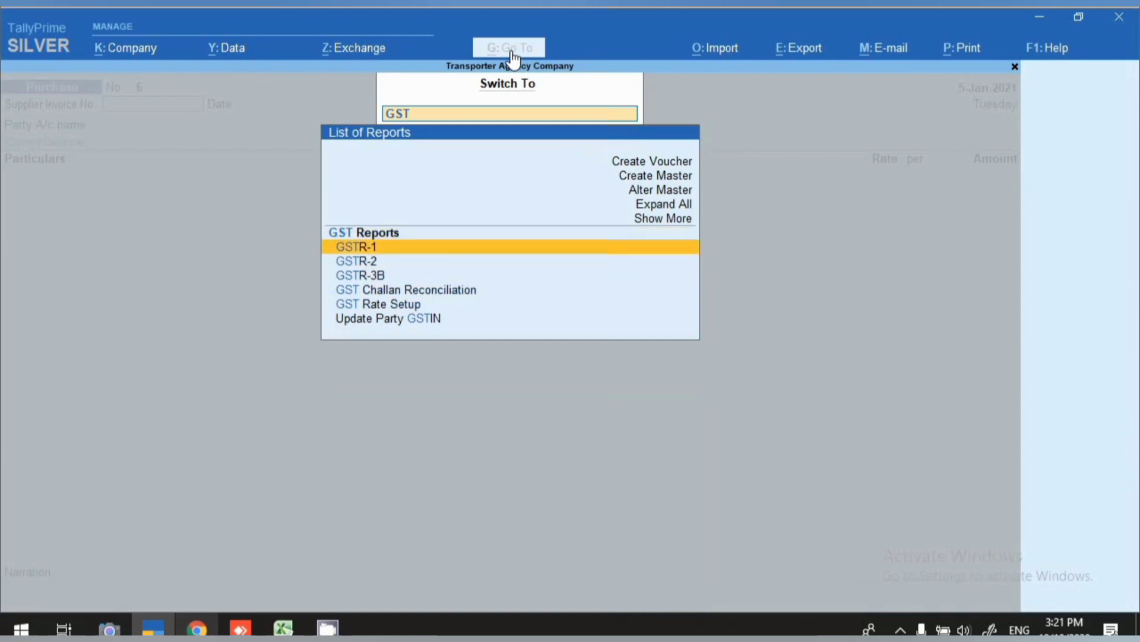
{"action": "key", "text": "Return"}
{"action": "key", "text": "F2"}
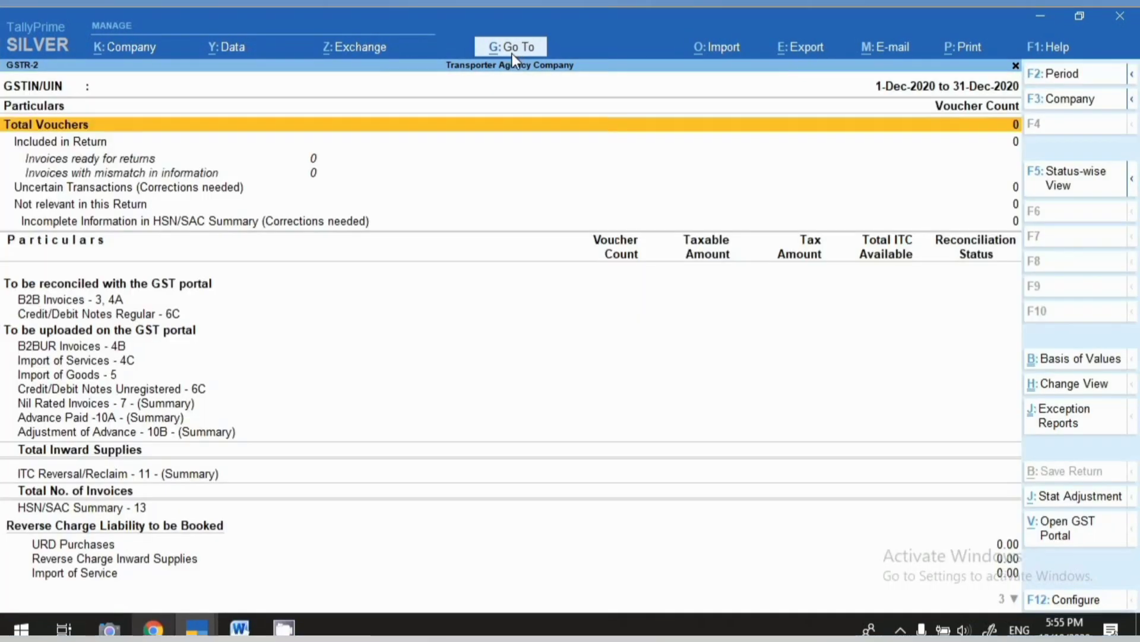
{"action": "key", "text": "F2"}
{"action": "type", "text": "1-1"}
{"action": "key", "text": "Return"}
{"action": "key", "text": "BackSpace"}
{"action": "type", "text": "5"}
{"action": "key", "text": "Return"}
Step: Examine the B2BUR Invoices - 4B and Nil Rated Invoices - 7 lines in GSTR-2, and close the report
{"action": "key", "text": "Down"}
{"action": "key", "text": "Down"}
{"action": "key", "text": "Down"}
{"action": "key", "text": "Down"}
{"action": "key", "text": "Down"}
{"action": "key", "text": "Down"}
{"action": "key", "text": "Down"}
{"action": "key", "text": "Down"}
{"action": "key", "text": "Down"}
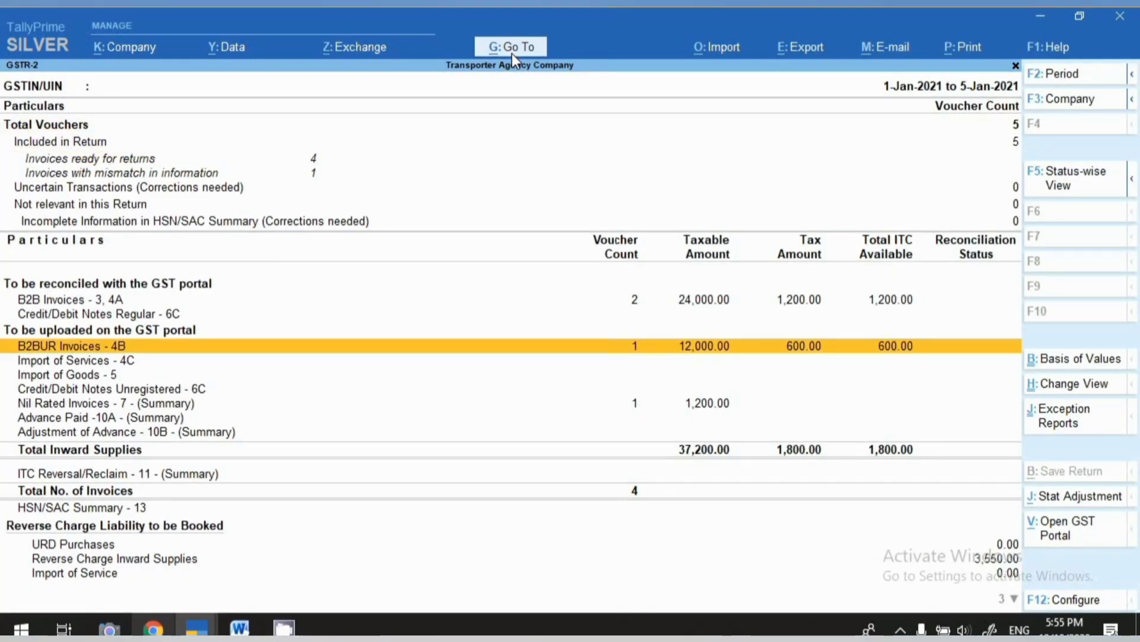
{"action": "left_click", "coordinate": [646, 408]}
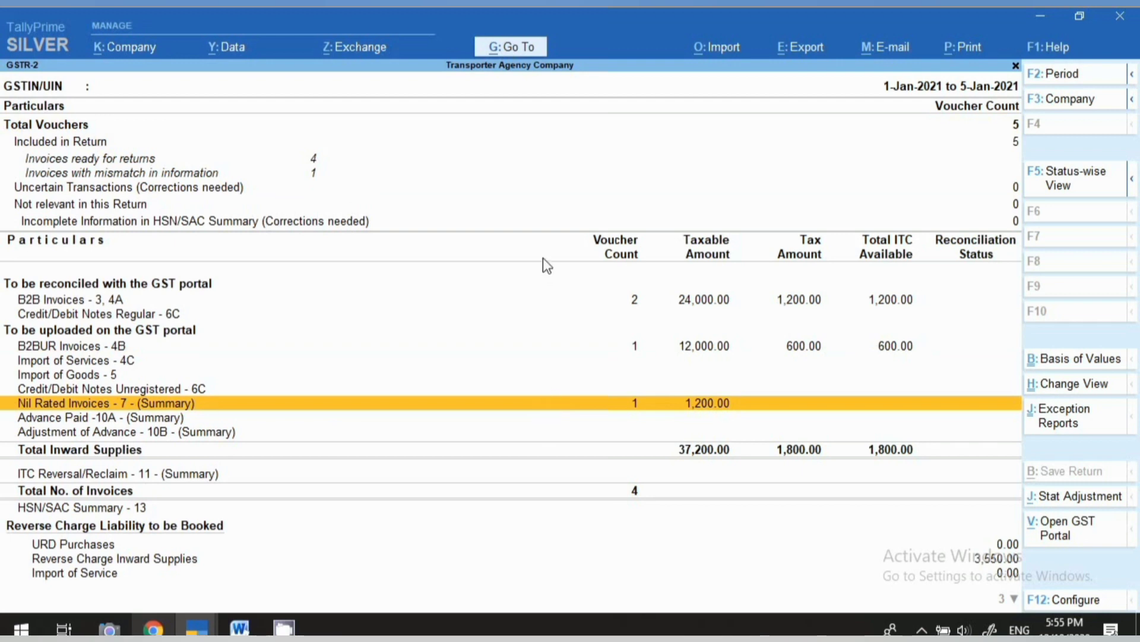
{"action": "key", "text": "Escape"}
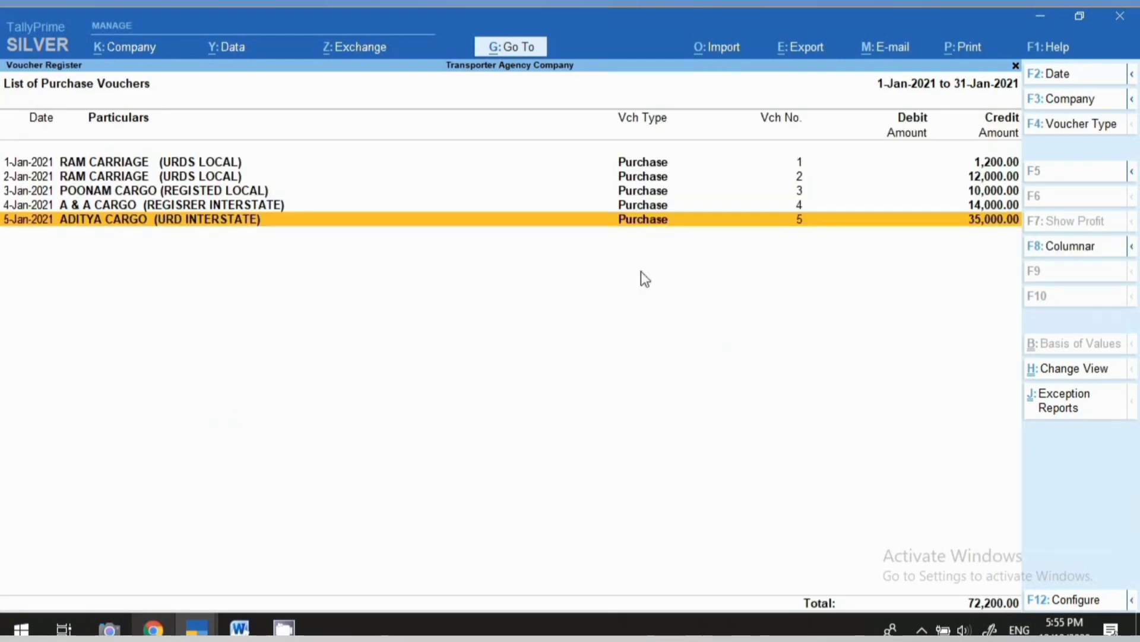
Step: Open the ADITYA CARGO (URD INTERSTATE) purchase voucher and set the Transportation Charges tax classification to Interstate Purchase Exempt
{"action": "key", "text": "Return"}
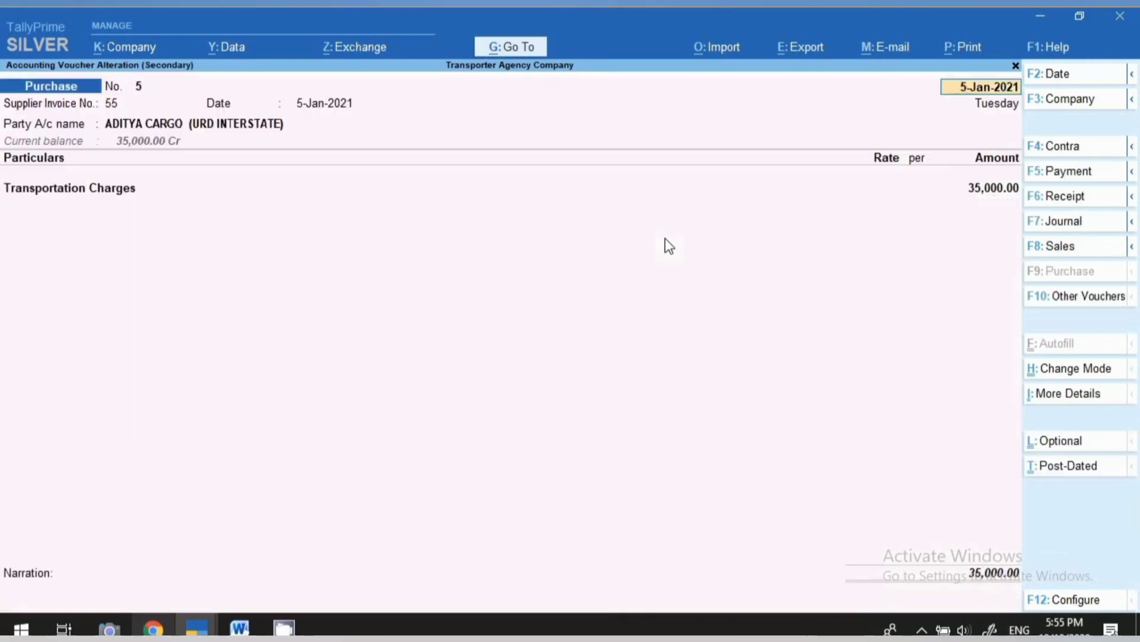
{"action": "left_click", "coordinate": [54, 201]}
{"action": "key", "text": "Return"}
{"action": "key", "text": "Return"}
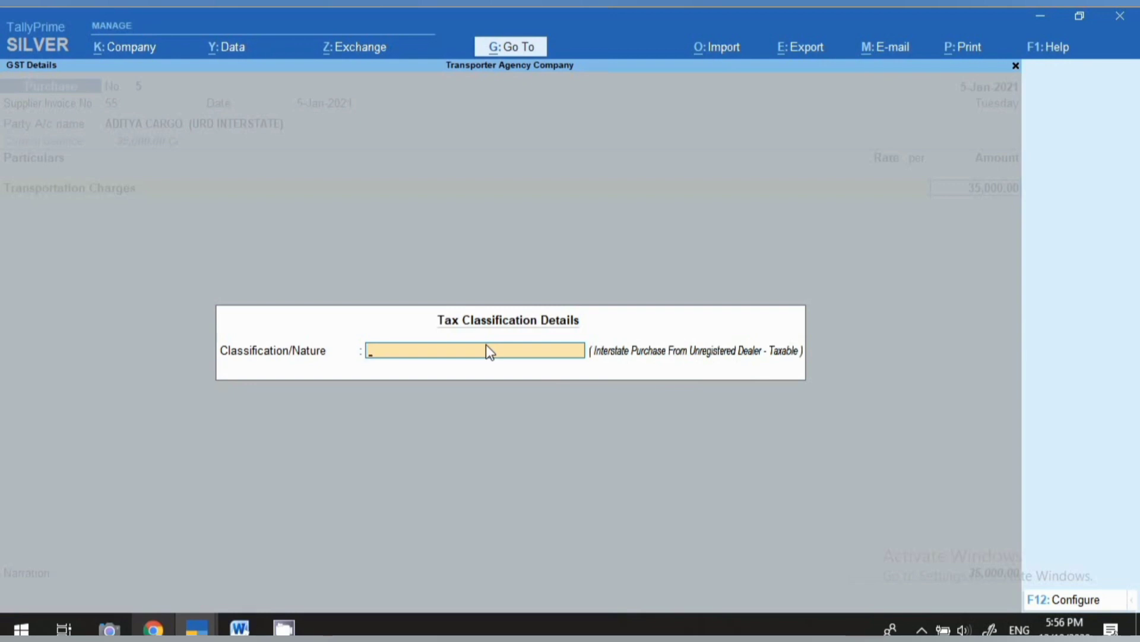
{"action": "type", "text": "Int"}
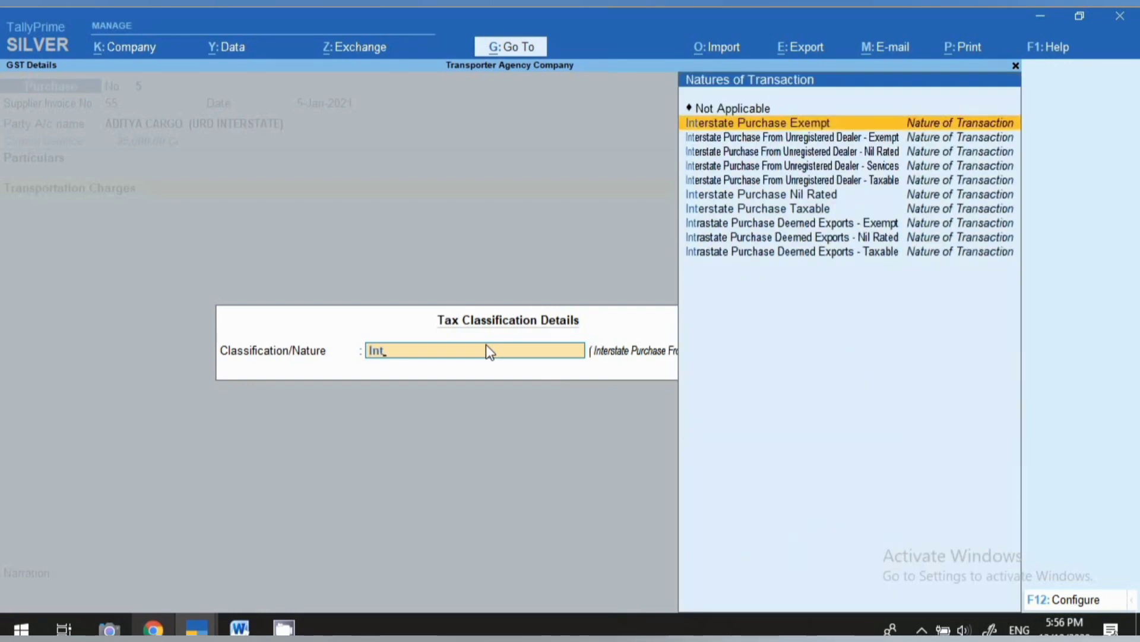
{"action": "left_click", "coordinate": [848, 154]}
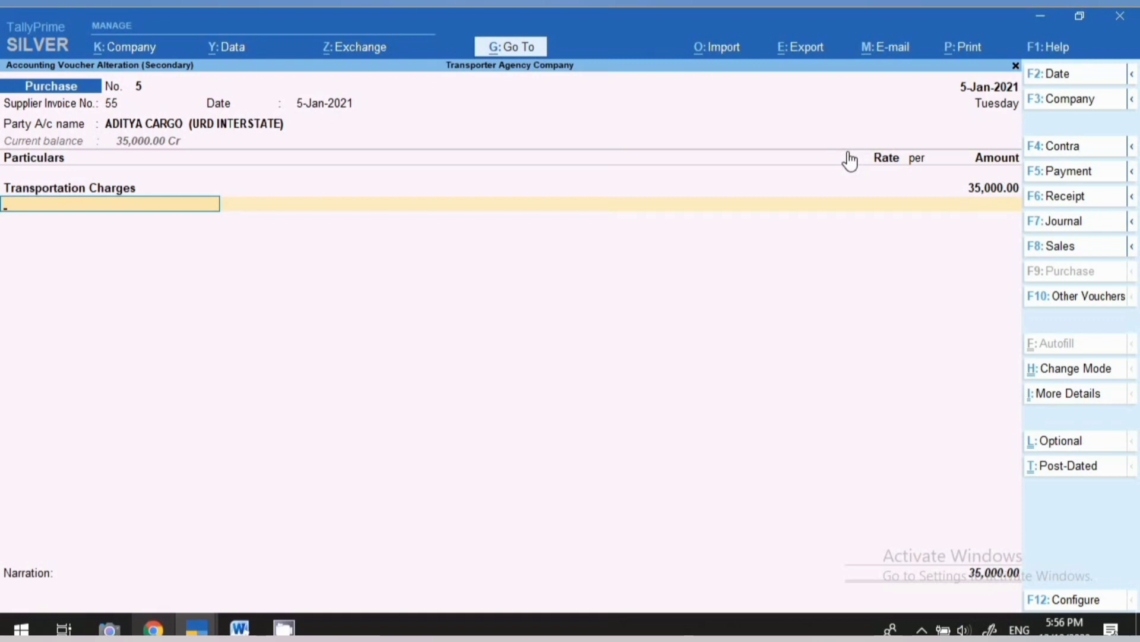
Step: Examine the detailed GST tax analysis of the altered ADITYA CARGO (URD INTERSTATE) voucher
{"action": "left_click", "coordinate": [1090, 395]}
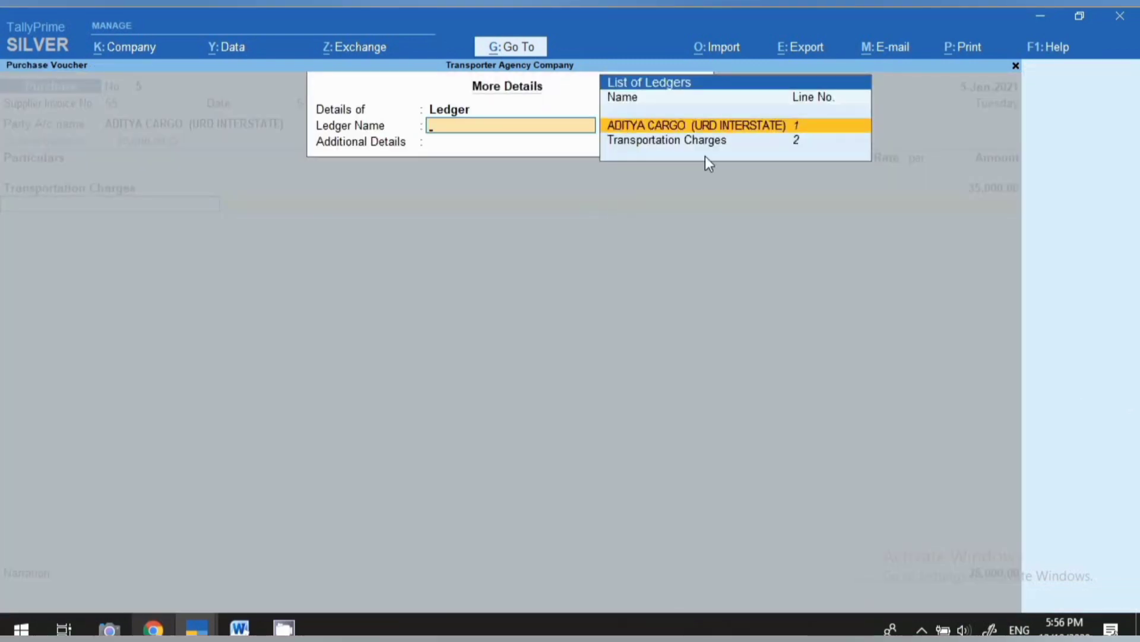
{"action": "key", "text": "Return"}
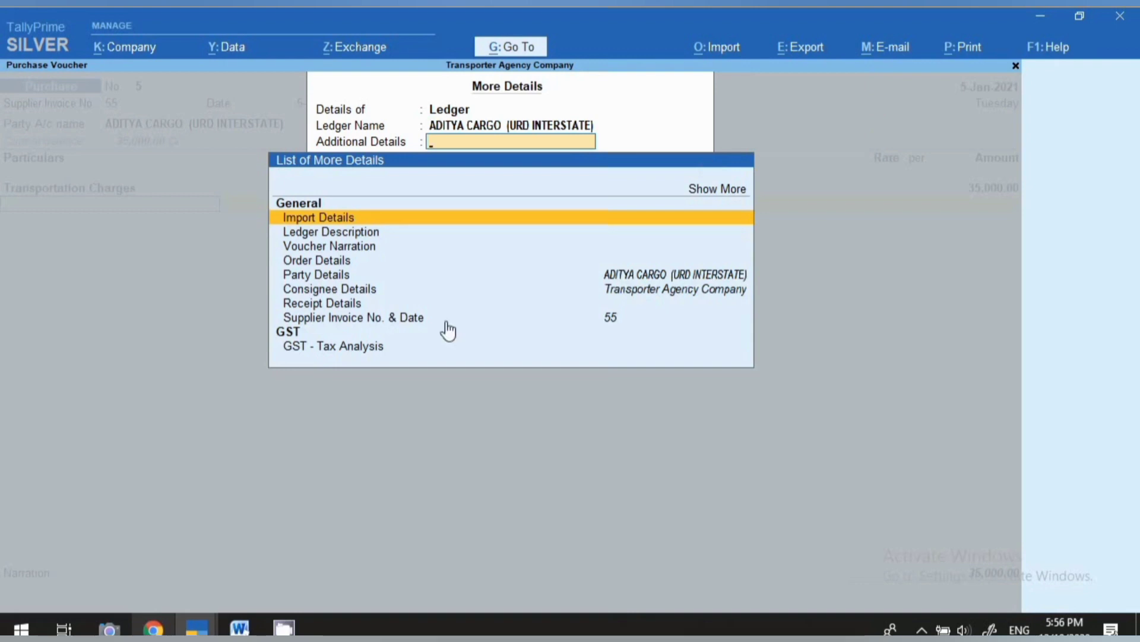
{"action": "left_click", "coordinate": [304, 350]}
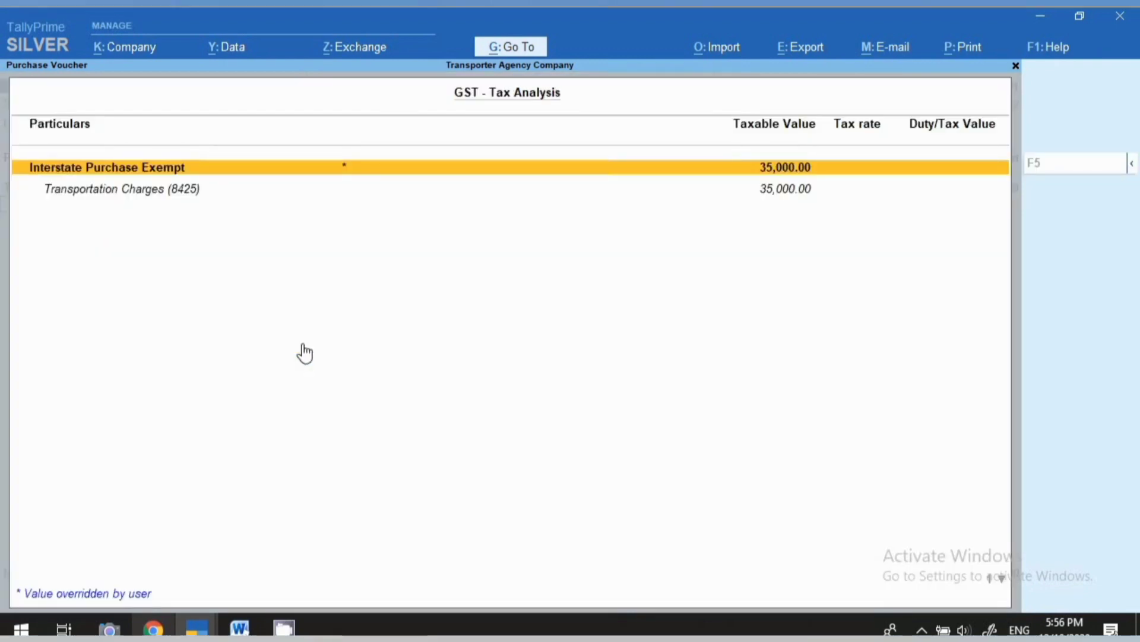
{"action": "left_click", "coordinate": [1130, 168]}
{"action": "left_click", "coordinate": [980, 199]}
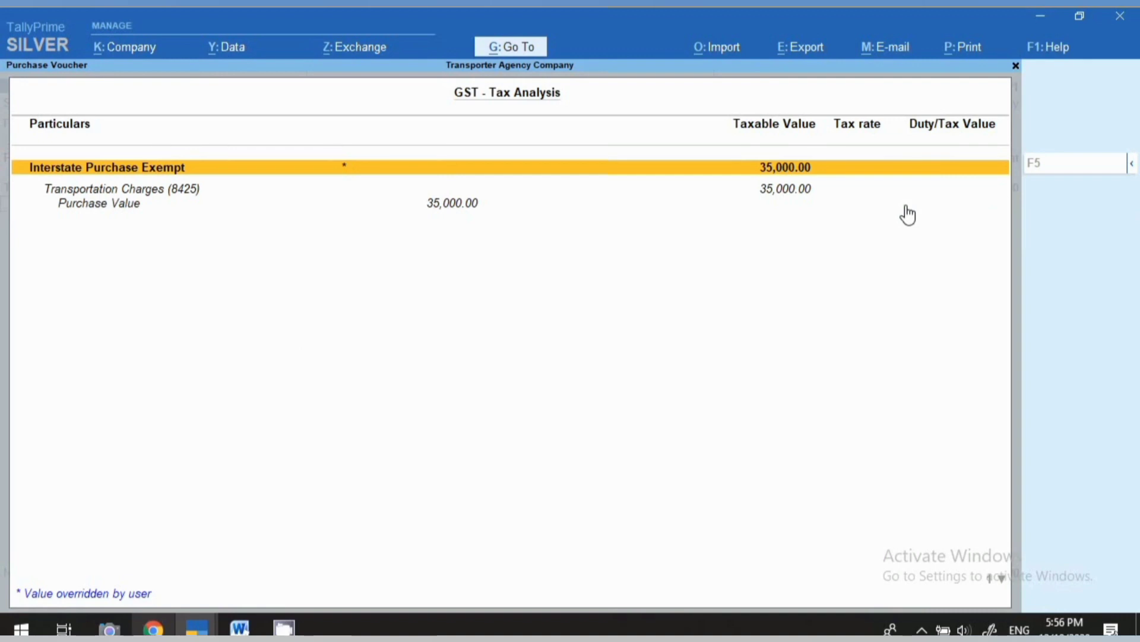
Step: Close the tax analysis and save the altered voucher, accepting the modified tax details with conflicts to resolve
{"action": "key", "text": "Escape"}
{"action": "key", "text": "ctrl+a"}
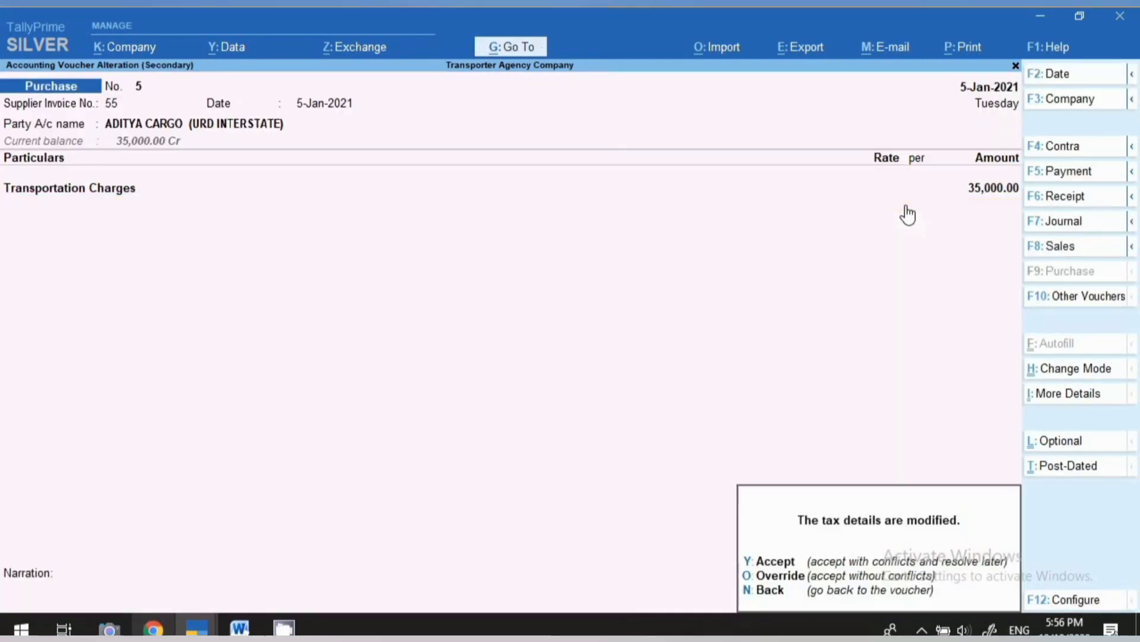
{"action": "key", "text": "y"}
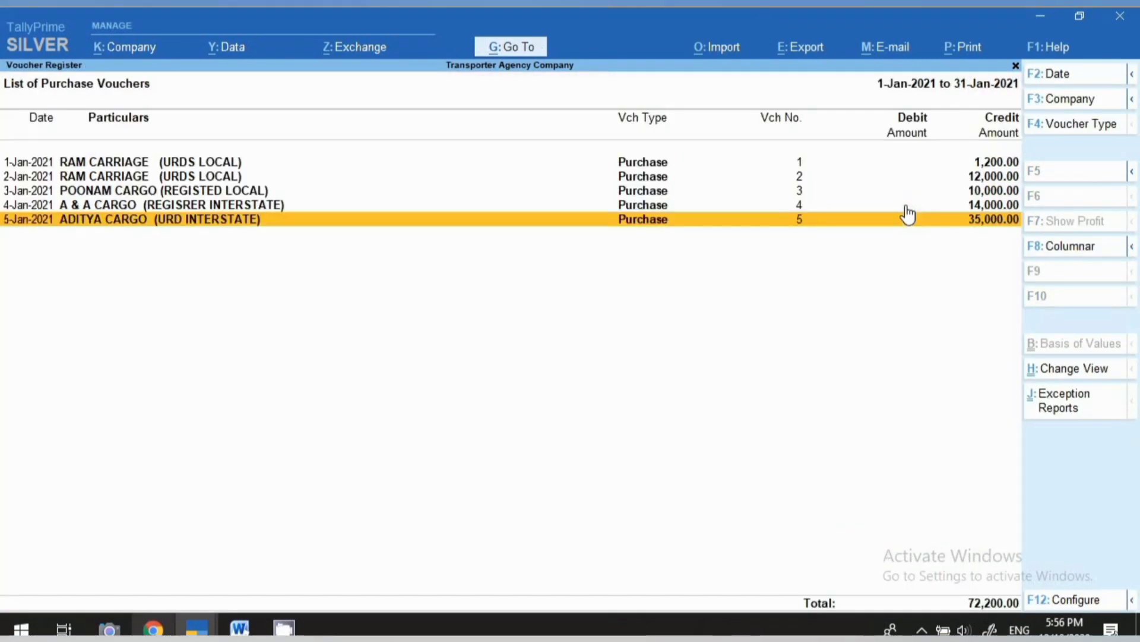
Step: Open the GSTR-2 report and set its period from 1-1-2021 to 5-1-2021
{"action": "left_click", "coordinate": [518, 51]}
{"action": "type", "text": "gt"}
{"action": "key", "text": "BackSpace"}
{"action": "key", "text": "BackSpace"}
{"action": "type", "text": "gst"}
{"action": "key", "text": "Down"}
{"action": "key", "text": "Down"}
{"action": "key", "text": "Down"}
{"action": "key", "text": "Return"}
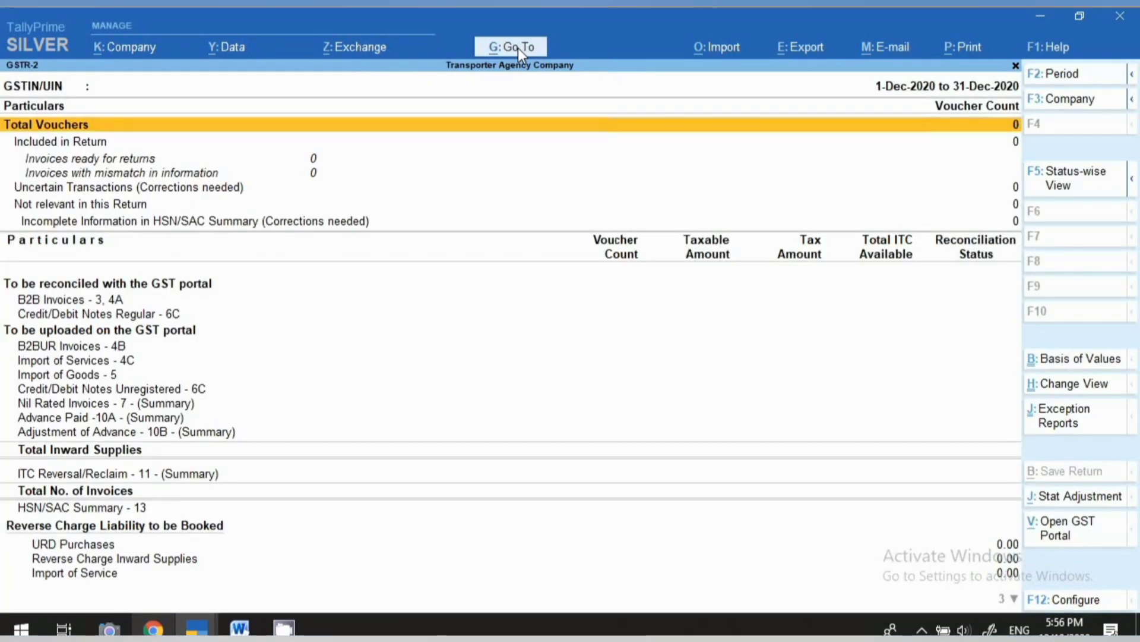
{"action": "key", "text": "F2"}
{"action": "type", "text": "1-1"}
{"action": "key", "text": "Return"}
{"action": "key", "text": "BackSpace"}
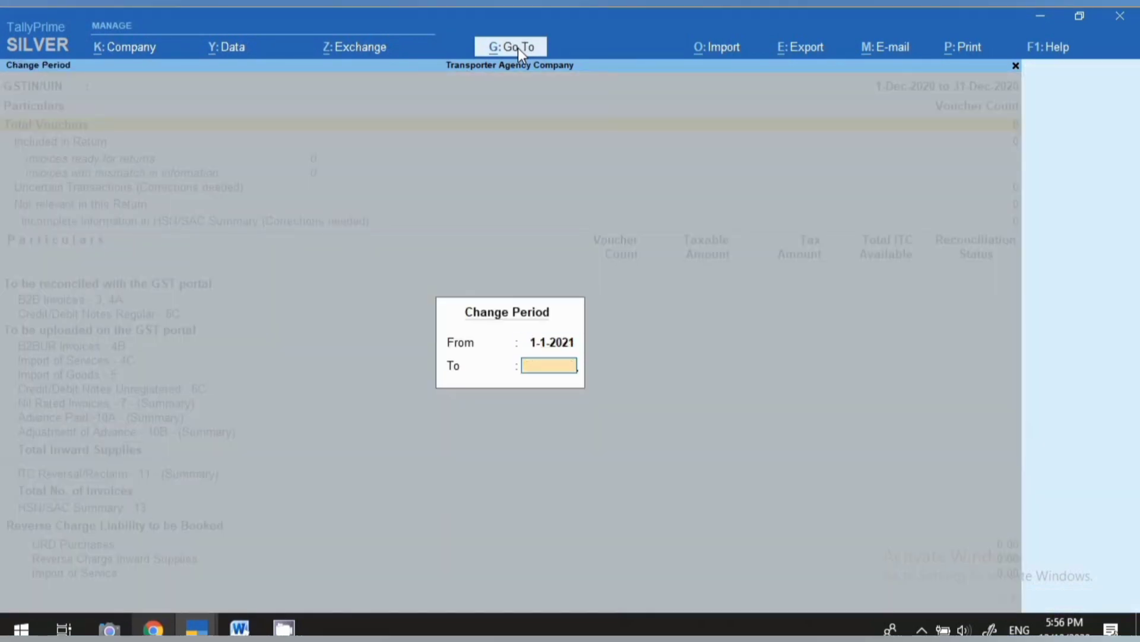
{"action": "type", "text": "5"}
{"action": "key", "text": "Return"}
Step: Drill through the interstate exempt value in Nil Rated Invoices - 7 to the ADITYA CARGO (URD INTERSTATE) voucher, and return to the GSTR-2 summary
{"action": "key", "text": "Down"}
{"action": "key", "text": "Down"}
{"action": "key", "text": "Down"}
{"action": "key", "text": "Down"}
{"action": "key", "text": "Down"}
{"action": "key", "text": "Down"}
{"action": "key", "text": "Down"}
{"action": "key", "text": "Down"}
{"action": "key", "text": "Down"}
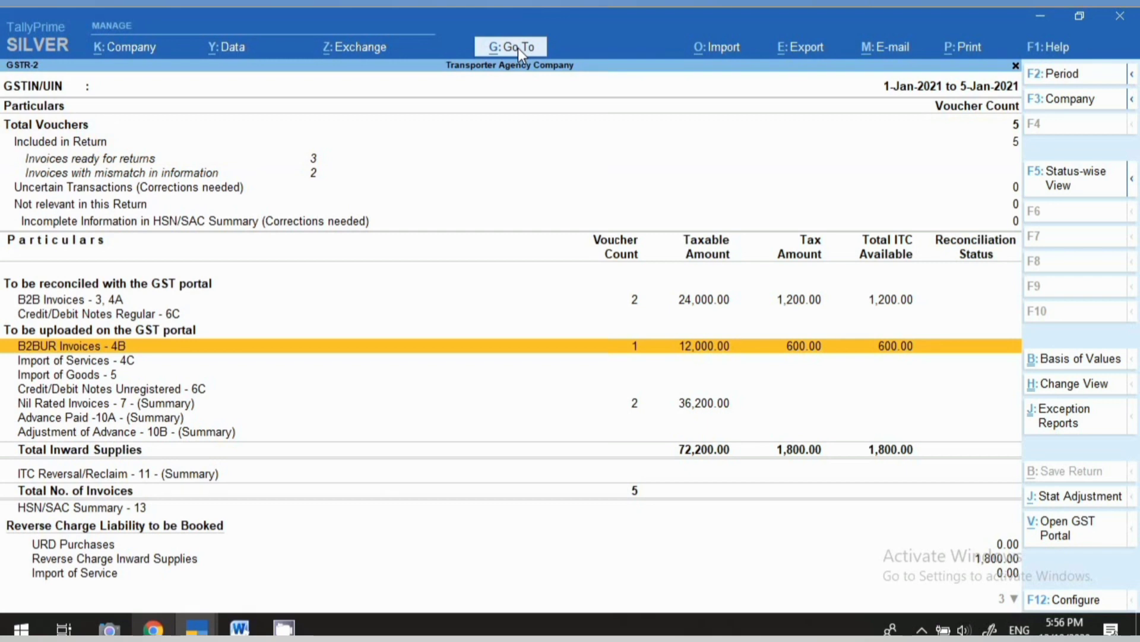
{"action": "left_click", "coordinate": [633, 408]}
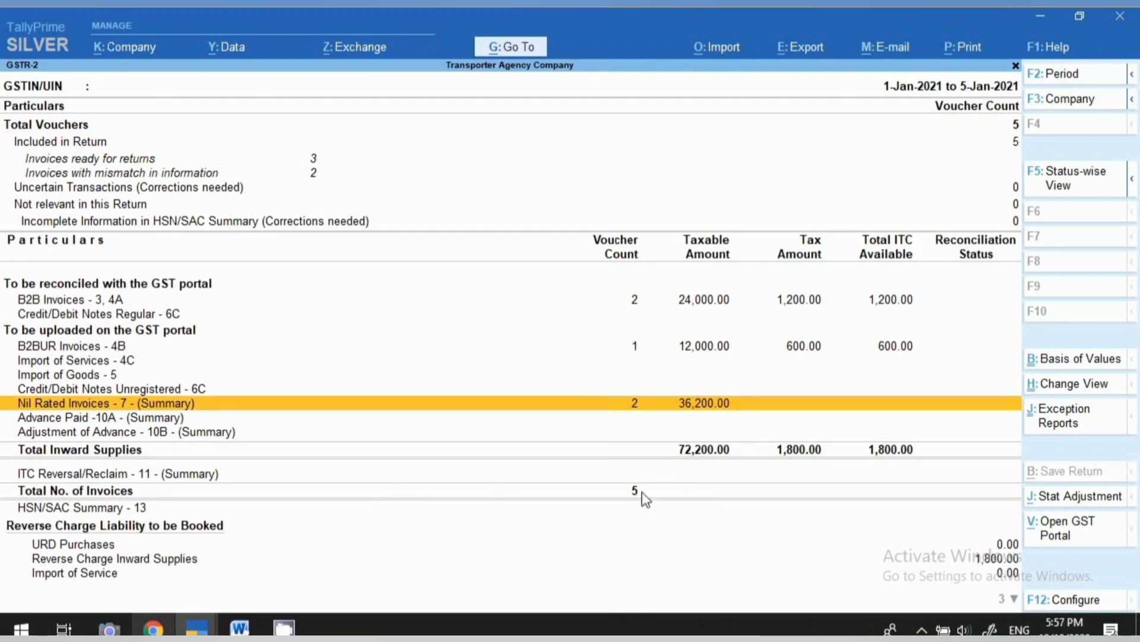
{"action": "key", "text": "Return"}
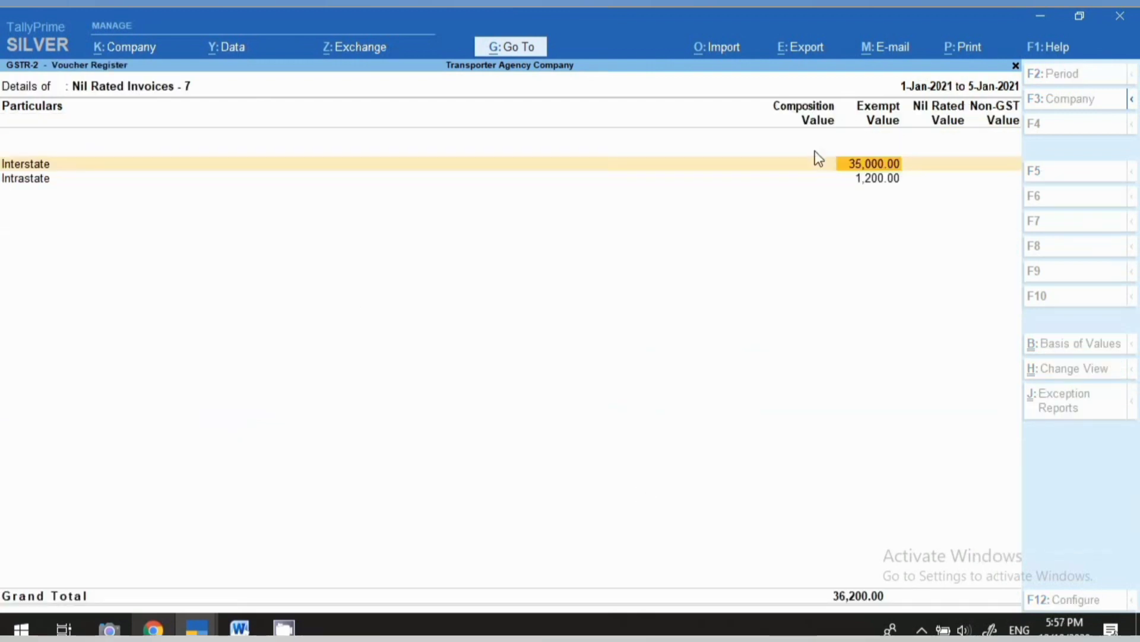
{"action": "left_click", "coordinate": [897, 160]}
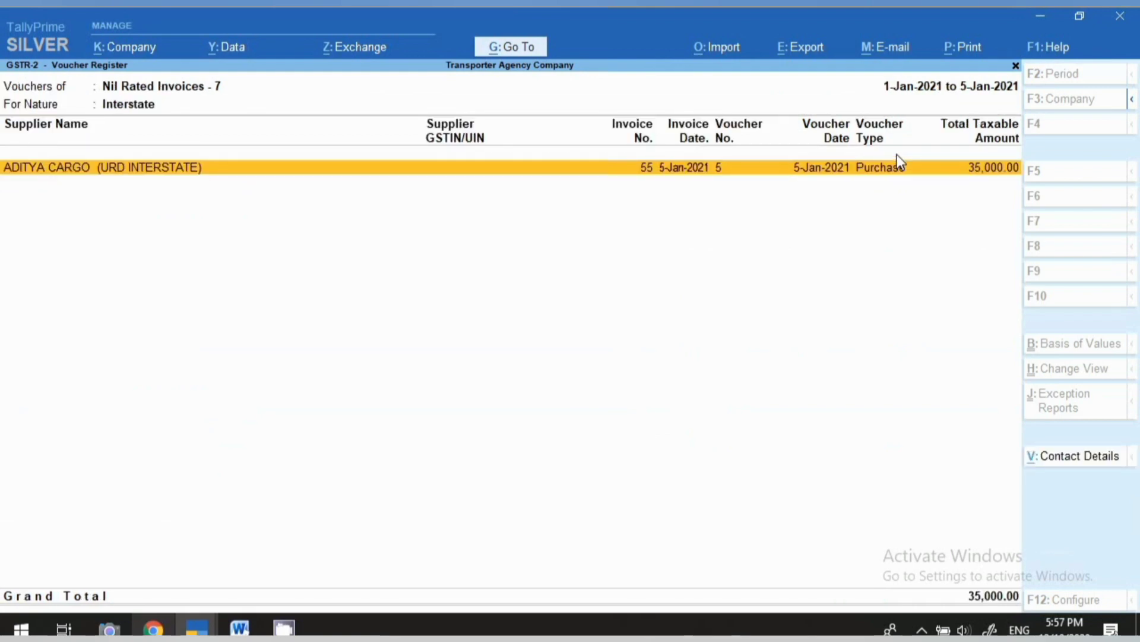
{"action": "left_click", "coordinate": [897, 159]}
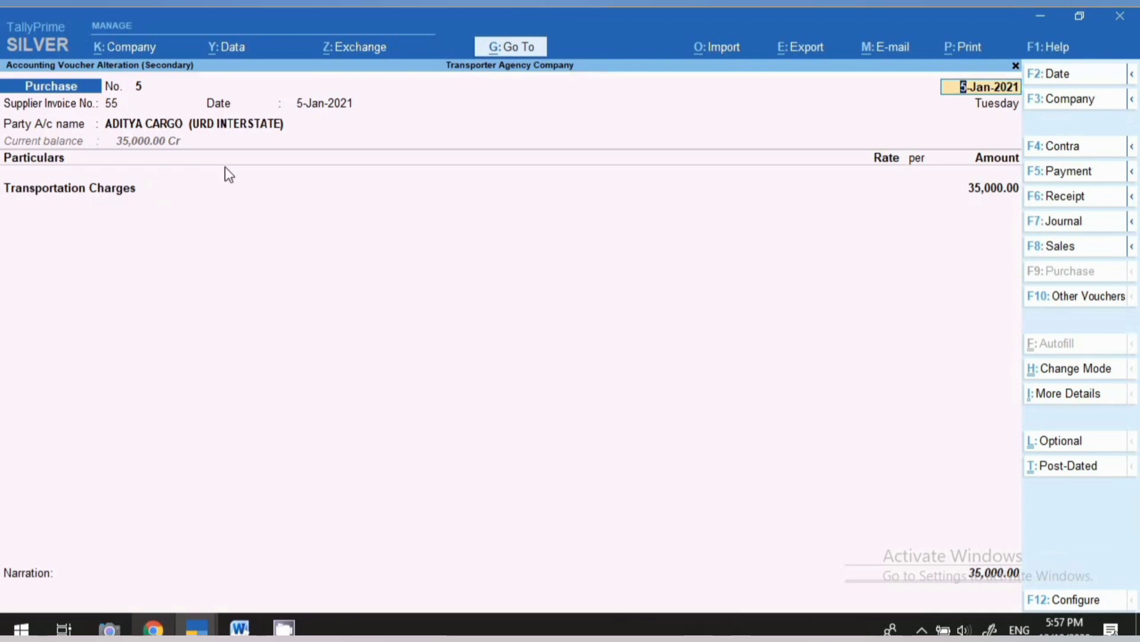
{"action": "key", "text": "Escape"}
{"action": "key", "text": "y"}
{"action": "key", "text": "Escape"}
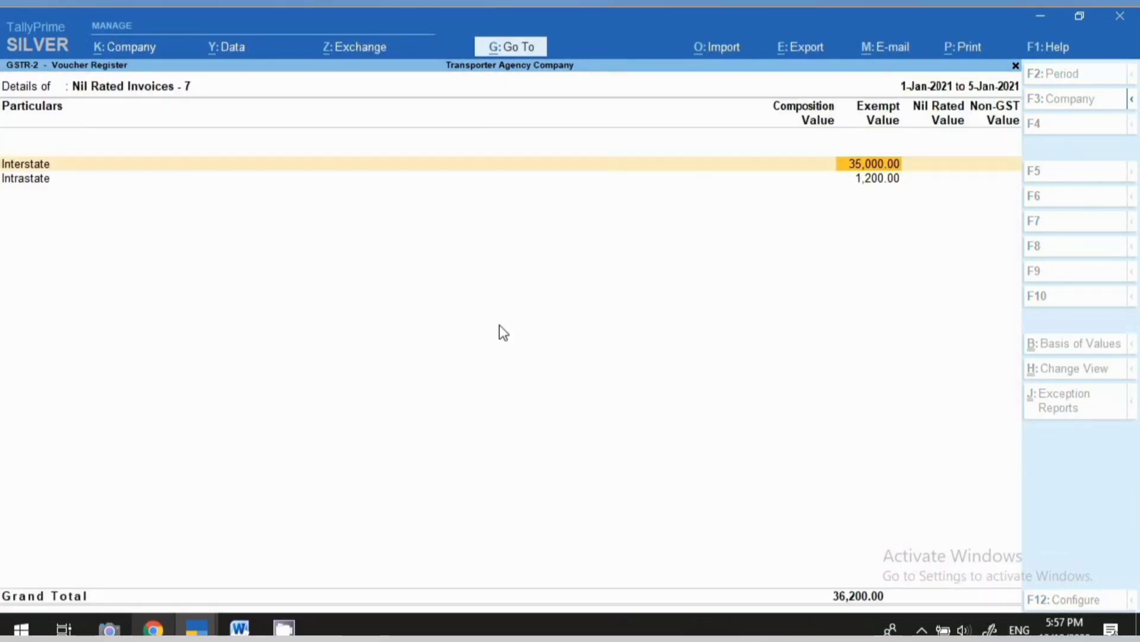
{"action": "key", "text": "Escape"}
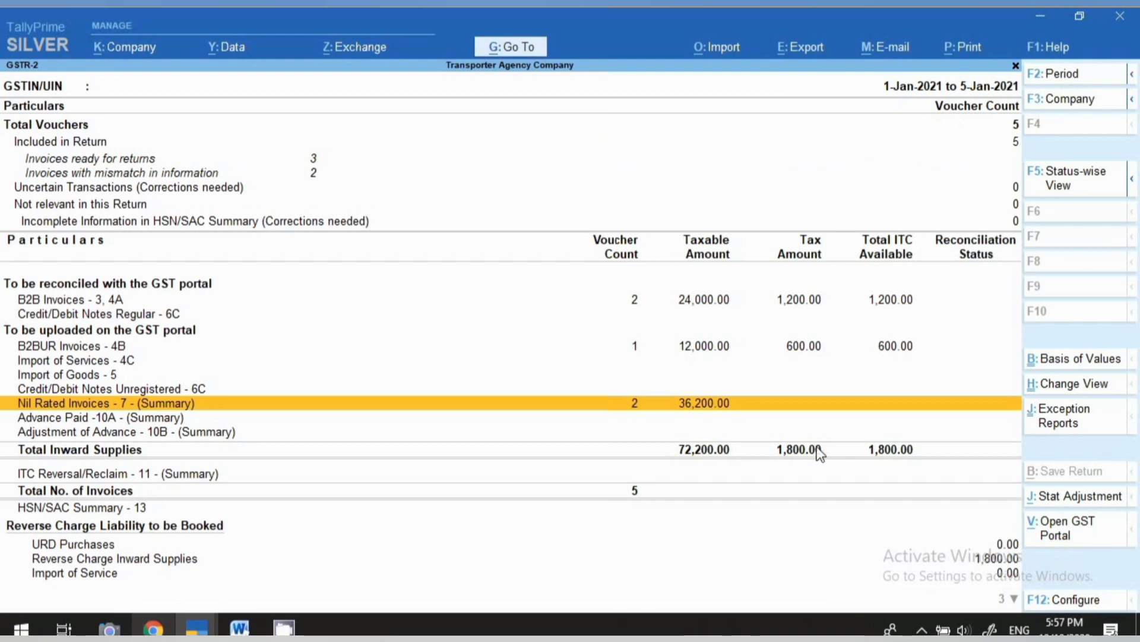
Step: Examine the Reverse Charge Inward Supplies vouchers and tax liability summary against the GSTR-2 invoice lines
{"action": "left_click", "coordinate": [205, 558]}
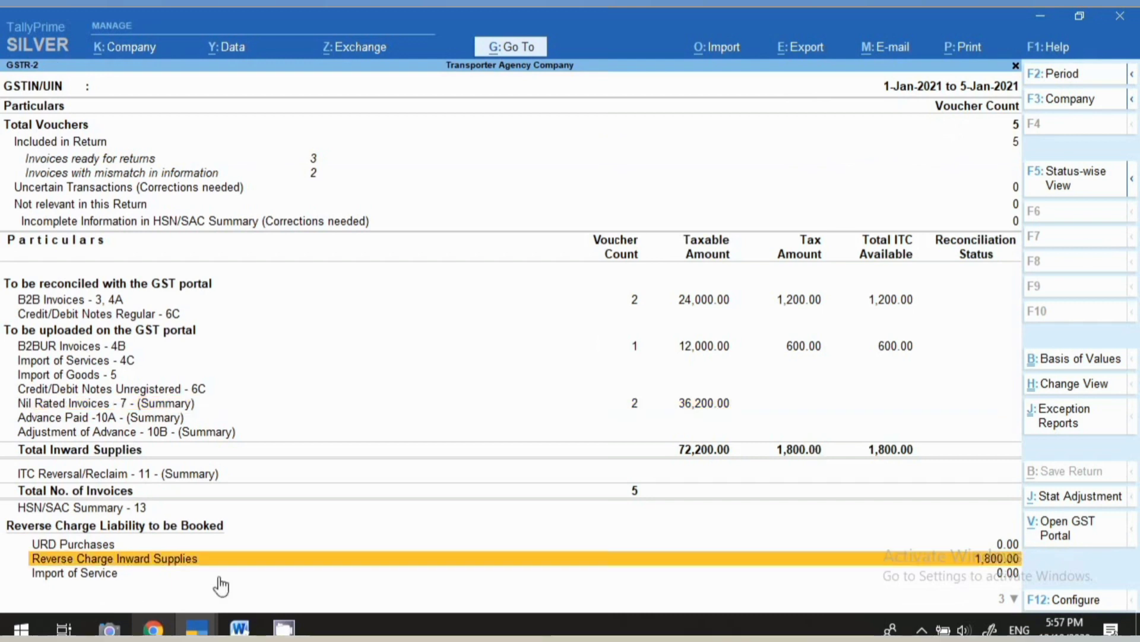
{"action": "left_click", "coordinate": [697, 409]}
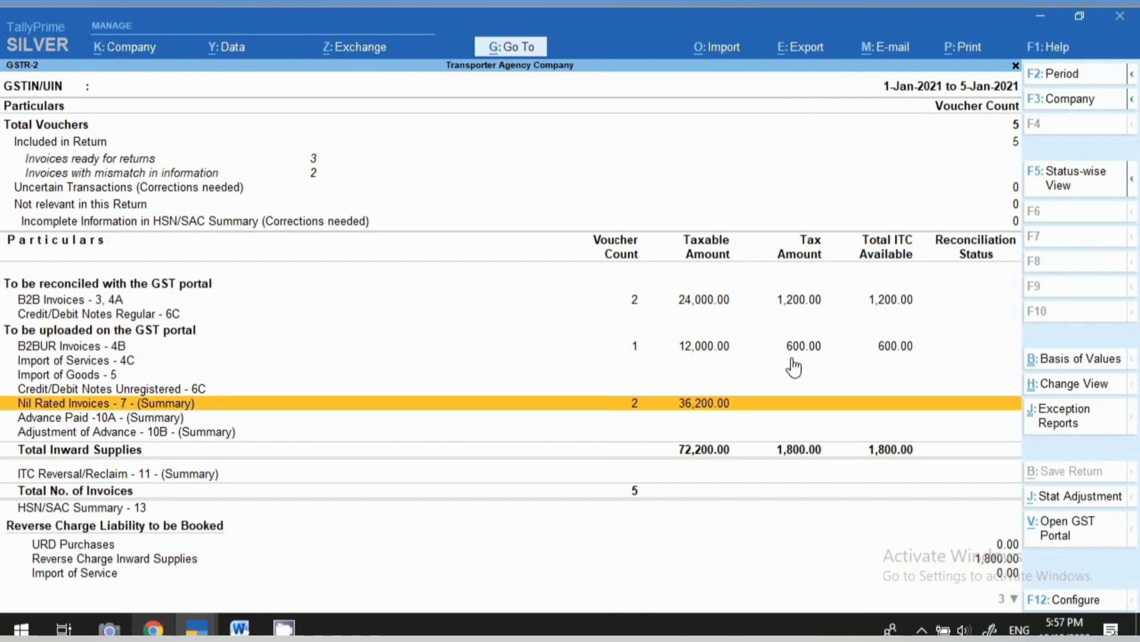
{"action": "left_click", "coordinate": [153, 559]}
{"action": "key", "text": "Return"}
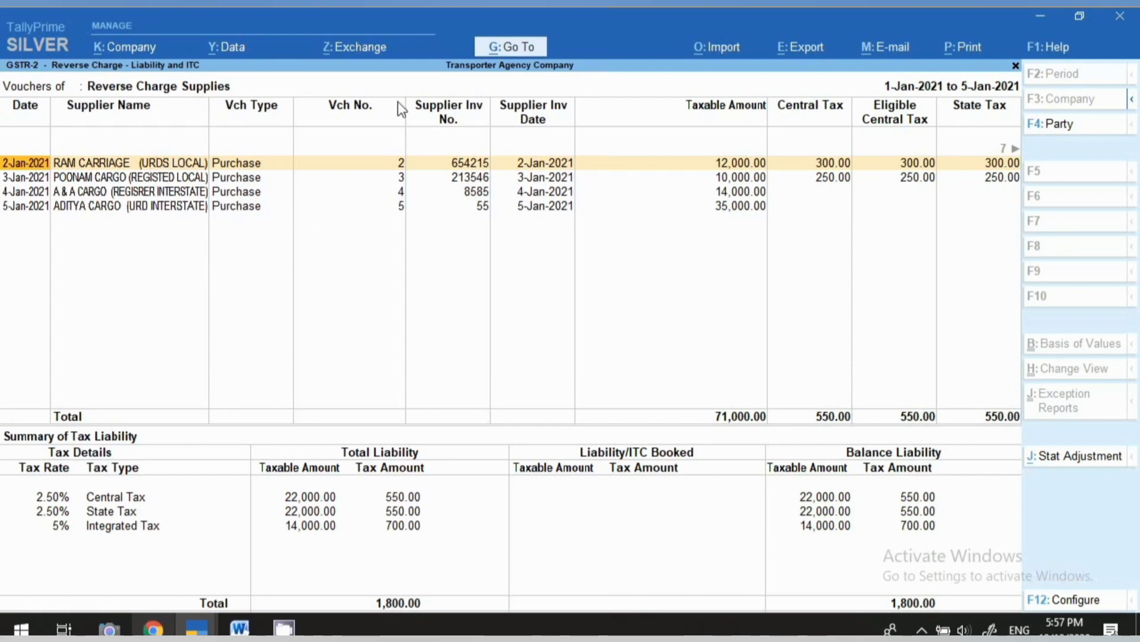
{"action": "key", "text": "Escape"}
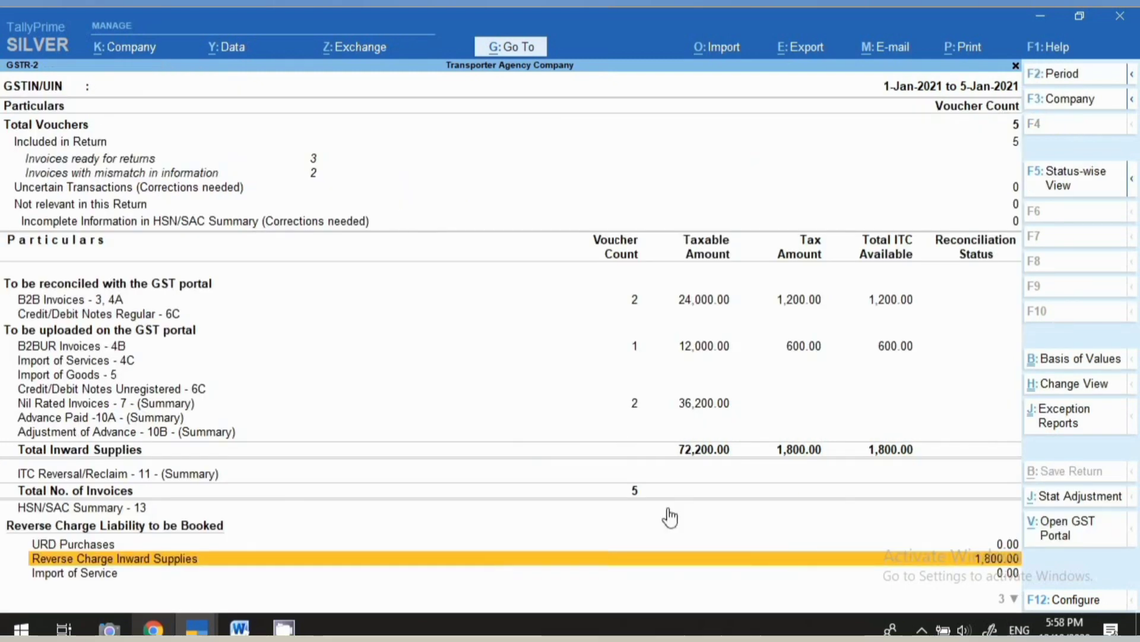
{"action": "left_click", "coordinate": [788, 558]}
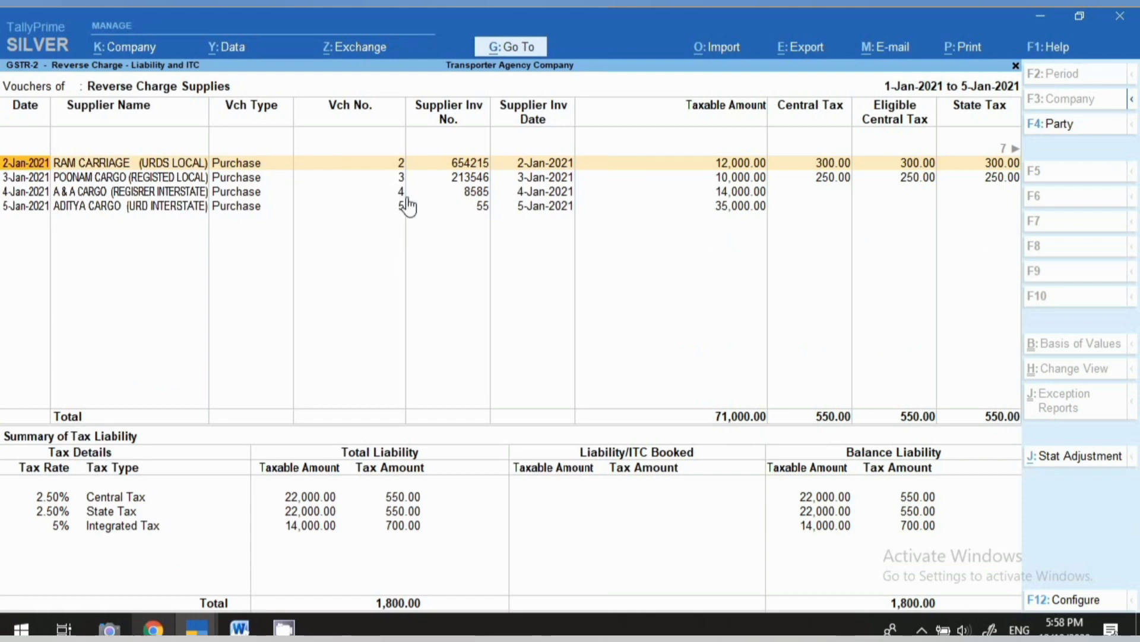
{"action": "key", "text": "Escape"}
Step: Return to the purchase voucher register and check the RAM CARRIAGE (URDS LOCAL) voucher of 1-Jan-2021, leaving it without saving
{"action": "key", "text": "Up"}
{"action": "key", "text": "Up"}
{"action": "key", "text": "Up"}
{"action": "key", "text": "Up"}
{"action": "key", "text": "Up"}
{"action": "key", "text": "Up"}
{"action": "key", "text": "Up"}
{"action": "key", "text": "Up"}
{"action": "key", "text": "Up"}
{"action": "key", "text": "Up"}
{"action": "key", "text": "Up"}
{"action": "key", "text": "Up"}
{"action": "key", "text": "Up"}
{"action": "key", "text": "Up"}
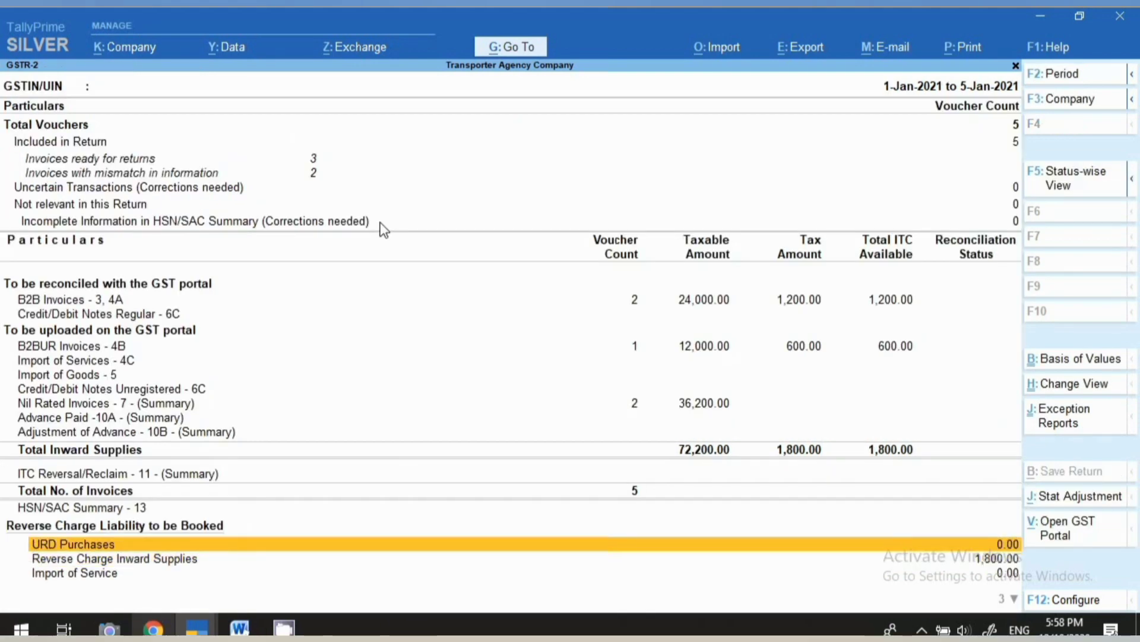
{"action": "key", "text": "Return"}
{"action": "key", "text": "Up"}
{"action": "key", "text": "Up"}
{"action": "key", "text": "Up"}
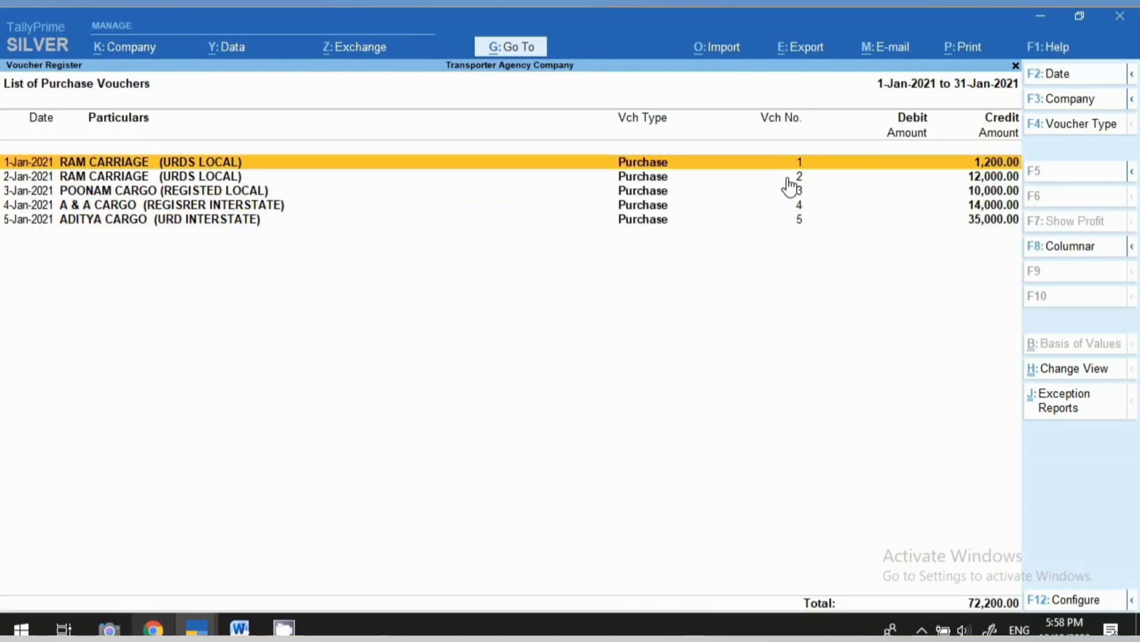
{"action": "key", "text": "Return"}
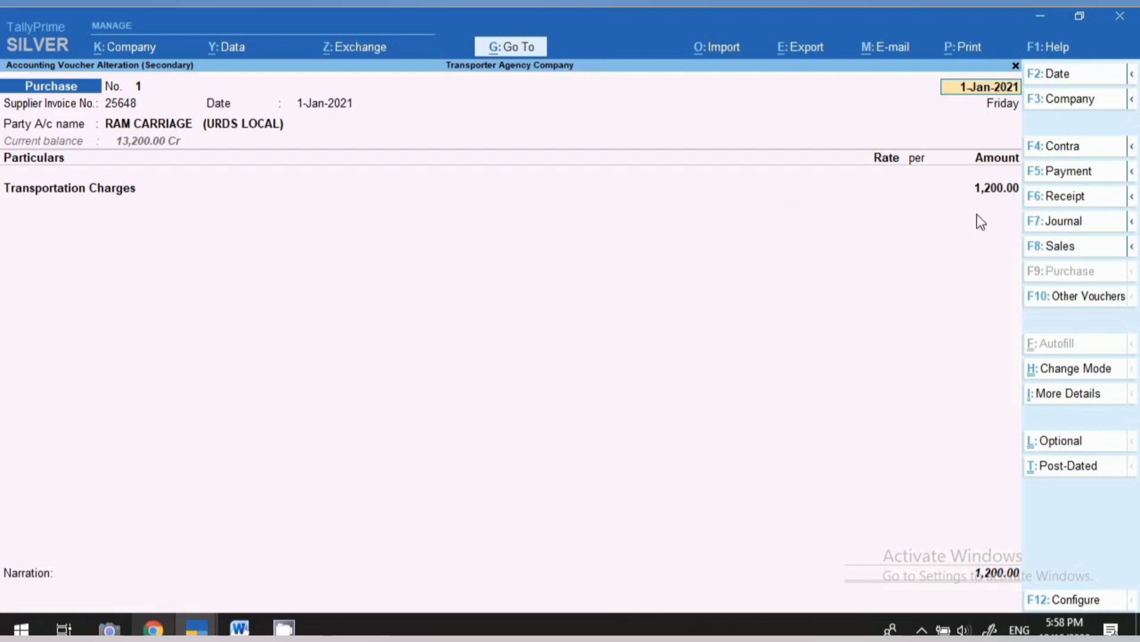
{"action": "key", "text": "BackSpace"}
{"action": "key", "text": "Escape"}
{"action": "key", "text": "y"}
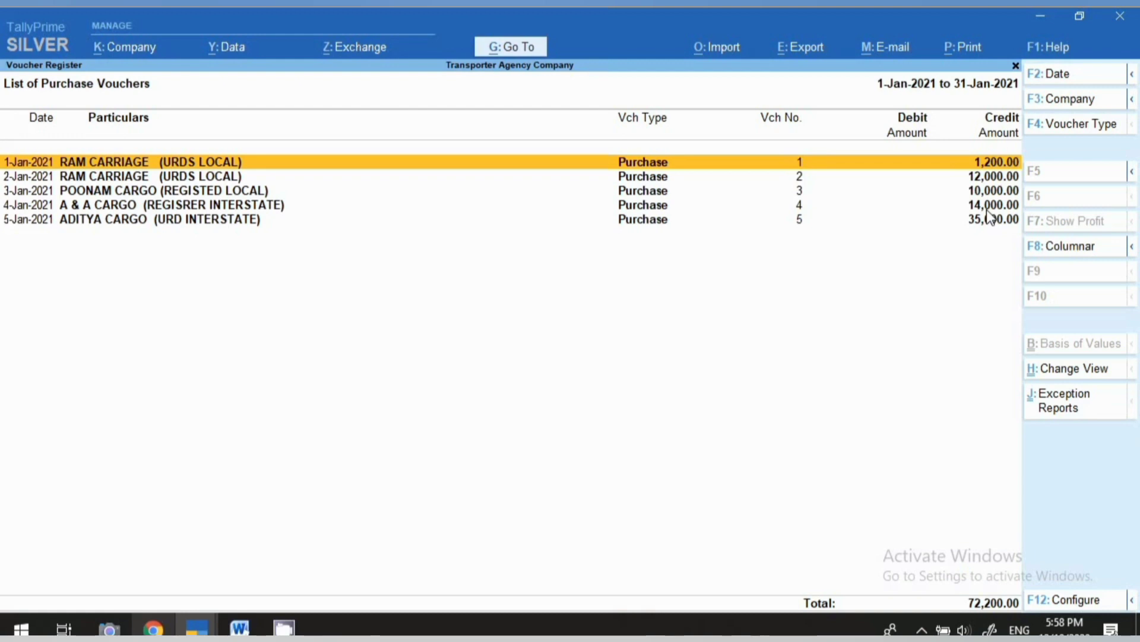
Step: Reopen GSTR-2 from the purchase voucher register and set the period to 1-1-2021 through 5-1-2021
{"action": "left_click", "coordinate": [527, 48]}
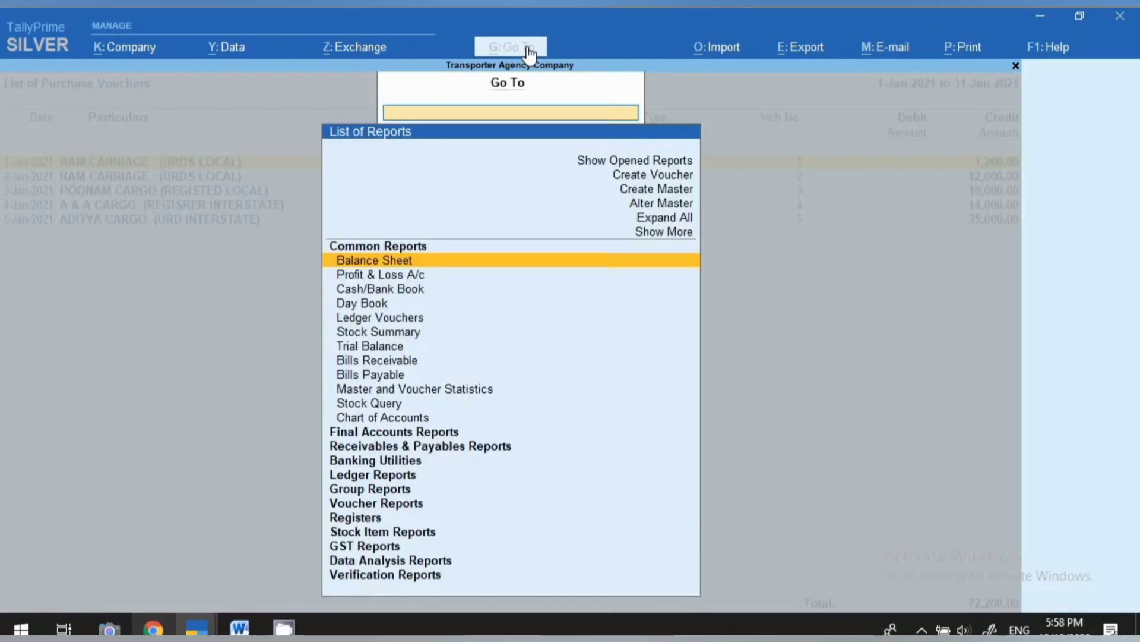
{"action": "type", "text": "Gst"}
{"action": "key", "text": "Down"}
{"action": "key", "text": "Down"}
{"action": "key", "text": "Down"}
{"action": "key", "text": "Return"}
{"action": "key", "text": "F2"}
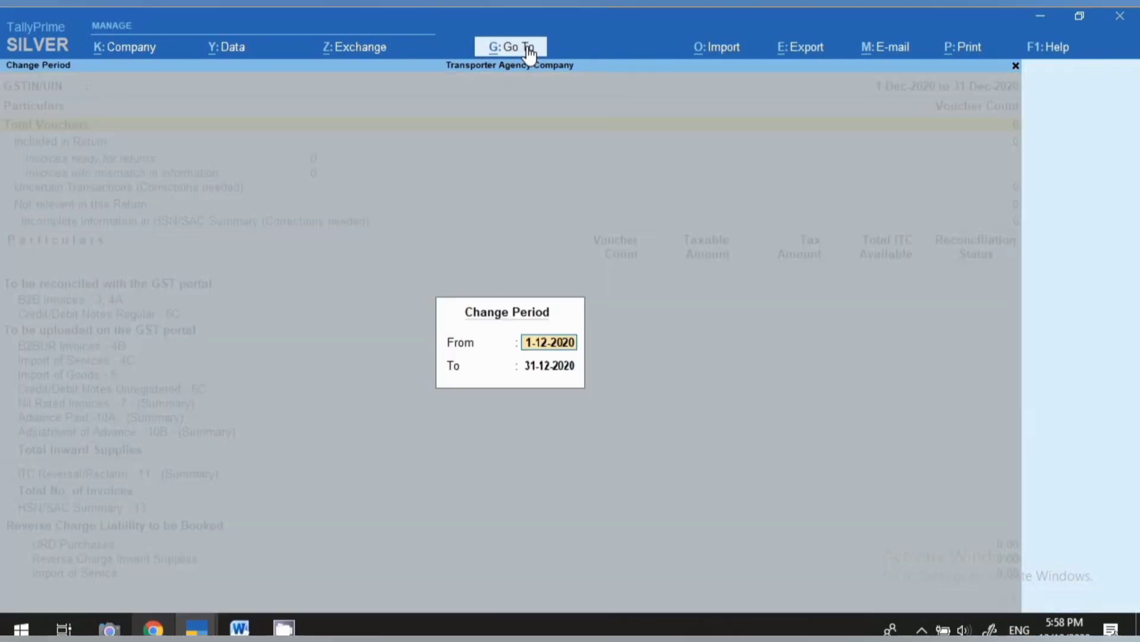
{"action": "type", "text": "1.1"}
{"action": "key", "text": "Return"}
{"action": "key", "text": "BackSpace"}
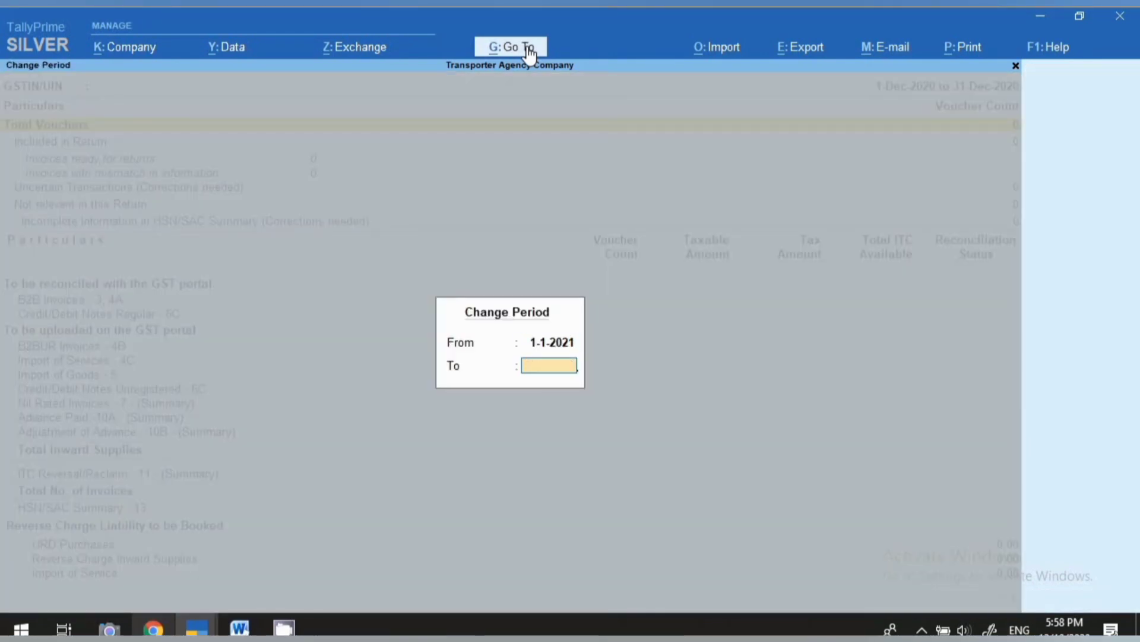
{"action": "type", "text": "5"}
{"action": "key", "text": "Return"}
Step: Open the Reverse Charge Inward Supplies details and examine the tax columns through to Total Eligible Tax
{"action": "key", "text": "Down"}
{"action": "key", "text": "Down"}
{"action": "key", "text": "Down"}
{"action": "key", "text": "Down"}
{"action": "key", "text": "Down"}
{"action": "key", "text": "Down"}
{"action": "key", "text": "Down"}
{"action": "key", "text": "Down"}
{"action": "key", "text": "Down"}
{"action": "key", "text": "Down"}
{"action": "key", "text": "Down"}
{"action": "key", "text": "Down"}
{"action": "key", "text": "Down"}
{"action": "key", "text": "Down"}
{"action": "key", "text": "Down"}
{"action": "key", "text": "Down"}
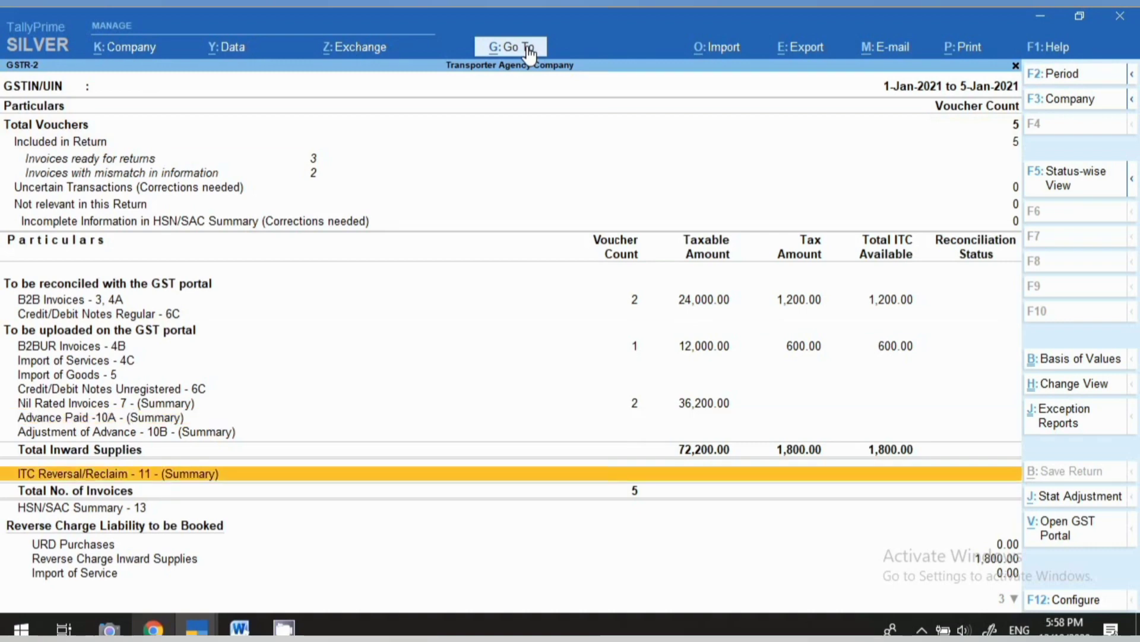
{"action": "key", "text": "Return"}
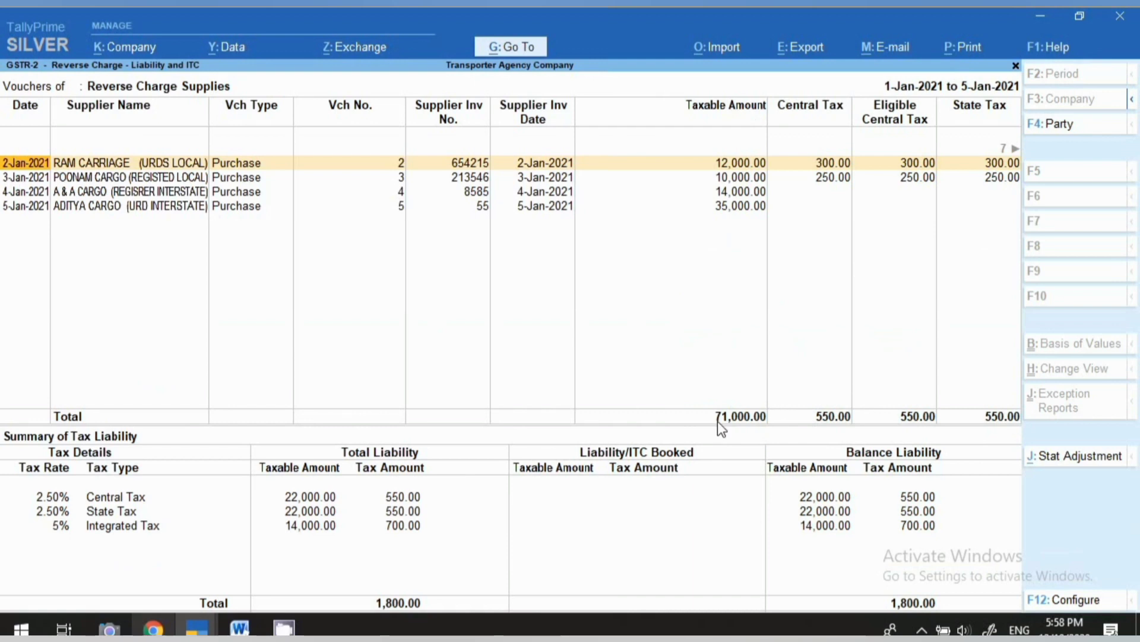
{"action": "key", "text": "Right"}
{"action": "key", "text": "Right"}
{"action": "key", "text": "Right"}
{"action": "key", "text": "Right"}
{"action": "key", "text": "Right"}
{"action": "key", "text": "Right"}
{"action": "key", "text": "Right"}
{"action": "key", "text": "Right"}
{"action": "key", "text": "Right"}
{"action": "key", "text": "Right"}
{"action": "key", "text": "Right"}
{"action": "key", "text": "Right"}
{"action": "key", "text": "Right"}
{"action": "key", "text": "Right"}
{"action": "key", "text": "Right"}
{"action": "key", "text": "Right"}
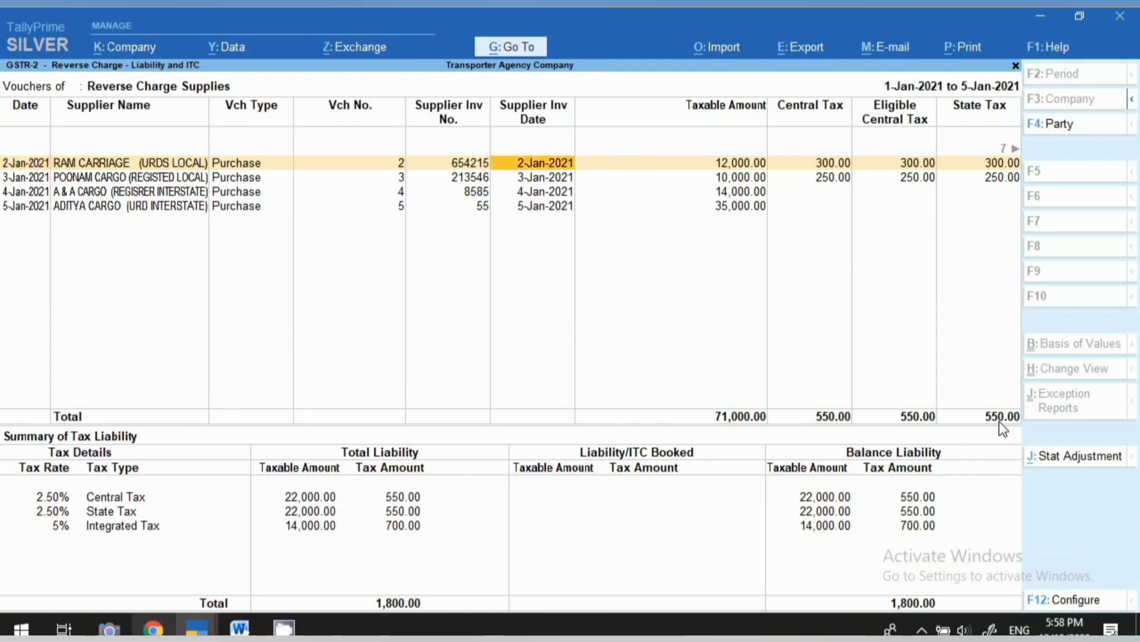
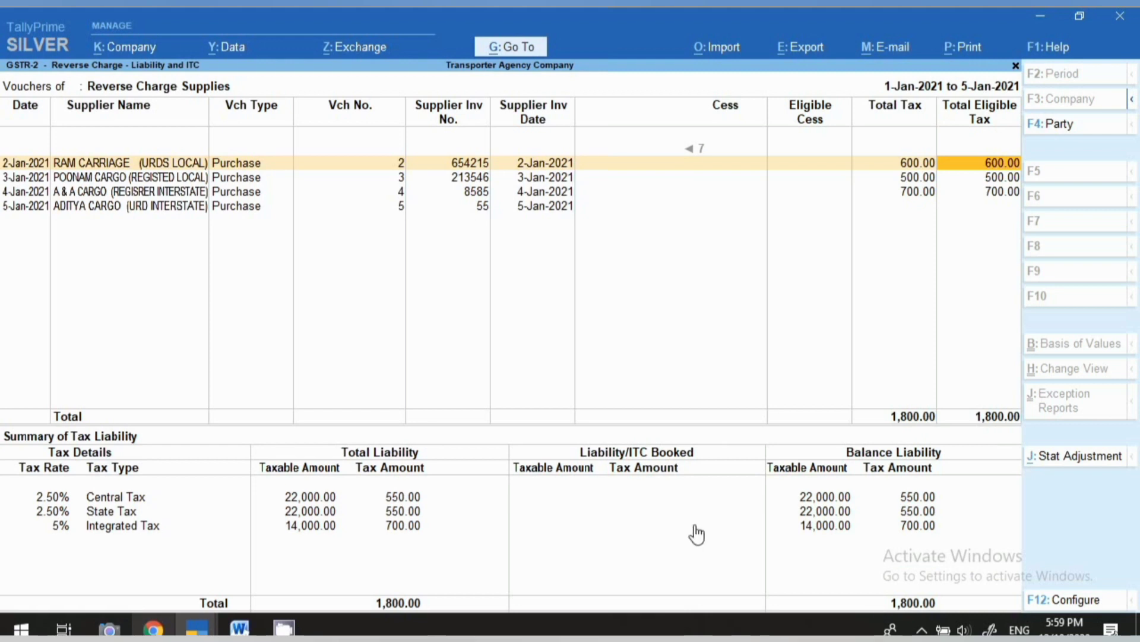
Step: Start a GST stat adjustment journal with Increase of Tax Liability for Purchase under reverse charge
{"action": "left_click", "coordinate": [1067, 464]}
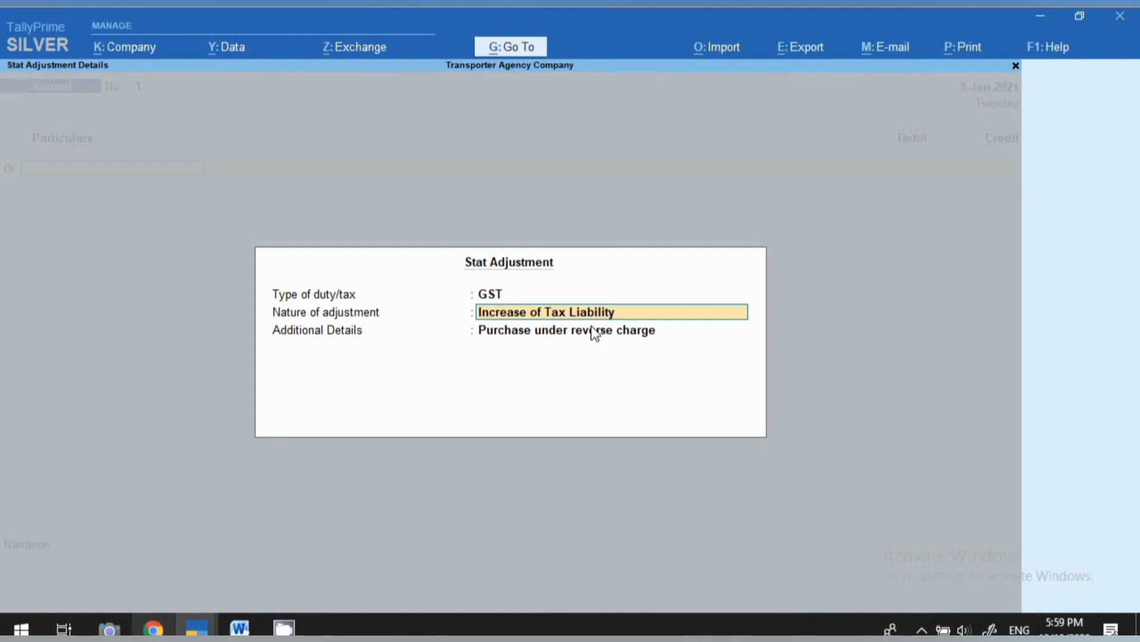
{"action": "key", "text": "Return"}
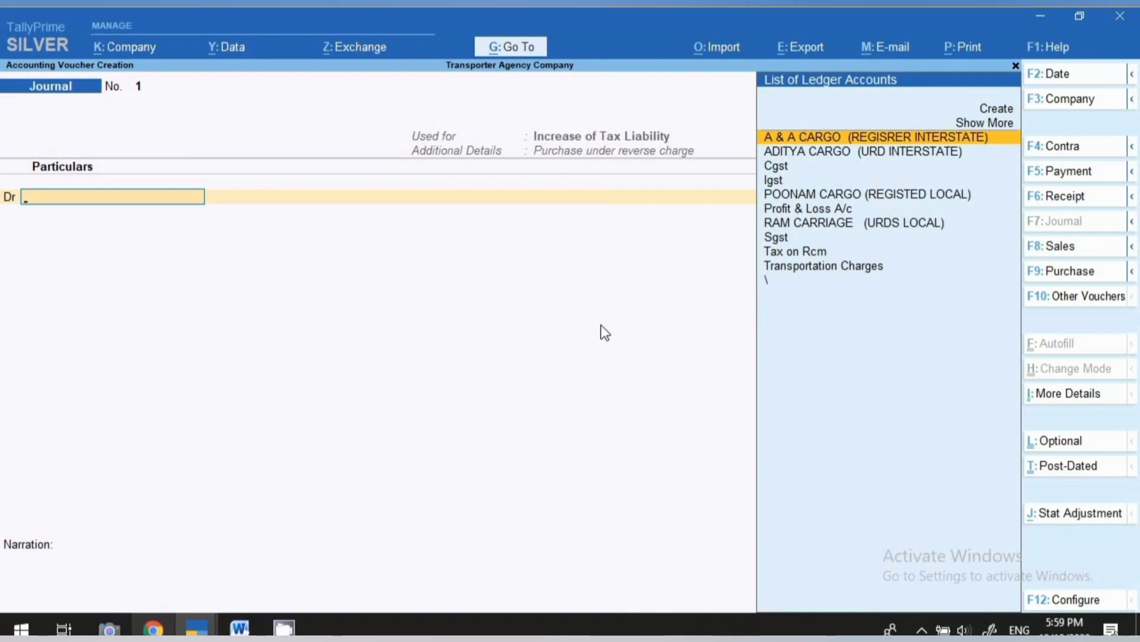
{"action": "key", "text": "F2"}
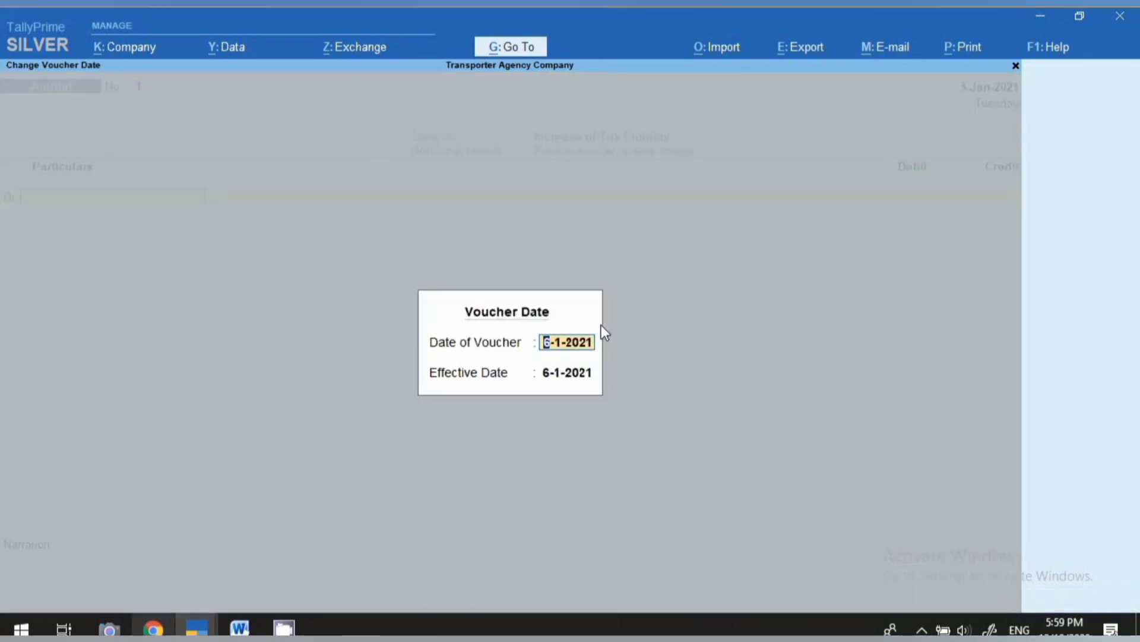
{"action": "key", "text": "Escape"}
{"action": "key", "text": "Escape"}
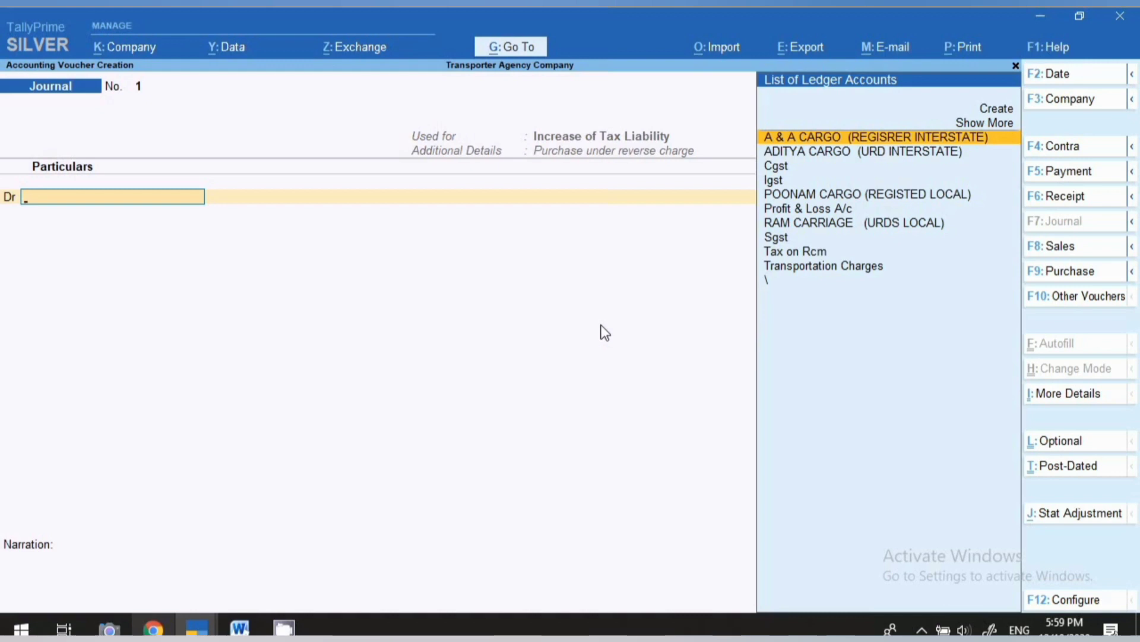
Step: Select Tax on Rcm as the debit ledger in the stat adjustment journal
{"action": "type", "text": "T"}
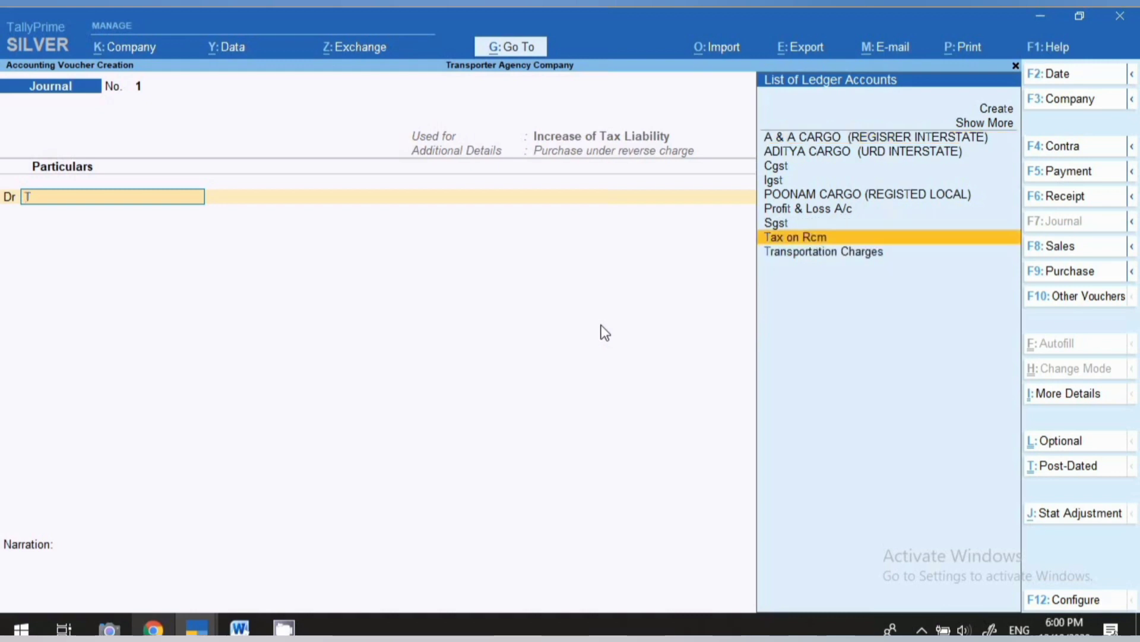
{"action": "key", "text": "Return"}
{"action": "key", "text": "BackSpace"}
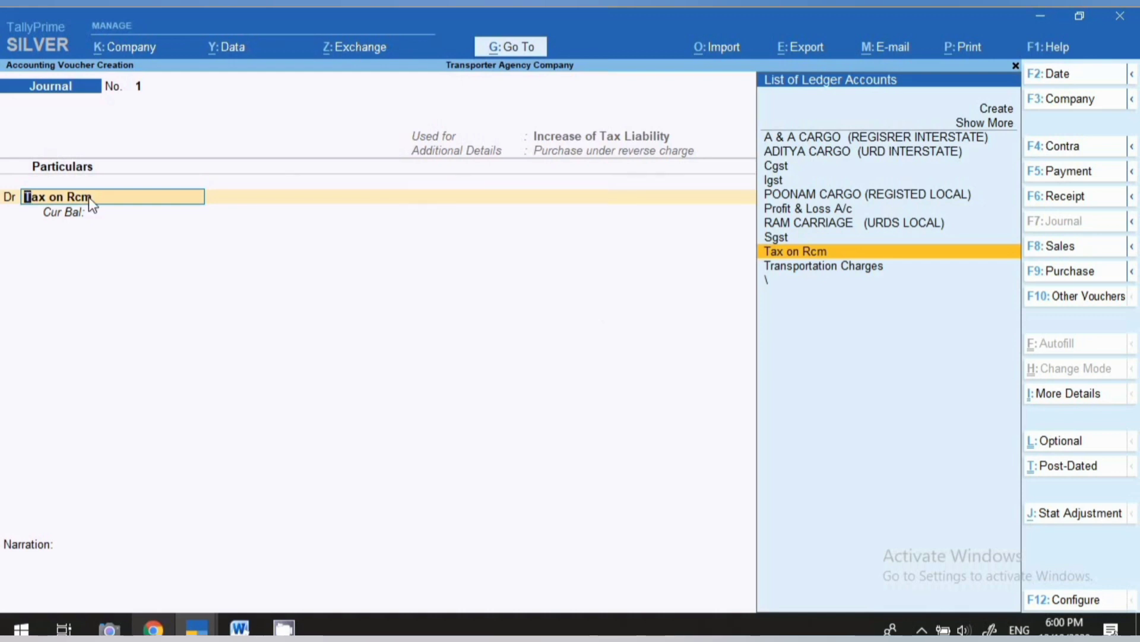
Step: Open the Tax on Rcm ledger master from the journal, review its Current Assets group and details, and quit without saving
{"action": "key", "text": "ctrl+Return"}
{"action": "key", "text": "Return"}
{"action": "key", "text": "Return"}
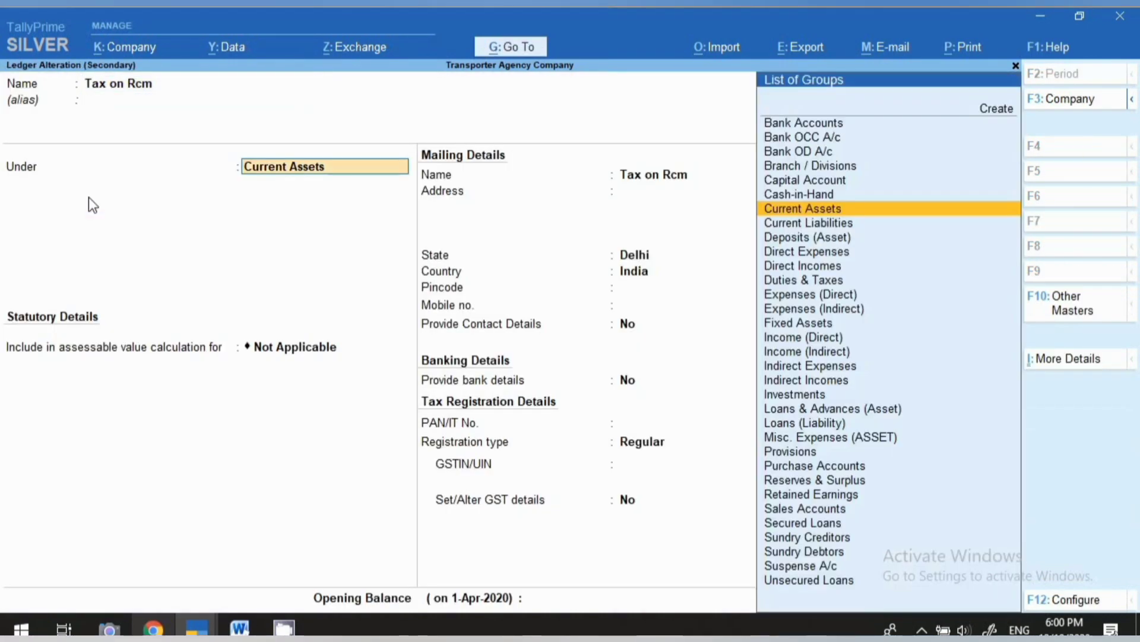
{"action": "key", "text": "Return"}
{"action": "key", "text": "Return"}
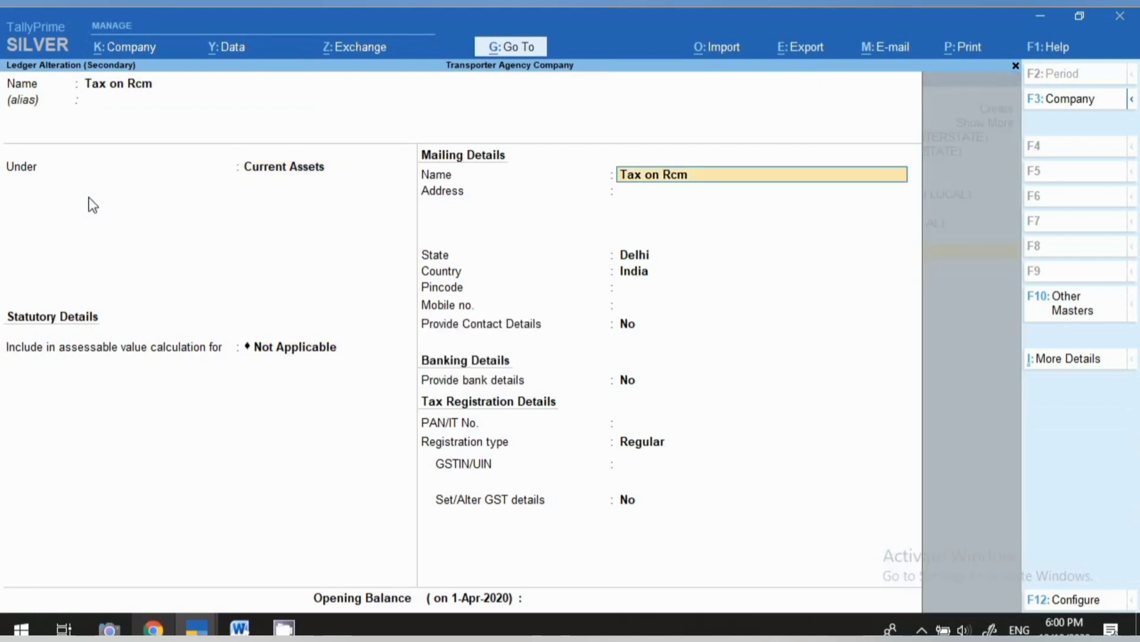
{"action": "key", "text": "Return"}
{"action": "key", "text": "Return"}
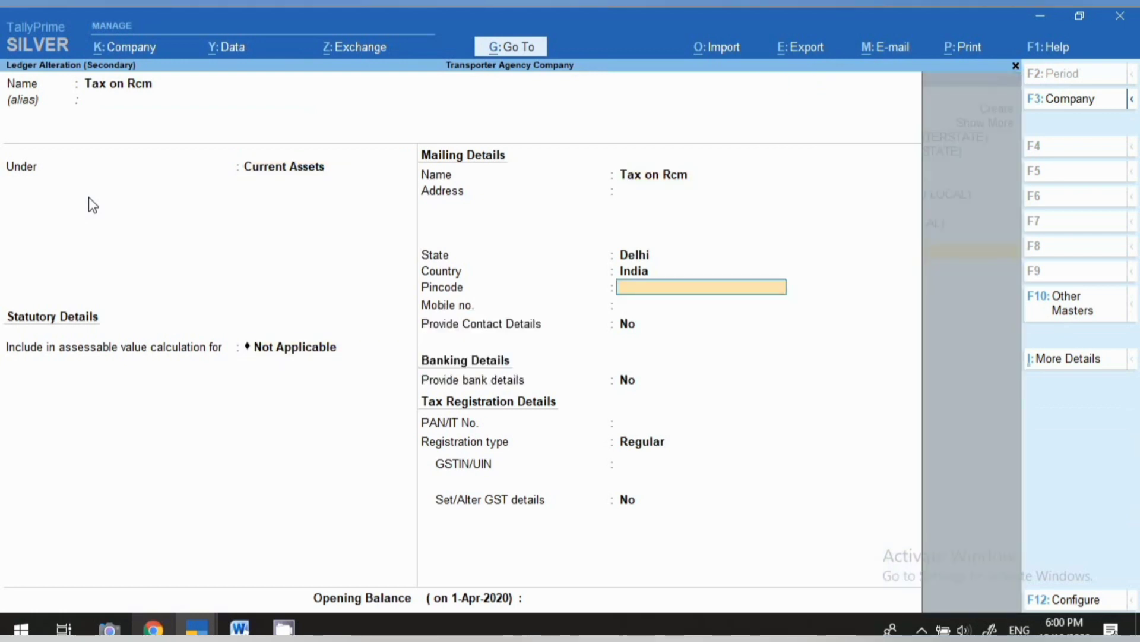
{"action": "key", "text": "Escape"}
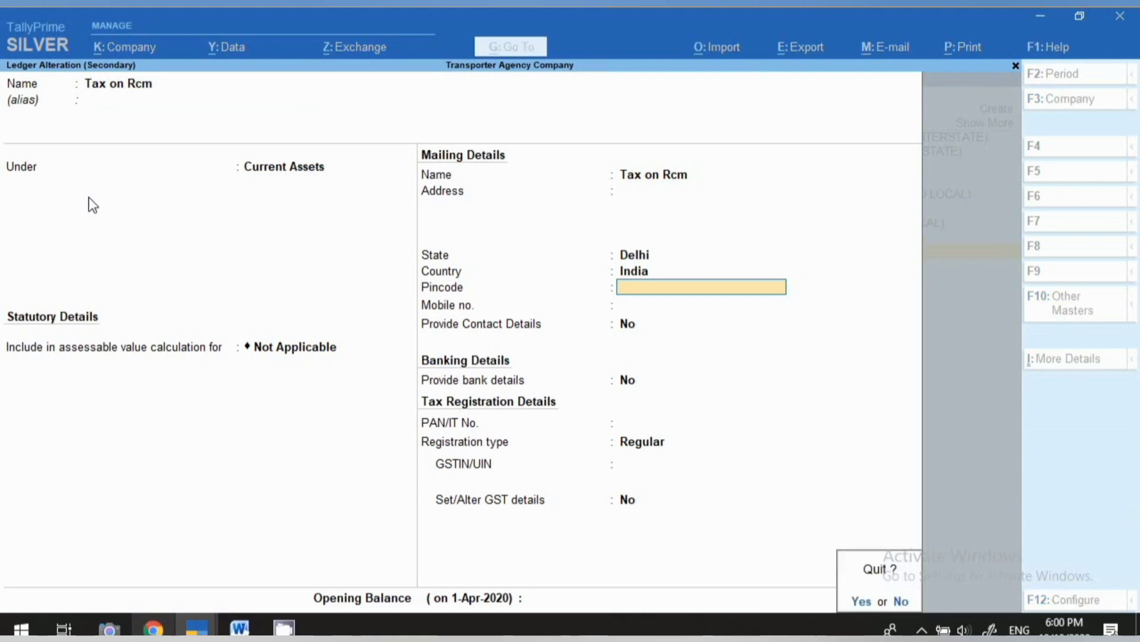
{"action": "key", "text": "y"}
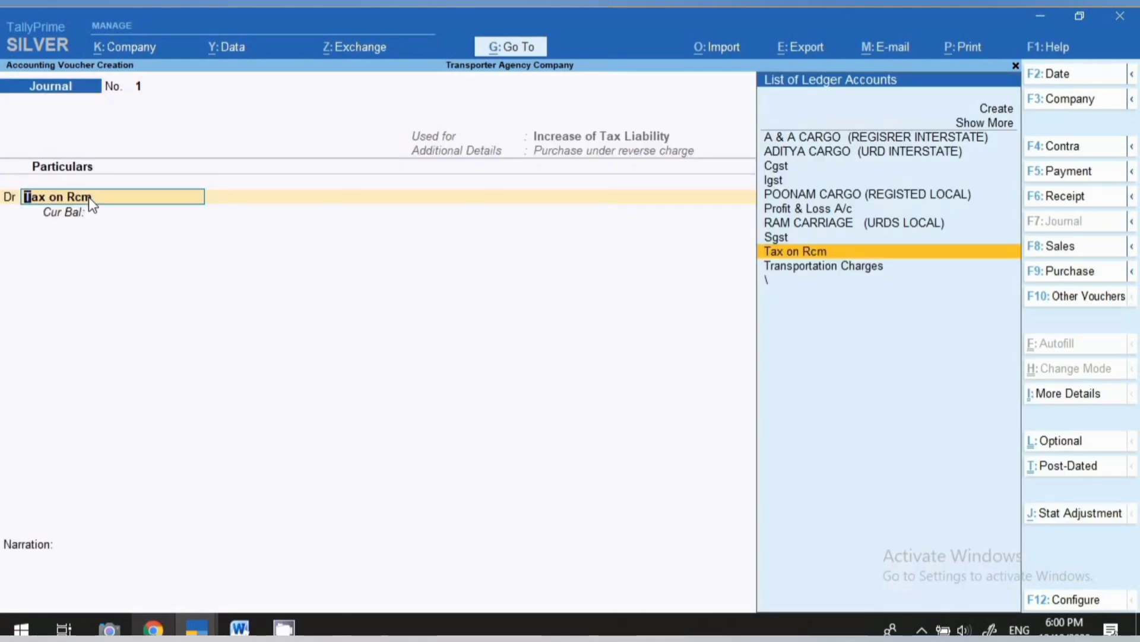
Step: Debit the Tax on Rcm ledger with 1,800 in the stat adjustment journal
{"action": "key", "text": "Return"}
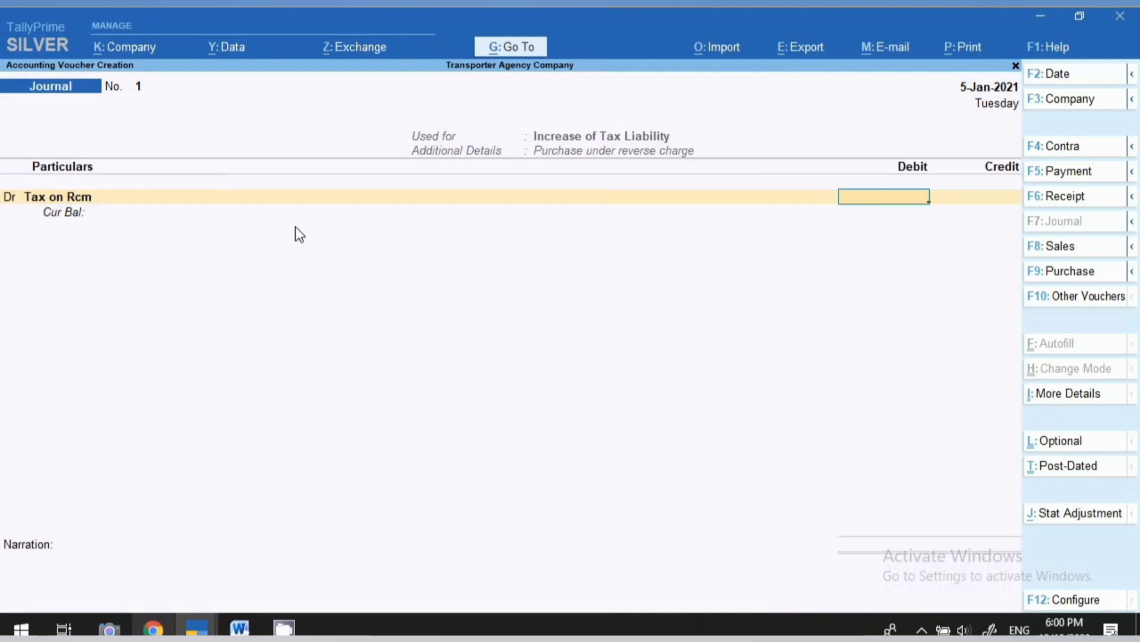
{"action": "type", "text": "1800"}
{"action": "key", "text": "Return"}
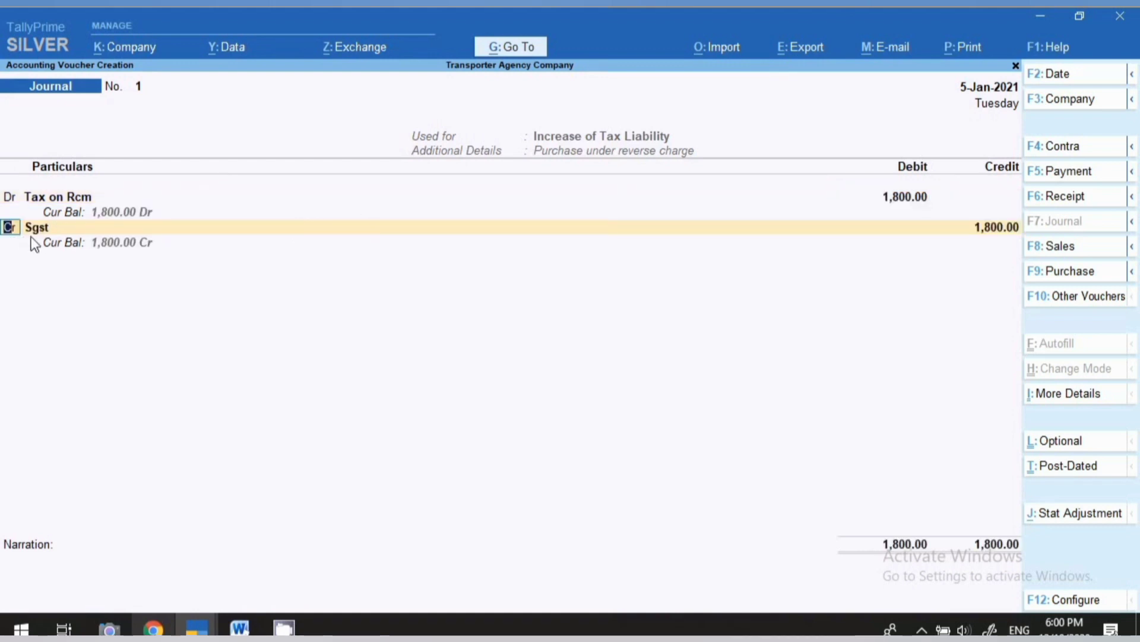
Step: Credit Igst with 700 in the journal, using a 5% rate on a taxable value of 14,000
{"action": "key", "text": "Return"}
{"action": "type", "text": "Igst"}
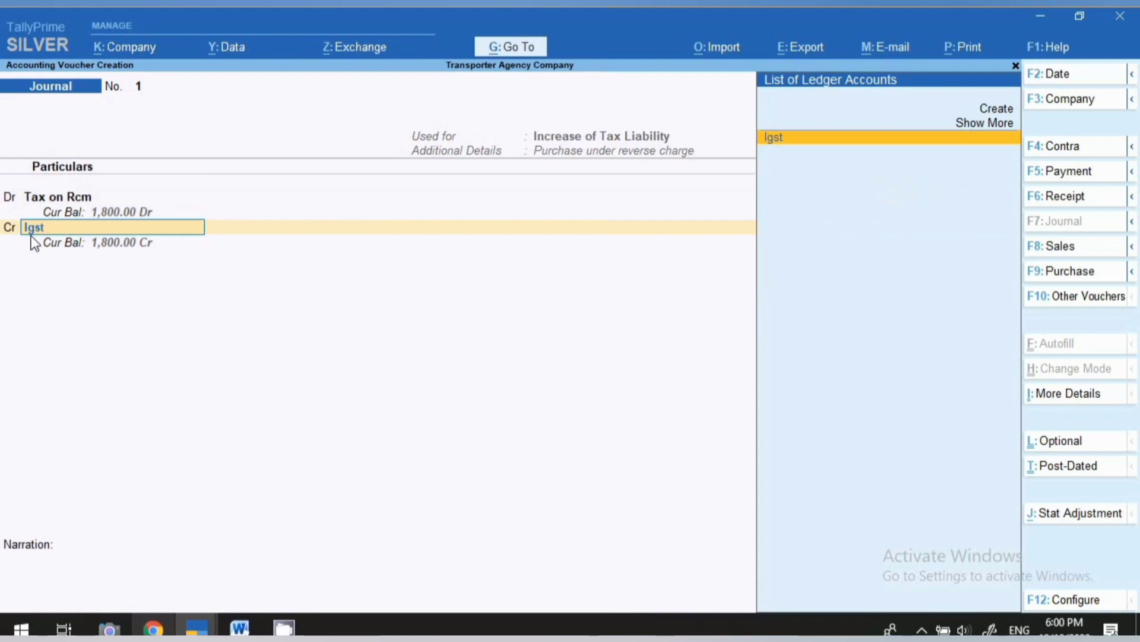
{"action": "key", "text": "Return"}
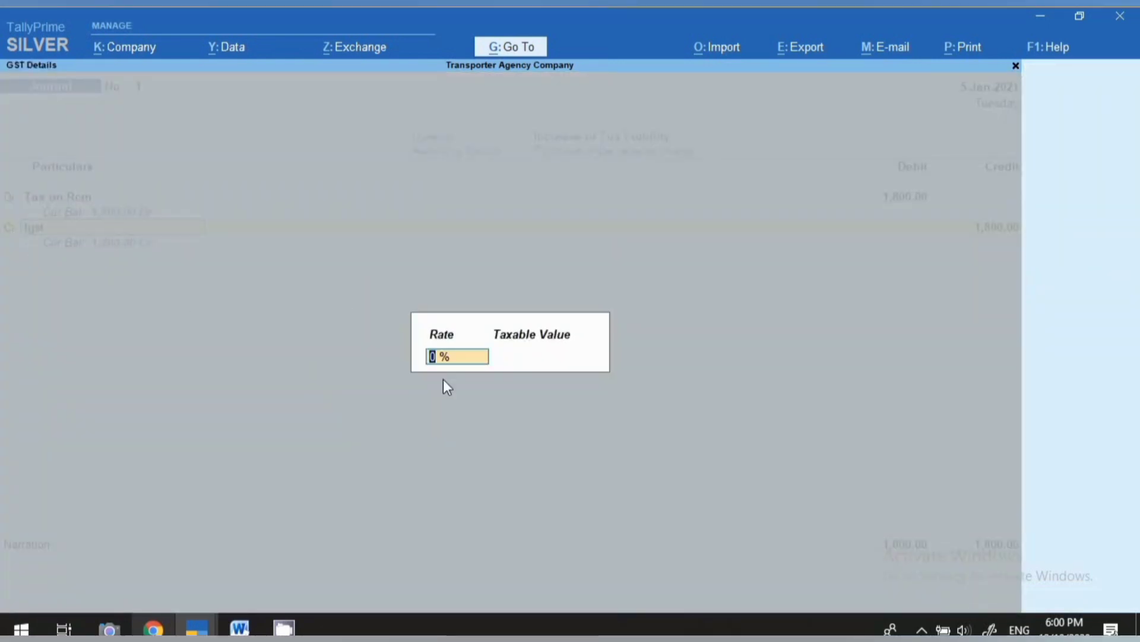
{"action": "type", "text": "5"}
{"action": "key", "text": "Return"}
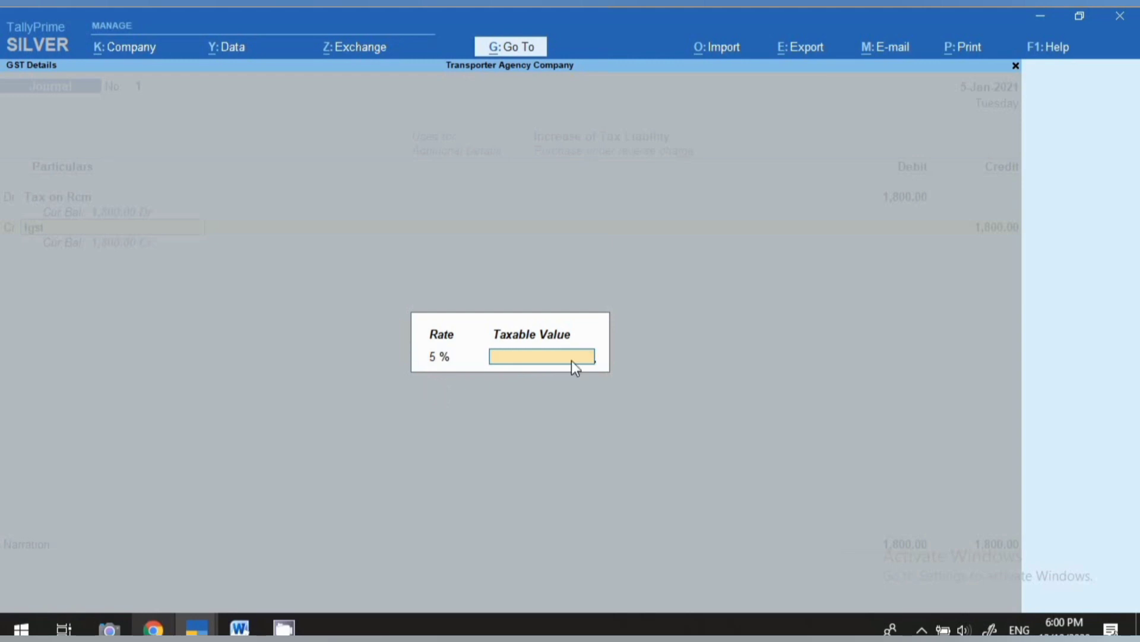
{"action": "type", "text": "14000"}
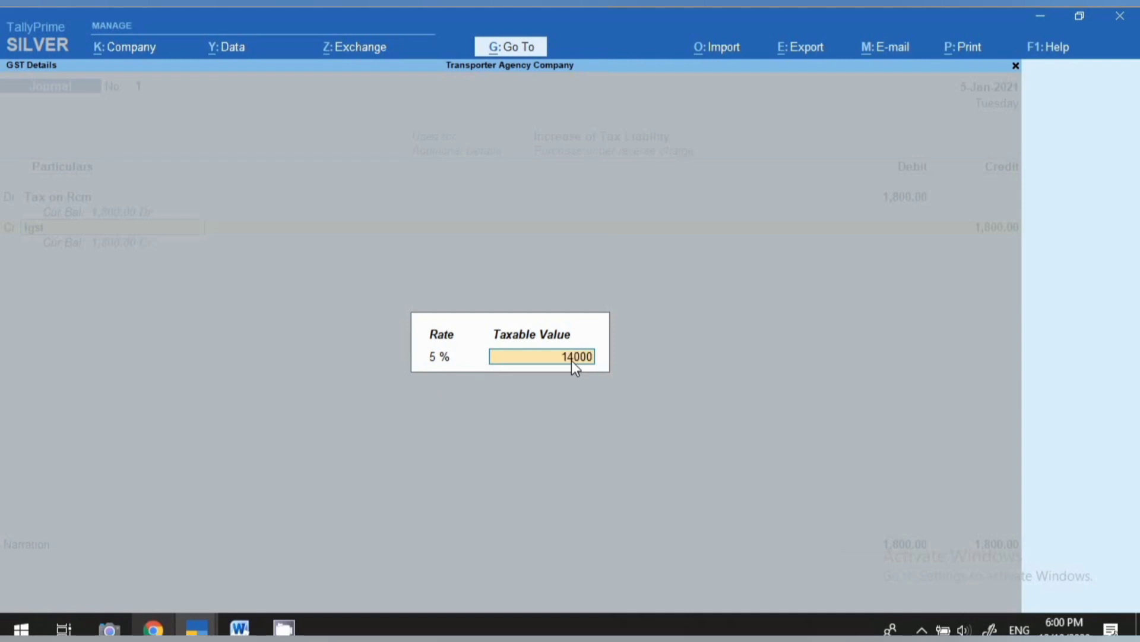
{"action": "key", "text": "Return"}
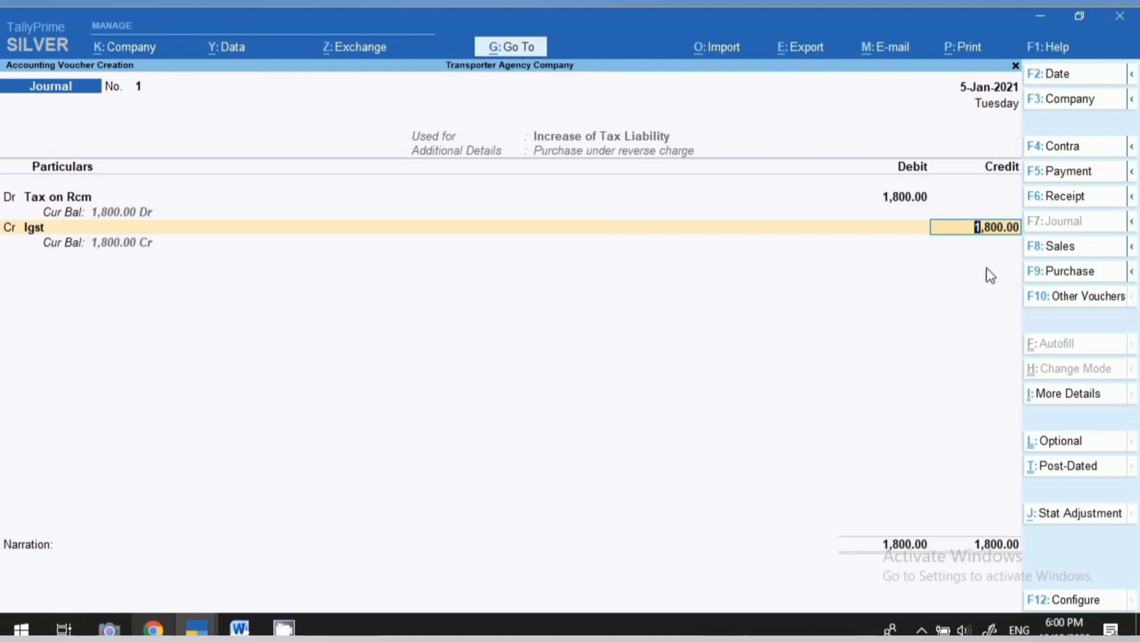
{"action": "type", "text": "700"}
{"action": "key", "text": "Return"}
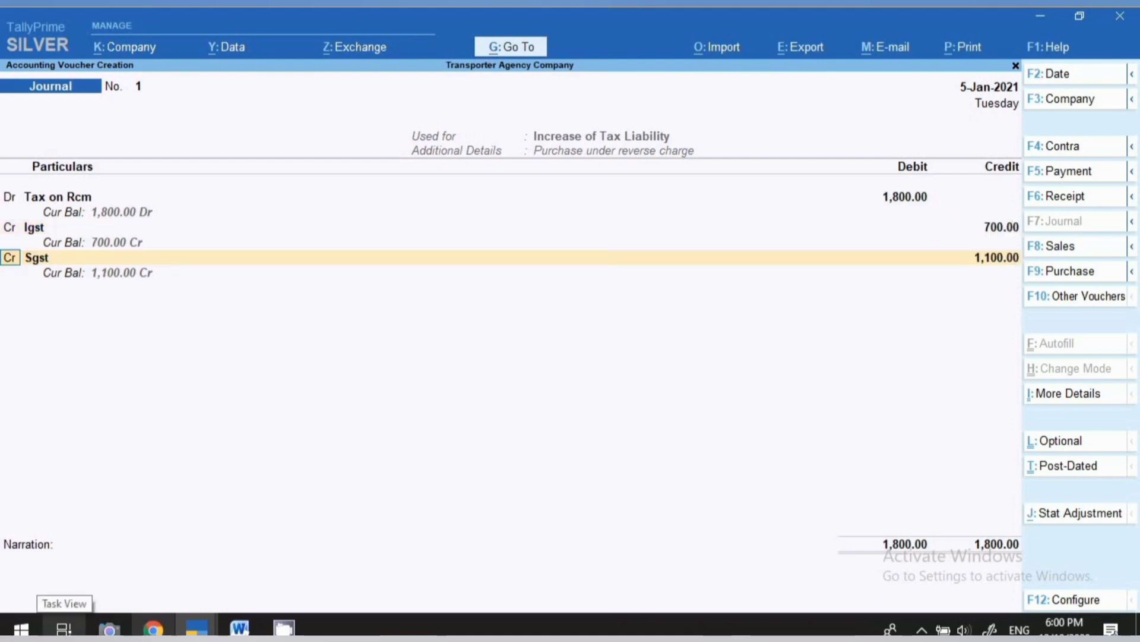
Step: Credit Sgst with 550 in the journal, using a 2.5% rate on a taxable value of 22,000
{"action": "key", "text": "Return"}
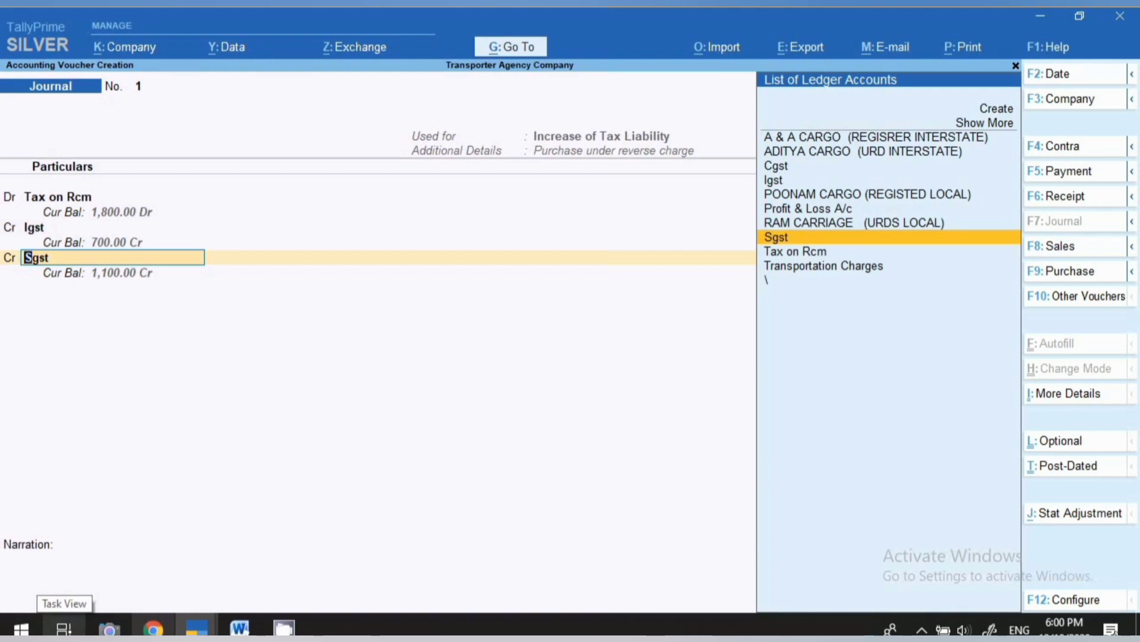
{"action": "key", "text": "Return"}
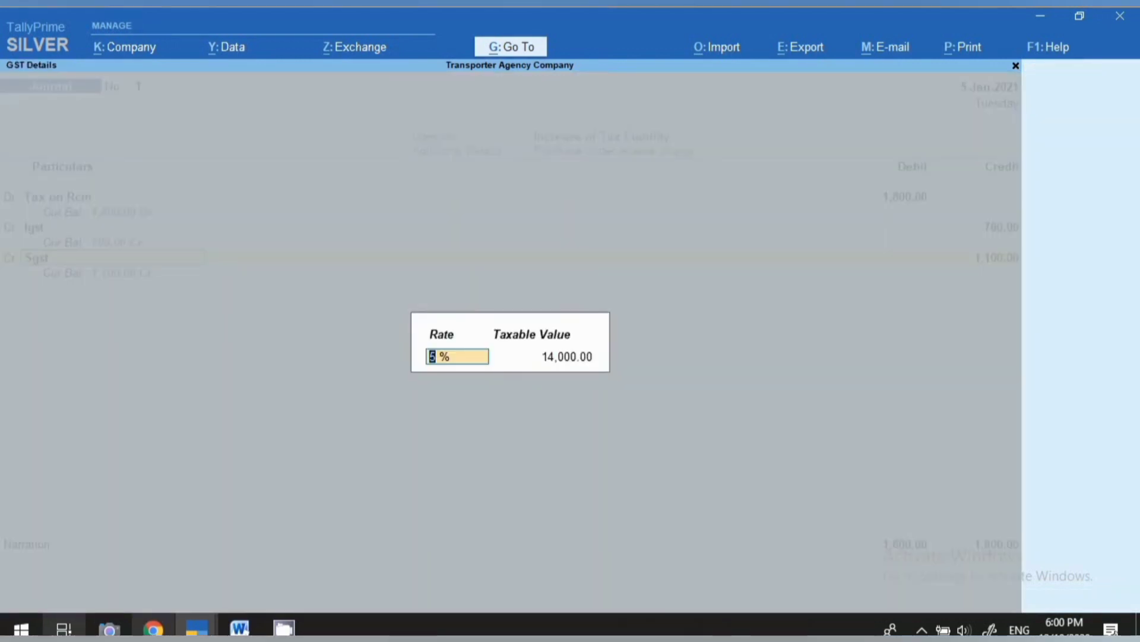
{"action": "type", "text": "2.5"}
{"action": "key", "text": "Return"}
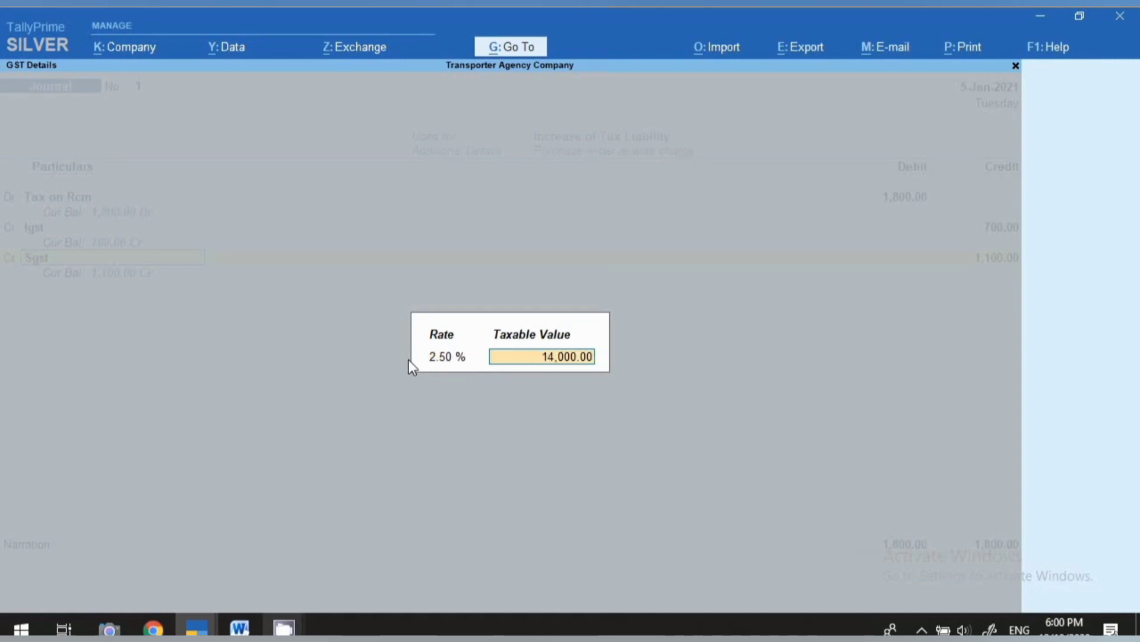
{"action": "type", "text": "2200"}
{"action": "key", "text": "Return"}
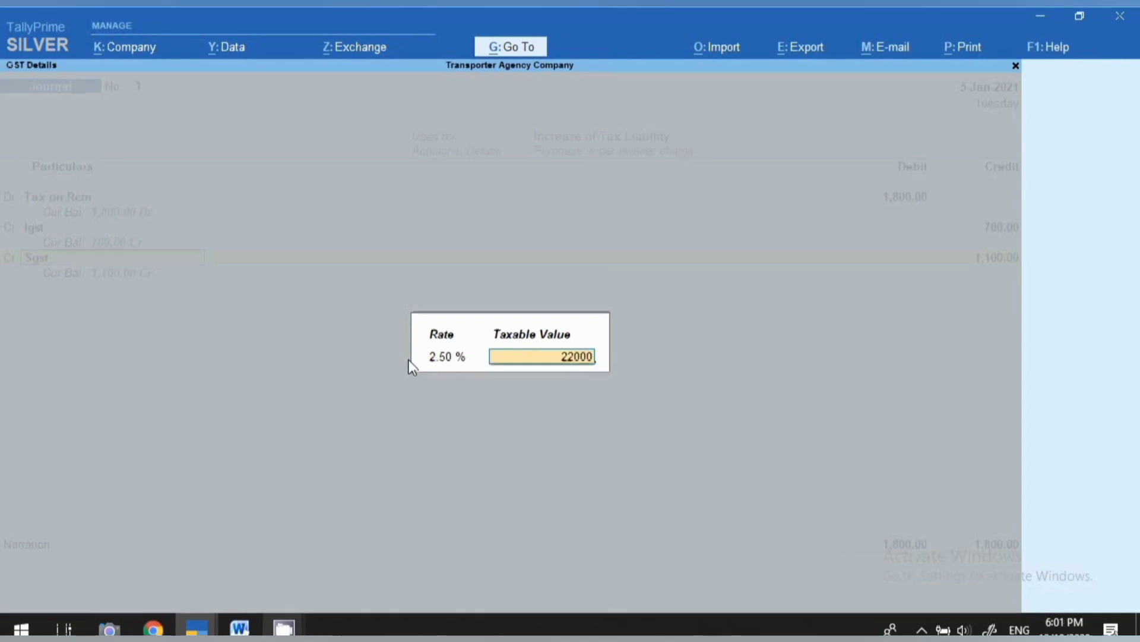
{"action": "type", "text": "550"}
{"action": "key", "text": "Return"}
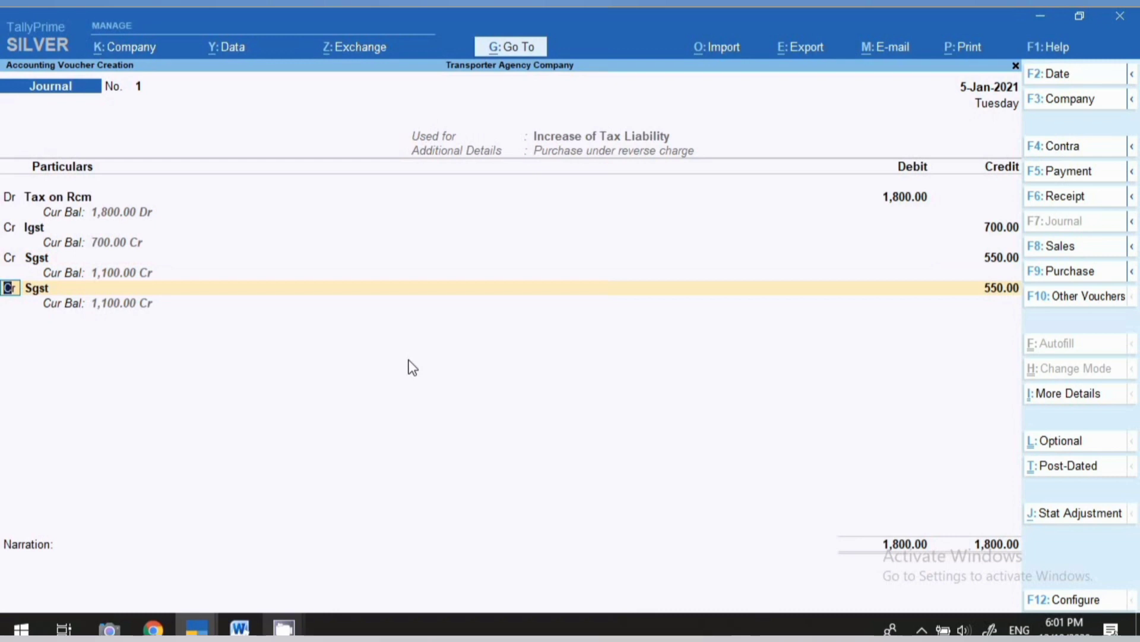
Step: Credit Cgst with 550 at 2.5% on a taxable value of 22,000 and save the journal voucher
{"action": "key", "text": "Return"}
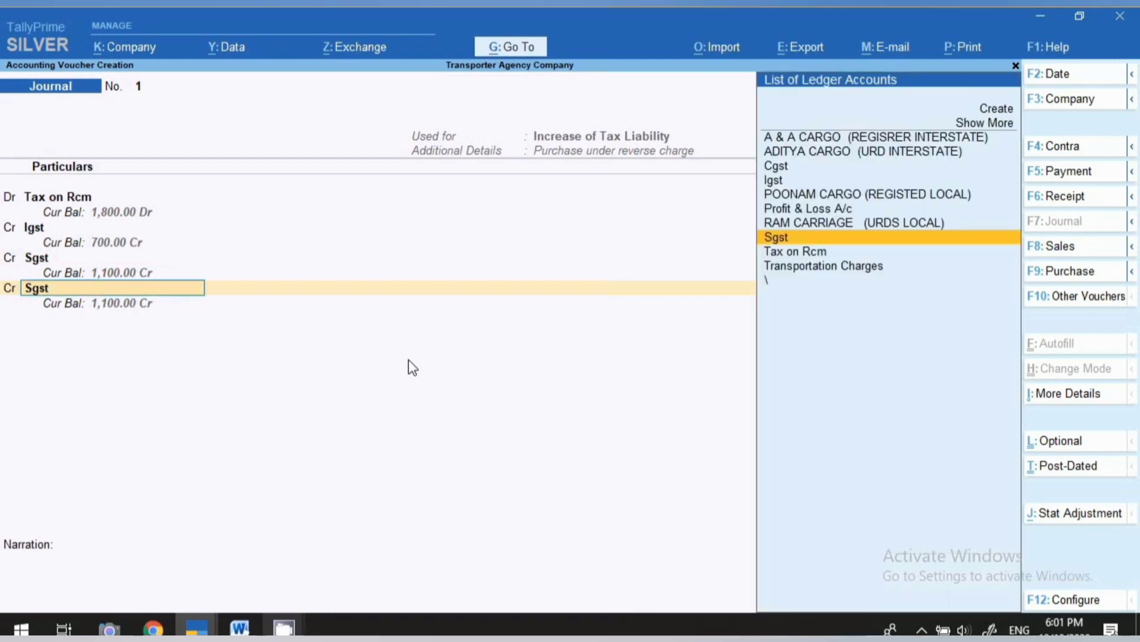
{"action": "type", "text": "Cs"}
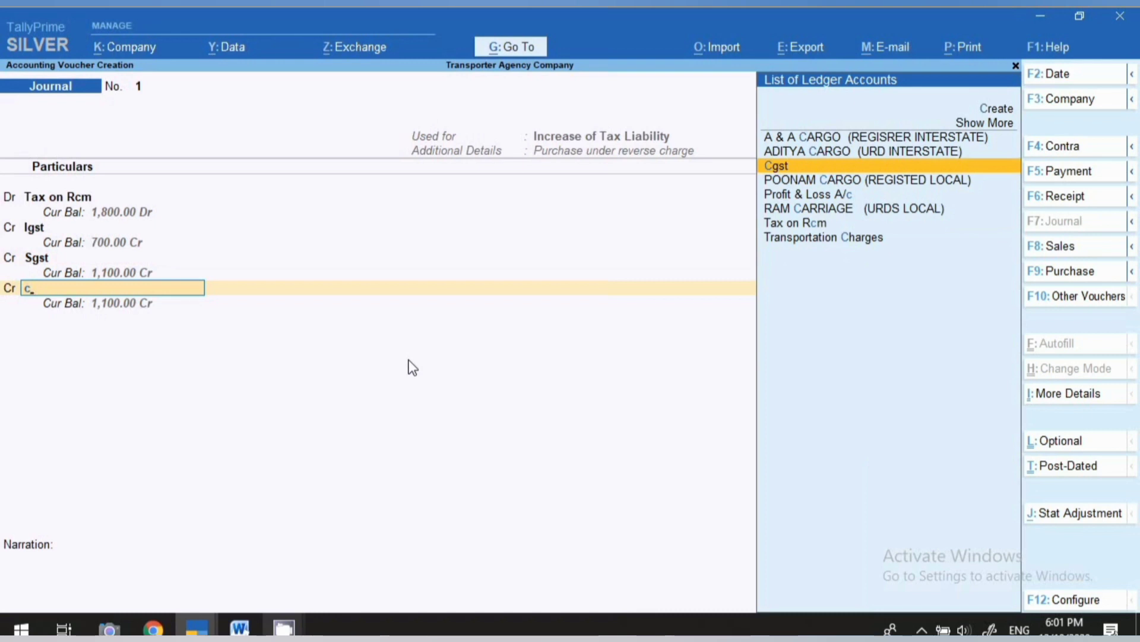
{"action": "key", "text": "Return"}
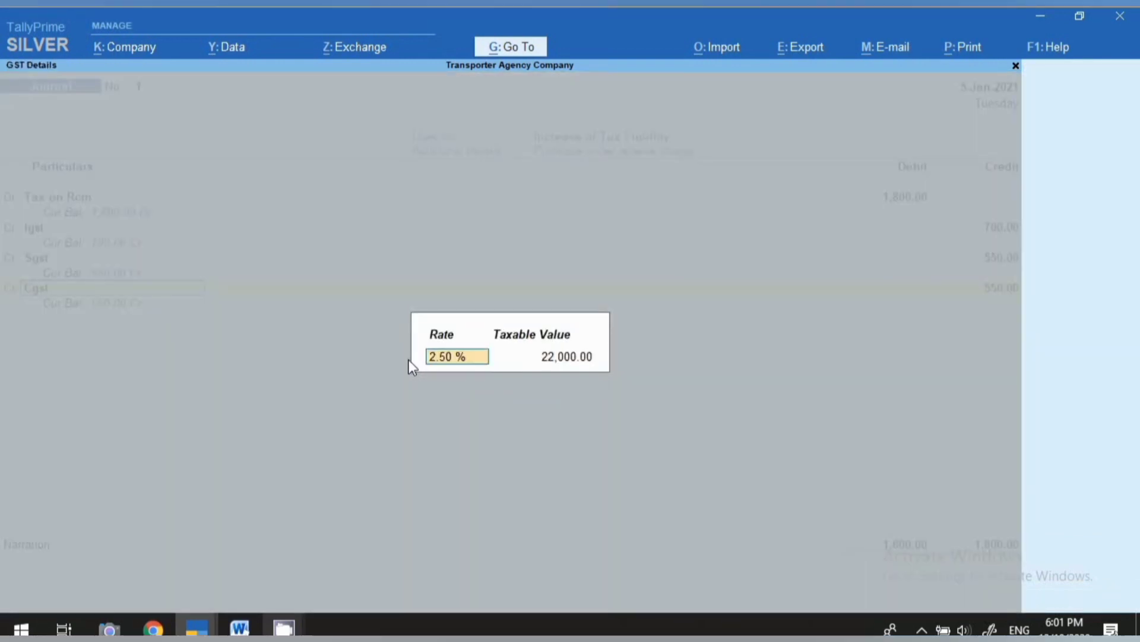
{"action": "key", "text": "Return"}
{"action": "key", "text": "Return"}
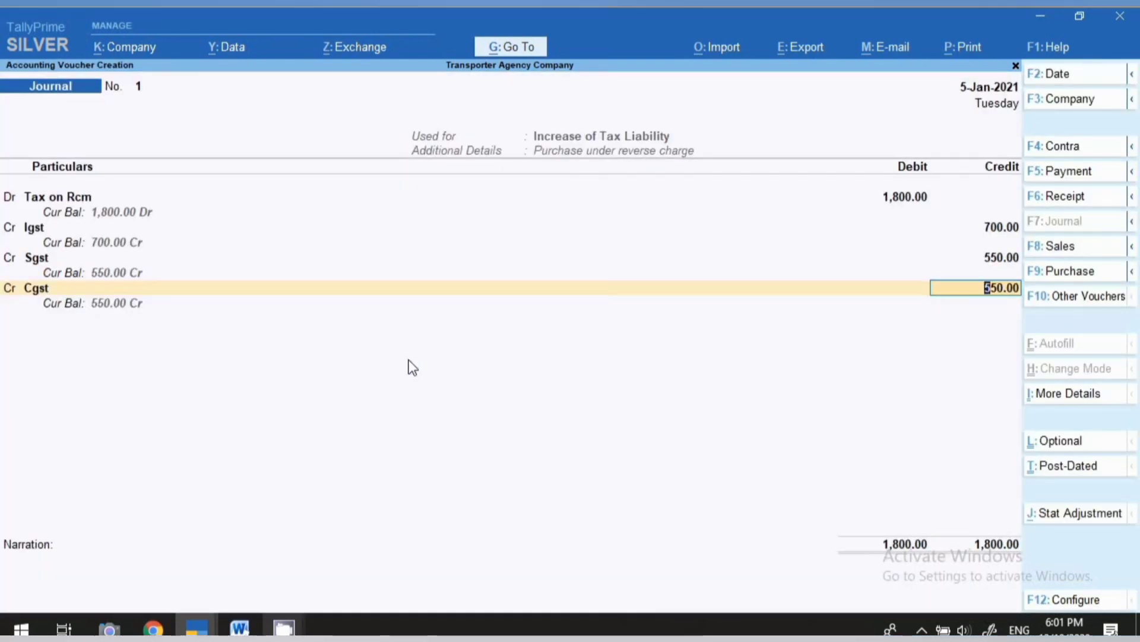
{"action": "key", "text": "Return"}
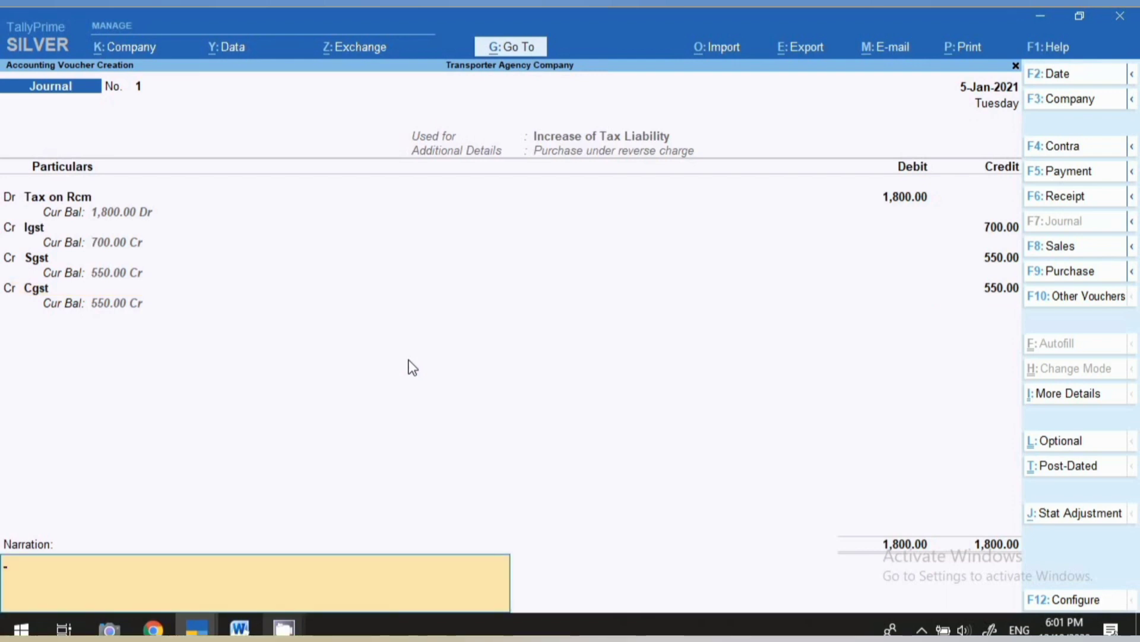
{"action": "key", "text": "ctrl+a"}
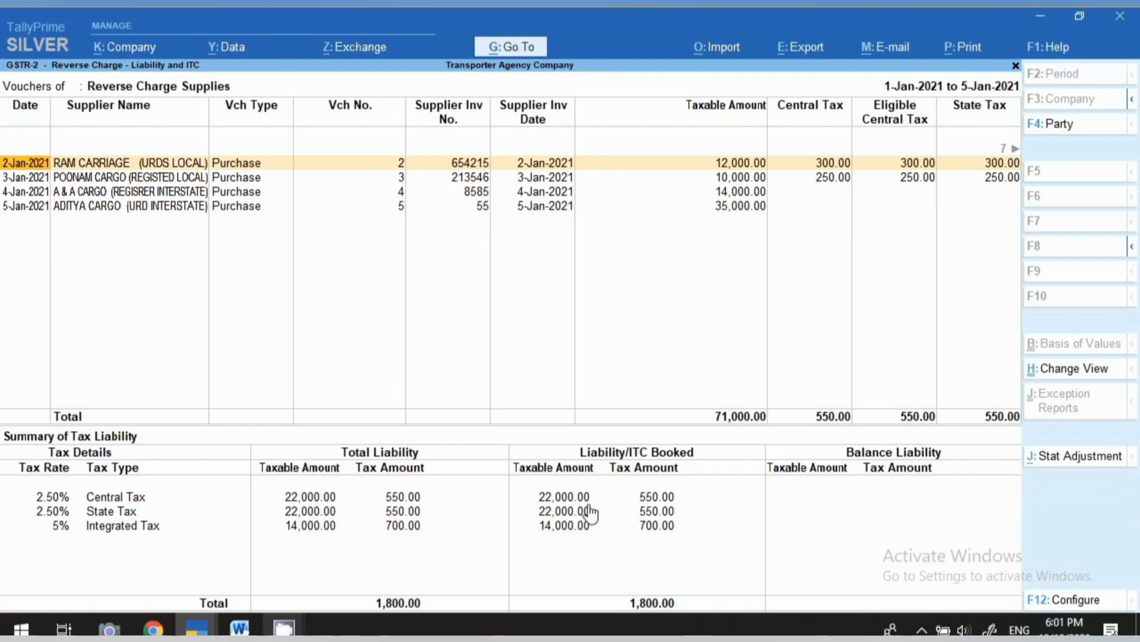
Step: Leave the reverse charge liability details and open the Balance Sheet report
{"action": "key", "text": "Escape"}
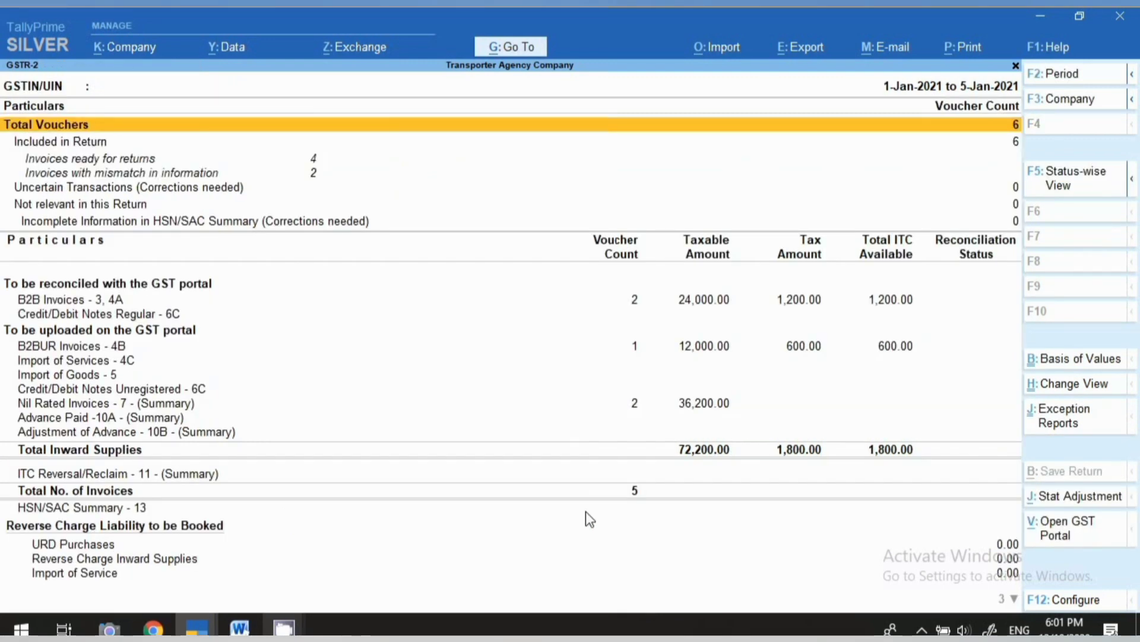
{"action": "left_click", "coordinate": [509, 50]}
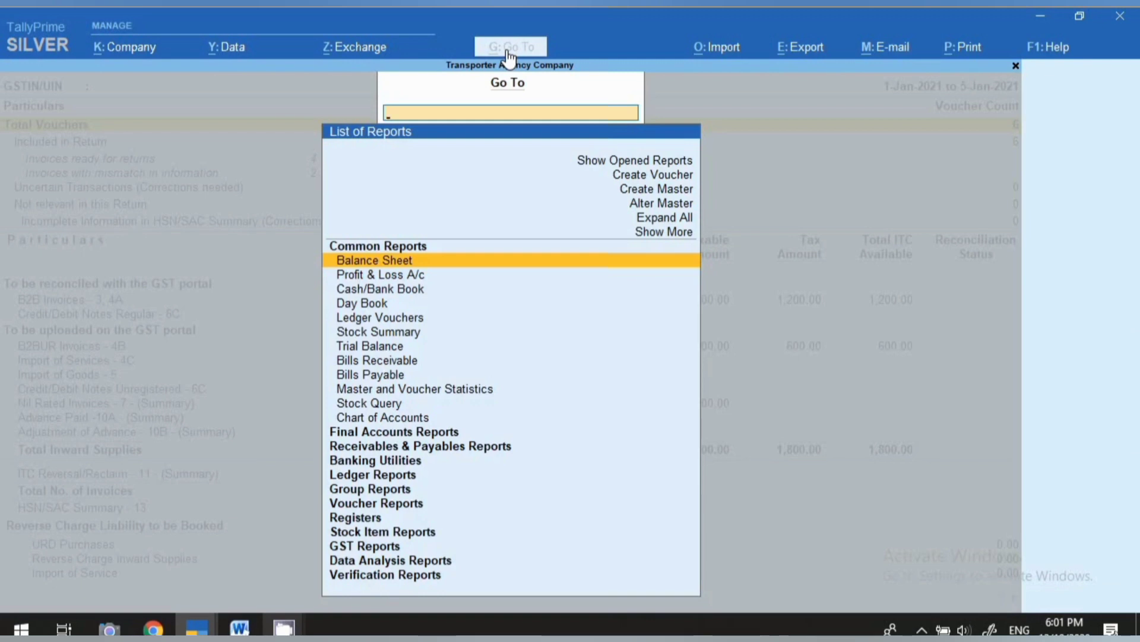
{"action": "type", "text": "Bala"}
{"action": "key", "text": "Down"}
{"action": "key", "text": "Up"}
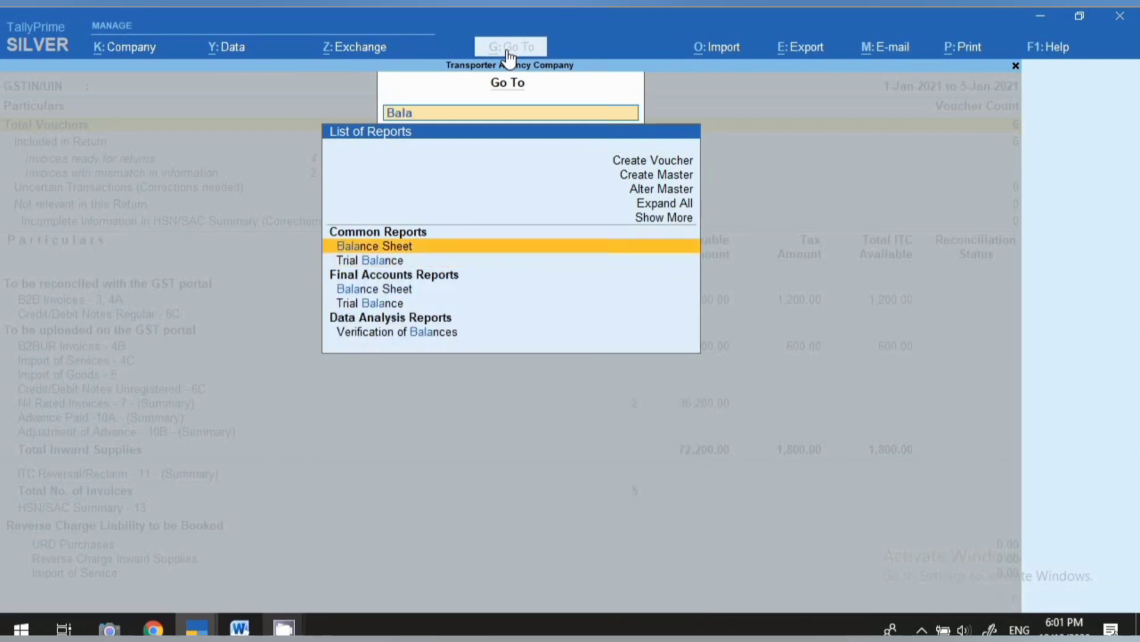
{"action": "key", "text": "Return"}
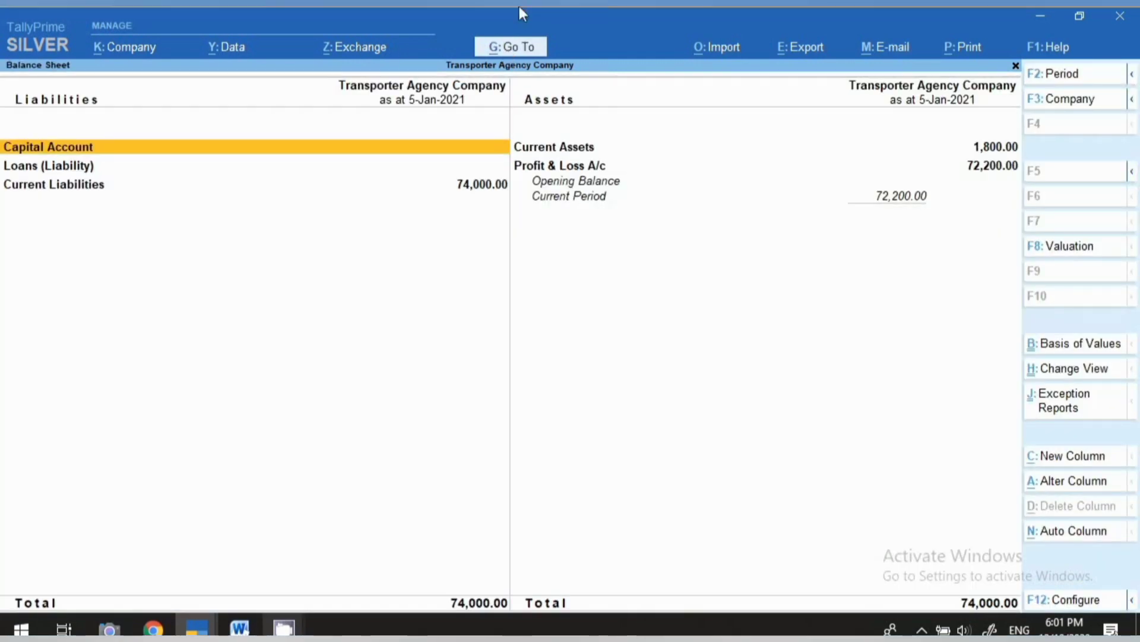
{"action": "key", "text": "F2"}
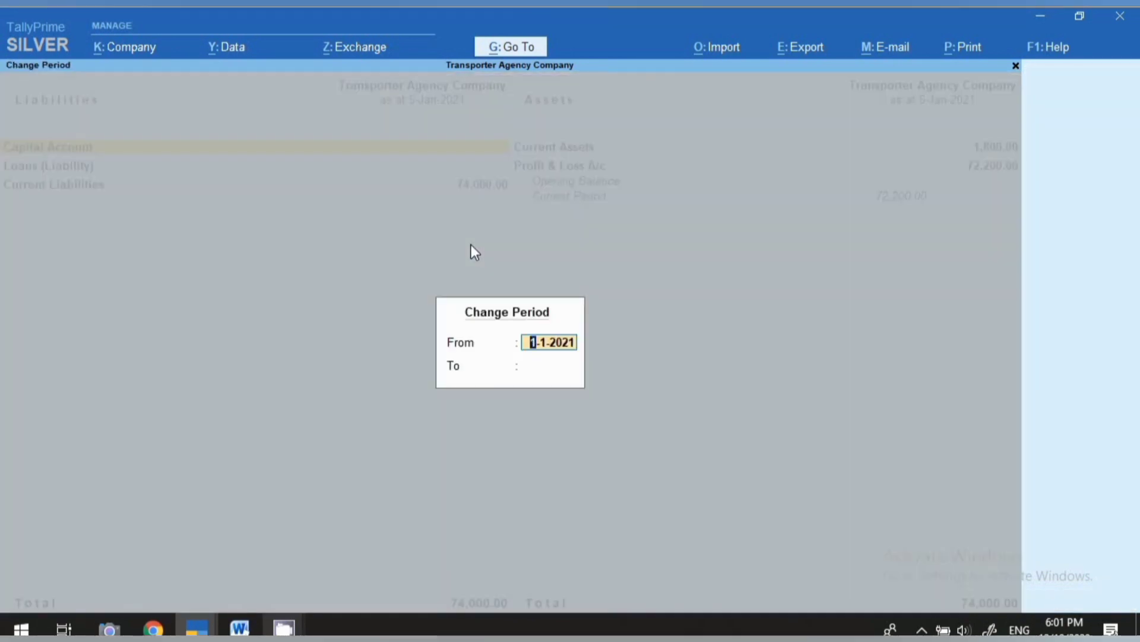
{"action": "key", "text": "Return"}
{"action": "key", "text": "Escape"}
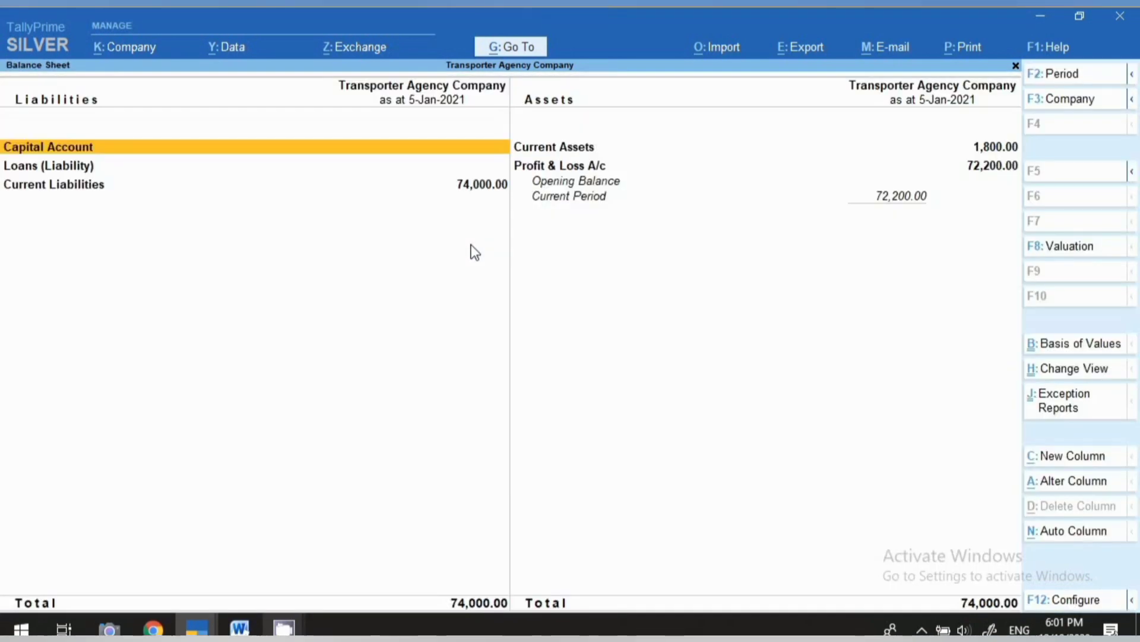
Step: Drill down from Current Liabilities into Duties & Taxes to examine the Cgst, Igst and Sgst balances
{"action": "key", "text": "Down"}
{"action": "key", "text": "Down"}
{"action": "key", "text": "Return"}
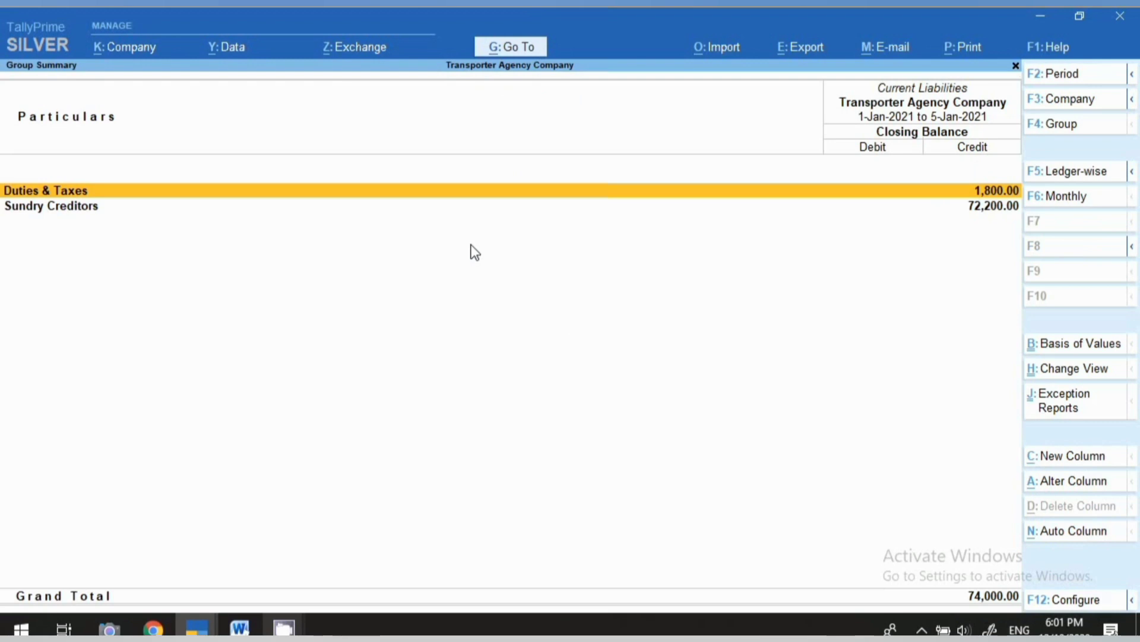
{"action": "left_click", "coordinate": [104, 192]}
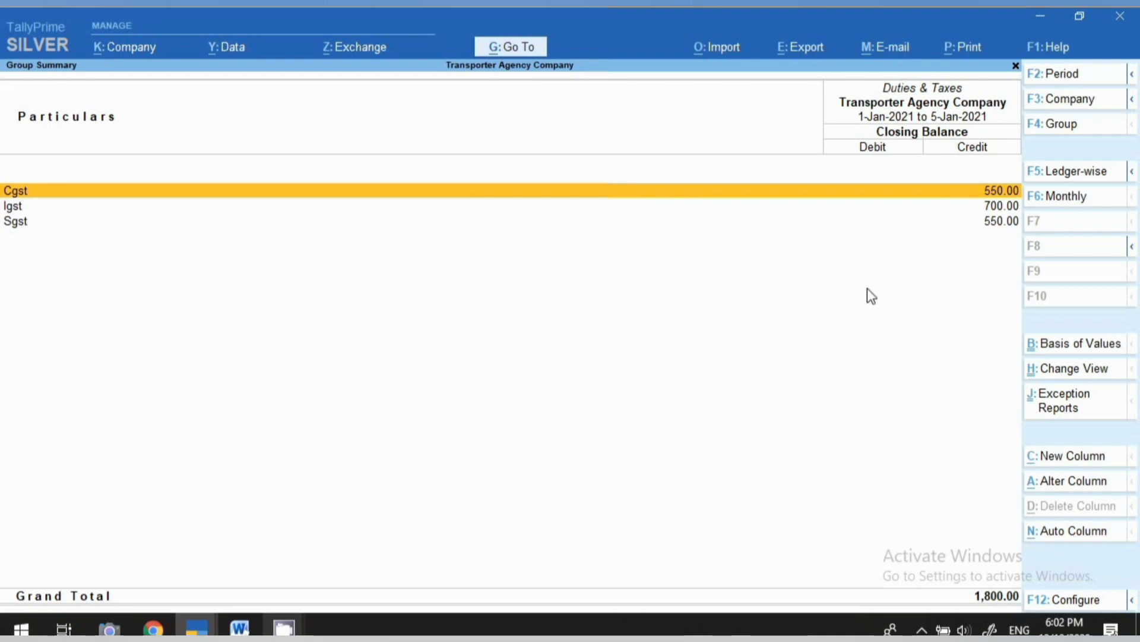
Step: Leave the Duties & Taxes report and start a payment voucher dated 30-Jan-2021
{"action": "key", "text": "Escape"}
{"action": "key", "text": "Escape"}
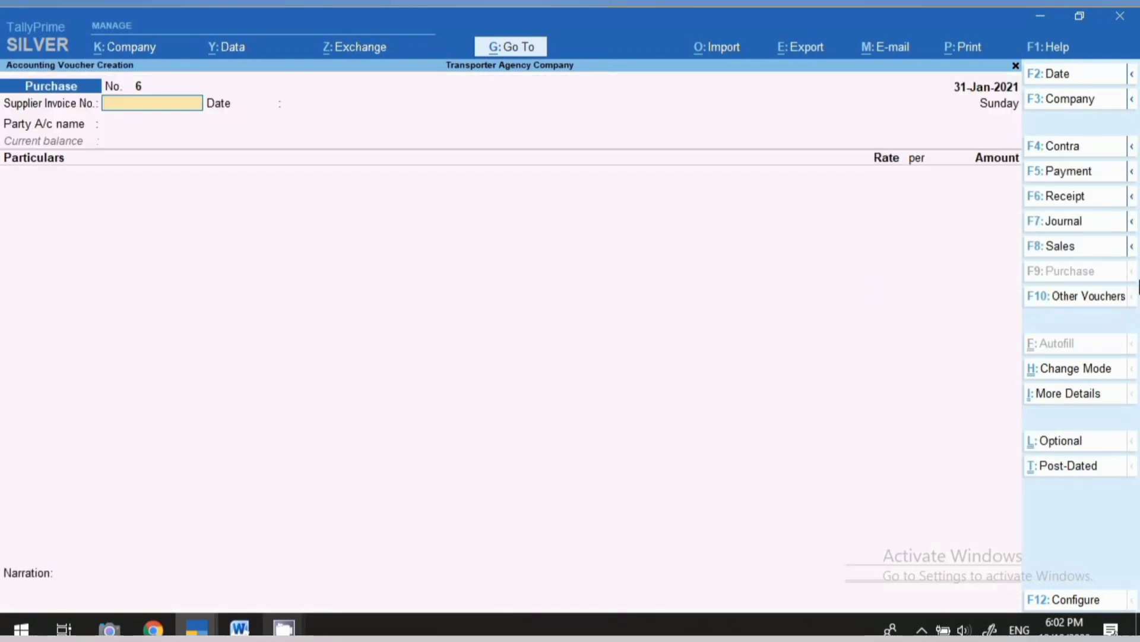
{"action": "left_click", "coordinate": [1066, 179]}
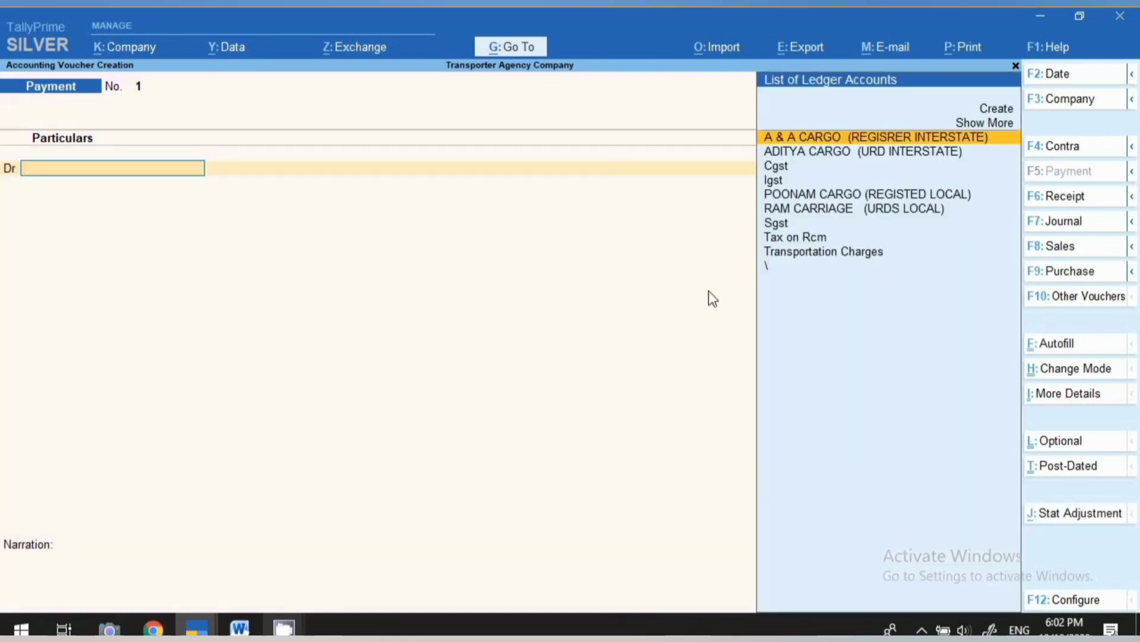
{"action": "key", "text": "F2"}
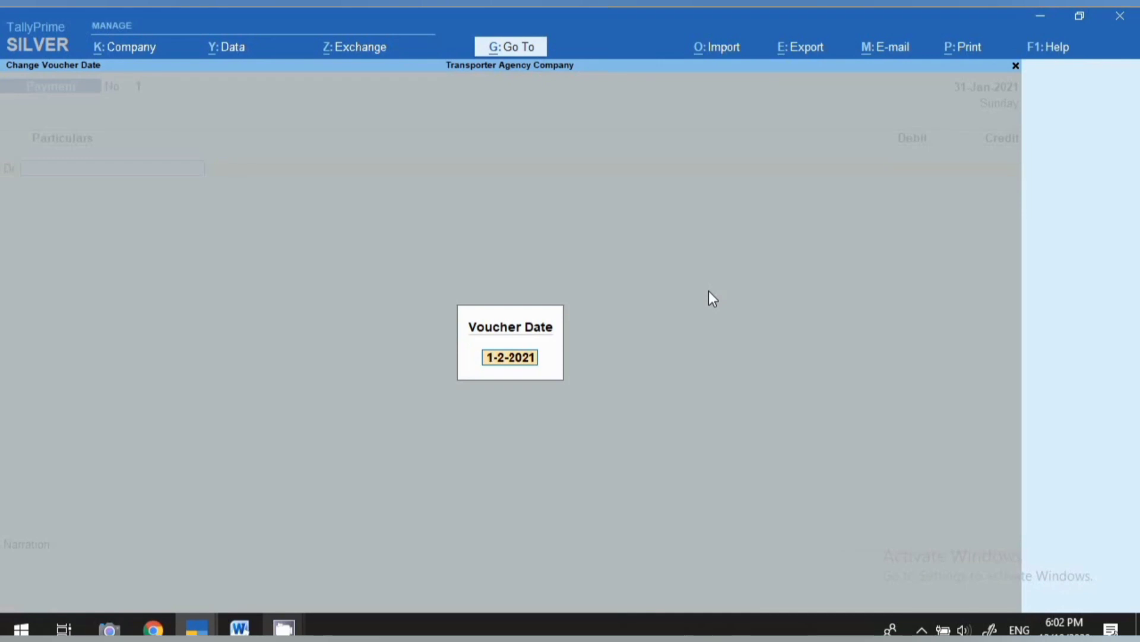
{"action": "type", "text": "30.1"}
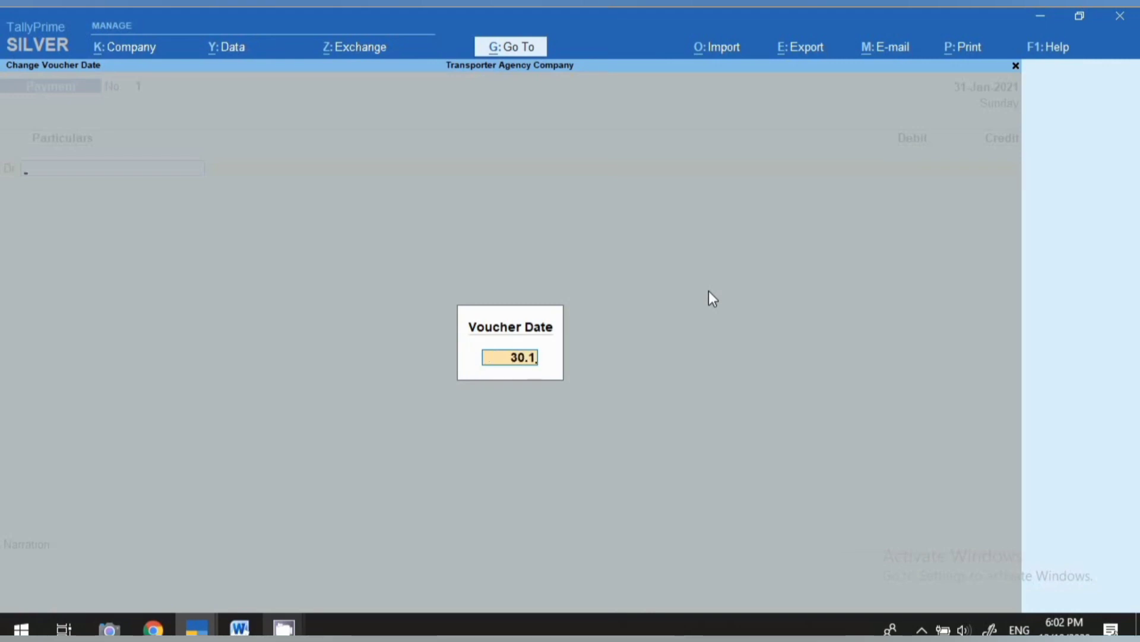
{"action": "key", "text": "Return"}
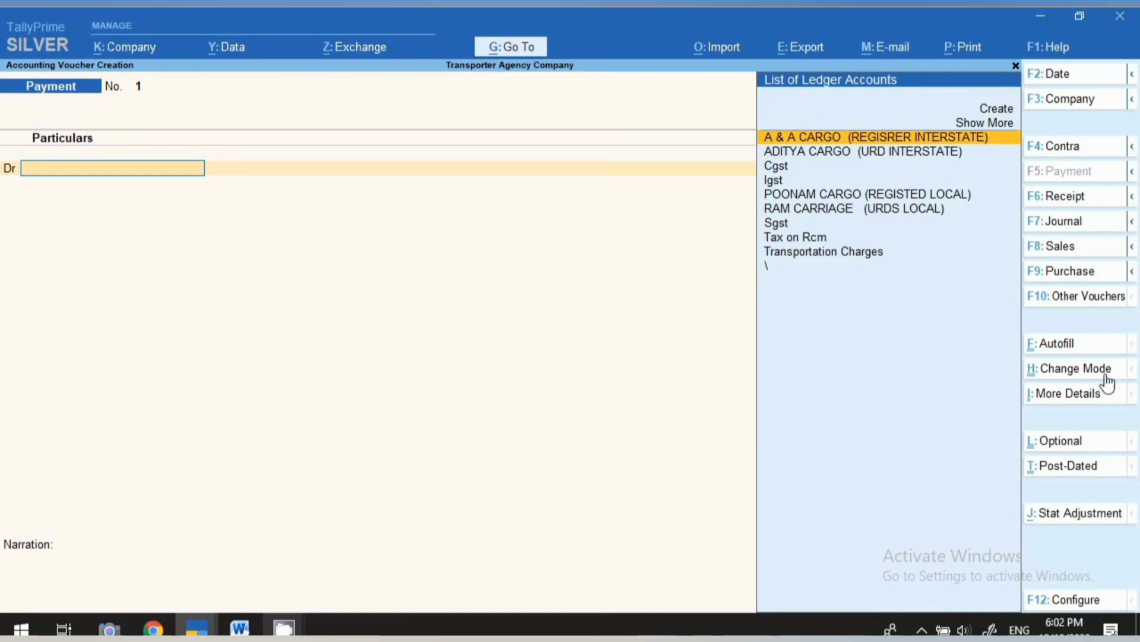
Step: Autofill the payment voucher as a GST Stat Payment of type Recipient Liability for 1-Jan-2021 to 31-Jan-2021
{"action": "left_click", "coordinate": [1063, 346]}
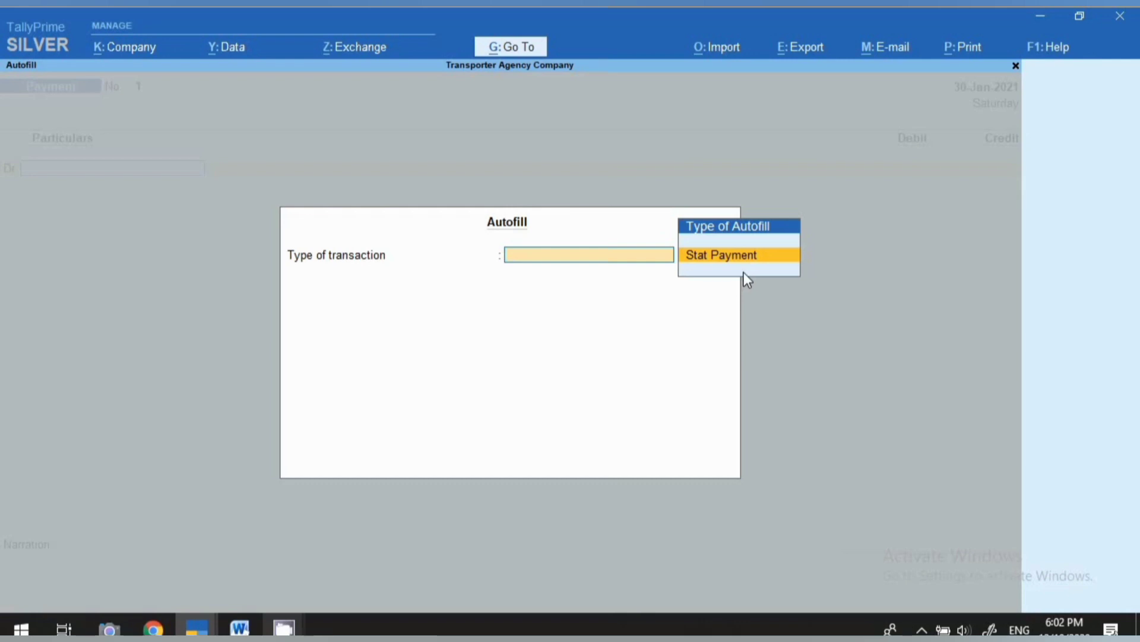
{"action": "key", "text": "Return"}
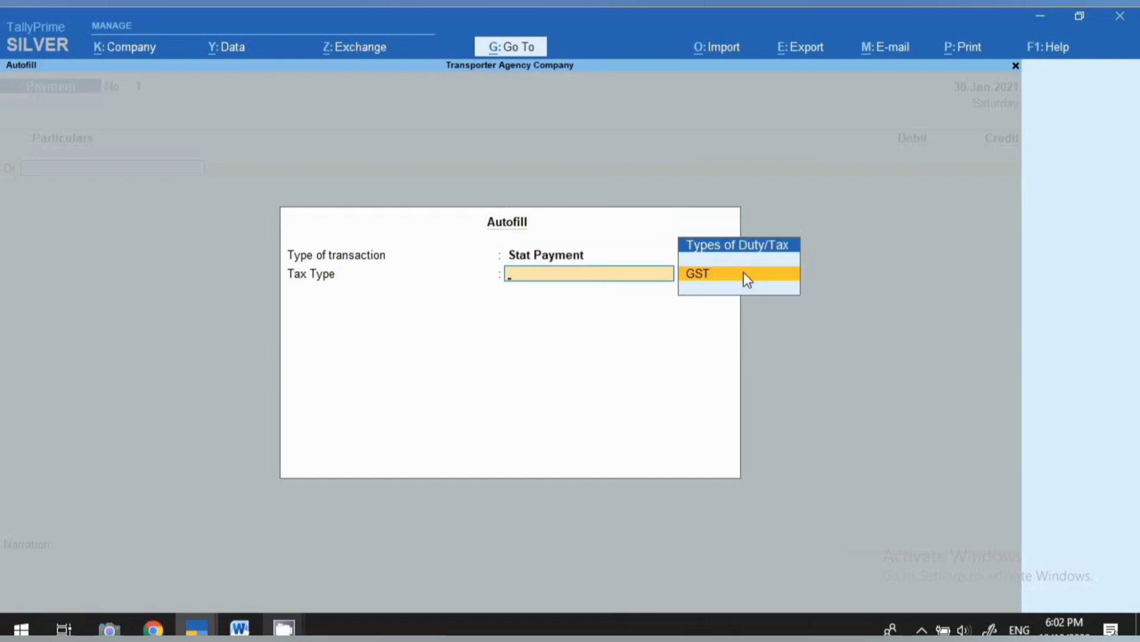
{"action": "left_click", "coordinate": [717, 274]}
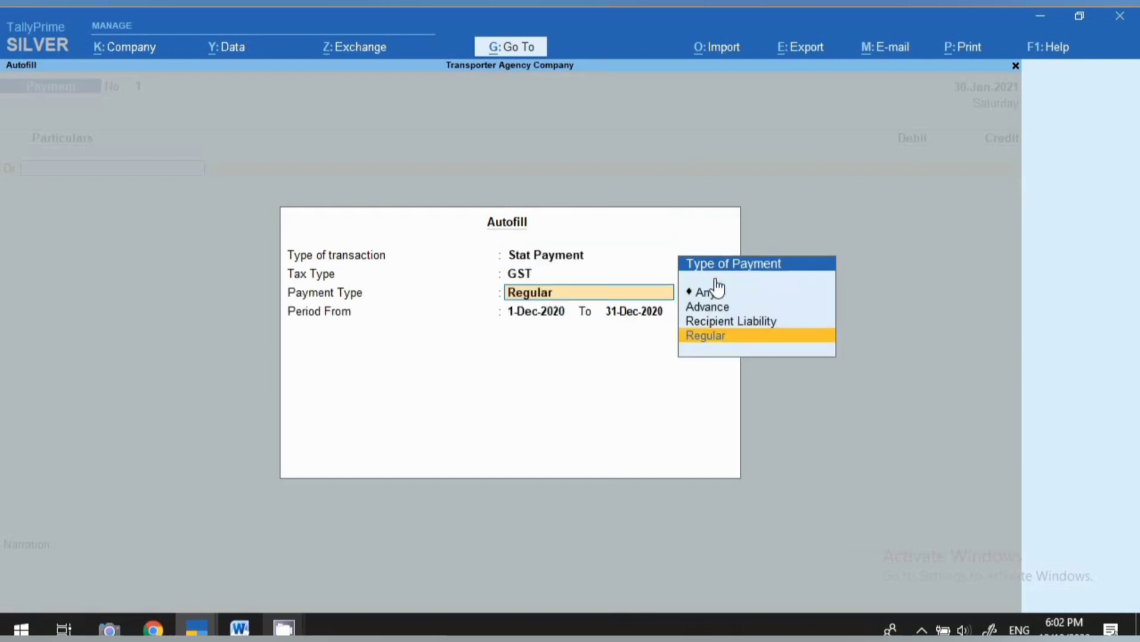
{"action": "key", "text": "Up"}
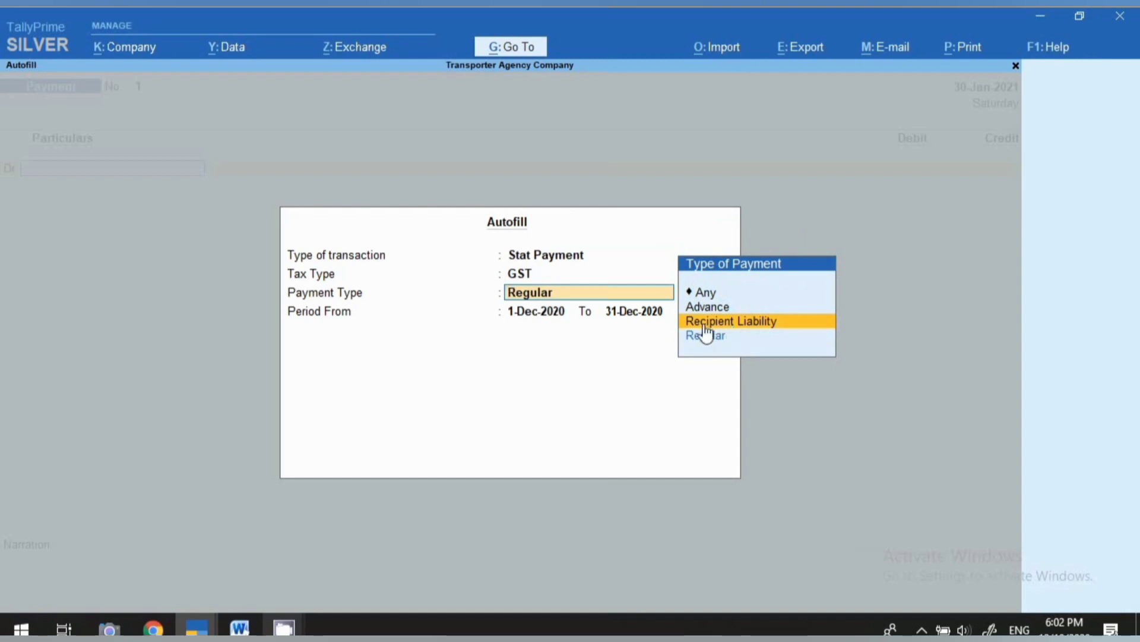
{"action": "key", "text": "Return"}
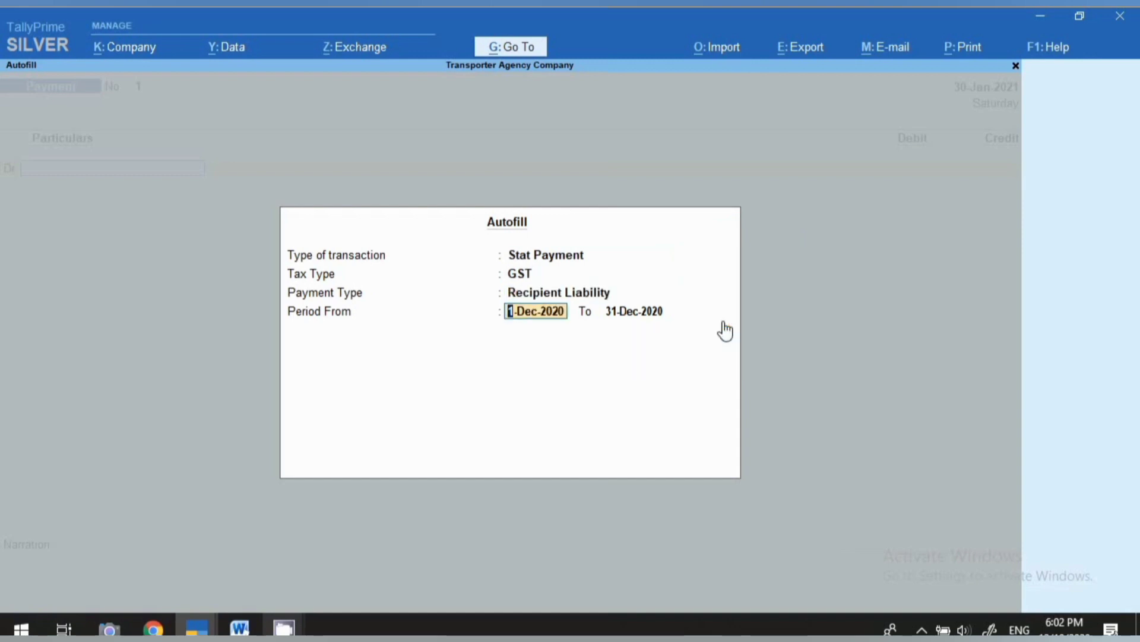
{"action": "type", "text": "1"}
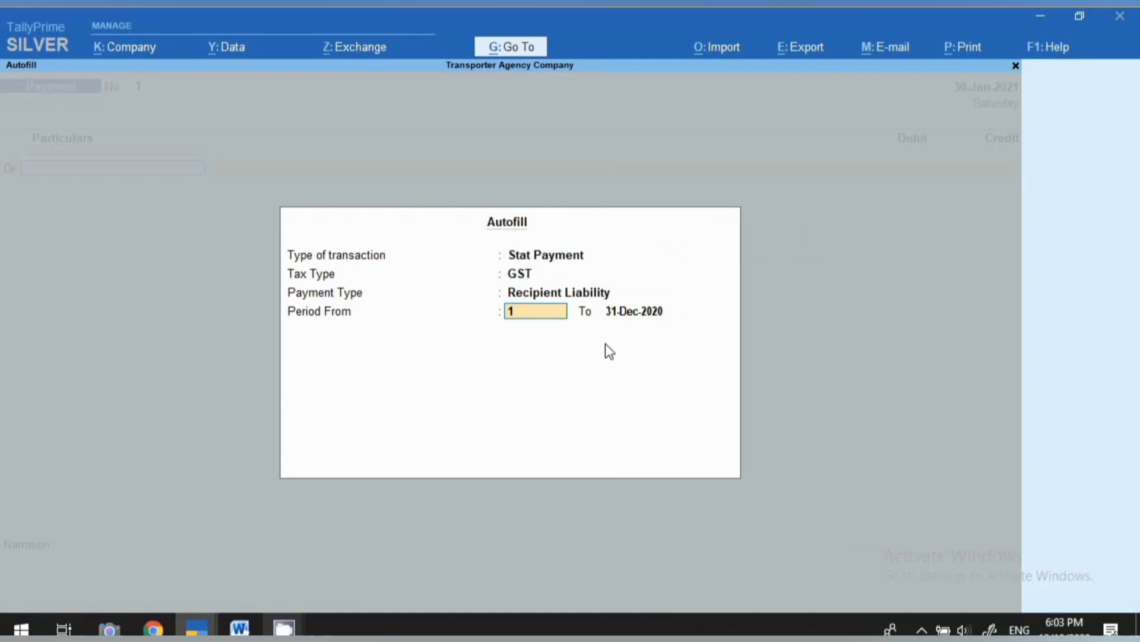
{"action": "type", "text": ".1.21"}
{"action": "key", "text": "Return"}
{"action": "type", "text": "31."}
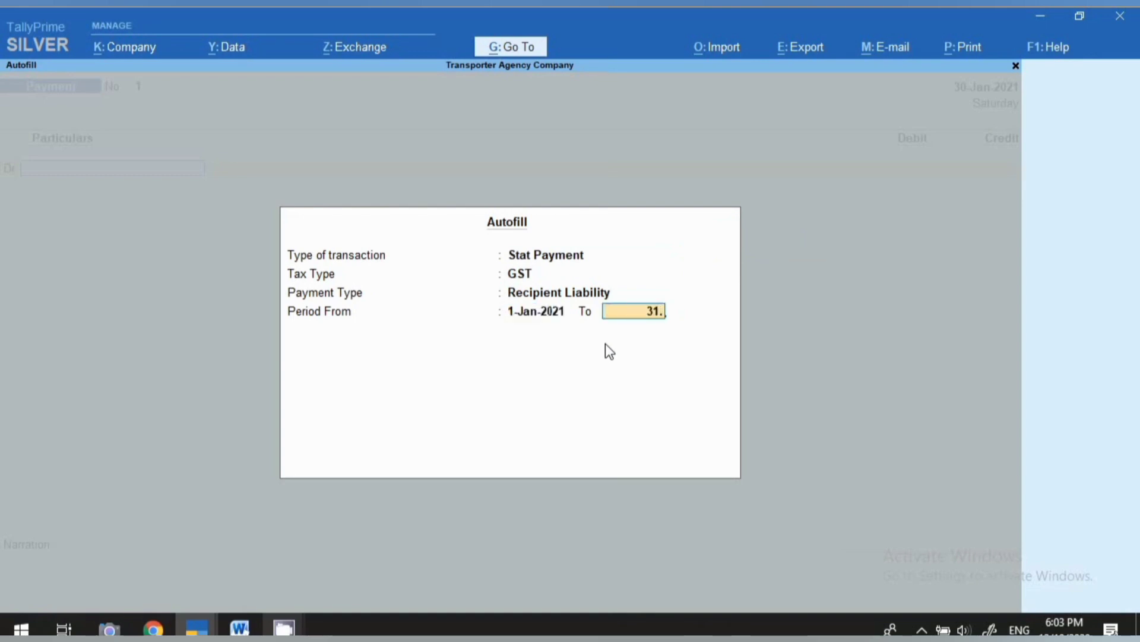
{"action": "type", "text": "1.21"}
{"action": "key", "text": "Return"}
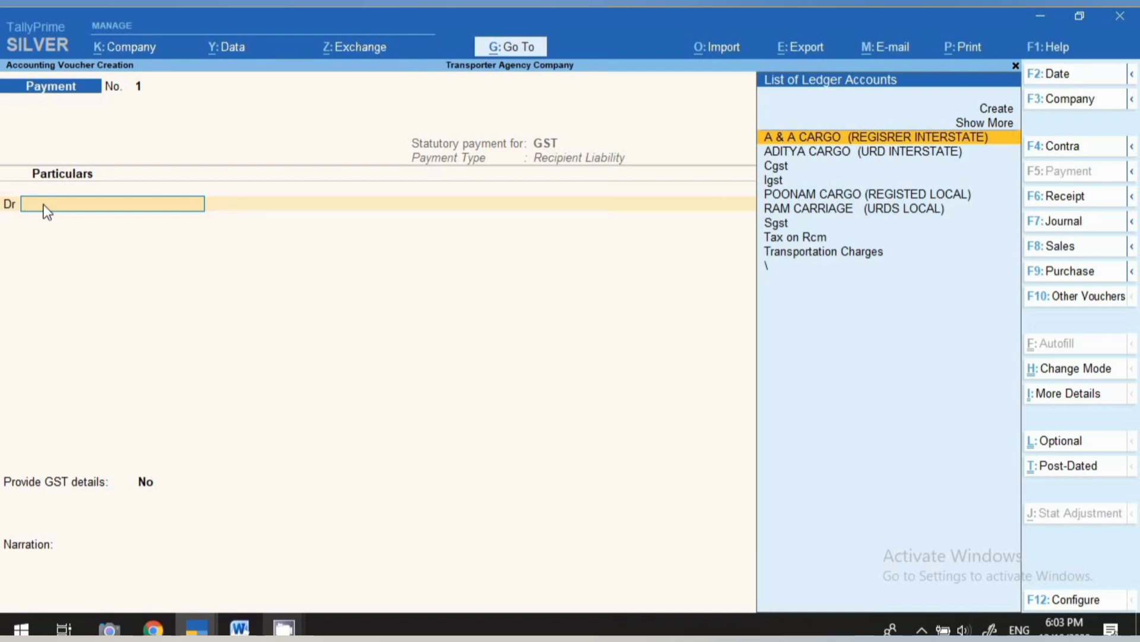
Step: Debit Igst with 700 in the statutory payment voucher
{"action": "type", "text": "ig"}
{"action": "key", "text": "Return"}
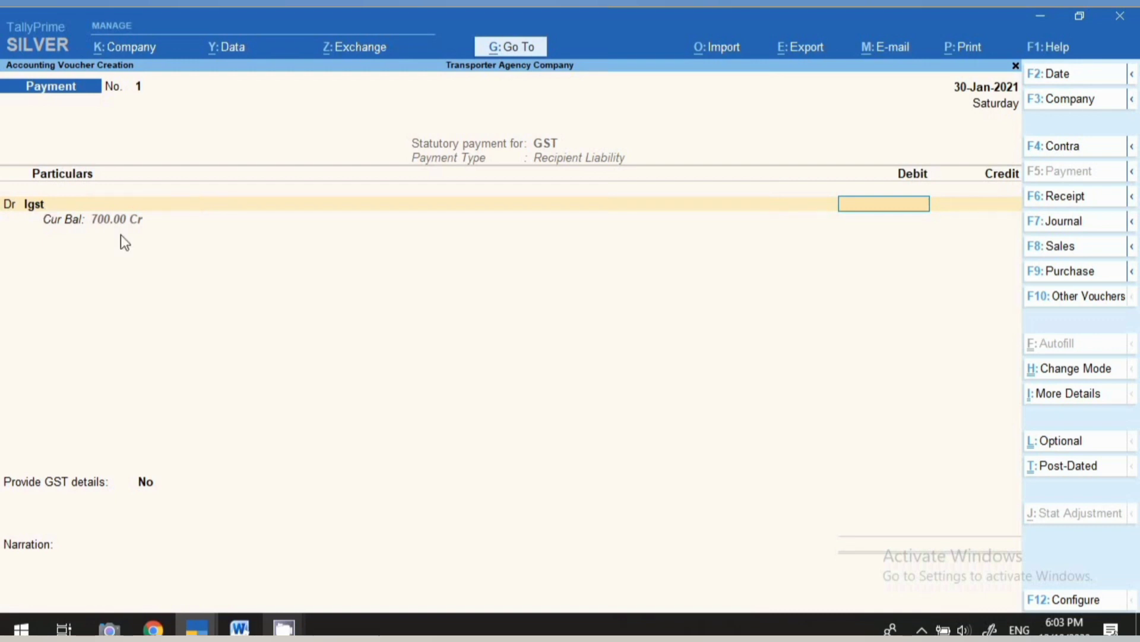
{"action": "type", "text": "700"}
{"action": "key", "text": "Return"}
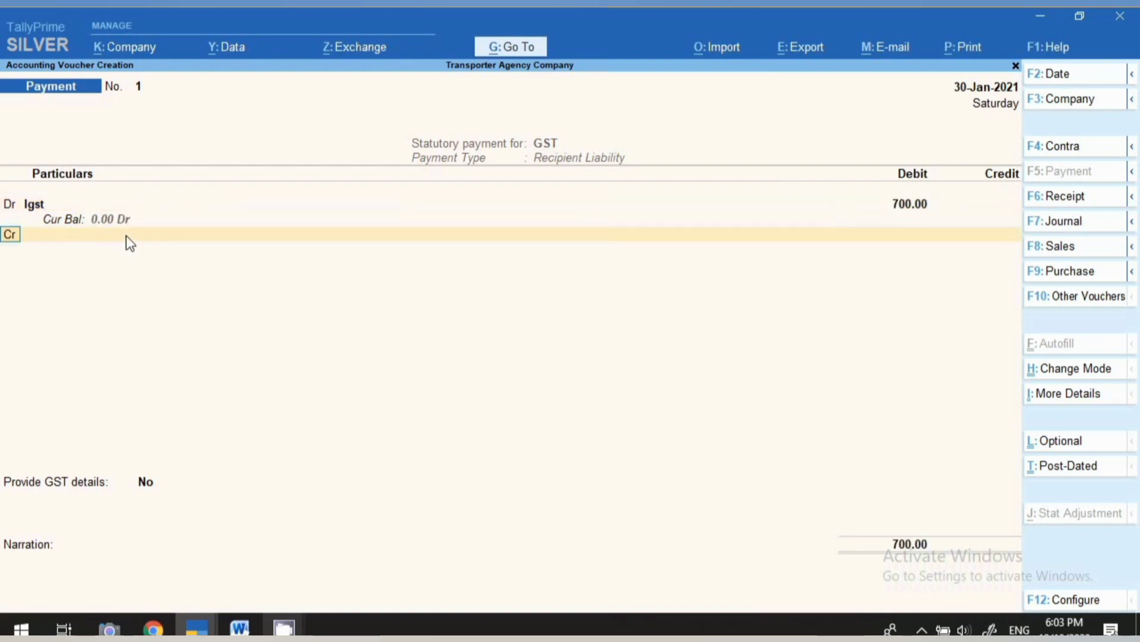
Step: Add a second debit line for Cgst with 550 in the payment voucher
{"action": "type", "text": "d"}
{"action": "key", "text": "Return"}
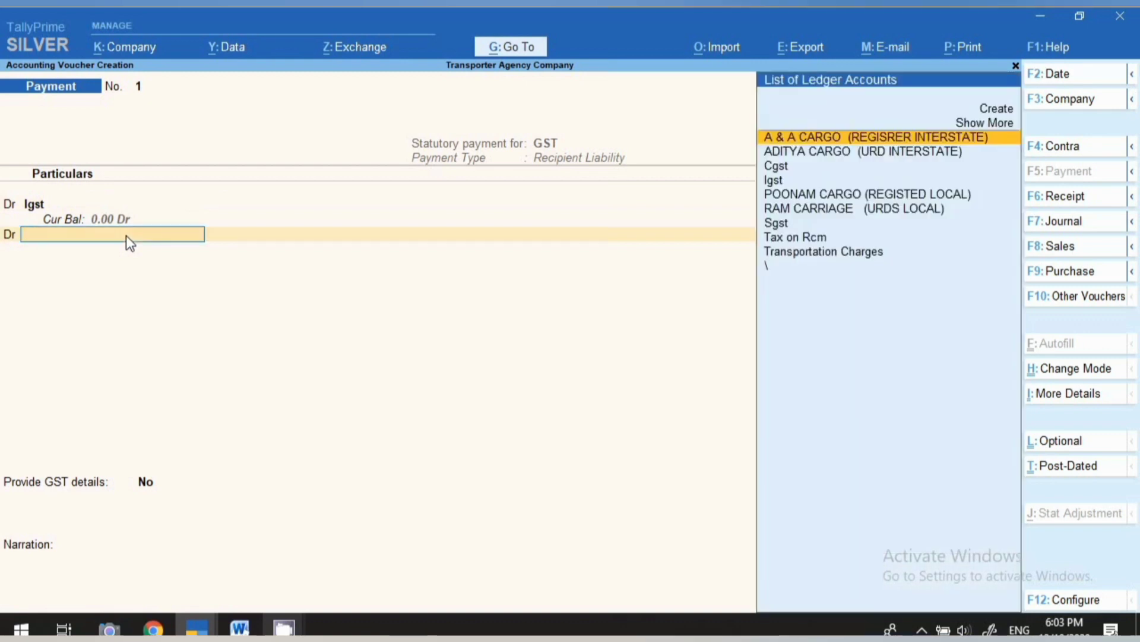
{"action": "type", "text": "Cgs"}
{"action": "key", "text": "Return"}
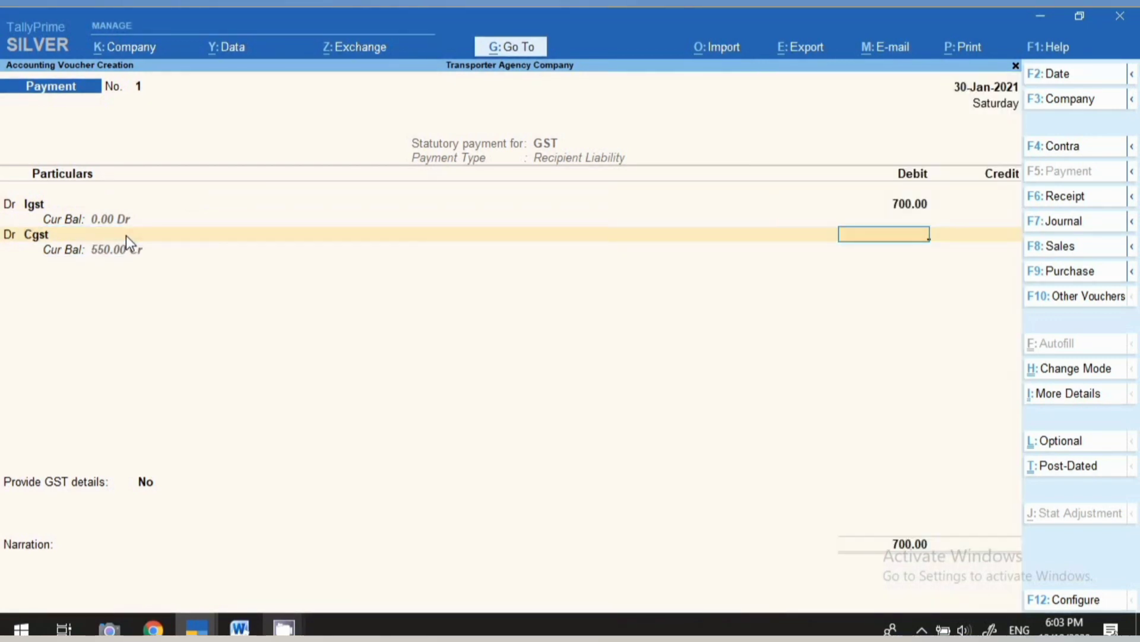
{"action": "type", "text": "550"}
{"action": "key", "text": "Return"}
Step: Add a third debit line for Sgst with 550 in the payment voucher
{"action": "type", "text": "d"}
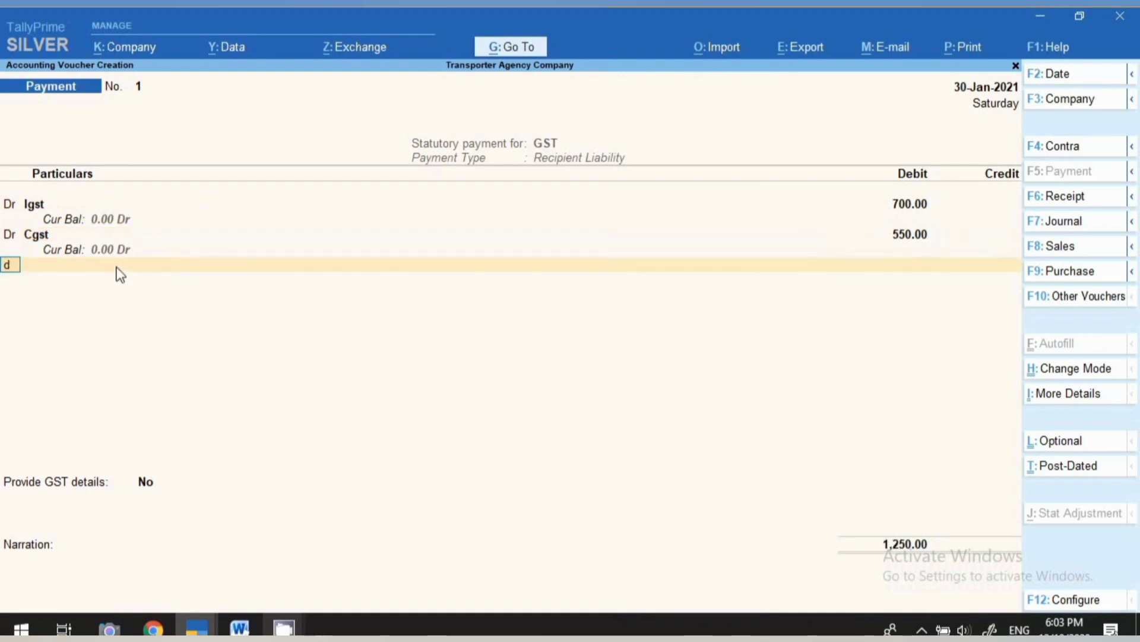
{"action": "key", "text": "Return"}
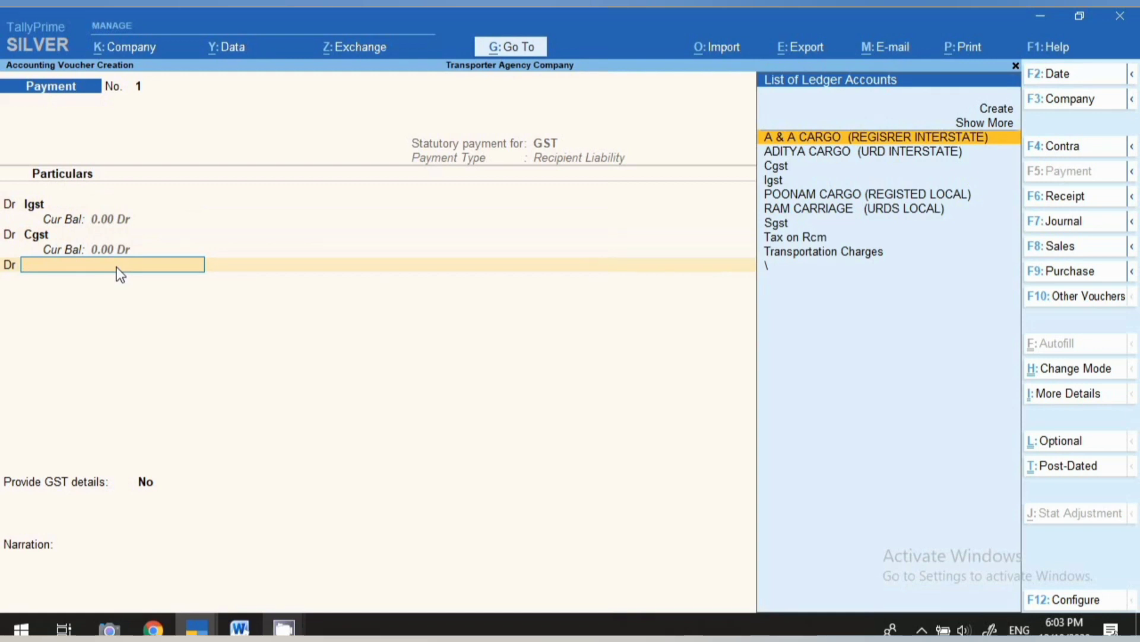
{"action": "type", "text": "Sgs"}
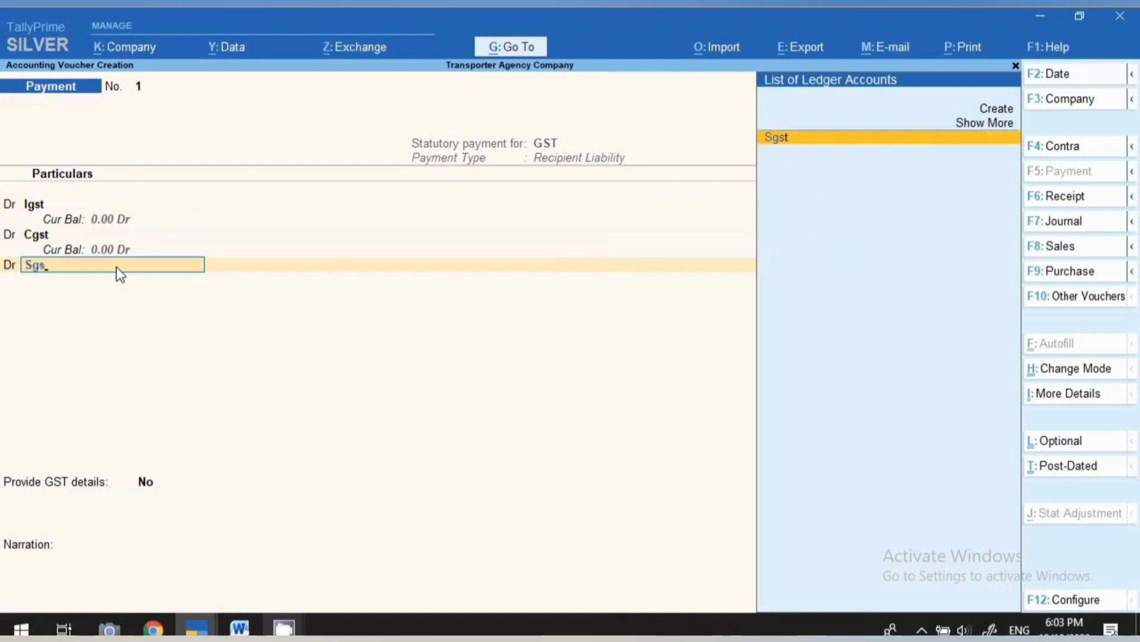
{"action": "key", "text": "Return"}
{"action": "type", "text": "550"}
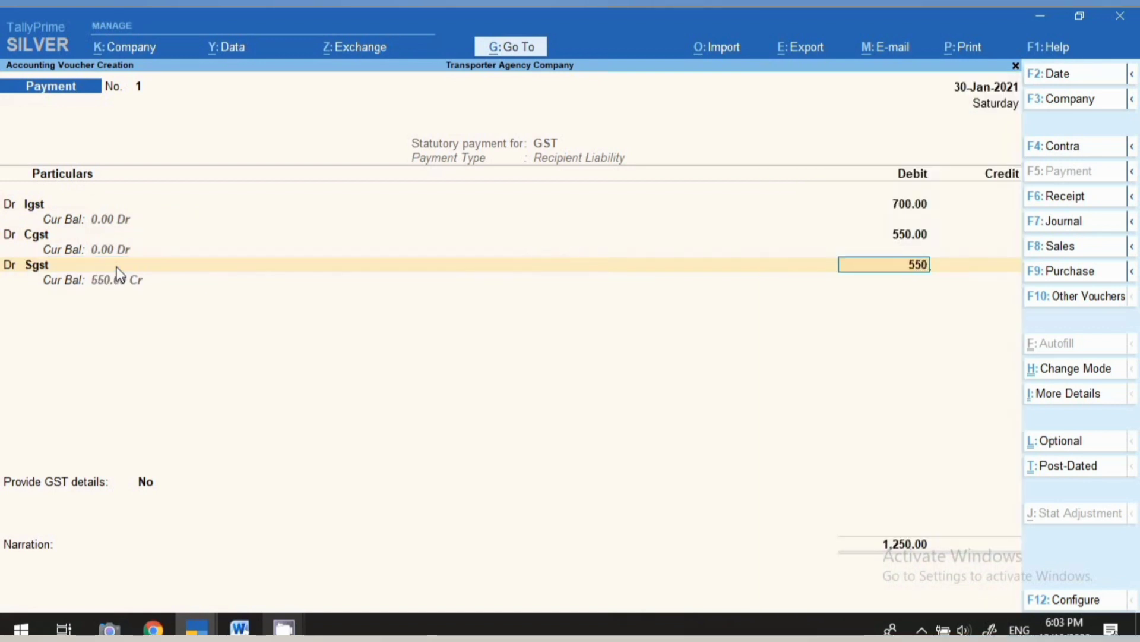
{"action": "key", "text": "Return"}
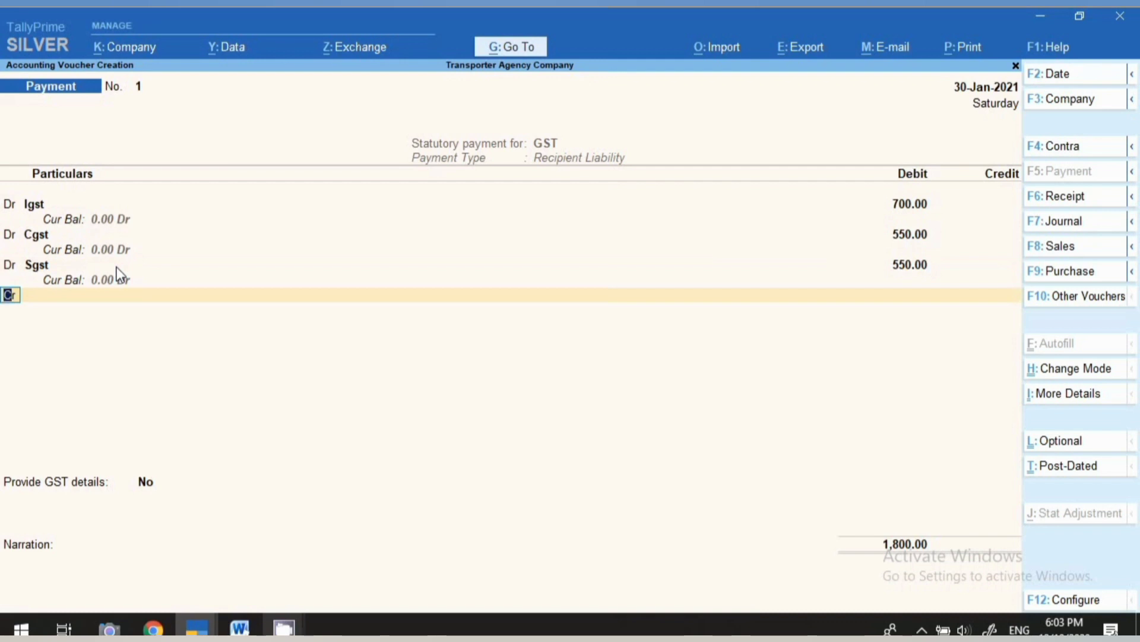
Step: Credit the Sbi ledger with 1,800, save the payment voucher and leave voucher entry
{"action": "key", "text": "Return"}
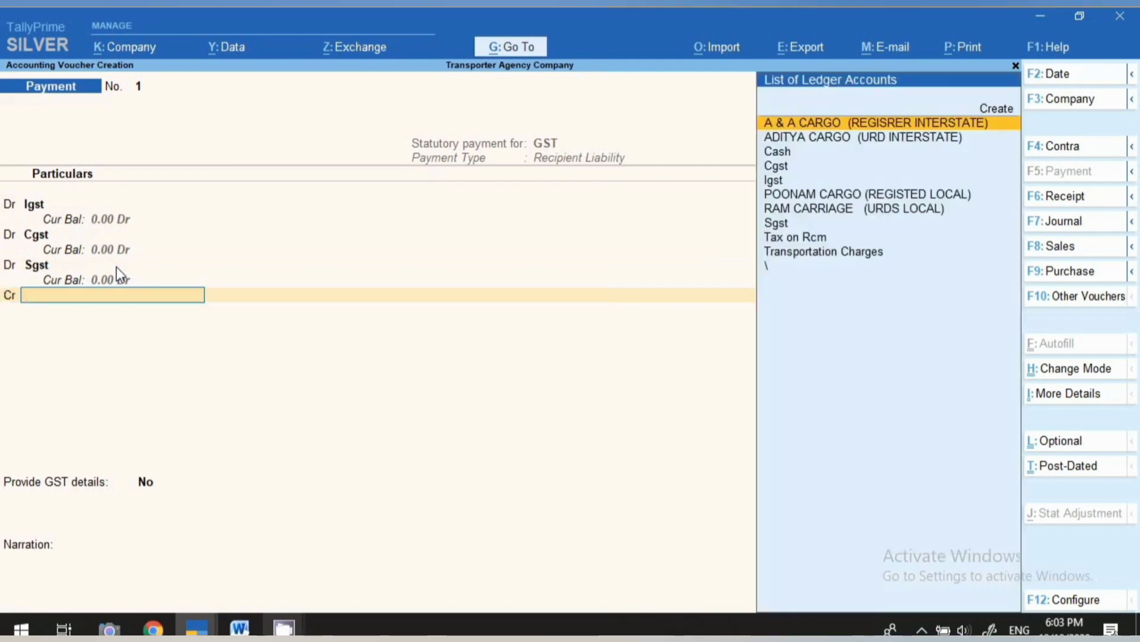
{"action": "type", "text": "s"}
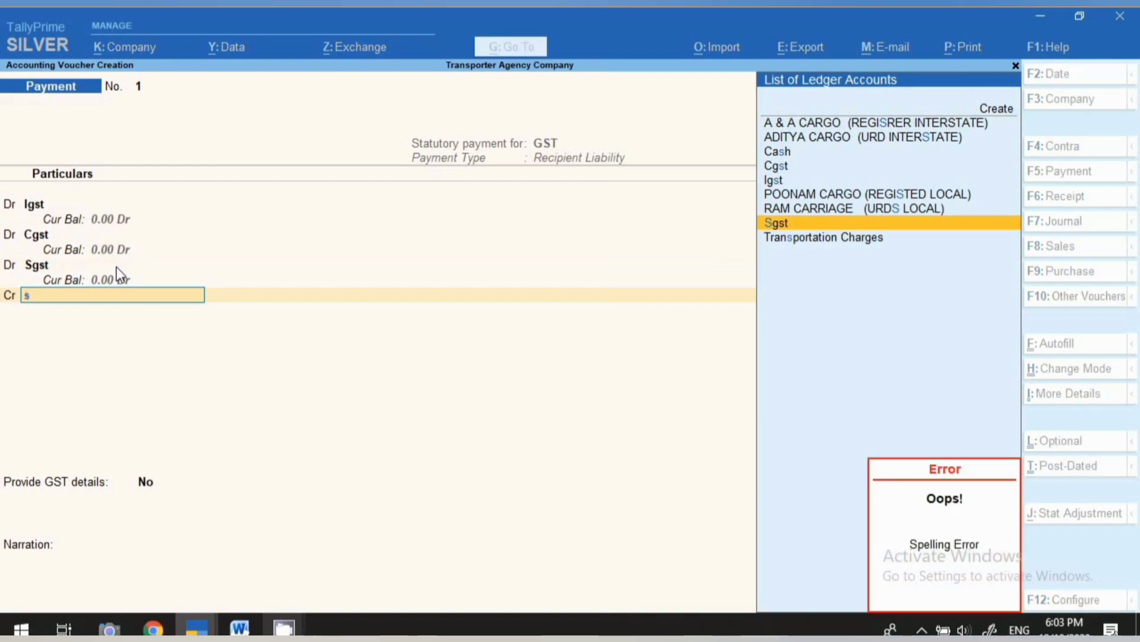
{"action": "key", "text": "BackSpace"}
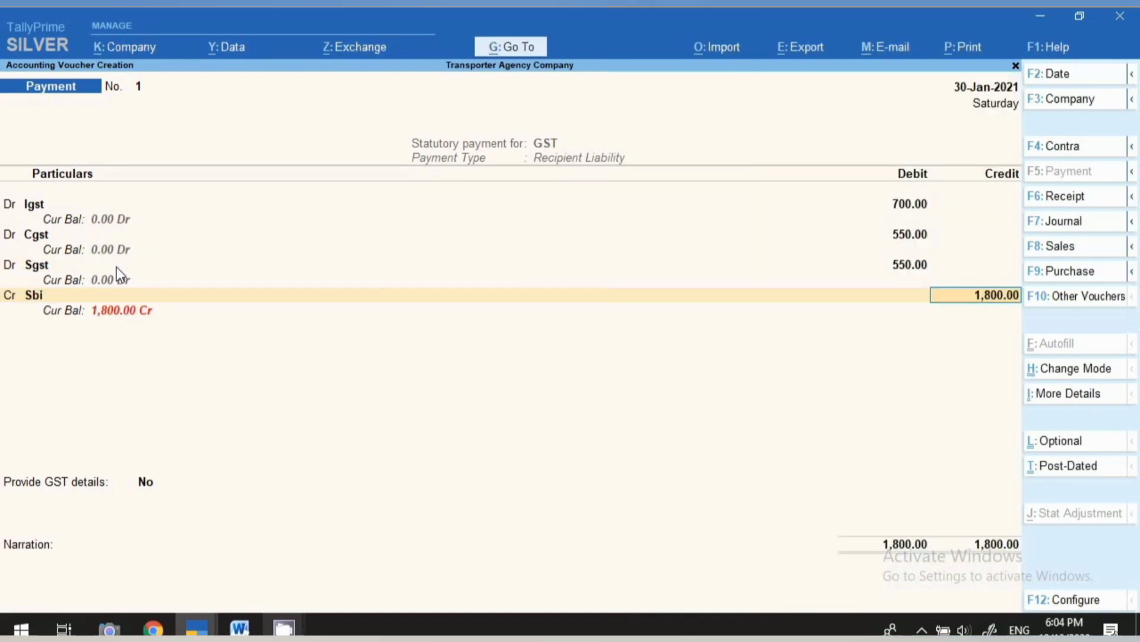
{"action": "key", "text": "ctrl"}
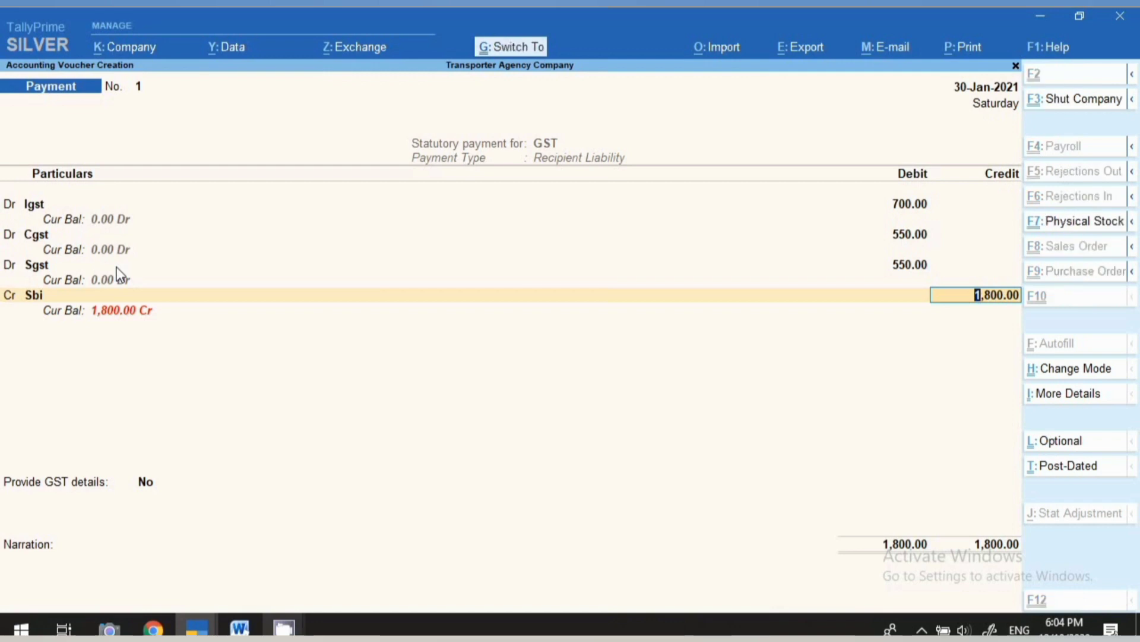
{"action": "key", "text": "ctrl+a"}
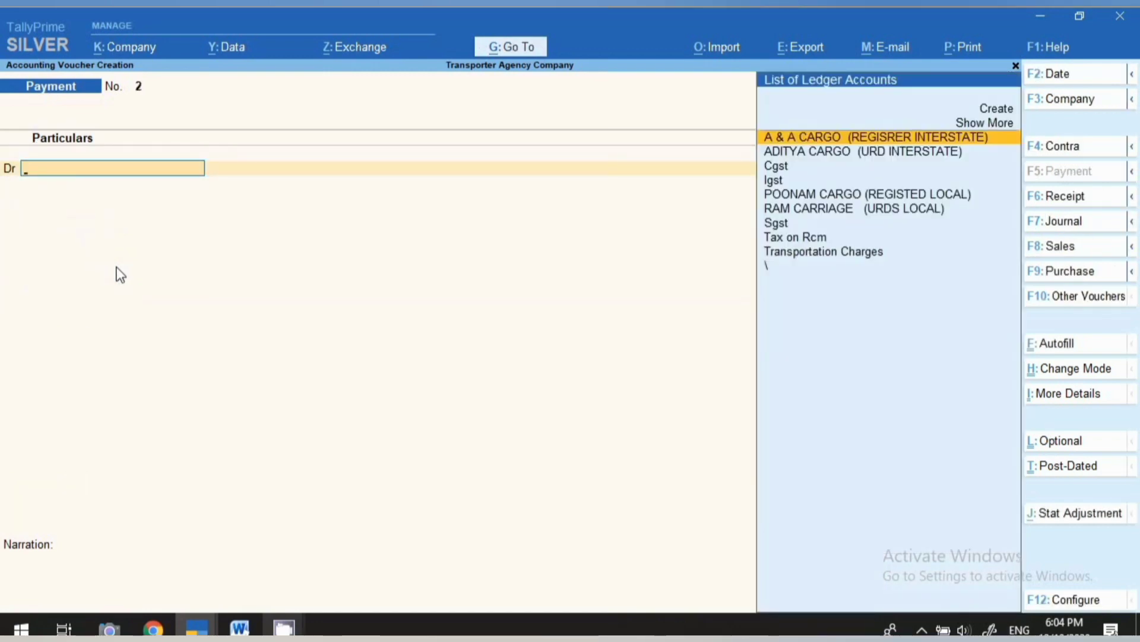
{"action": "key", "text": "Escape"}
{"action": "key", "text": "y"}
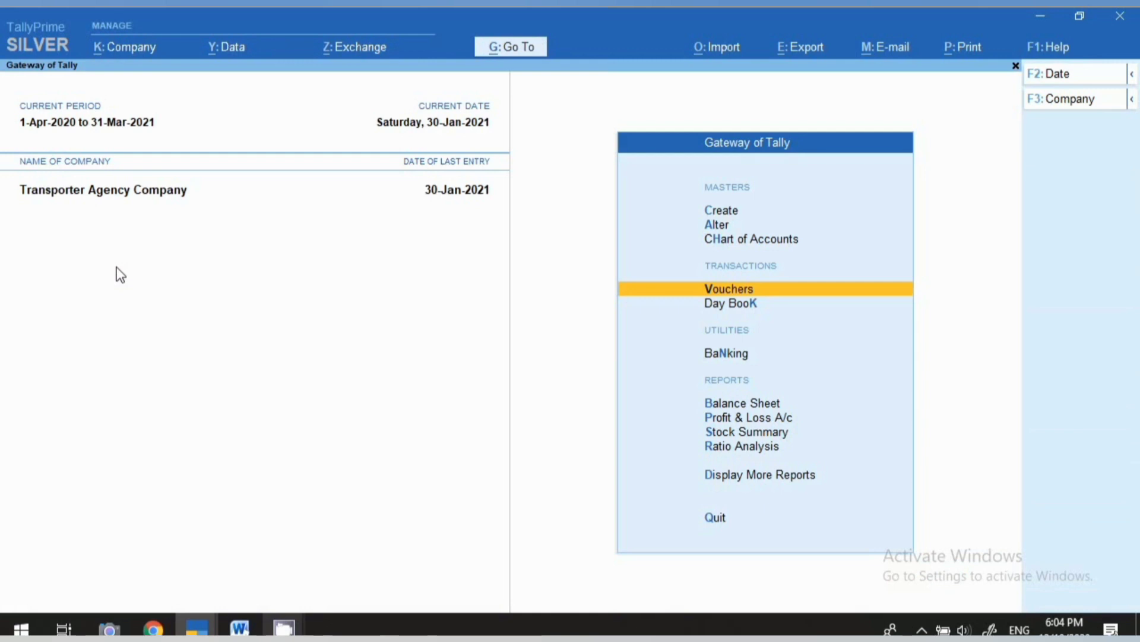
Step: Examine Duties & Taxes under Current Liabilities in the Balance Sheet, and return to the Gateway of Tally
{"action": "key", "text": "b"}
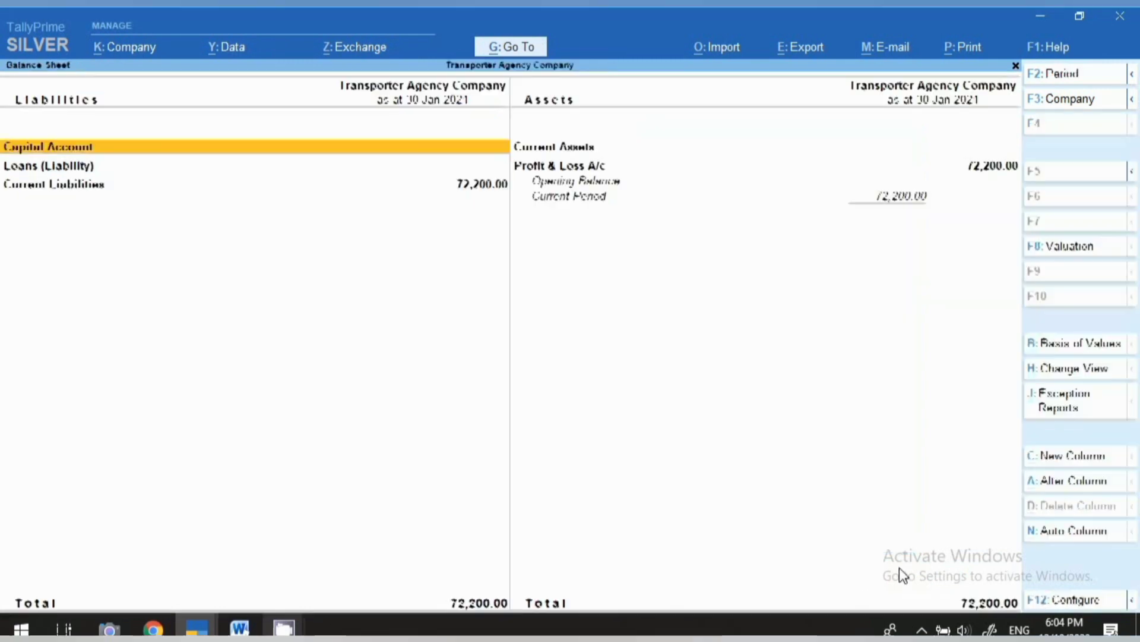
{"action": "key", "text": "Down"}
{"action": "key", "text": "Down"}
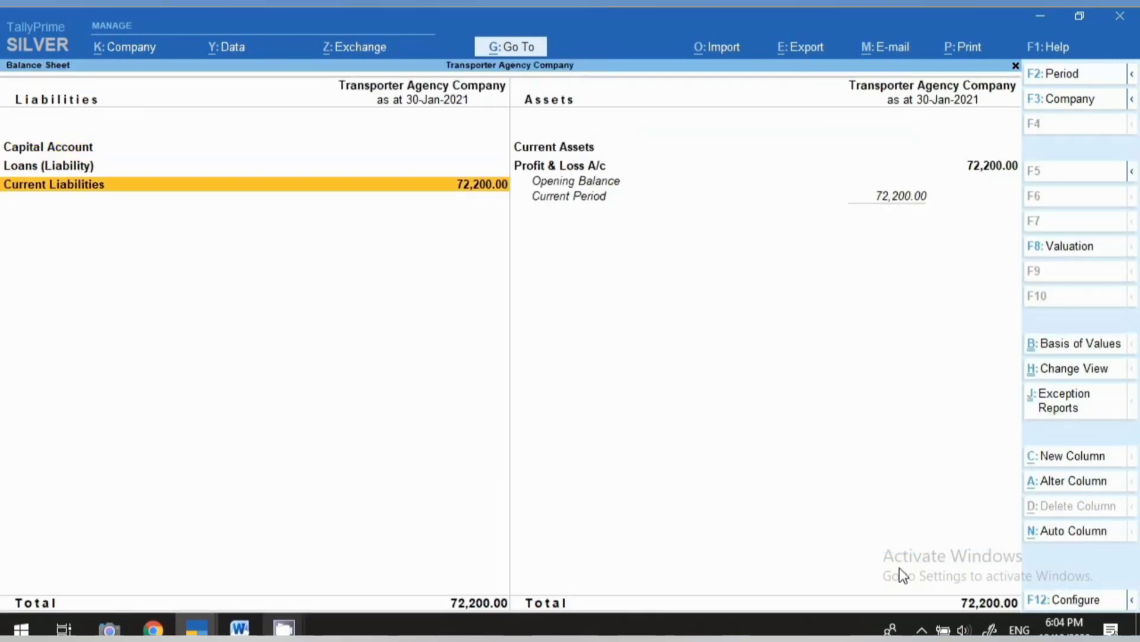
{"action": "key", "text": "Return"}
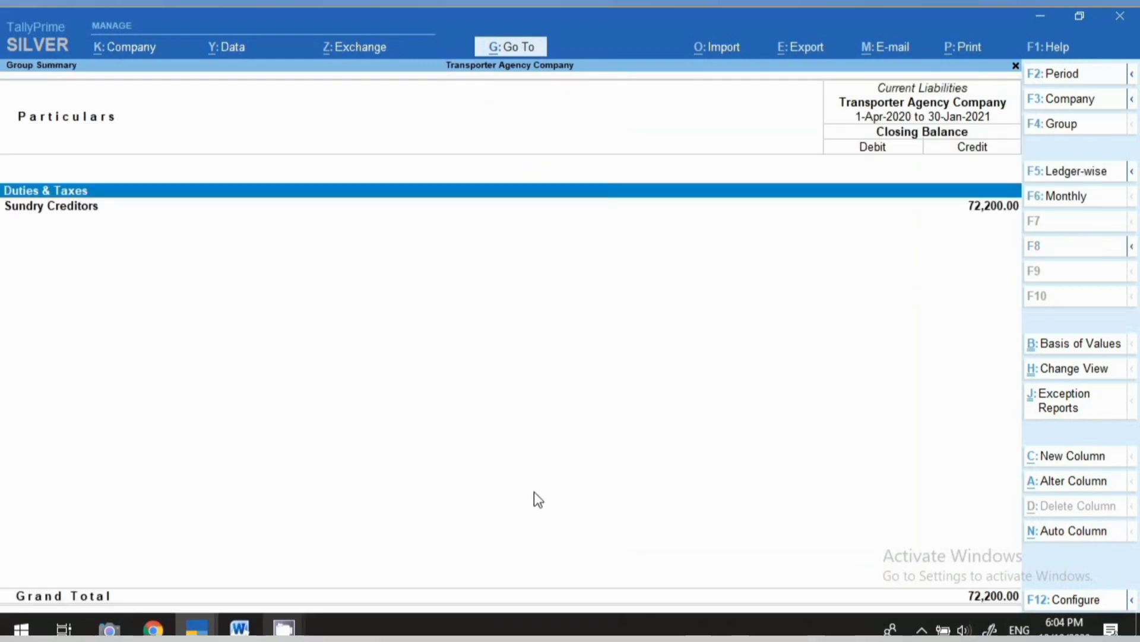
{"action": "key", "text": "Return"}
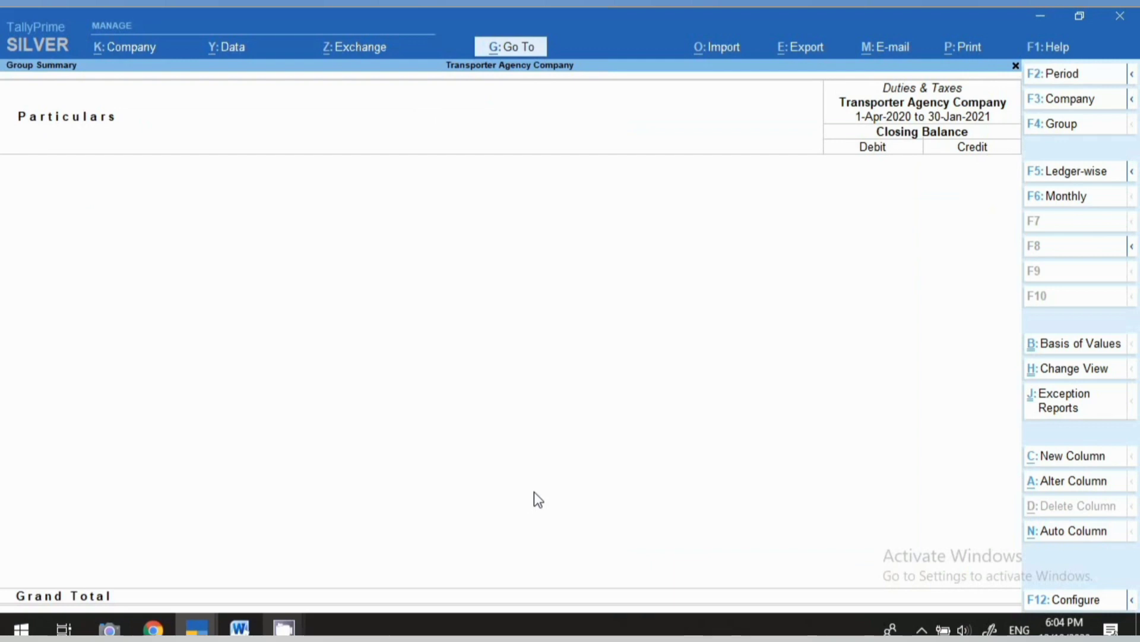
{"action": "key", "text": "Escape"}
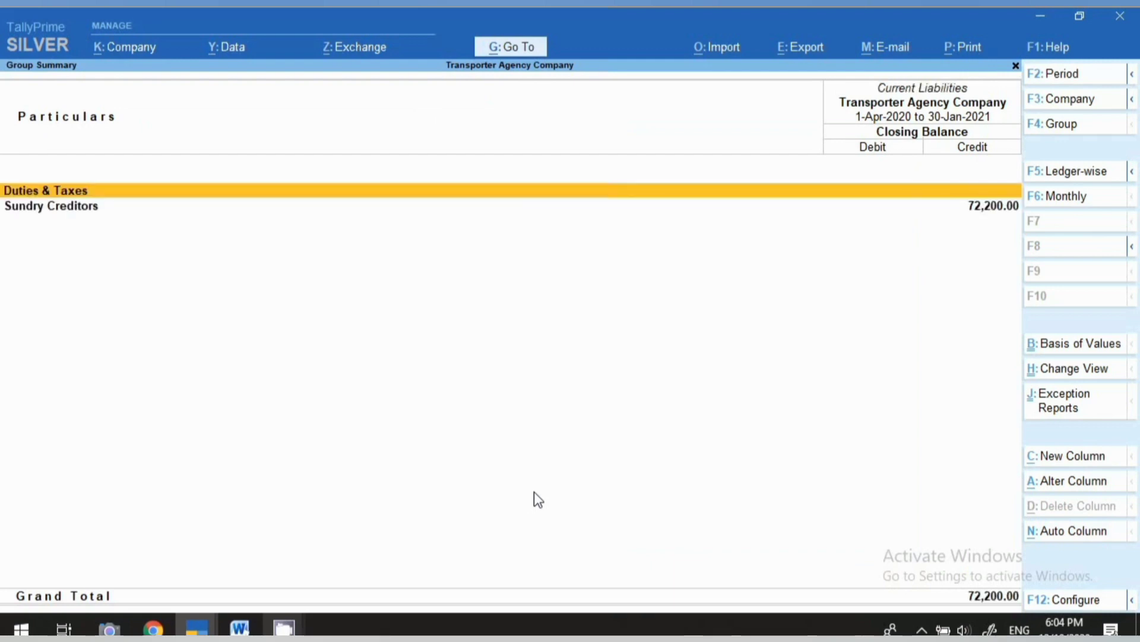
{"action": "key", "text": "Escape"}
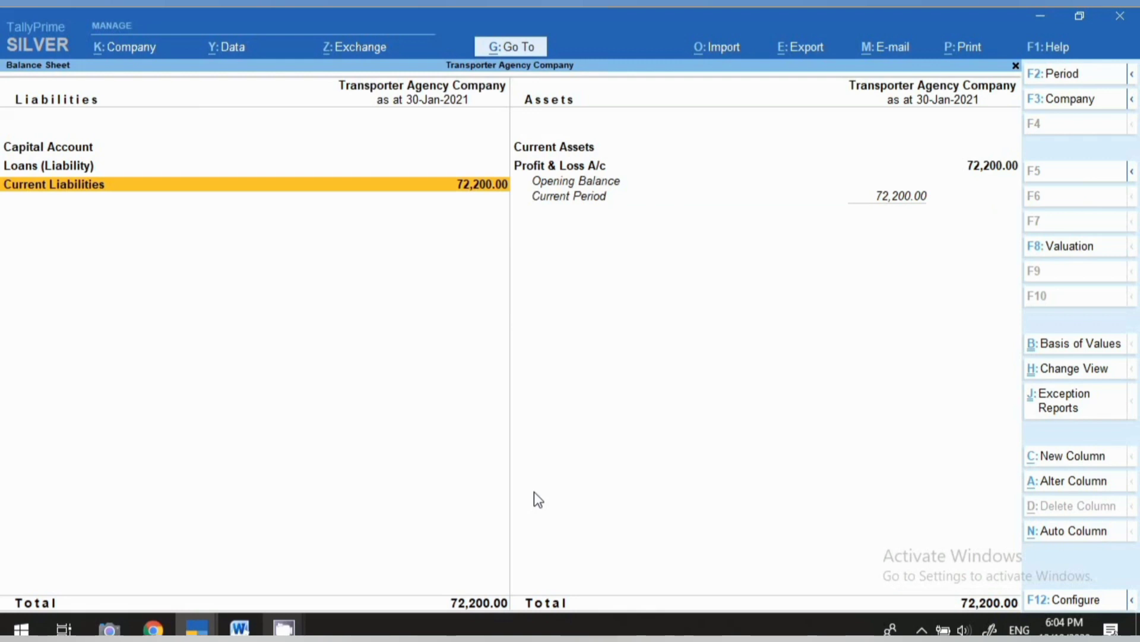
{"action": "key", "text": "Escape"}
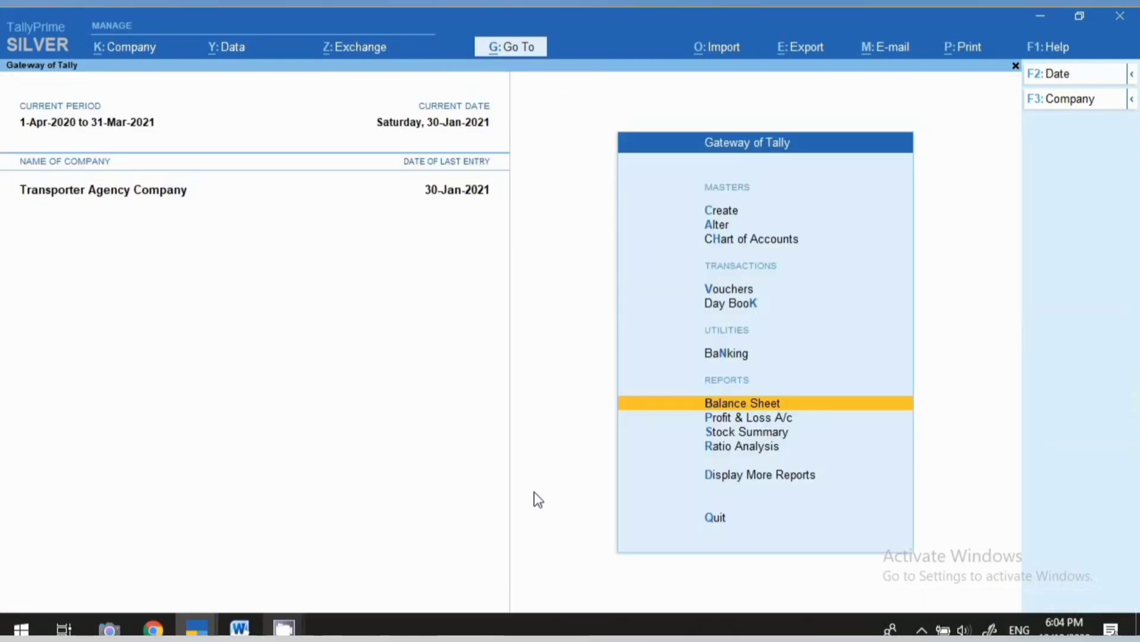
Step: Open the GSTR-3B report and start changing its period to begin on 1 January
{"action": "left_click", "coordinate": [517, 58]}
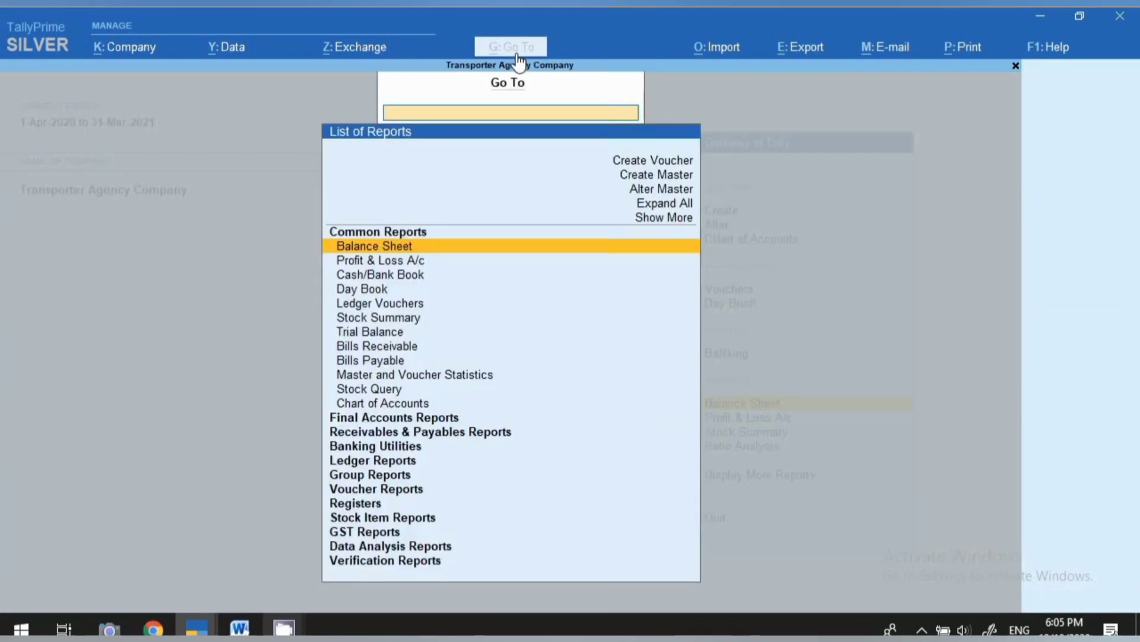
{"action": "type", "text": "Gst"}
{"action": "key", "text": "Down"}
{"action": "key", "text": "Down"}
{"action": "key", "text": "Down"}
{"action": "key", "text": "Down"}
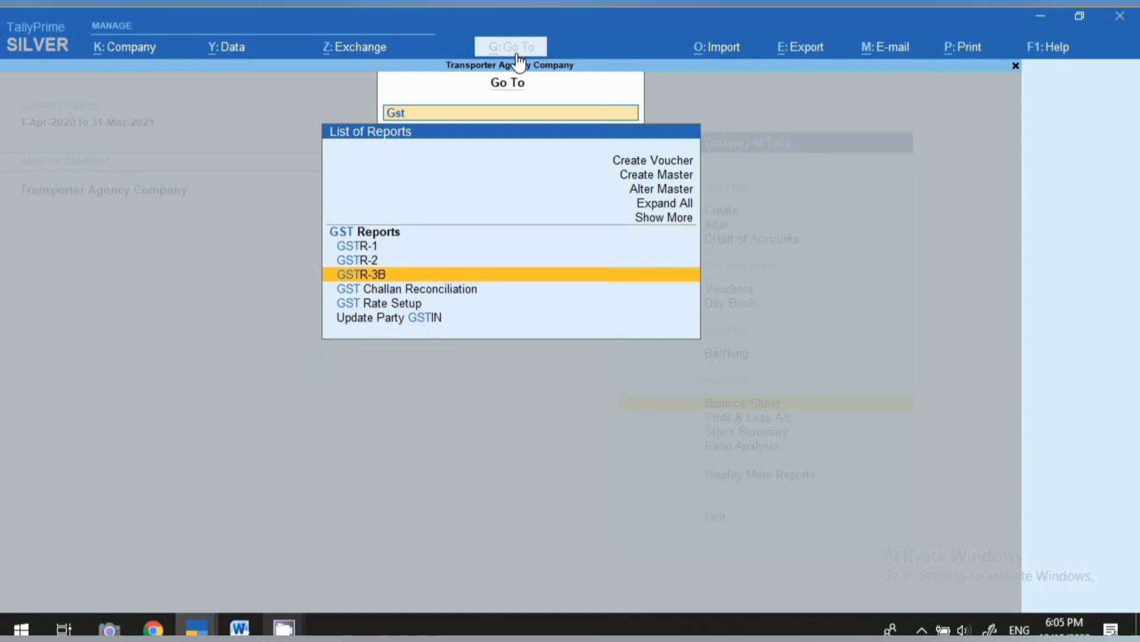
{"action": "key", "text": "Return"}
{"action": "key", "text": "F2"}
{"action": "type", "text": "1.1."}
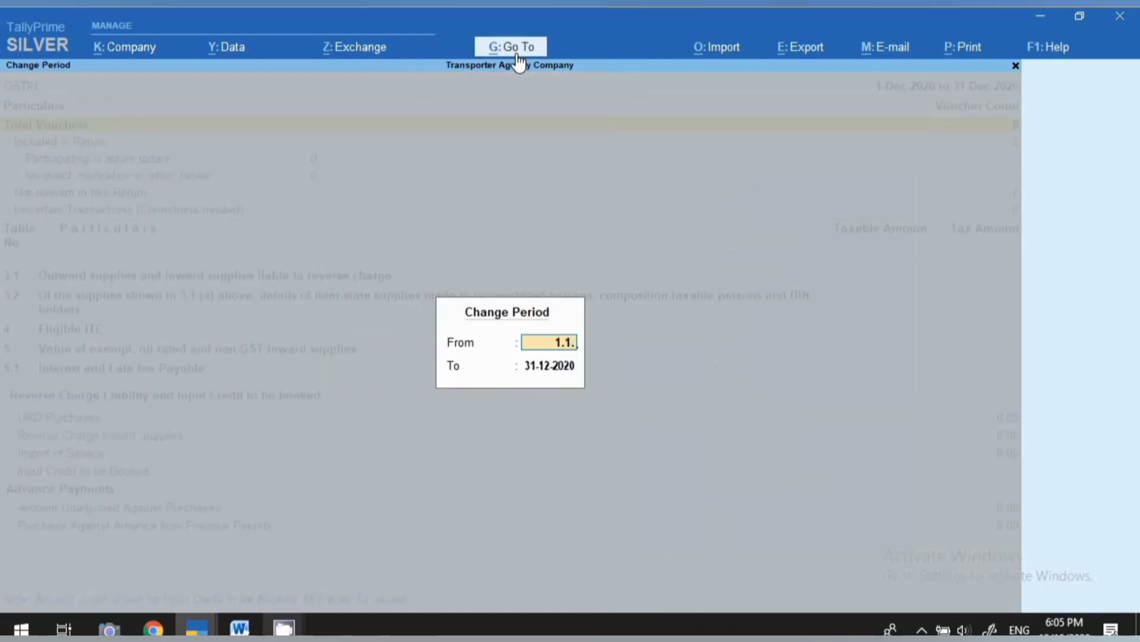
Step: Set the GSTR-3B report period from 1-1-2021 to 30-1-2021
{"action": "key", "text": "Return"}
{"action": "key", "text": "BackSpace"}
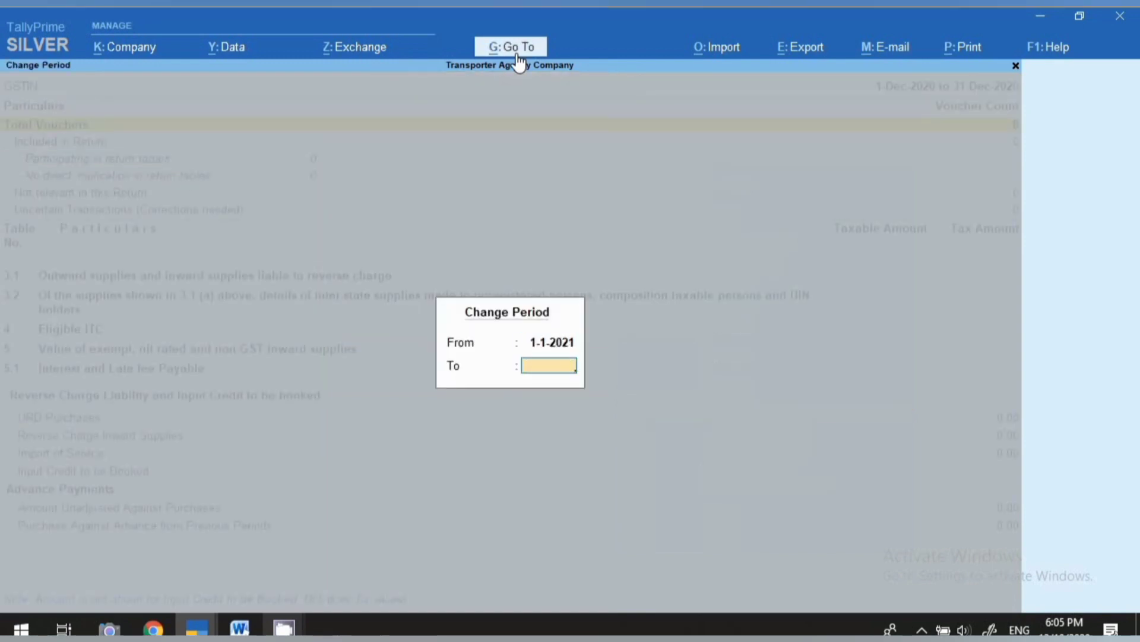
{"action": "type", "text": "30"}
{"action": "key", "text": "Return"}
Step: Look through the GSTR-3B summary rows, from the return tables to the advance payments, ending on section 3.1
{"action": "key", "text": "Down"}
{"action": "key", "text": "Down"}
{"action": "key", "text": "Down"}
{"action": "key", "text": "Down"}
{"action": "key", "text": "Down"}
{"action": "key", "text": "Down"}
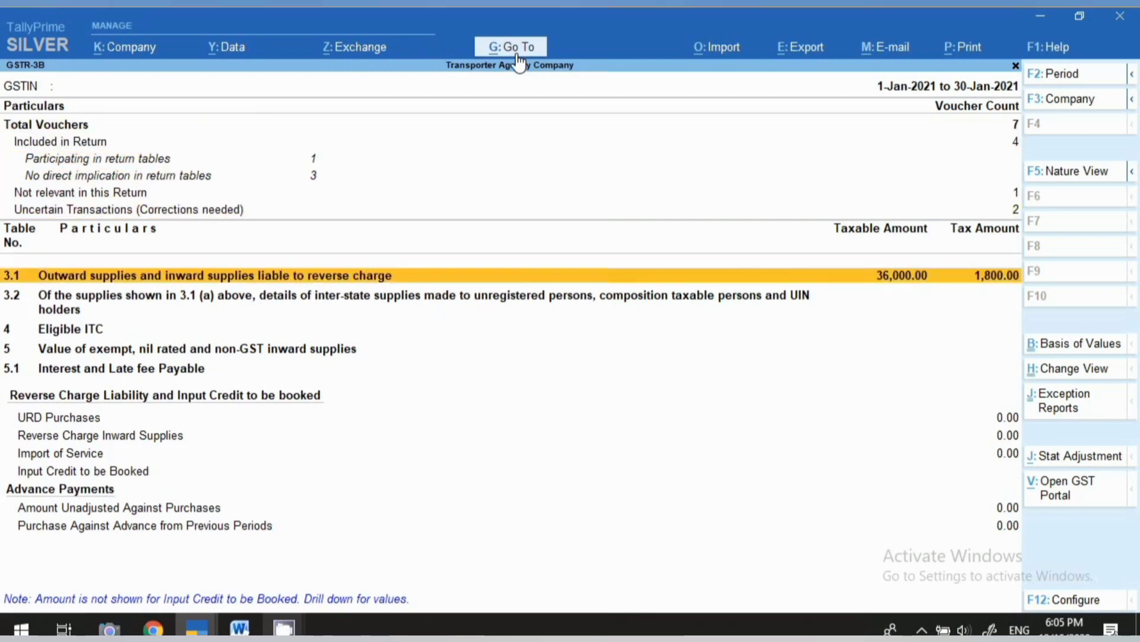
{"action": "key", "text": "Down"}
{"action": "key", "text": "Down"}
{"action": "key", "text": "Down"}
{"action": "key", "text": "Down"}
{"action": "key", "text": "Down"}
{"action": "key", "text": "Down"}
{"action": "key", "text": "Up"}
{"action": "key", "text": "Up"}
{"action": "key", "text": "Up"}
{"action": "key", "text": "Up"}
{"action": "key", "text": "Up"}
{"action": "key", "text": "Up"}
{"action": "key", "text": "Up"}
{"action": "key", "text": "Up"}
{"action": "key", "text": "Down"}
{"action": "key", "text": "Down"}
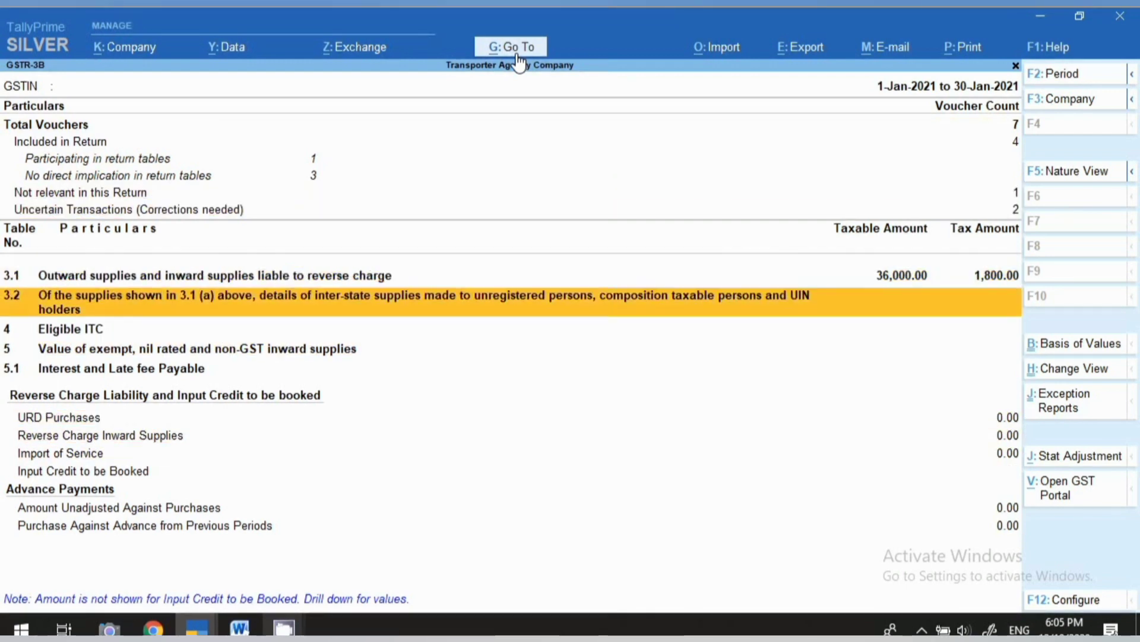
{"action": "key", "text": "Up"}
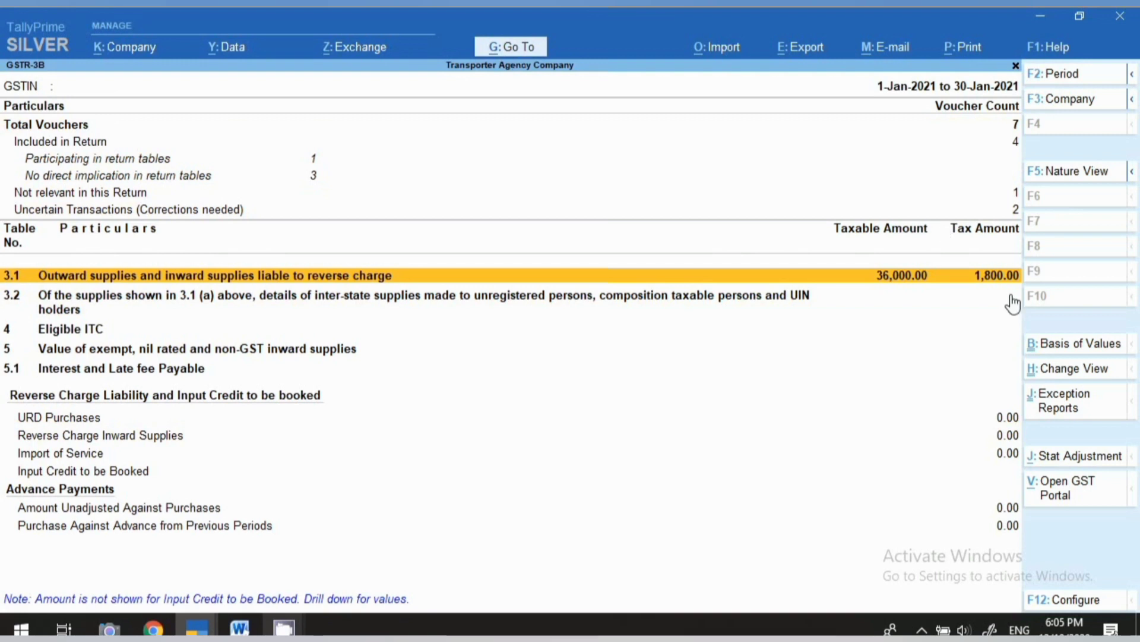
Step: Expand section 3.1 and examine the taxable and tax amounts of inward supplies liable to reverse charge
{"action": "key", "text": "shift+Return"}
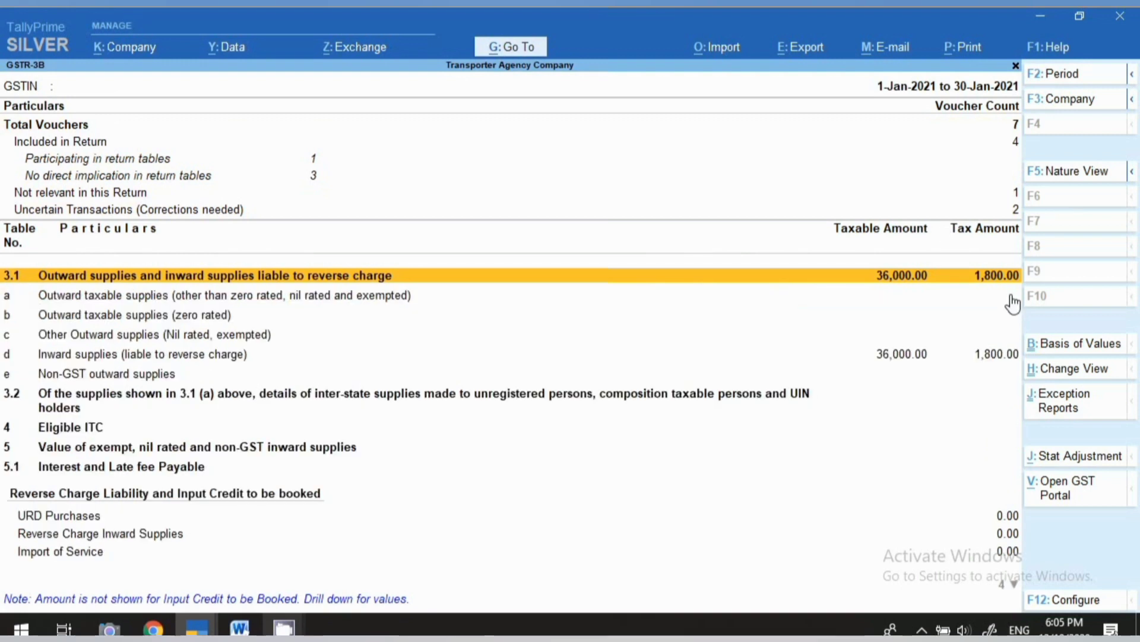
{"action": "key", "text": "Down"}
{"action": "key", "text": "Down"}
{"action": "key", "text": "Down"}
{"action": "key", "text": "Down"}
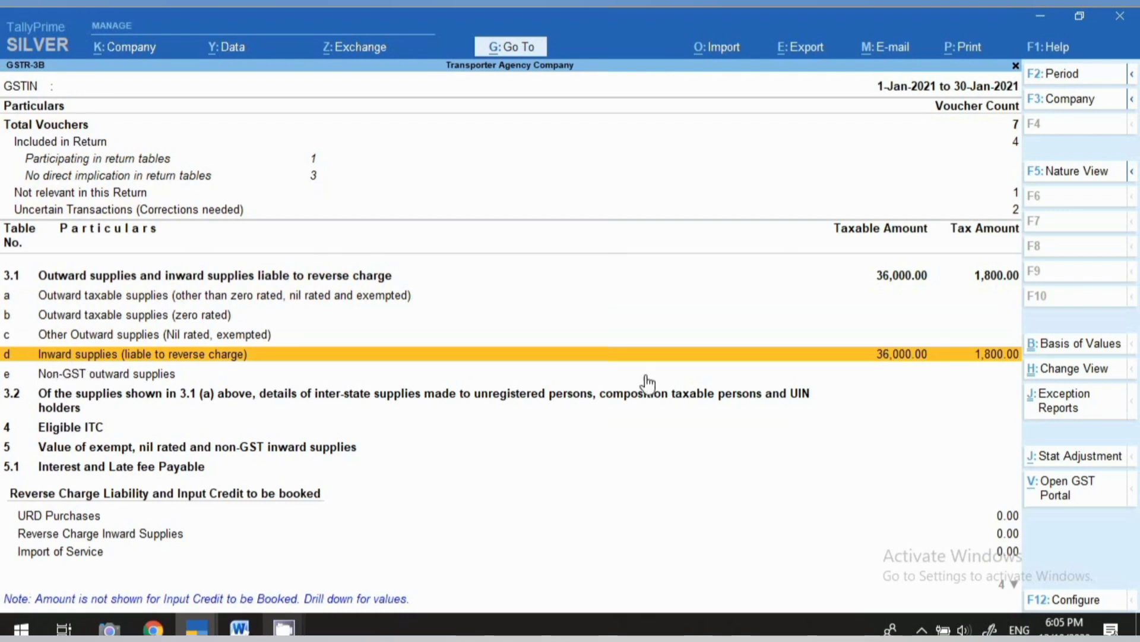
{"action": "left_click", "coordinate": [980, 380]}
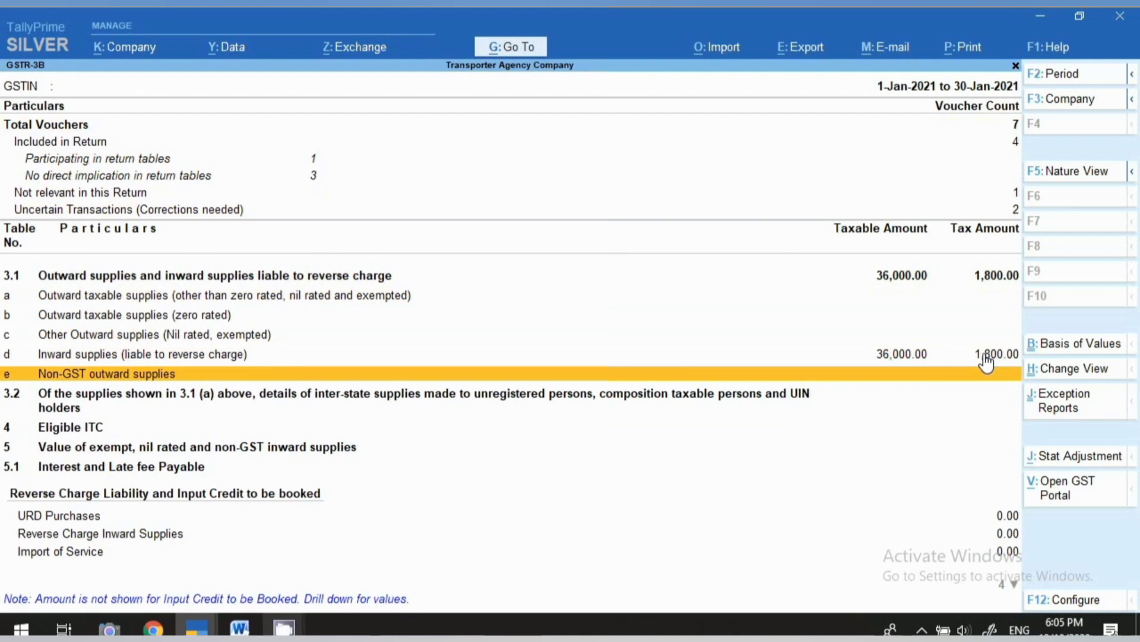
{"action": "left_click", "coordinate": [971, 356]}
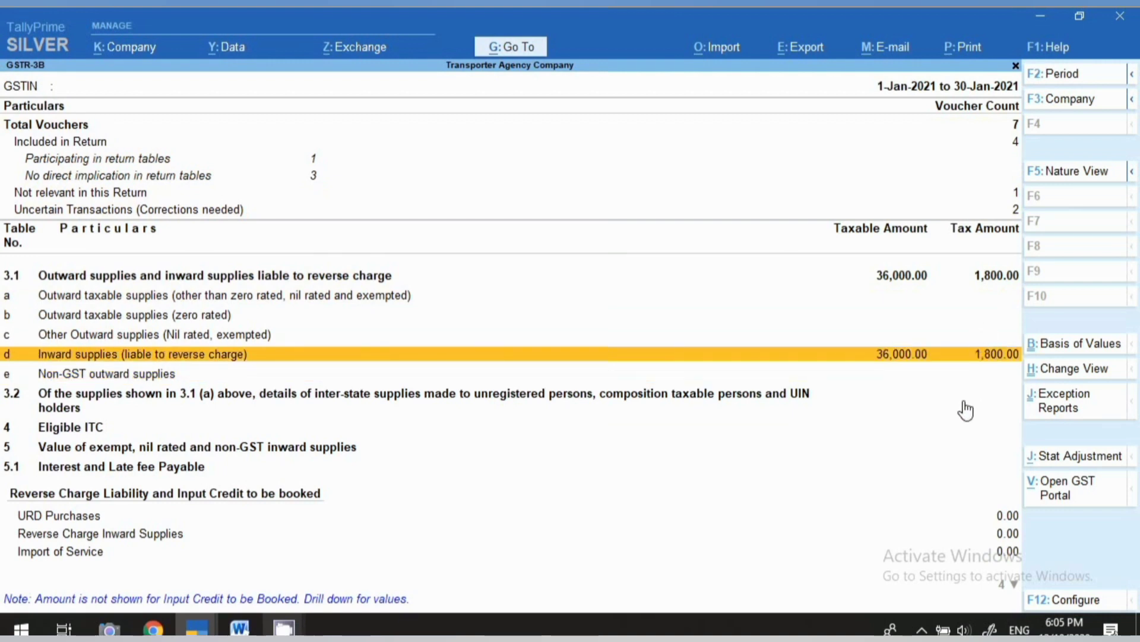
{"action": "left_click", "coordinate": [980, 374]}
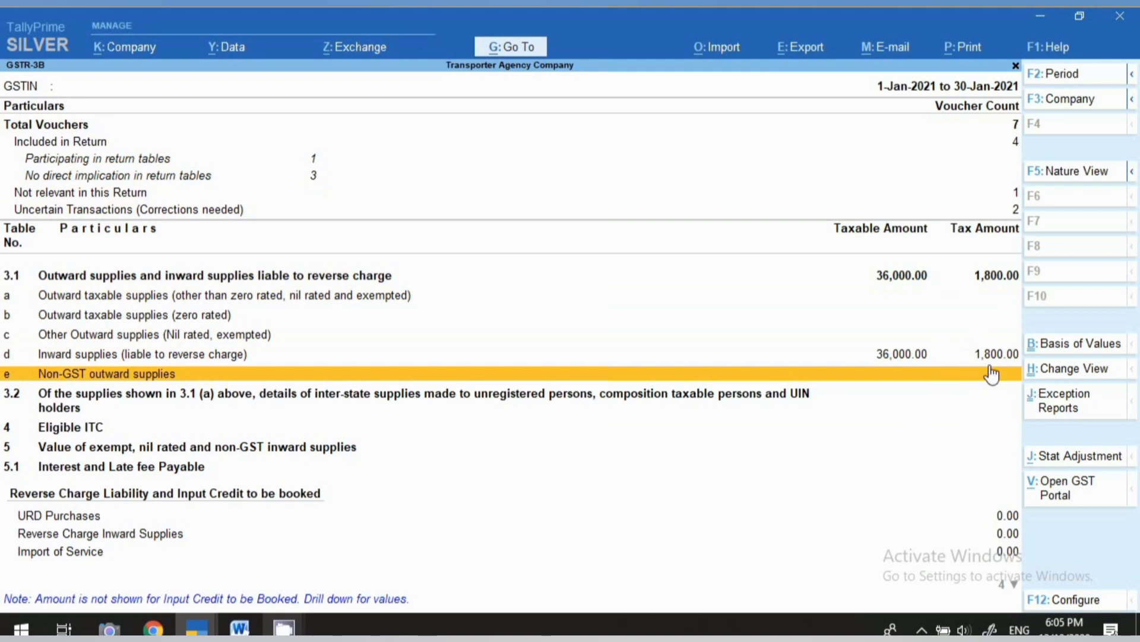
Step: Examine the GSTR-3B reverse charge liability, input credit and advance payments rows
{"action": "key", "text": "Down"}
{"action": "key", "text": "Down"}
{"action": "key", "text": "Down"}
{"action": "key", "text": "Down"}
{"action": "key", "text": "Down"}
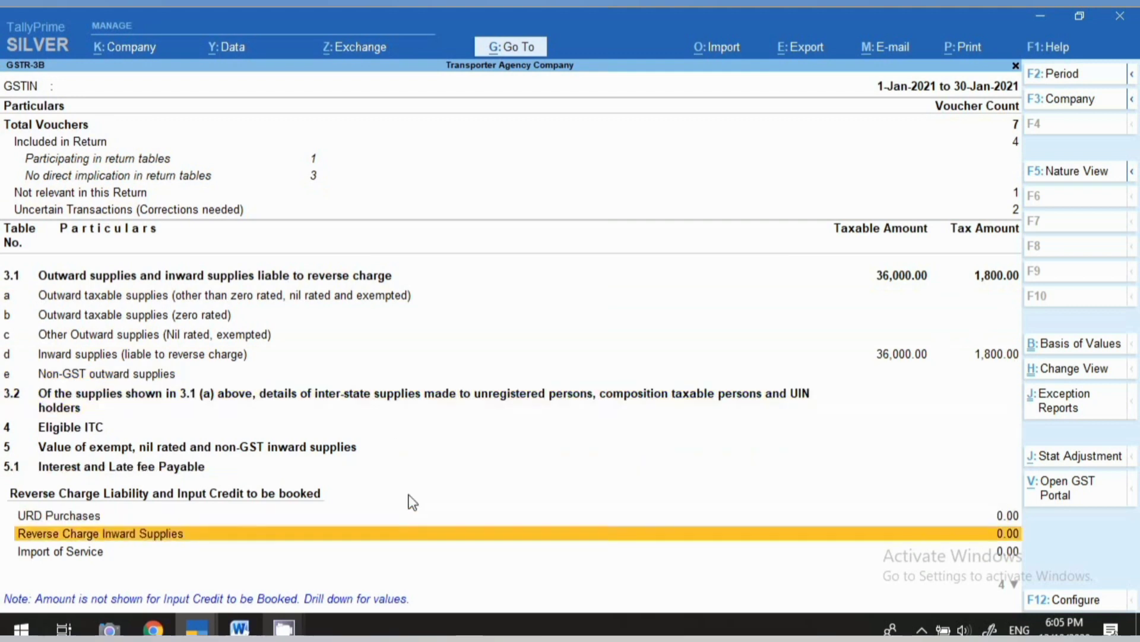
{"action": "key", "text": "Down"}
{"action": "key", "text": "Down"}
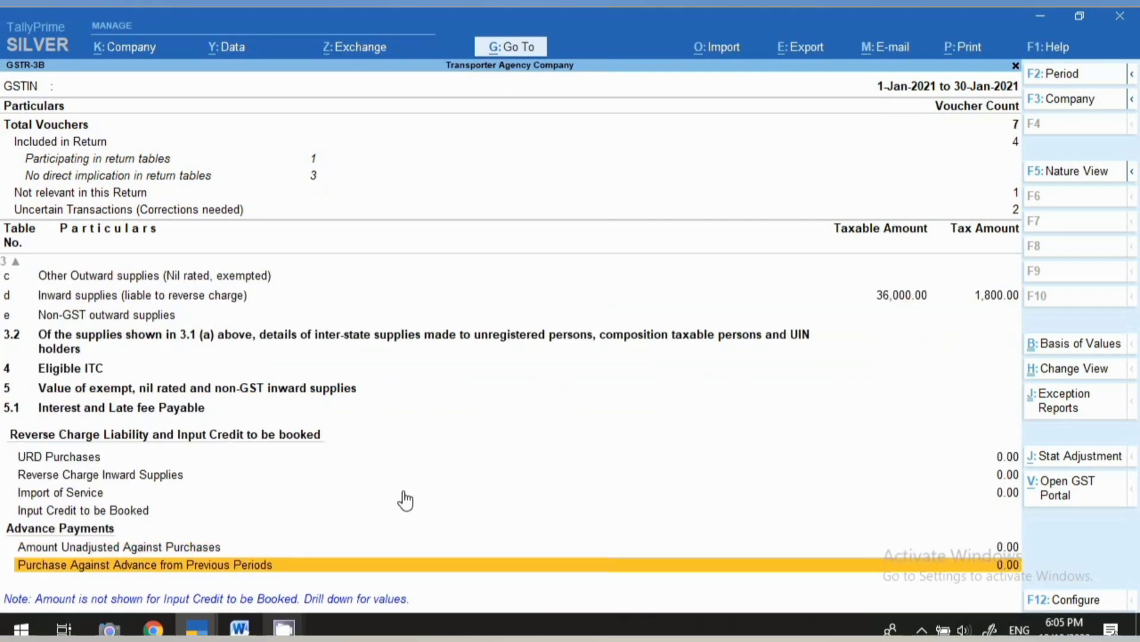
{"action": "key", "text": "Up"}
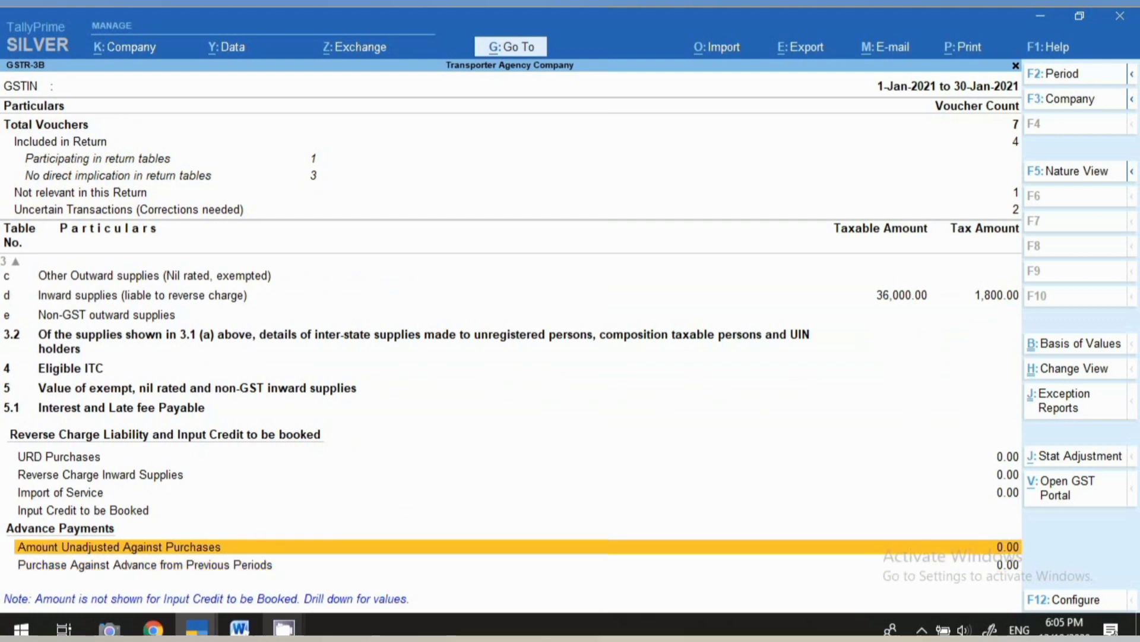
{"action": "left_click", "coordinate": [922, 630]}
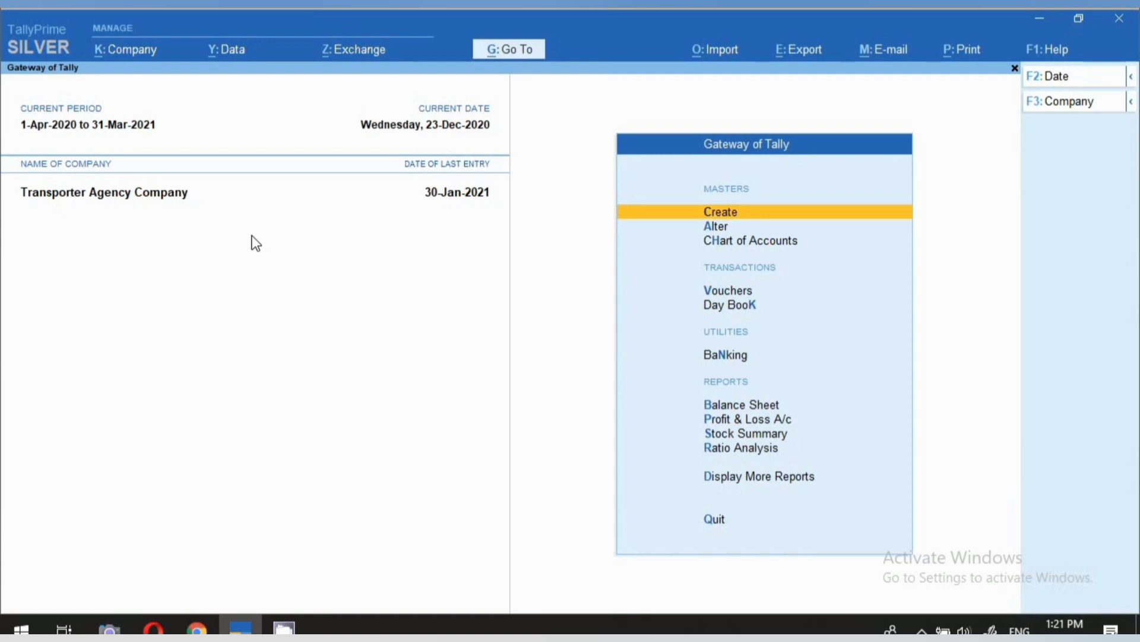
Step: Enable cost centres in the company features of Transporter Agency Company
{"action": "key", "text": "F11"}
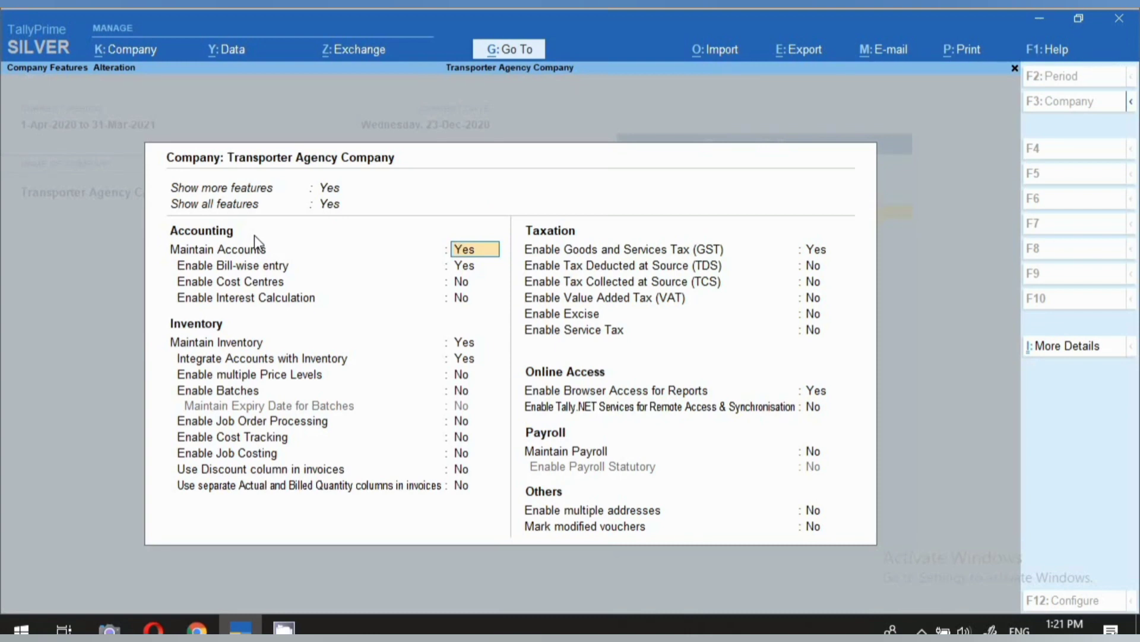
{"action": "left_click", "coordinate": [209, 284]}
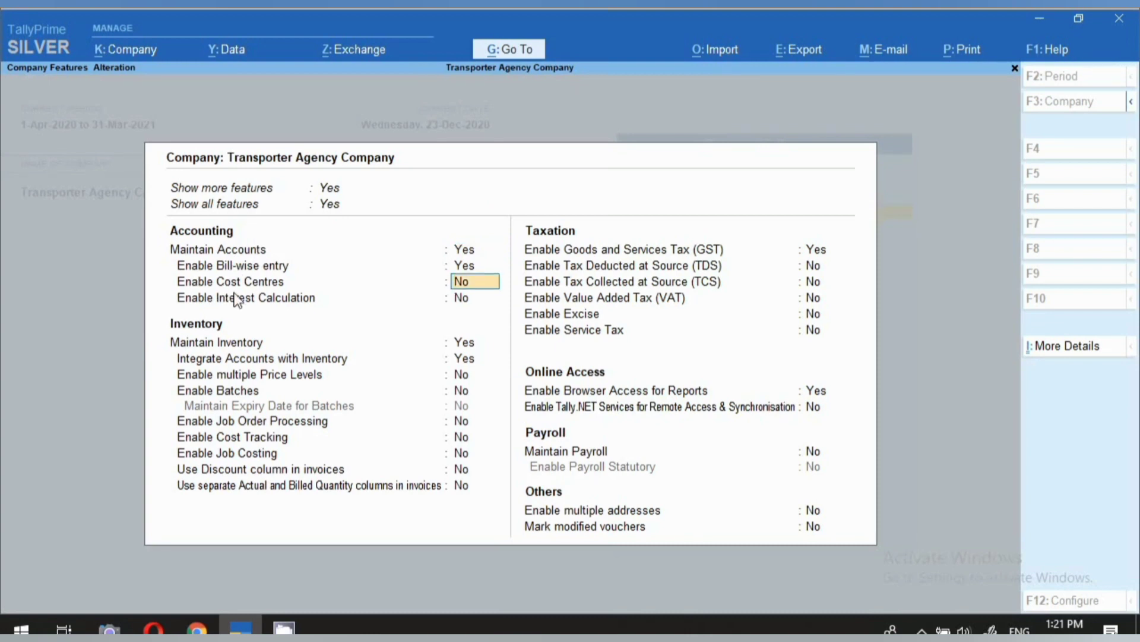
{"action": "type", "text": "y"}
{"action": "key", "text": "Return"}
Step: Check the company GST details for the tax liability on reverse charge option, and save the GST details and company features
{"action": "key", "text": "Return"}
{"action": "key", "text": "Return"}
{"action": "key", "text": "Return"}
{"action": "key", "text": "Return"}
{"action": "key", "text": "Return"}
{"action": "key", "text": "Return"}
{"action": "key", "text": "Return"}
{"action": "key", "text": "Return"}
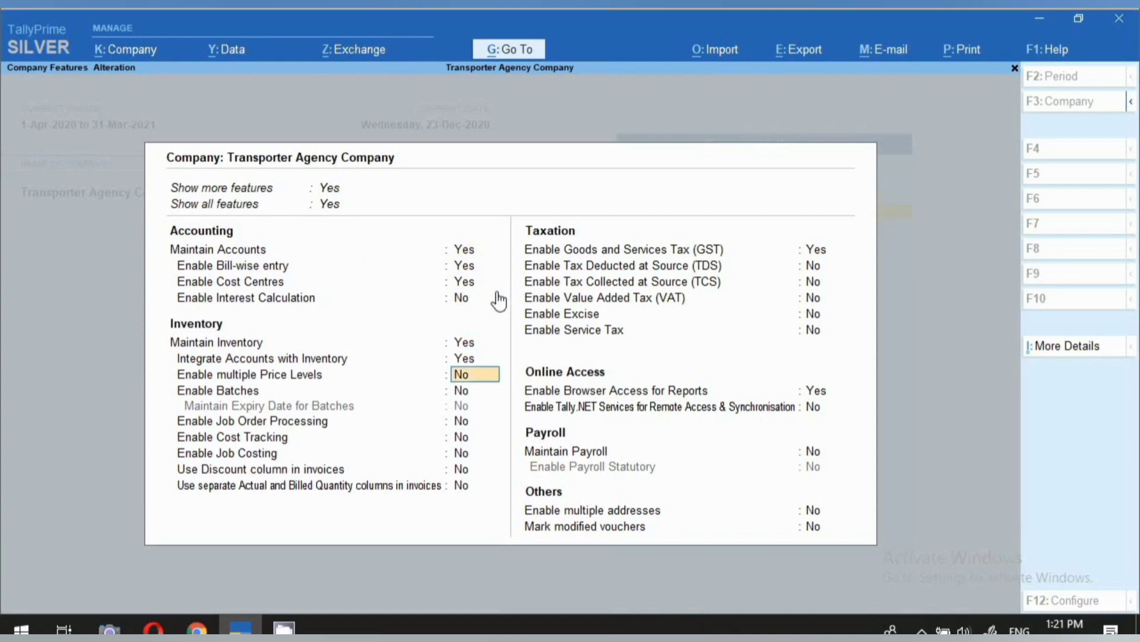
{"action": "key", "text": "Return"}
{"action": "key", "text": "Return"}
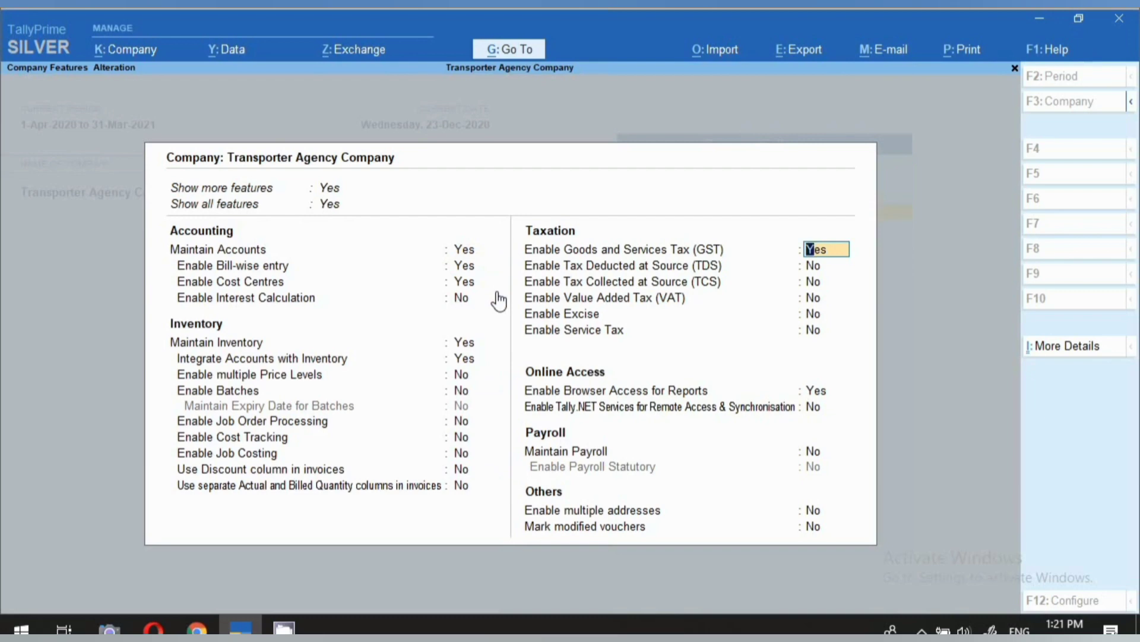
{"action": "key", "text": "Return"}
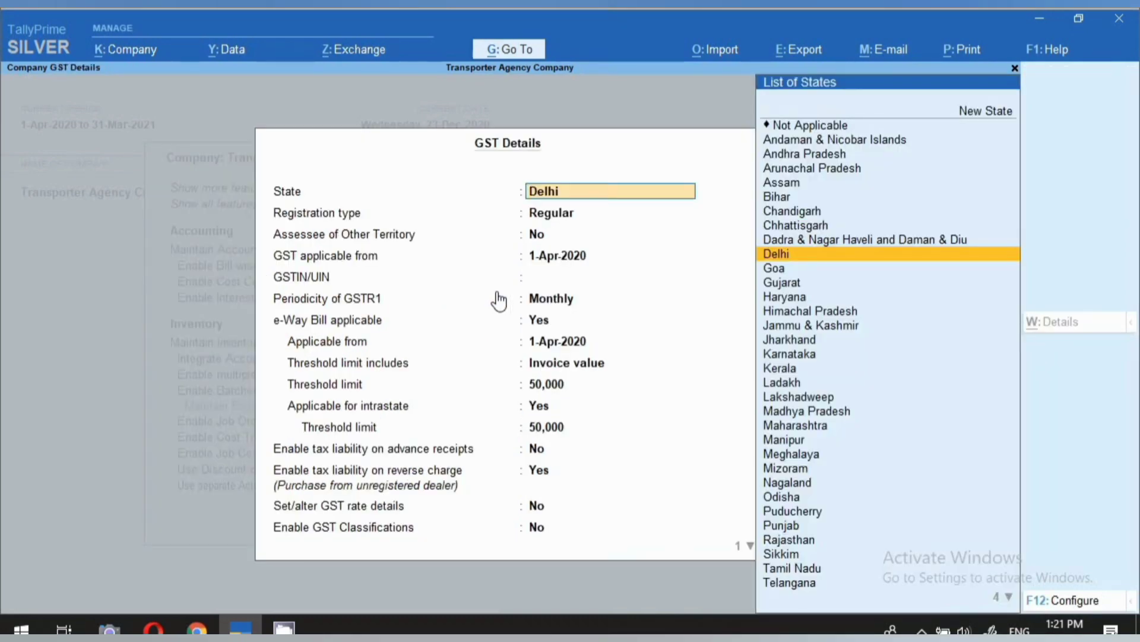
{"action": "left_click", "coordinate": [306, 478]}
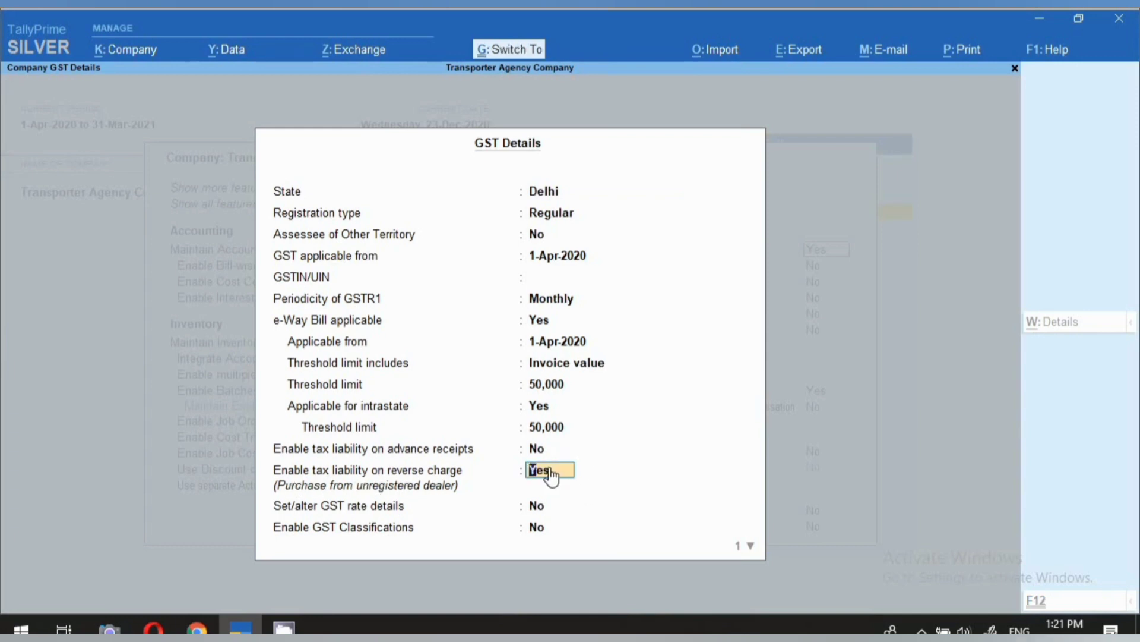
{"action": "key", "text": "ctrl+a"}
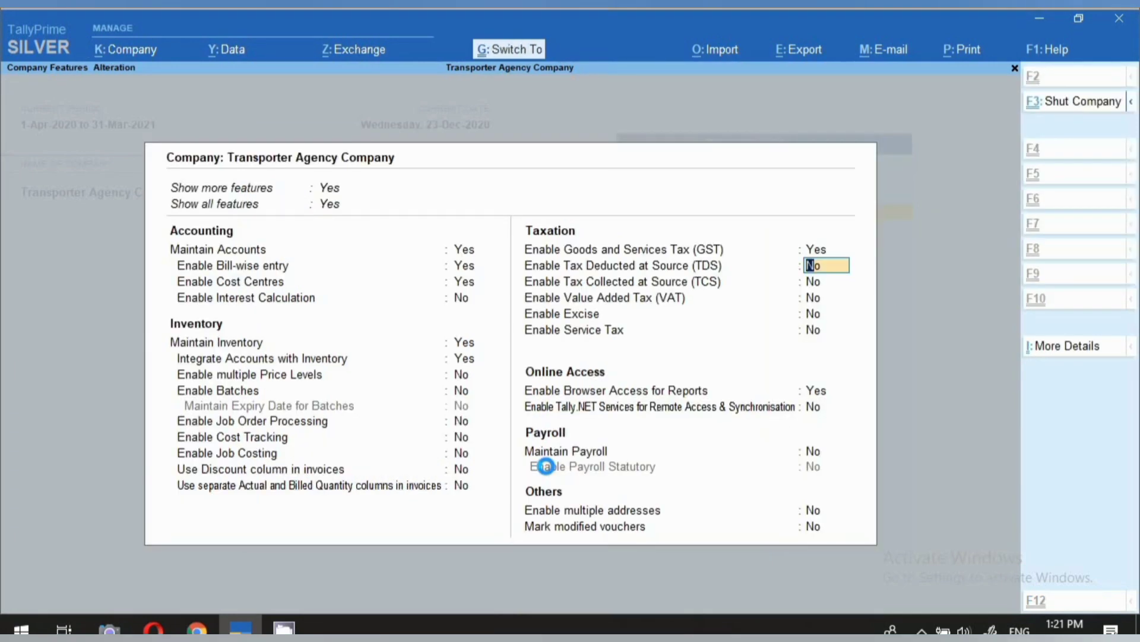
{"action": "key", "text": "ctrl+a"}
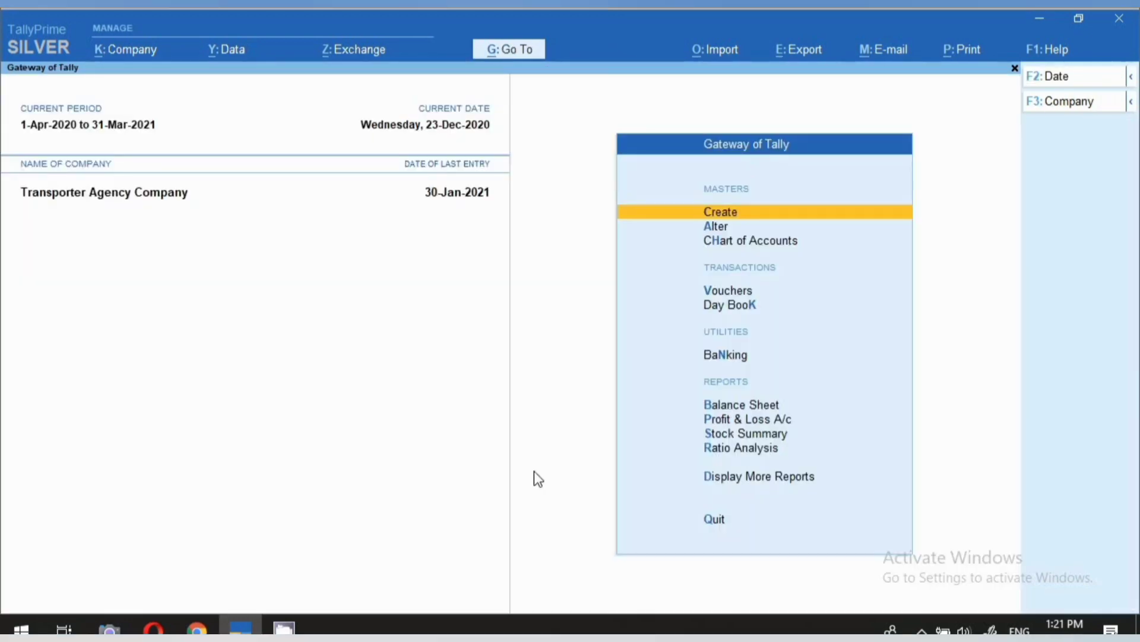
Step: Open the A & A CARGO (REGISRER INTERSTATE) ledger for alteration
{"action": "left_click", "coordinate": [736, 231]}
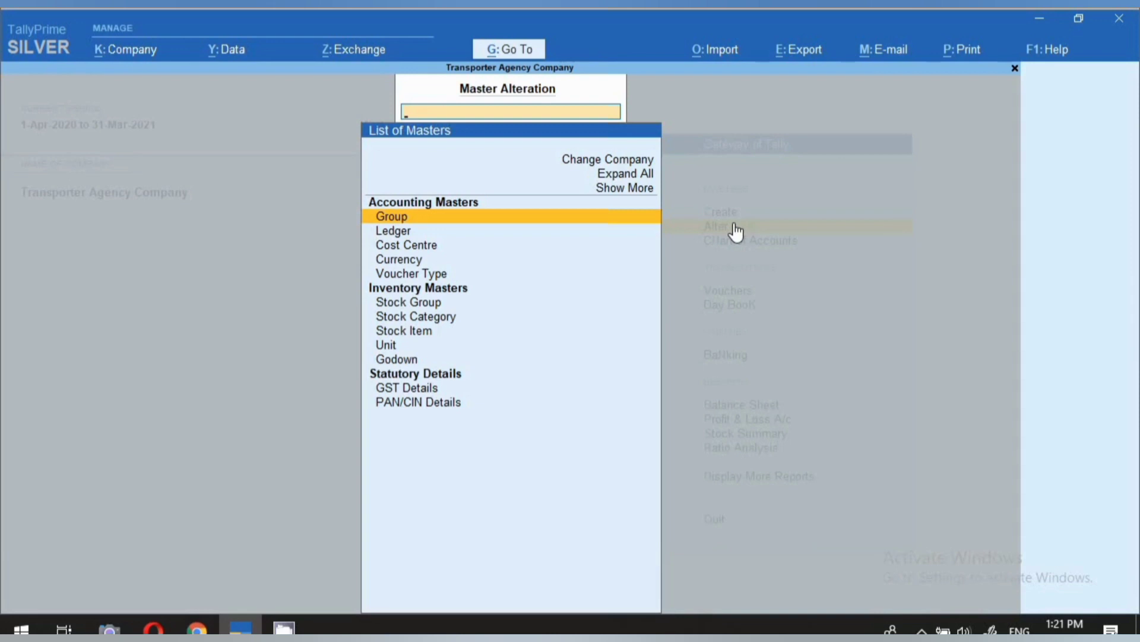
{"action": "key", "text": "Down"}
{"action": "key", "text": "Down"}
{"action": "key", "text": "Down"}
{"action": "key", "text": "Down"}
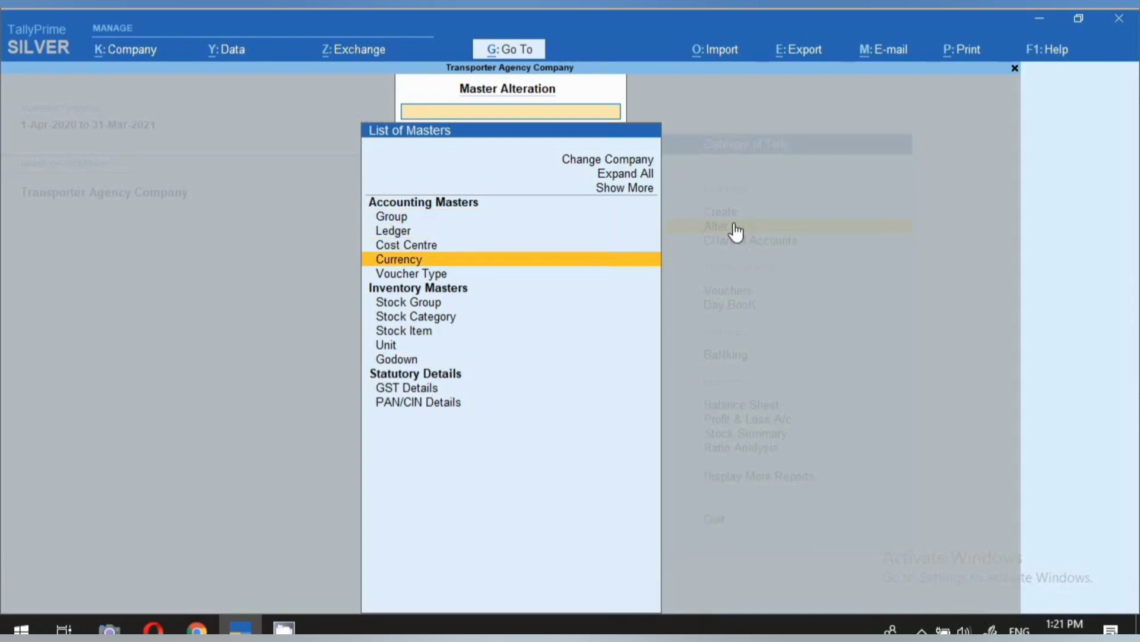
{"action": "key", "text": "Up"}
{"action": "key", "text": "Up"}
{"action": "key", "text": "Up"}
{"action": "key", "text": "Return"}
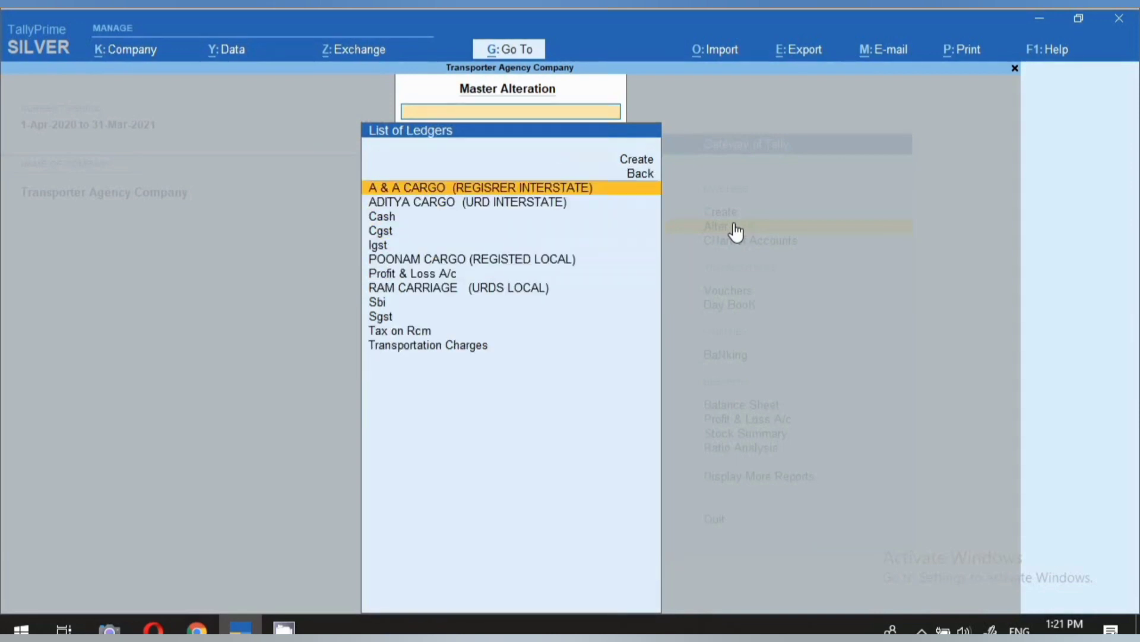
{"action": "key", "text": "Return"}
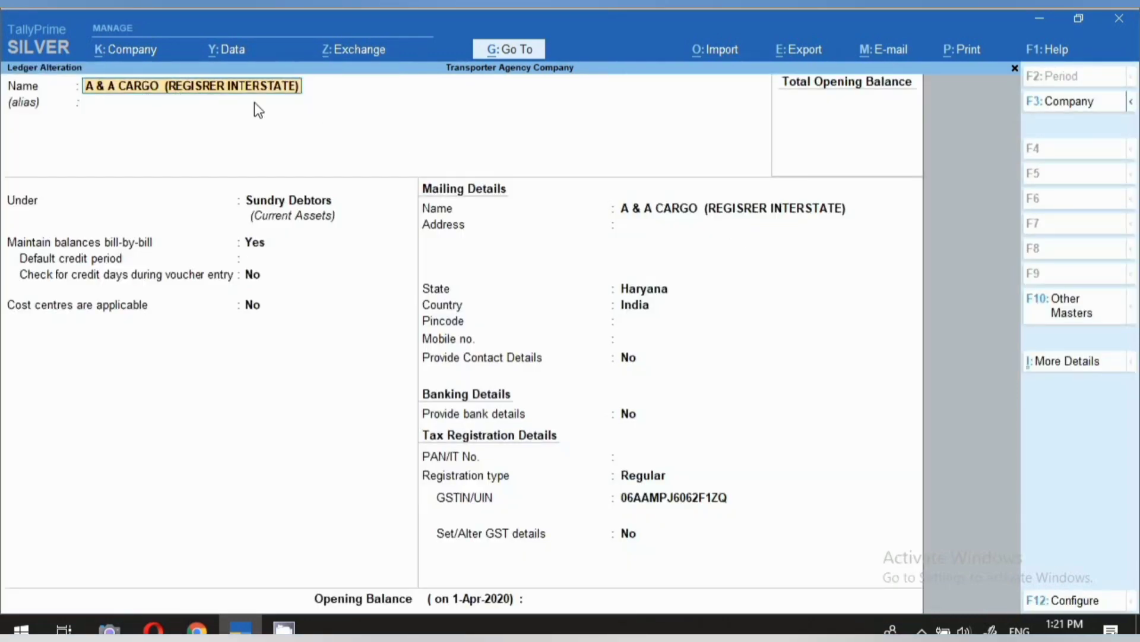
Step: Review the A & A CARGO ledger's group, registration type and GSTIN, and accept the ledger
{"action": "key", "text": "Return"}
{"action": "key", "text": "Return"}
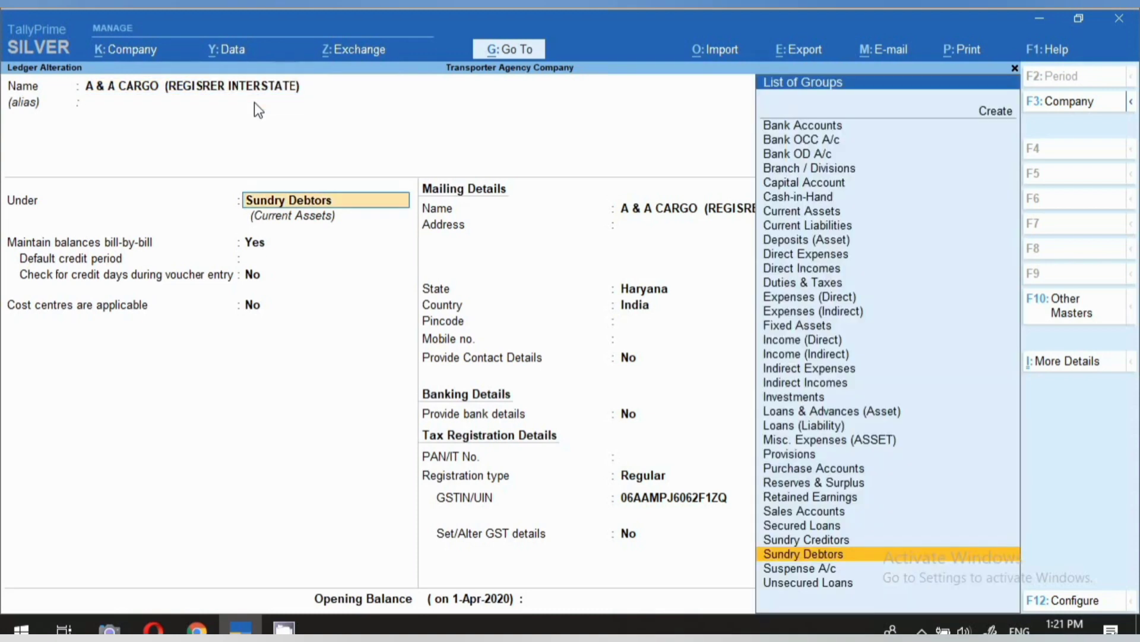
{"action": "key", "text": "Return"}
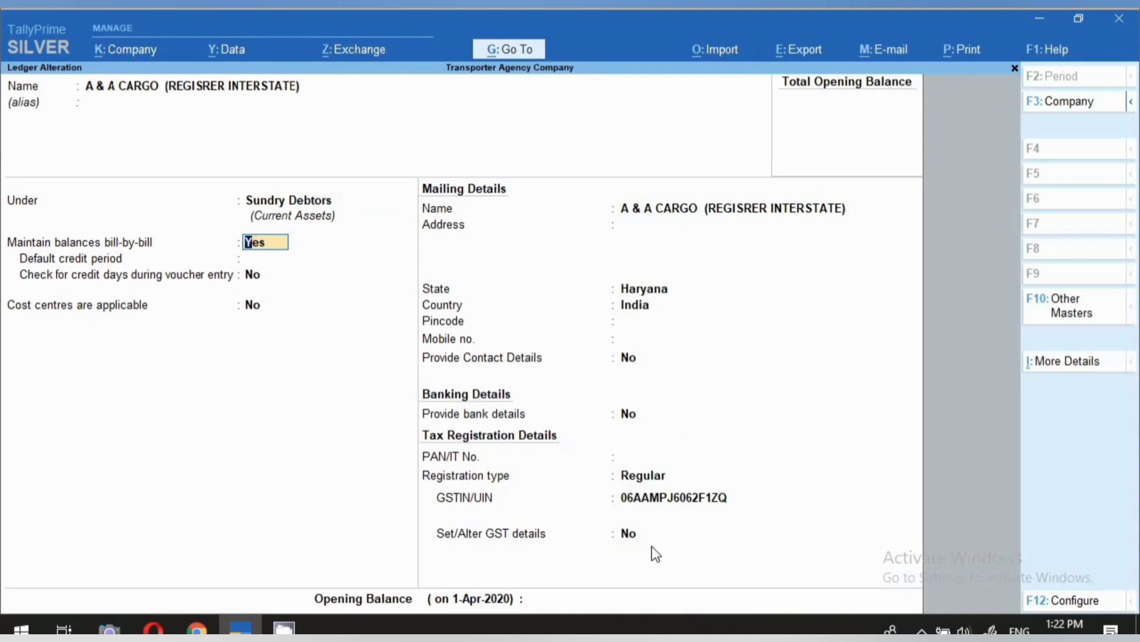
{"action": "left_click", "coordinate": [629, 483]}
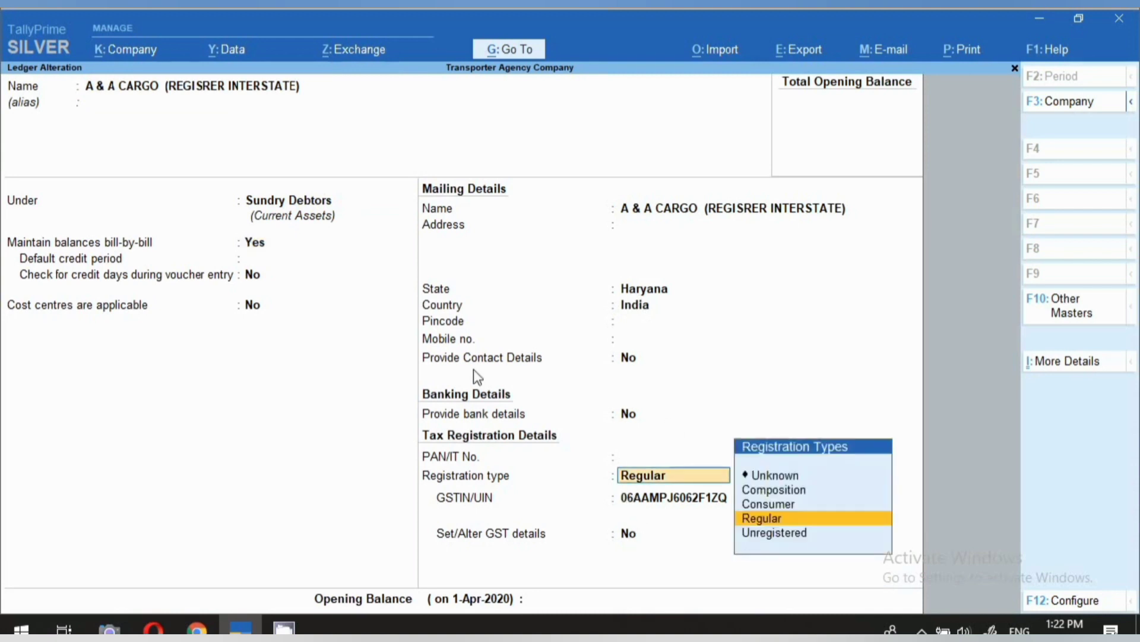
{"action": "left_click", "coordinate": [643, 502]}
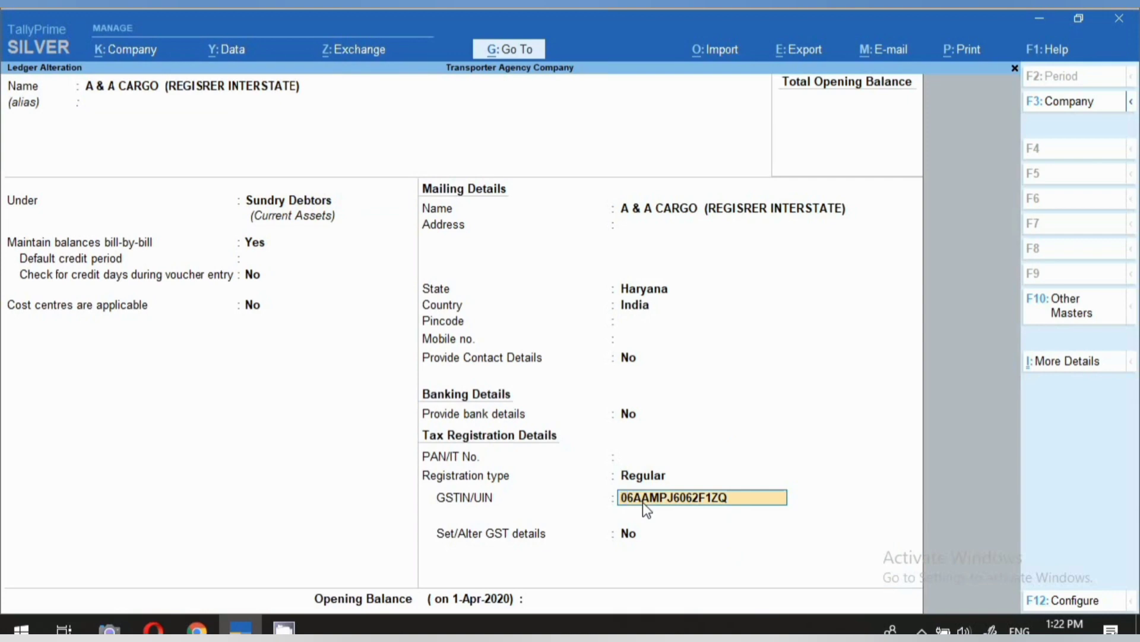
{"action": "key", "text": "ctrl+a"}
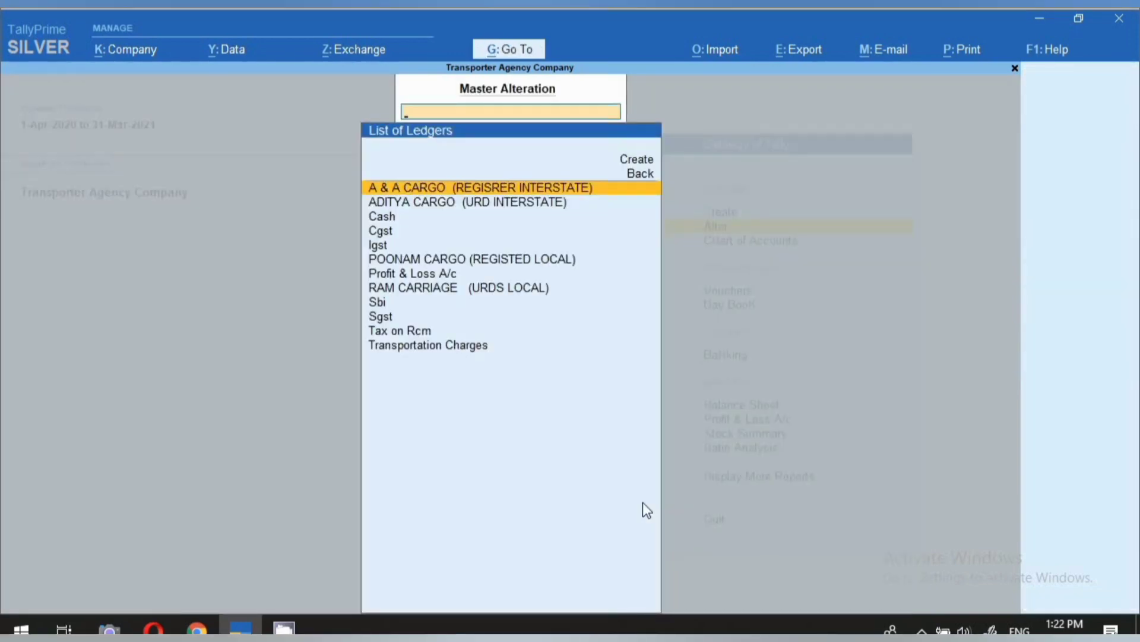
Step: Open the ADITYA CARGO (URD INTERSTATE) ledger, review its group, state and registration type, and accept it
{"action": "key", "text": "Down"}
{"action": "key", "text": "Return"}
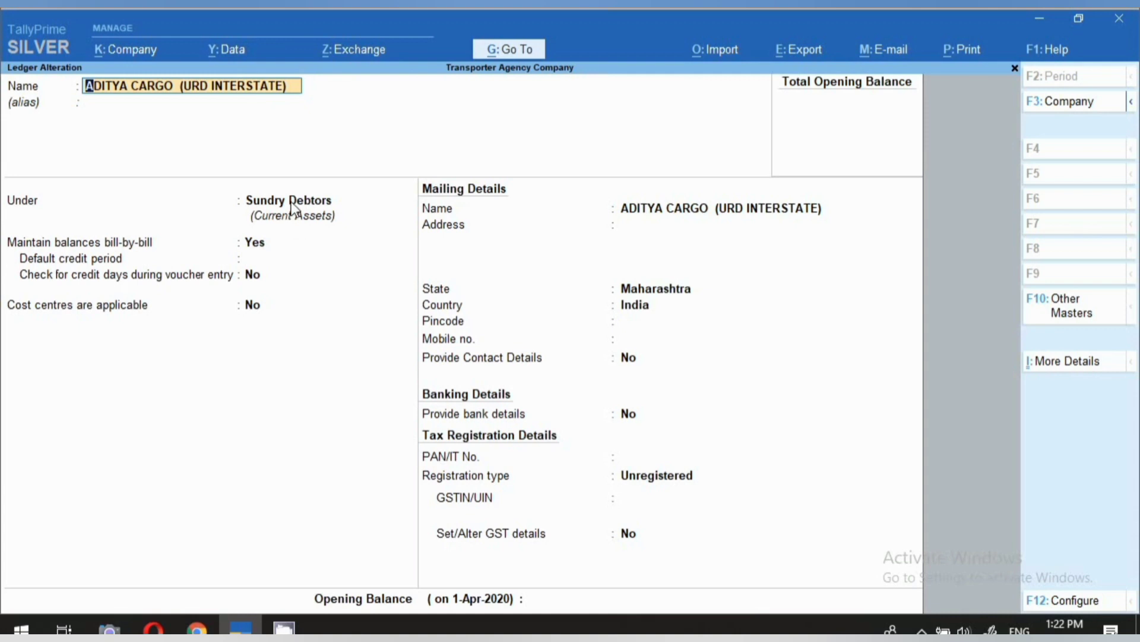
{"action": "key", "text": "Return"}
{"action": "key", "text": "Return"}
{"action": "key", "text": "Return"}
{"action": "key", "text": "Return"}
{"action": "key", "text": "Return"}
{"action": "key", "text": "Return"}
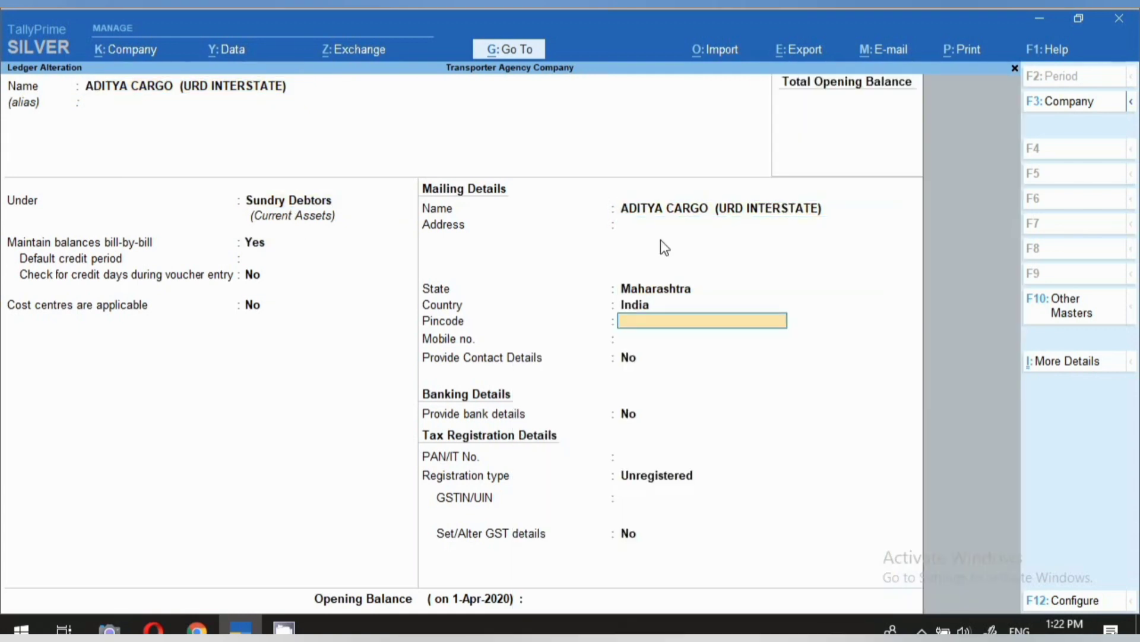
{"action": "key", "text": "Return"}
{"action": "key", "text": "Return"}
{"action": "key", "text": "Return"}
{"action": "key", "text": "Return"}
{"action": "key", "text": "Return"}
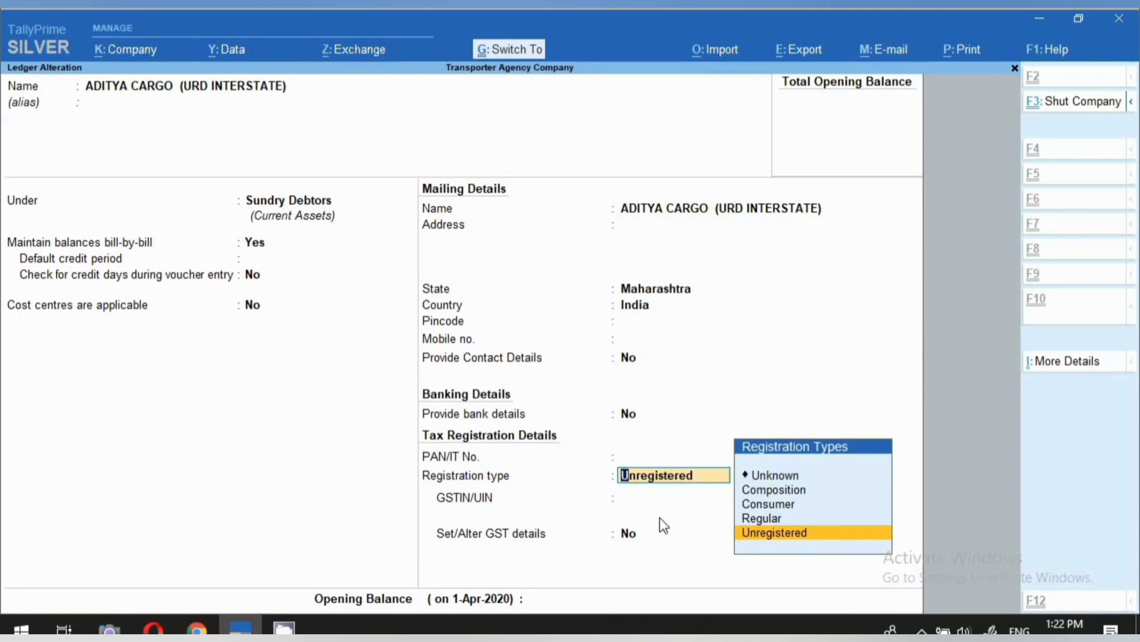
{"action": "key", "text": "ctrl+a"}
Step: Open the POONAM CARGO (REGISTED LOCAL) ledger for alteration
{"action": "key", "text": "Down"}
{"action": "key", "text": "Down"}
{"action": "key", "text": "Down"}
{"action": "key", "text": "Down"}
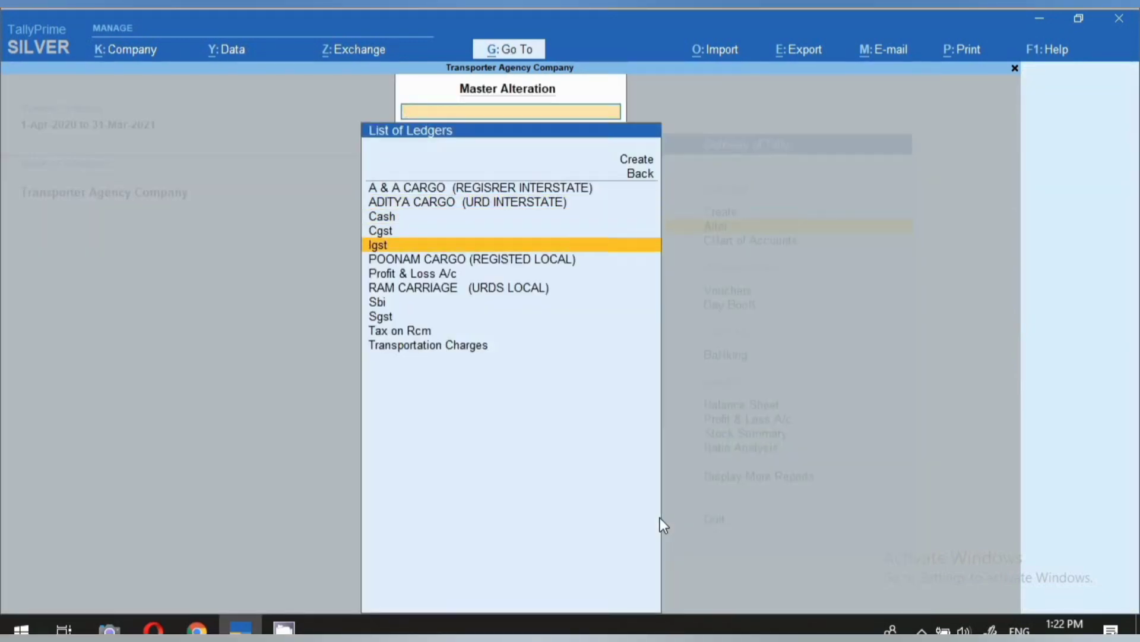
{"action": "key", "text": "Return"}
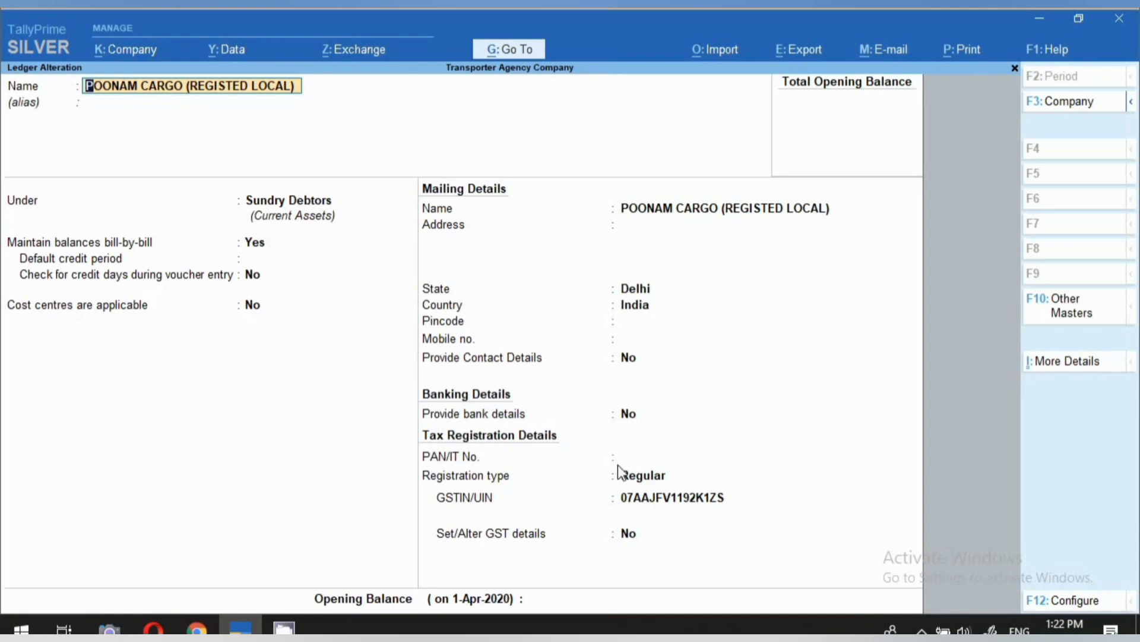
Step: Review the POONAM CARGO ledger's state, Regular registration type and GSTIN, and accept the ledger
{"action": "key", "text": "Return"}
{"action": "key", "text": "Return"}
{"action": "key", "text": "Return"}
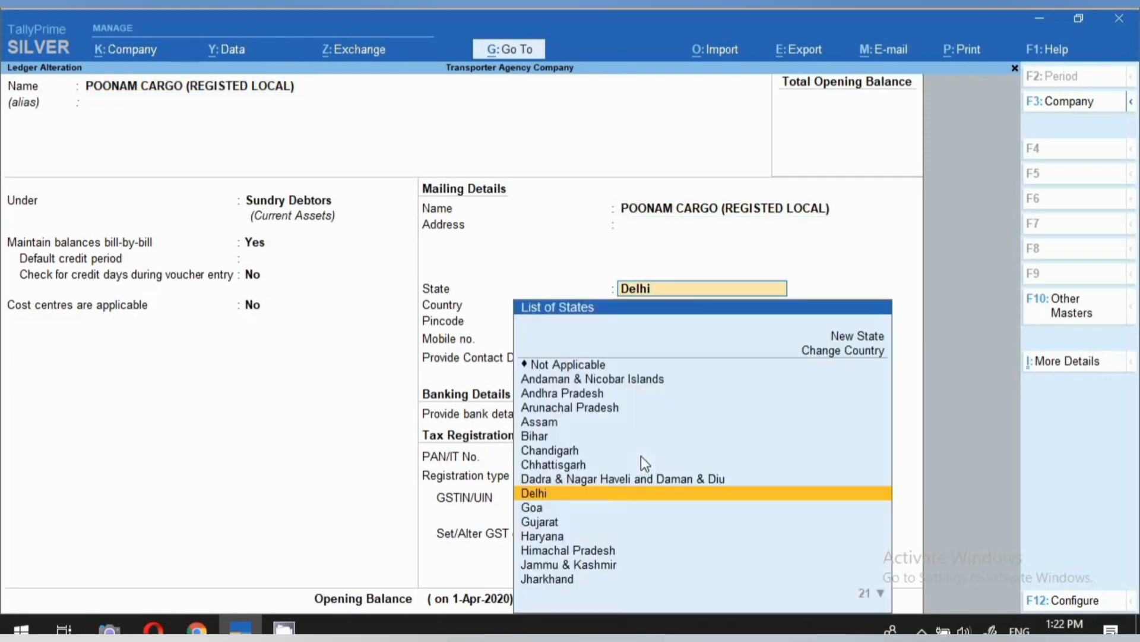
{"action": "key", "text": "Return"}
{"action": "key", "text": "Return"}
{"action": "key", "text": "Return"}
{"action": "key", "text": "Return"}
{"action": "key", "text": "Return"}
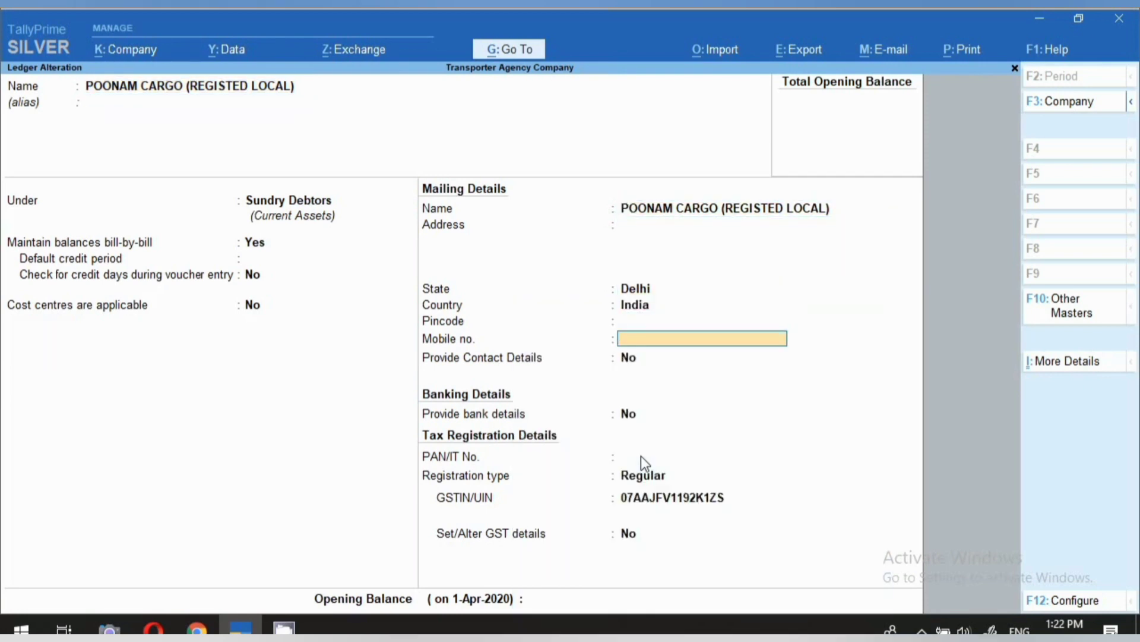
{"action": "key", "text": "Return"}
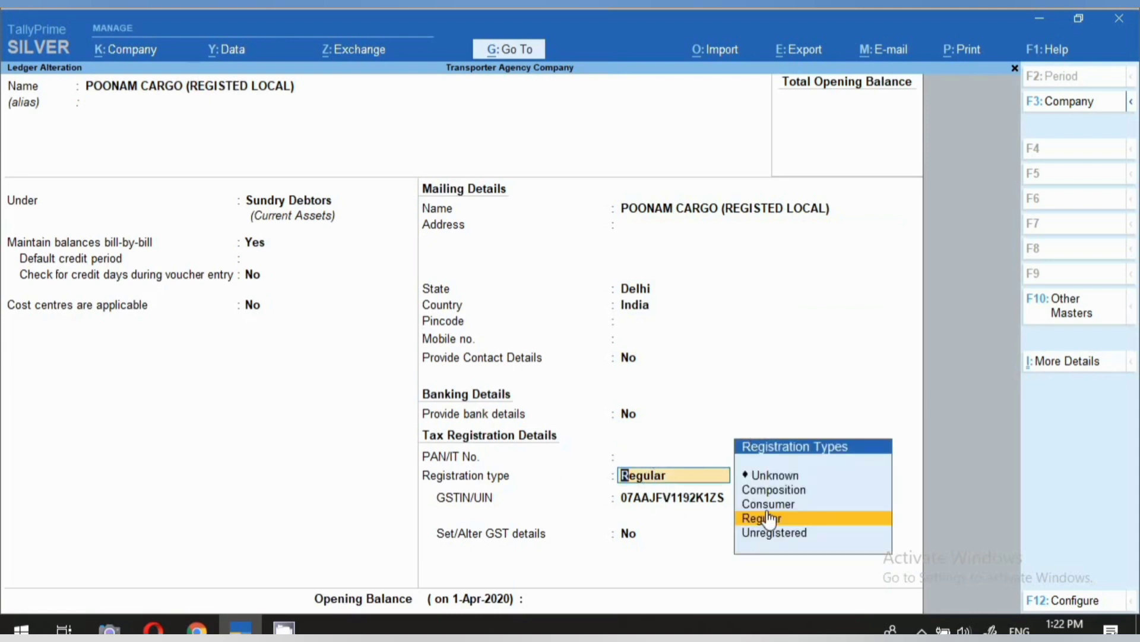
{"action": "left_click", "coordinate": [751, 518]}
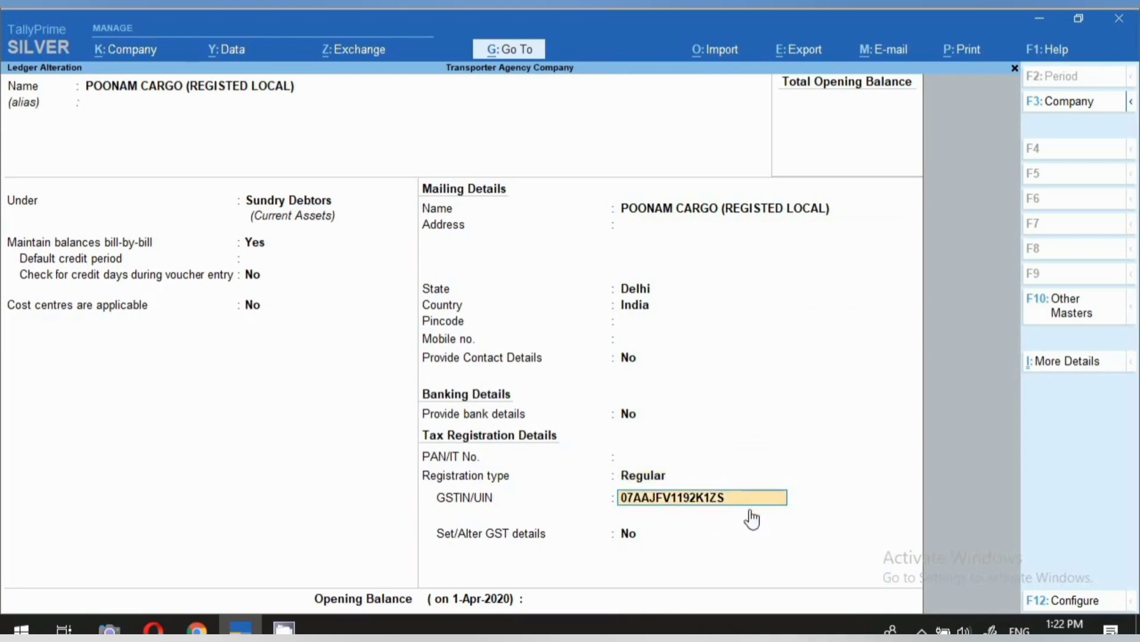
{"action": "key", "text": "ctrl"}
{"action": "key", "text": "ctrl+a"}
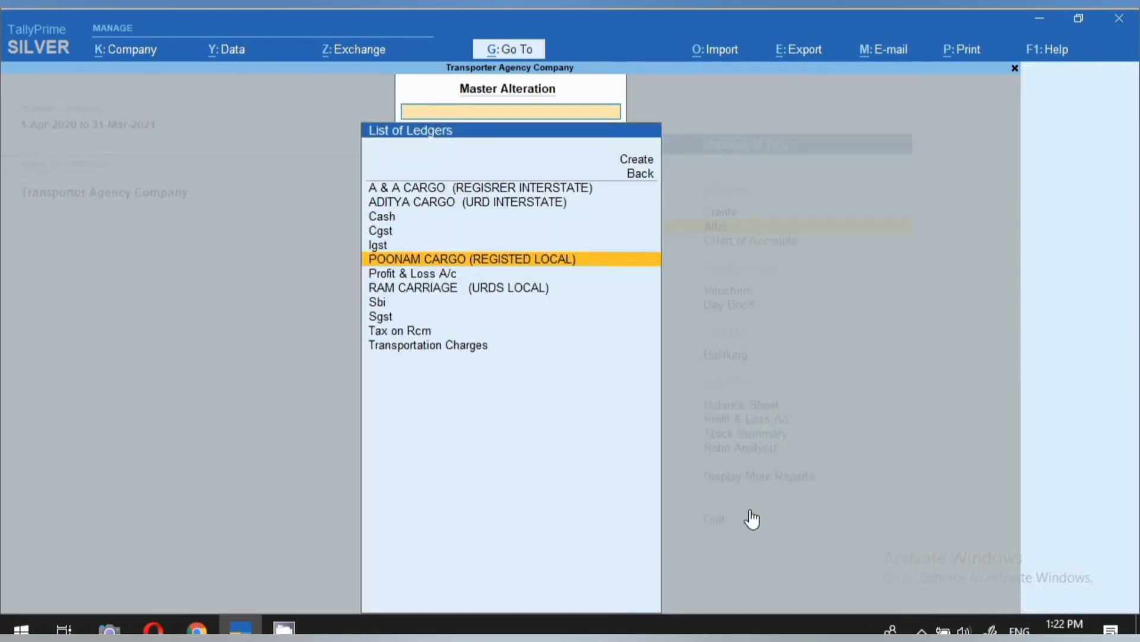
Step: Open the RAM CARRIAGE (URDS LOCAL) ledger and review its group, bill-by-bill and cost centre settings
{"action": "key", "text": "Down"}
{"action": "key", "text": "Down"}
{"action": "key", "text": "Return"}
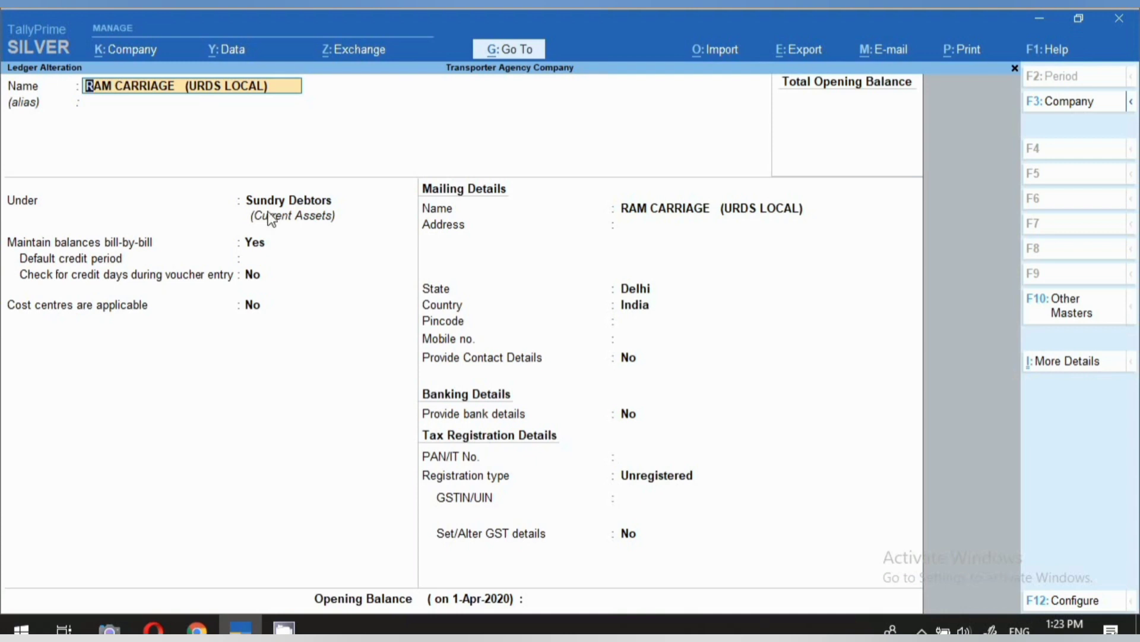
{"action": "left_click", "coordinate": [291, 205]}
{"action": "key", "text": "Return"}
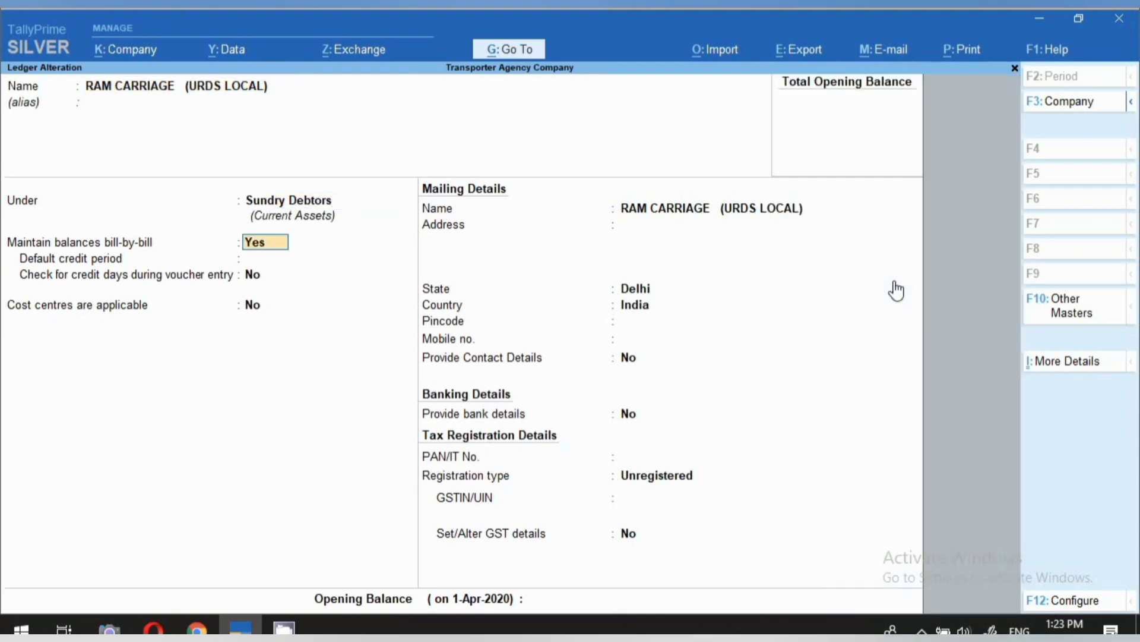
{"action": "key", "text": "Return"}
{"action": "key", "text": "Return"}
{"action": "key", "text": "Return"}
{"action": "key", "text": "Return"}
{"action": "key", "text": "Return"}
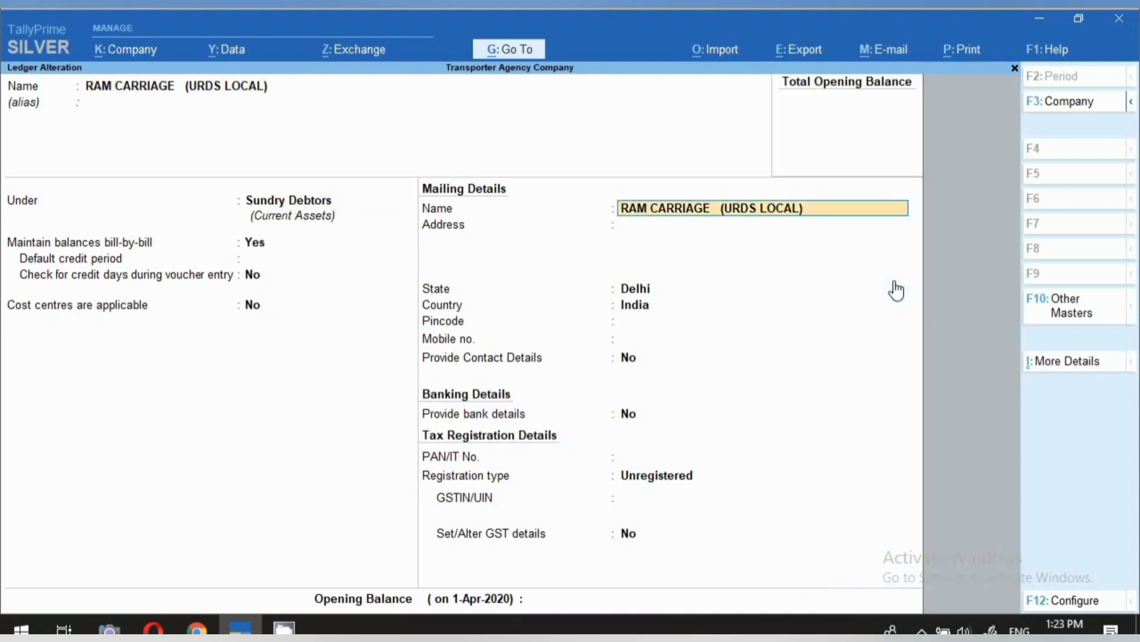
Step: Check the RAM CARRIAGE ledger's mailing details and registration type, and accept the ledger
{"action": "key", "text": "Return"}
{"action": "key", "text": "Return"}
{"action": "key", "text": "Return"}
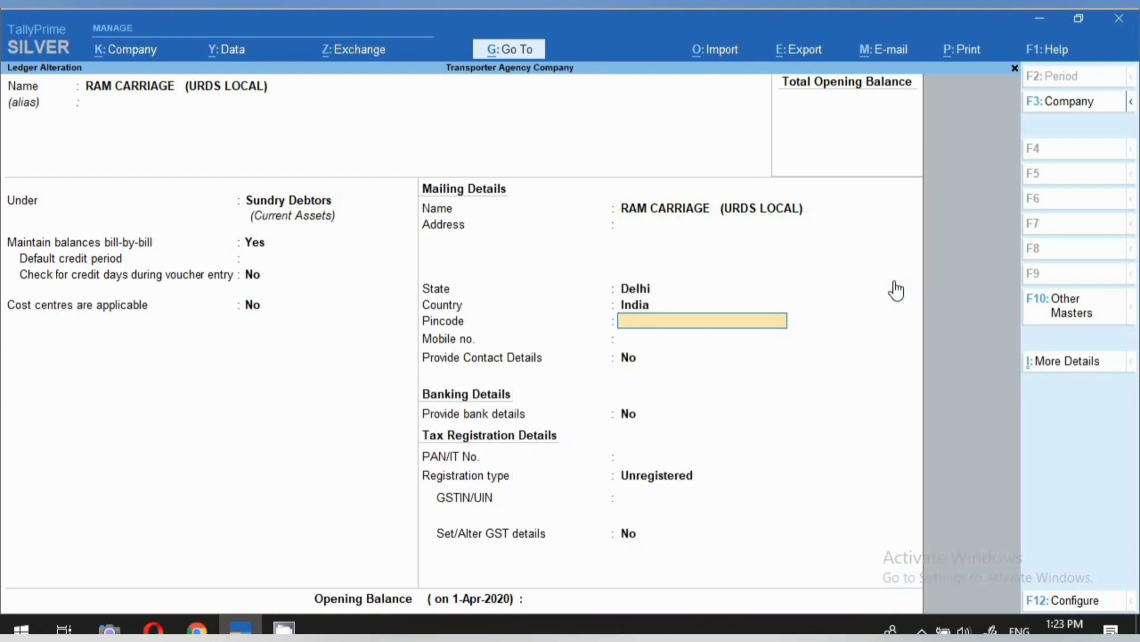
{"action": "key", "text": "Return"}
{"action": "key", "text": "Return"}
{"action": "key", "text": "Return"}
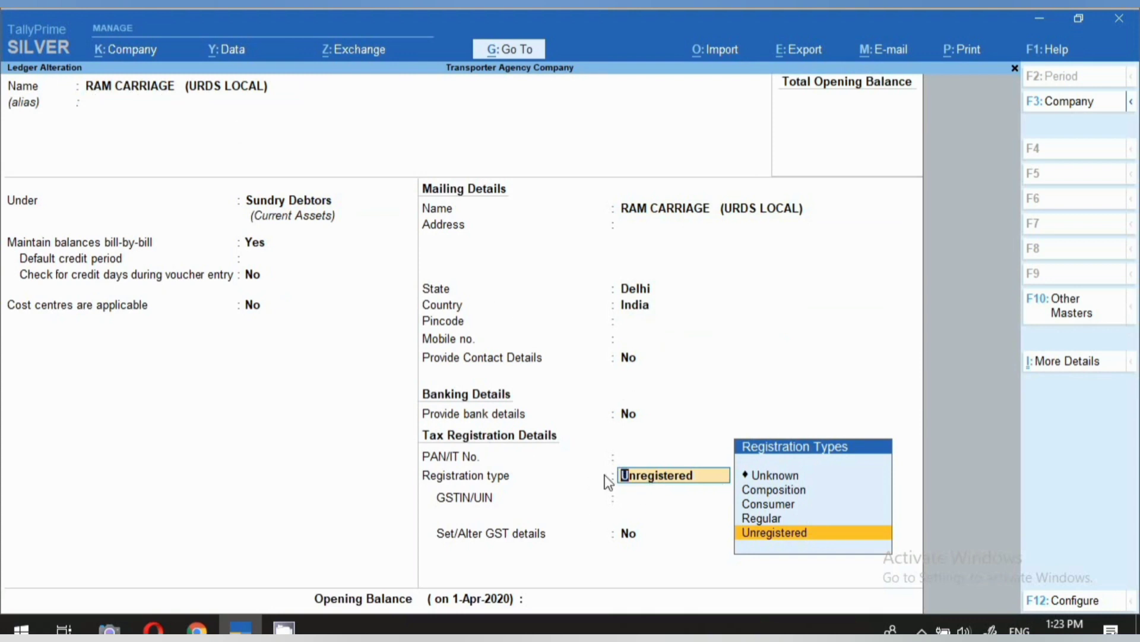
{"action": "key", "text": "ctrl+a"}
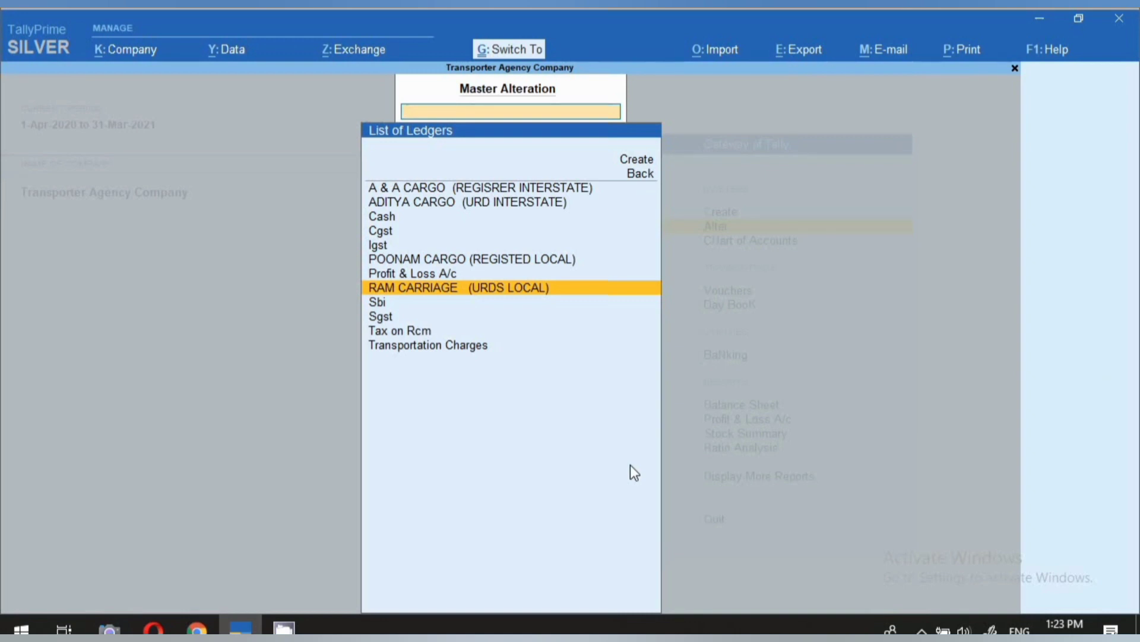
Step: Open the Transportation Charges ledger for alteration and rename it to Freight Charges
{"action": "key", "text": "Down"}
{"action": "key", "text": "Down"}
{"action": "key", "text": "Down"}
{"action": "key", "text": "Down"}
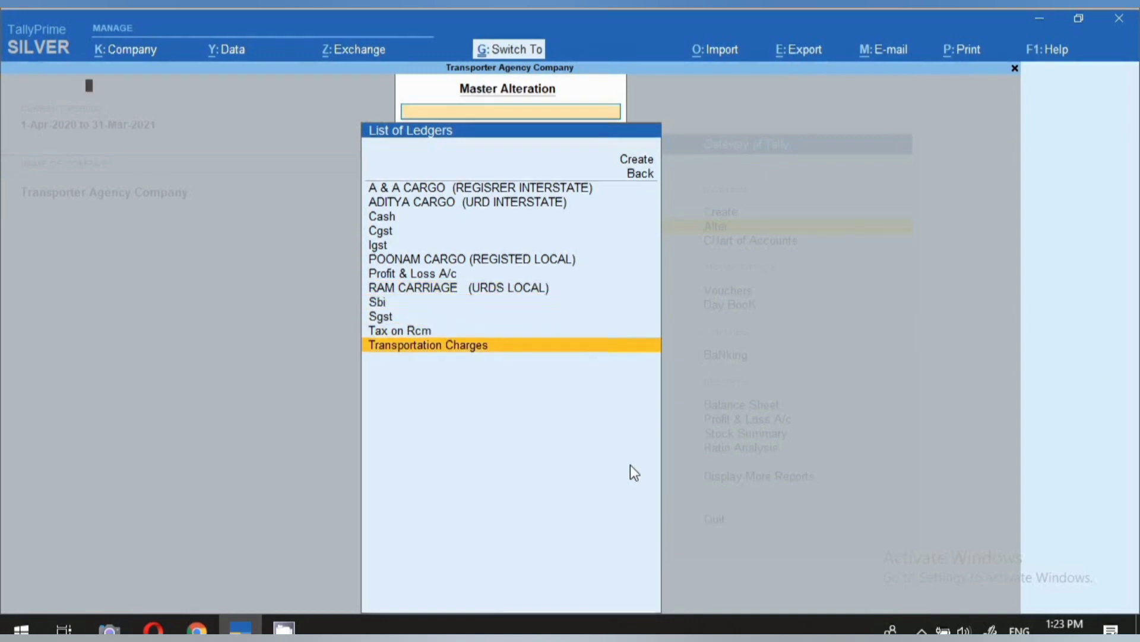
{"action": "key", "text": "Return"}
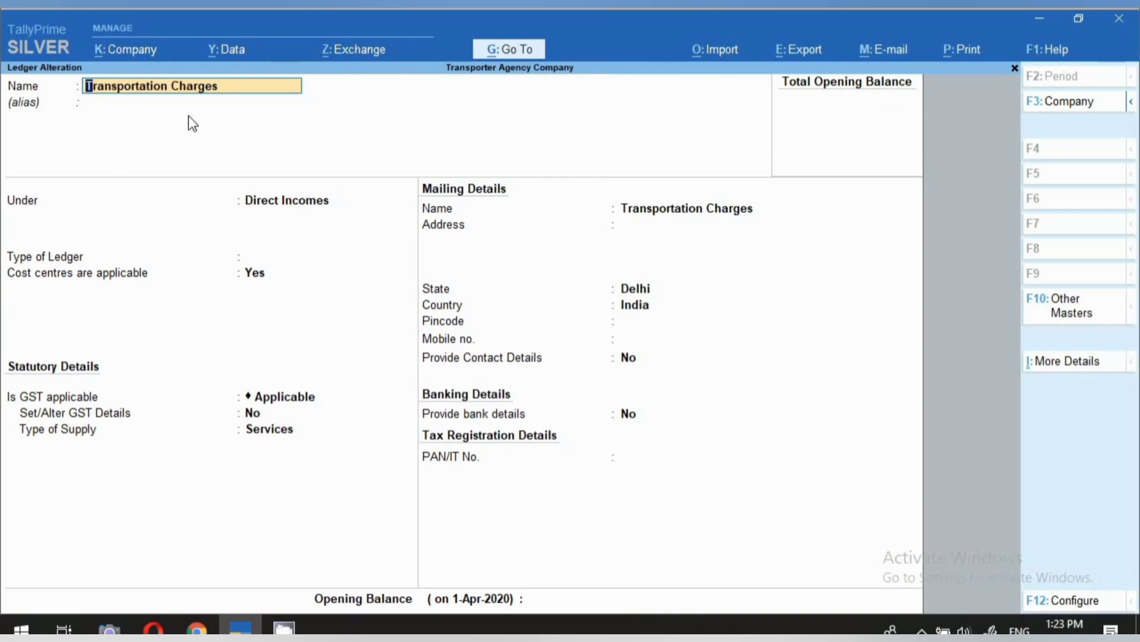
{"action": "type", "text": "Freight charges"}
{"action": "key", "text": "Return"}
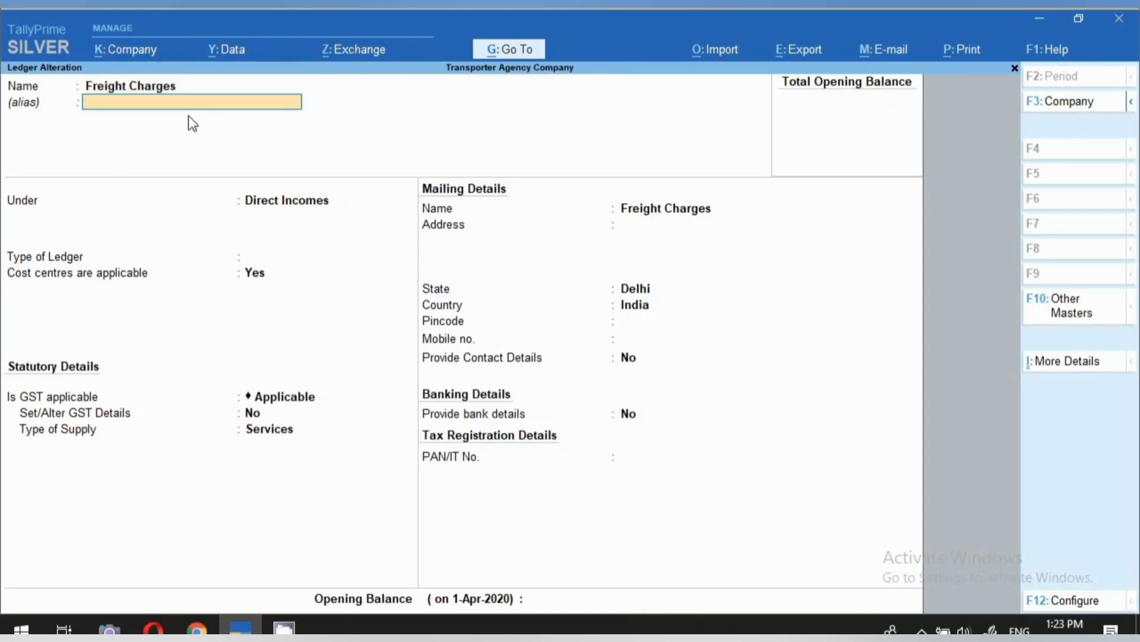
Step: Keep the Freight Charges ledger under Direct Incomes with ledger type Not Applicable, and set cost centres applicable to No
{"action": "key", "text": "Return"}
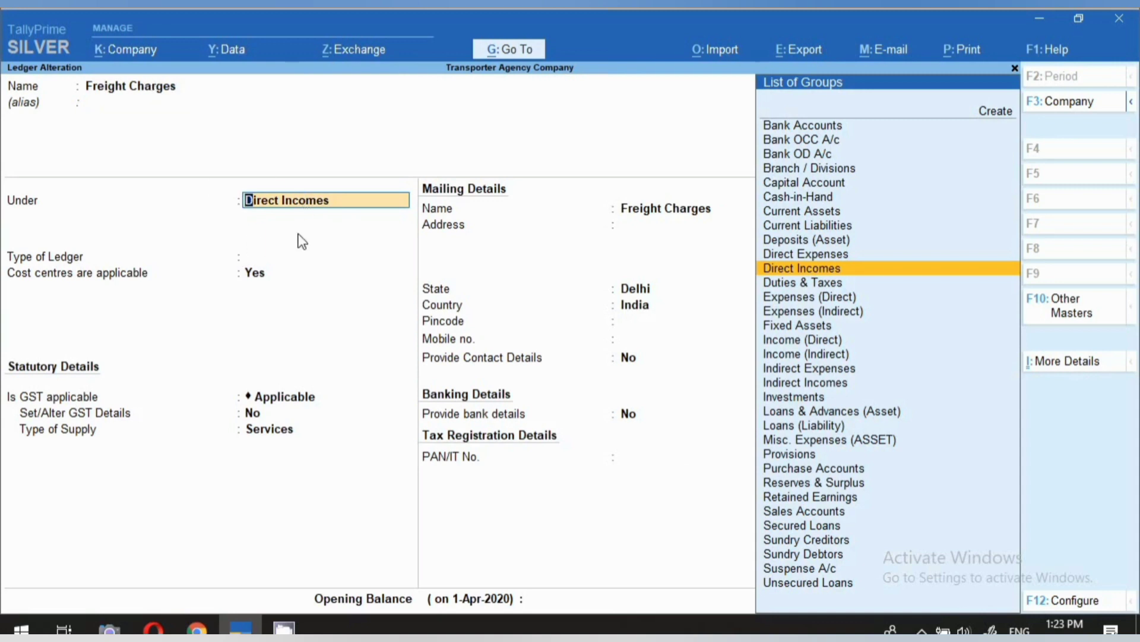
{"action": "key", "text": "Return"}
{"action": "key", "text": "Return"}
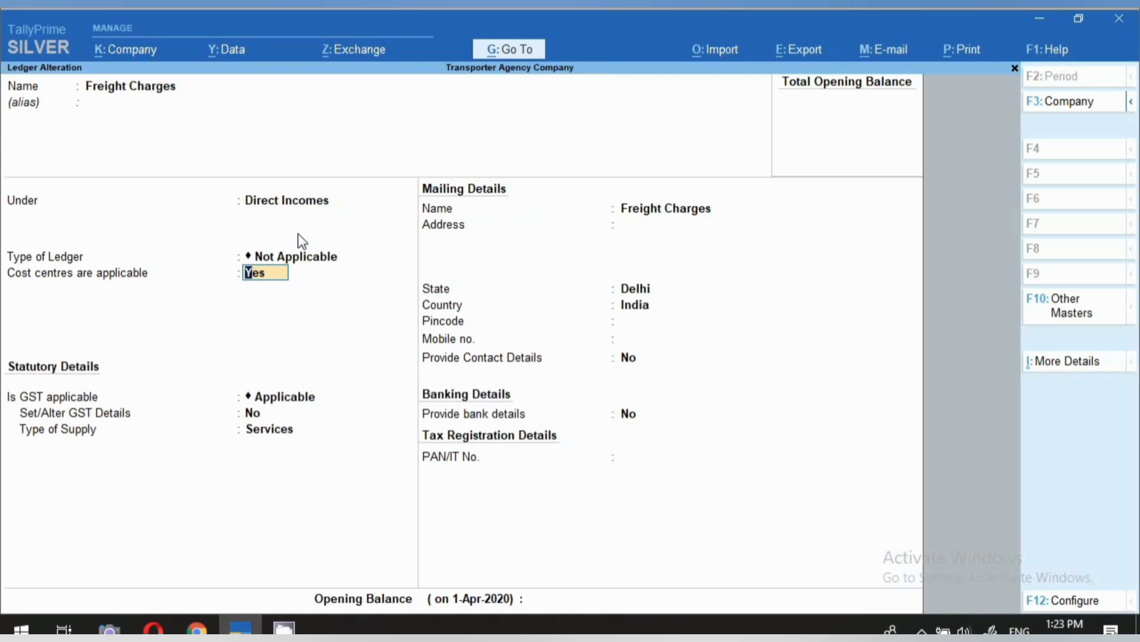
{"action": "type", "text": "n"}
{"action": "key", "text": "Return"}
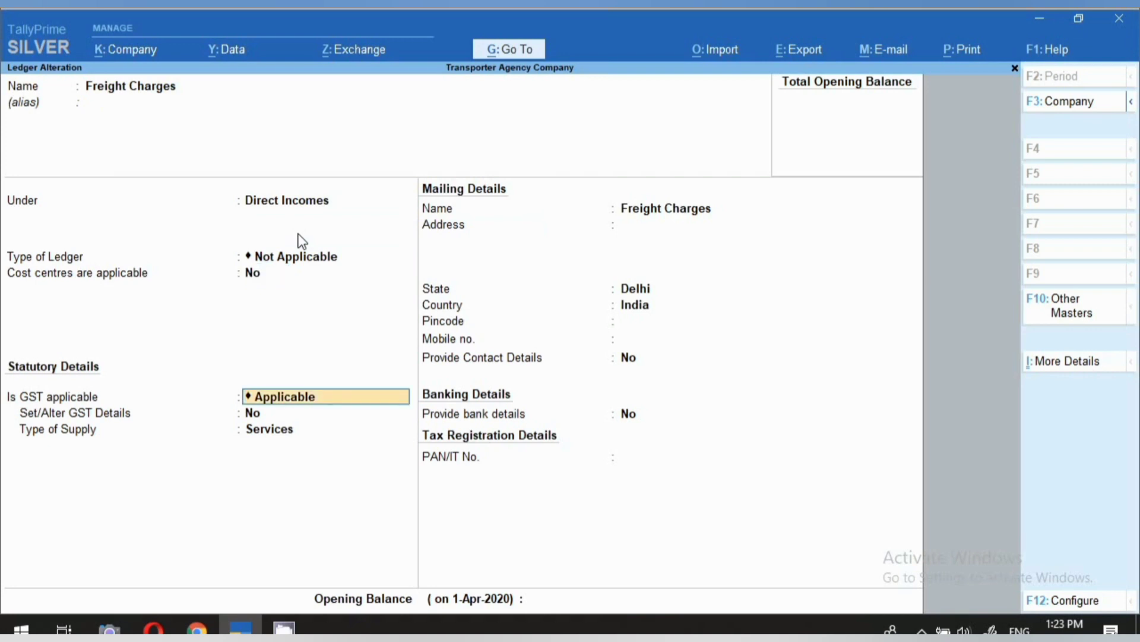
Step: Set the ledger's Set/Alter GST Details to Yes and review its HSN/SAC, nature of transaction, taxability and reverse charge fields
{"action": "key", "text": "Return"}
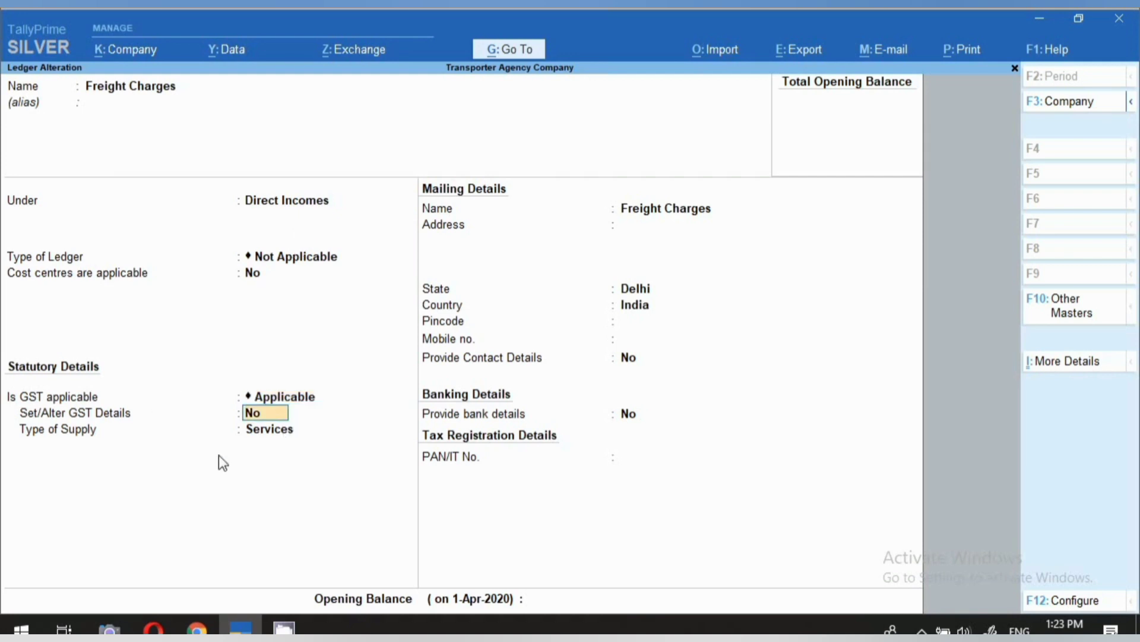
{"action": "type", "text": "y"}
{"action": "key", "text": "Return"}
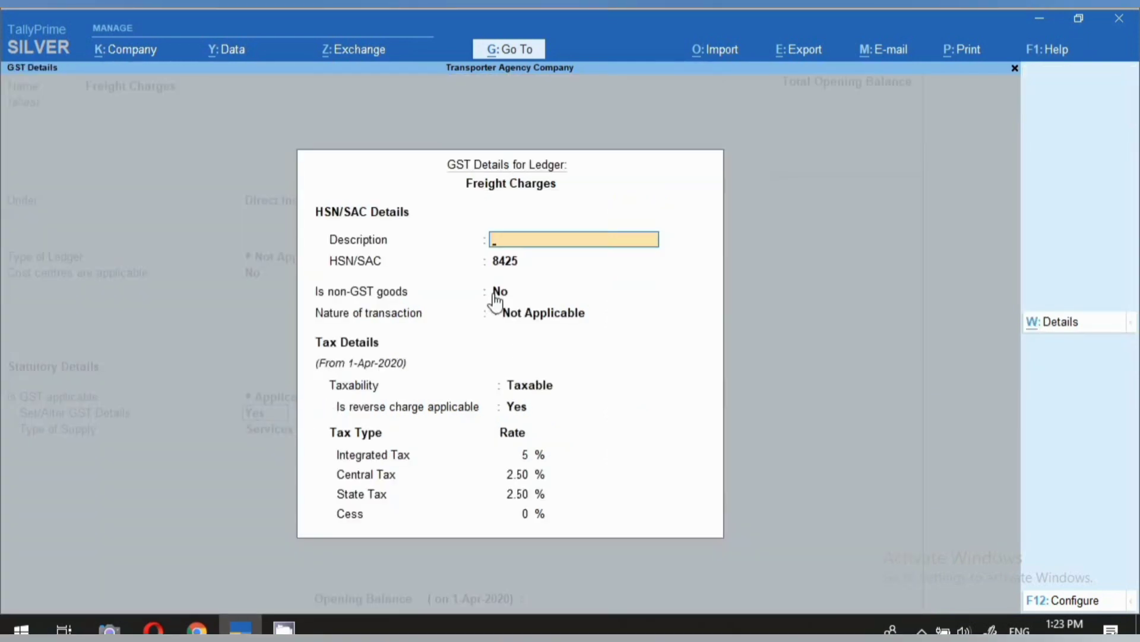
{"action": "key", "text": "Return"}
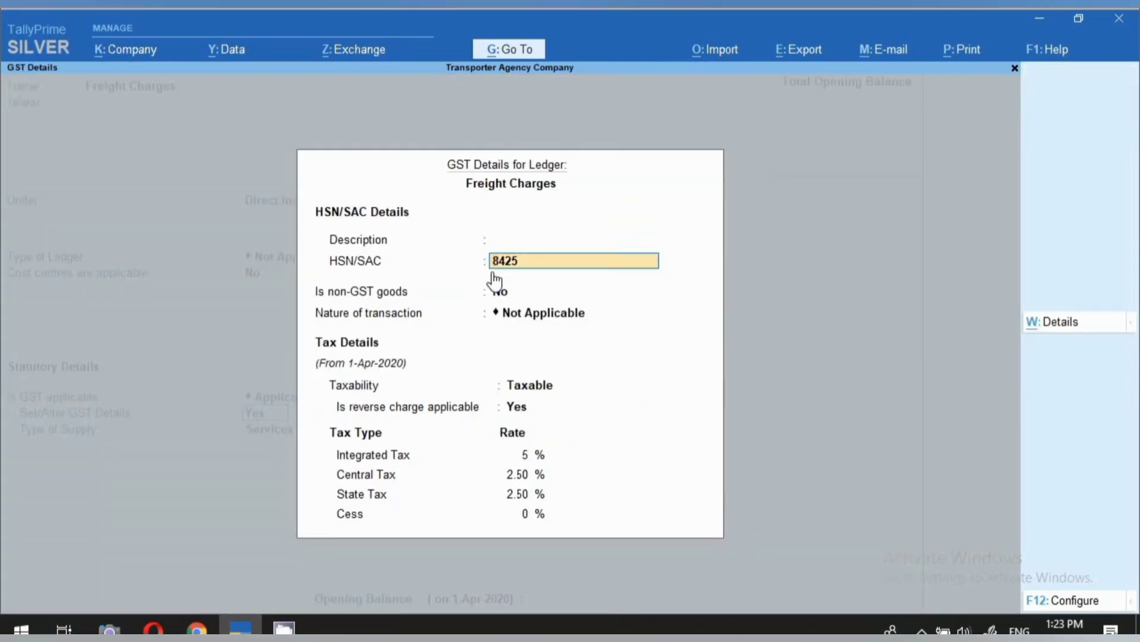
{"action": "key", "text": "Return"}
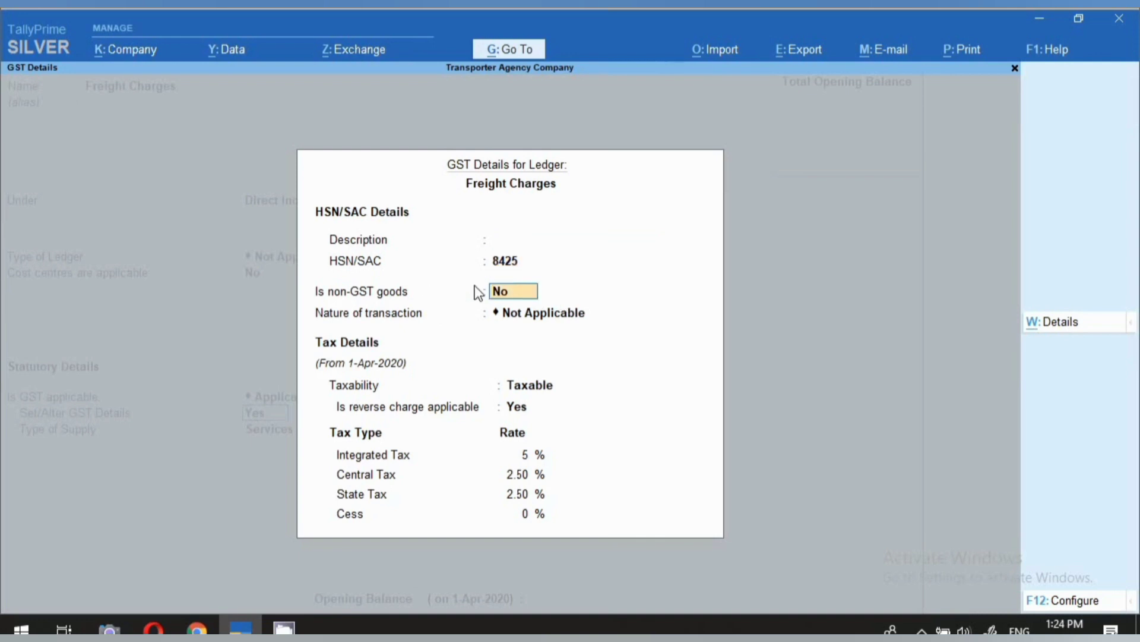
{"action": "key", "text": "Return"}
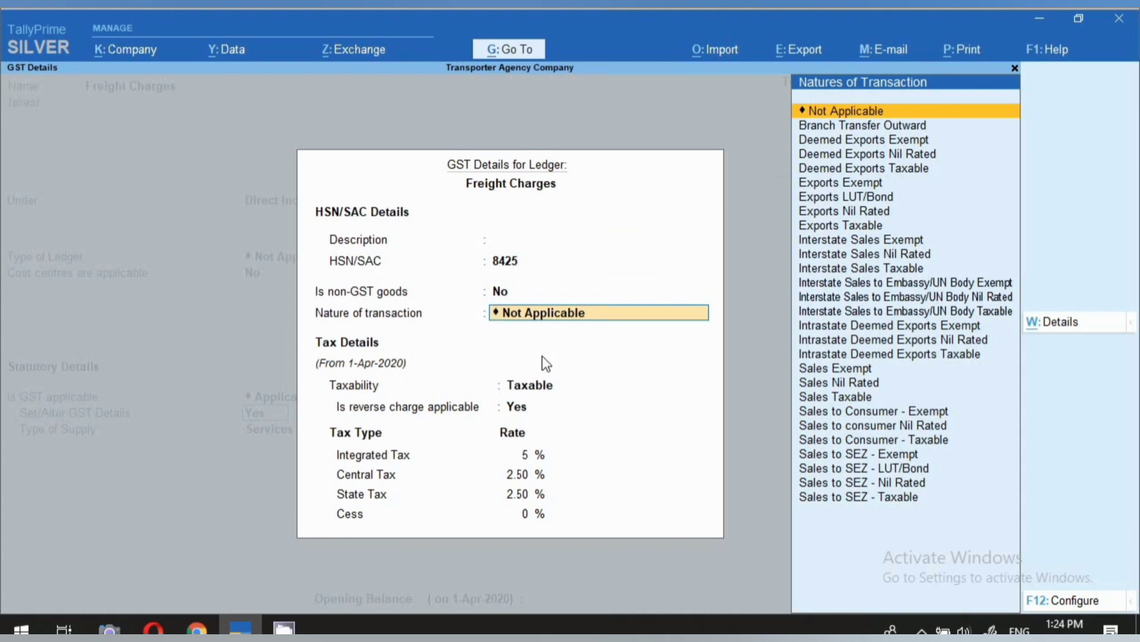
{"action": "left_click", "coordinate": [525, 390]}
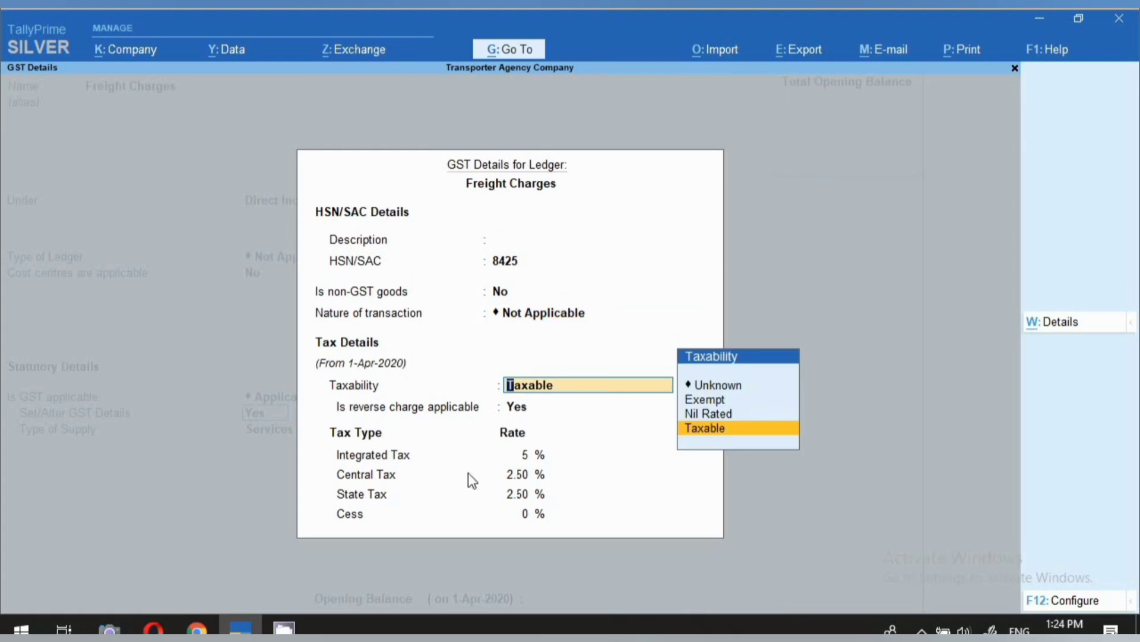
{"action": "key", "text": "Return"}
{"action": "key", "text": "Return"}
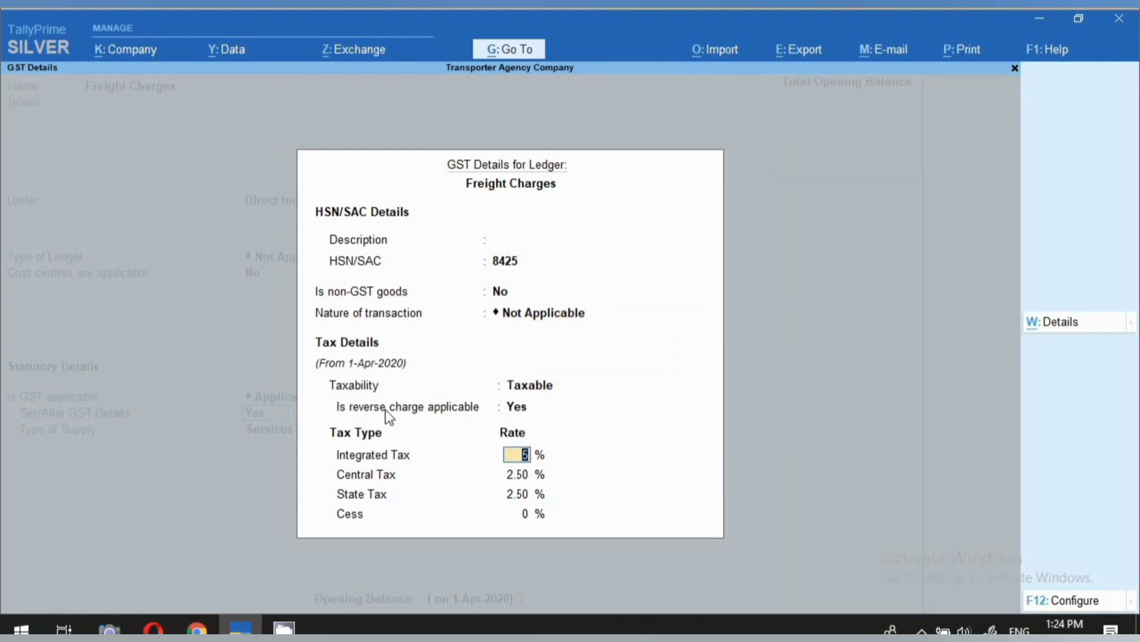
{"action": "key", "text": "BackSpace"}
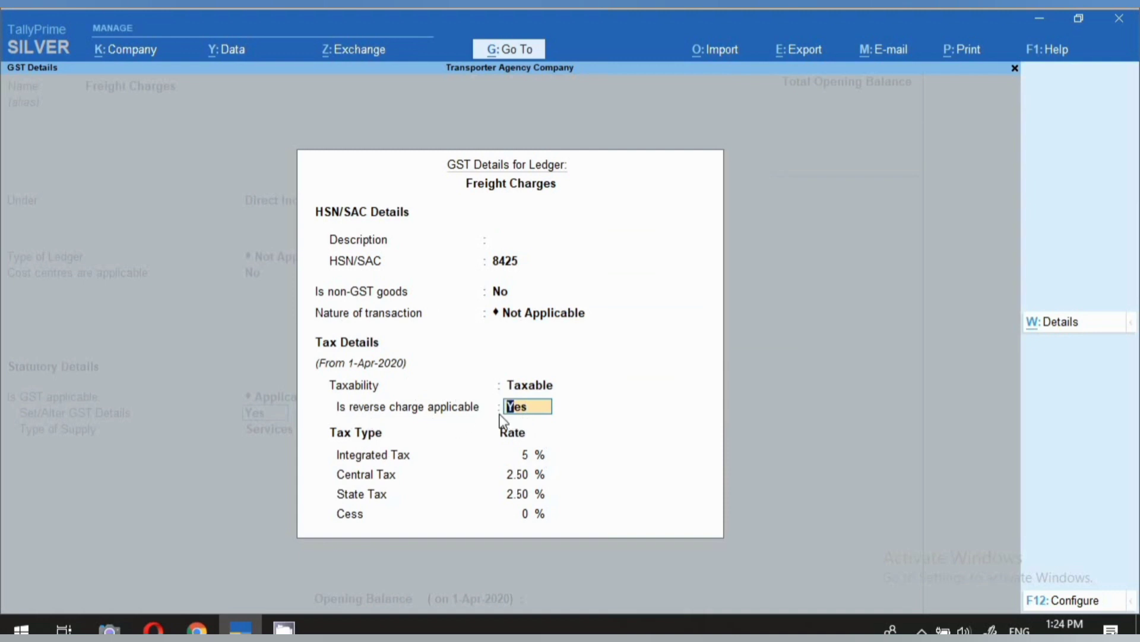
Step: Check the Enable Reverse Charge calculation option in the GST details configuration and accept the configuration
{"action": "left_click", "coordinate": [1073, 603]}
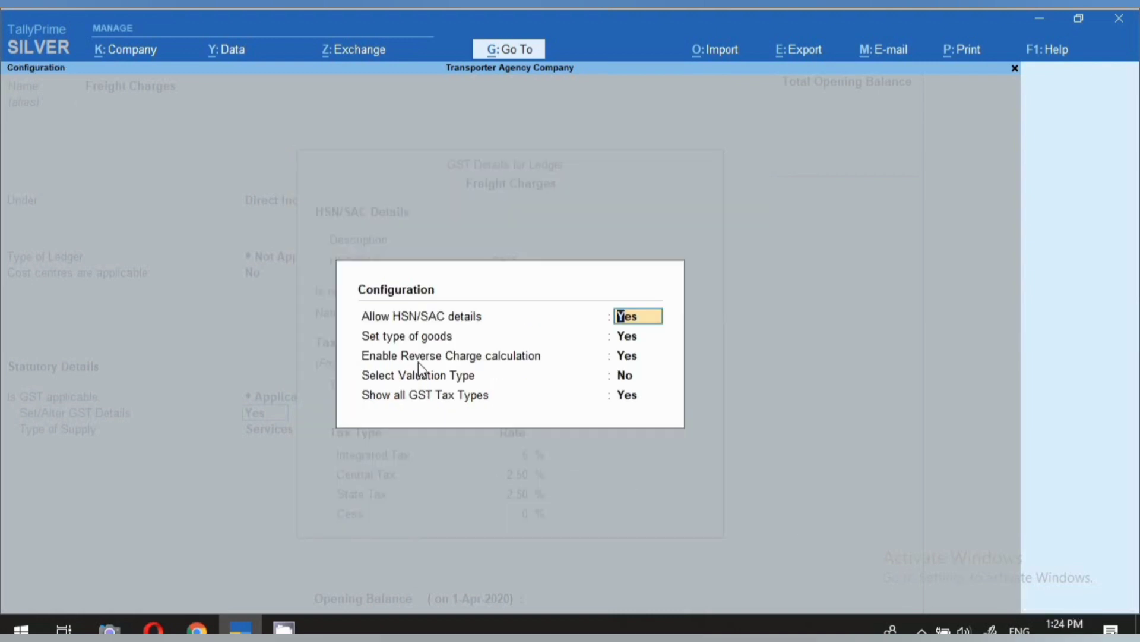
{"action": "left_click", "coordinate": [480, 360]}
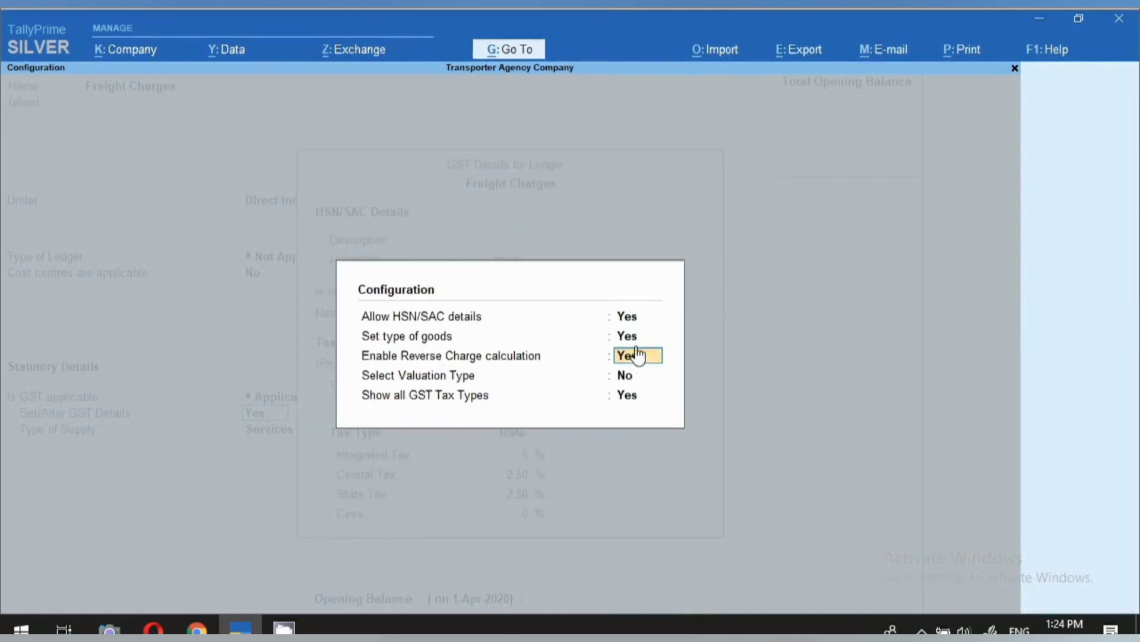
{"action": "key", "text": "ctrl+a"}
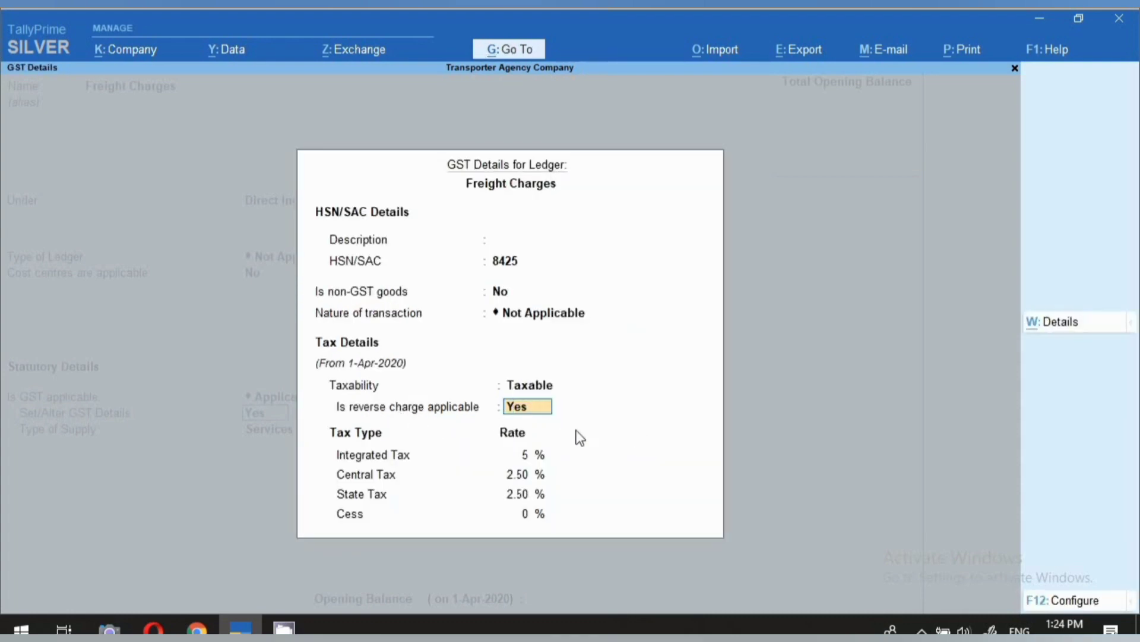
Step: Accept the GST details with reverse charge applicable, and save the Freight Charges ledger with Services as the supply type
{"action": "key", "text": "Return"}
{"action": "key", "text": "ctrl+a"}
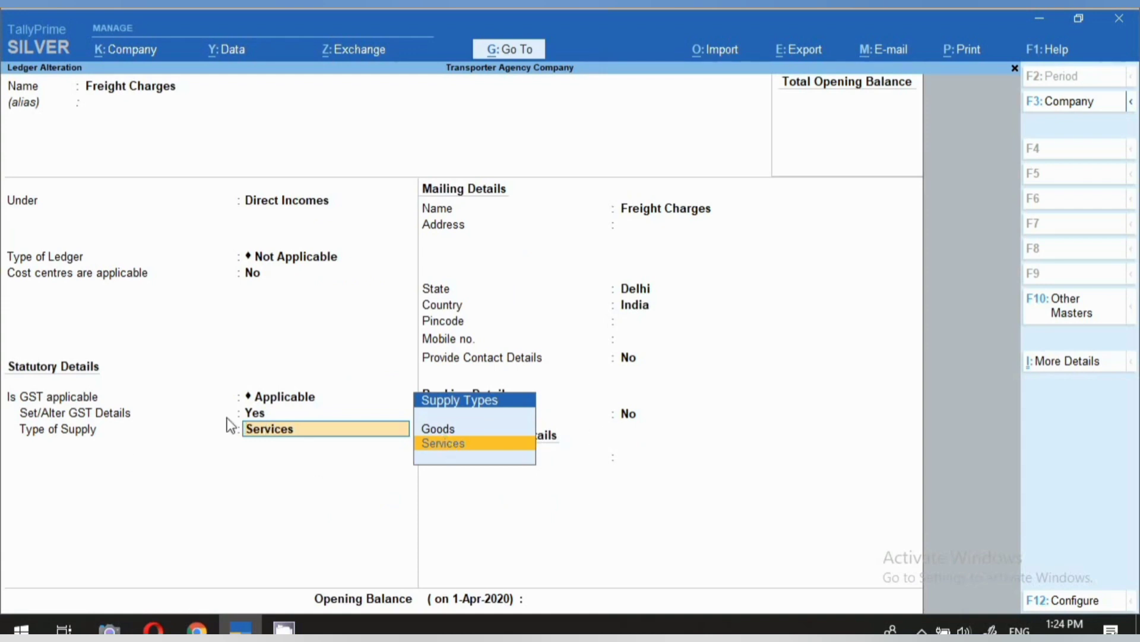
{"action": "key", "text": "ctrl"}
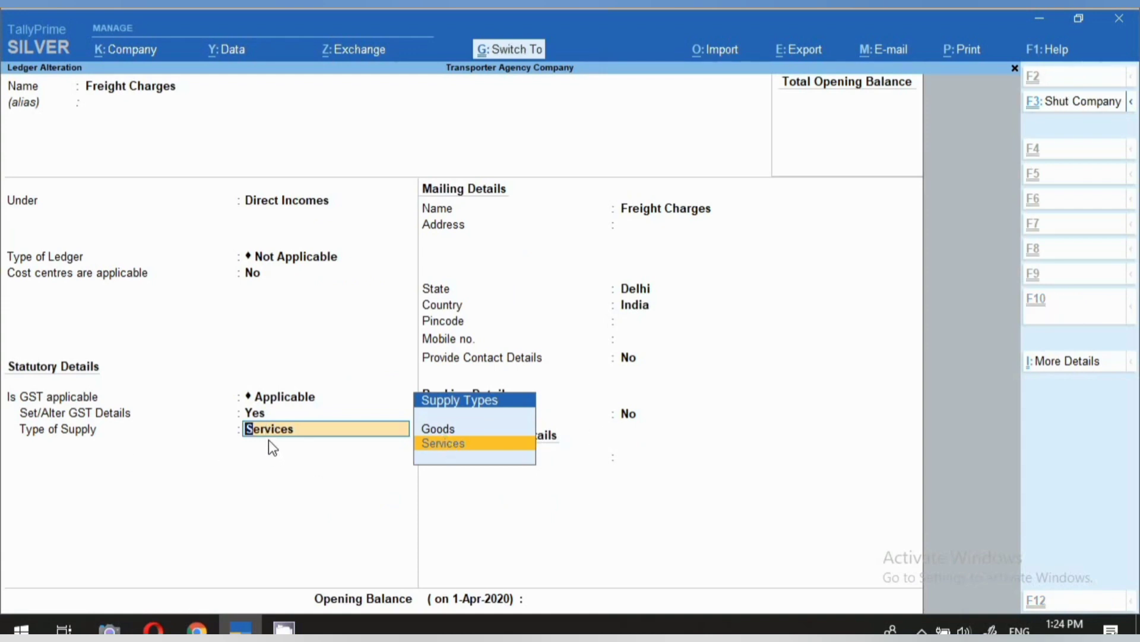
{"action": "key", "text": "ctrl+a"}
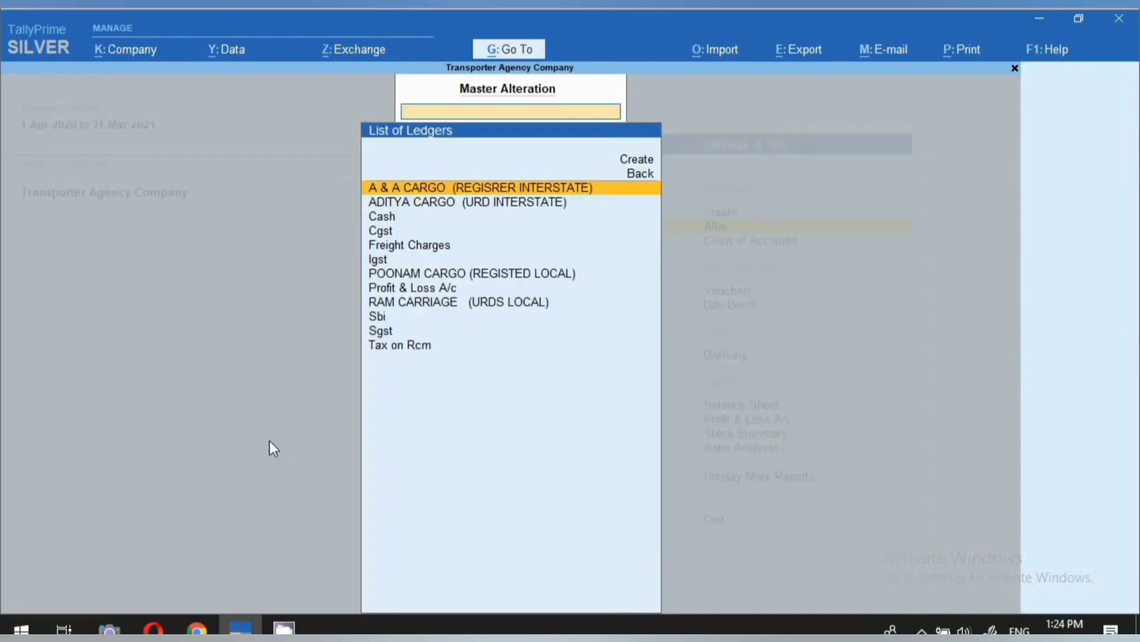
Step: Create a cost centre named Dl01lj0711 under Primary
{"action": "key", "text": "BackSpace"}
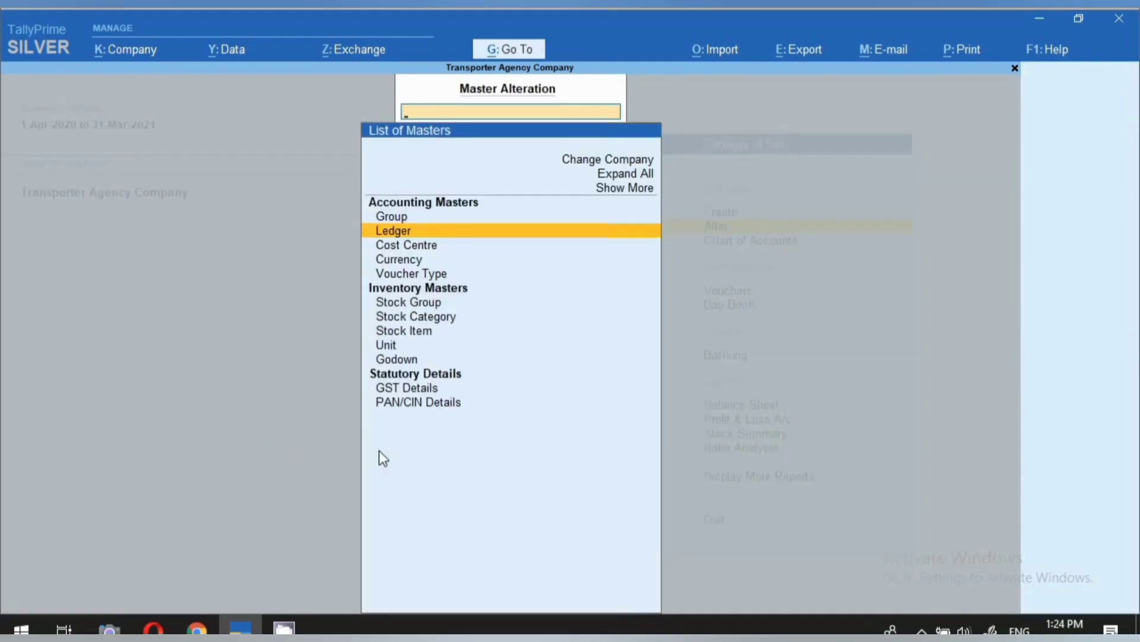
{"action": "key", "text": "Down"}
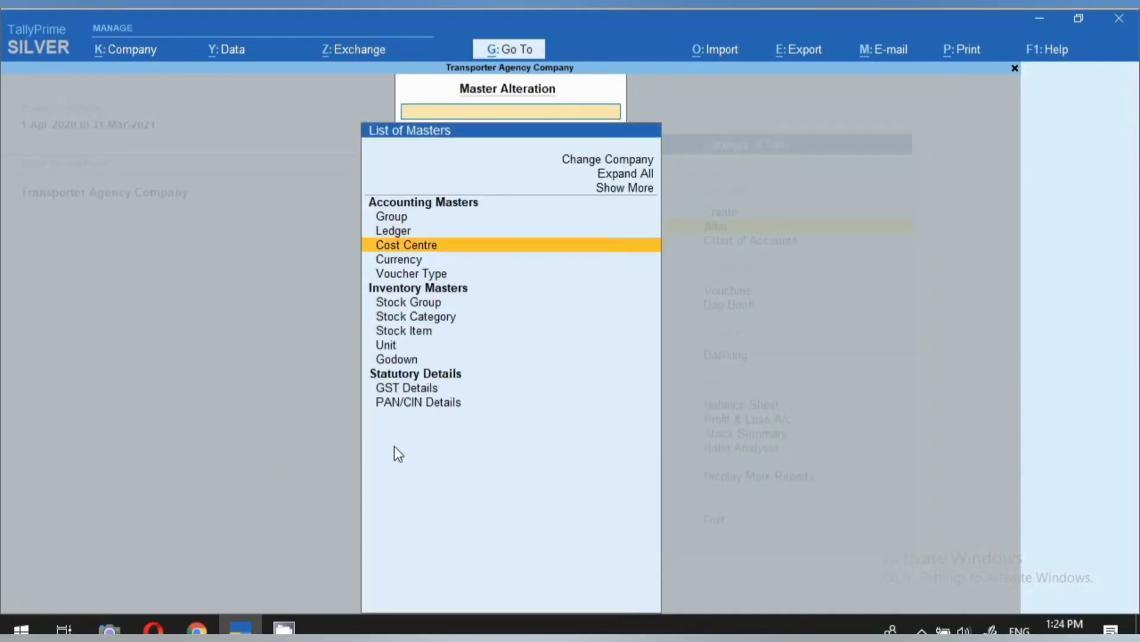
{"action": "key", "text": "Return"}
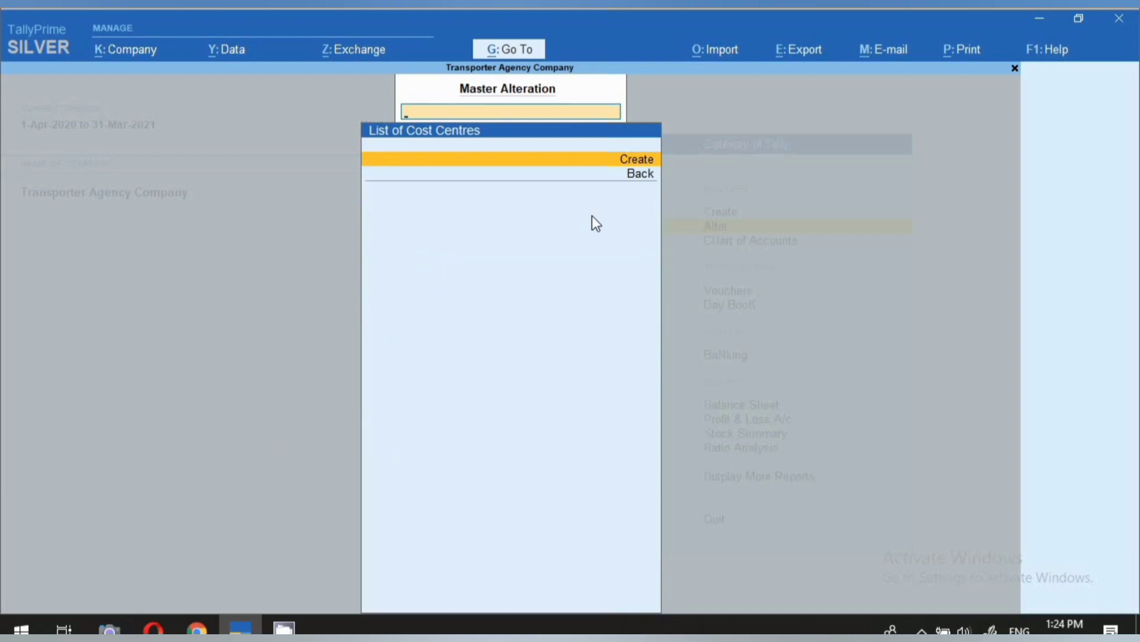
{"action": "key", "text": "Return"}
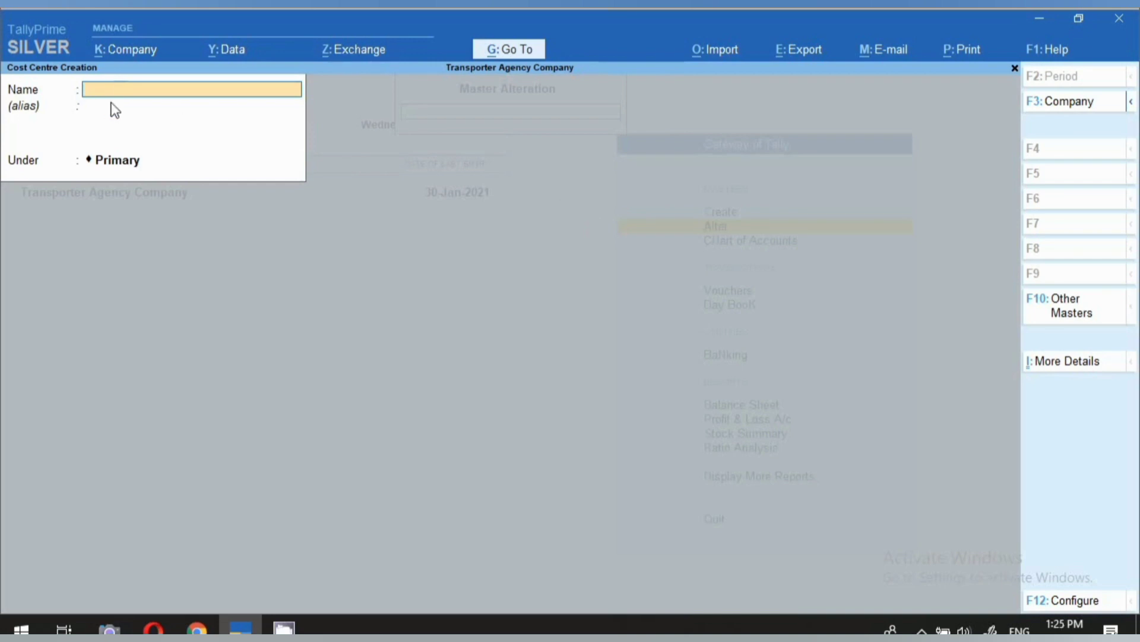
{"action": "type", "text": "DI01lj0711"}
{"action": "key", "text": "Return"}
{"action": "key", "text": "Return"}
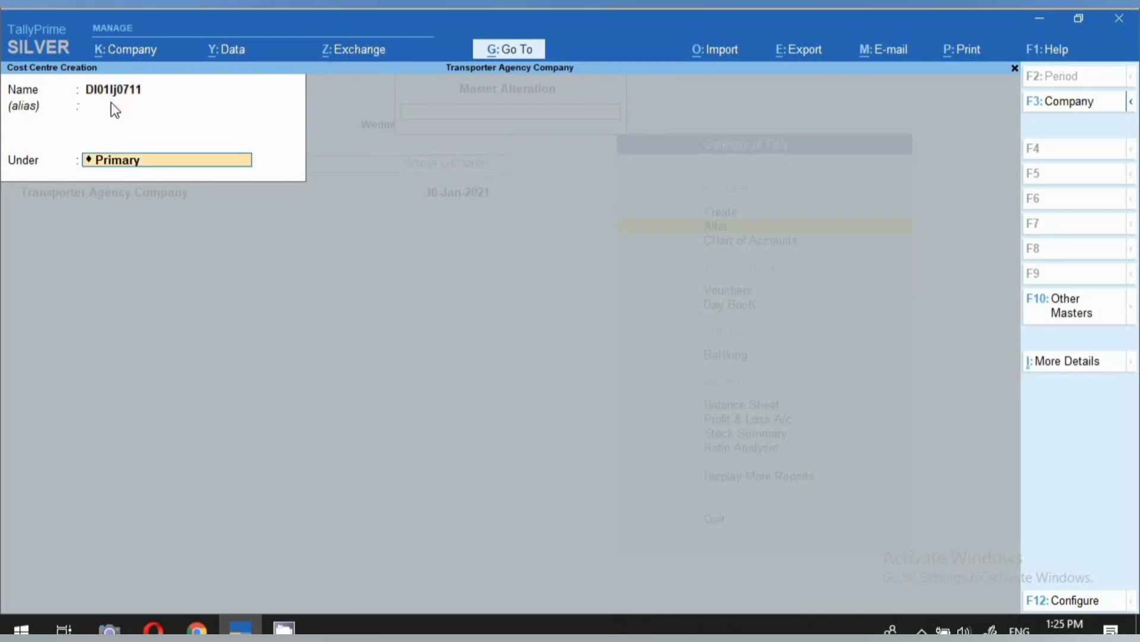
{"action": "key", "text": "Return"}
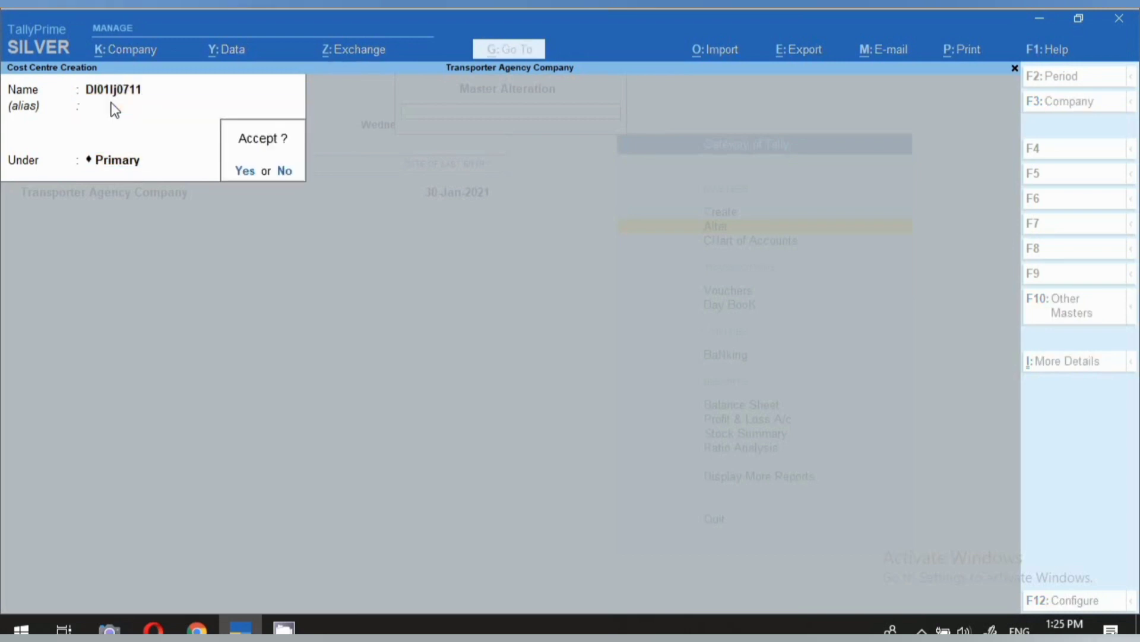
{"action": "key", "text": "Return"}
Step: Create another cost centre named DL01LQ1758 under Primary
{"action": "type", "text": "DL01LQ1758"}
{"action": "key", "text": "Return"}
{"action": "key", "text": "Return"}
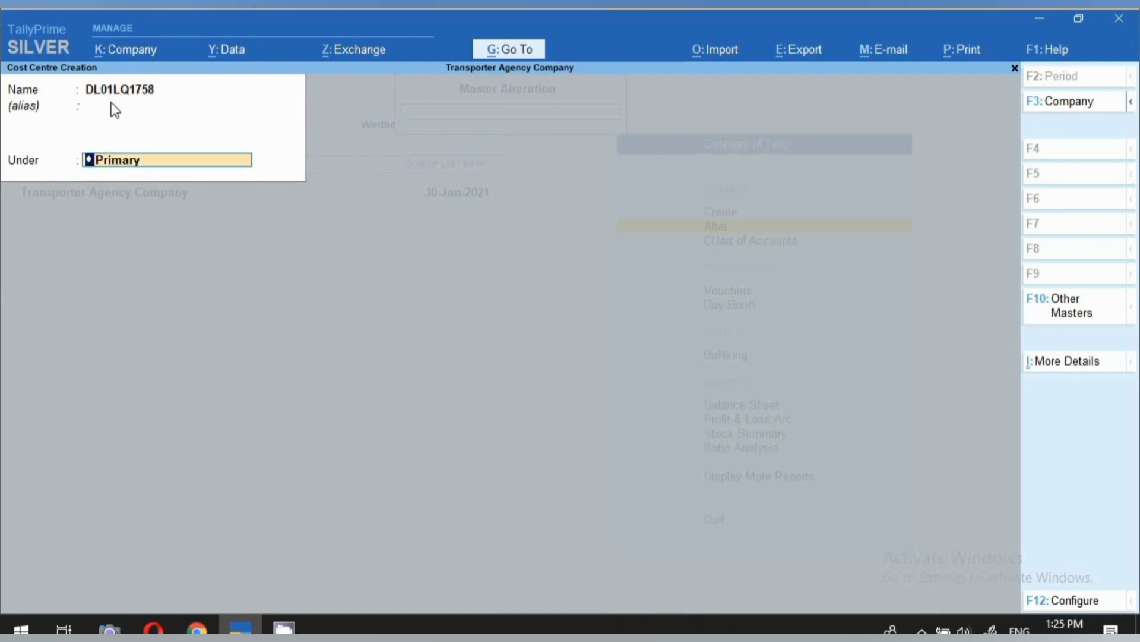
{"action": "key", "text": "Return"}
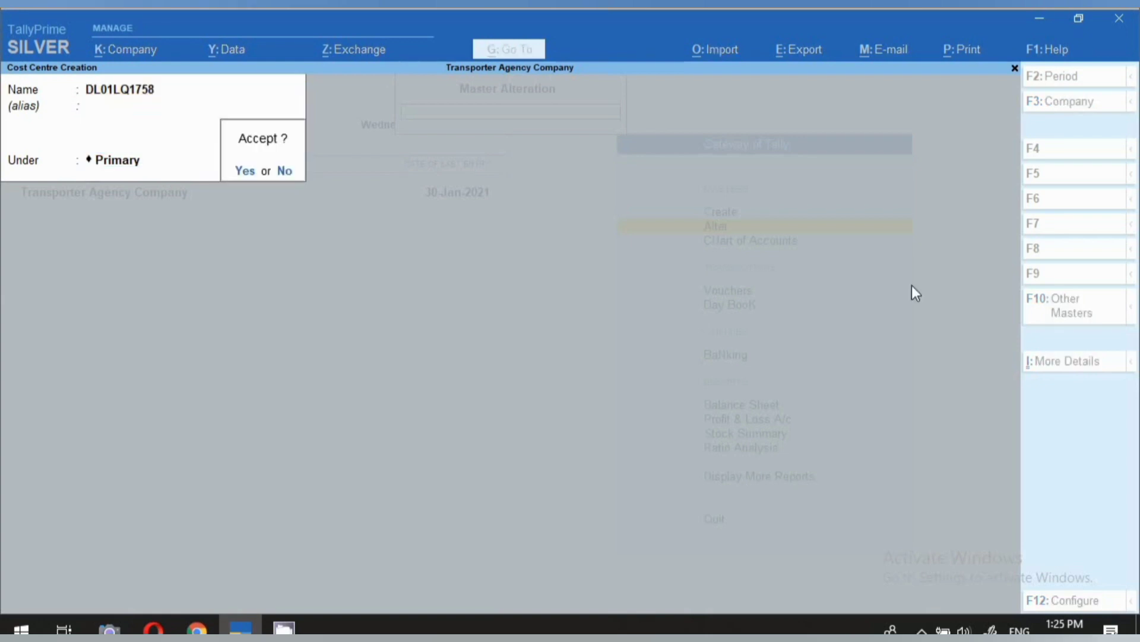
{"action": "key", "text": "Return"}
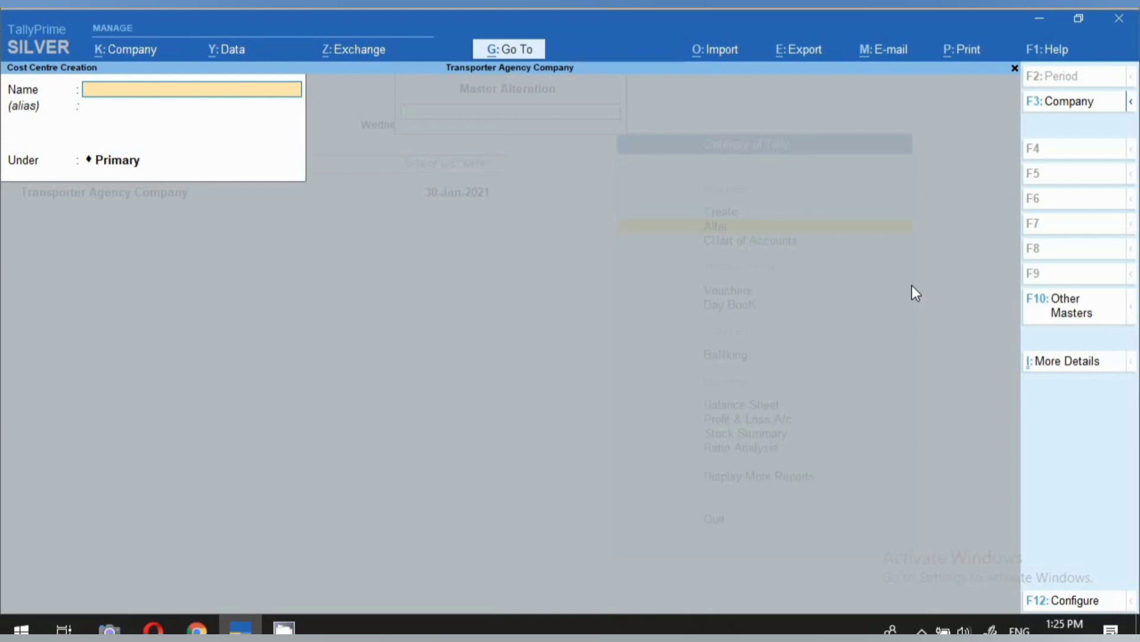
{"action": "type", "text": "DL01LV4933"}
{"action": "key", "text": "Return"}
{"action": "key", "text": "Return"}
{"action": "key", "text": "Return"}
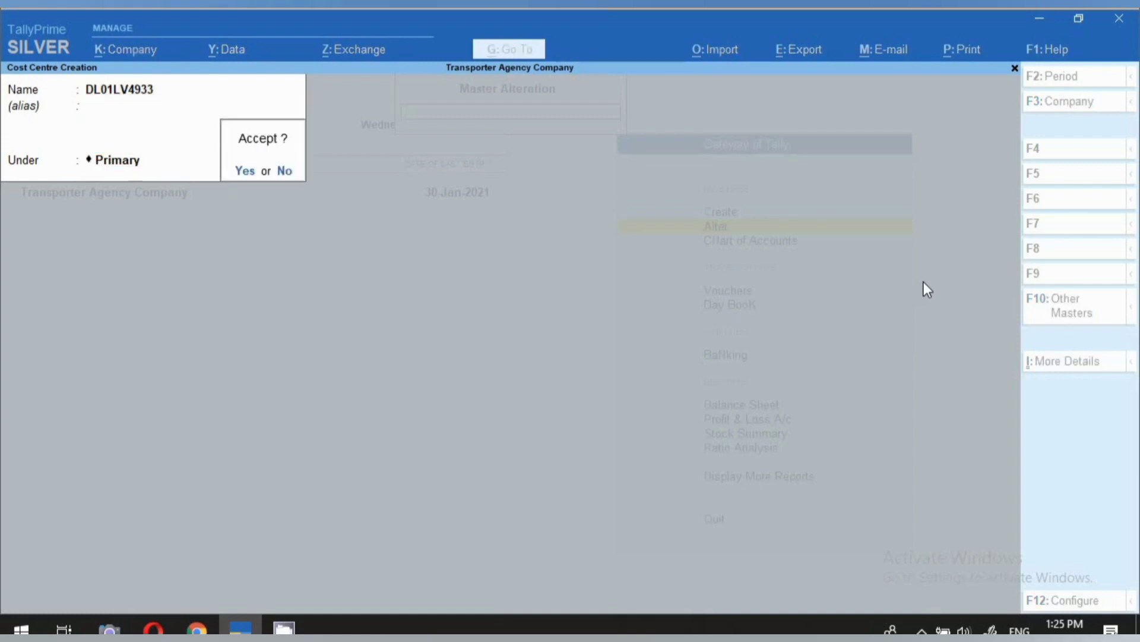
{"action": "key", "text": "Return"}
Step: Create a cost centre named DL01LJ0751 under Primary, and return to the Gateway of Tally
{"action": "type", "text": "DL"}
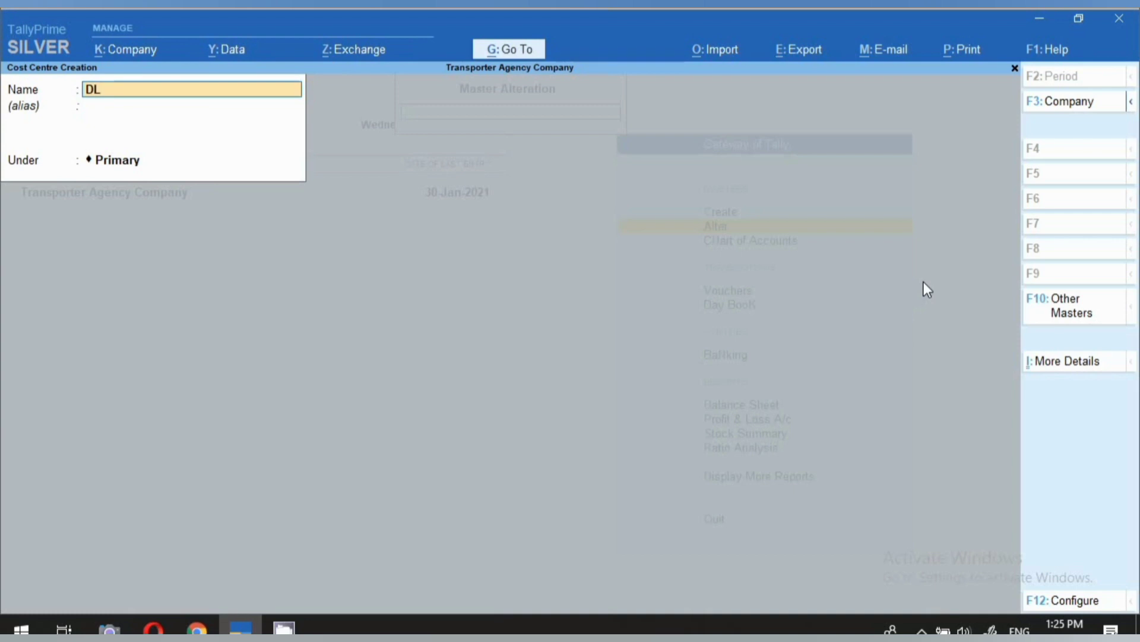
{"action": "type", "text": "01LJ0751"}
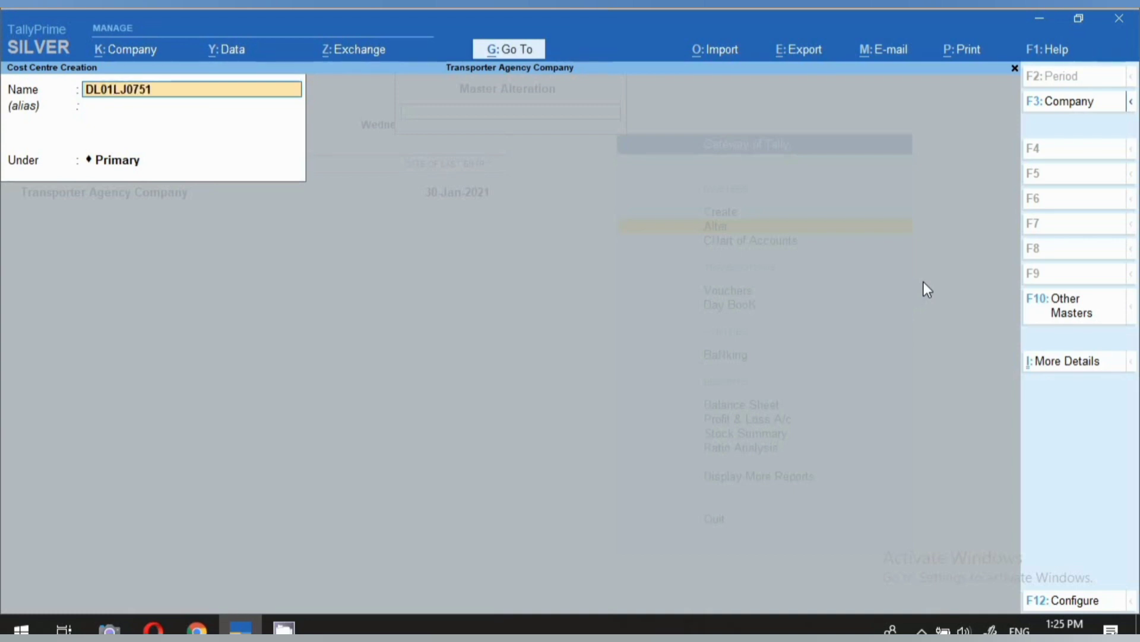
{"action": "key", "text": "Return"}
{"action": "key", "text": "Return"}
{"action": "key", "text": "Return"}
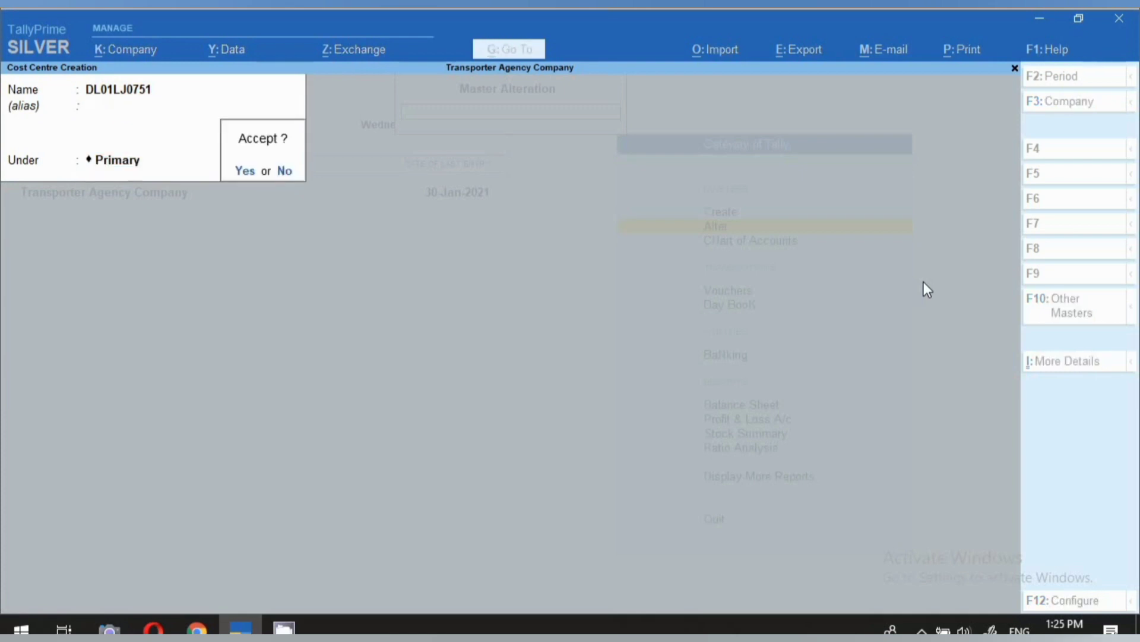
{"action": "key", "text": "Return"}
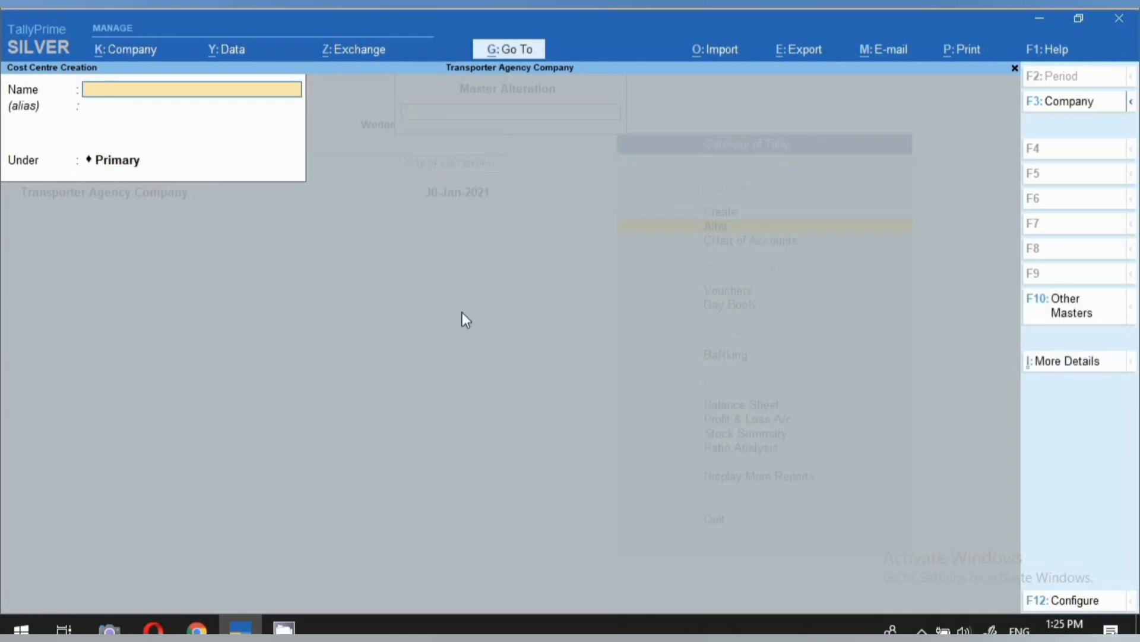
{"action": "key", "text": "Escape"}
{"action": "key", "text": "Return"}
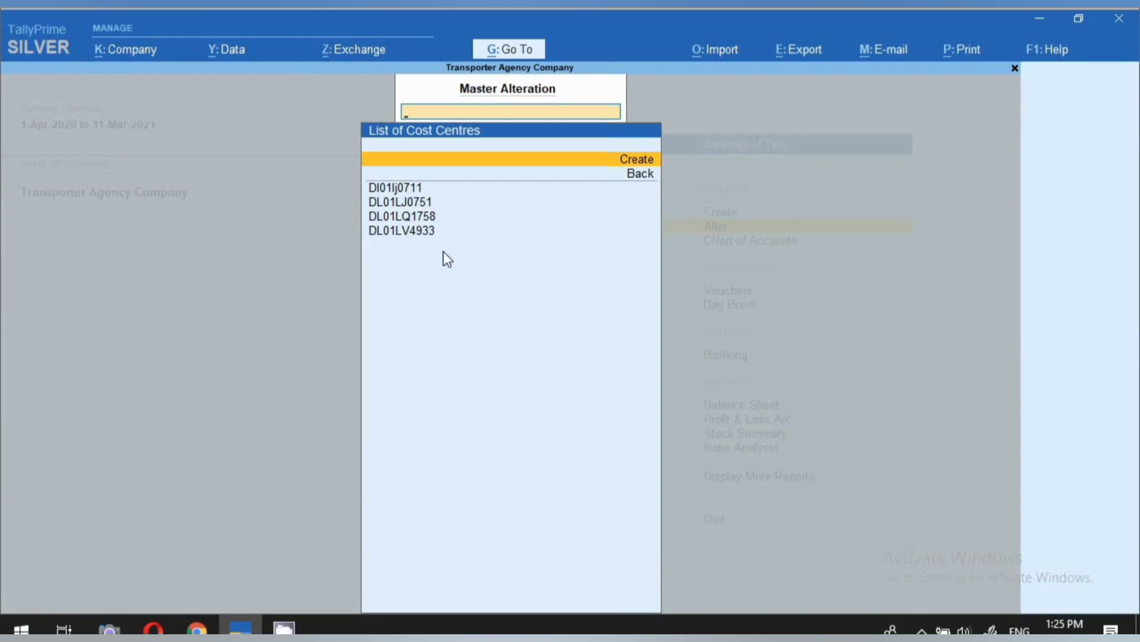
{"action": "key", "text": "Escape"}
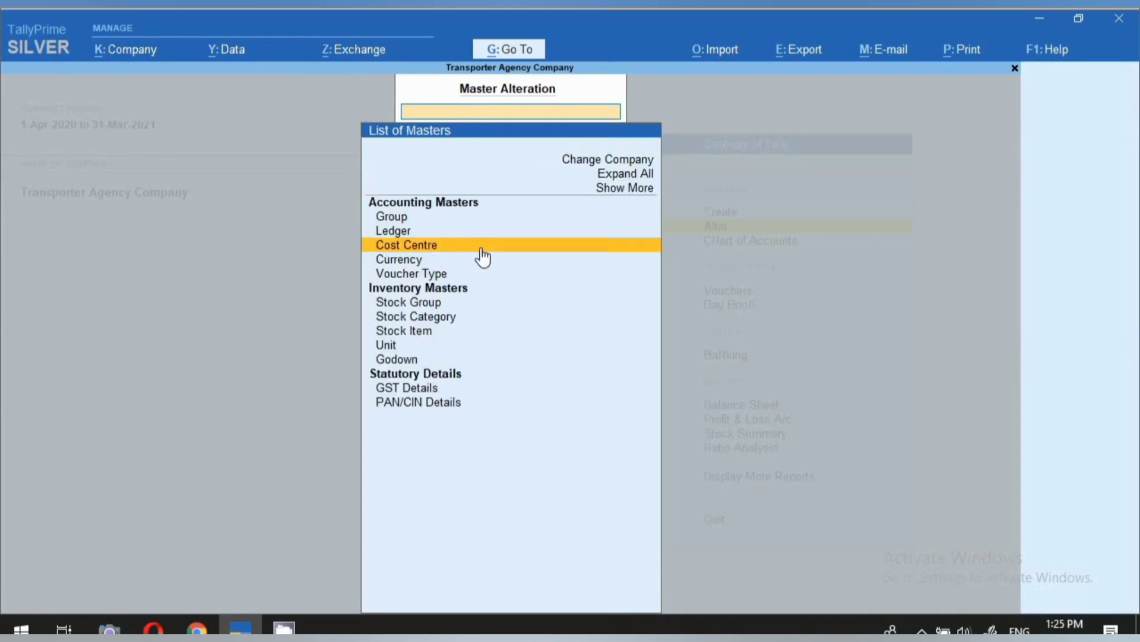
{"action": "key", "text": "Escape"}
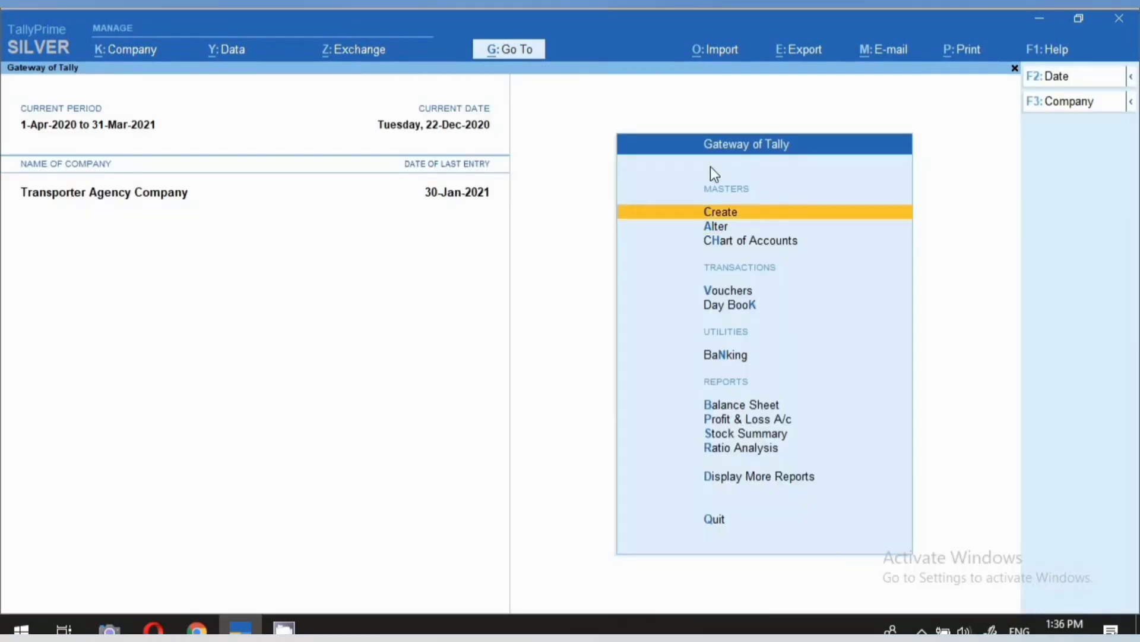
Step: Start a sales voucher in Accounting Invoice mode and date it 23-Dec-2020
{"action": "key", "text": "v"}
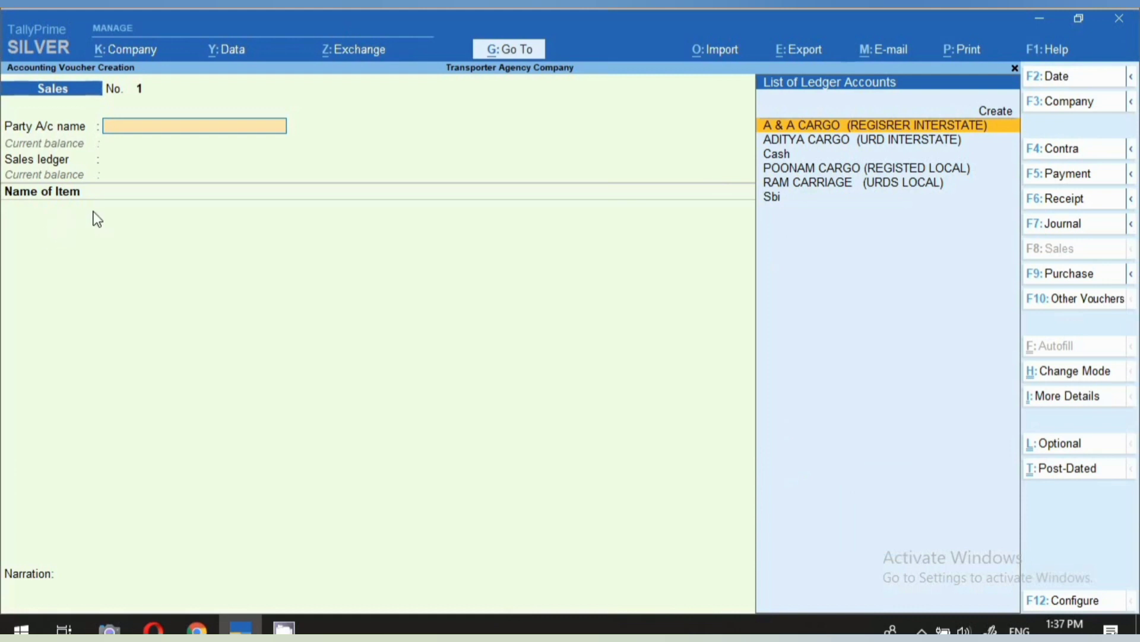
{"action": "left_click", "coordinate": [1069, 372]}
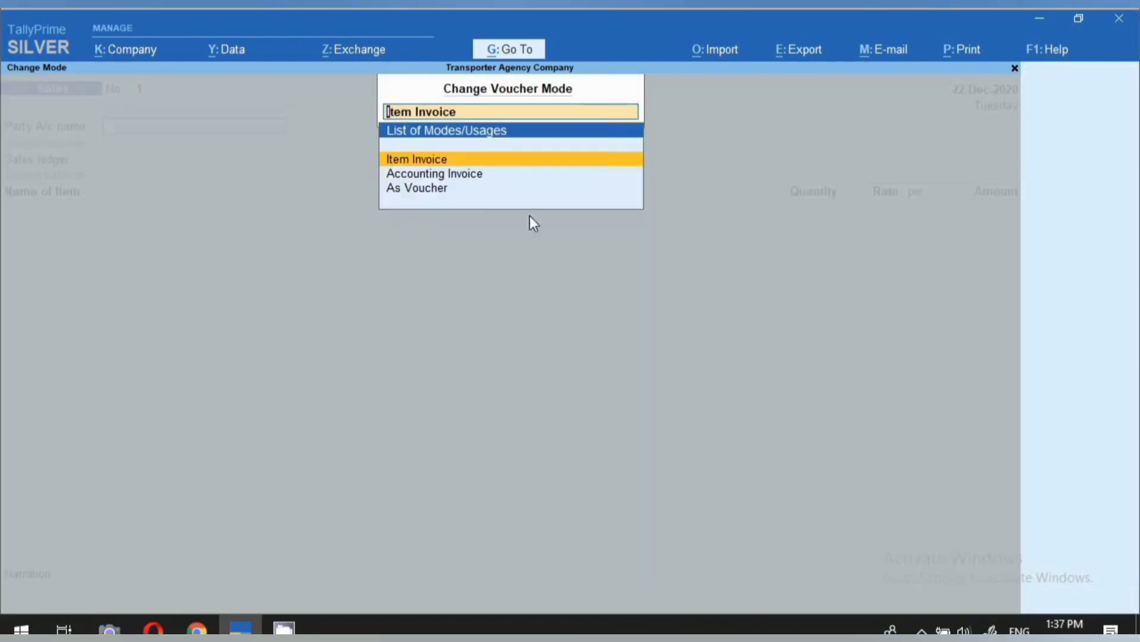
{"action": "key", "text": "Down"}
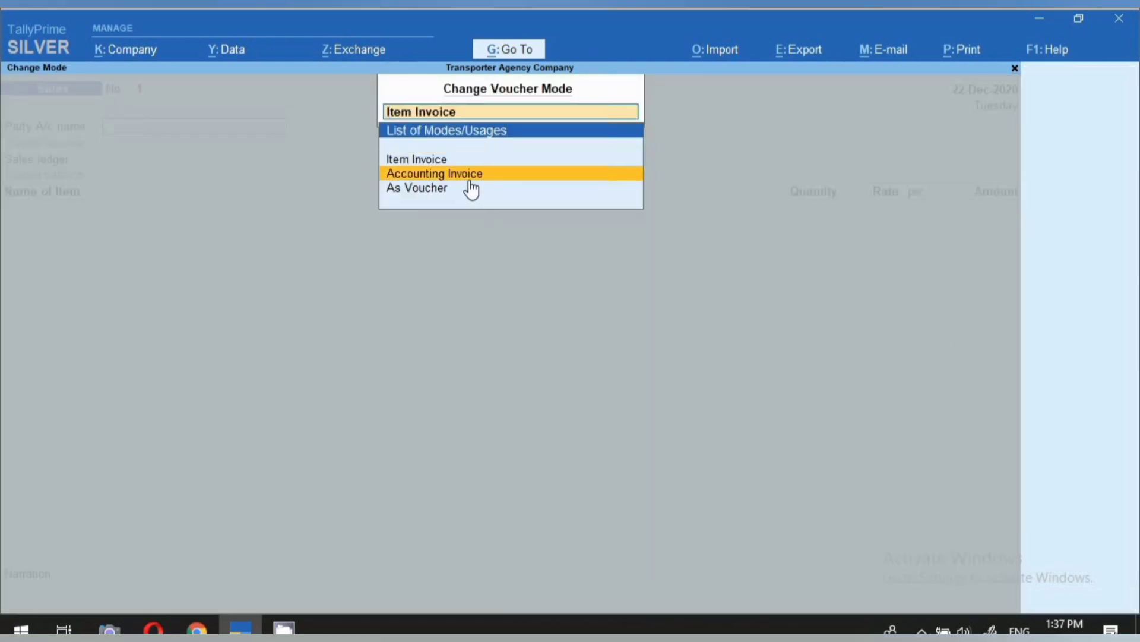
{"action": "key", "text": "Return"}
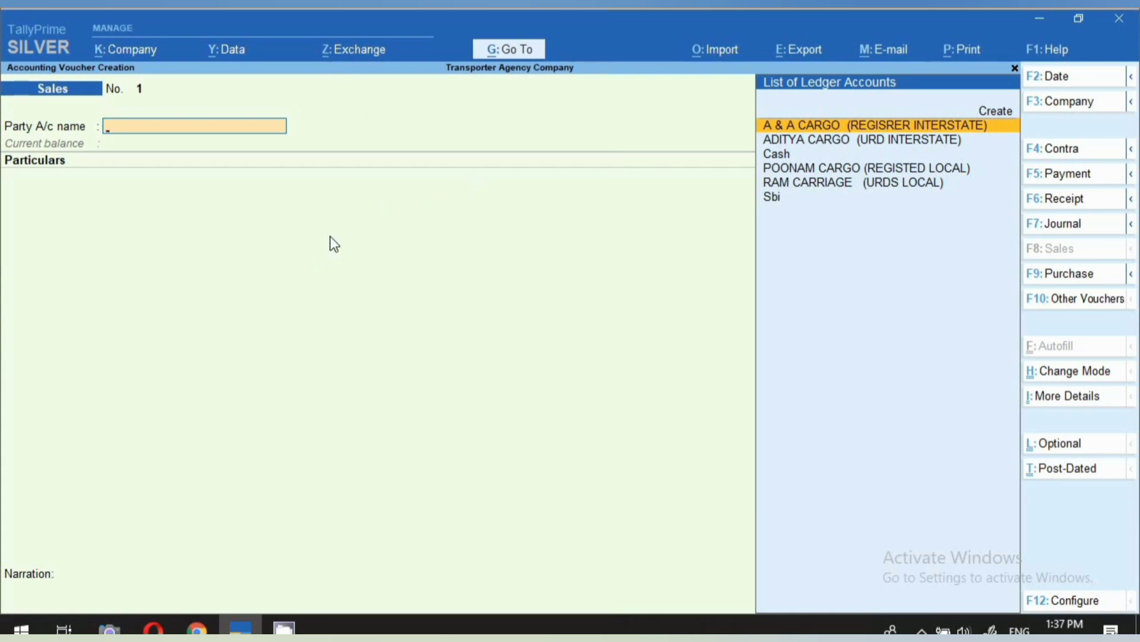
{"action": "key", "text": "F2"}
{"action": "type", "text": "23."}
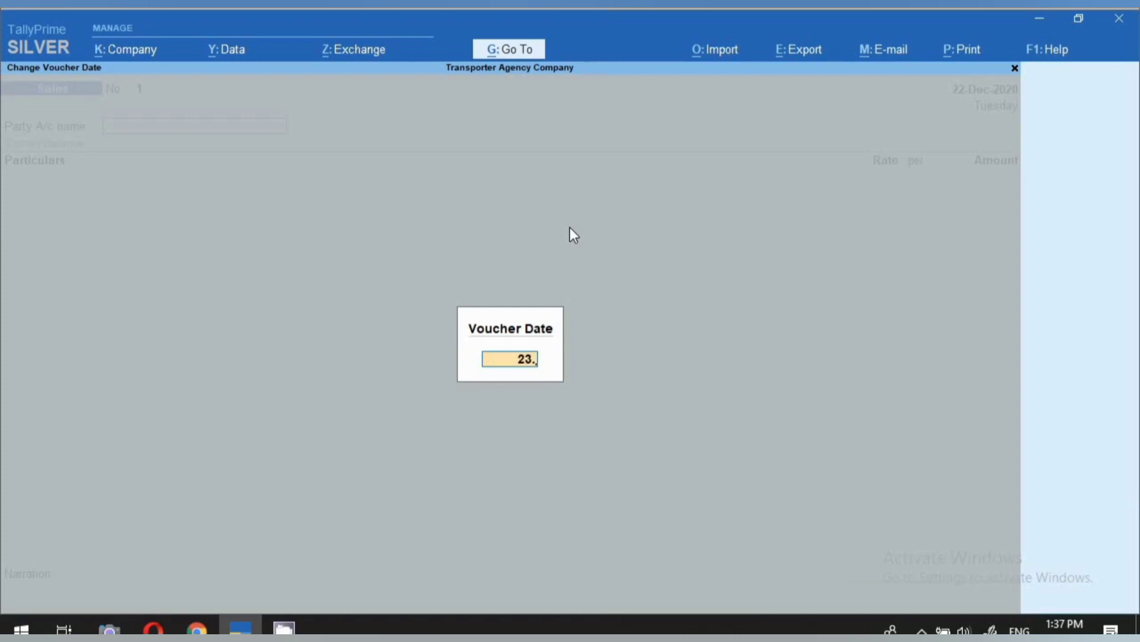
{"action": "key", "text": "Return"}
Step: Choose POONAM CARGO (REGISTED LOCAL) as the sales voucher's party account and leave its dispatch details blank
{"action": "type", "text": "P"}
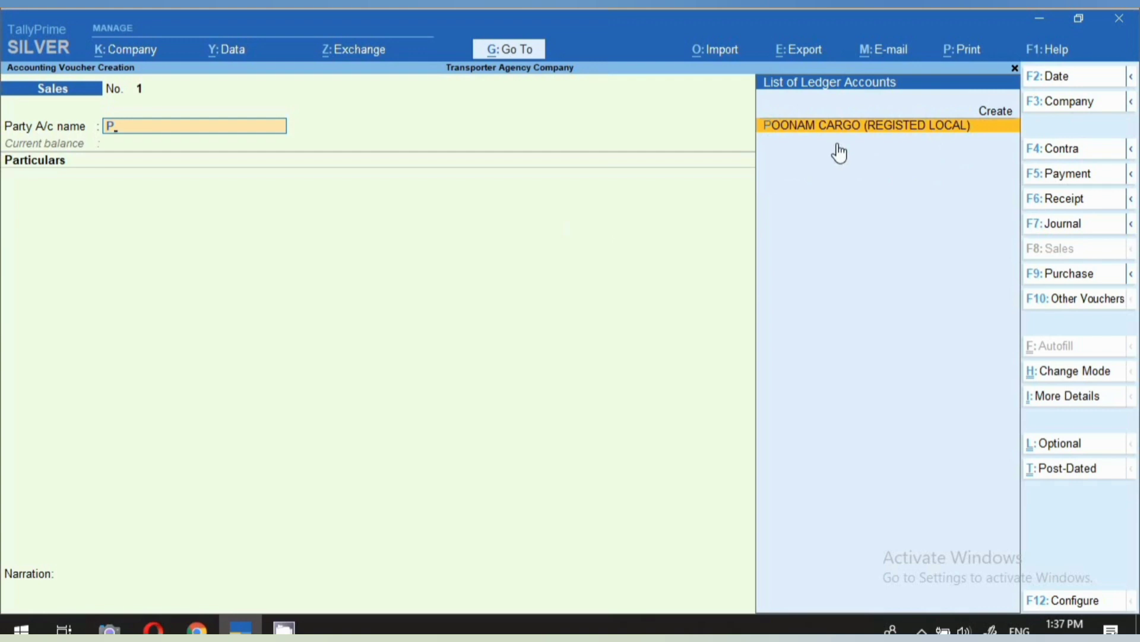
{"action": "key", "text": "Return"}
{"action": "key", "text": "Return"}
{"action": "key", "text": "Return"}
{"action": "key", "text": "Return"}
{"action": "key", "text": "Return"}
{"action": "key", "text": "Return"}
{"action": "key", "text": "Return"}
{"action": "key", "text": "Return"}
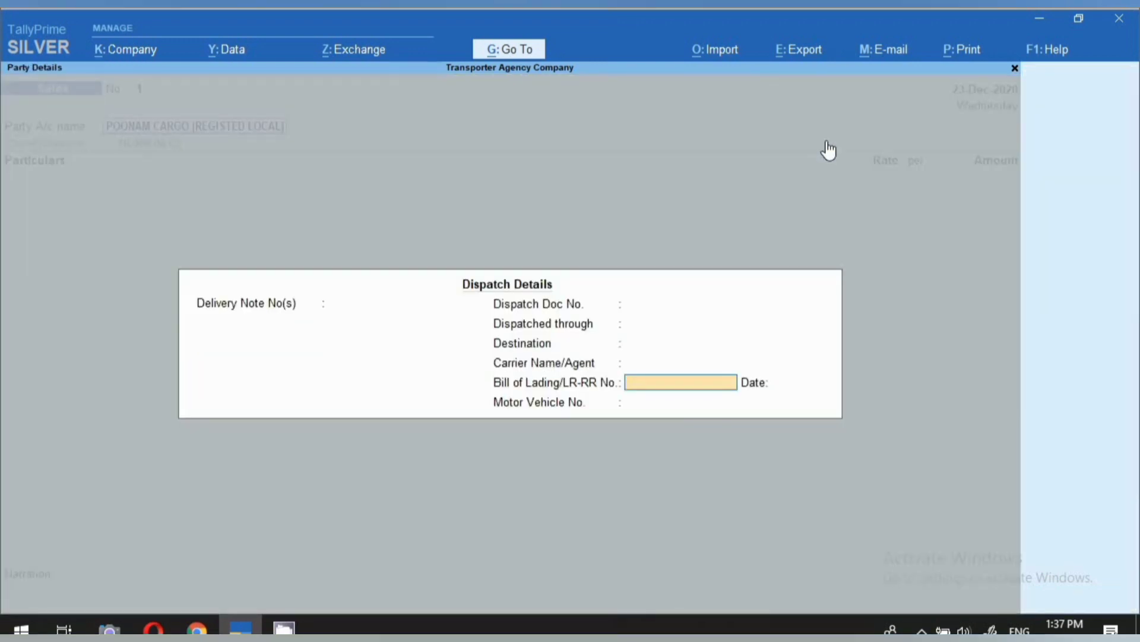
{"action": "key", "text": "Return"}
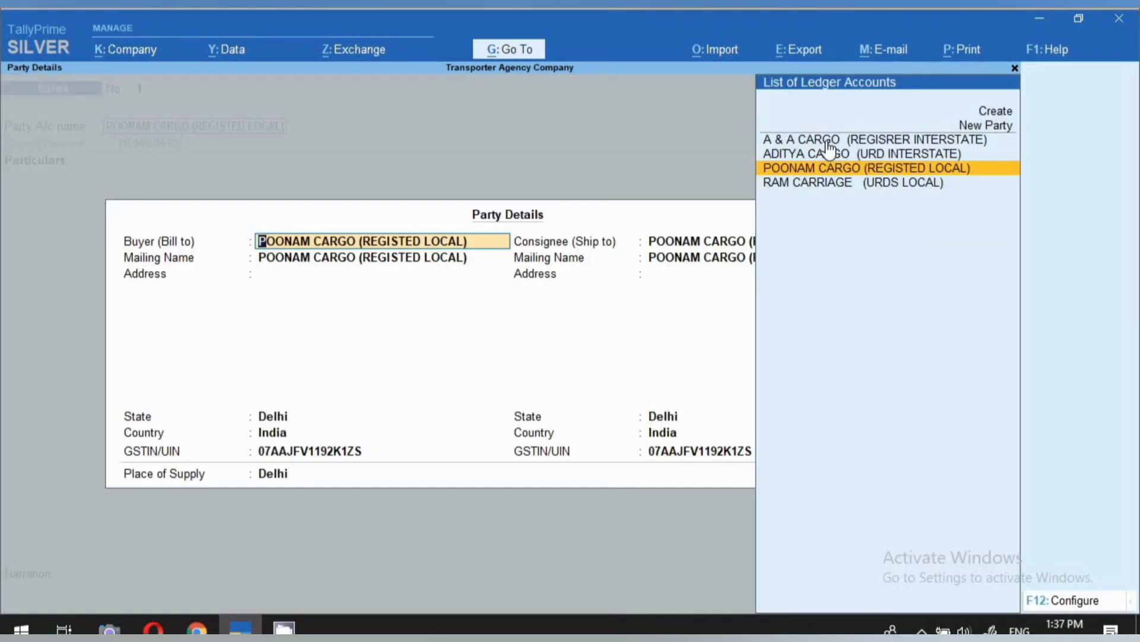
Step: Accept the party details with POONAM CARGO as buyer and consignee and Delhi as state and place of supply
{"action": "key", "text": "Return"}
{"action": "key", "text": "Return"}
{"action": "key", "text": "Return"}
{"action": "key", "text": "Return"}
{"action": "key", "text": "Return"}
{"action": "key", "text": "Return"}
{"action": "key", "text": "Return"}
{"action": "key", "text": "Return"}
{"action": "key", "text": "Return"}
{"action": "key", "text": "Return"}
{"action": "key", "text": "Return"}
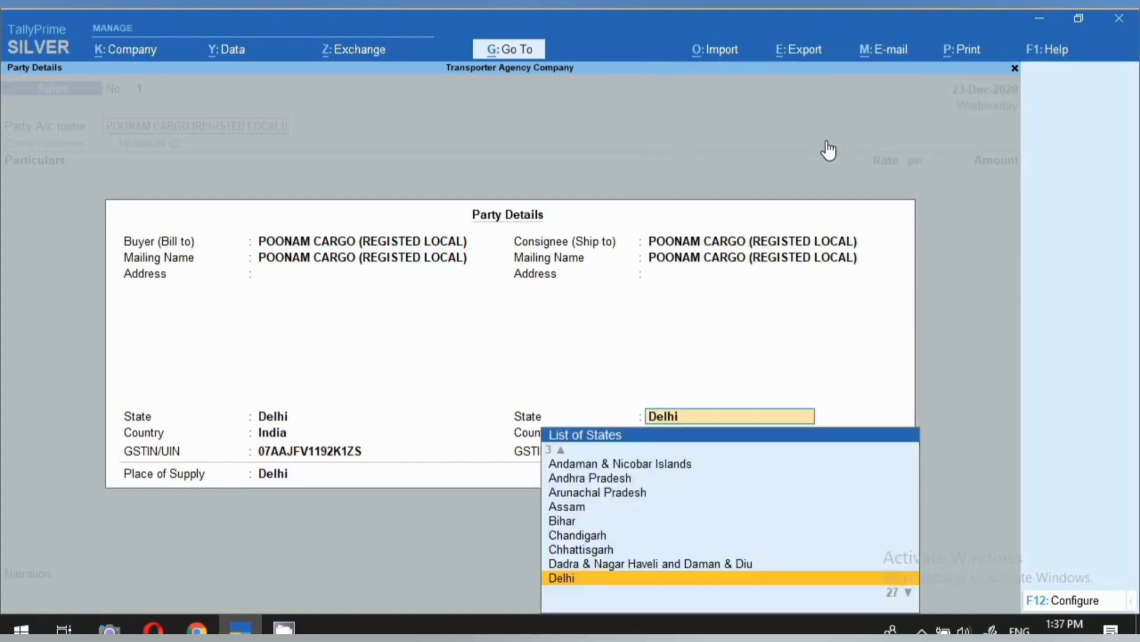
{"action": "key", "text": "Return"}
{"action": "key", "text": "Return"}
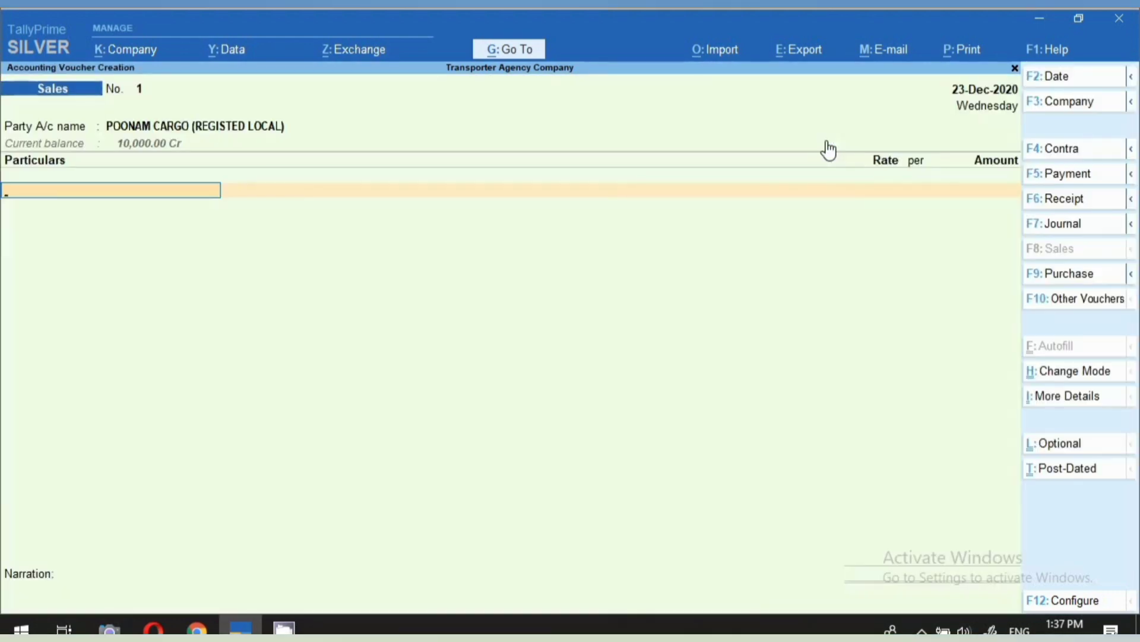
Step: Add Freight Charges as the particulars ledger of the sales invoice
{"action": "type", "text": "FRE"}
{"action": "key", "text": "Return"}
{"action": "key", "text": "BackSpace"}
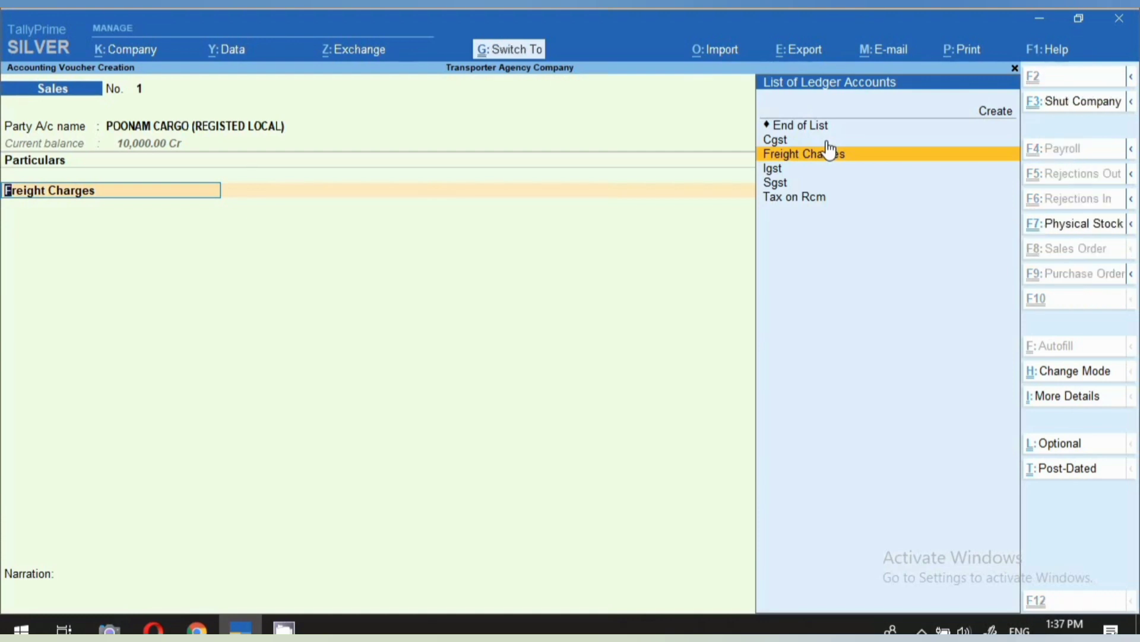
Step: Alter the Freight Charges ledger from within the voucher with cost centres applicable set to Yes, and save it
{"action": "key", "text": "ctrl+Return"}
{"action": "key", "text": "Return"}
{"action": "key", "text": "Return"}
{"action": "key", "text": "Return"}
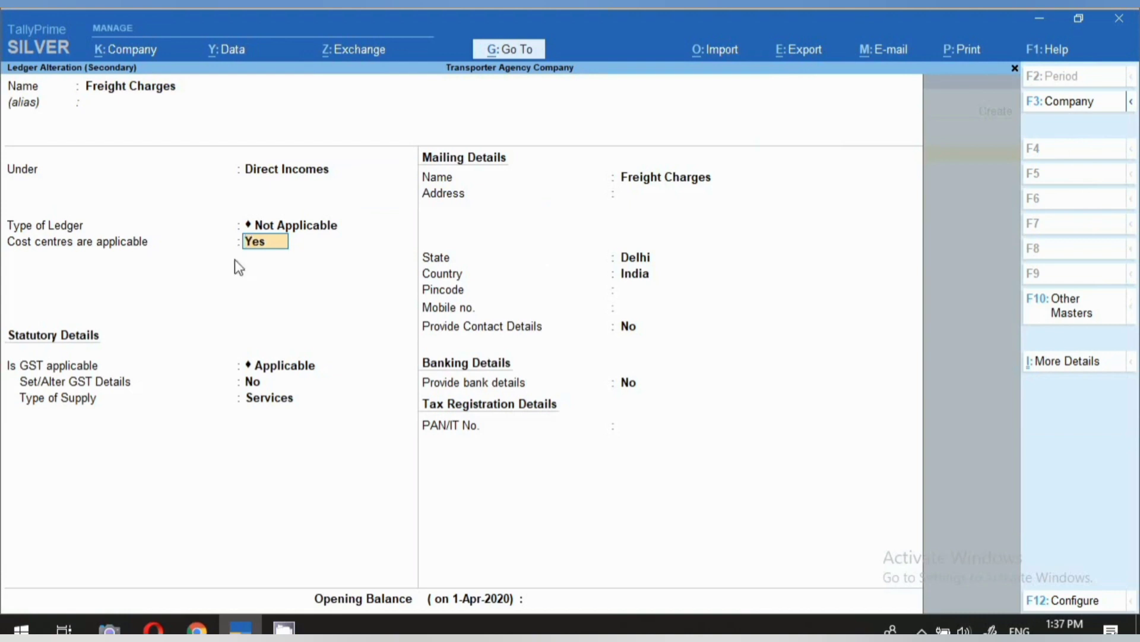
{"action": "key", "text": "Return"}
{"action": "key", "text": "Return"}
{"action": "key", "text": "Return"}
{"action": "key", "text": "Return"}
{"action": "key", "text": "Return"}
{"action": "key", "text": "Return"}
{"action": "key", "text": "Return"}
{"action": "key", "text": "Return"}
{"action": "key", "text": "Return"}
{"action": "key", "text": "Return"}
{"action": "key", "text": "Return"}
{"action": "key", "text": "Return"}
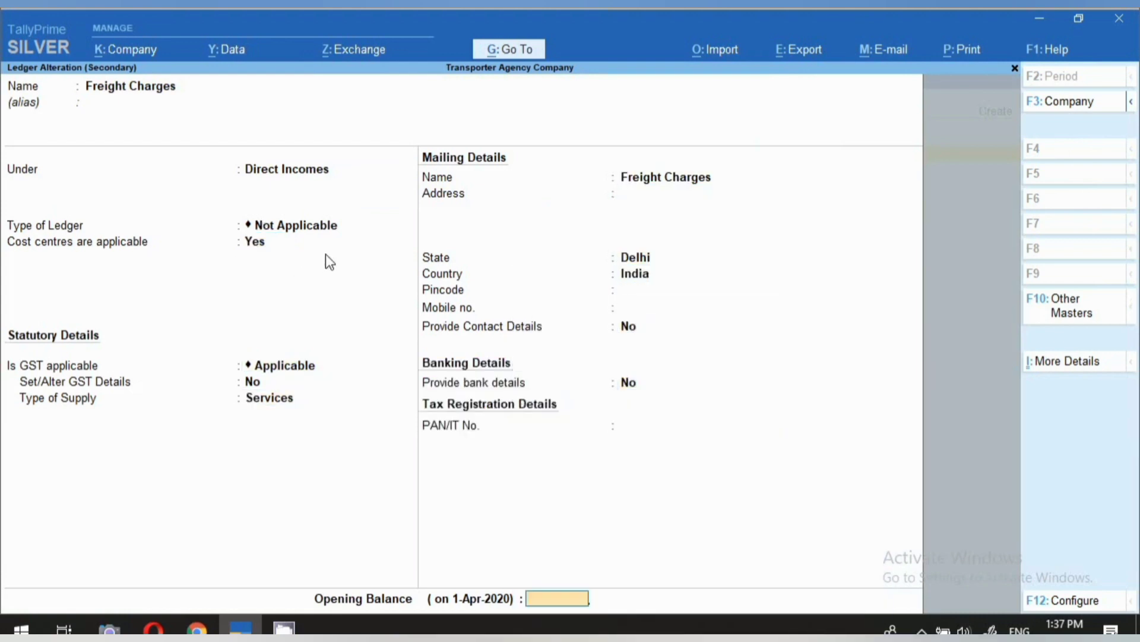
{"action": "key", "text": "Return"}
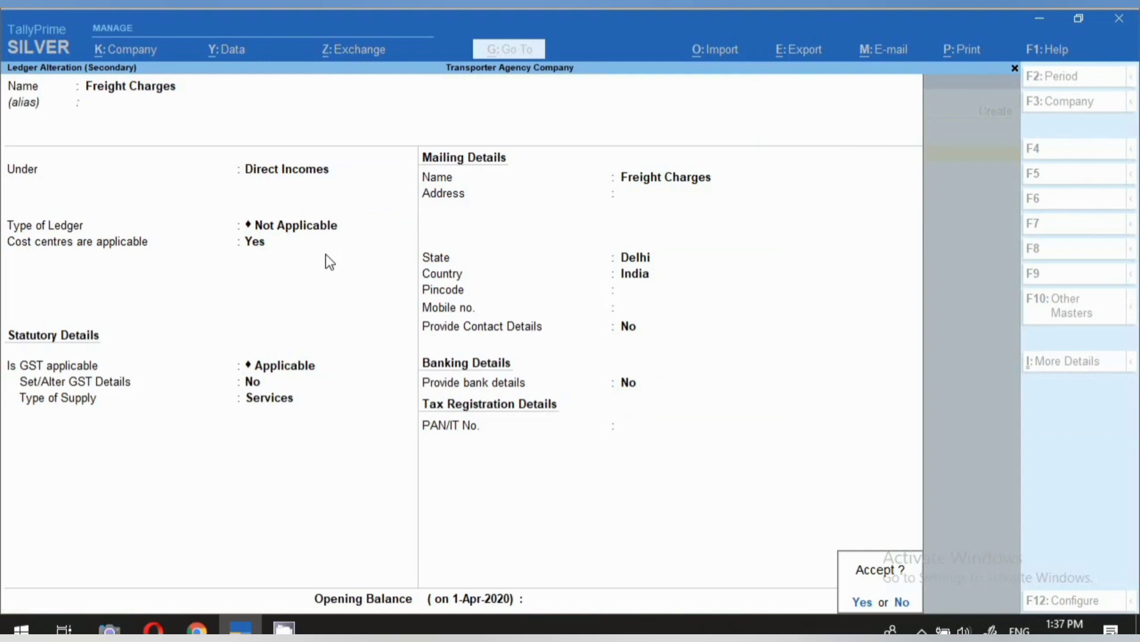
{"action": "key", "text": "Return"}
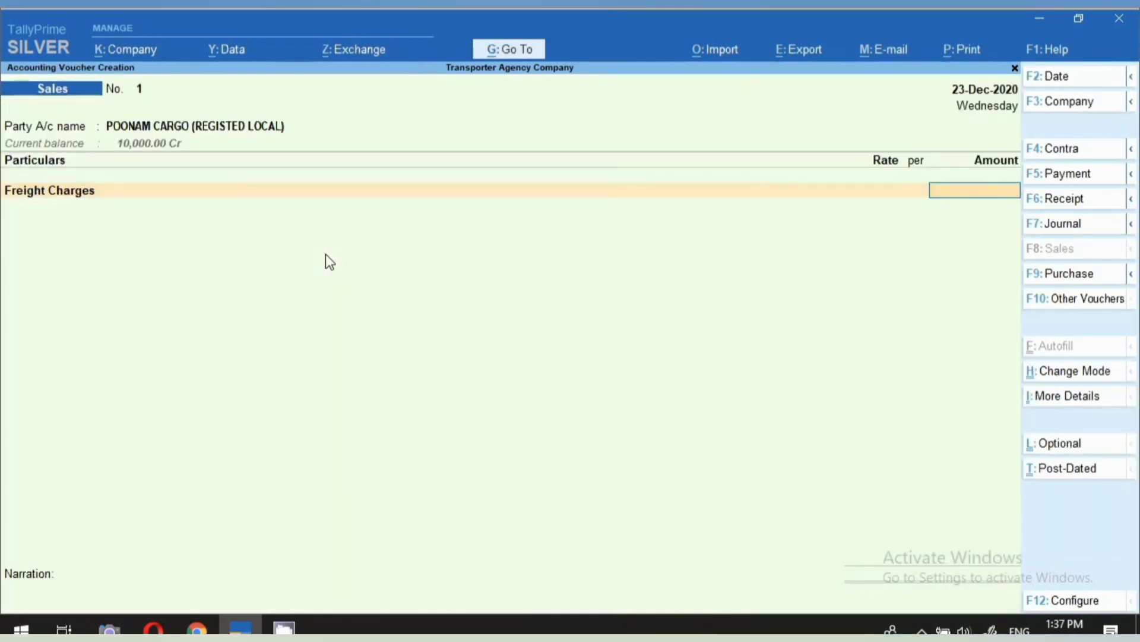
Step: Set the Freight Charges amount to 12,000 and allocate it in full to a vehicle cost centre
{"action": "type", "text": "12000"}
{"action": "key", "text": "Return"}
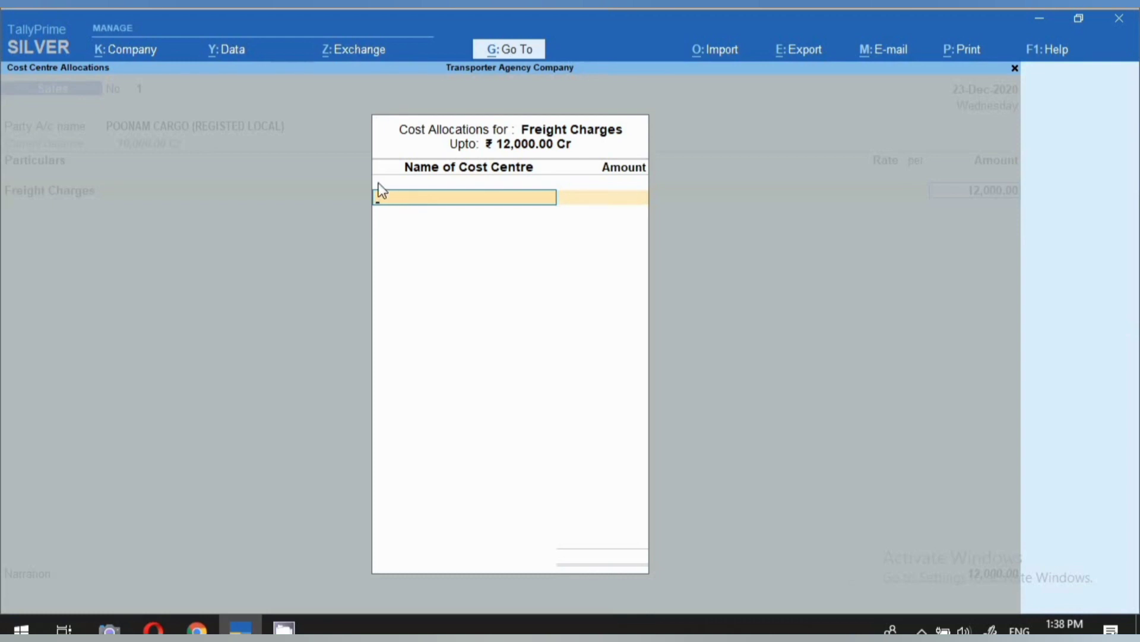
{"action": "type", "text": "D"}
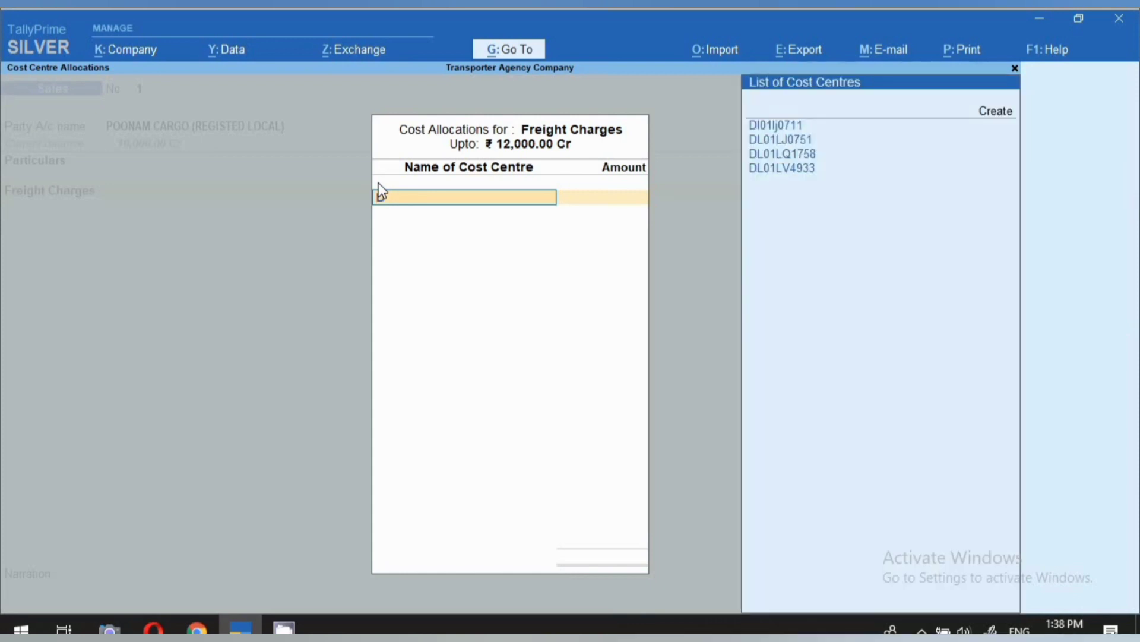
{"action": "key", "text": "Return"}
{"action": "key", "text": "Return"}
{"action": "key", "text": "Return"}
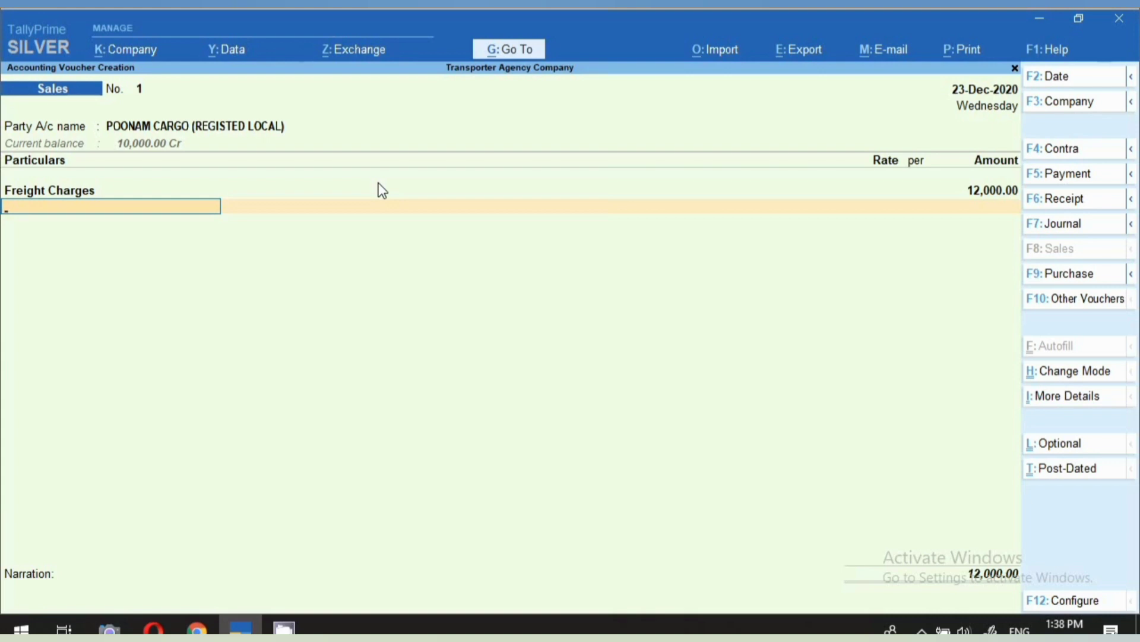
Step: Add the Cgst ledger to the sales invoice and examine the detailed central and state tax in its GST tax analysis
{"action": "type", "text": "C"}
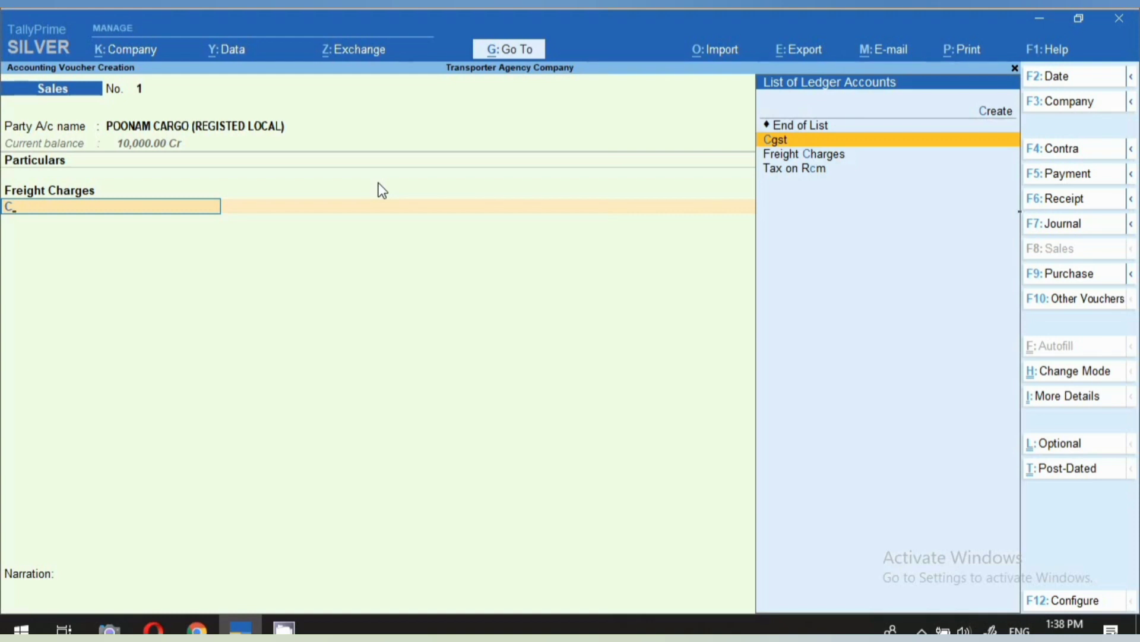
{"action": "key", "text": "Return"}
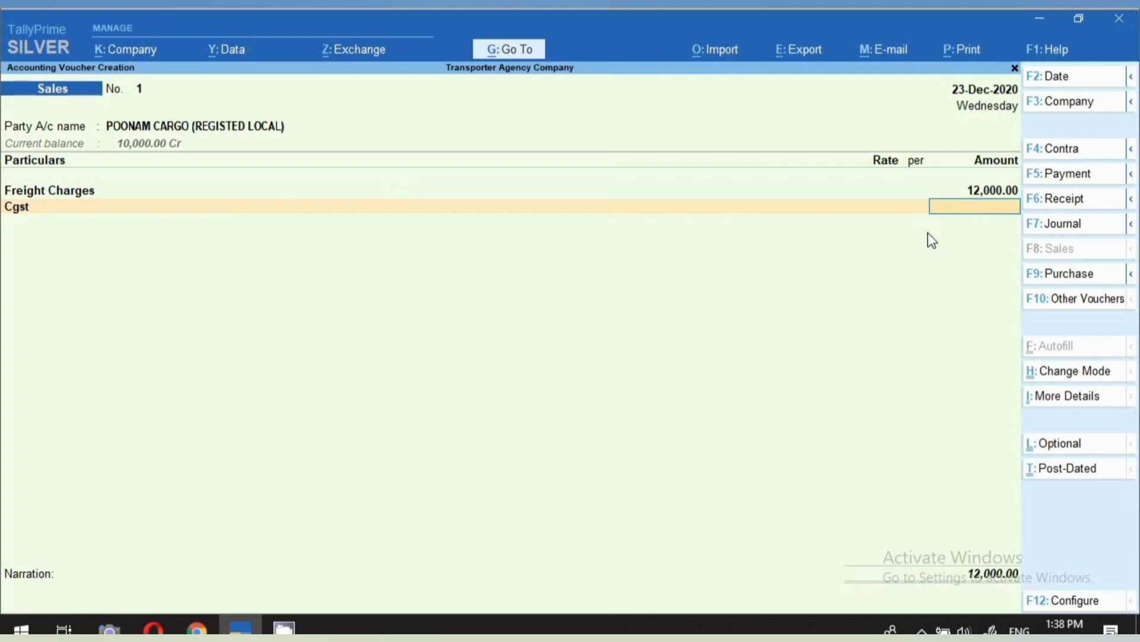
{"action": "left_click", "coordinate": [1077, 396]}
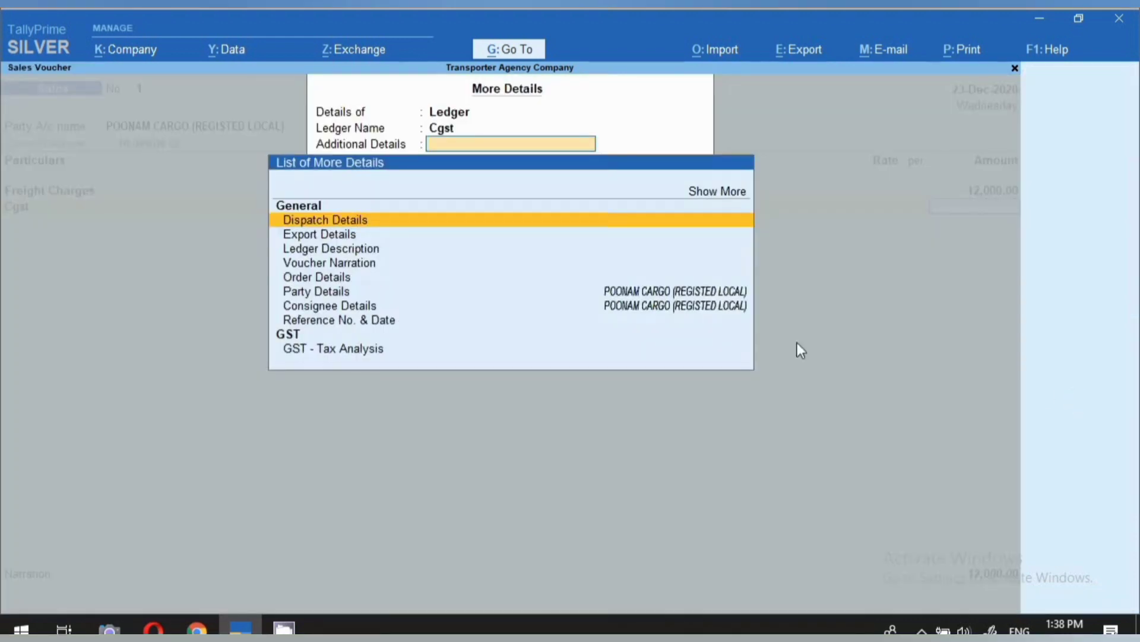
{"action": "left_click", "coordinate": [361, 347]}
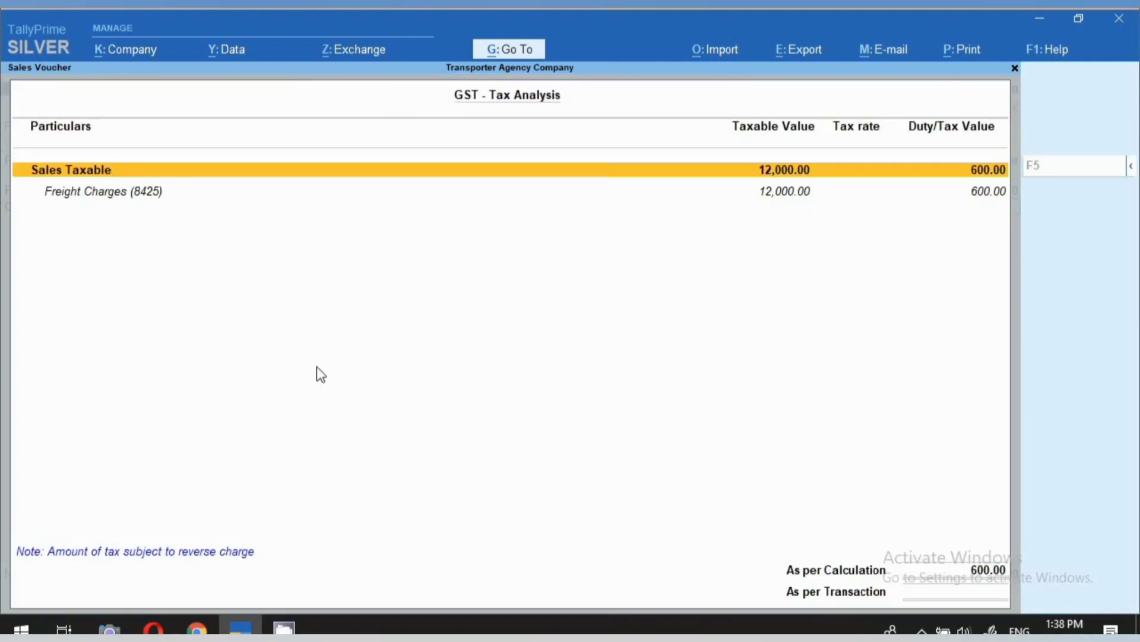
{"action": "left_click", "coordinate": [1131, 167]}
{"action": "left_click", "coordinate": [957, 196]}
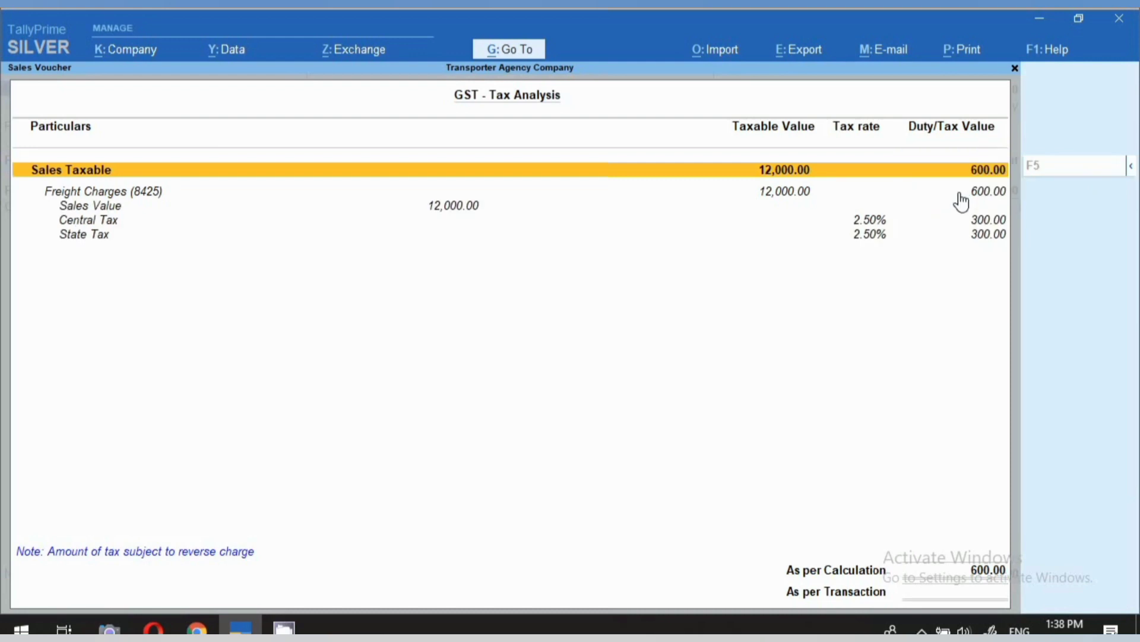
{"action": "left_click", "coordinate": [98, 224]}
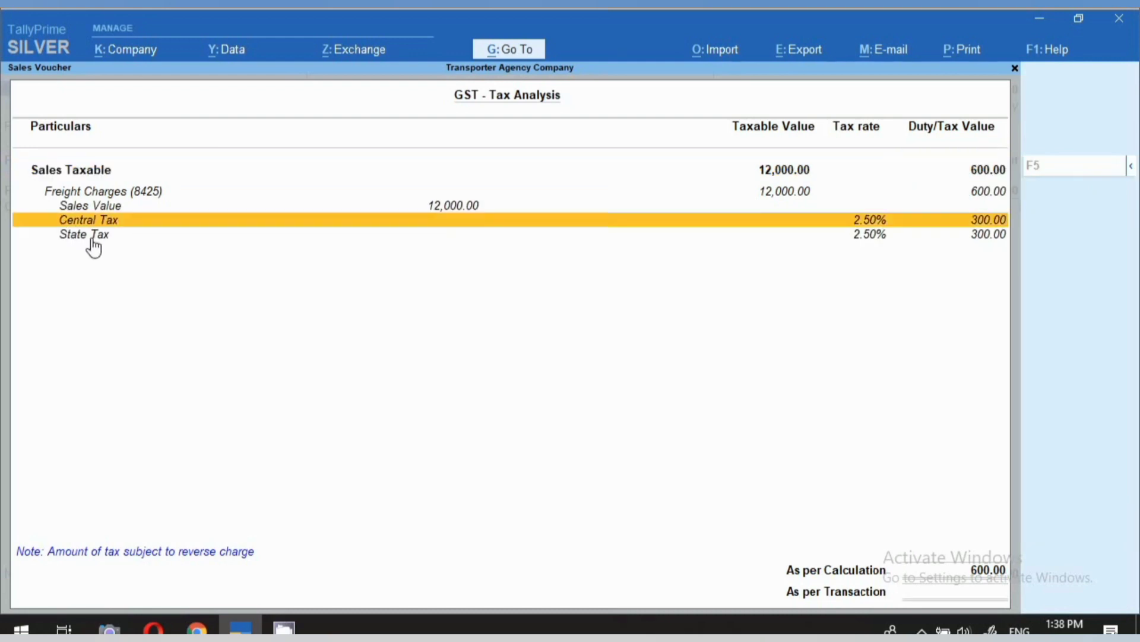
{"action": "left_click", "coordinate": [93, 237]}
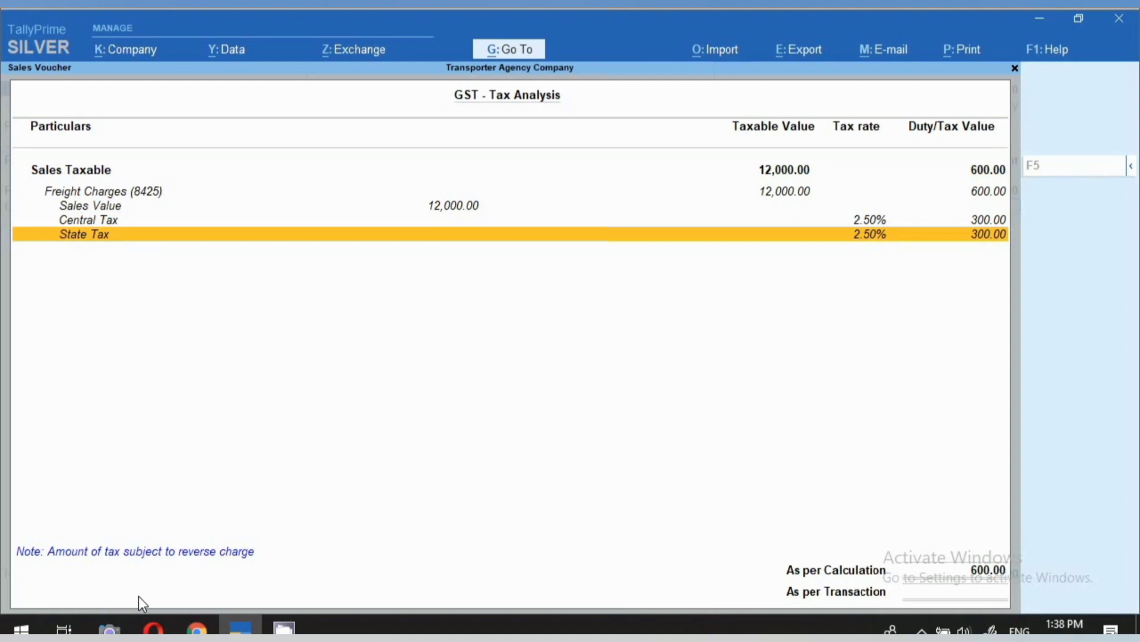
{"action": "key", "text": "Escape"}
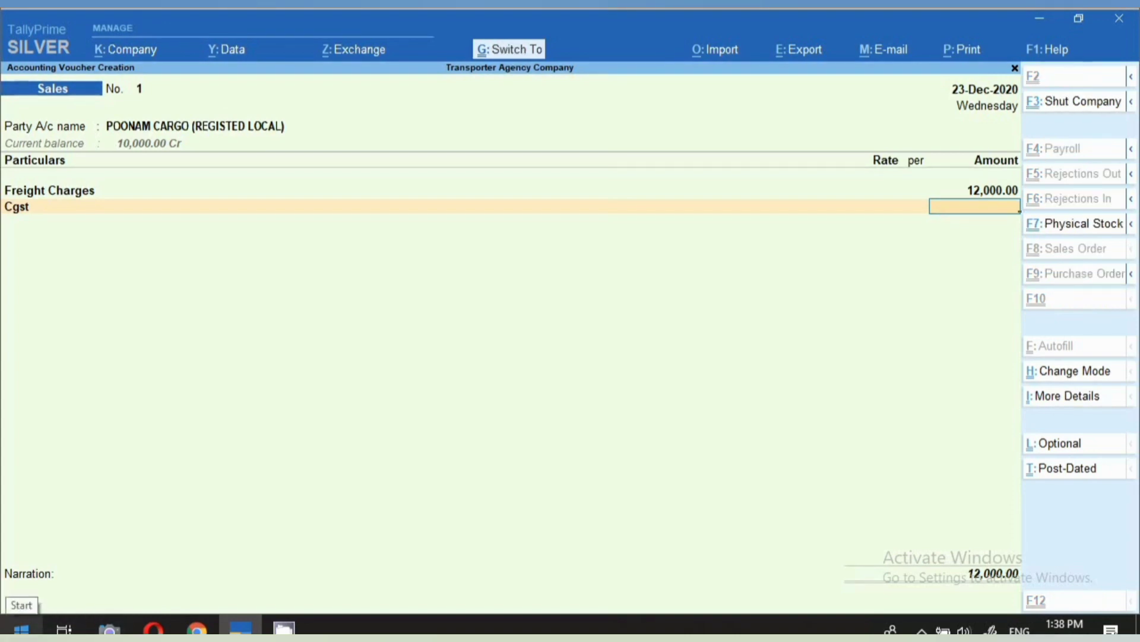
Step: Save the sales invoice and set the date of the next sales voucher to 22-Dec-2020
{"action": "key", "text": "ctrl+a"}
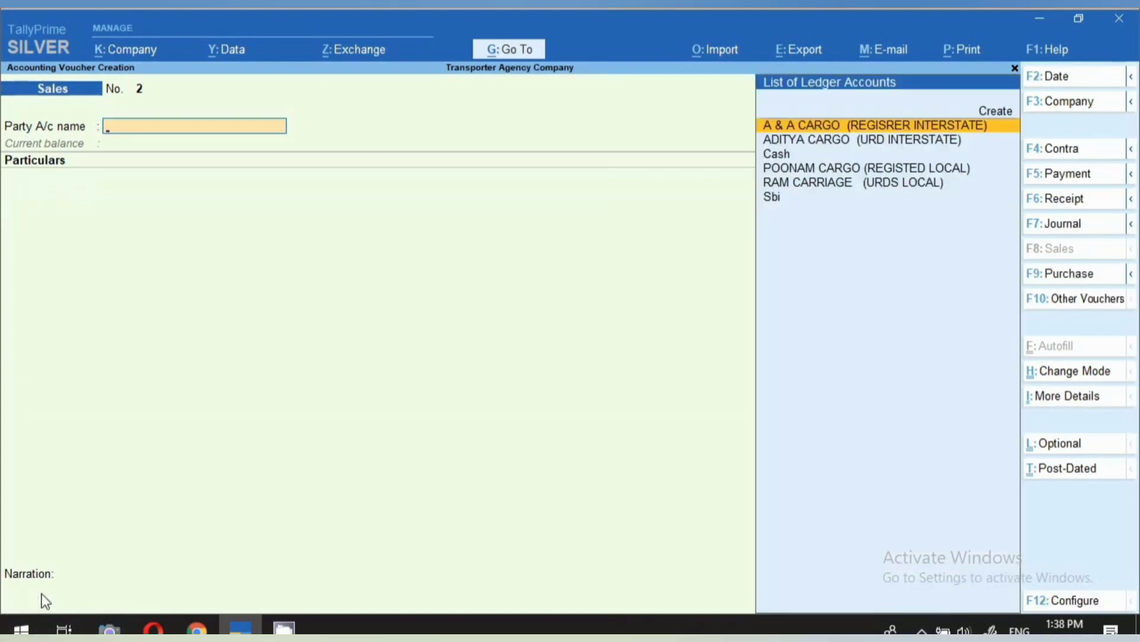
{"action": "key", "text": "F2"}
{"action": "type", "text": "22.12"}
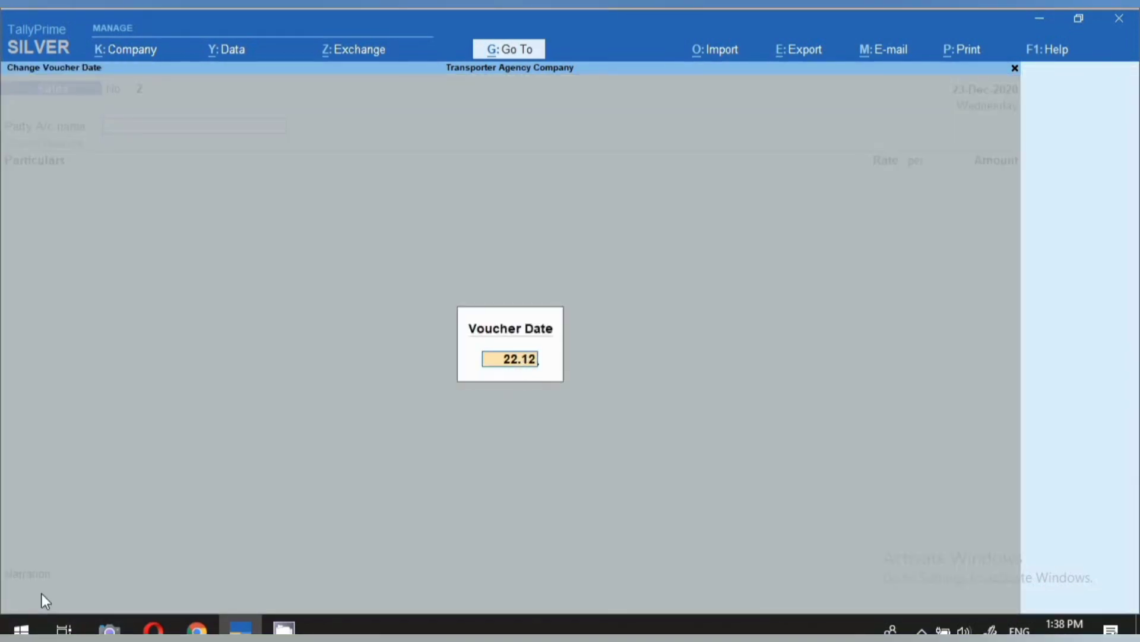
{"action": "key", "text": "Return"}
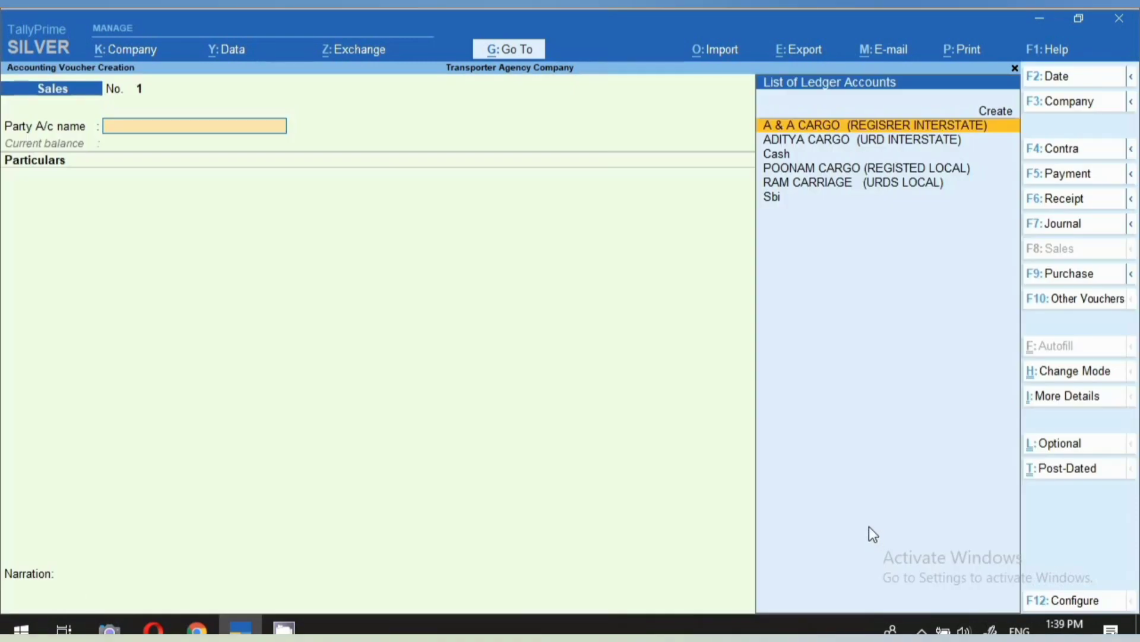
Step: Choose A & A CARGO (REGISRER INTERSTATE) as the party and leave the dispatch details blank
{"action": "type", "text": "A"}
{"action": "key", "text": "Return"}
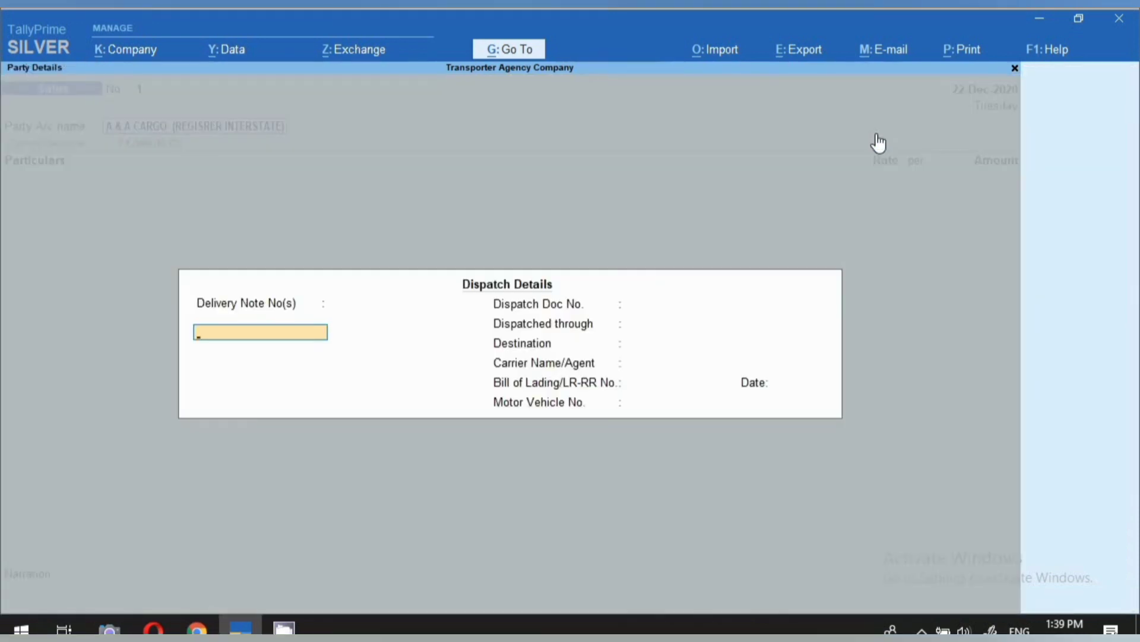
{"action": "key", "text": "Return"}
{"action": "key", "text": "Return"}
{"action": "key", "text": "Return"}
{"action": "key", "text": "Return"}
{"action": "key", "text": "Return"}
{"action": "key", "text": "Return"}
{"action": "key", "text": "Return"}
{"action": "key", "text": "Return"}
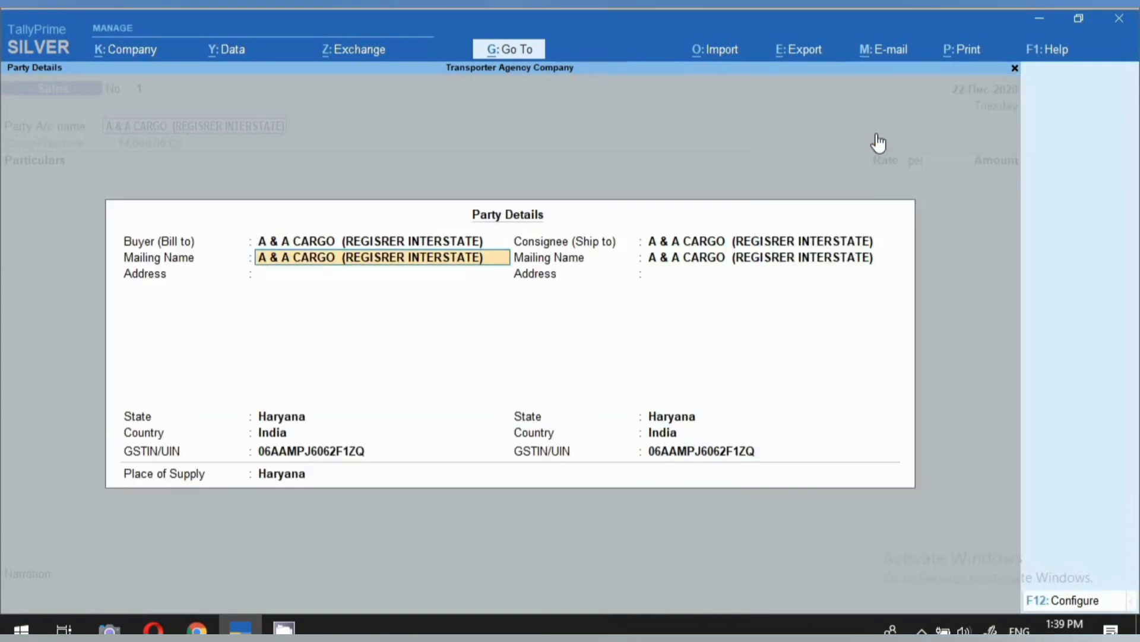
Step: Accept the party details with A & A CARGO as buyer and consignee and Haryana as state and place of supply
{"action": "key", "text": "Return"}
{"action": "key", "text": "Return"}
{"action": "key", "text": "Return"}
{"action": "key", "text": "Return"}
{"action": "key", "text": "Return"}
{"action": "key", "text": "Return"}
{"action": "key", "text": "Return"}
{"action": "key", "text": "Return"}
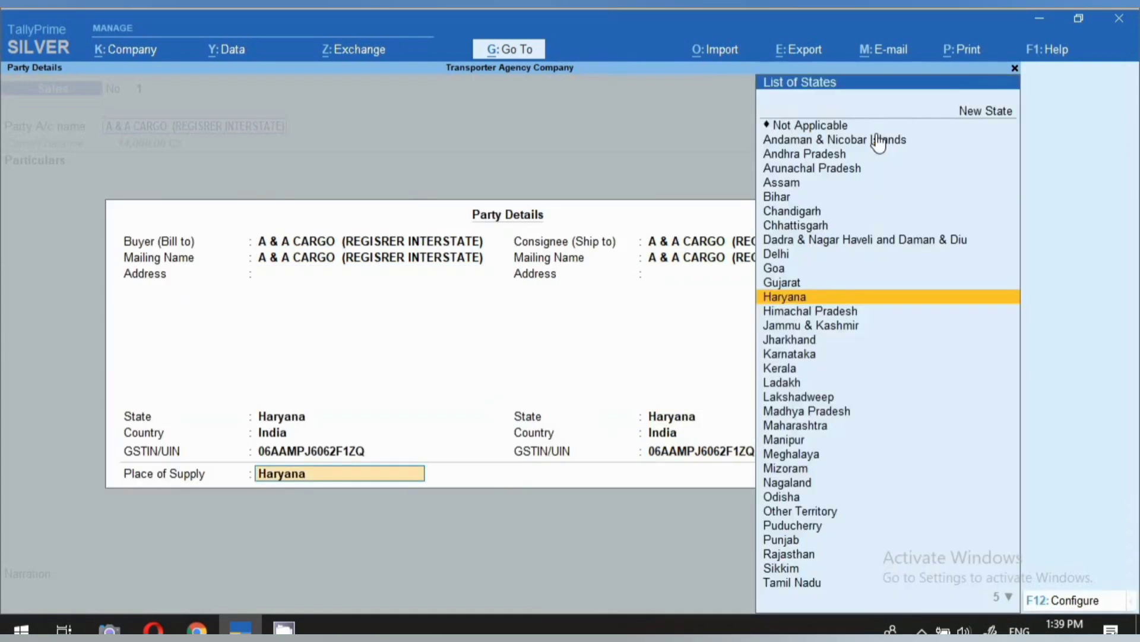
{"action": "key", "text": "Return"}
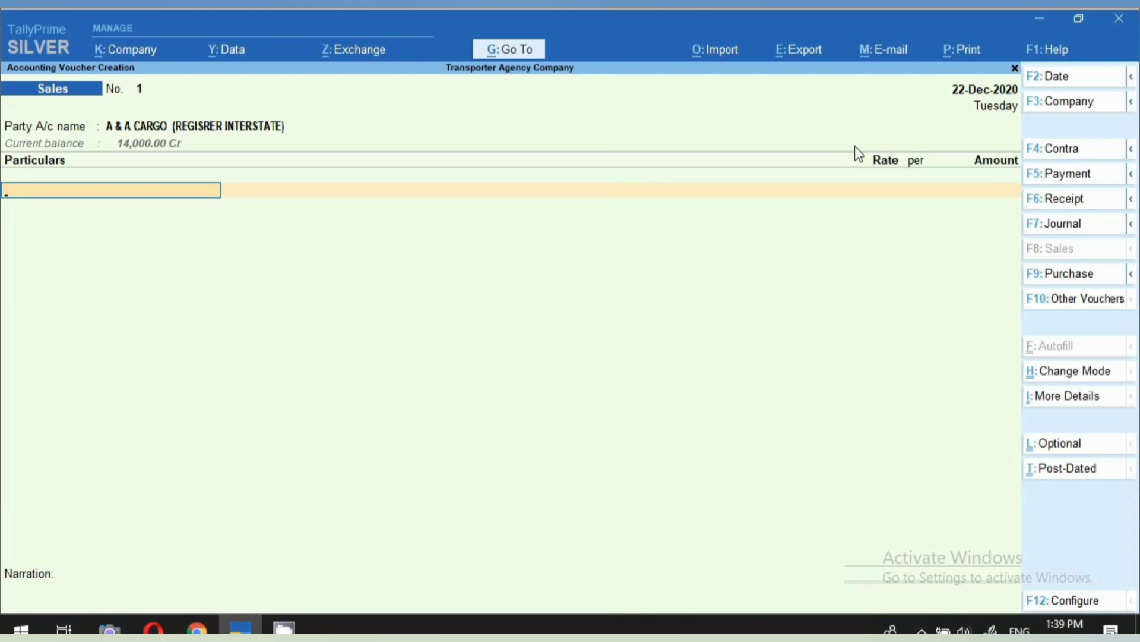
Step: Add Freight Charges of 10,000 and allocate the full amount to the DL01LQ1768 cost centre
{"action": "type", "text": "Fre"}
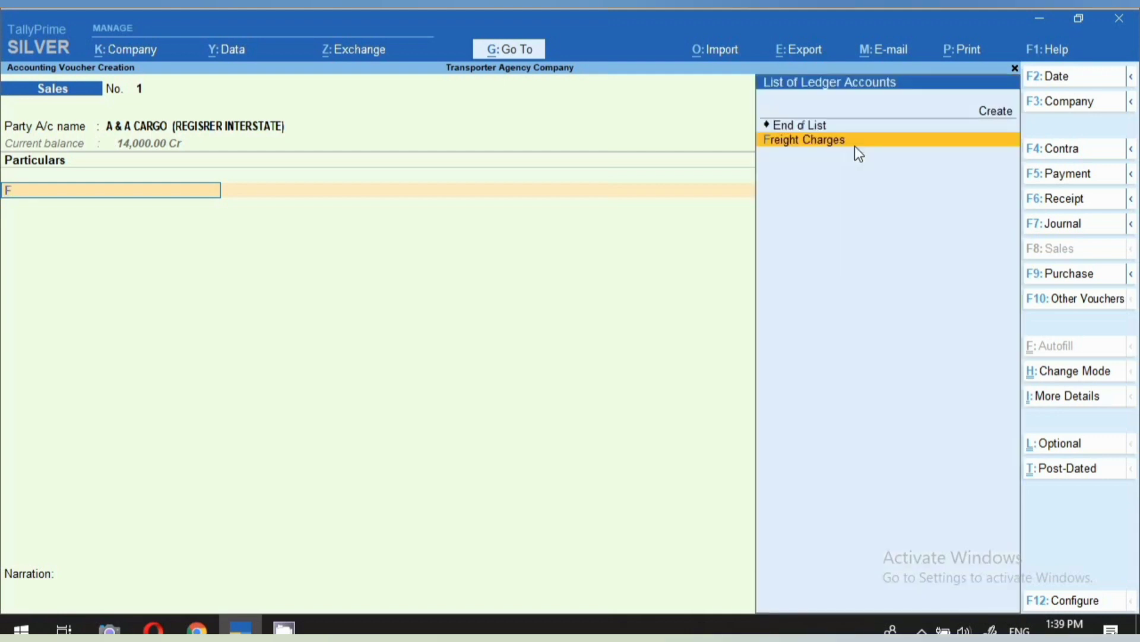
{"action": "key", "text": "Return"}
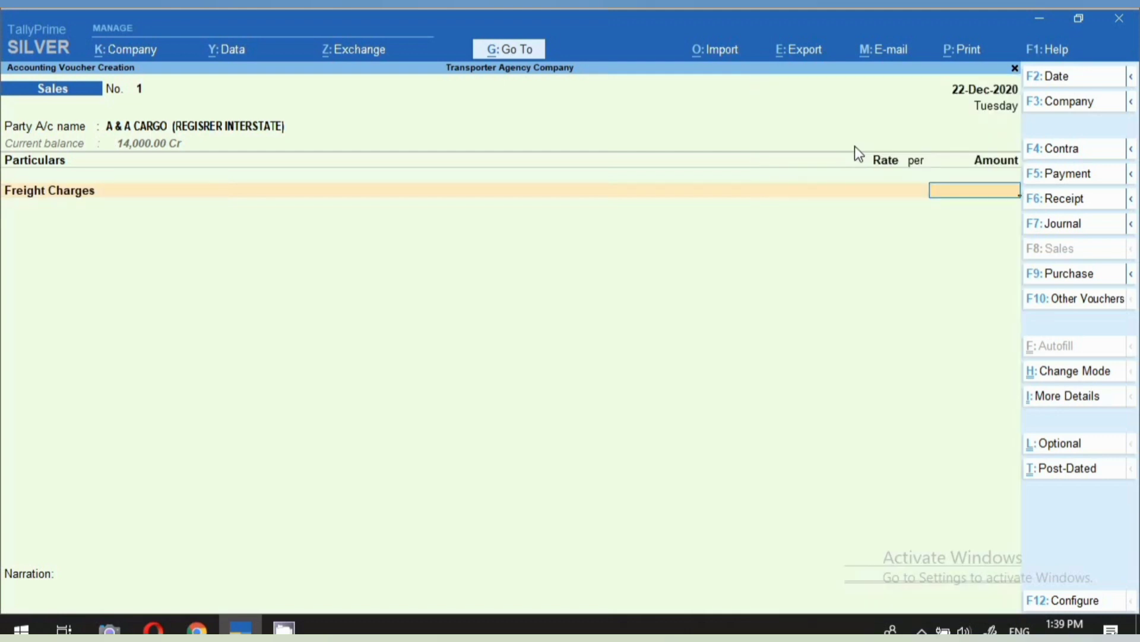
{"action": "type", "text": "10000"}
{"action": "key", "text": "Return"}
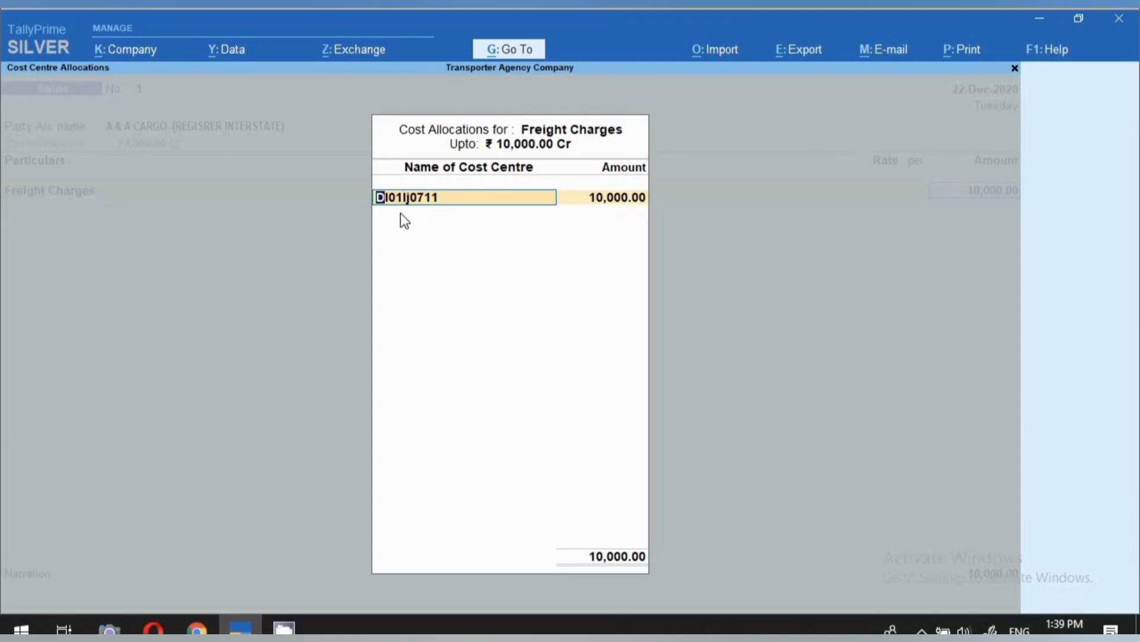
{"action": "type", "text": "D"}
{"action": "key", "text": "Down"}
{"action": "key", "text": "Down"}
{"action": "key", "text": "Return"}
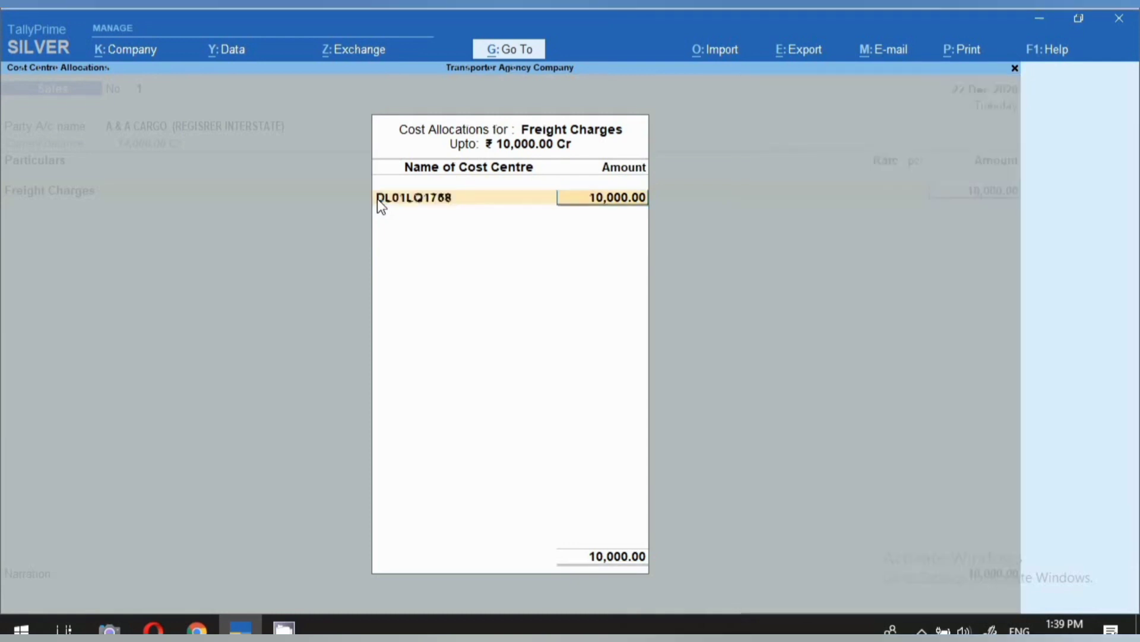
{"action": "key", "text": "Return"}
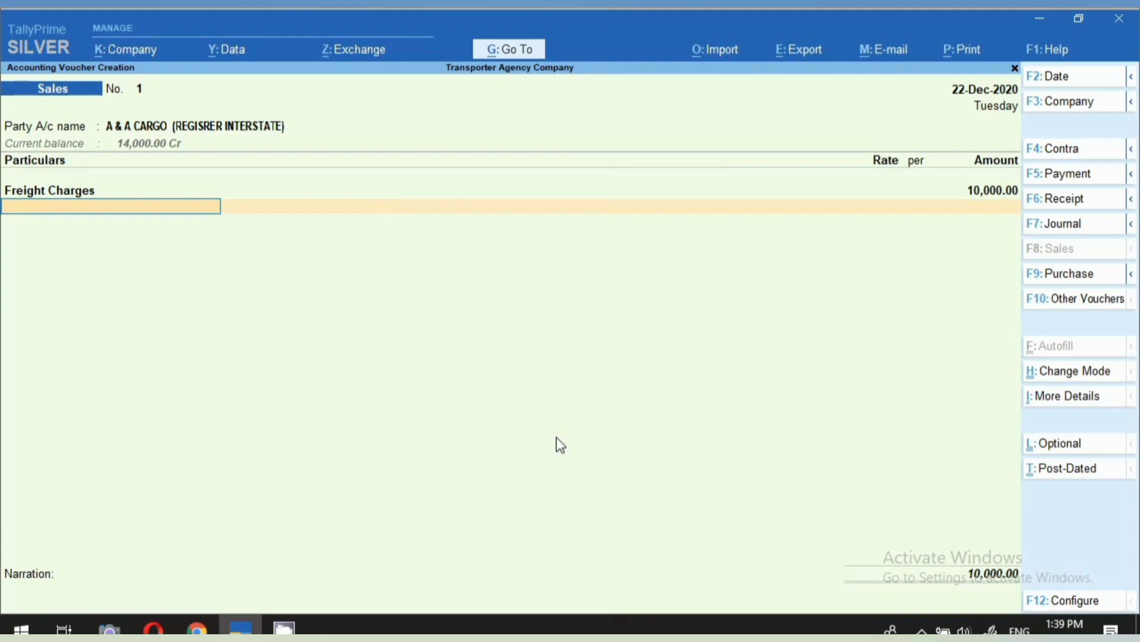
Step: Add the Igst ledger below Freight Charges with its amount left blank
{"action": "type", "text": "igst"}
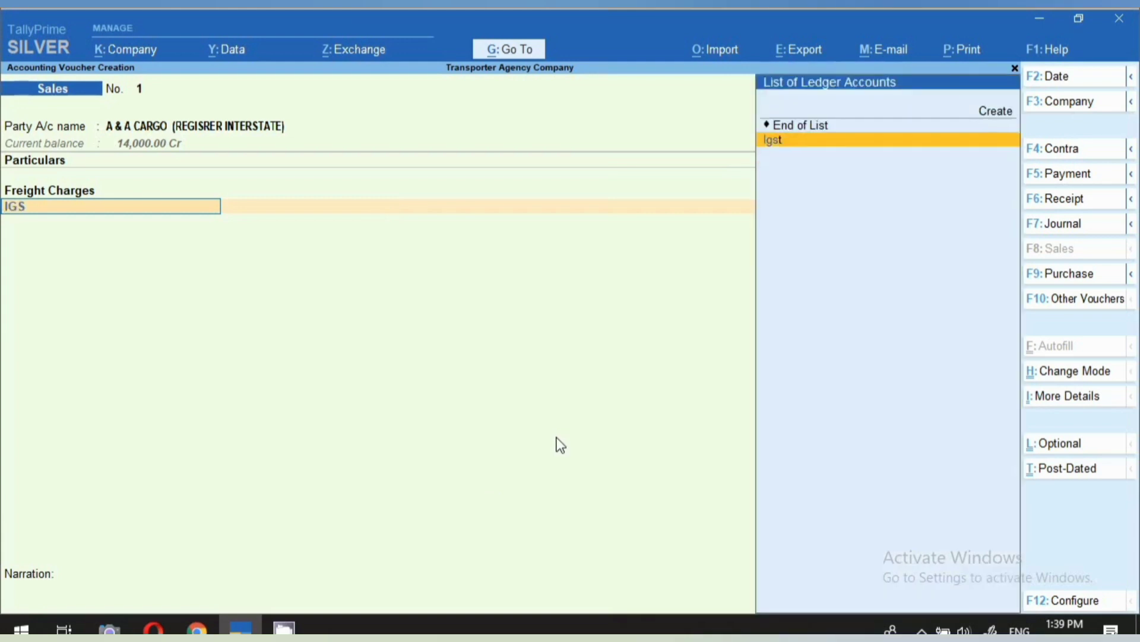
{"action": "key", "text": "Return"}
{"action": "key", "text": "BackSpace"}
{"action": "key", "text": "Return"}
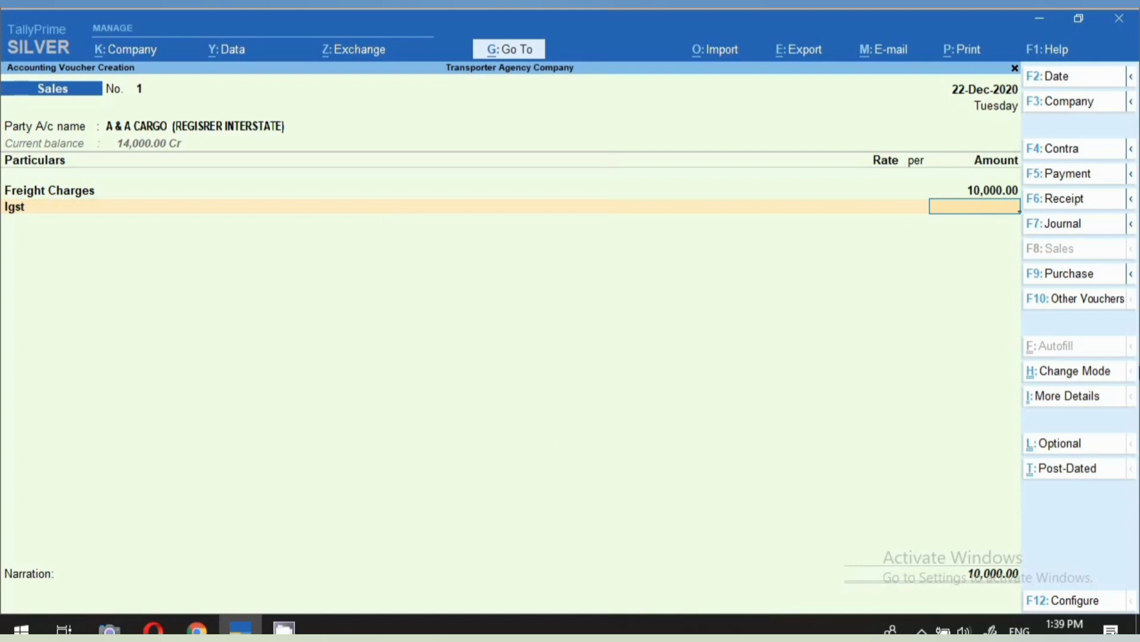
Step: Examine the detailed integrated tax in the invoice's GST tax analysis, and save the interstate sales invoice
{"action": "left_click", "coordinate": [1080, 397]}
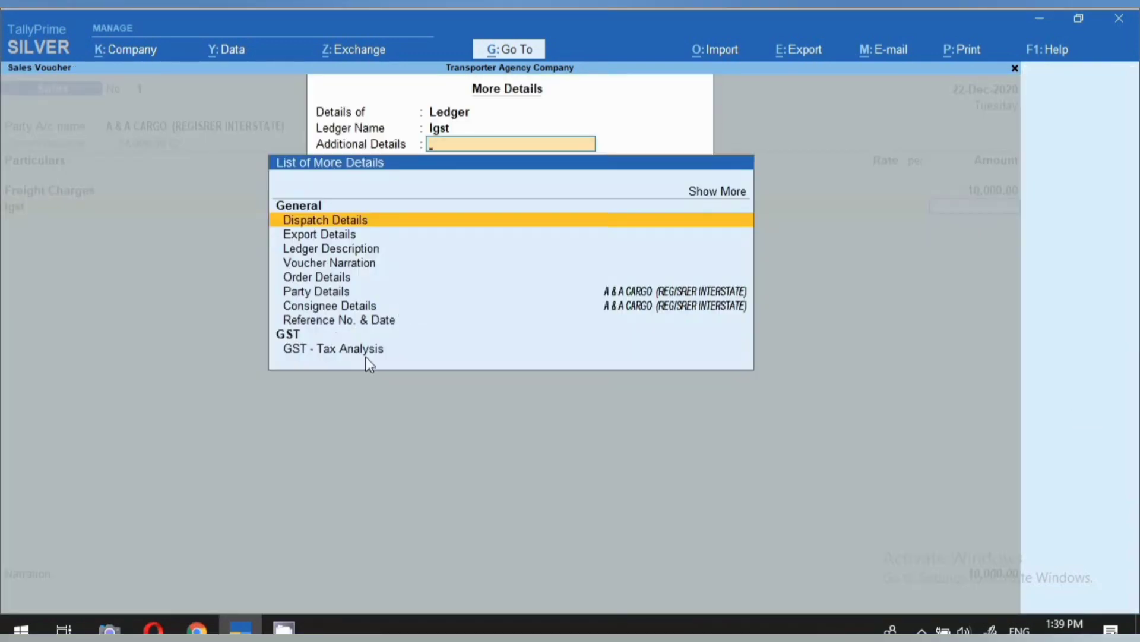
{"action": "left_click", "coordinate": [349, 350]}
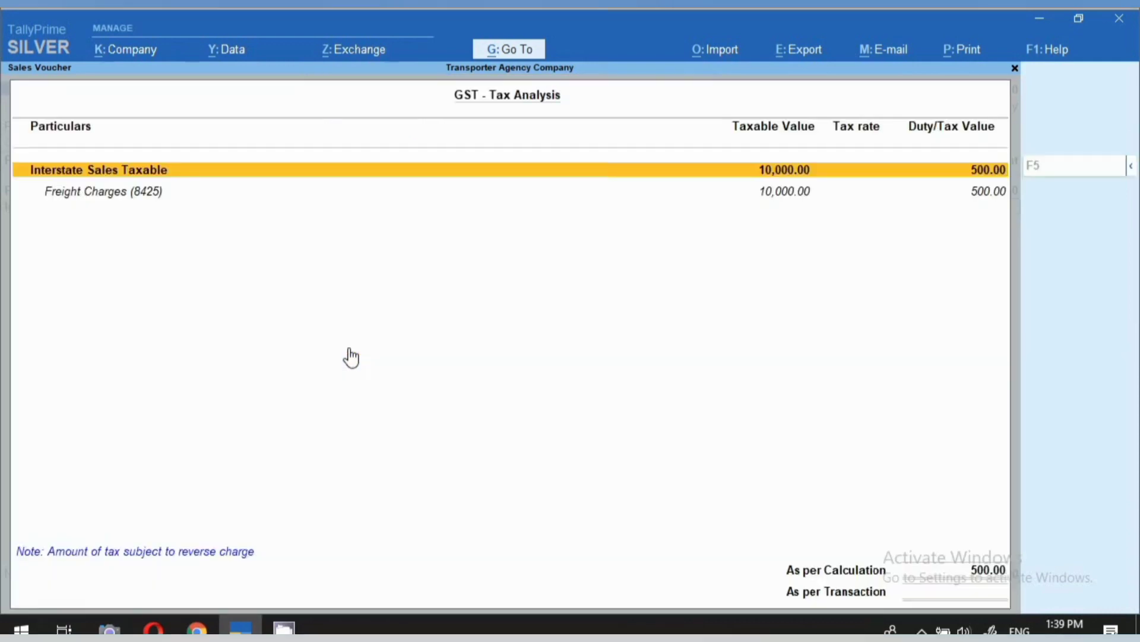
{"action": "left_click", "coordinate": [1133, 174]}
{"action": "left_click", "coordinate": [985, 196]}
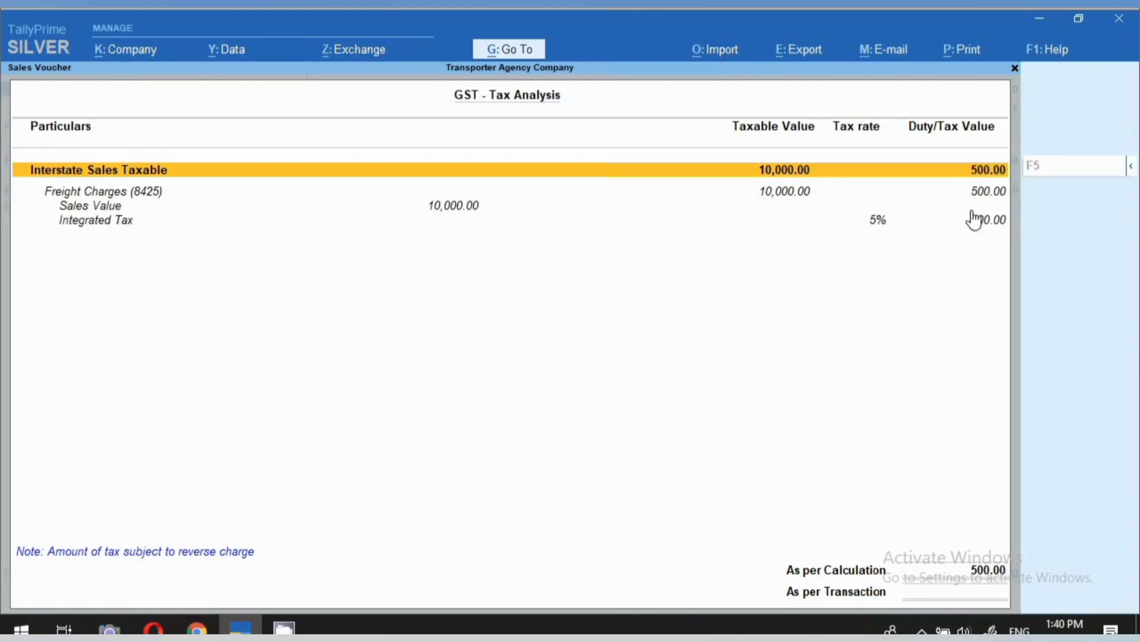
{"action": "key", "text": "Down"}
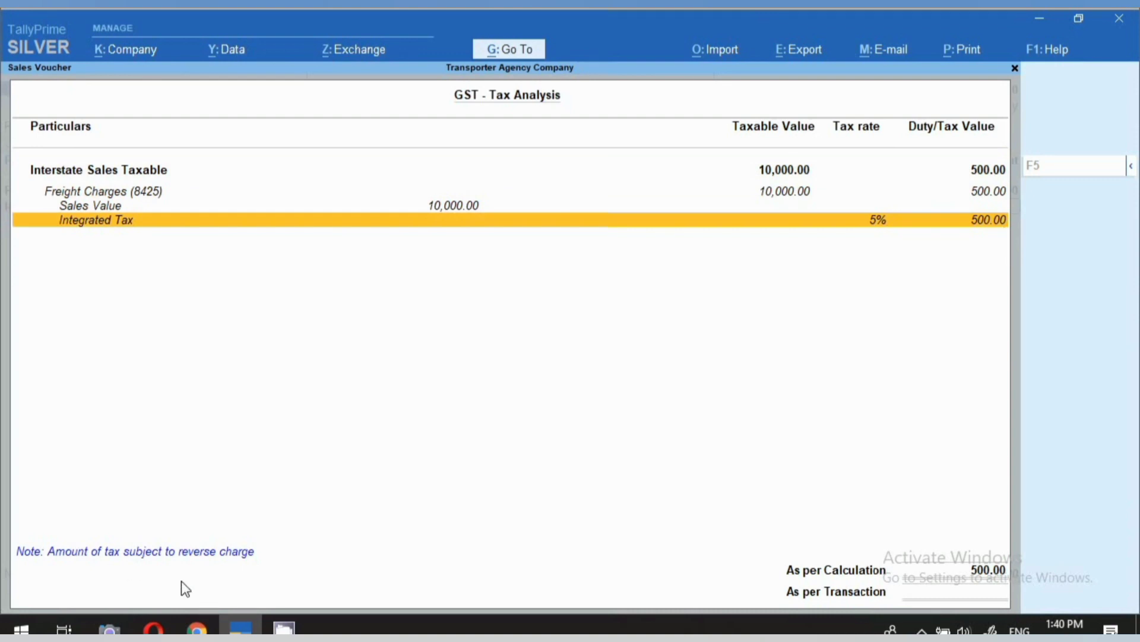
{"action": "key", "text": "Escape"}
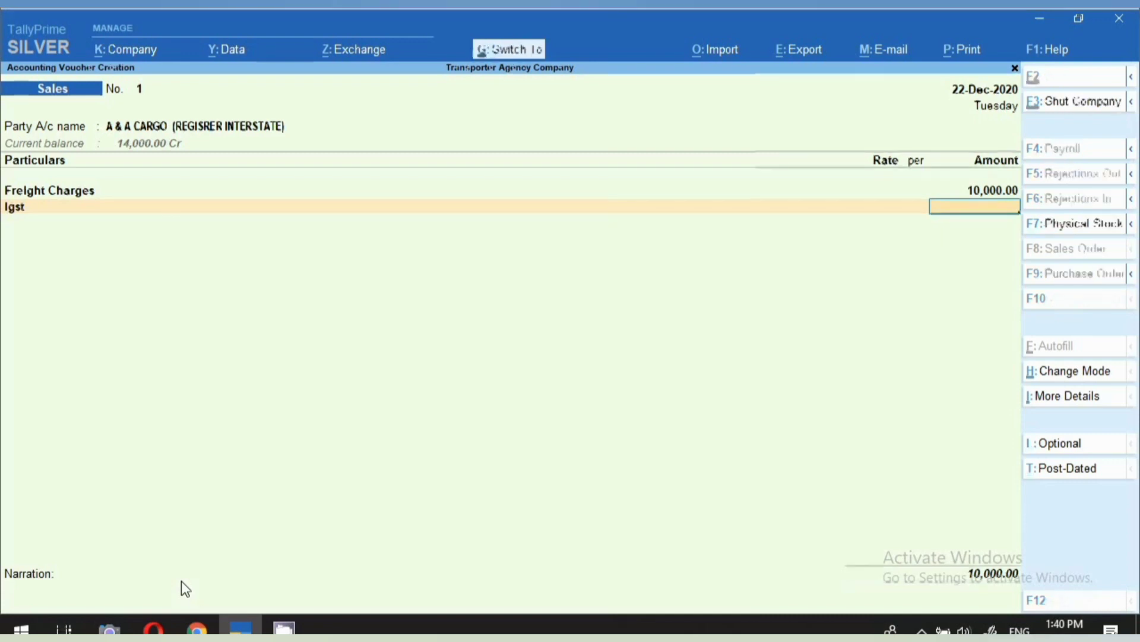
{"action": "key", "text": "ctrl+a"}
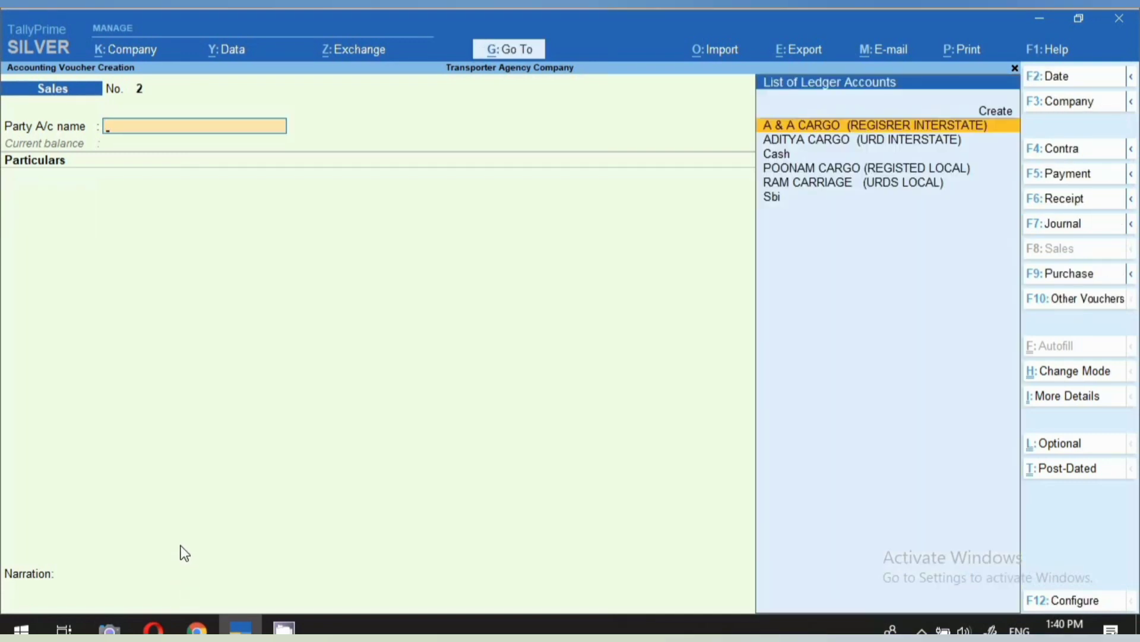
Step: Open the GSTR-1 report and check the B2B Invoices row
{"action": "left_click", "coordinate": [520, 55]}
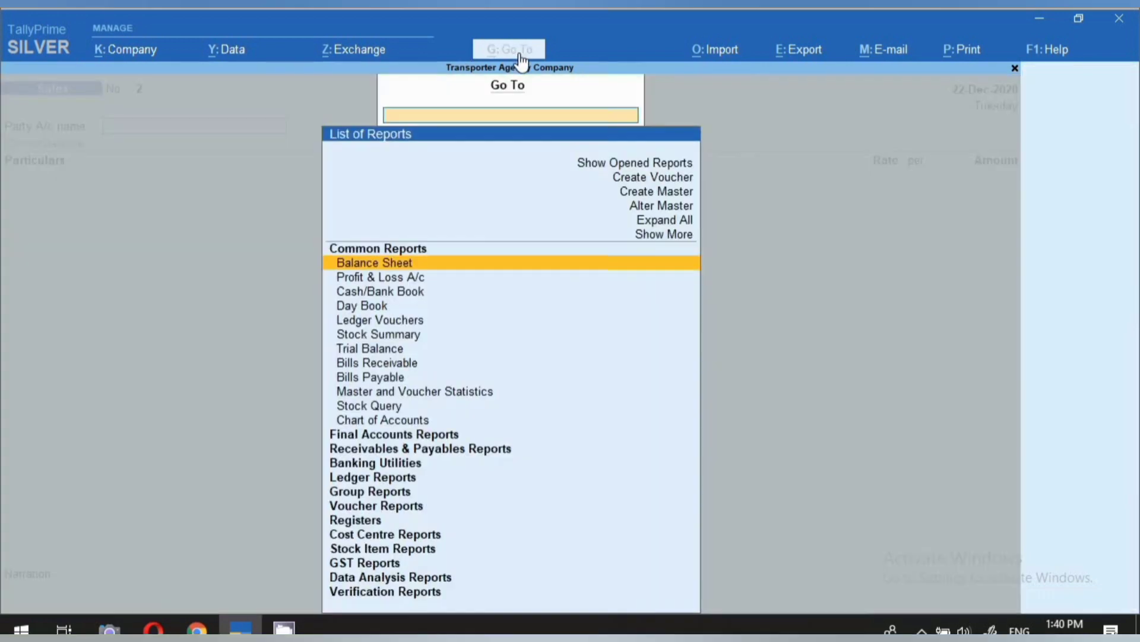
{"action": "type", "text": "GST"}
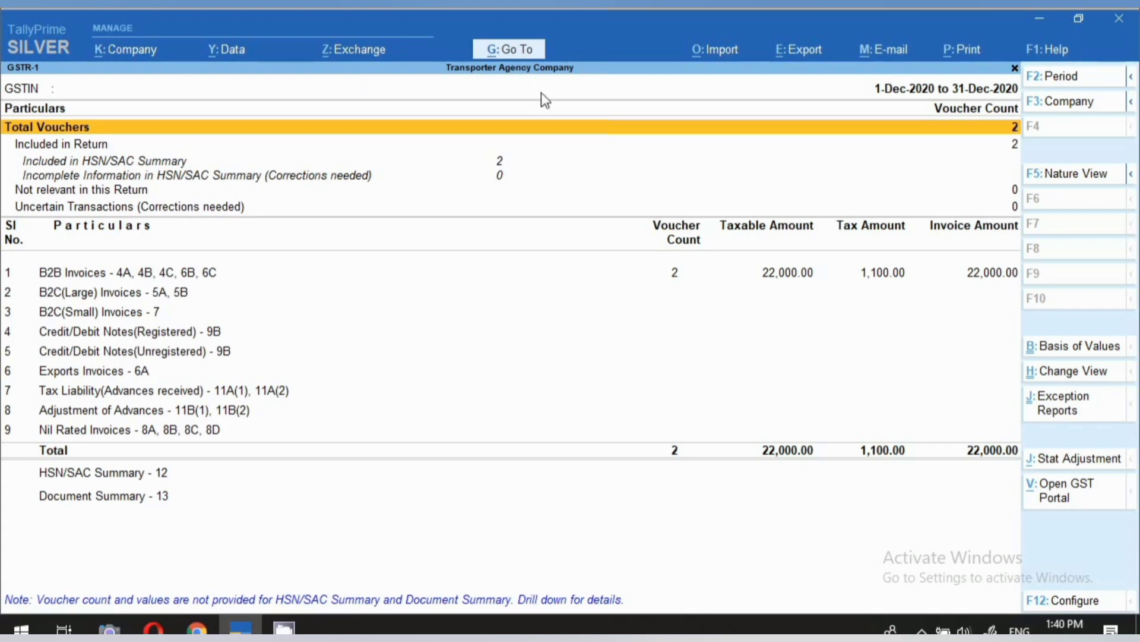
{"action": "left_click", "coordinate": [677, 285]}
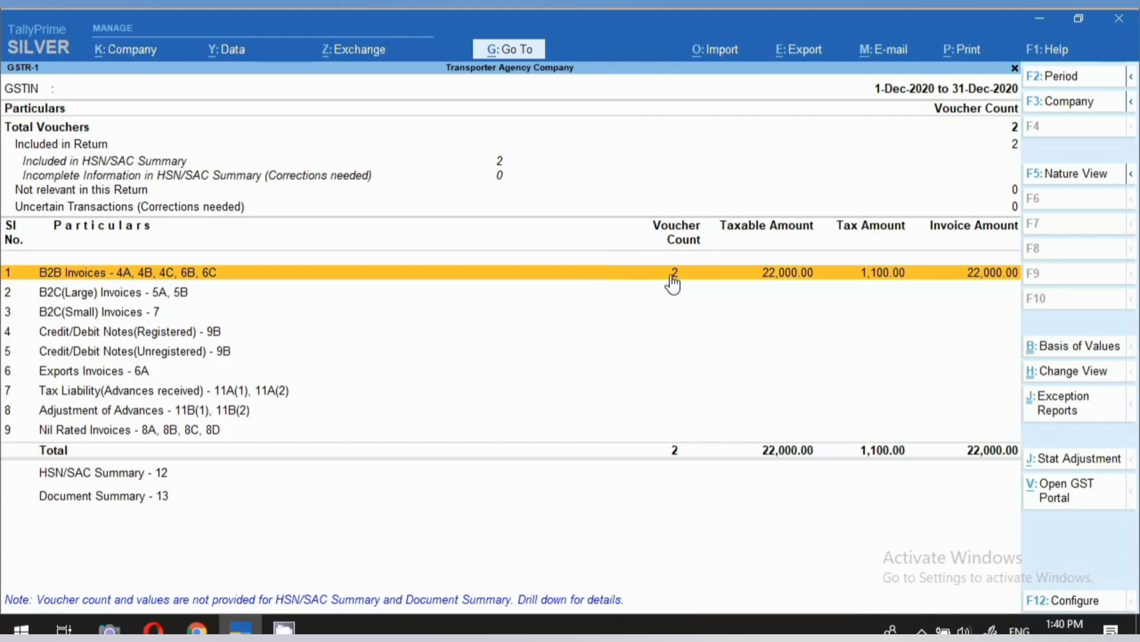
Step: Open the Balance Sheet report and look through its liabilities side
{"action": "left_click", "coordinate": [516, 52]}
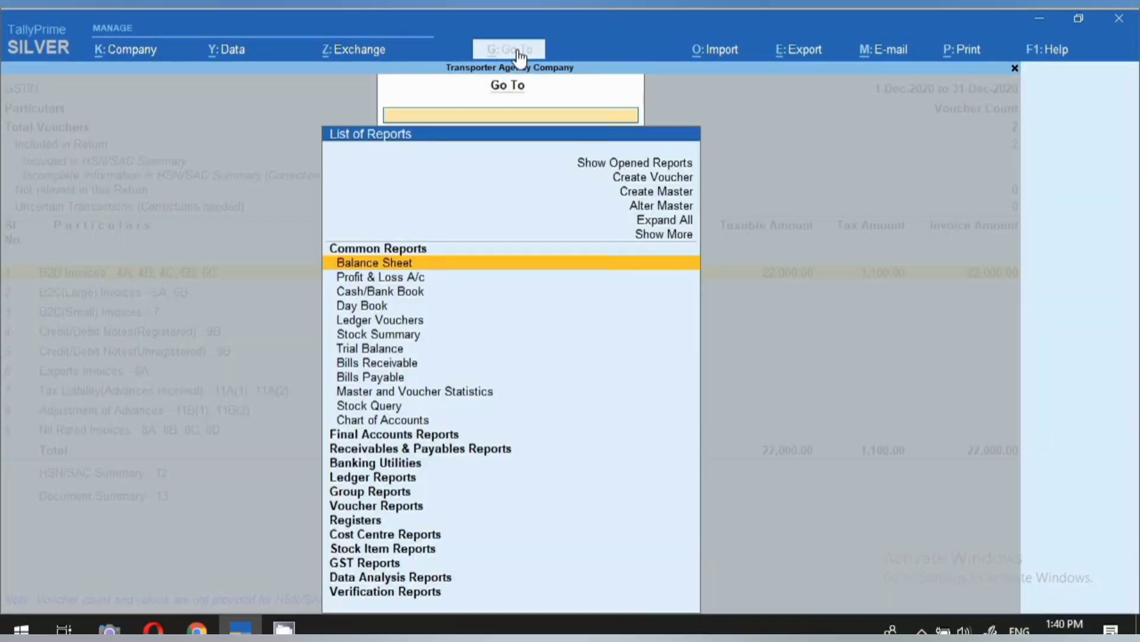
{"action": "type", "text": "BA"}
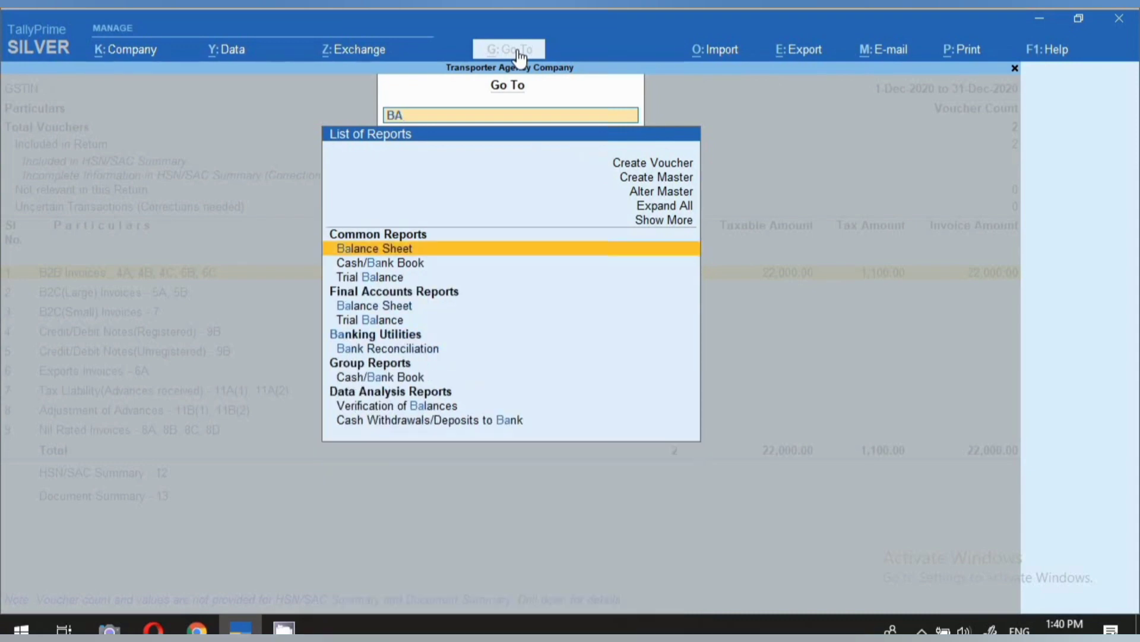
{"action": "key", "text": "Return"}
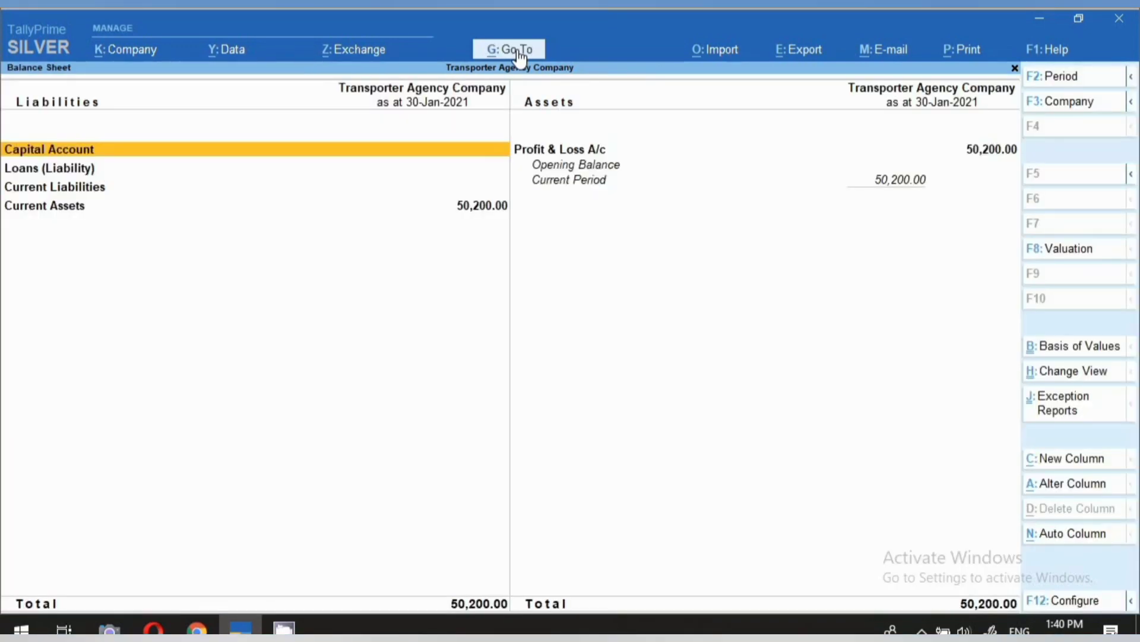
{"action": "key", "text": "F2"}
{"action": "key", "text": "Escape"}
{"action": "key", "text": "Escape"}
{"action": "key", "text": "Down"}
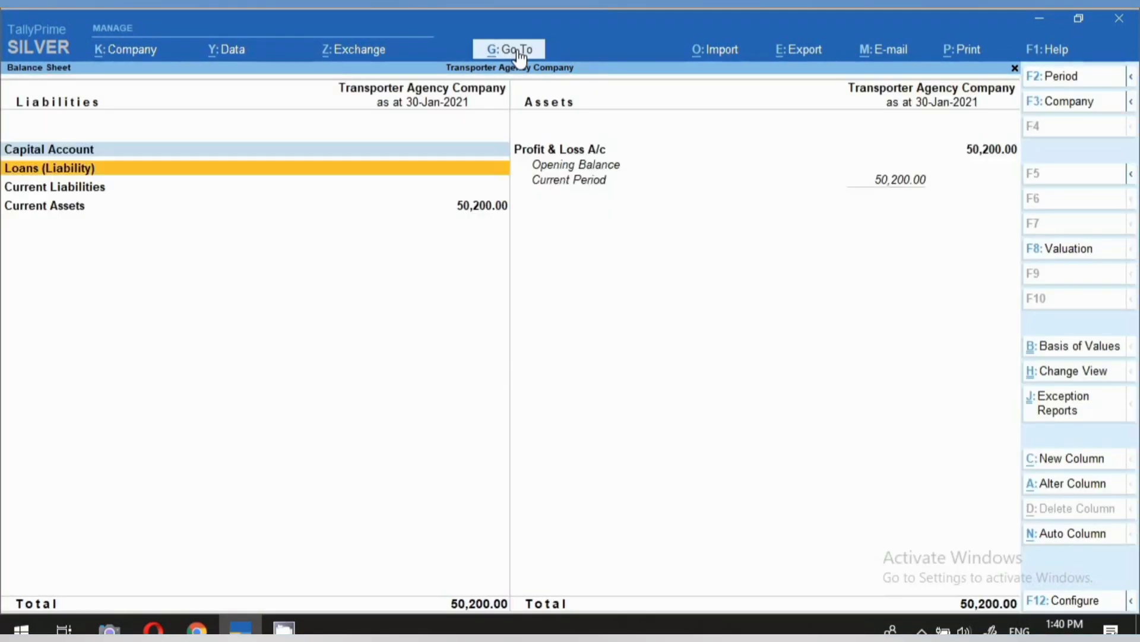
Step: Expand the Balance Sheet to its detailed view, check Duties & Taxes under Current Liabilities, and close the report
{"action": "key", "text": "Down"}
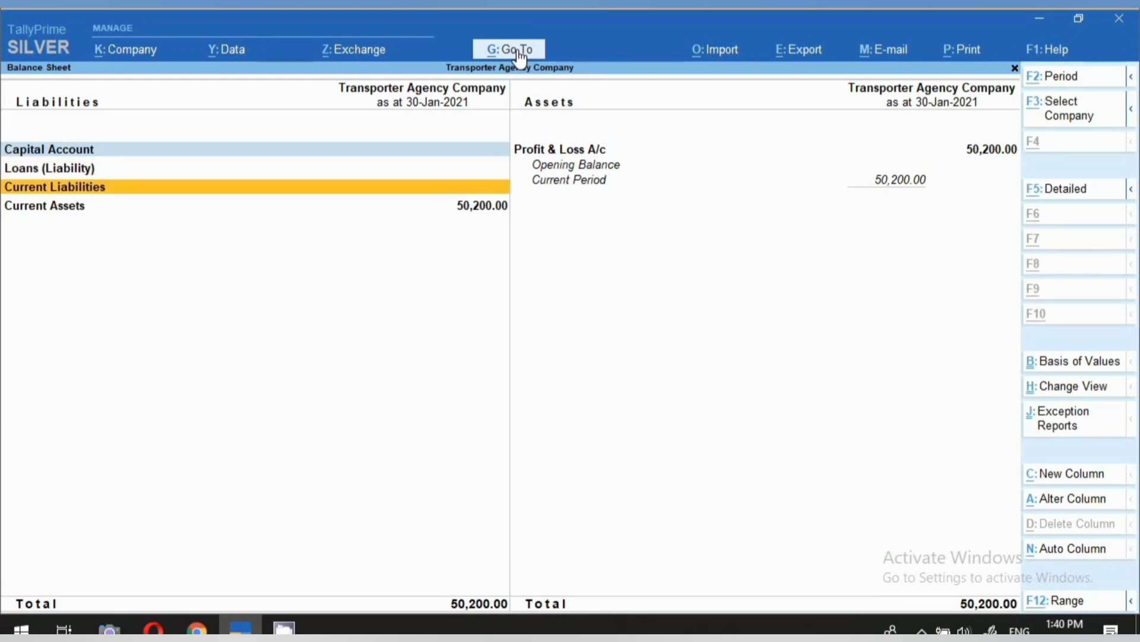
{"action": "key", "text": "alt+F5"}
{"action": "key", "text": "Down"}
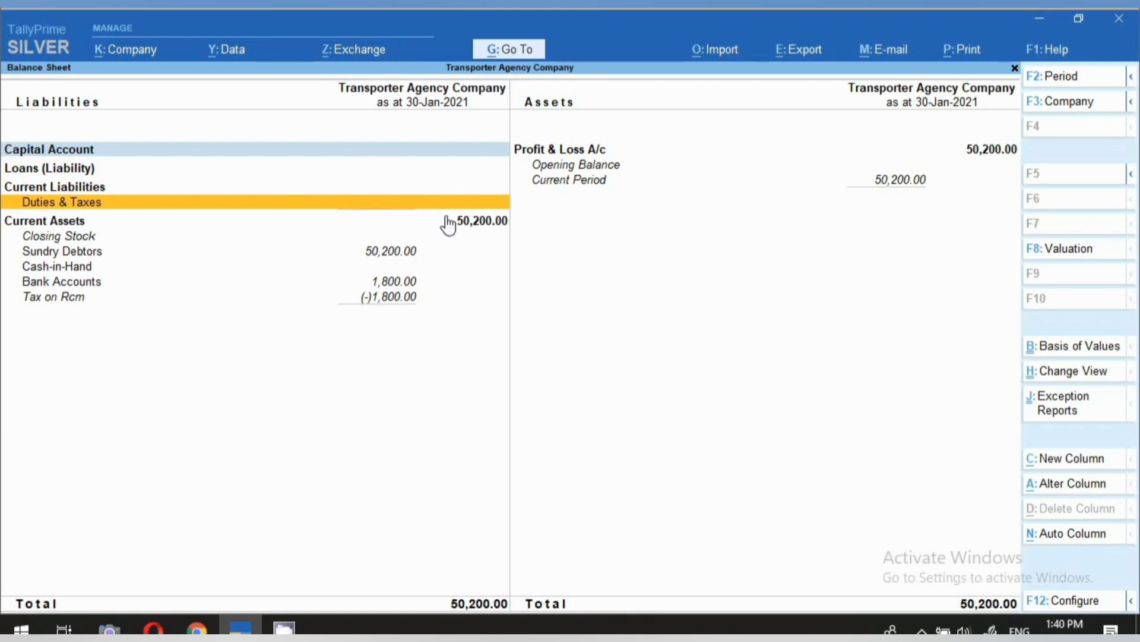
{"action": "key", "text": "Escape"}
{"action": "key", "text": "Escape"}
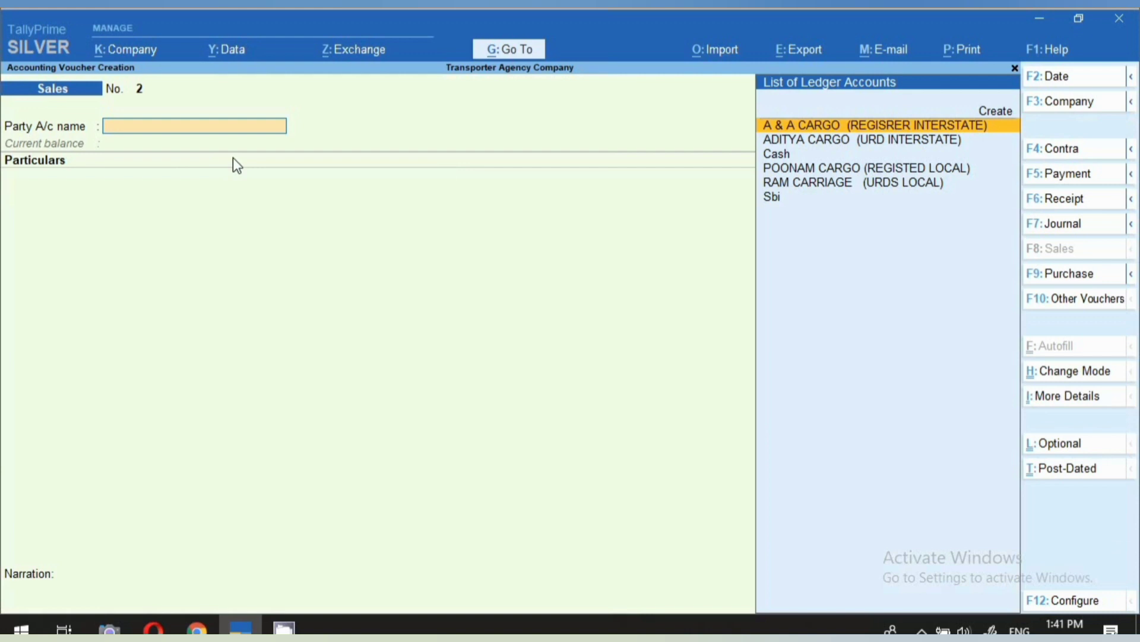
Step: Set the sales voucher date to 23-12-2020 and choose RAM CARRIAGE (URDS LOCAL) as the party account
{"action": "key", "text": "F2"}
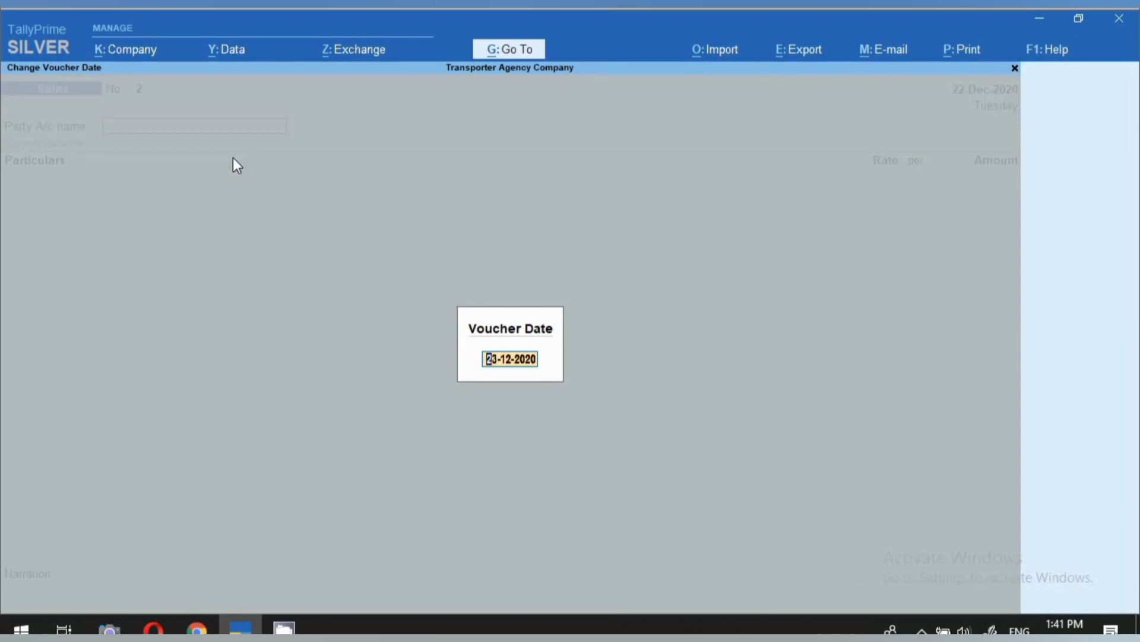
{"action": "key", "text": "Return"}
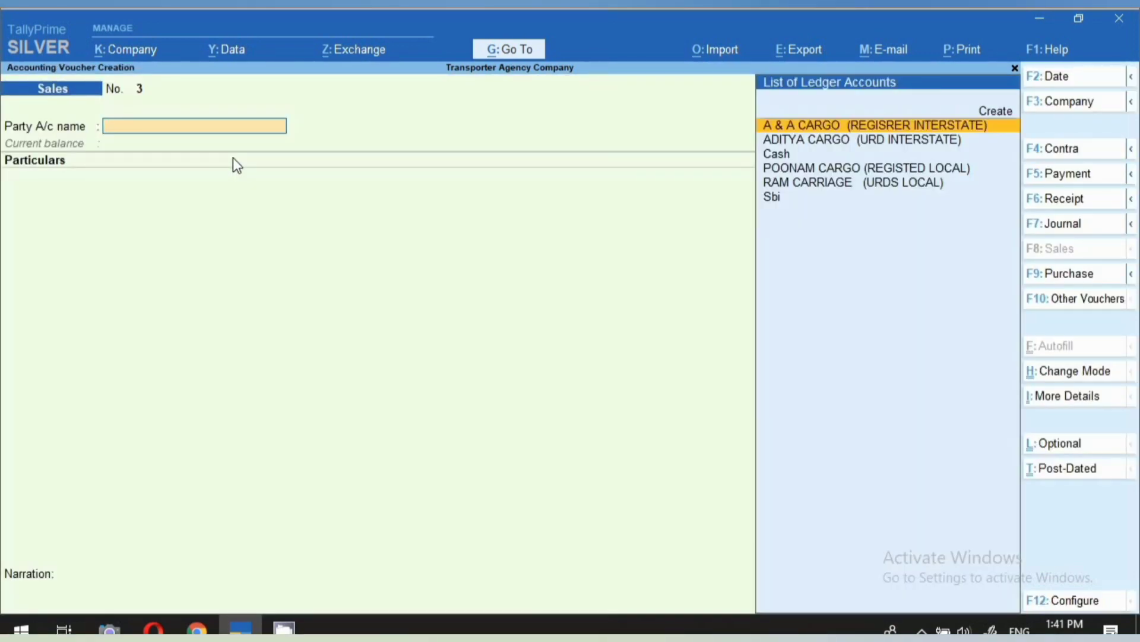
{"action": "type", "text": "AD"}
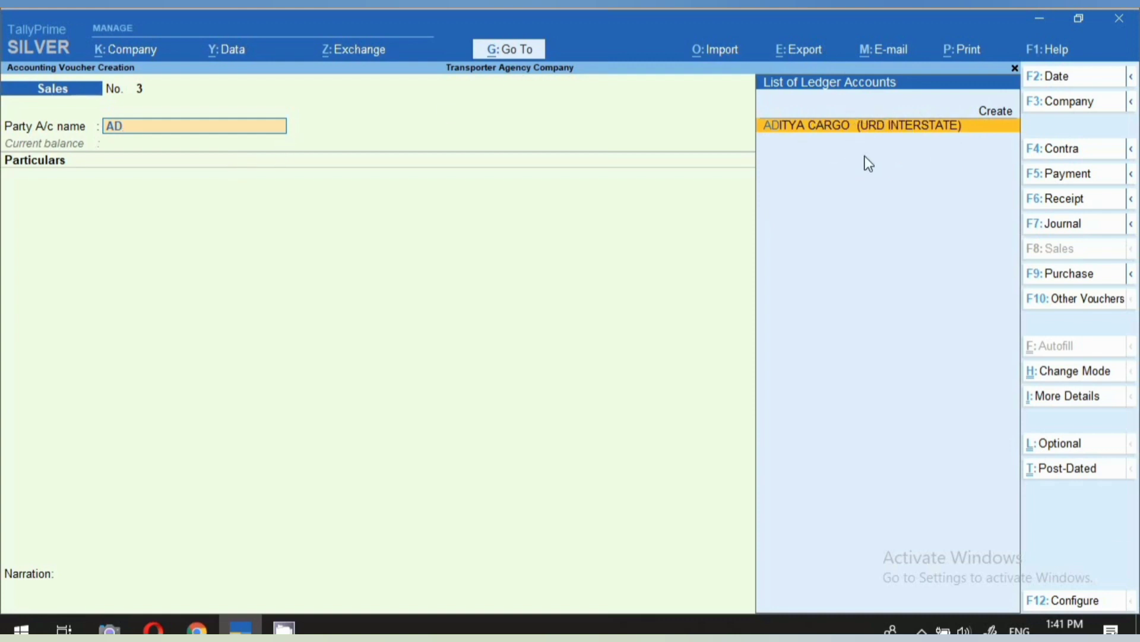
{"action": "key", "text": "BackSpace"}
{"action": "key", "text": "BackSpace"}
{"action": "type", "text": "RAM"}
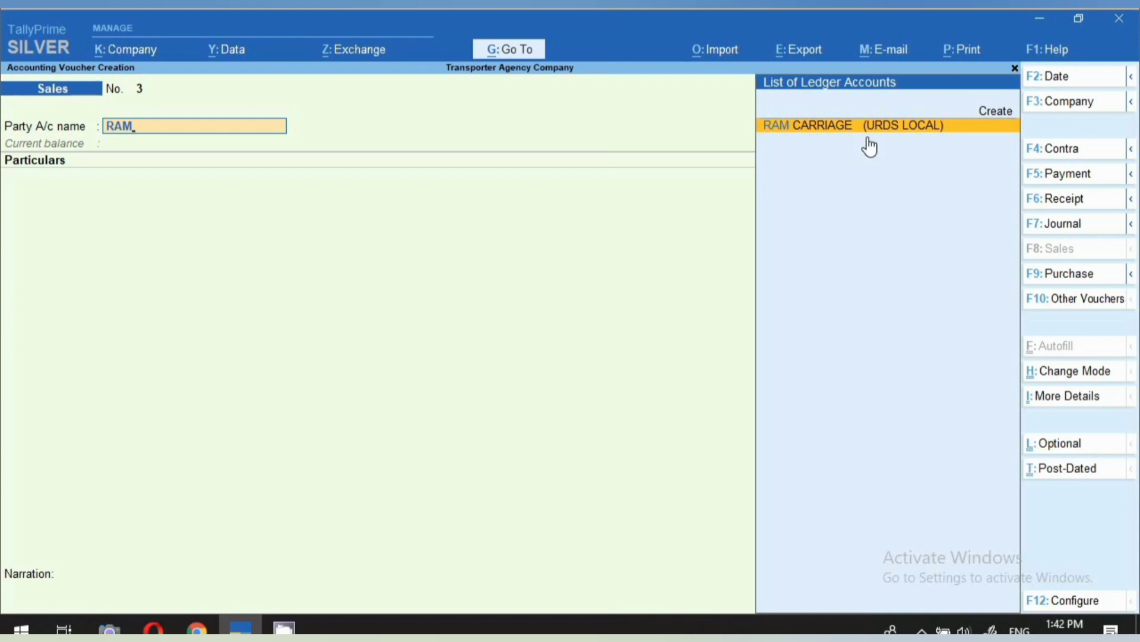
{"action": "key", "text": "Return"}
Step: Leave the dispatch details blank and accept the party details with Delhi as the place of supply
{"action": "key", "text": "Return"}
{"action": "key", "text": "Return"}
{"action": "key", "text": "Return"}
{"action": "key", "text": "Return"}
{"action": "key", "text": "Return"}
{"action": "key", "text": "Return"}
{"action": "key", "text": "Return"}
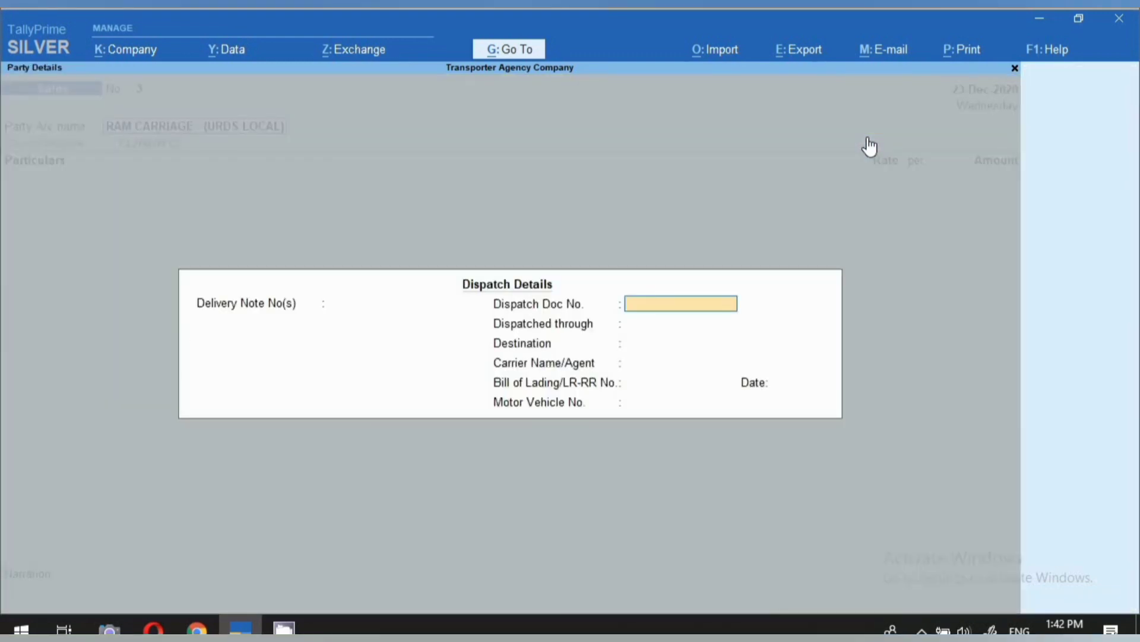
{"action": "key", "text": "Return"}
{"action": "key", "text": "Return"}
{"action": "key", "text": "Return"}
{"action": "key", "text": "Return"}
{"action": "key", "text": "Return"}
{"action": "key", "text": "Return"}
{"action": "key", "text": "Return"}
{"action": "key", "text": "Return"}
{"action": "key", "text": "Return"}
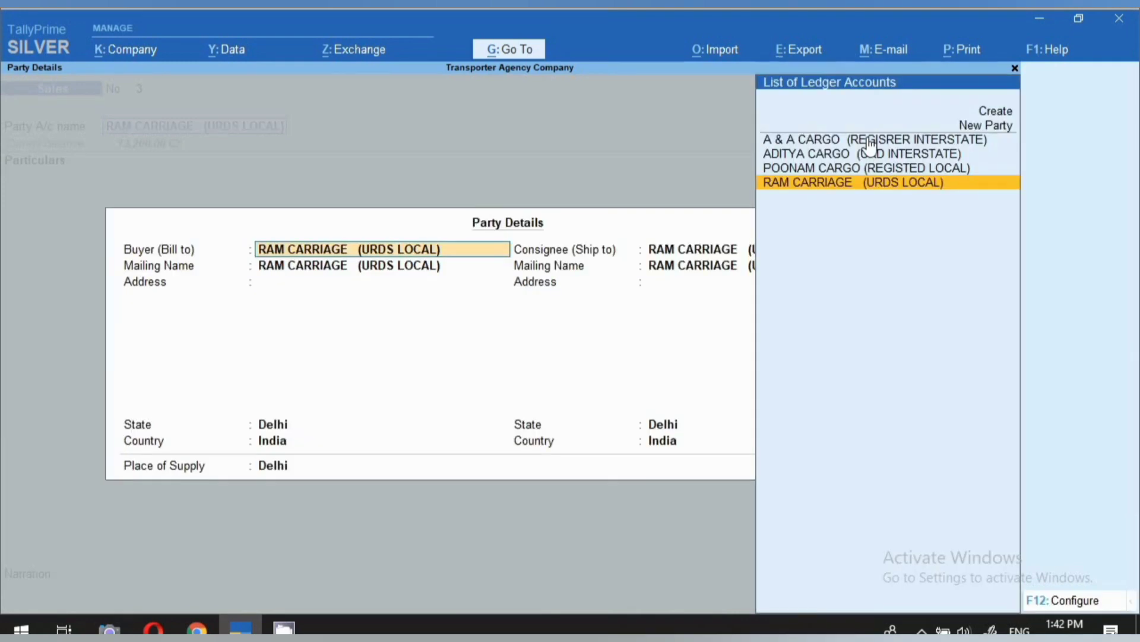
{"action": "key", "text": "Return"}
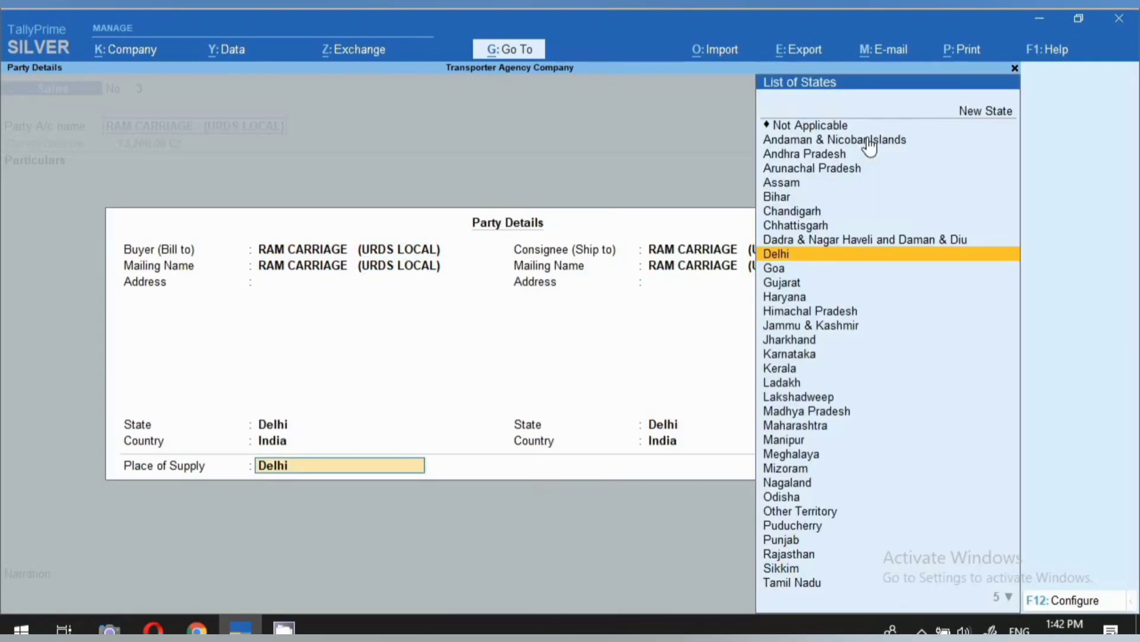
{"action": "key", "text": "Return"}
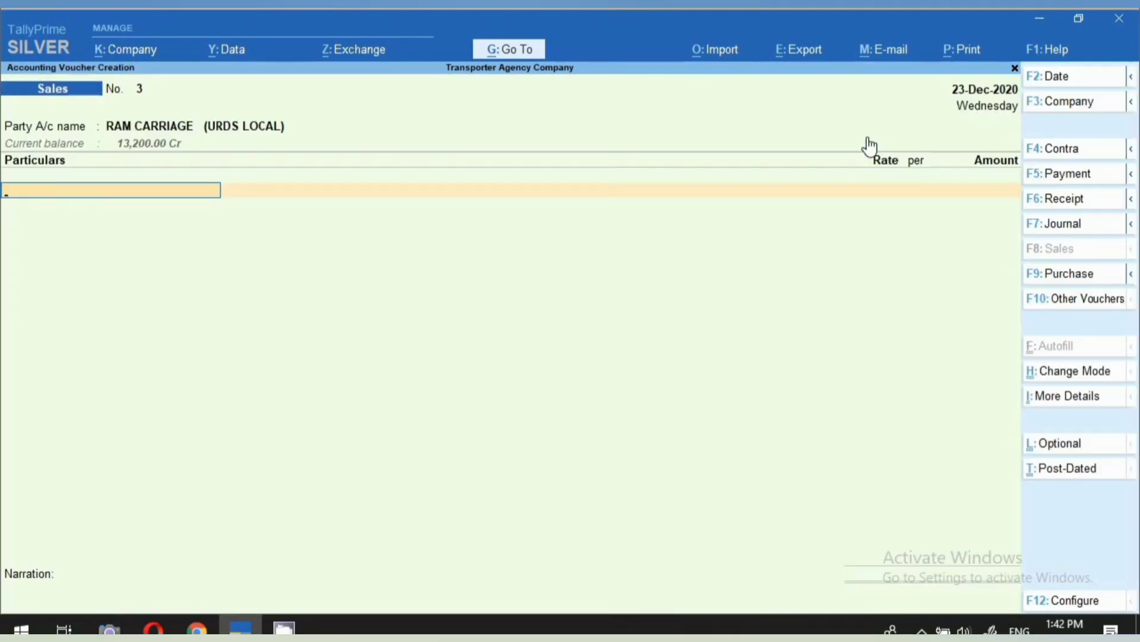
Step: Add the Freight Charges ledger to the sales voucher with an amount of 5,000
{"action": "type", "text": "F"}
{"action": "key", "text": "Return"}
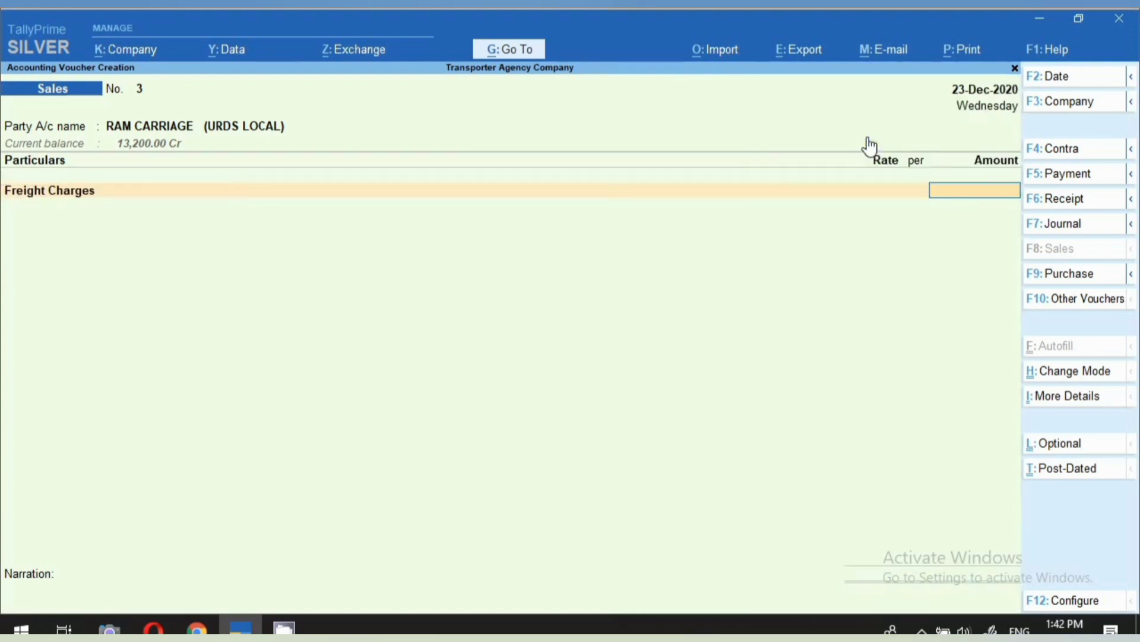
{"action": "type", "text": "5,00"}
{"action": "type", "text": "00"}
{"action": "key", "text": "Return"}
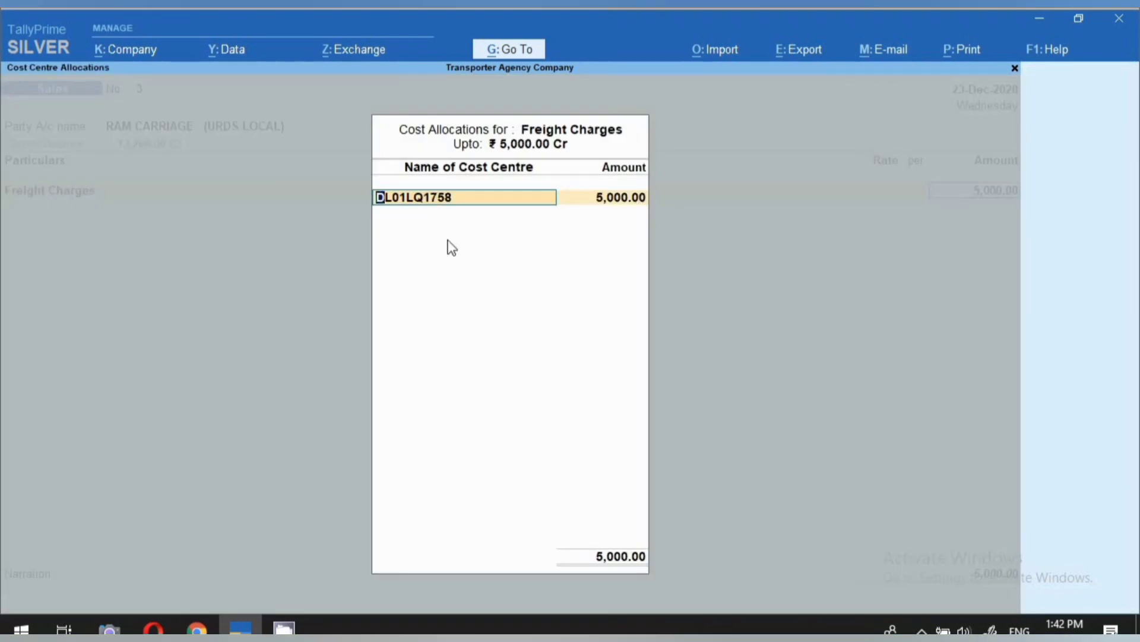
Step: Allocate the full 5,000 of Freight Charges to the cost centre DL01LV4933
{"action": "type", "text": "D"}
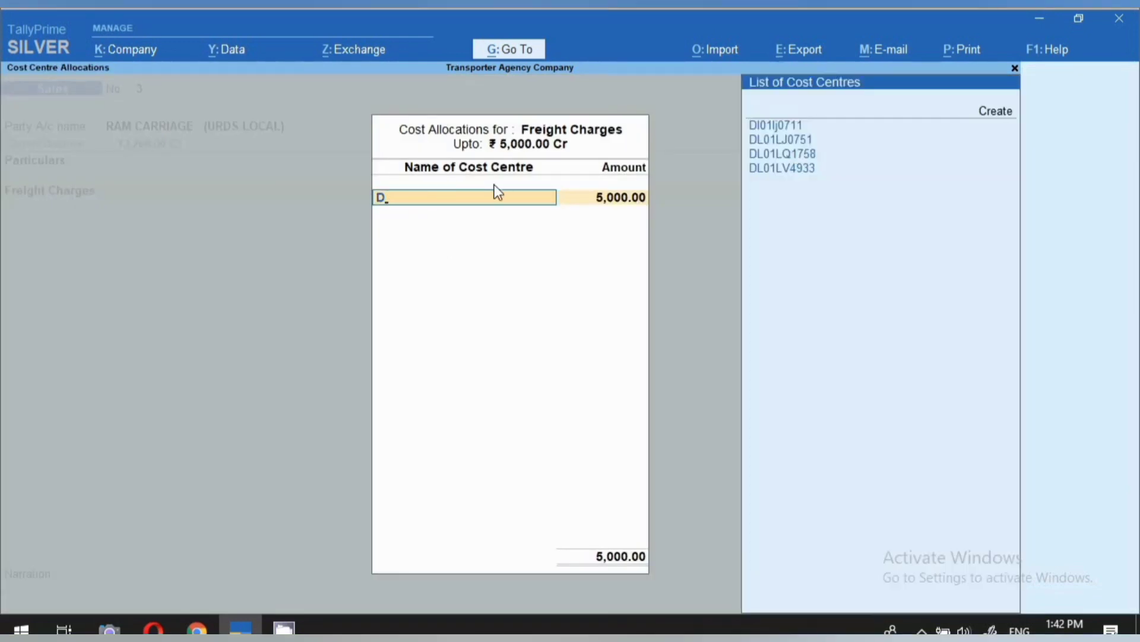
{"action": "key", "text": "Down"}
{"action": "key", "text": "Down"}
{"action": "key", "text": "Down"}
{"action": "key", "text": "Return"}
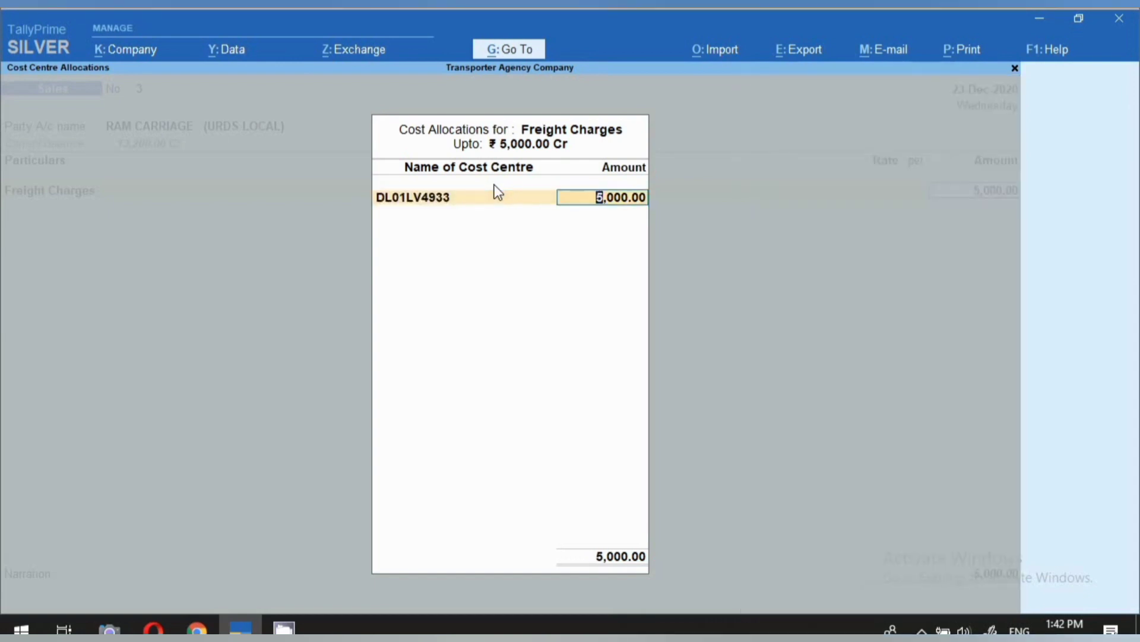
{"action": "key", "text": "Return"}
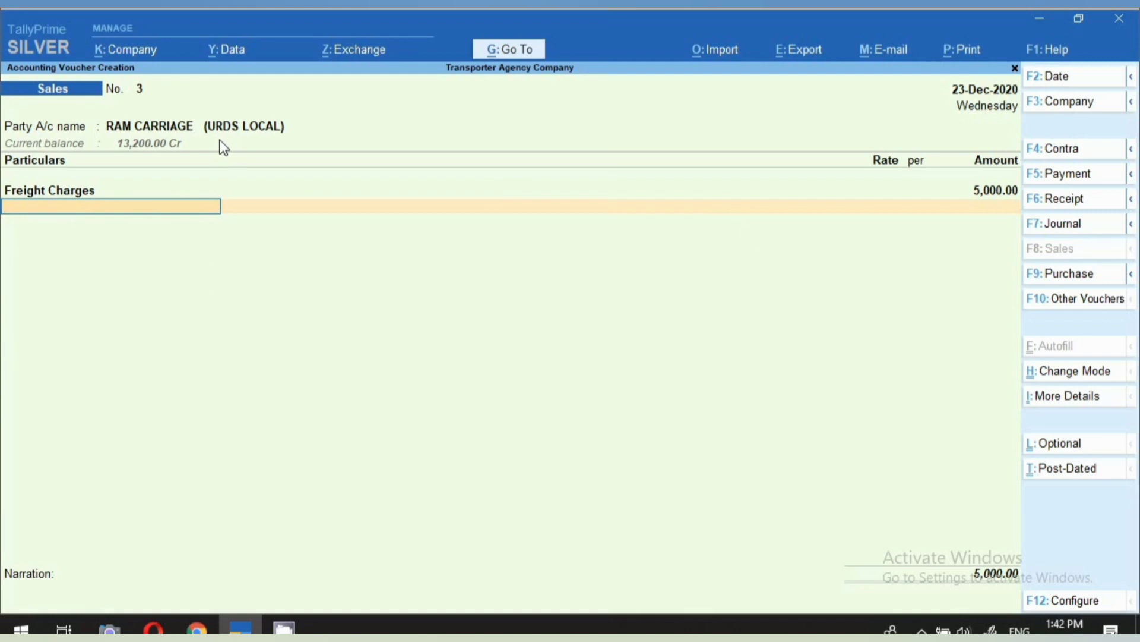
Step: Add the Cgst and Sgst ledgers below Freight Charges with their automatically calculated amounts
{"action": "type", "text": "CGS"}
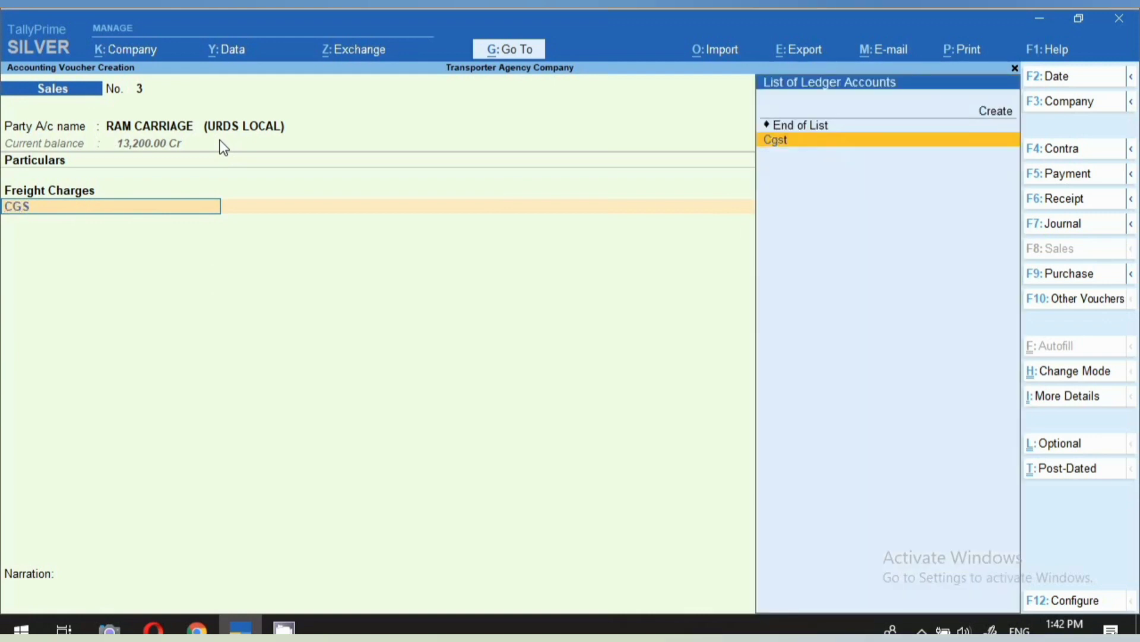
{"action": "key", "text": "Return"}
{"action": "key", "text": "Return"}
{"action": "type", "text": "SGS"}
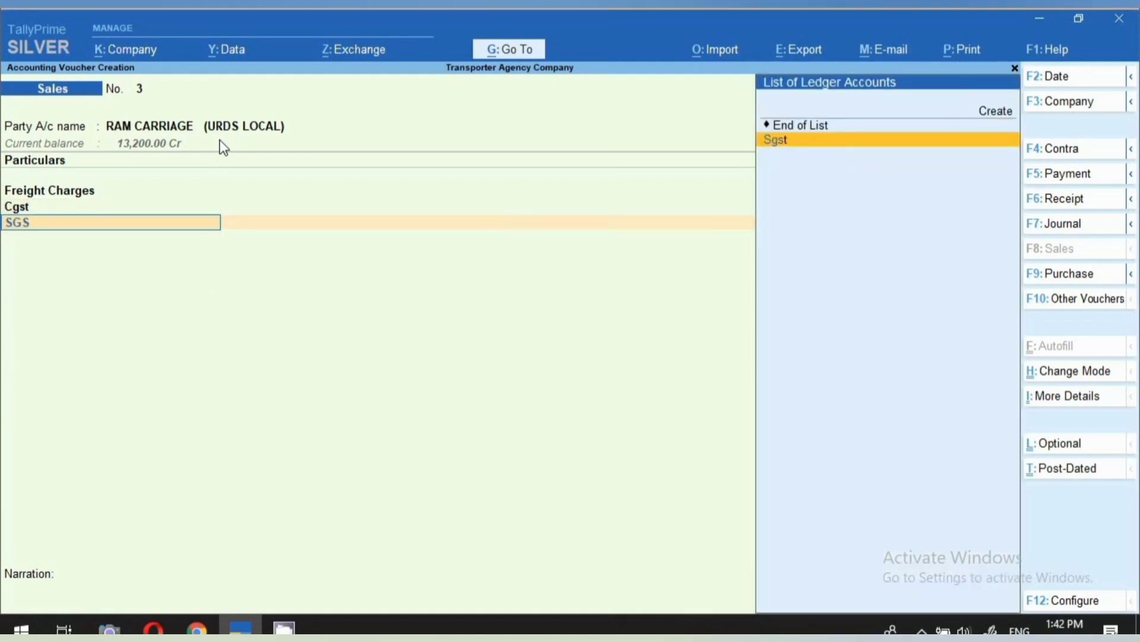
{"action": "key", "text": "Return"}
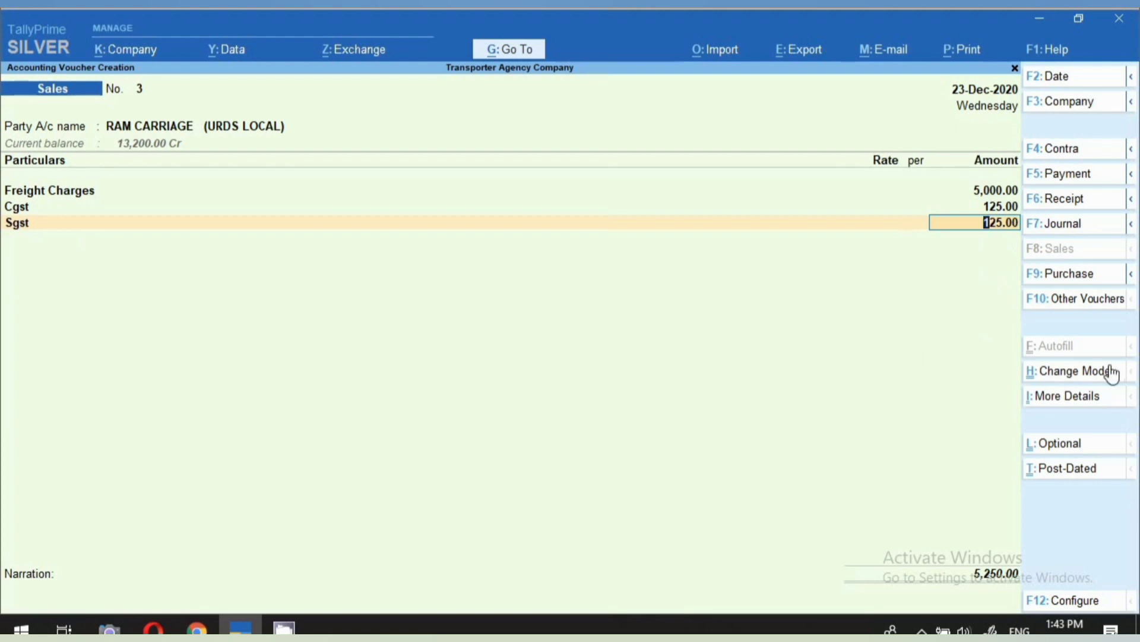
Step: Examine the detailed central and state tax in the invoice's GST tax analysis, and save the sales invoice
{"action": "left_click", "coordinate": [1060, 399]}
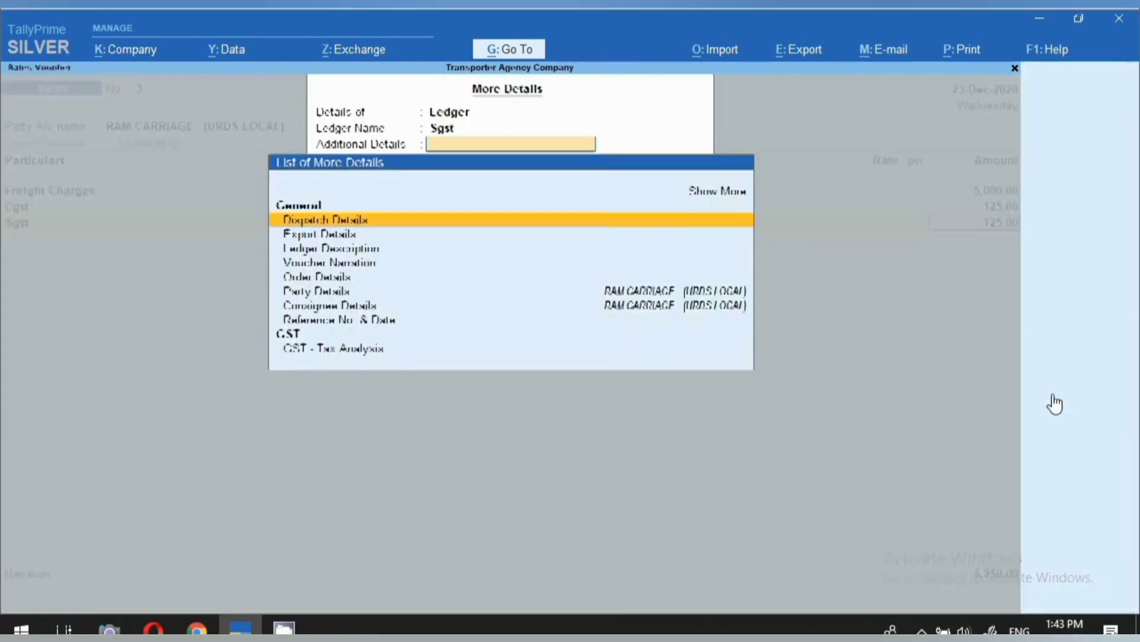
{"action": "left_click", "coordinate": [333, 353]}
{"action": "left_click", "coordinate": [334, 356]}
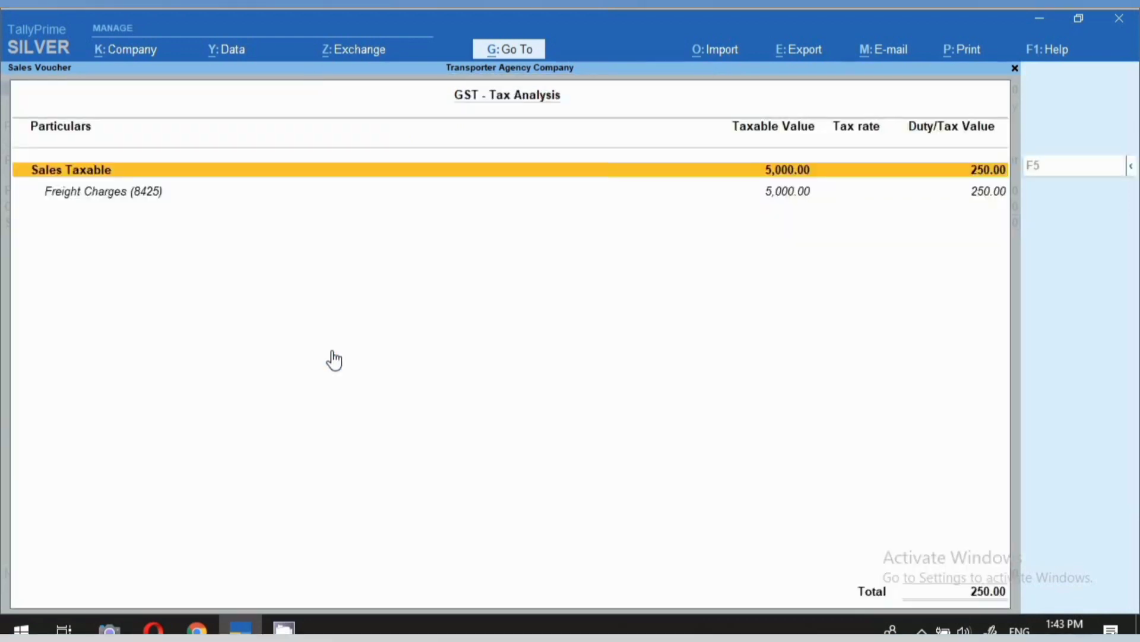
{"action": "left_click", "coordinate": [1132, 173]}
{"action": "left_click", "coordinate": [965, 192]}
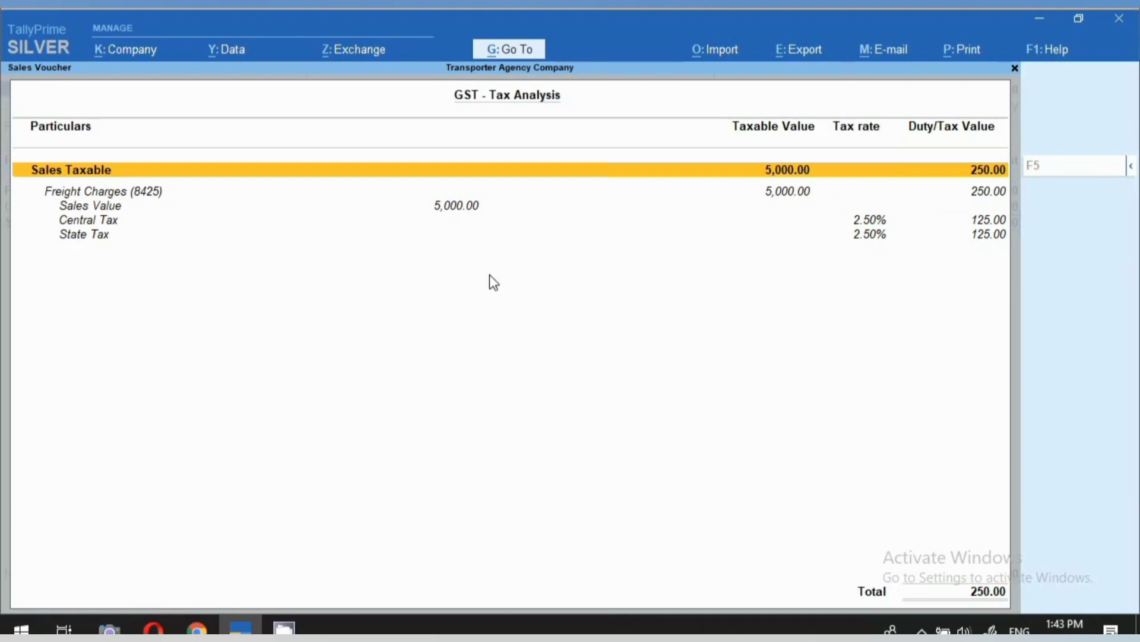
{"action": "key", "text": "Down"}
{"action": "key", "text": "Down"}
{"action": "key", "text": "Down"}
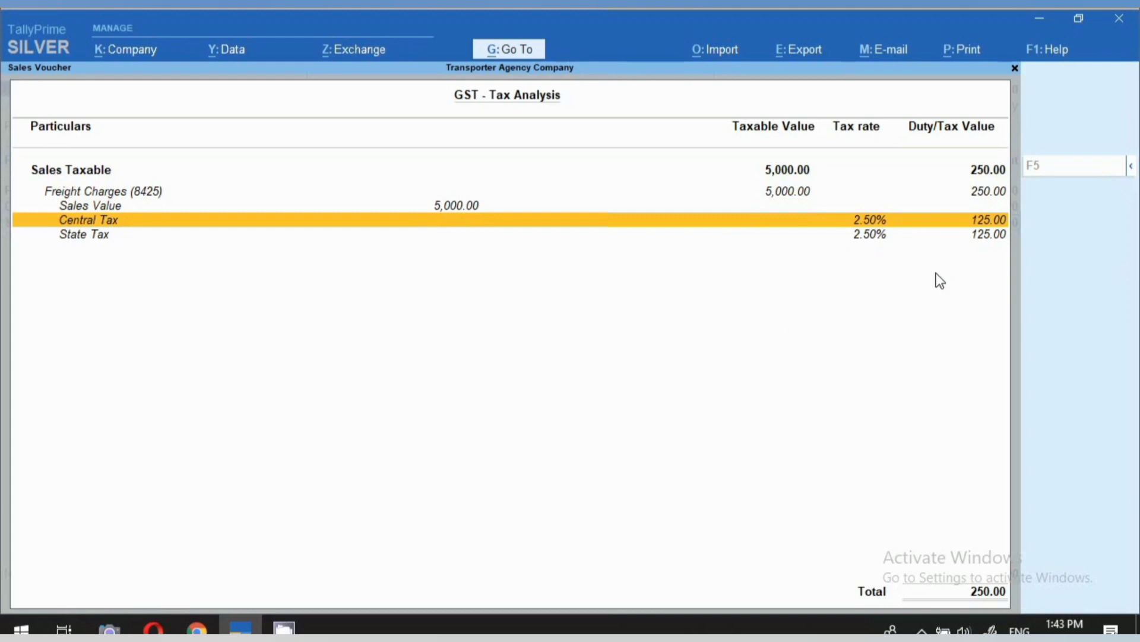
{"action": "key", "text": "Escape"}
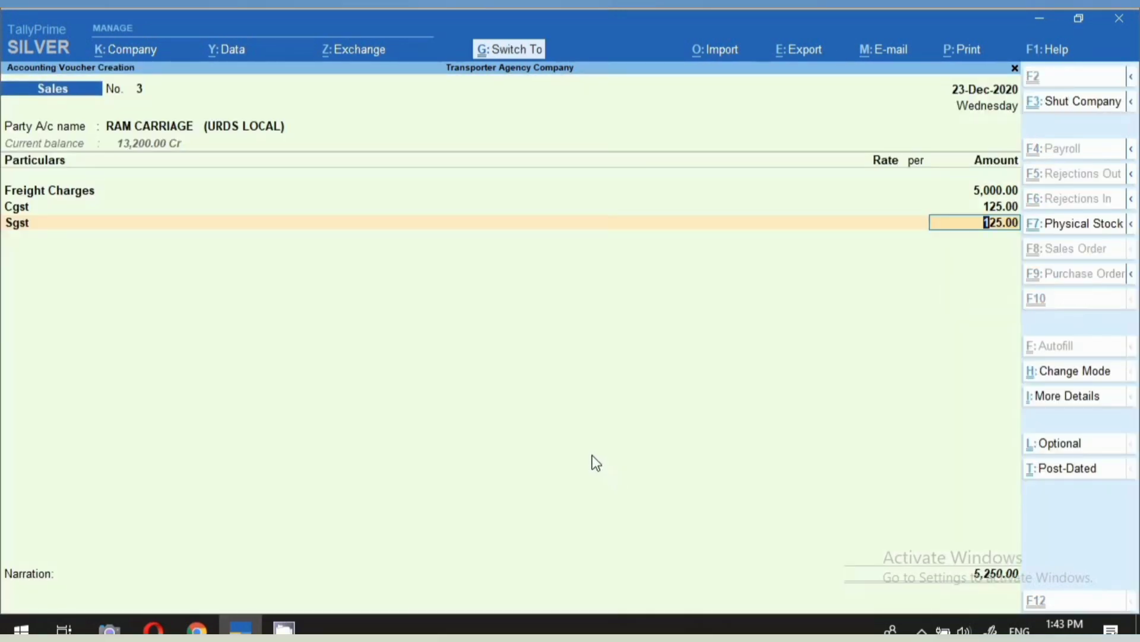
{"action": "key", "text": "ctrl+a"}
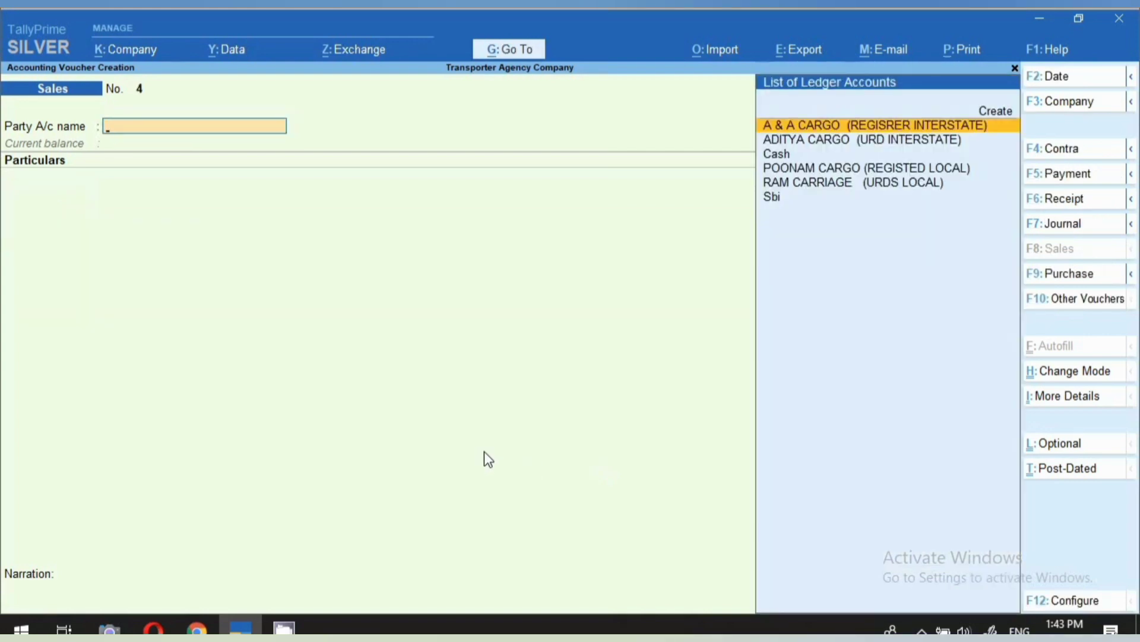
Step: Set the date of the new sales voucher to 24-12-2020
{"action": "key", "text": "F2"}
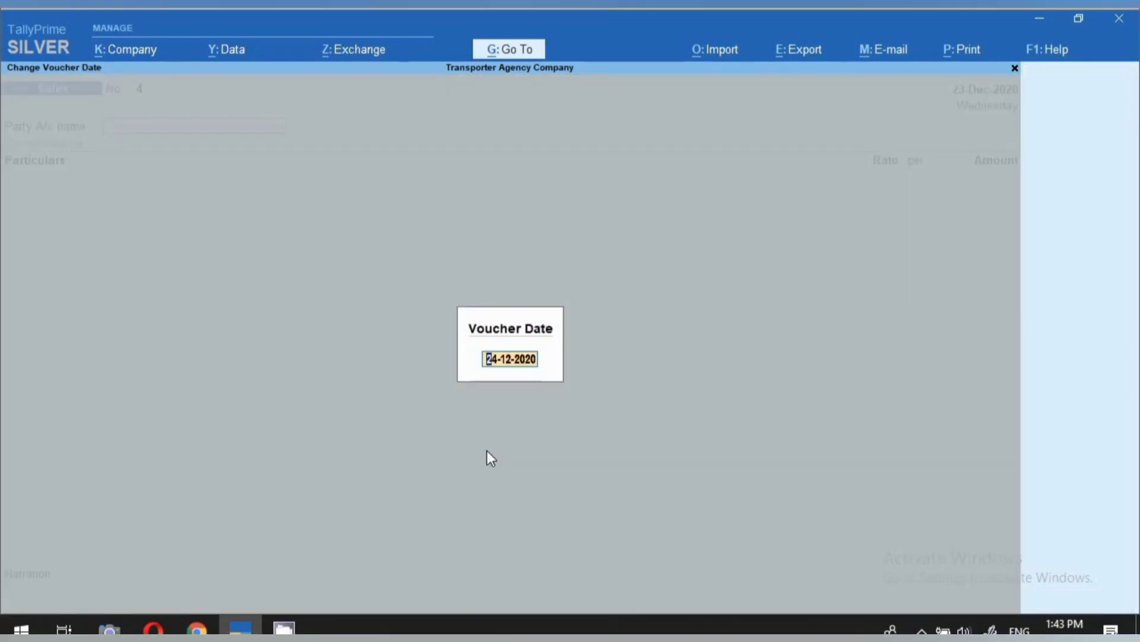
{"action": "key", "text": "BackSpace"}
{"action": "key", "text": "Return"}
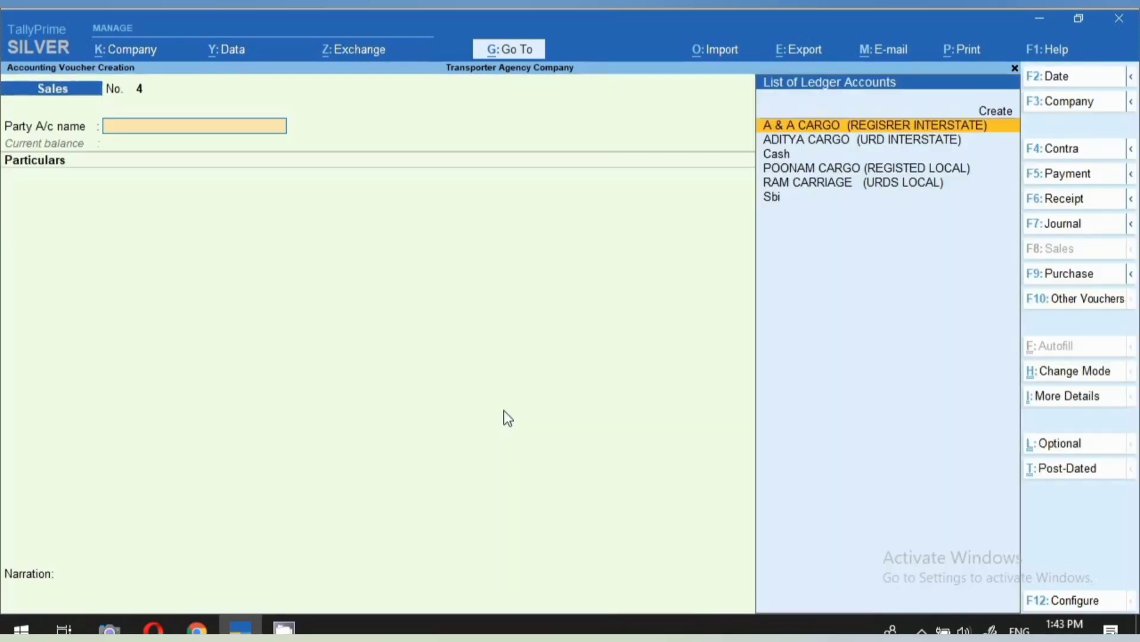
Step: Open the GSTR-1 report and check its B2B Invoices and B2C(Small) Invoices rows
{"action": "left_click", "coordinate": [510, 51]}
{"action": "type", "text": "GST"}
{"action": "key", "text": "Down"}
{"action": "key", "text": "Down"}
{"action": "key", "text": "Return"}
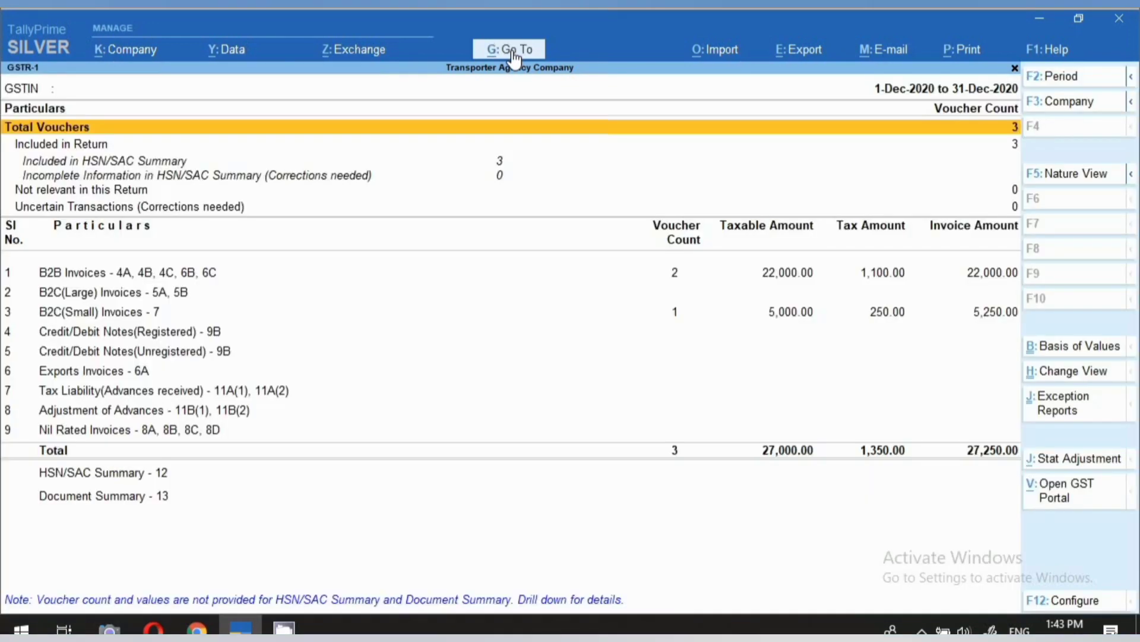
{"action": "key", "text": "Down"}
{"action": "key", "text": "Down"}
{"action": "key", "text": "Down"}
{"action": "key", "text": "Down"}
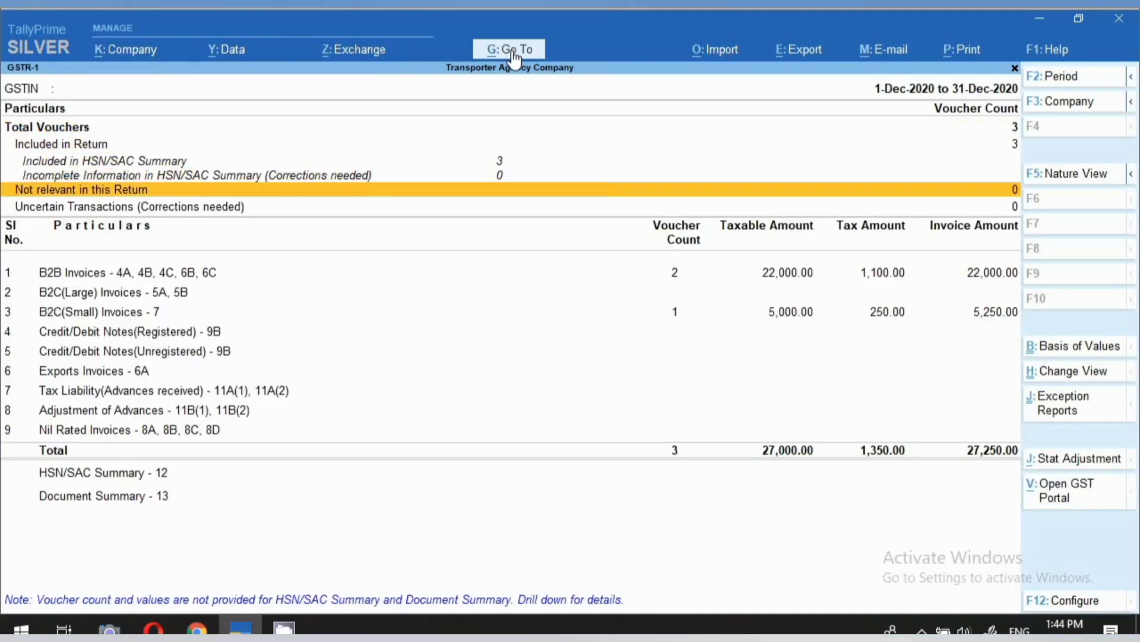
{"action": "key", "text": "Down"}
{"action": "key", "text": "Down"}
{"action": "key", "text": "Down"}
{"action": "key", "text": "Down"}
{"action": "key", "text": "Up"}
{"action": "key", "text": "Up"}
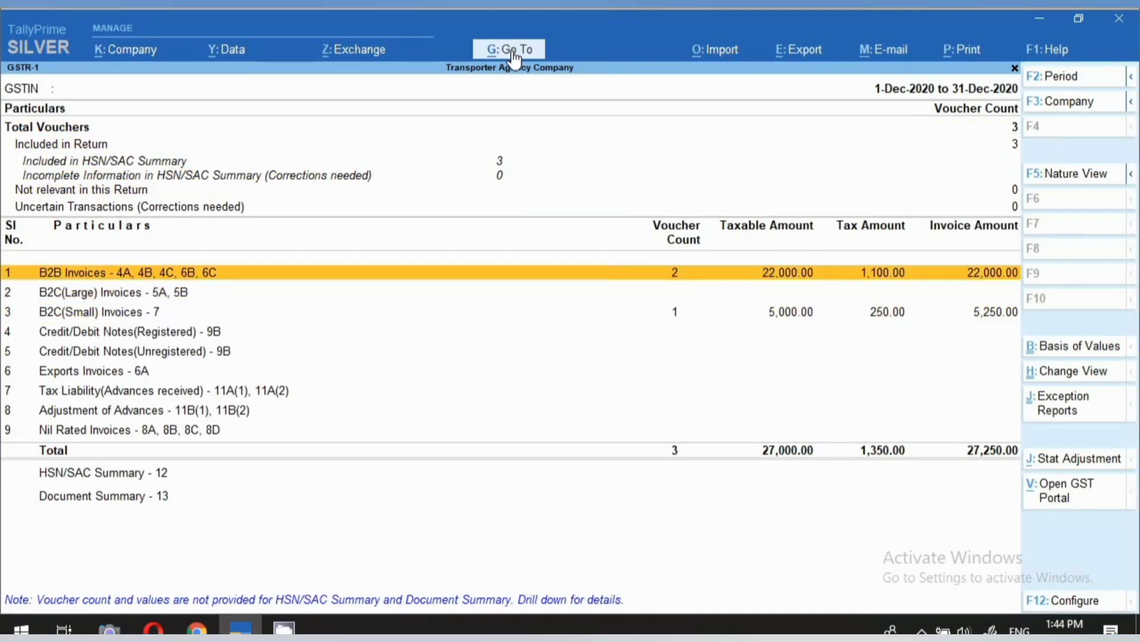
{"action": "key", "text": "Down"}
{"action": "key", "text": "Down"}
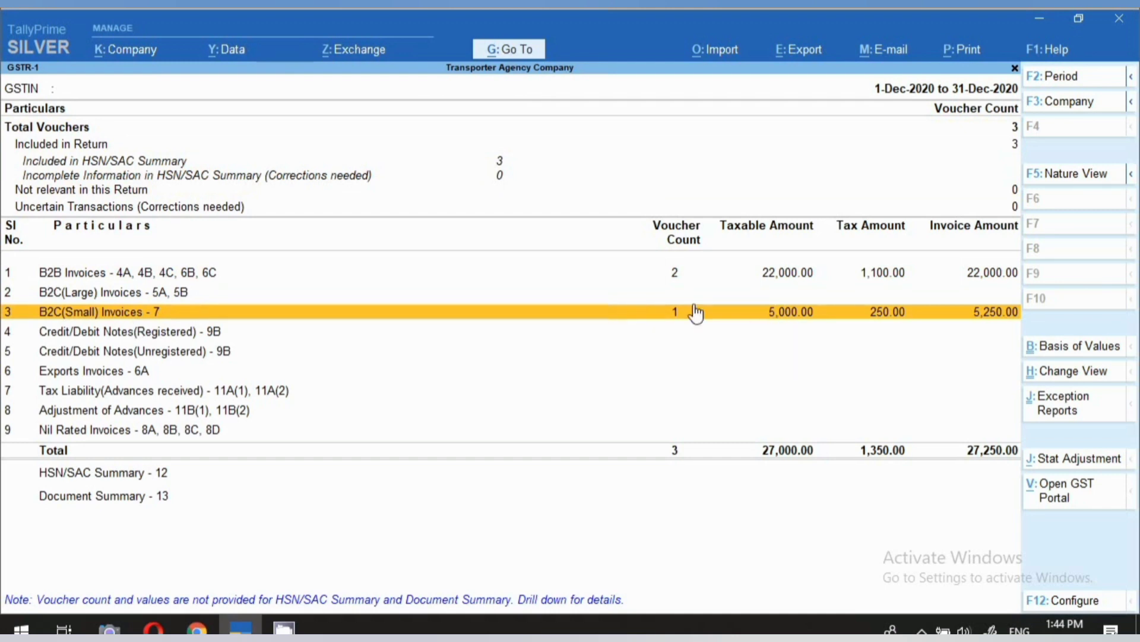
Step: Expand the B2B Invoices row, compare its reverse charge supplies with B2C(Small) Invoices, and return to the sales voucher
{"action": "left_click", "coordinate": [681, 275]}
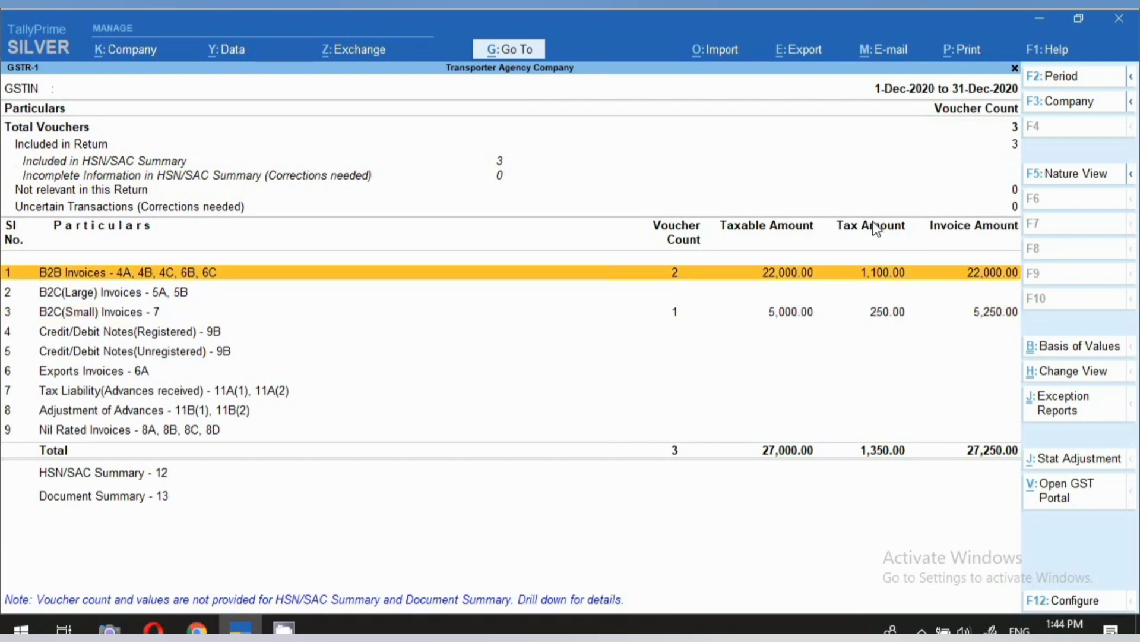
{"action": "key", "text": "shift+Return"}
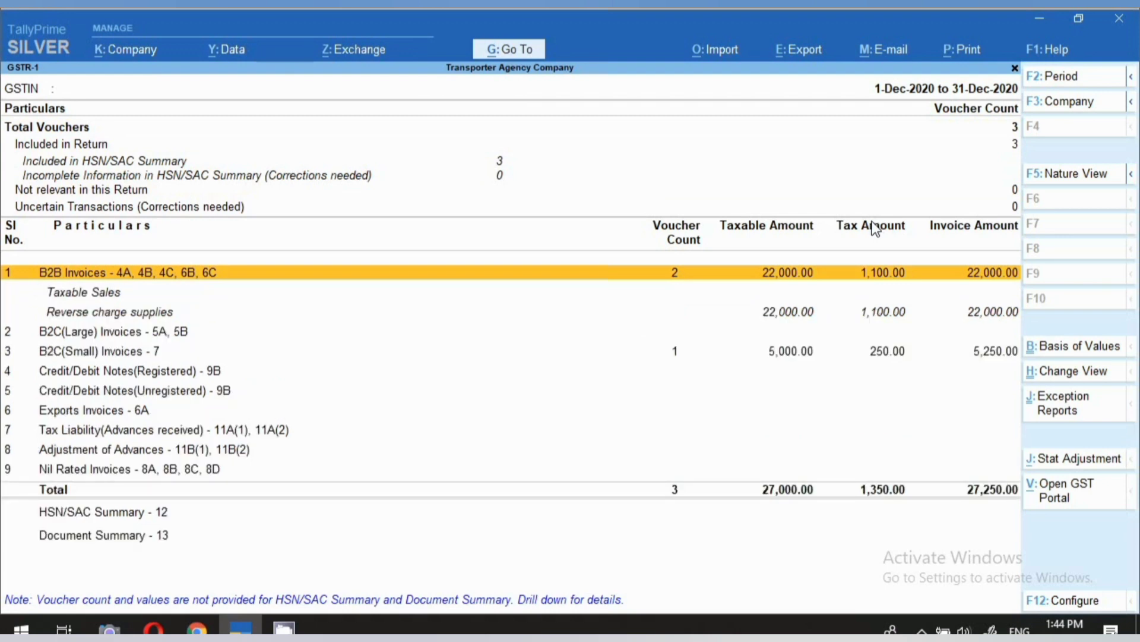
{"action": "left_click", "coordinate": [785, 318]}
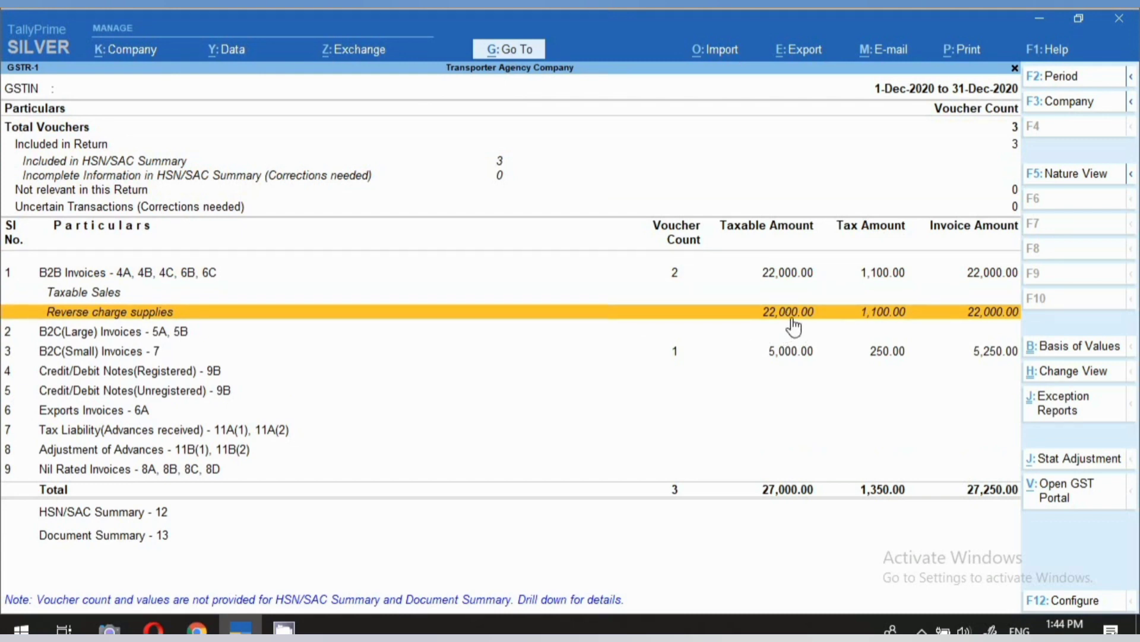
{"action": "left_click", "coordinate": [785, 357]}
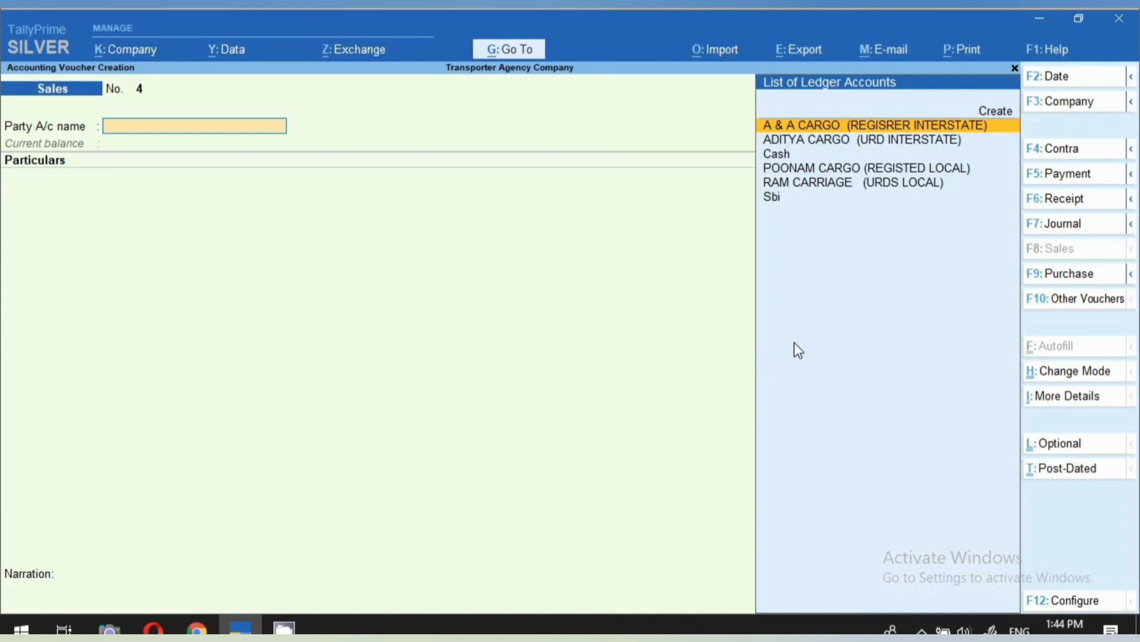
Step: Set the date of the new sales voucher to 21-12-2020
{"action": "key", "text": "F2"}
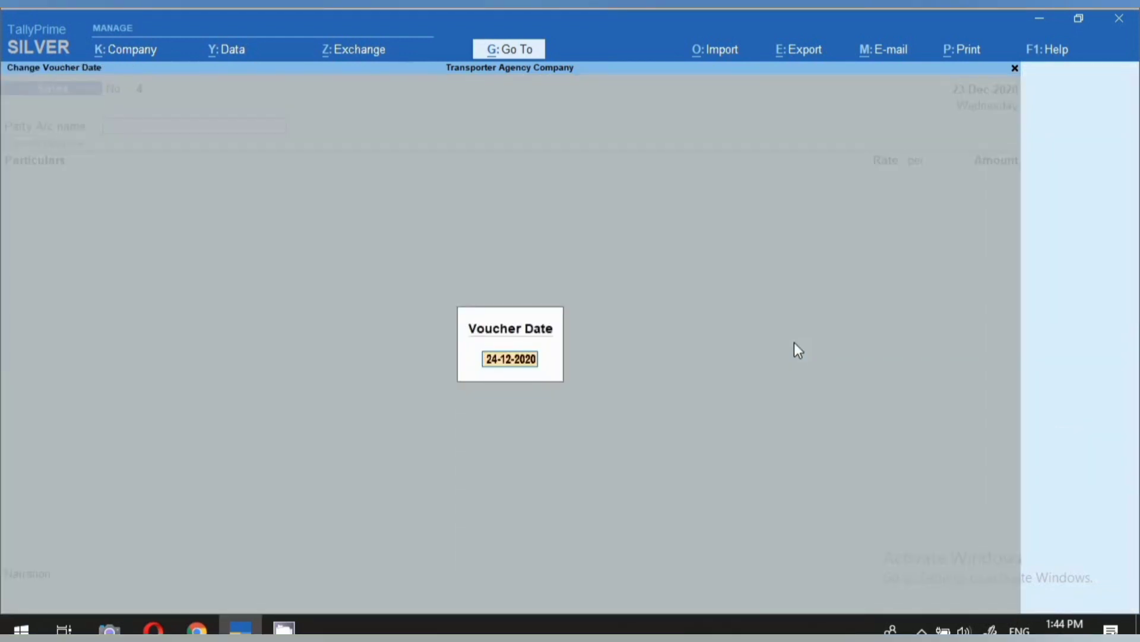
{"action": "type", "text": "21012"}
{"action": "key", "text": "BackSpace"}
{"action": "key", "text": "BackSpace"}
{"action": "key", "text": "BackSpace"}
{"action": "type", "text": ".12"}
{"action": "key", "text": "Return"}
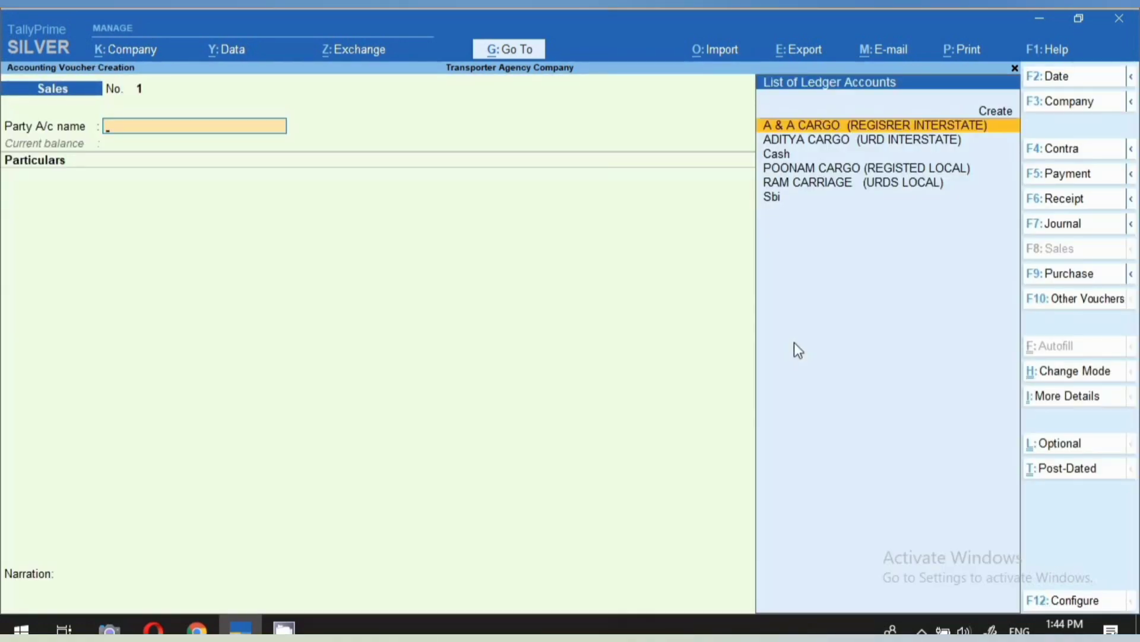
Step: Select ADITYA CARGO (URD INTERSTATE) as the party, leaving the dispatch details blank and accepting the party details
{"action": "type", "text": "AD"}
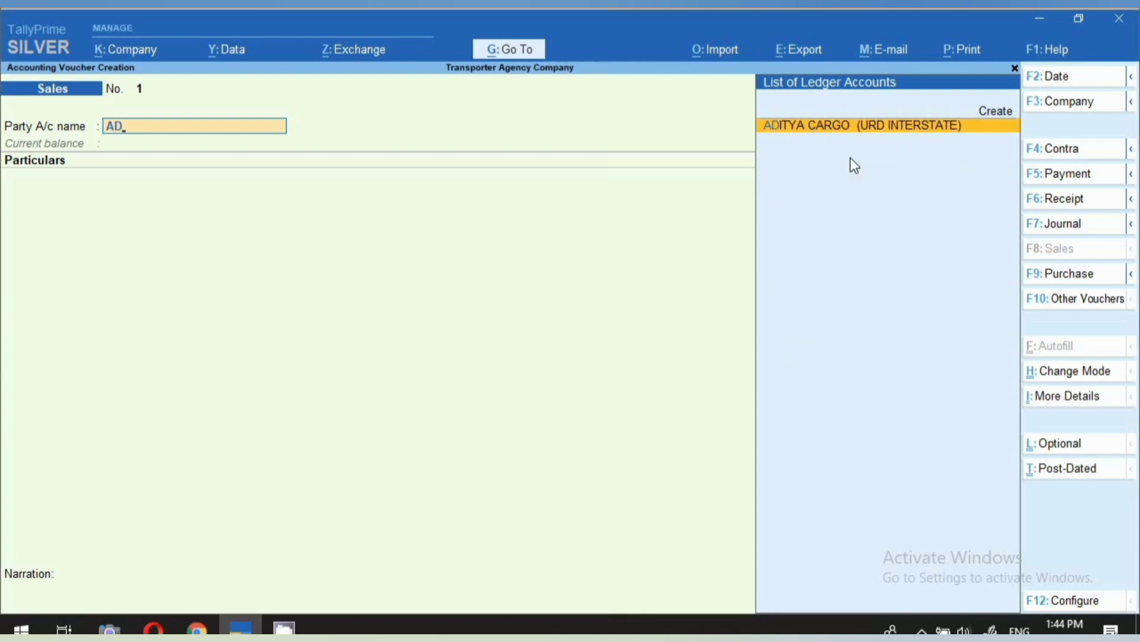
{"action": "key", "text": "Return"}
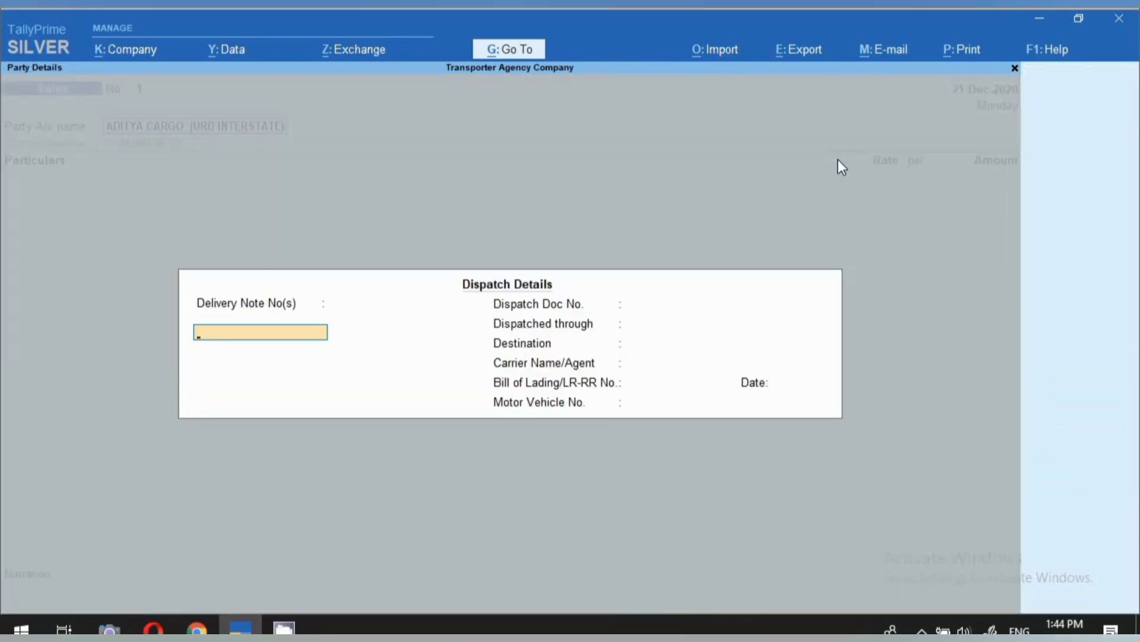
{"action": "key", "text": "Return"}
{"action": "key", "text": "Return"}
{"action": "key", "text": "Return"}
{"action": "key", "text": "Return"}
{"action": "key", "text": "Return"}
{"action": "key", "text": "Return"}
{"action": "key", "text": "Return"}
{"action": "key", "text": "Return"}
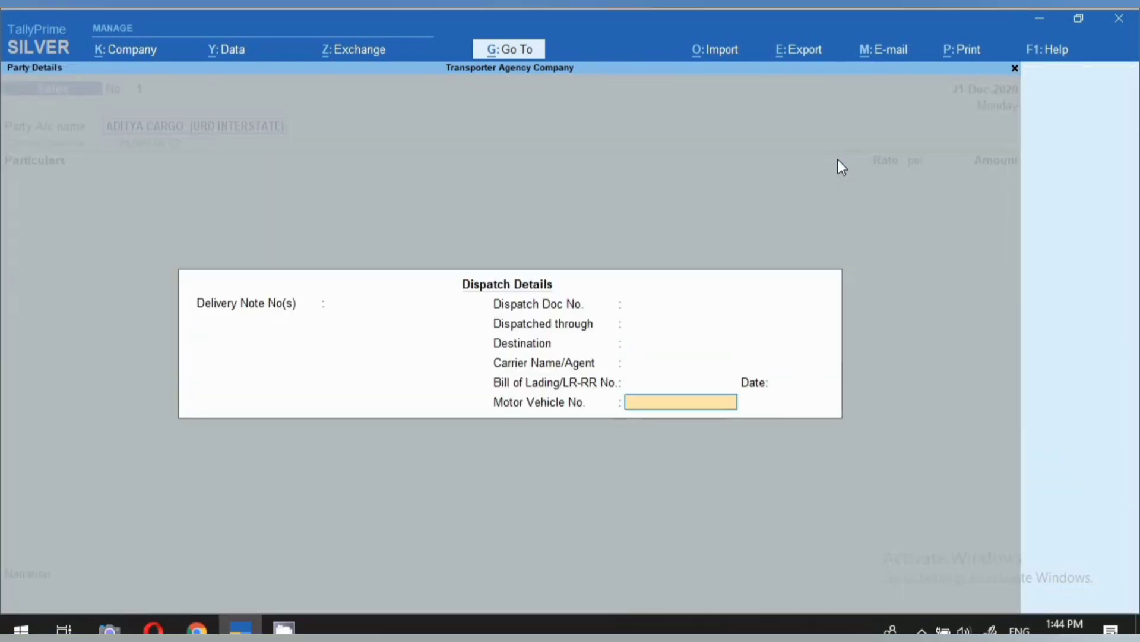
{"action": "key", "text": "Return"}
{"action": "key", "text": "Return"}
{"action": "key", "text": "Return"}
{"action": "key", "text": "Return"}
{"action": "key", "text": "Return"}
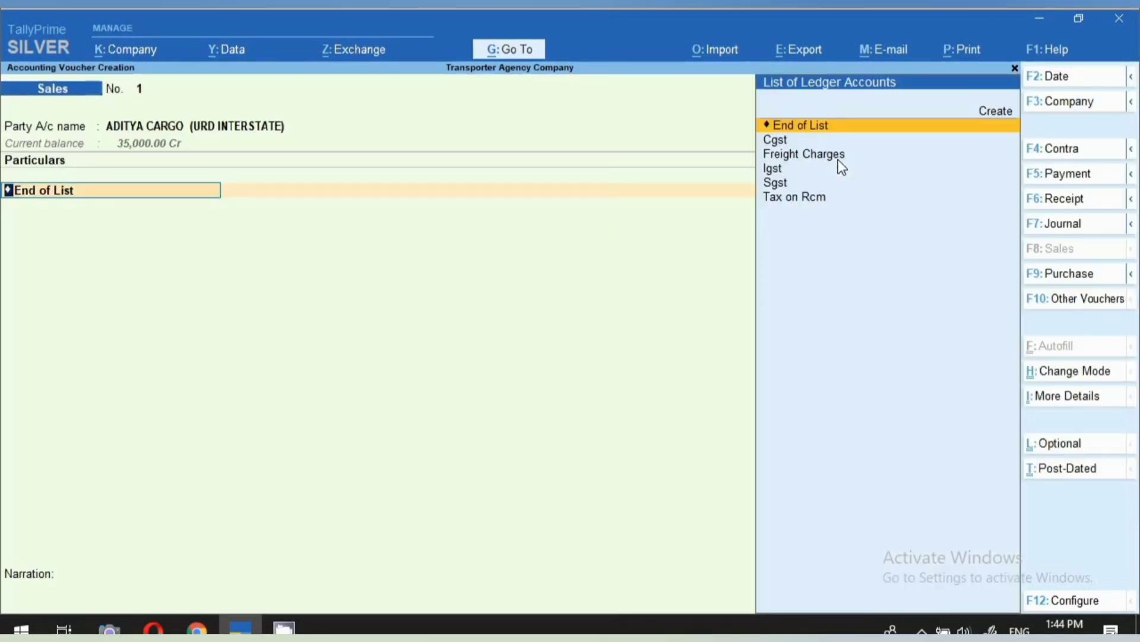
Step: Add the Freight Charges ledger to the invoice with an amount of 30,000
{"action": "type", "text": "FRE"}
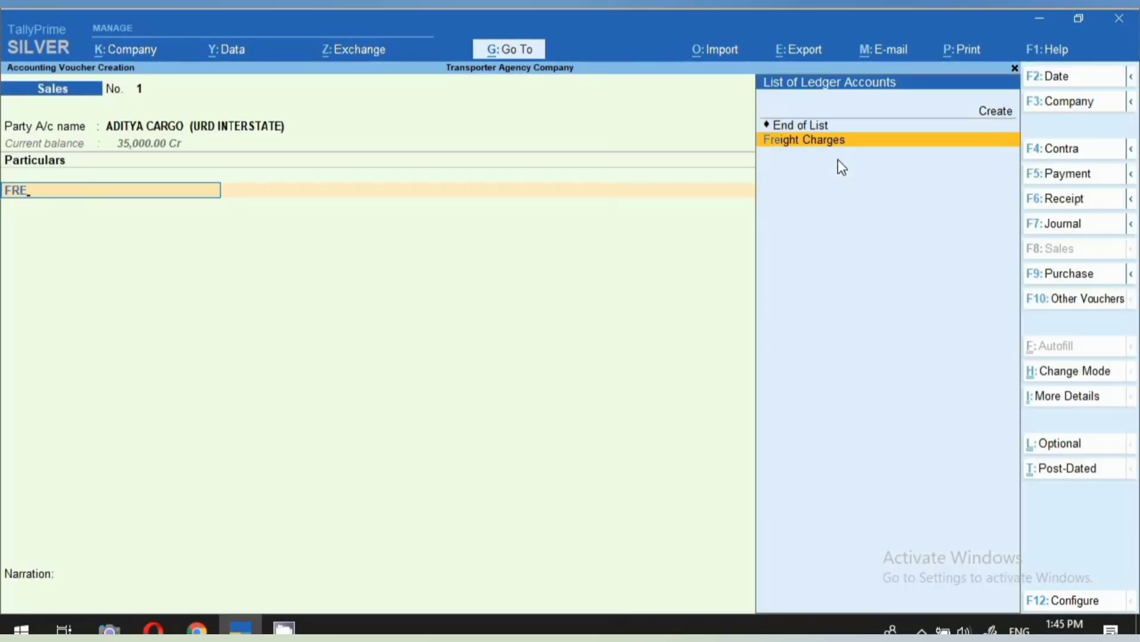
{"action": "key", "text": "Return"}
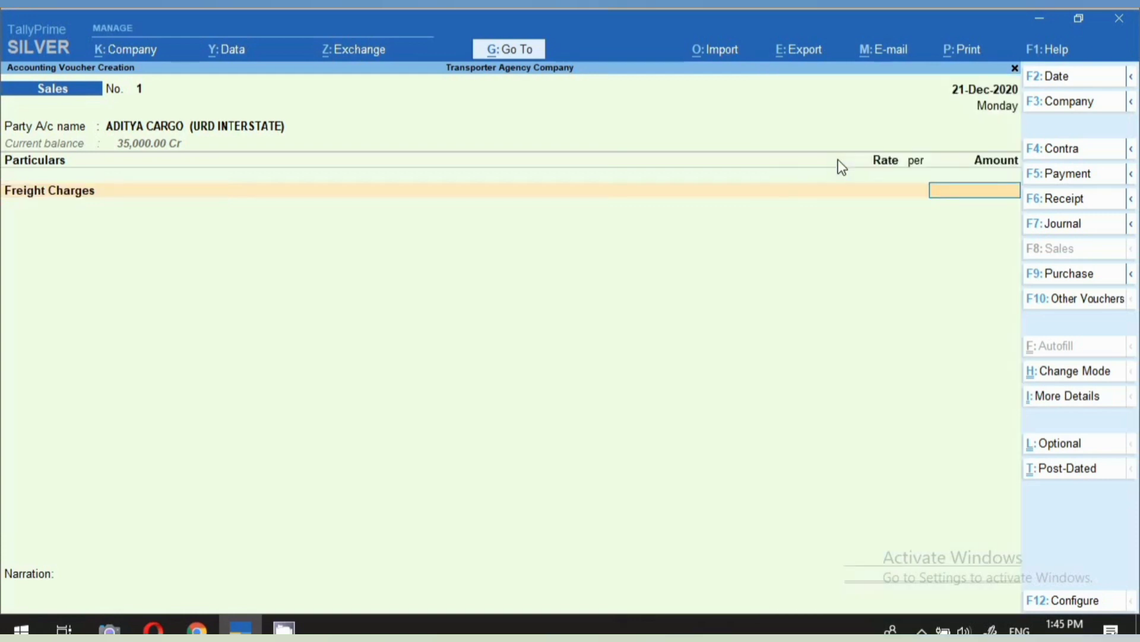
{"action": "type", "text": "30000"}
{"action": "key", "text": "Return"}
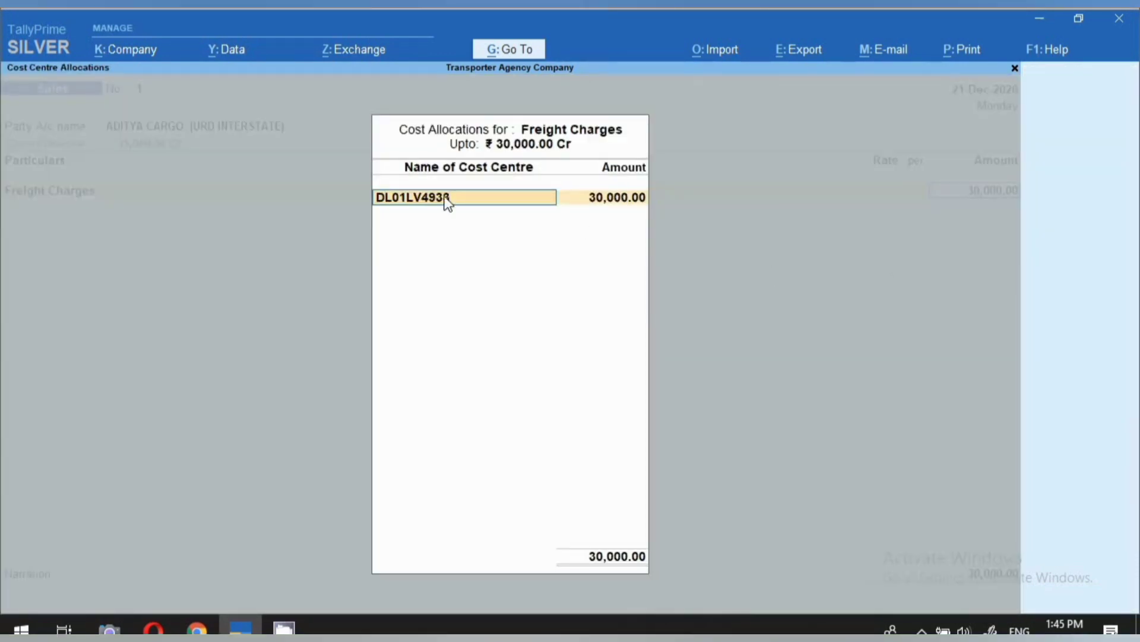
Step: Allocate the full freight amount to the vehicle's cost centre and add the Igst ledger to the invoice
{"action": "type", "text": "D"}
{"action": "key", "text": "Down"}
{"action": "key", "text": "Down"}
{"action": "key", "text": "Down"}
{"action": "key", "text": "Return"}
{"action": "key", "text": "Return"}
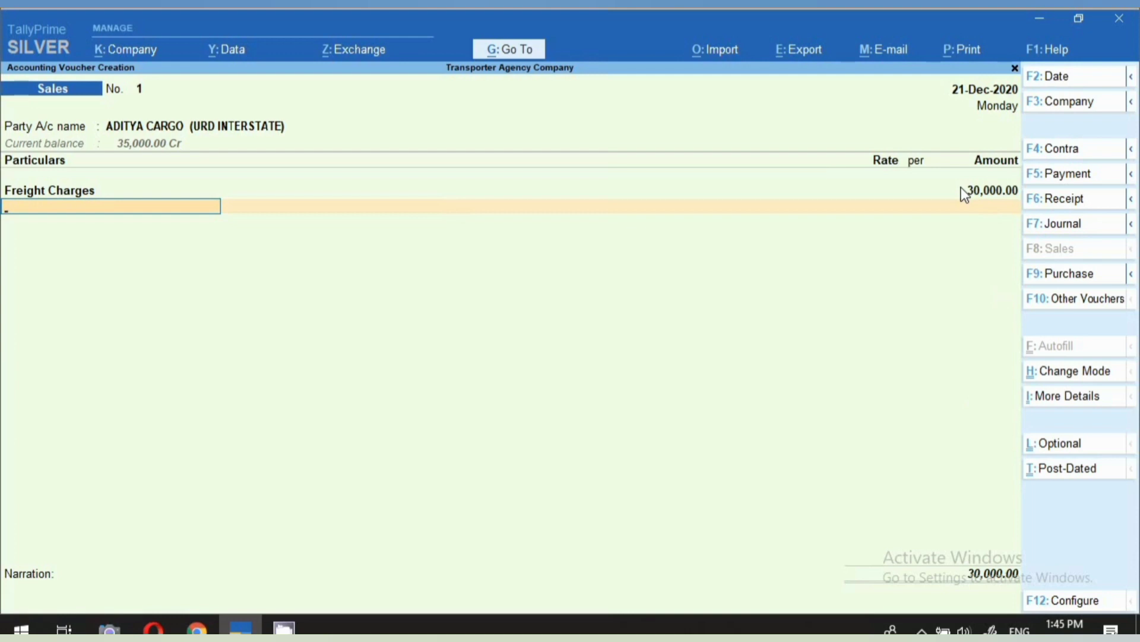
{"action": "type", "text": "igst"}
{"action": "key", "text": "Return"}
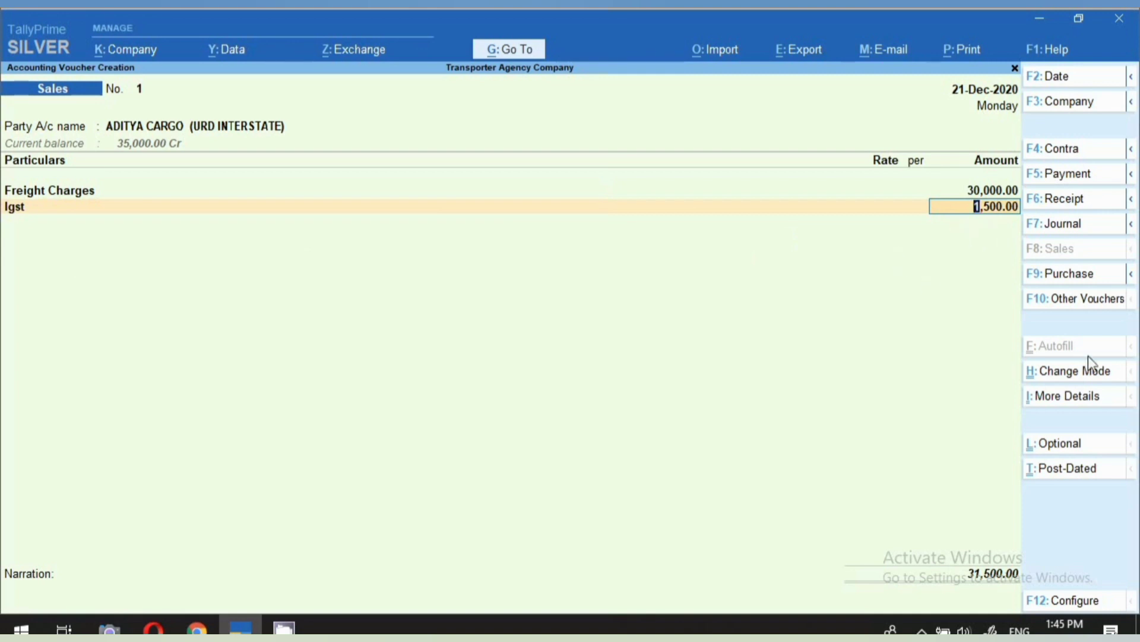
Step: Examine the detailed integrated tax in the invoice's GST tax analysis, and save the sales invoice
{"action": "left_click", "coordinate": [1085, 398]}
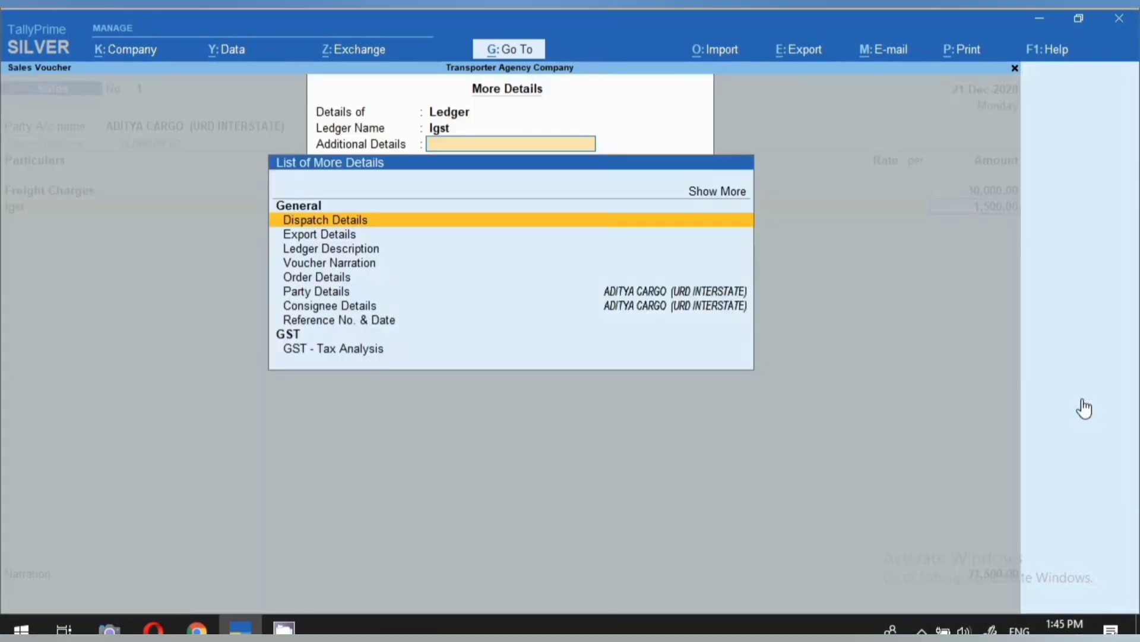
{"action": "left_click", "coordinate": [366, 352]}
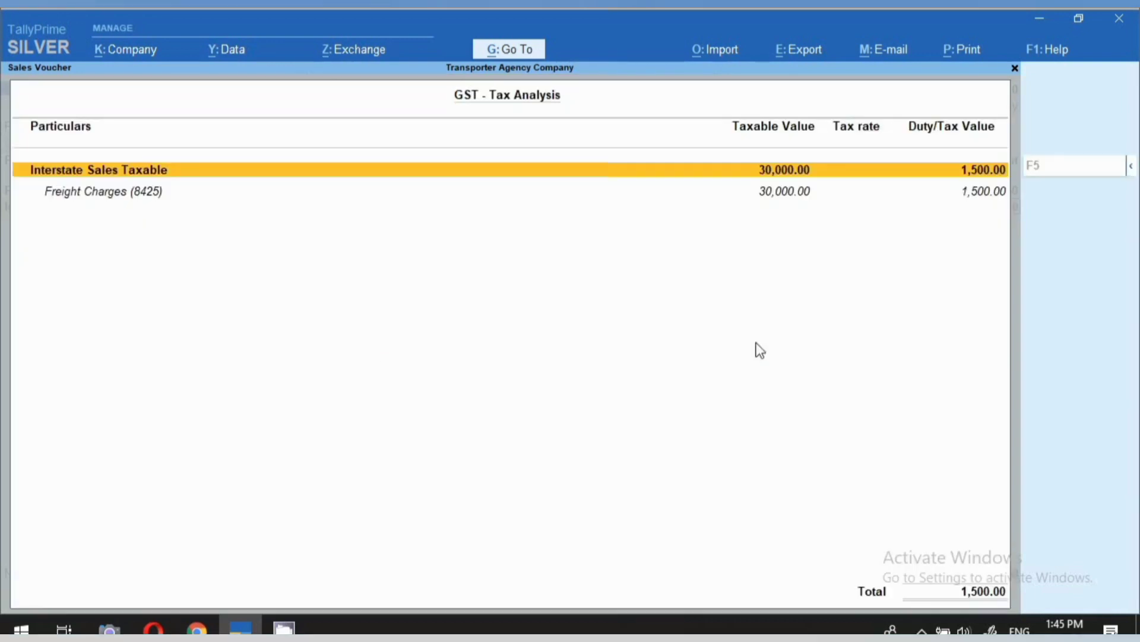
{"action": "left_click", "coordinate": [1130, 166]}
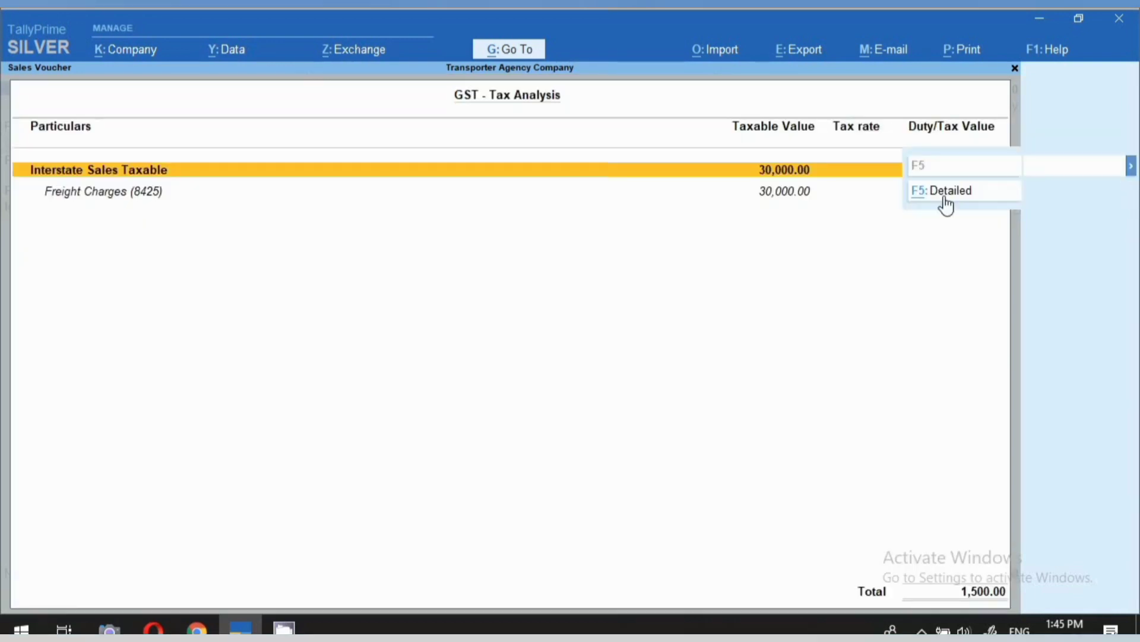
{"action": "left_click", "coordinate": [944, 191]}
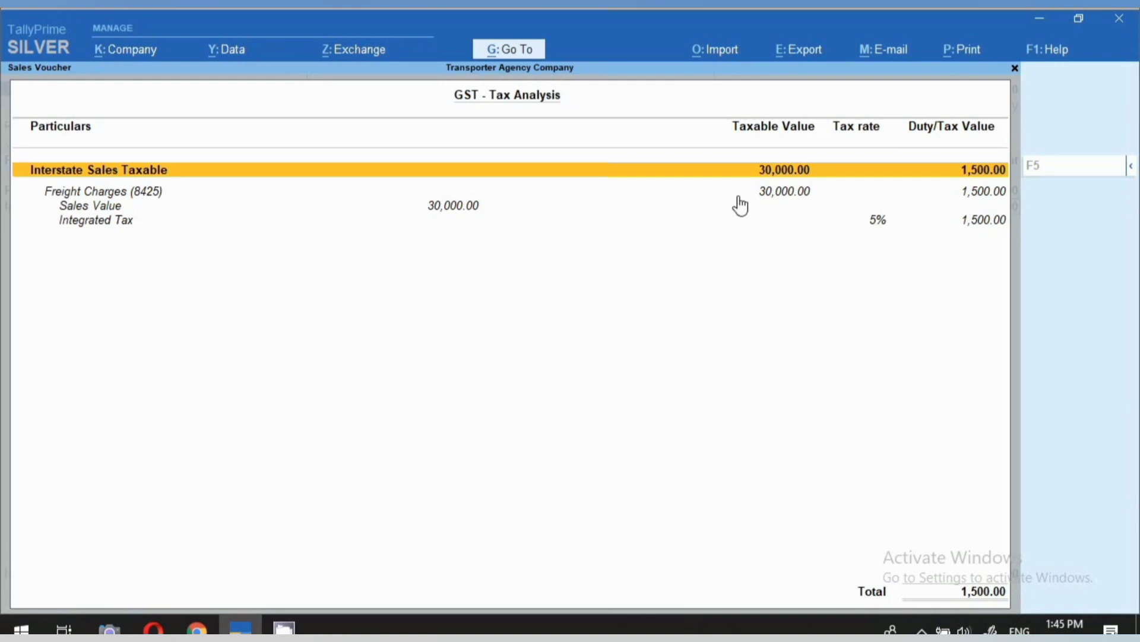
{"action": "left_click", "coordinate": [877, 222]}
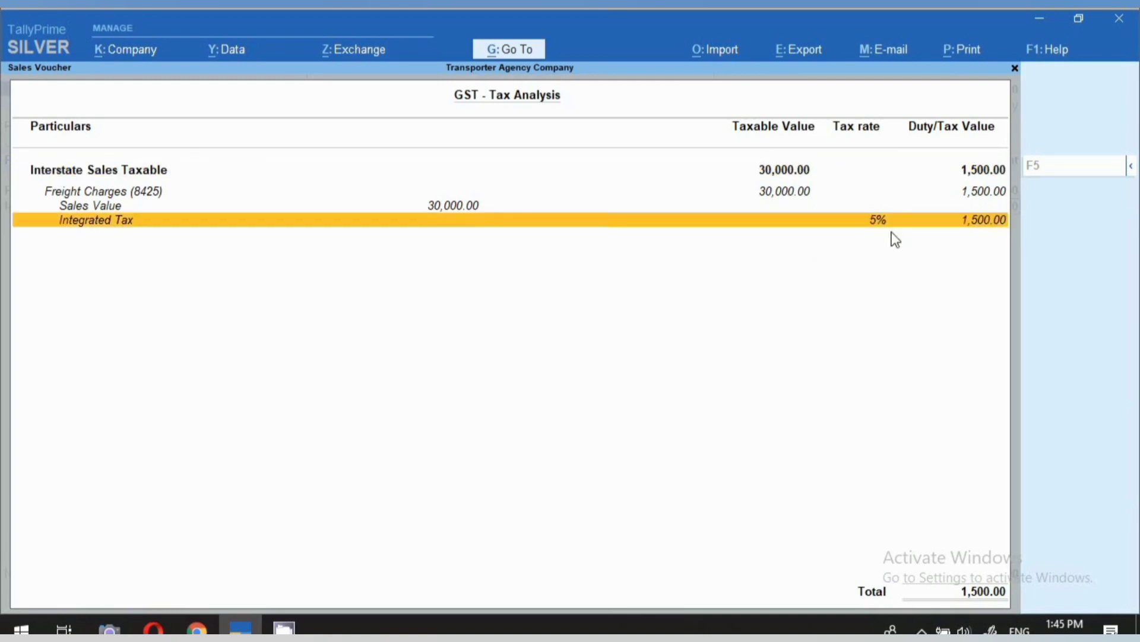
{"action": "key", "text": "Escape"}
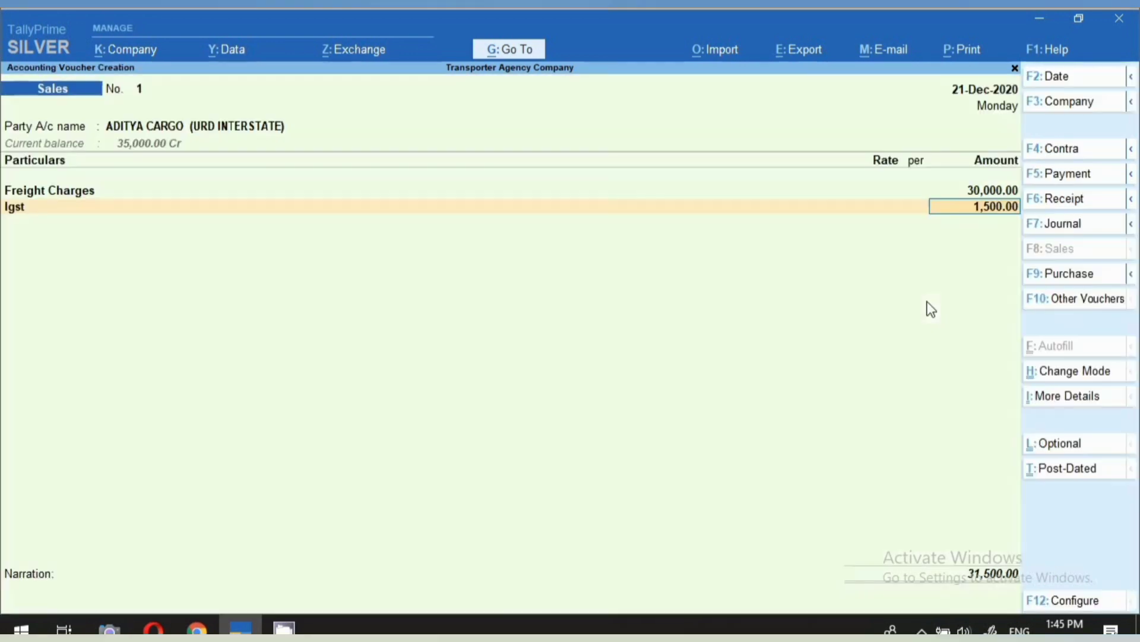
{"action": "key", "text": "ctrl+a"}
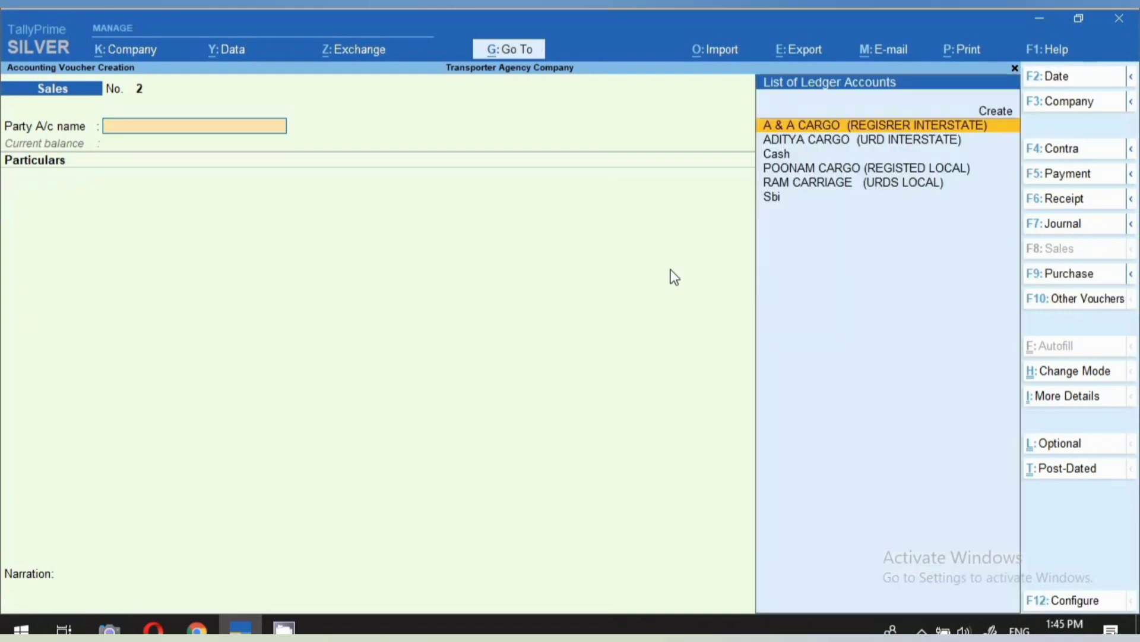
Step: Open the GSTR-1 report to review the recorded sales invoices
{"action": "left_click", "coordinate": [511, 51]}
{"action": "type", "text": "GAT"}
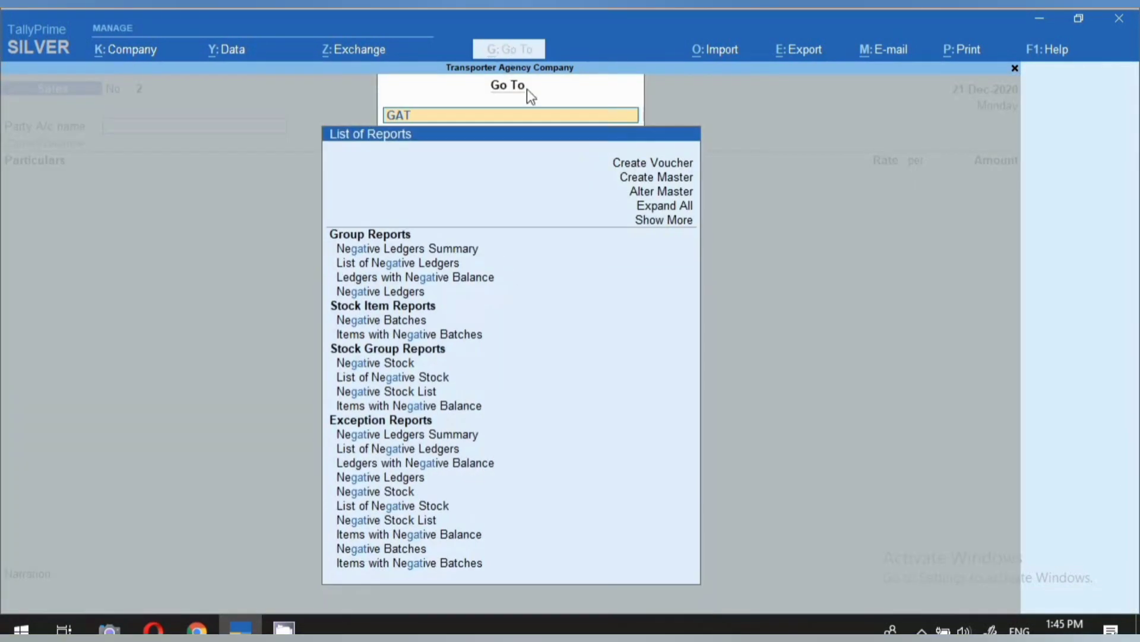
{"action": "key", "text": "BackSpace"}
{"action": "key", "text": "BackSpace"}
{"action": "type", "text": "ST"}
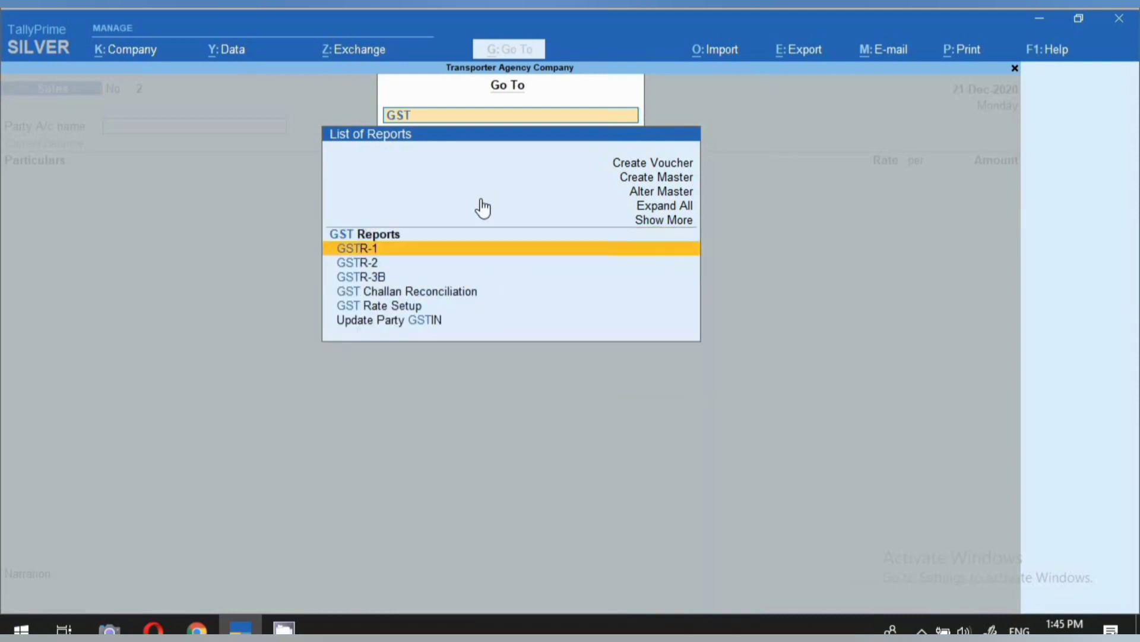
{"action": "key", "text": "Return"}
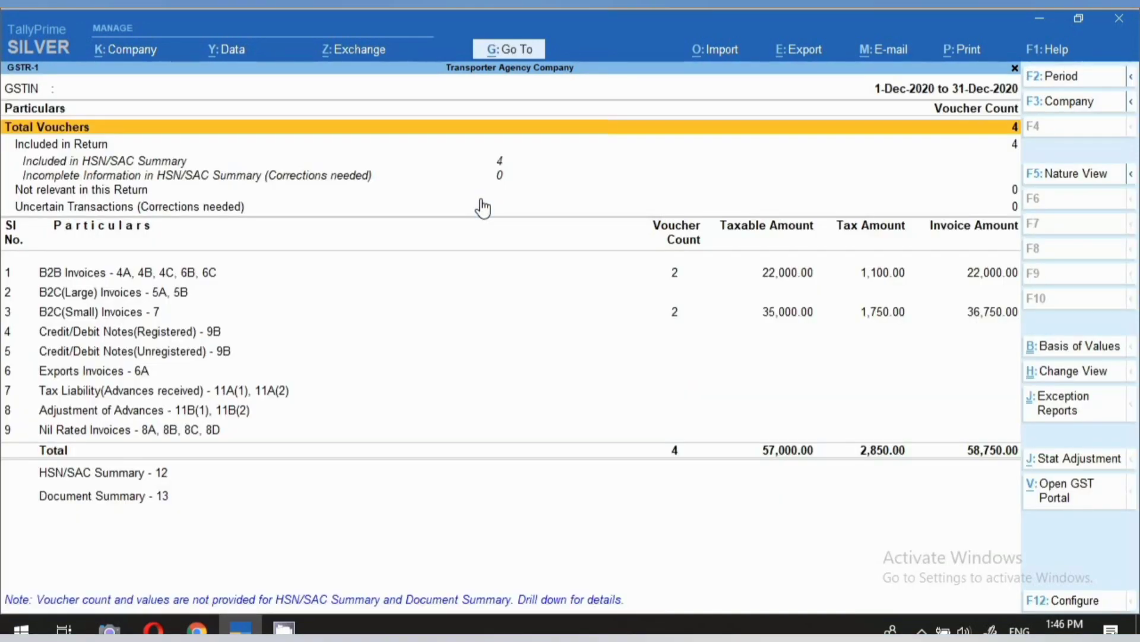
Step: Open the B2C(Small) Invoices details, compare the Delhi and Maharashtra tax rows, and return to the GSTR-1 summary
{"action": "left_click", "coordinate": [674, 315]}
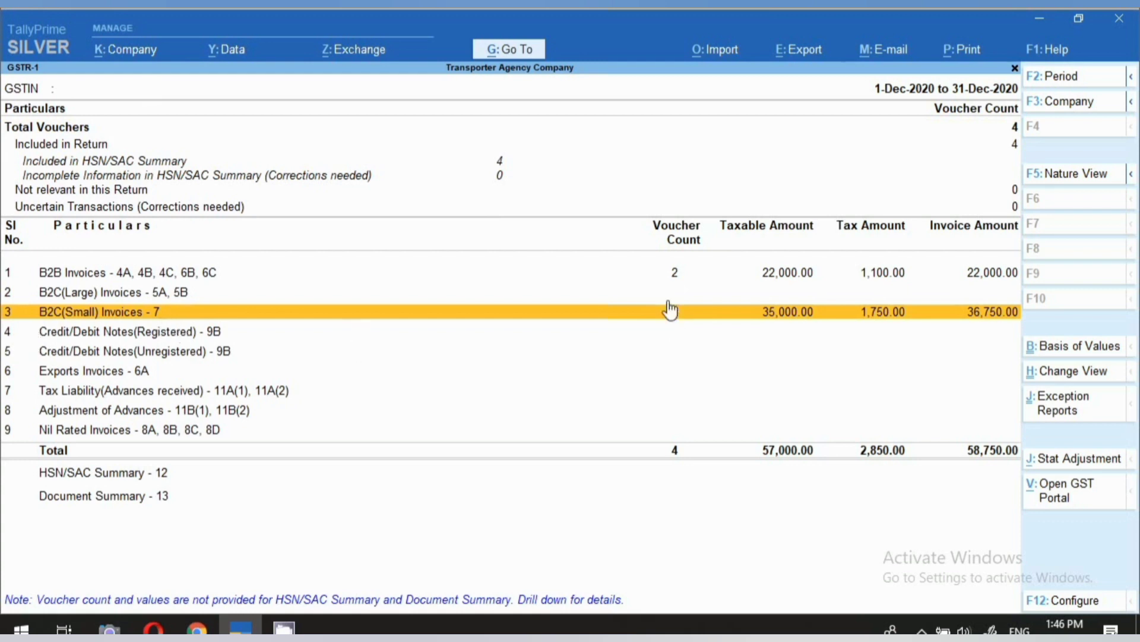
{"action": "left_click", "coordinate": [683, 328]}
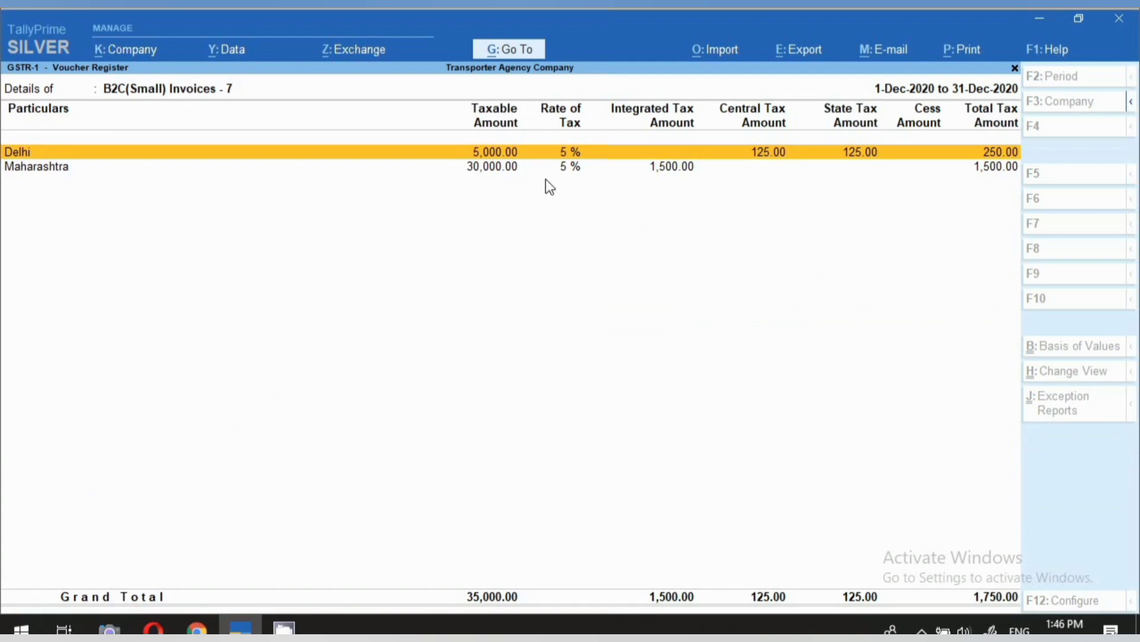
{"action": "key", "text": "Down"}
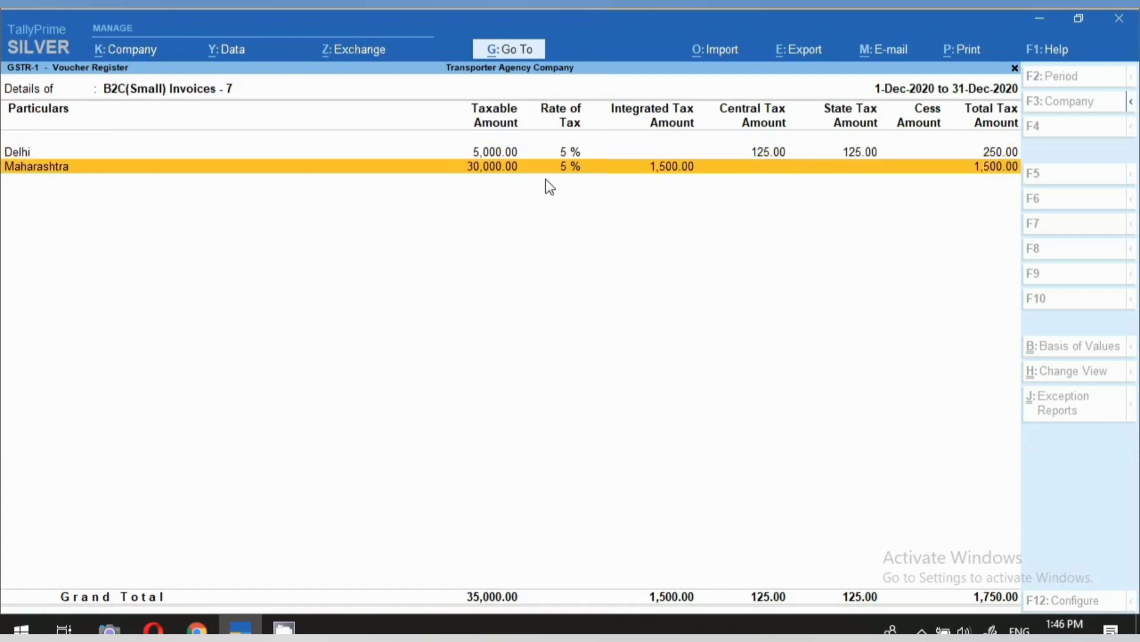
{"action": "key", "text": "Up"}
{"action": "key", "text": "Down"}
{"action": "key", "text": "Escape"}
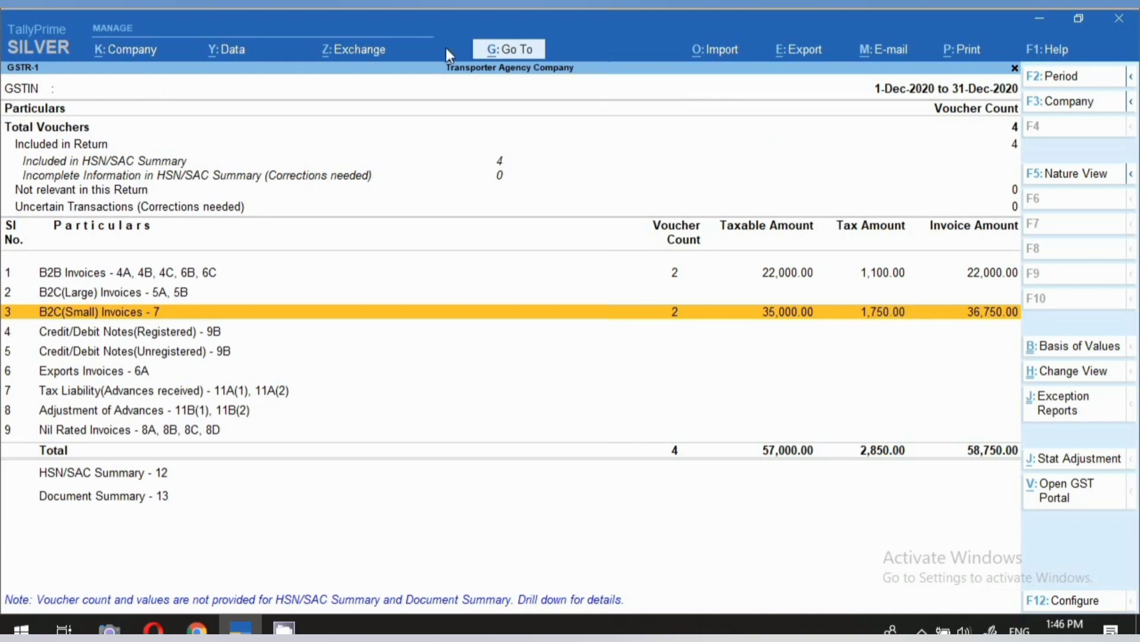
Step: Open the Balance Sheet, keeping its current period
{"action": "left_click", "coordinate": [506, 51]}
{"action": "type", "text": "BA"}
{"action": "key", "text": "Return"}
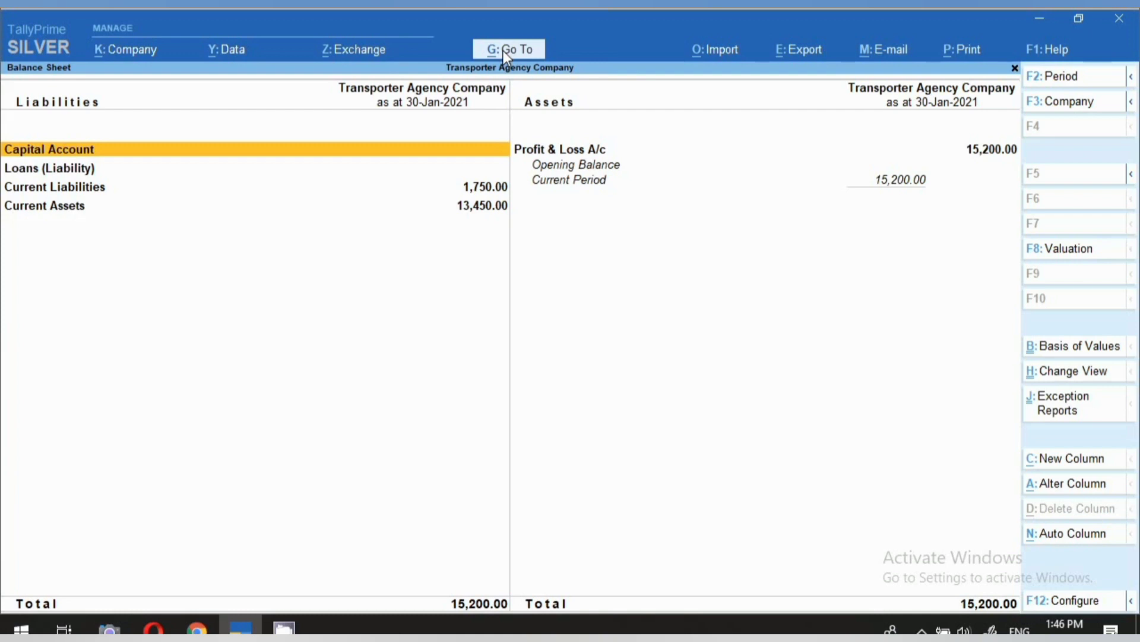
{"action": "key", "text": "F2"}
{"action": "key", "text": "BackSpace"}
{"action": "key", "text": "Escape"}
Step: Expand Current Liabilities, examine the Cgst, Igst and Sgst balances under Duties & Taxes, and leave the Balance Sheet
{"action": "key", "text": "Down"}
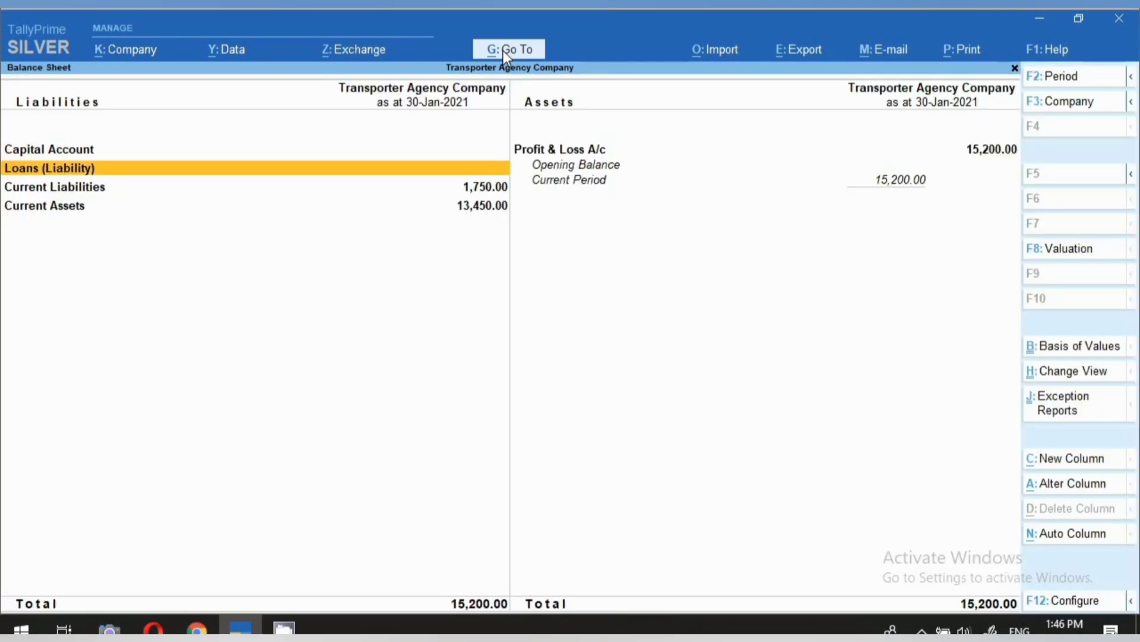
{"action": "key", "text": "Down"}
{"action": "key", "text": "alt"}
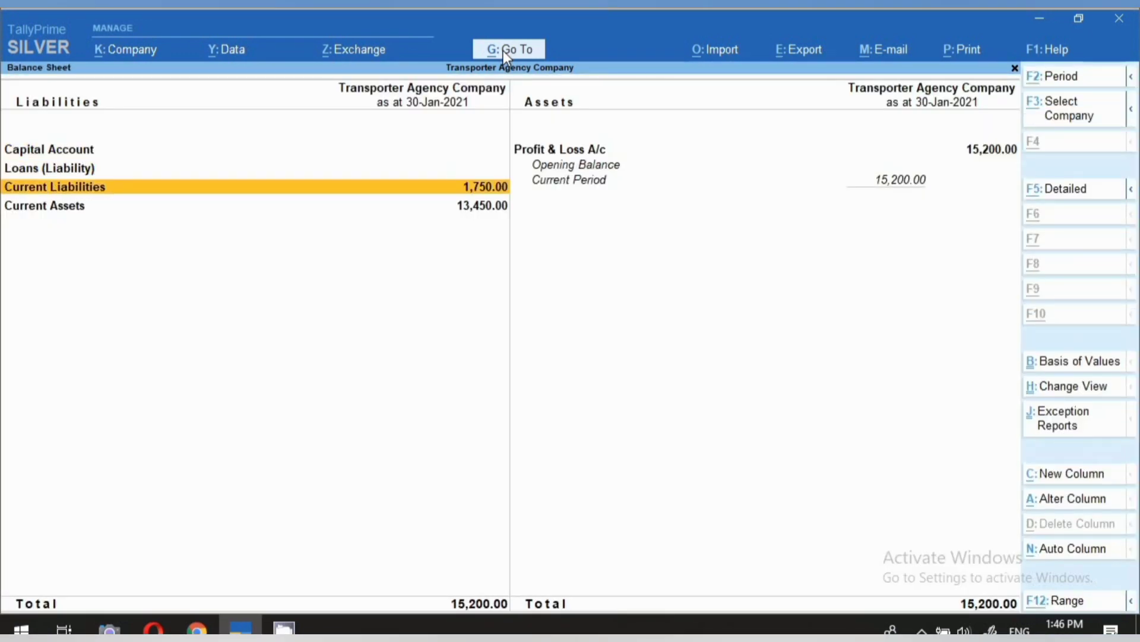
{"action": "key", "text": "shift+Return"}
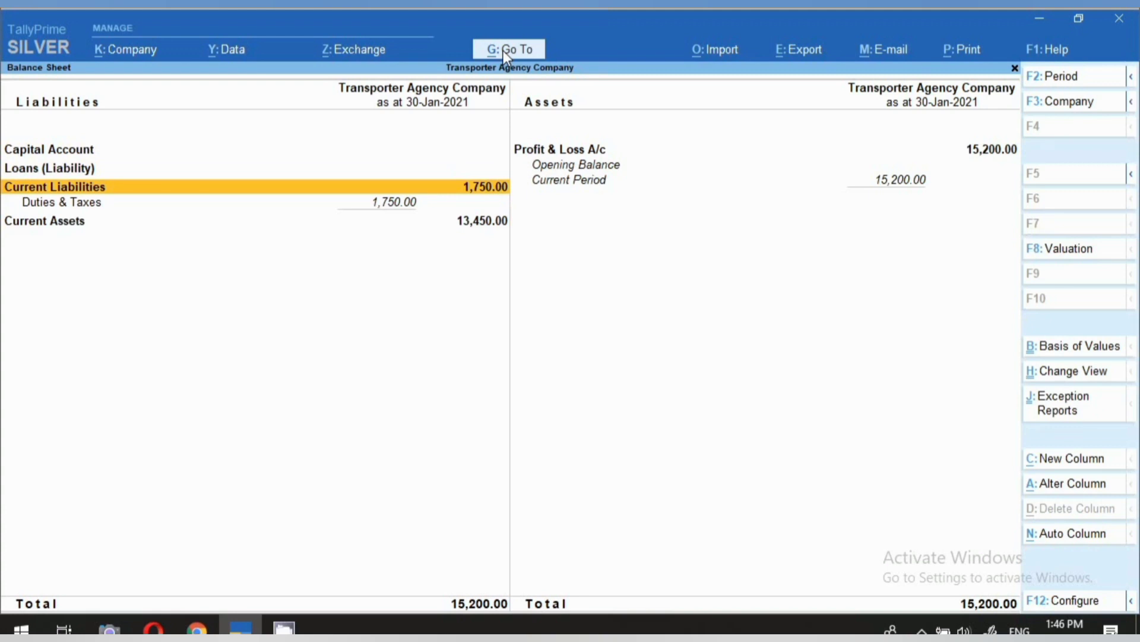
{"action": "key", "text": "Down"}
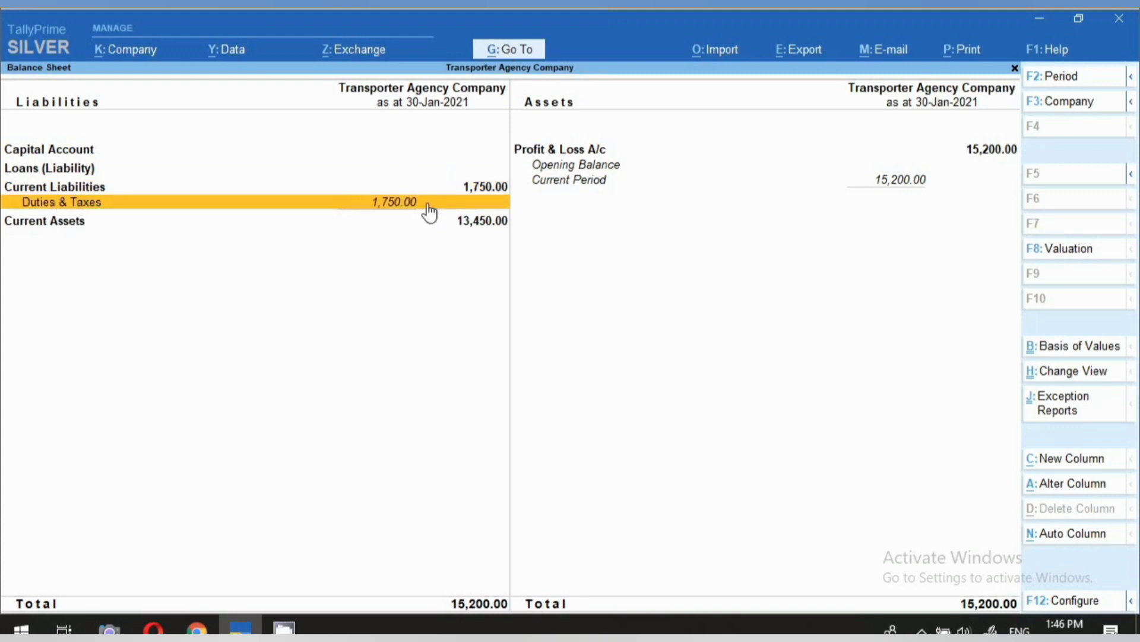
{"action": "left_click", "coordinate": [410, 213]}
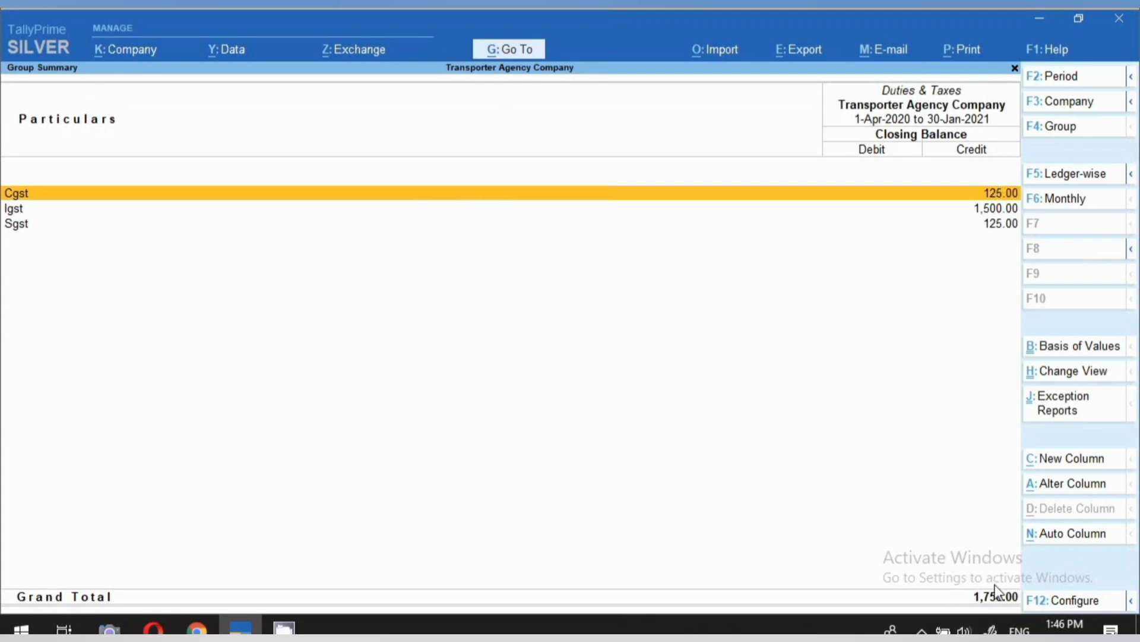
{"action": "key", "text": "Escape"}
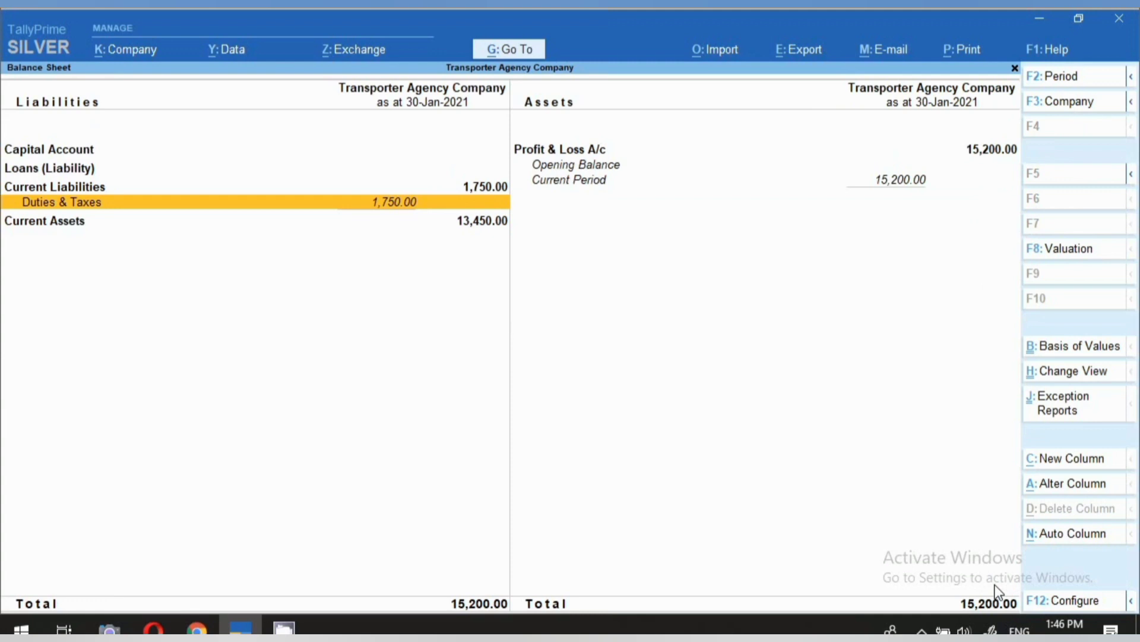
{"action": "key", "text": "Escape"}
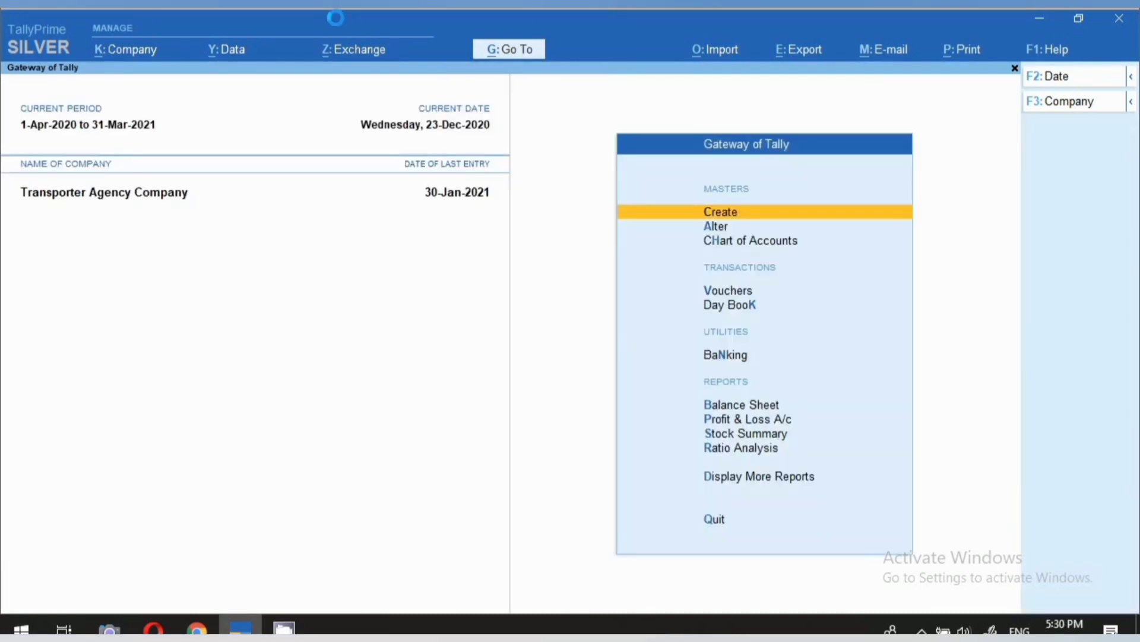
Step: Start a new sales voucher and set its date to 23-12-2020
{"action": "key", "text": "v"}
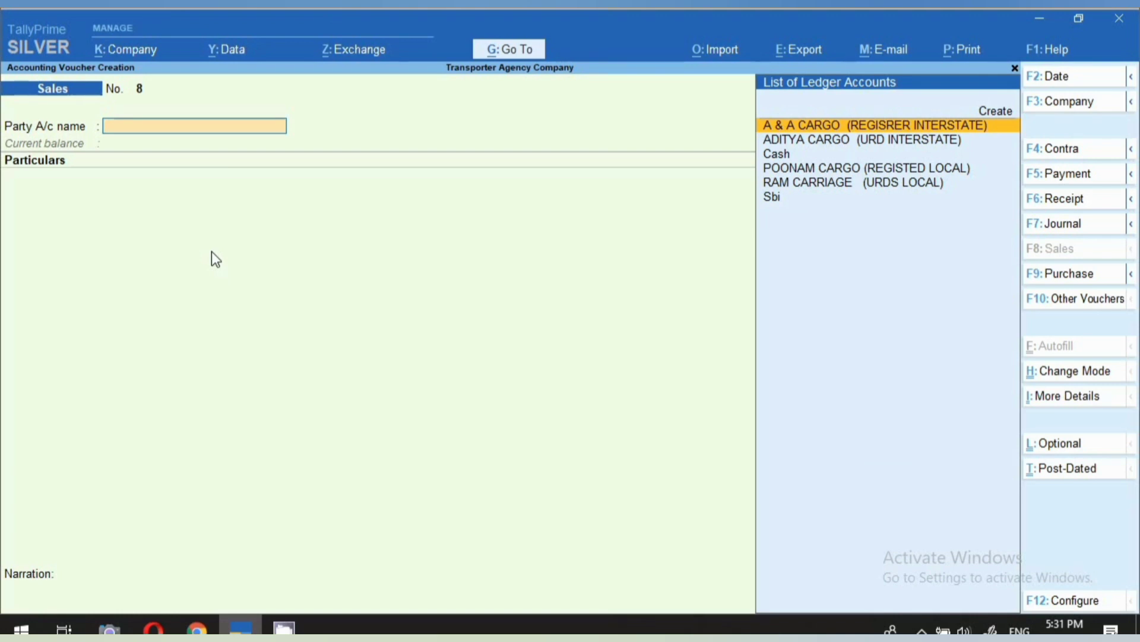
{"action": "key", "text": "F2"}
{"action": "type", "text": "23.12"}
{"action": "key", "text": "Return"}
Step: Choose RAM CARRIAGE (URDS LOCAL) as the party account and leave all its dispatch details blank
{"action": "key", "text": "Down"}
{"action": "key", "text": "Down"}
{"action": "key", "text": "Down"}
{"action": "key", "text": "Down"}
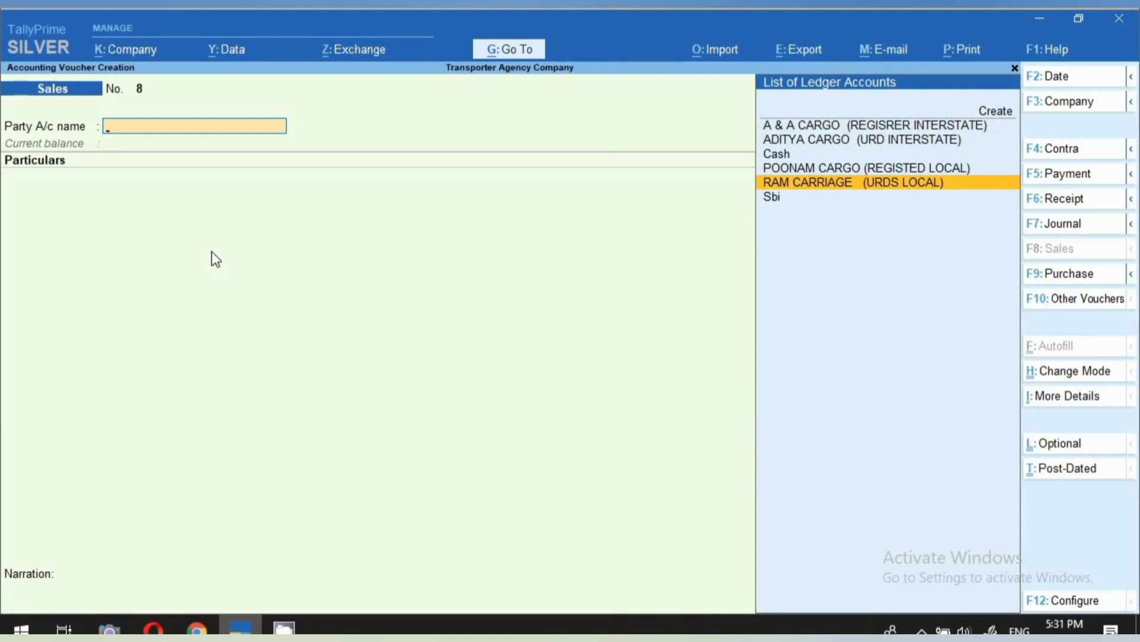
{"action": "key", "text": "Return"}
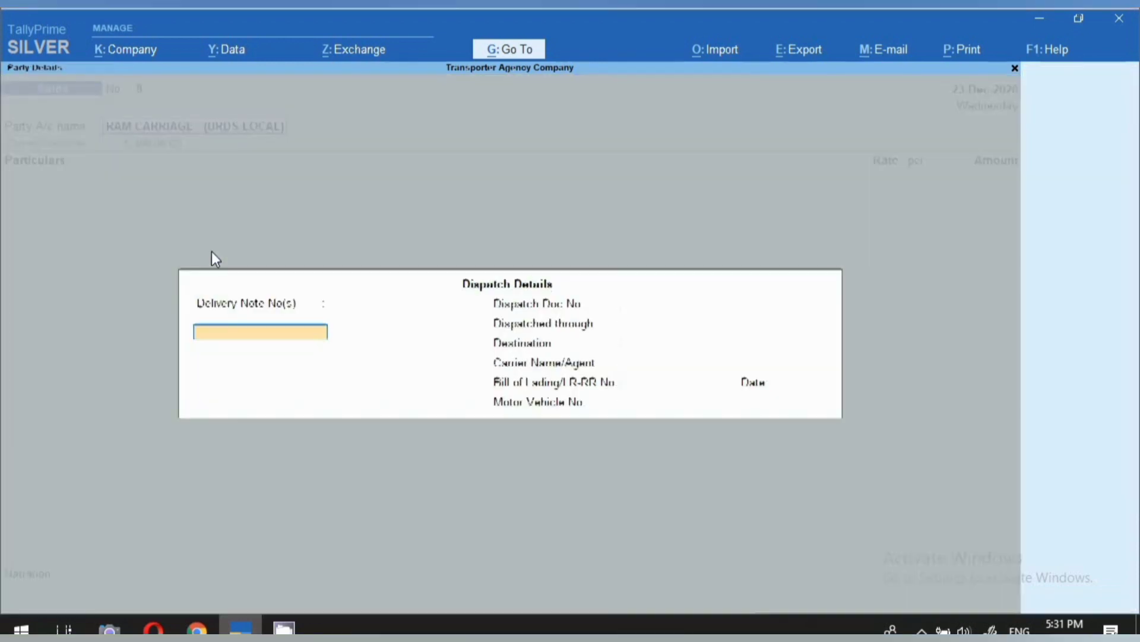
{"action": "key", "text": "Return"}
{"action": "key", "text": "Return"}
{"action": "key", "text": "Return"}
{"action": "key", "text": "Return"}
{"action": "key", "text": "Return"}
{"action": "key", "text": "Return"}
{"action": "key", "text": "Return"}
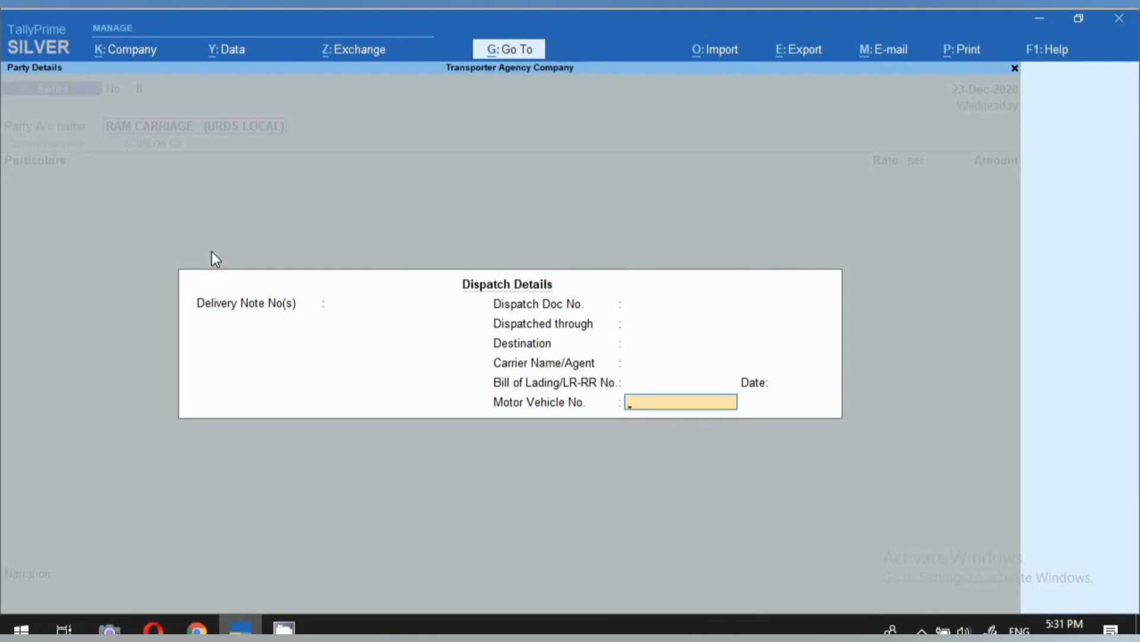
{"action": "key", "text": "Return"}
Step: Accept the buyer and consignee details, keeping Delhi as the place of supply
{"action": "key", "text": "Return"}
{"action": "key", "text": "Return"}
{"action": "key", "text": "Return"}
{"action": "key", "text": "Return"}
{"action": "key", "text": "Return"}
{"action": "key", "text": "Return"}
{"action": "key", "text": "Return"}
{"action": "key", "text": "Return"}
{"action": "key", "text": "Return"}
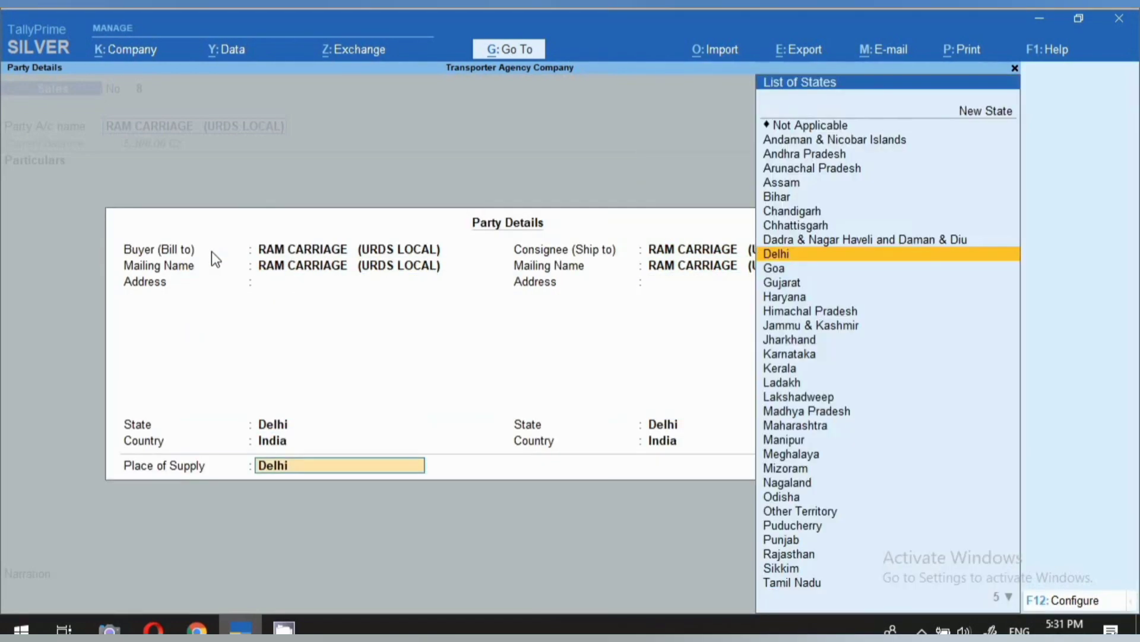
{"action": "key", "text": "Return"}
Step: Add Freight Charges of 500 to the voucher and allocate the amount to cost centre DL01LQ1758
{"action": "type", "text": "FRE"}
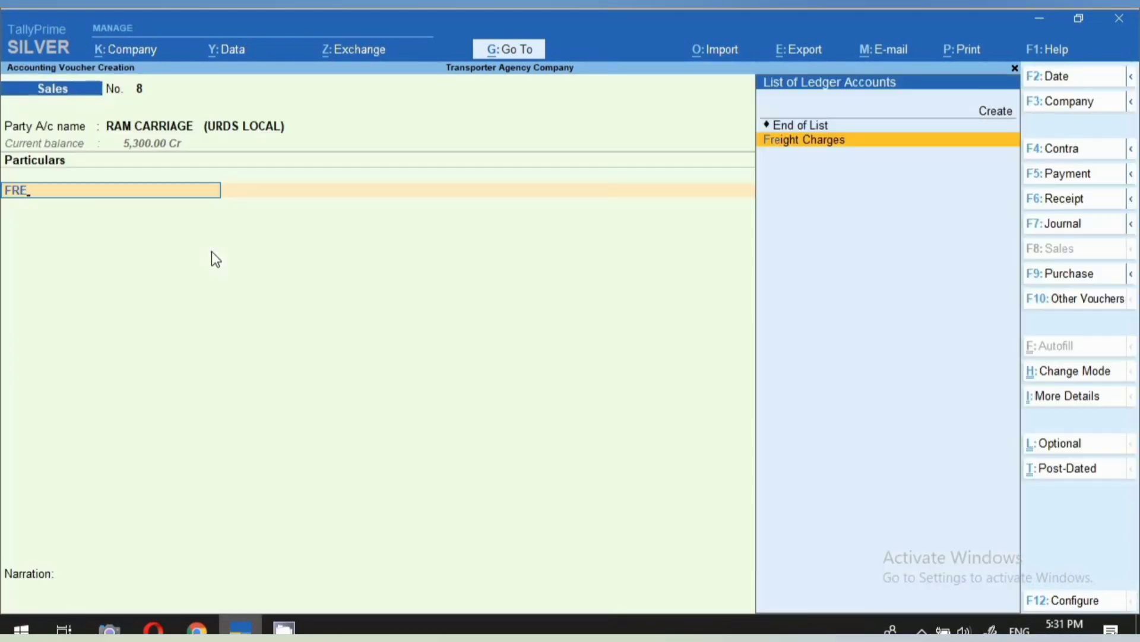
{"action": "key", "text": "Return"}
{"action": "type", "text": "500"}
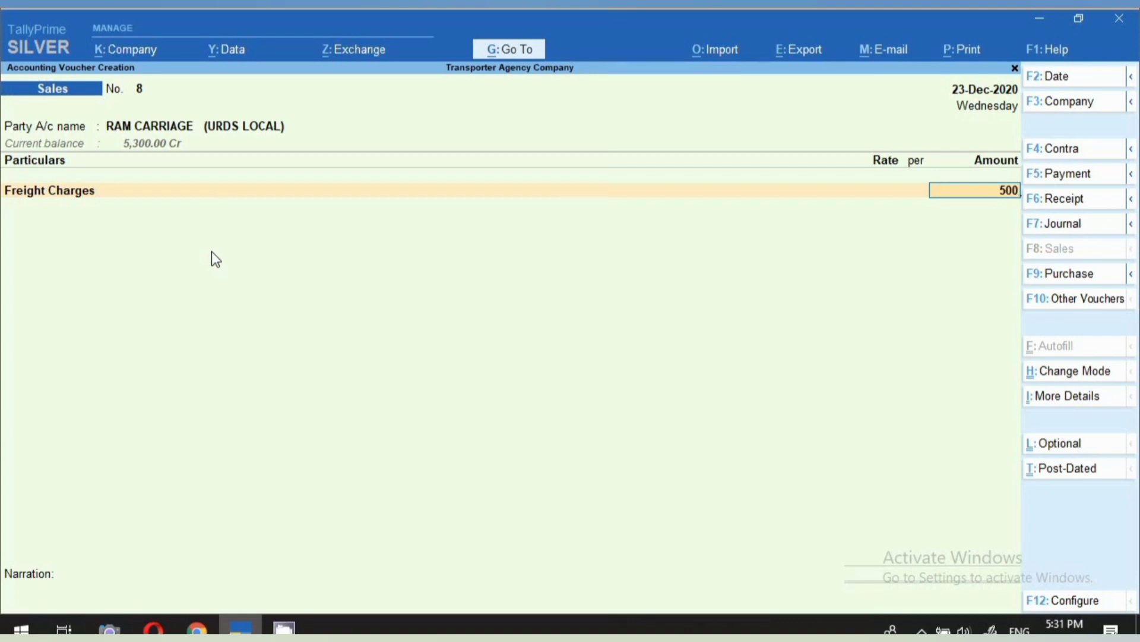
{"action": "key", "text": "Return"}
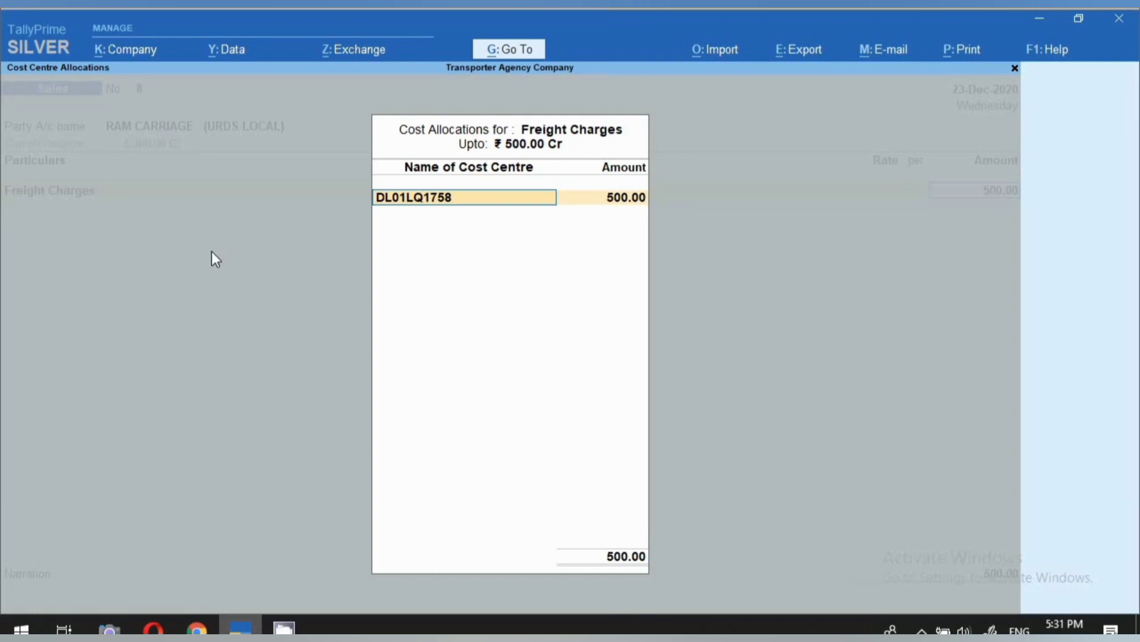
{"action": "key", "text": "Return"}
{"action": "key", "text": "Return"}
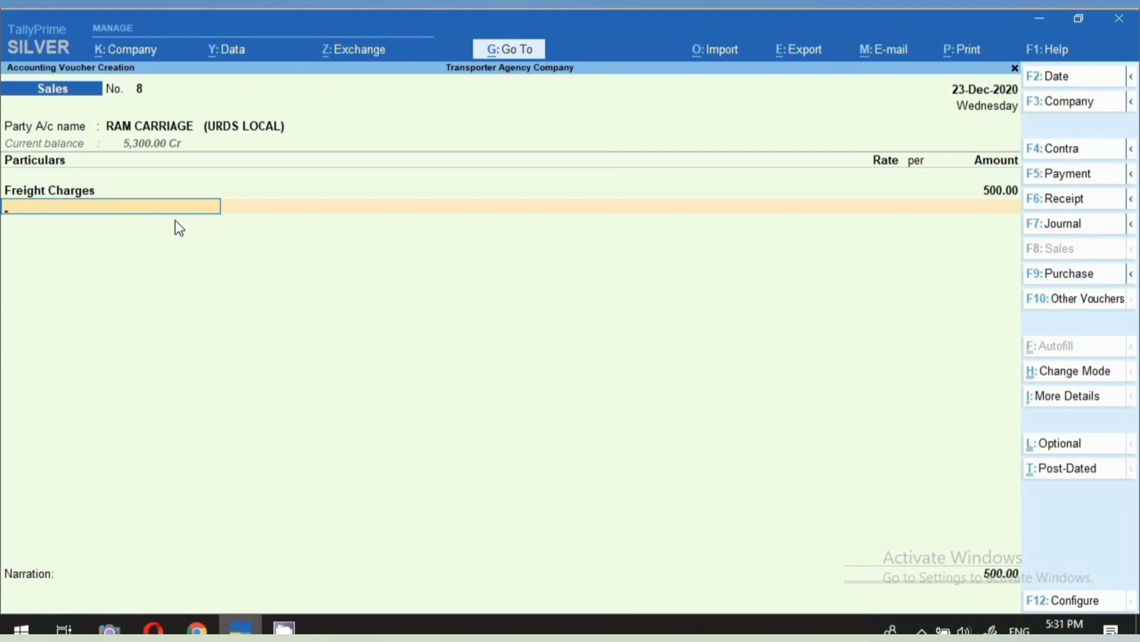
Step: Open the voucher's GST tax analysis in detailed view, examine the central and state tax on Freight Charges, and return
{"action": "key", "text": "ctrl+i"}
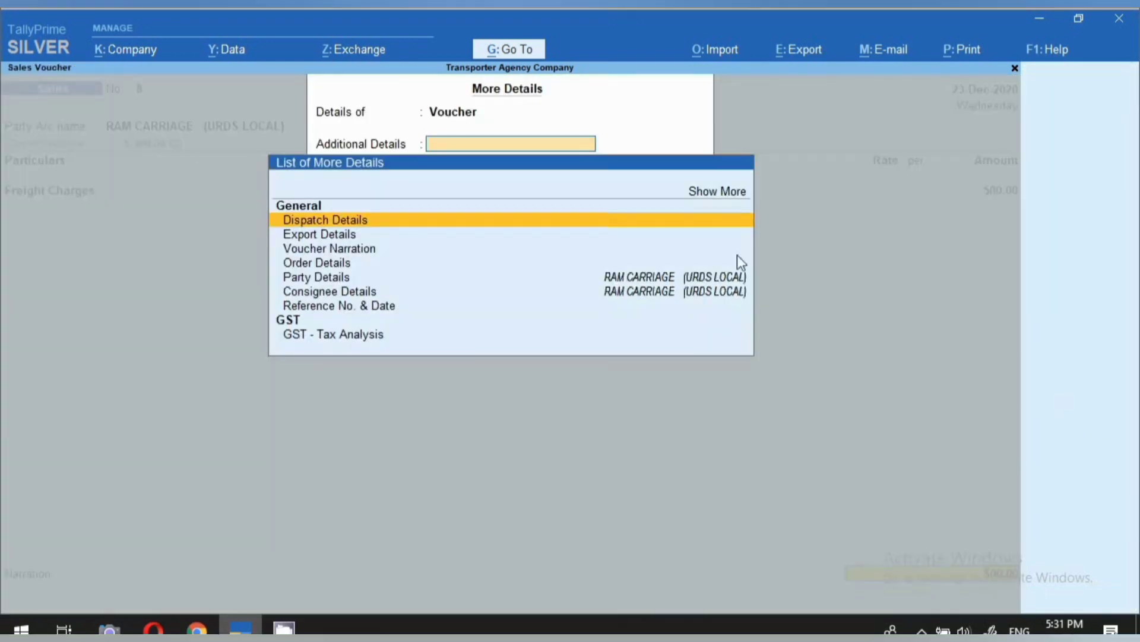
{"action": "left_click", "coordinate": [332, 336]}
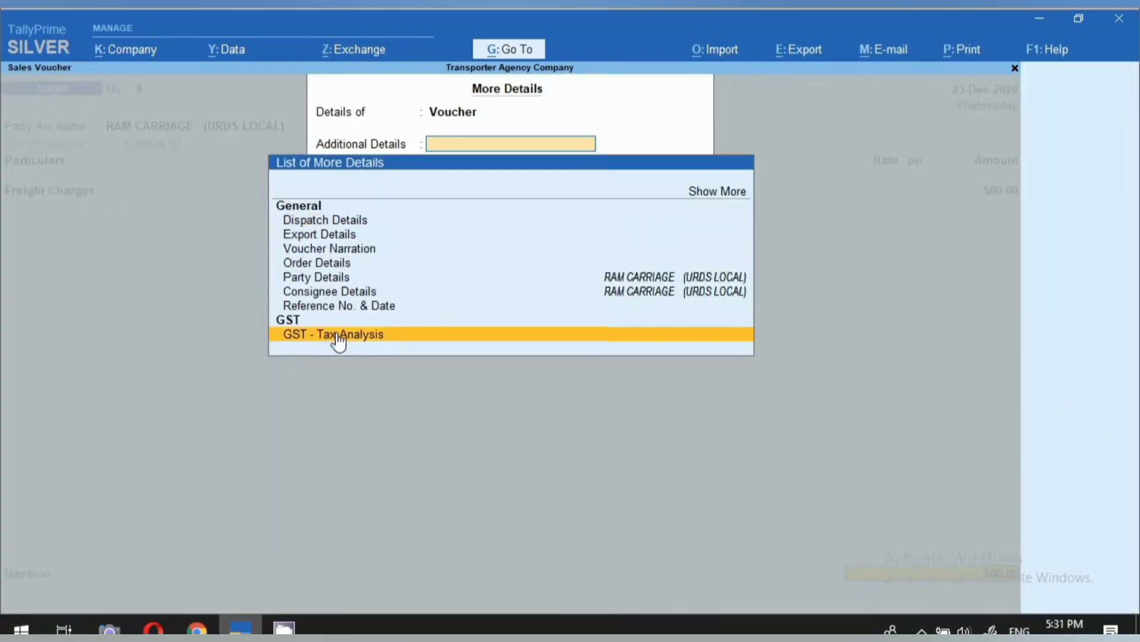
{"action": "left_click", "coordinate": [336, 334]}
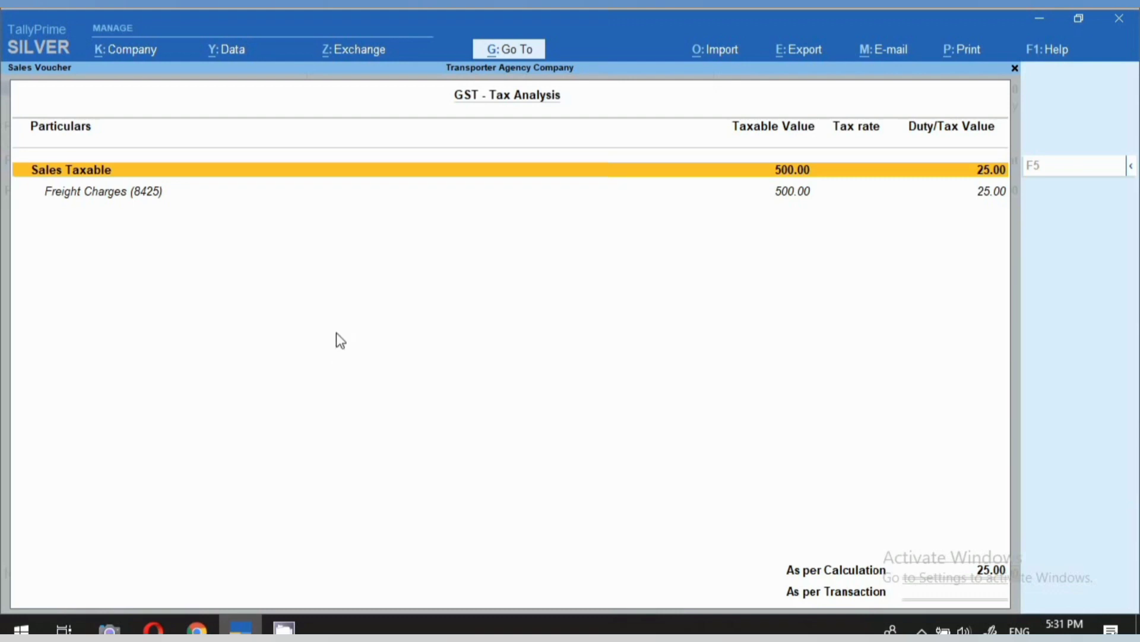
{"action": "left_click", "coordinate": [1132, 170]}
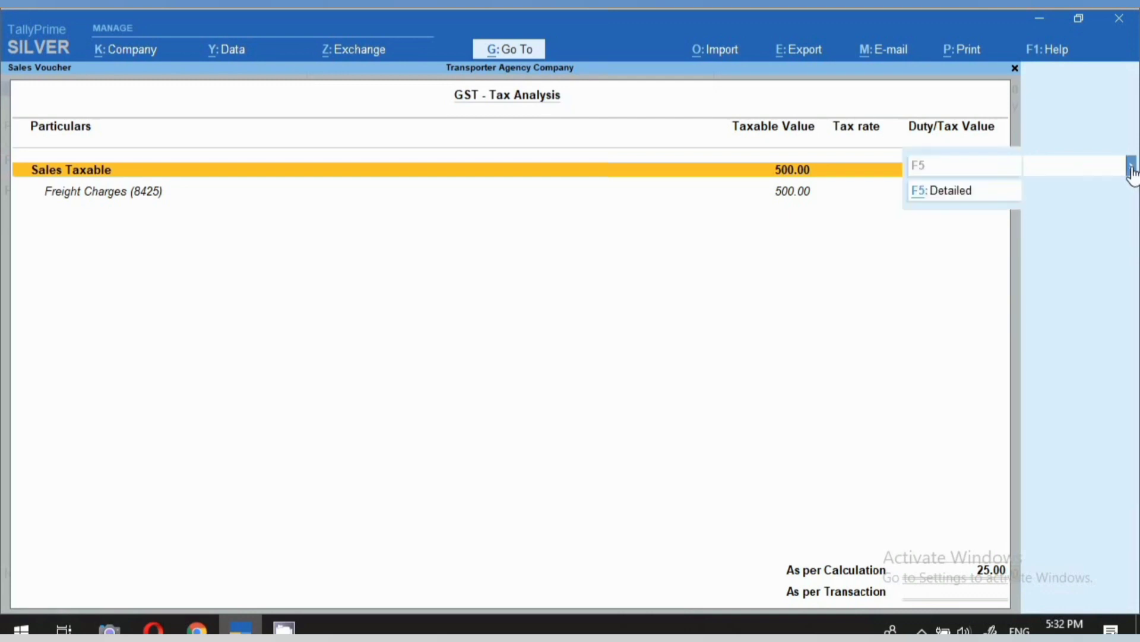
{"action": "left_click", "coordinate": [975, 194]}
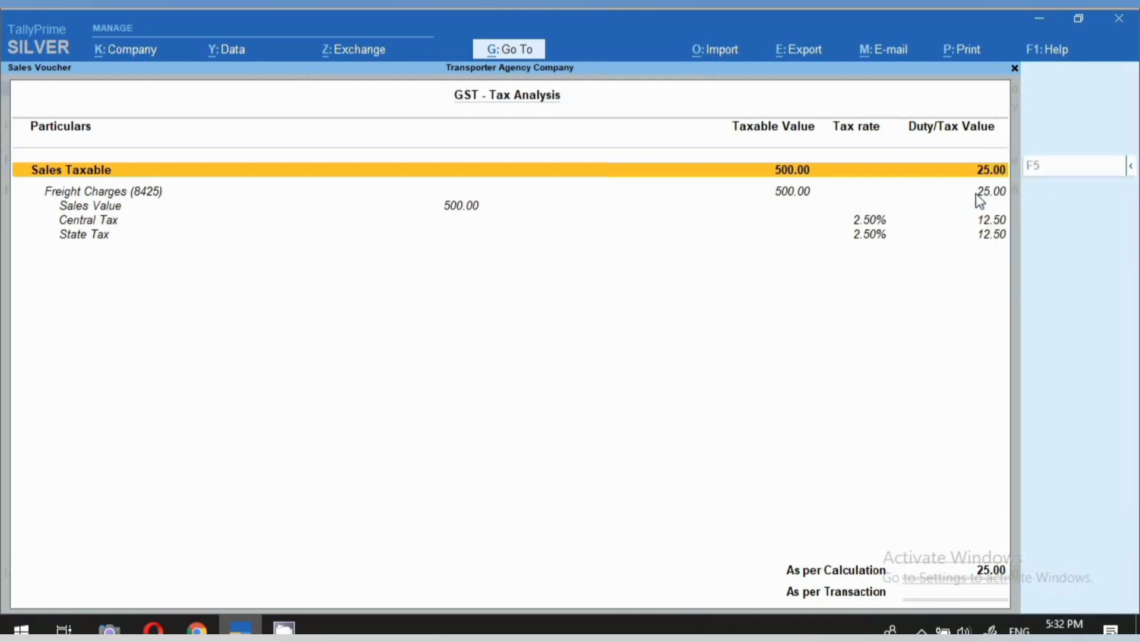
{"action": "left_click", "coordinate": [871, 222]}
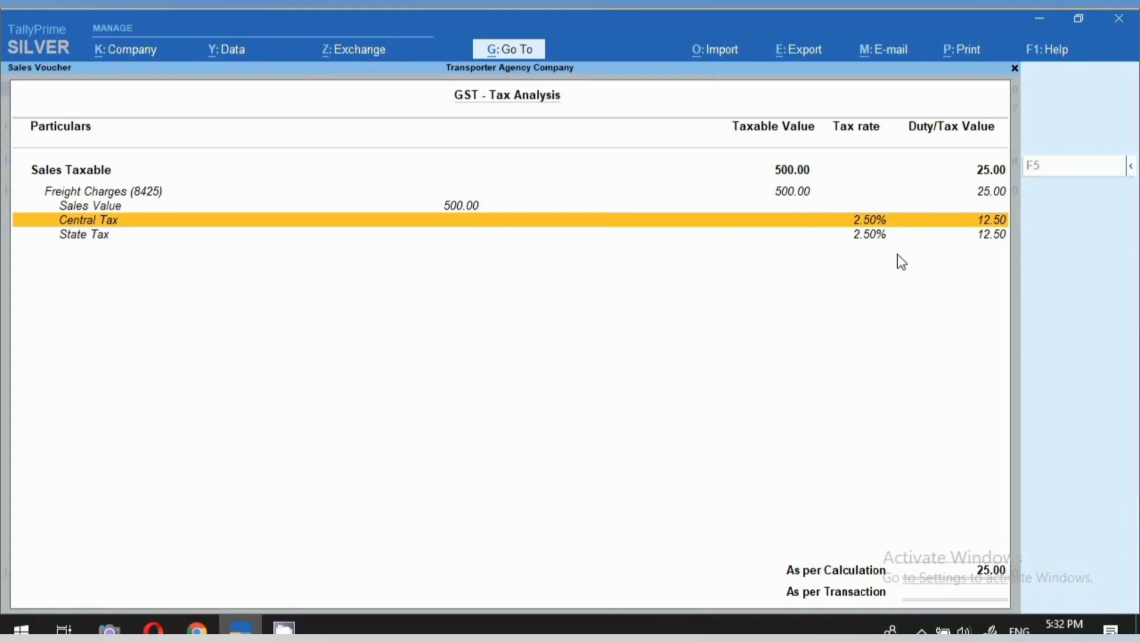
{"action": "key", "text": "Escape"}
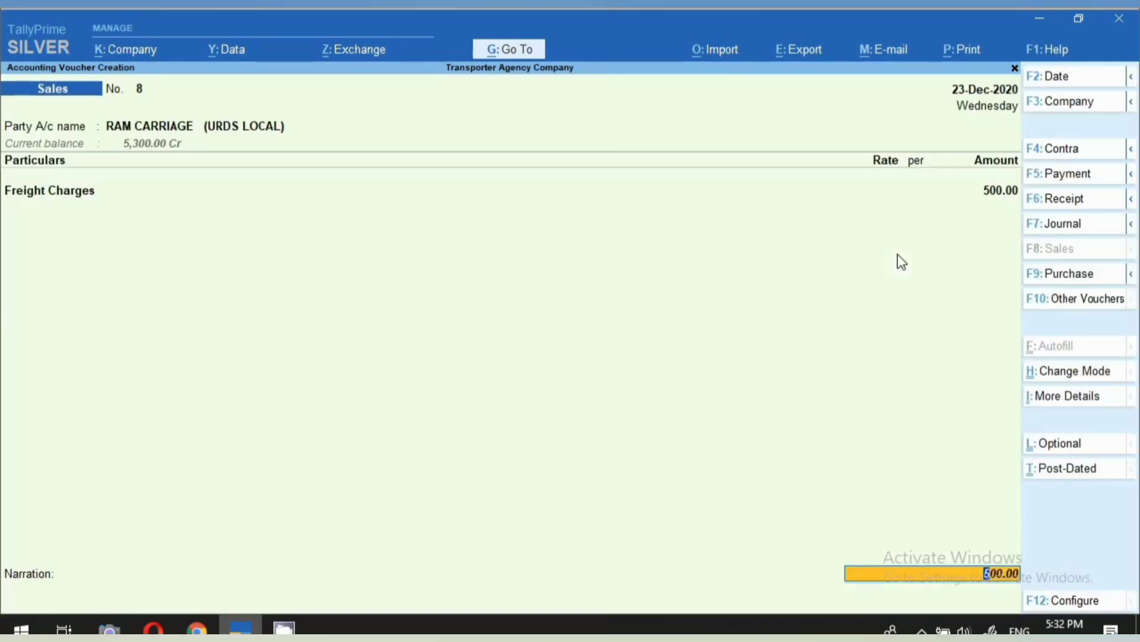
Step: Enable modifying the GST tax rate details in the sales voucher configuration and save the setting
{"action": "left_click", "coordinate": [37, 190]}
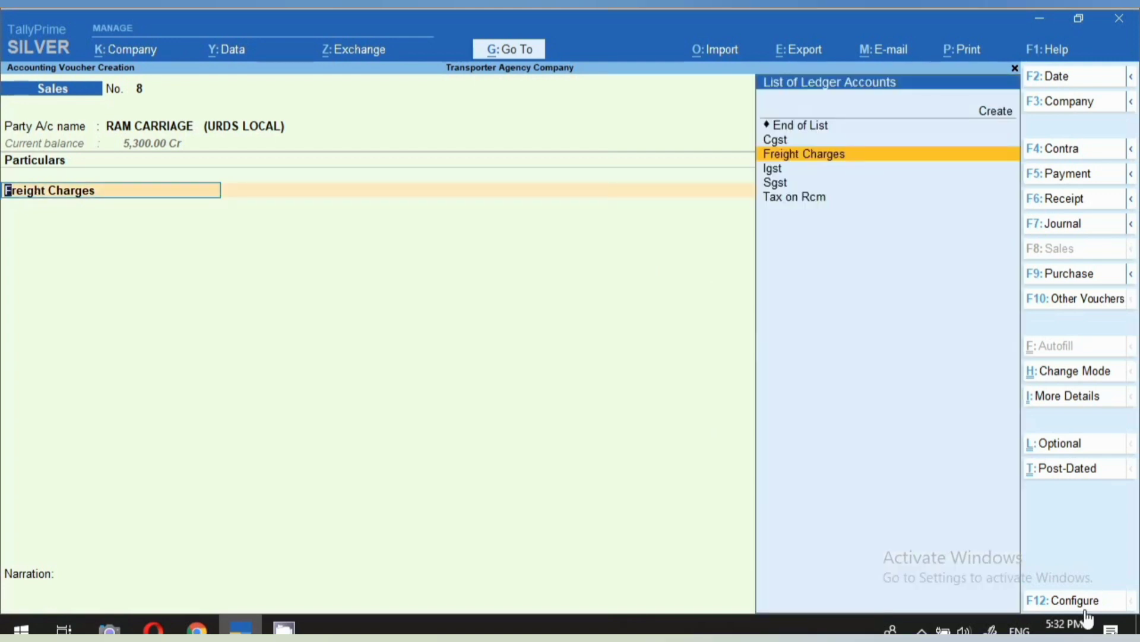
{"action": "left_click", "coordinate": [1076, 602]}
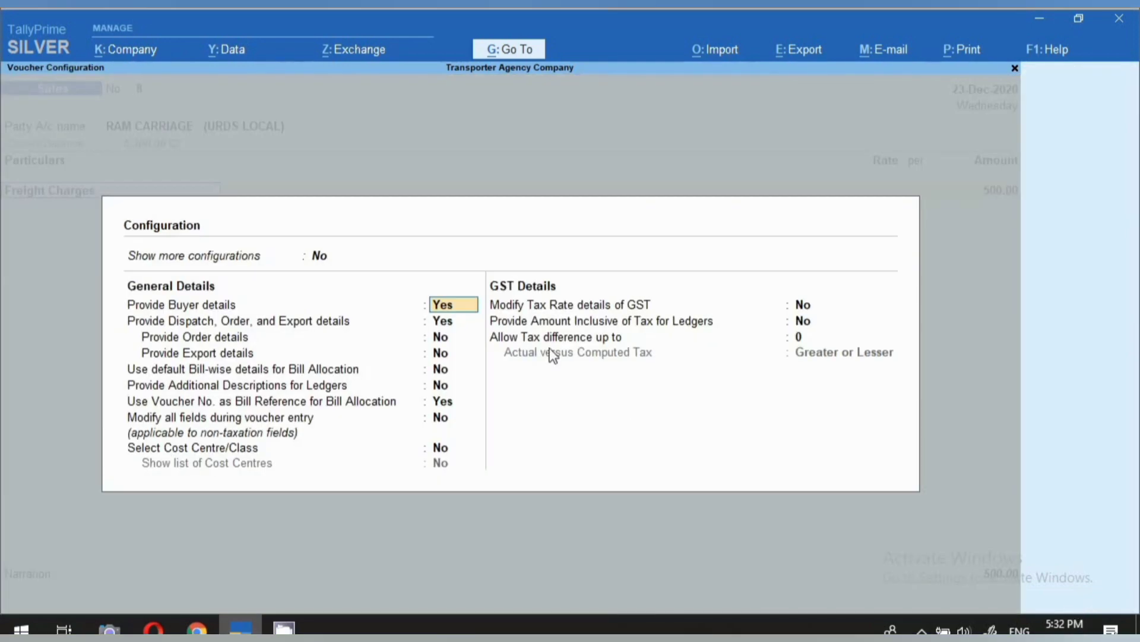
{"action": "left_click", "coordinate": [529, 314]}
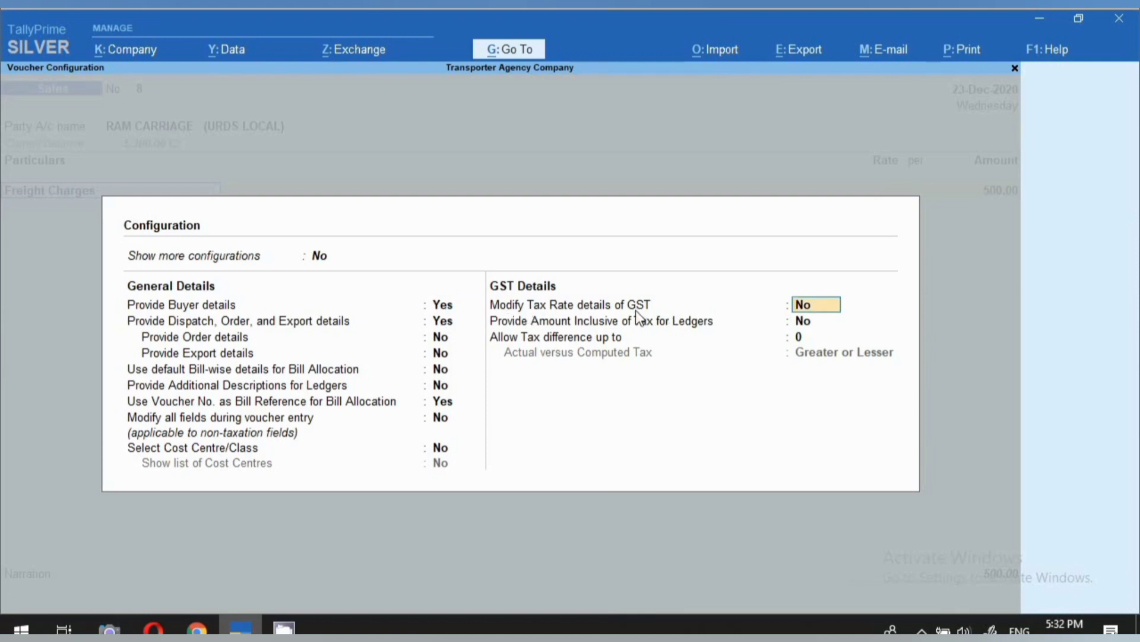
{"action": "type", "text": "Y"}
{"action": "key", "text": "ctrl+a"}
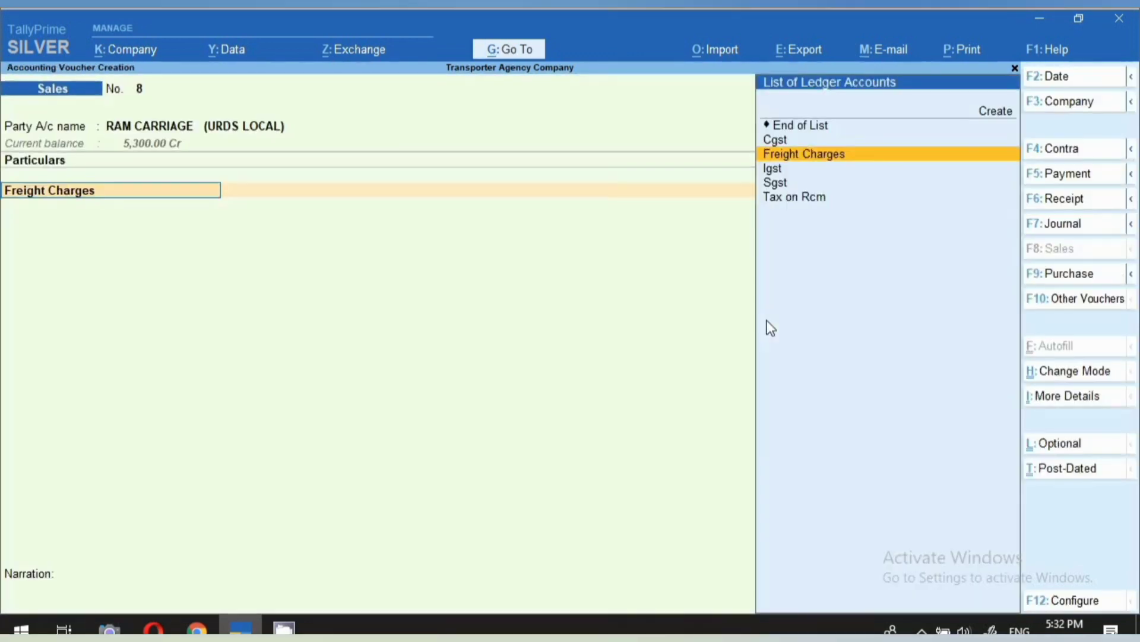
Step: Go through the Freight Charges line again, keeping its amount and cost centre, and set its tax classification to Sales Exempt
{"action": "key", "text": "Return"}
{"action": "key", "text": "Return"}
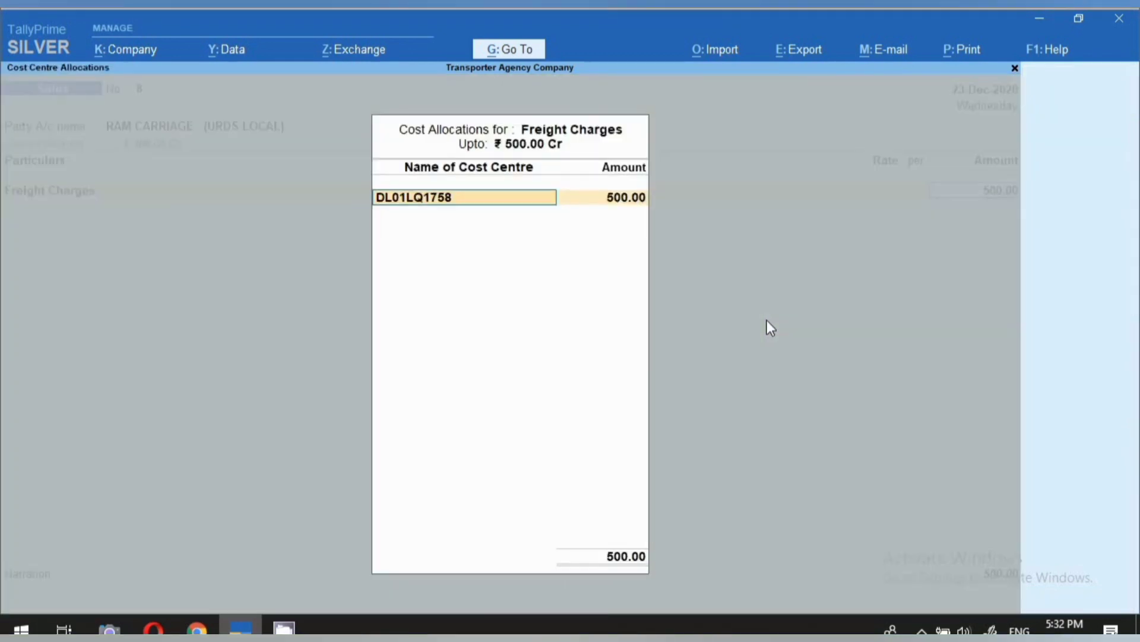
{"action": "key", "text": "Return"}
{"action": "key", "text": "Return"}
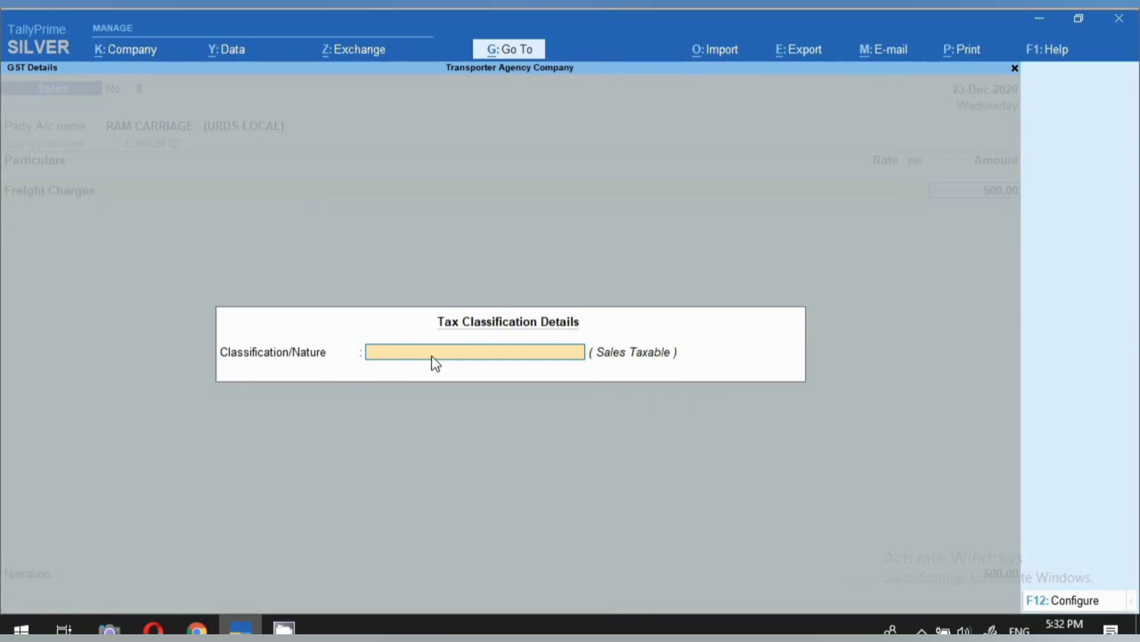
{"action": "type", "text": "SA"}
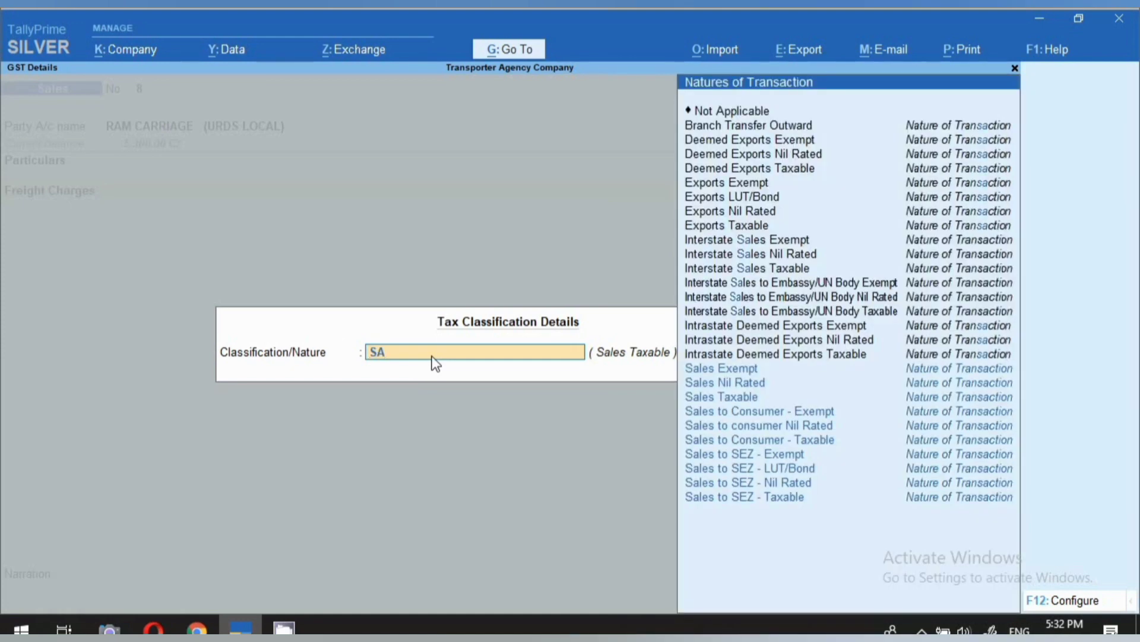
{"action": "key", "text": "Return"}
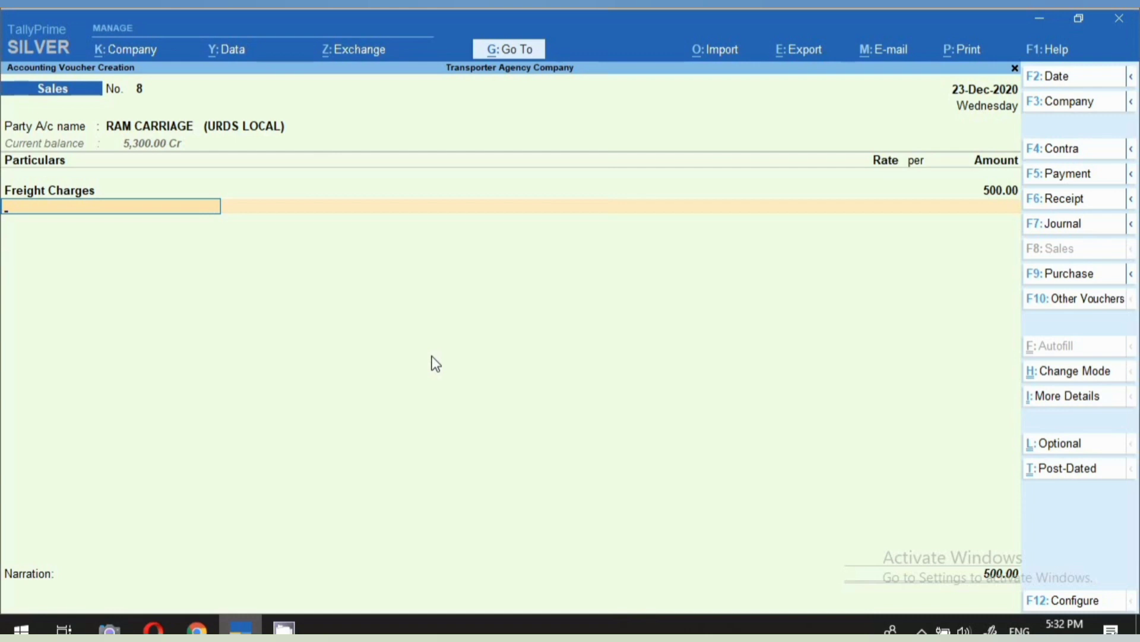
Step: Check the detailed GST tax analysis of the exempt Freight Charges line and return to the voucher
{"action": "left_click", "coordinate": [1086, 401]}
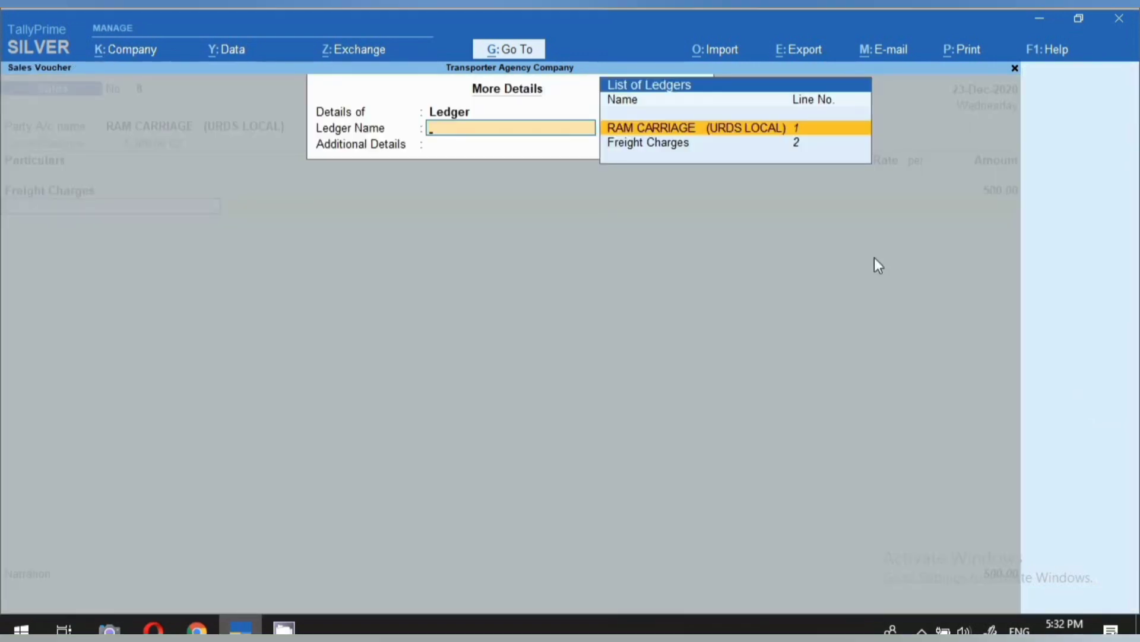
{"action": "key", "text": "Return"}
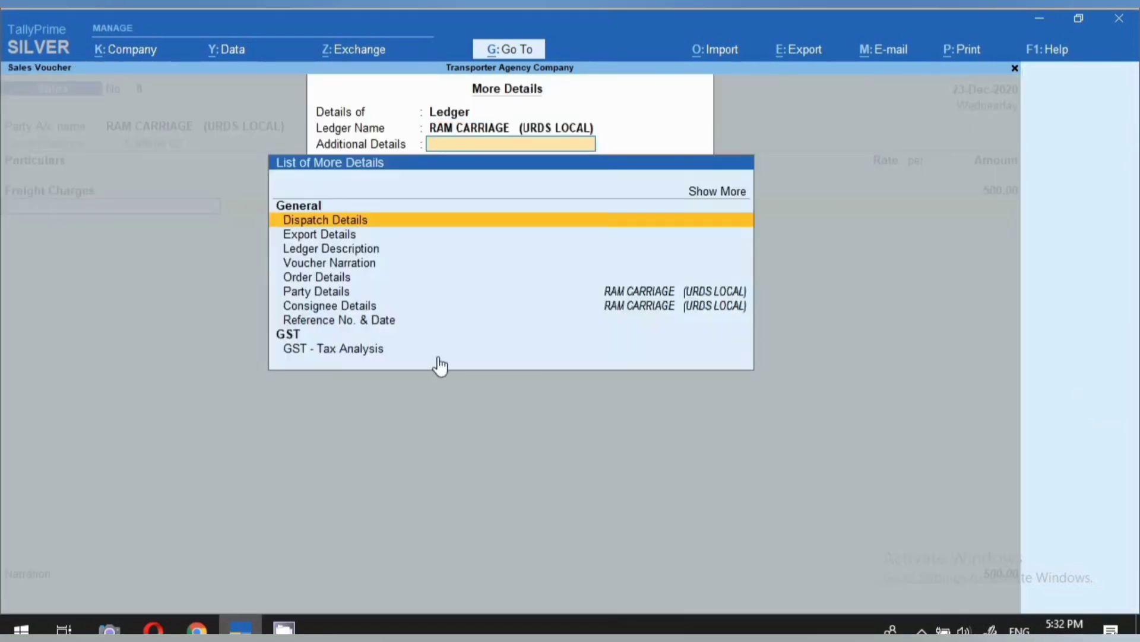
{"action": "left_click", "coordinate": [333, 350]}
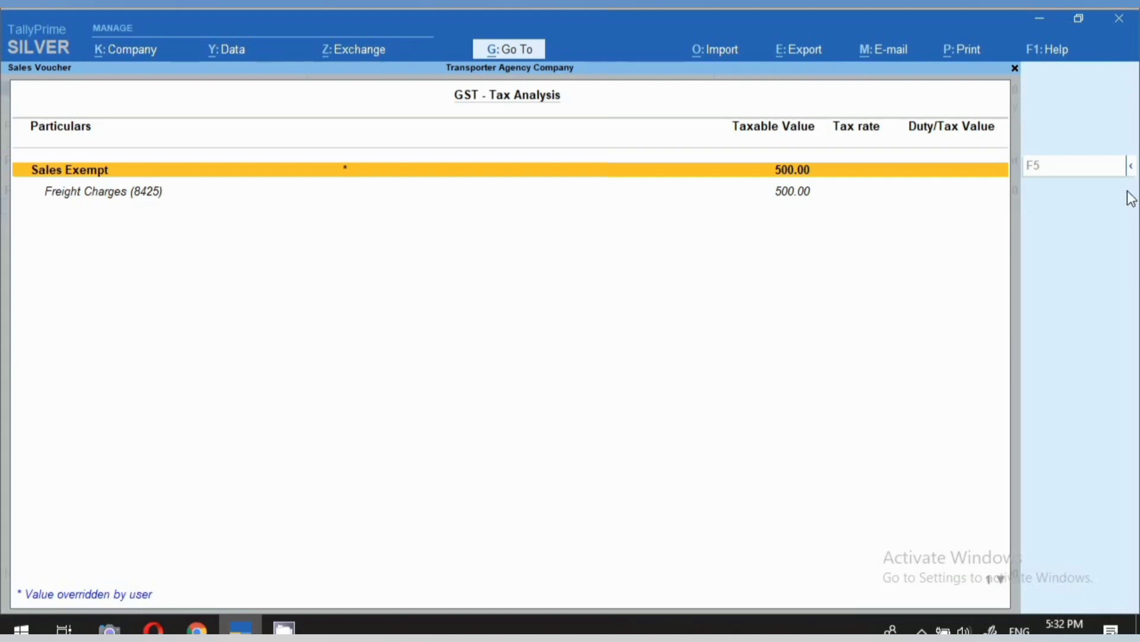
{"action": "left_click", "coordinate": [1131, 169]}
{"action": "left_click", "coordinate": [963, 203]}
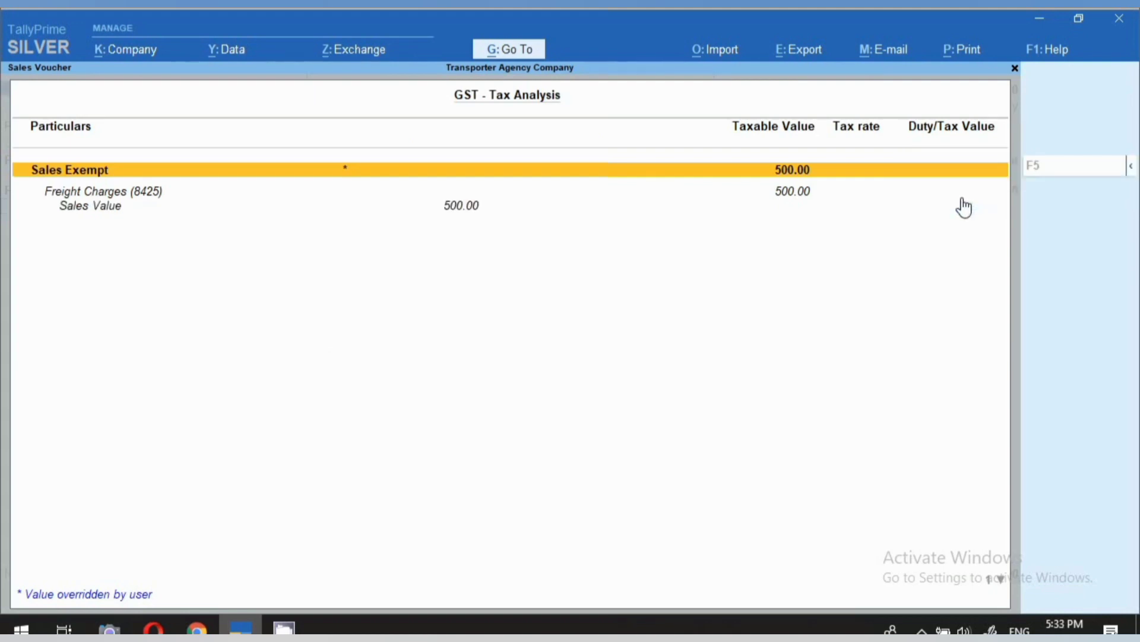
{"action": "left_click", "coordinate": [451, 208]}
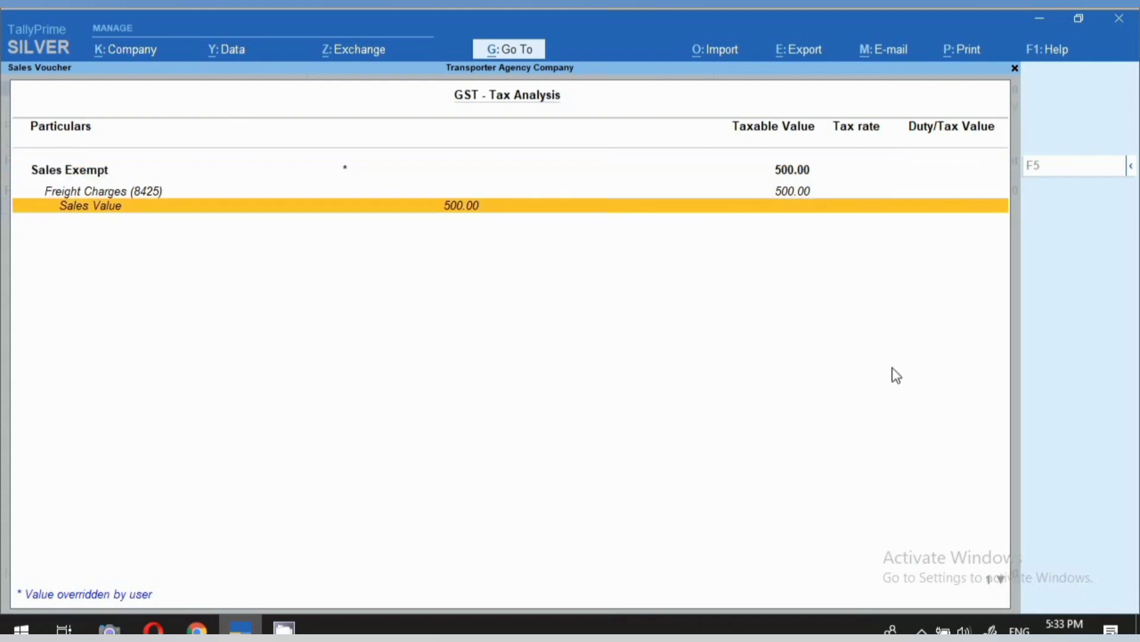
{"action": "key", "text": "Escape"}
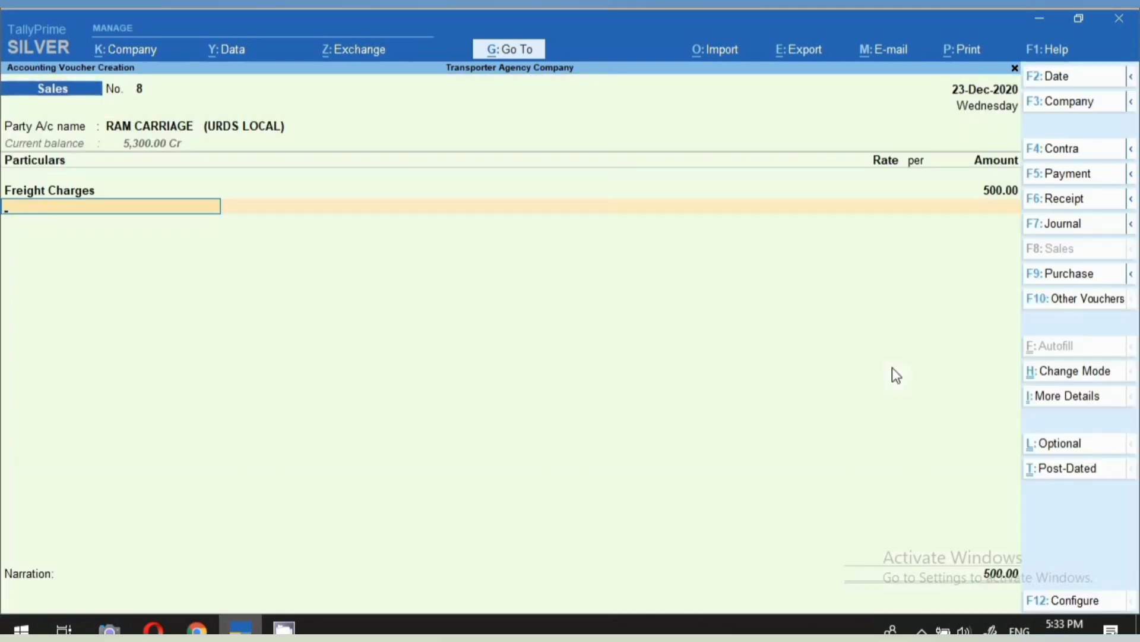
Step: Save the exempt sales voucher and set the next voucher's date to 21-Dec-2020
{"action": "key", "text": "ctrl+a"}
{"action": "key", "text": "y"}
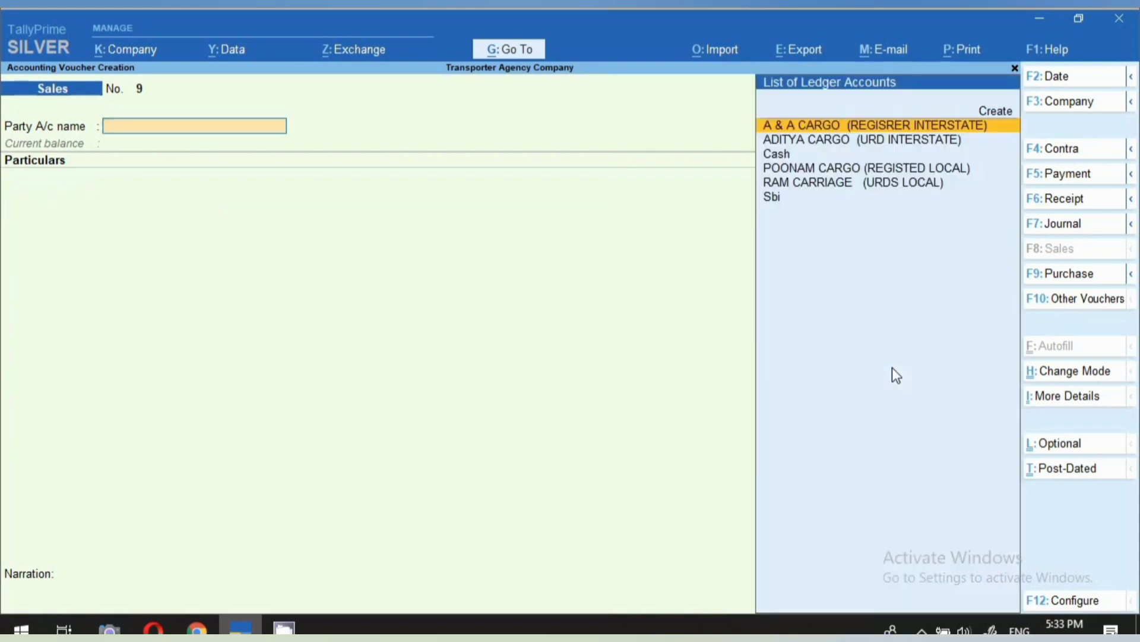
{"action": "key", "text": "F2"}
{"action": "type", "text": "21"}
{"action": "key", "text": "Return"}
Step: Choose RAM CARRIAGE (URDS LOCAL) as the party, skip the dispatch details, and keep Delhi as the place of supply
{"action": "key", "text": "Down"}
{"action": "key", "text": "Down"}
{"action": "key", "text": "Down"}
{"action": "key", "text": "Down"}
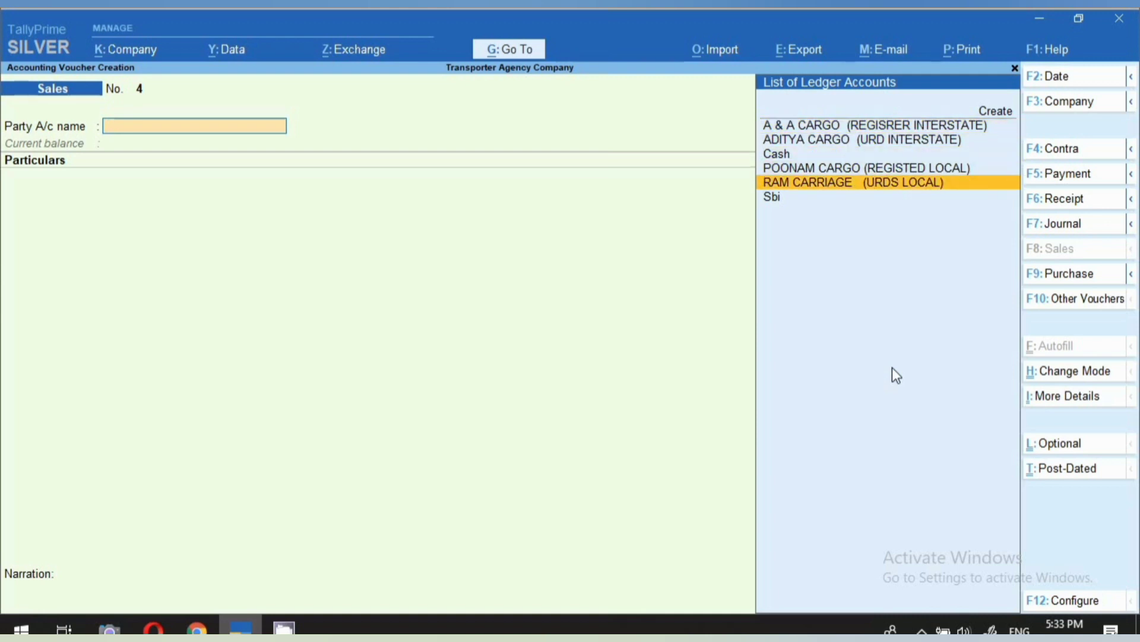
{"action": "key", "text": "Return"}
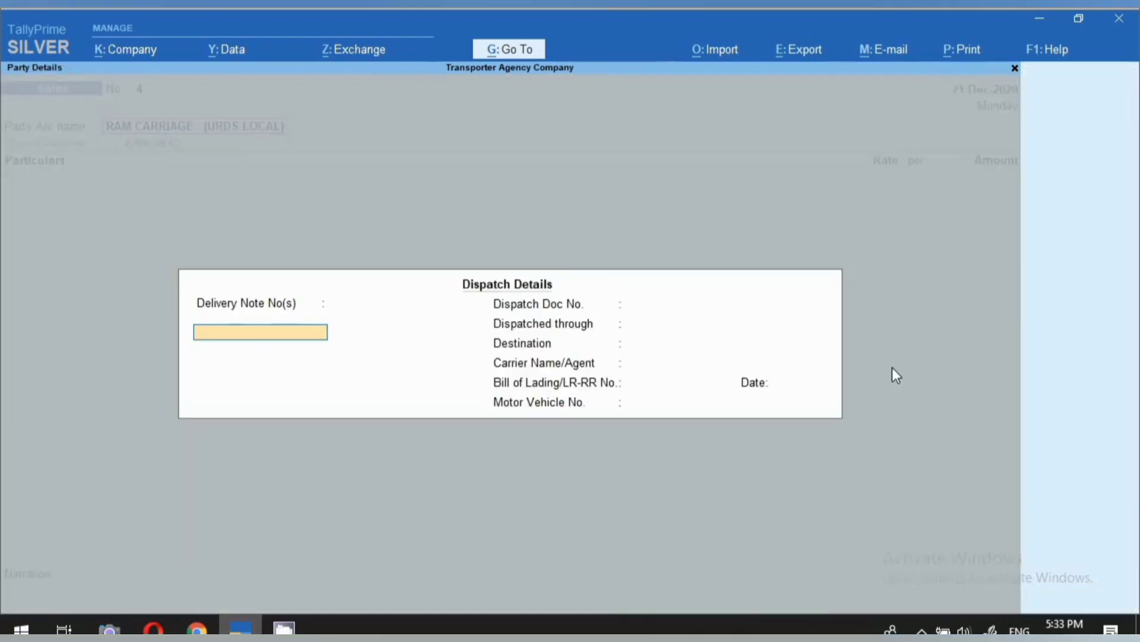
{"action": "key", "text": "ctrl+a"}
{"action": "key", "text": "Return"}
{"action": "key", "text": "Return"}
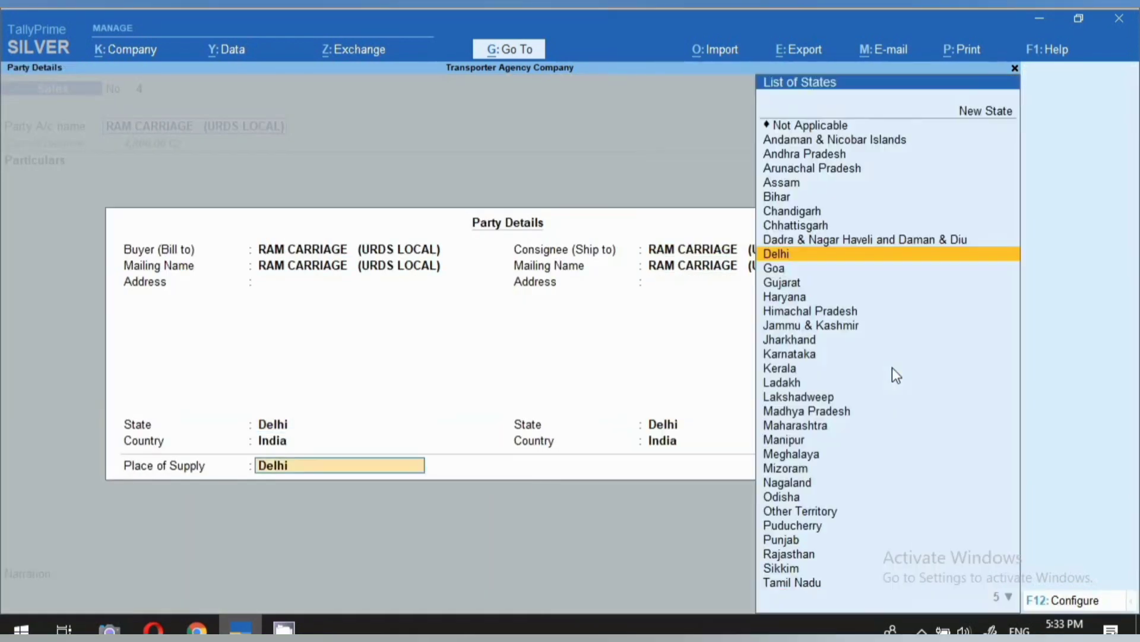
{"action": "key", "text": "Return"}
Step: Add a Freight Charges line of 1,400 to the sales voucher and set its tax classification to Sales Exempt
{"action": "type", "text": "fre"}
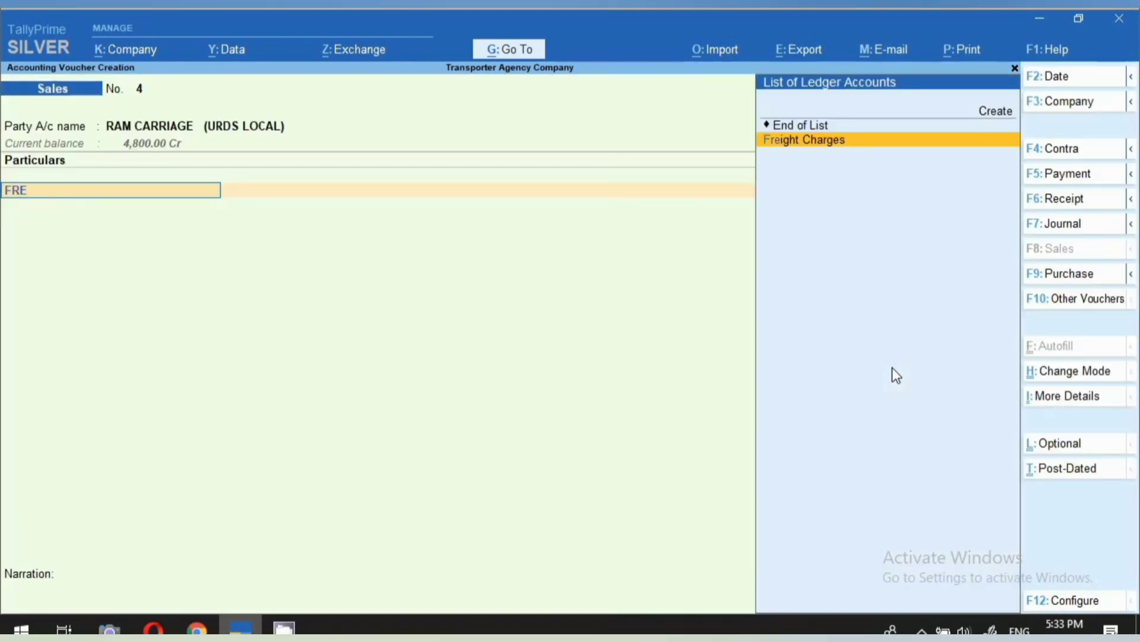
{"action": "key", "text": "Return"}
{"action": "type", "text": "1400"}
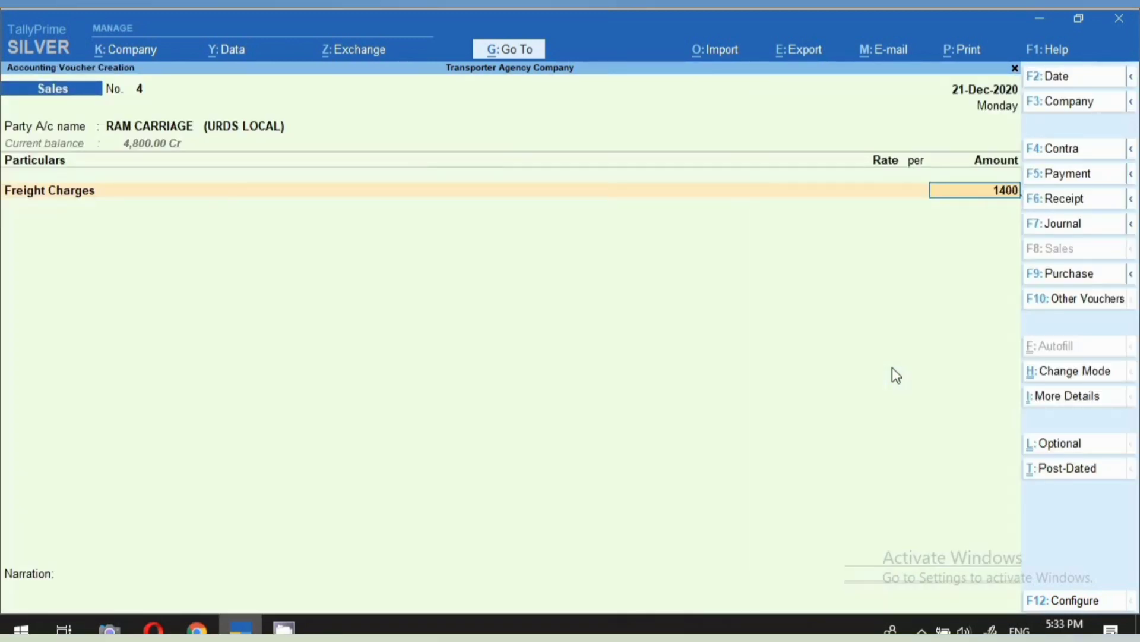
{"action": "key", "text": "Return"}
{"action": "key", "text": "Return"}
{"action": "key", "text": "Return"}
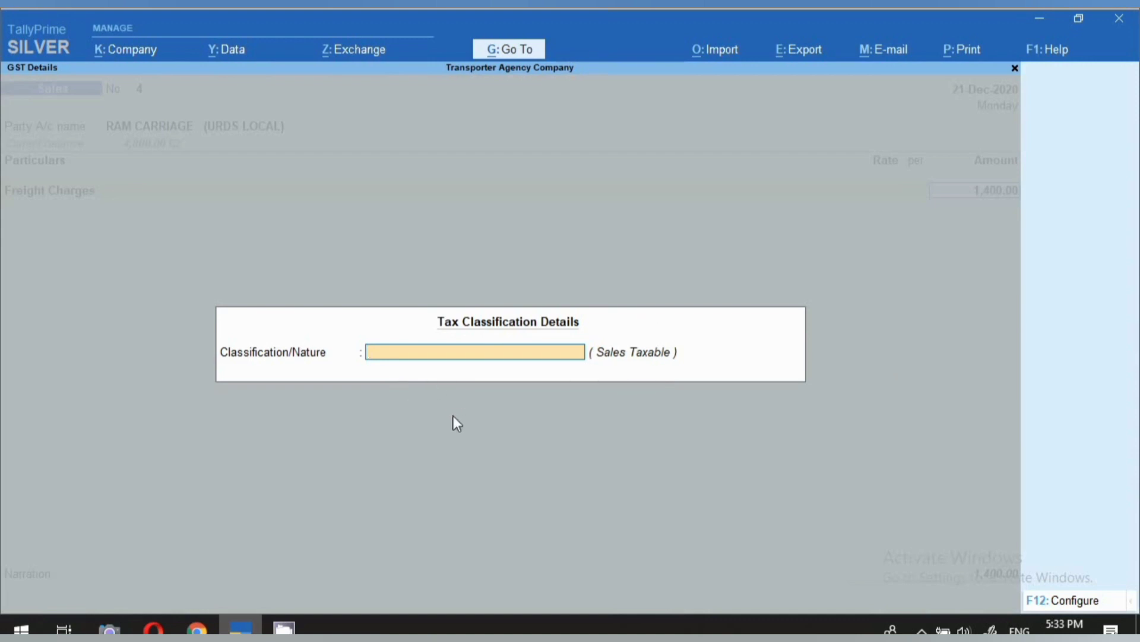
{"action": "type", "text": "SA"}
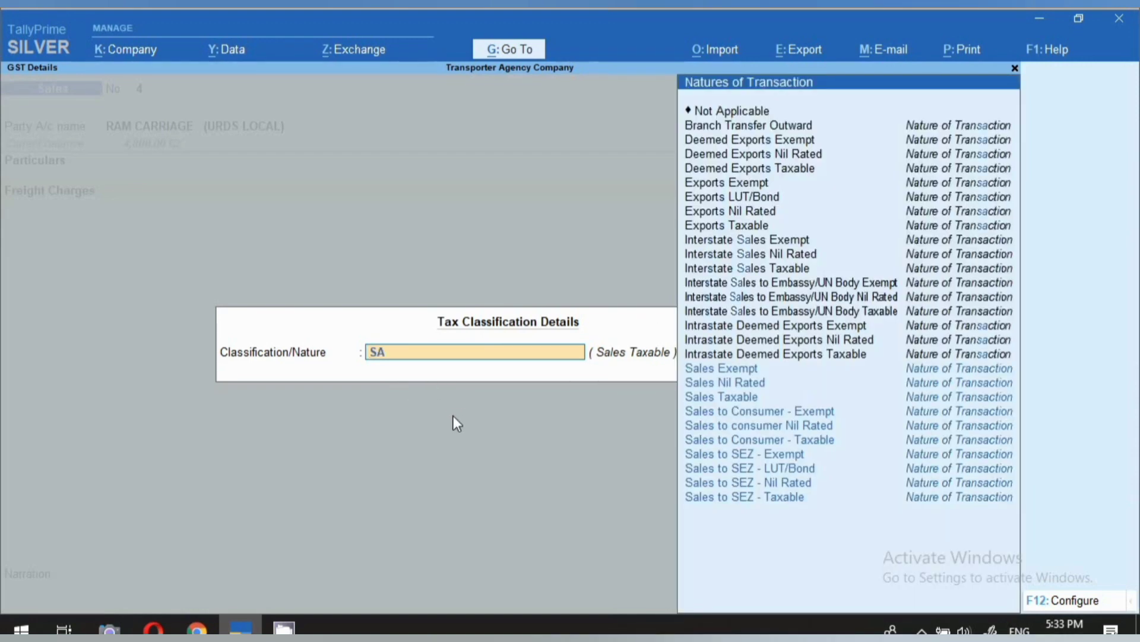
{"action": "key", "text": "Return"}
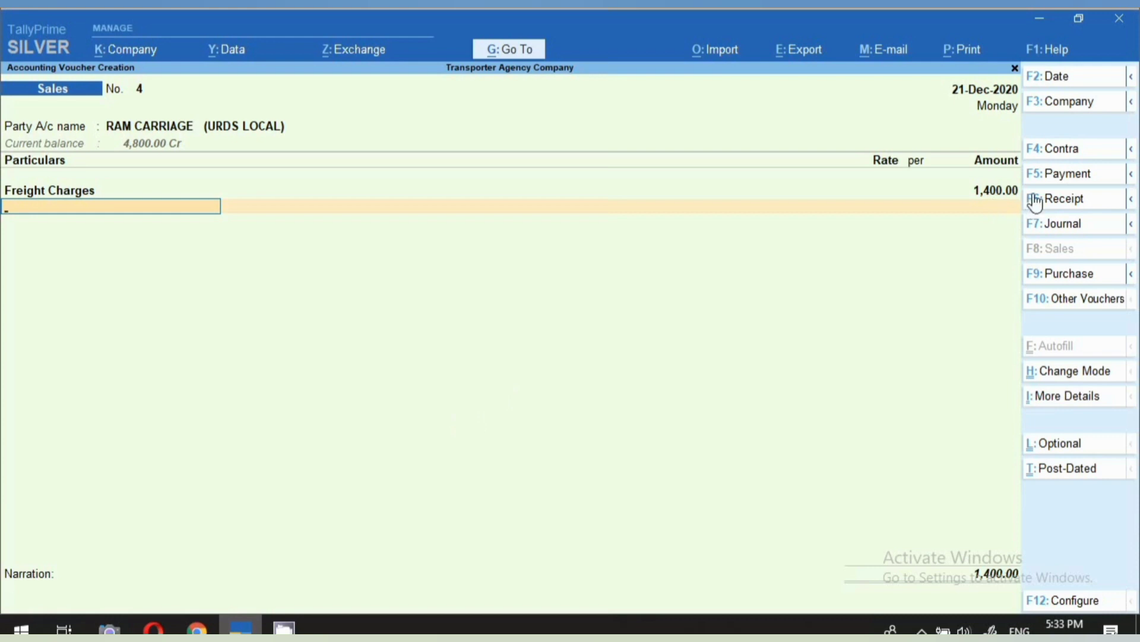
Step: Check the detailed GST tax analysis of the 1,400 Freight Charges line and return to the voucher
{"action": "left_click", "coordinate": [1048, 398]}
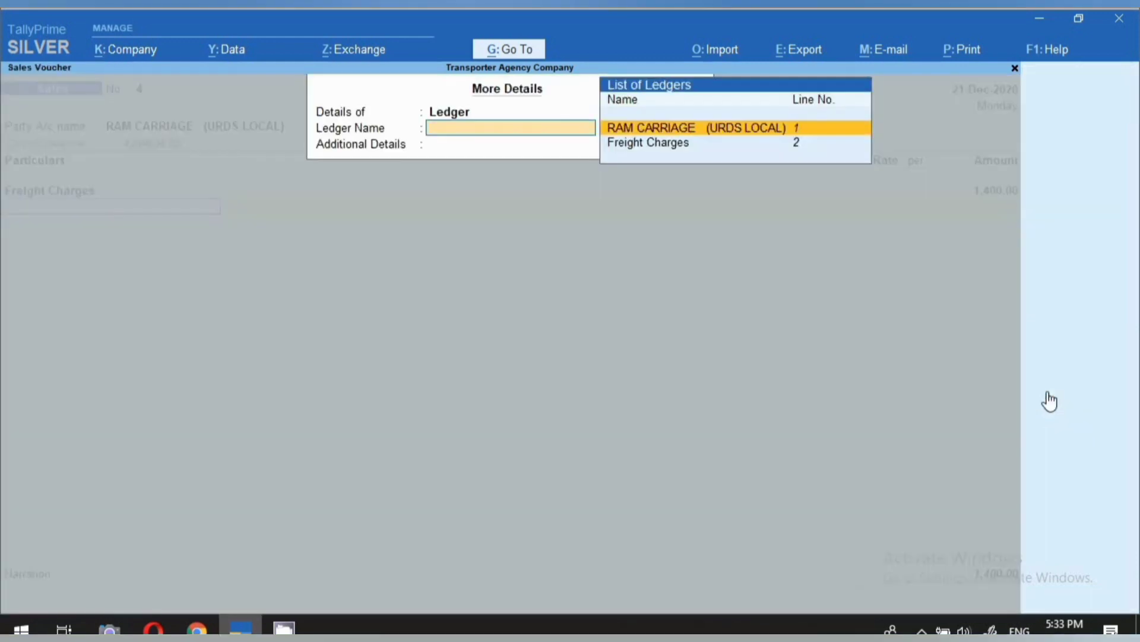
{"action": "key", "text": "Return"}
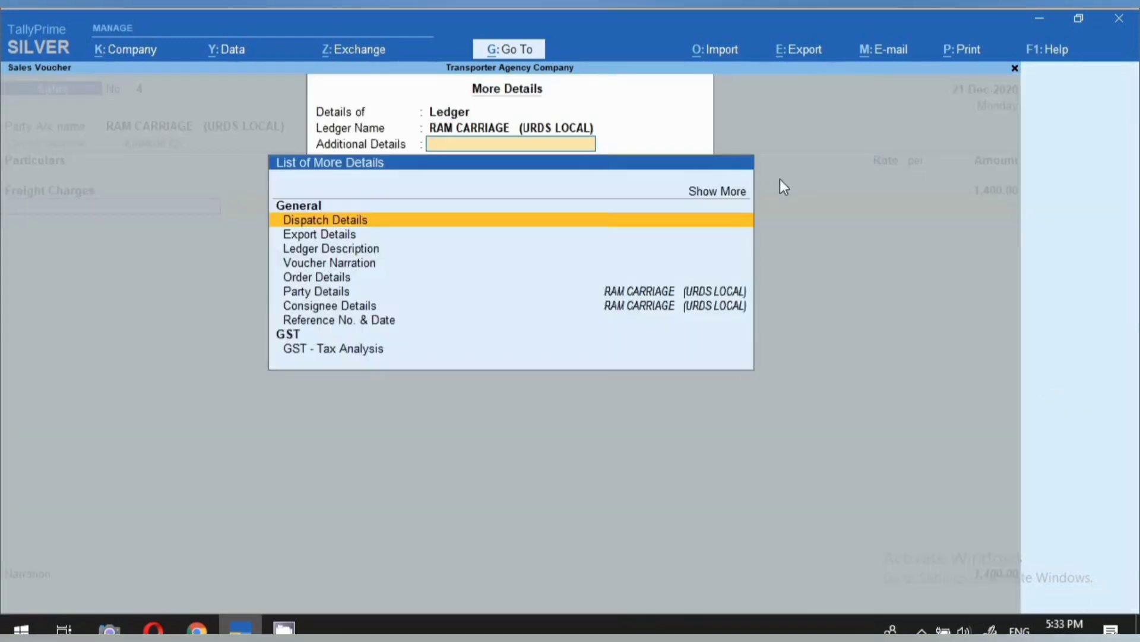
{"action": "left_click", "coordinate": [357, 350]}
{"action": "left_click", "coordinate": [1133, 170]}
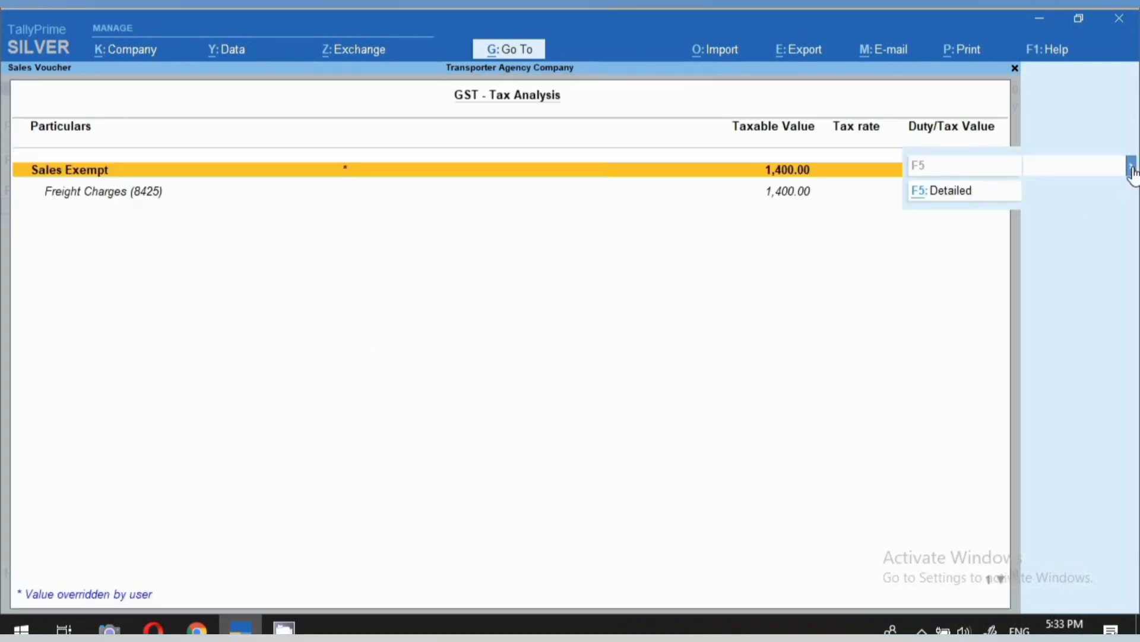
{"action": "left_click", "coordinate": [955, 190]}
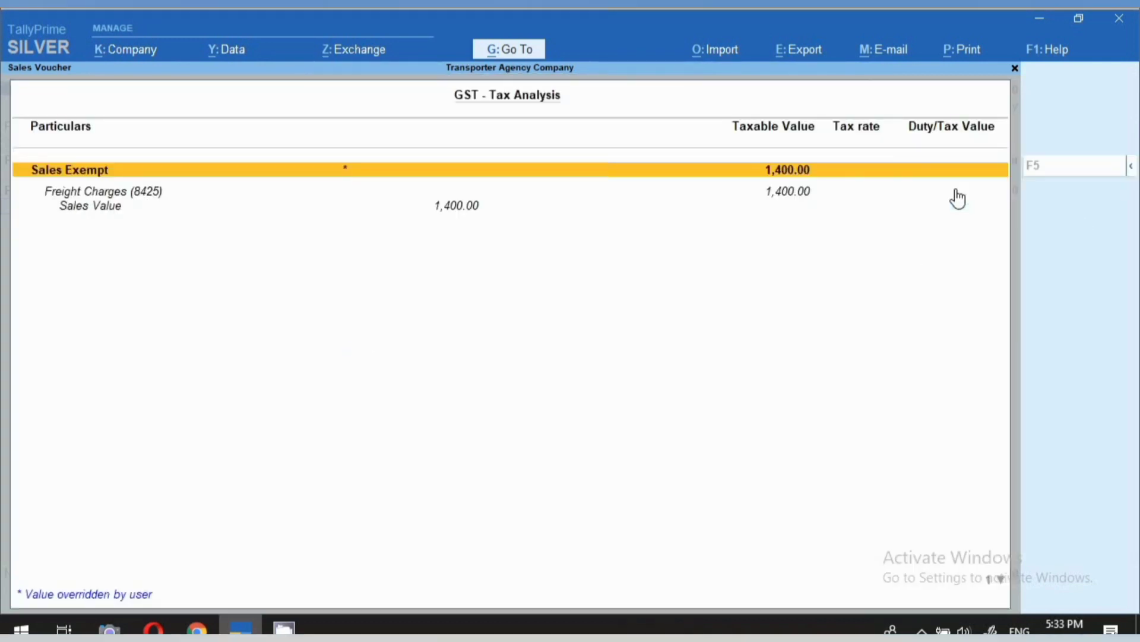
{"action": "left_click", "coordinate": [457, 207]}
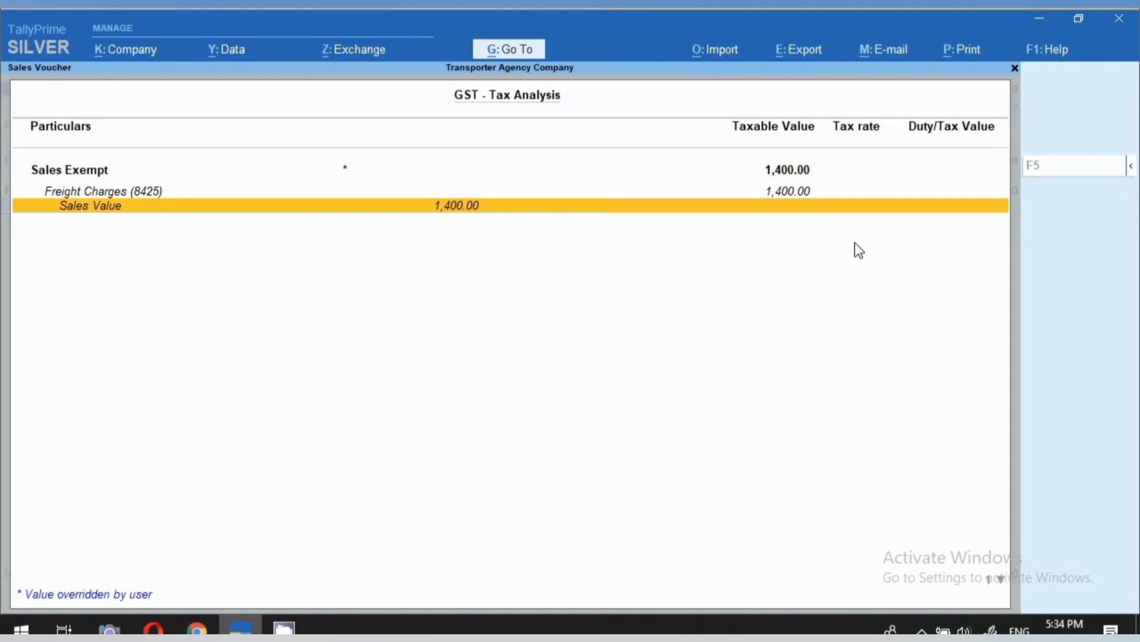
{"action": "key", "text": "Escape"}
Step: Save the sales voucher, accepting the modified tax details with conflicts, and set the next voucher's date to 22-Dec-2020
{"action": "key", "text": "ctrl+a"}
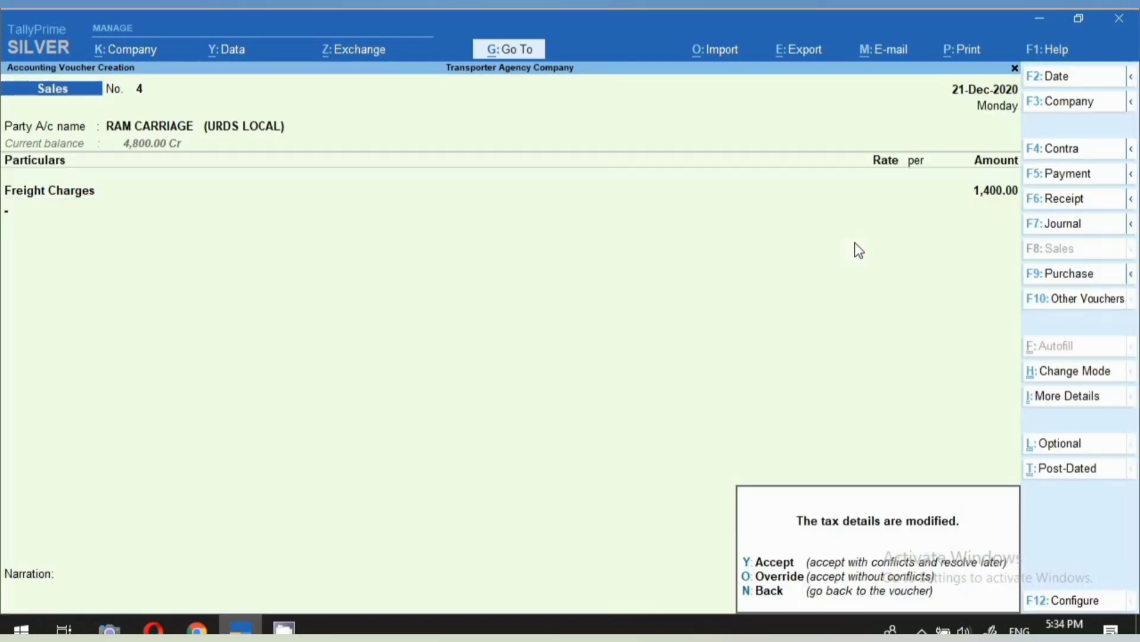
{"action": "key", "text": "y"}
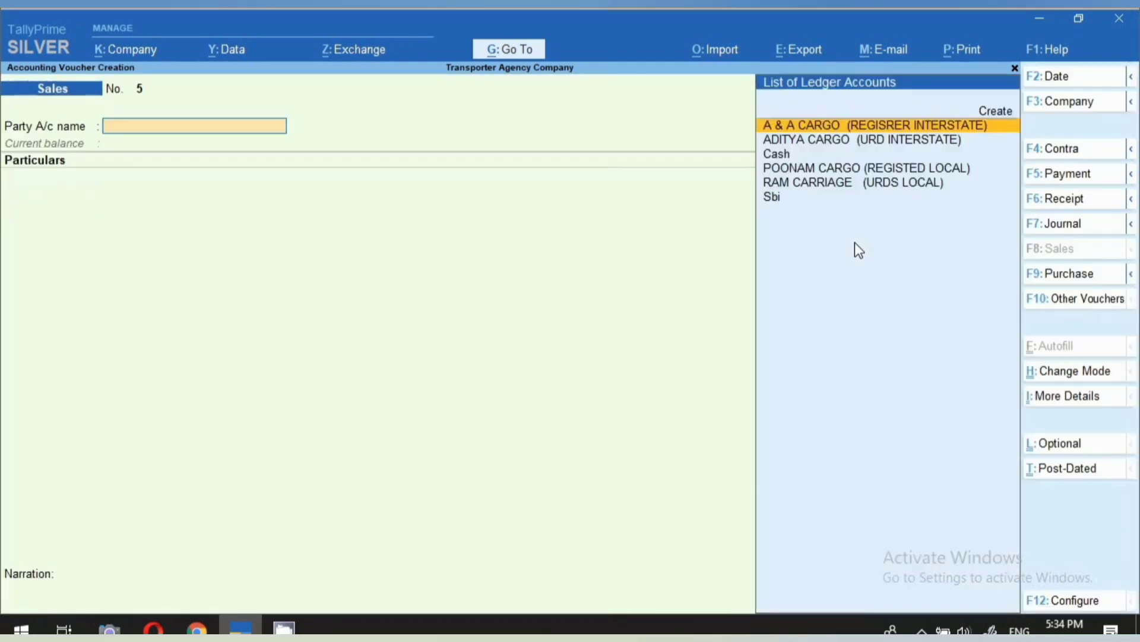
{"action": "key", "text": "F2"}
{"action": "key", "text": "Return"}
Step: Choose RAM CARRIAGE (URDS LOCAL) as the party, leave the dispatch details blank, and keep Delhi as the state and place of supply
{"action": "key", "text": "Down"}
{"action": "key", "text": "Down"}
{"action": "key", "text": "Down"}
{"action": "key", "text": "Down"}
{"action": "key", "text": "Return"}
{"action": "key", "text": "Return"}
{"action": "key", "text": "Return"}
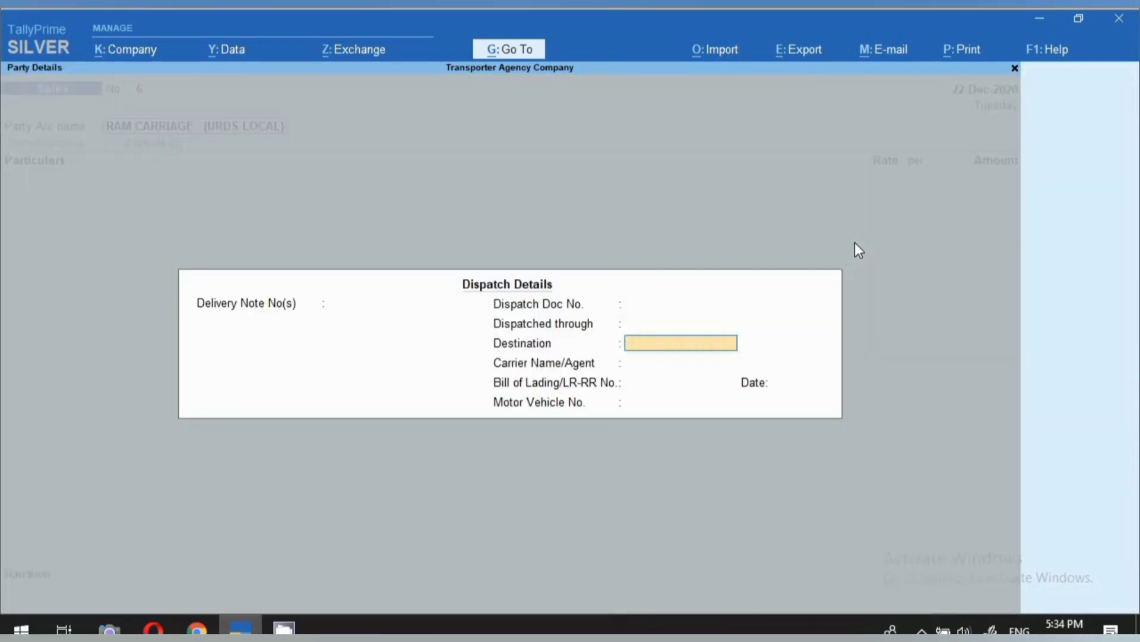
{"action": "key", "text": "Return"}
{"action": "key", "text": "Return"}
{"action": "key", "text": "Return"}
{"action": "key", "text": "Return"}
{"action": "key", "text": "Return"}
{"action": "key", "text": "Return"}
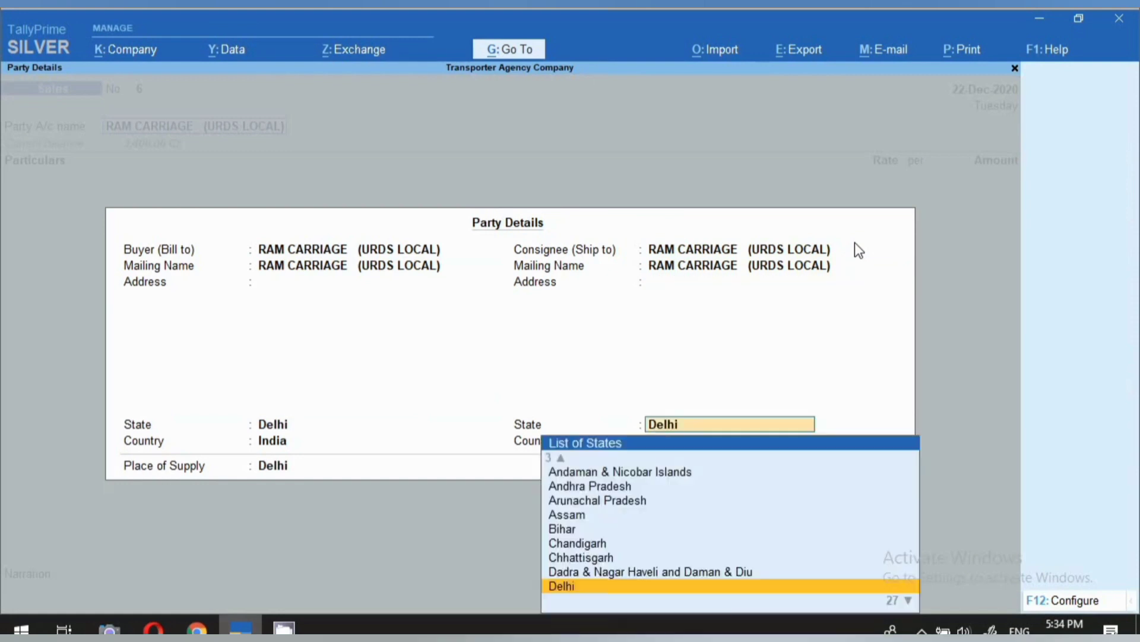
{"action": "key", "text": "Return"}
{"action": "key", "text": "Return"}
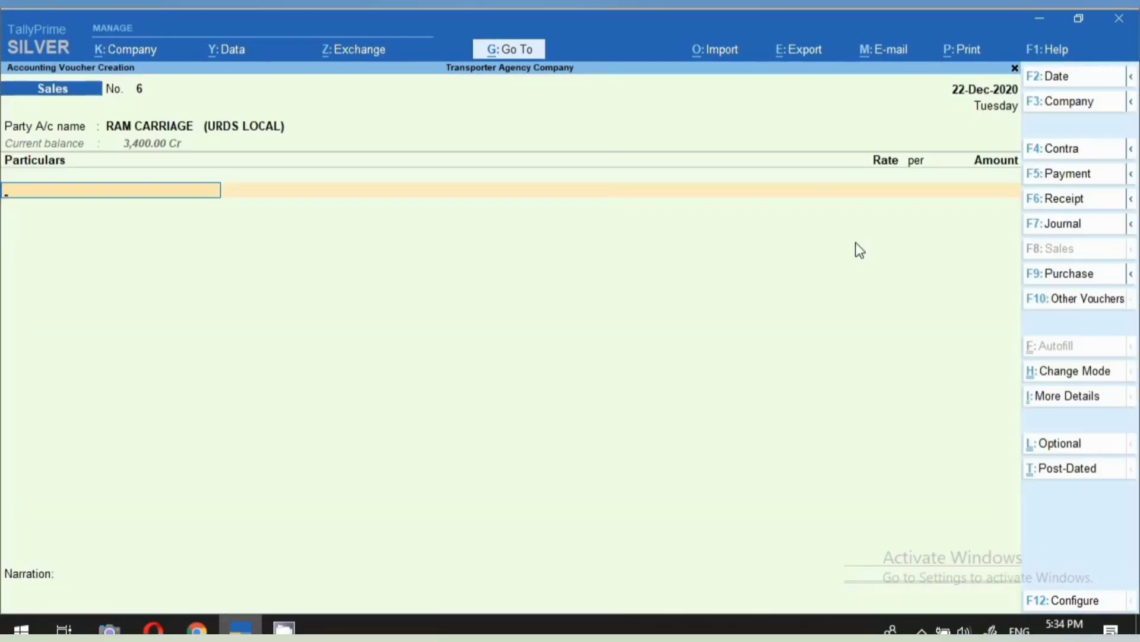
Step: Add a Freight Charges line of 750 to the voucher and classify it as Sales Exempt
{"action": "type", "text": "Fre"}
{"action": "key", "text": "Return"}
{"action": "type", "text": "750"}
{"action": "key", "text": "Return"}
{"action": "key", "text": "Return"}
{"action": "key", "text": "Return"}
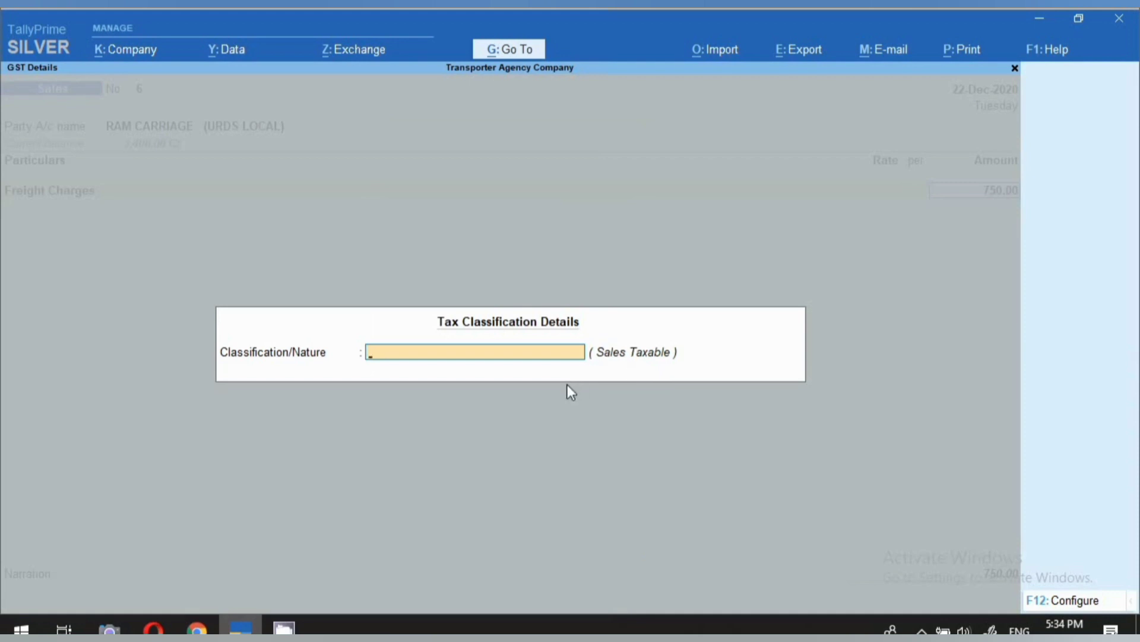
{"action": "type", "text": "SA"}
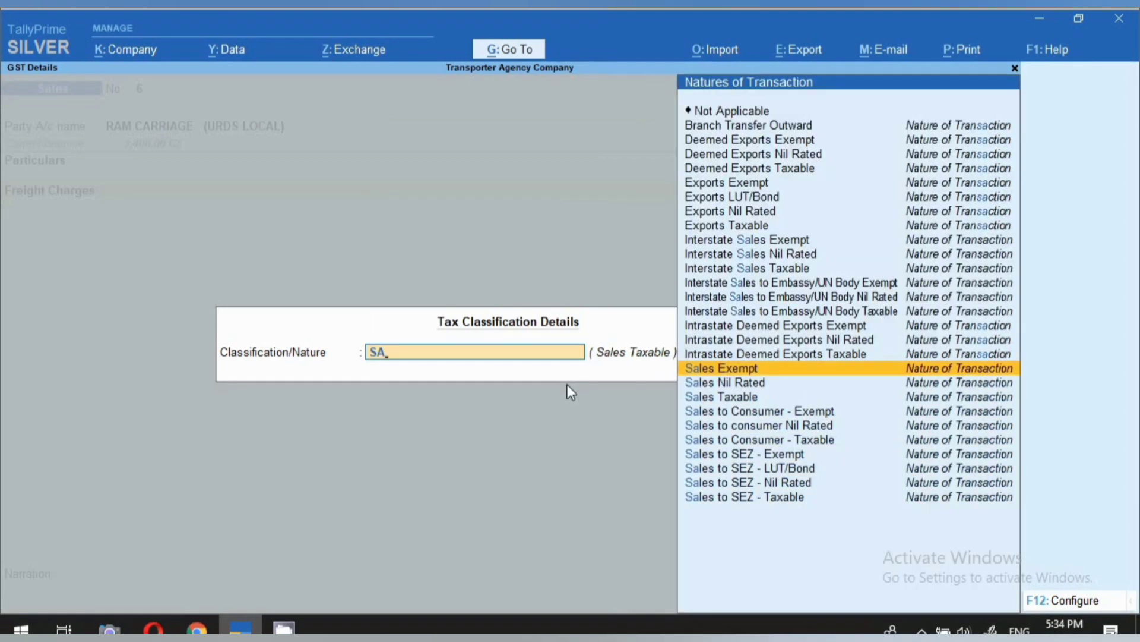
{"action": "key", "text": "Return"}
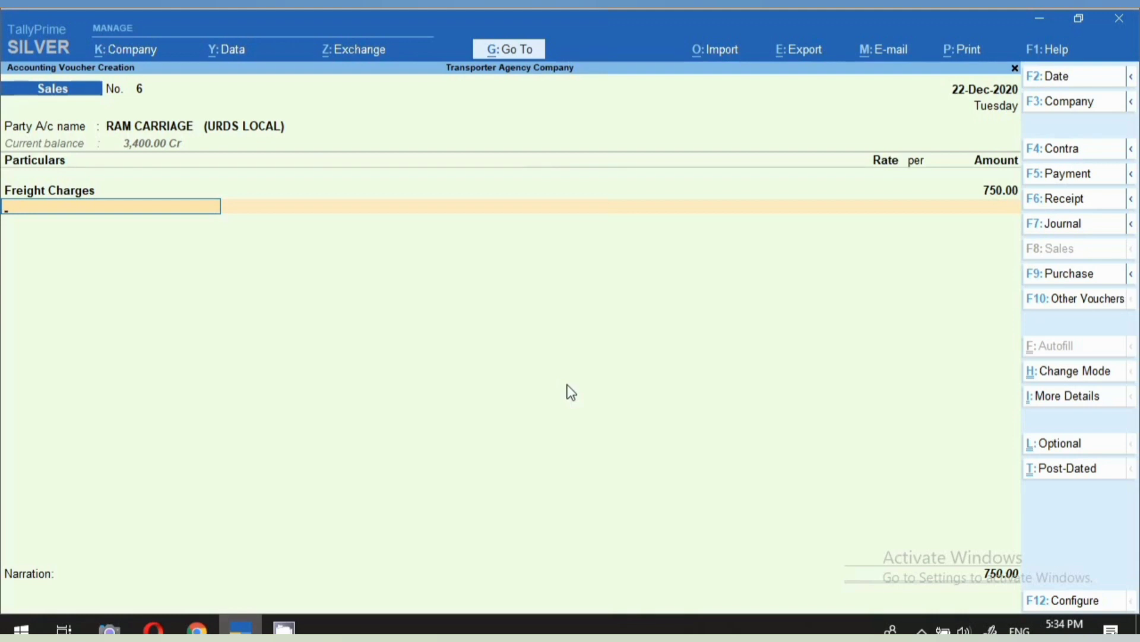
Step: Check the detailed GST tax analysis of the 750 Freight Charges line and save the sales voucher
{"action": "left_click", "coordinate": [1090, 404]}
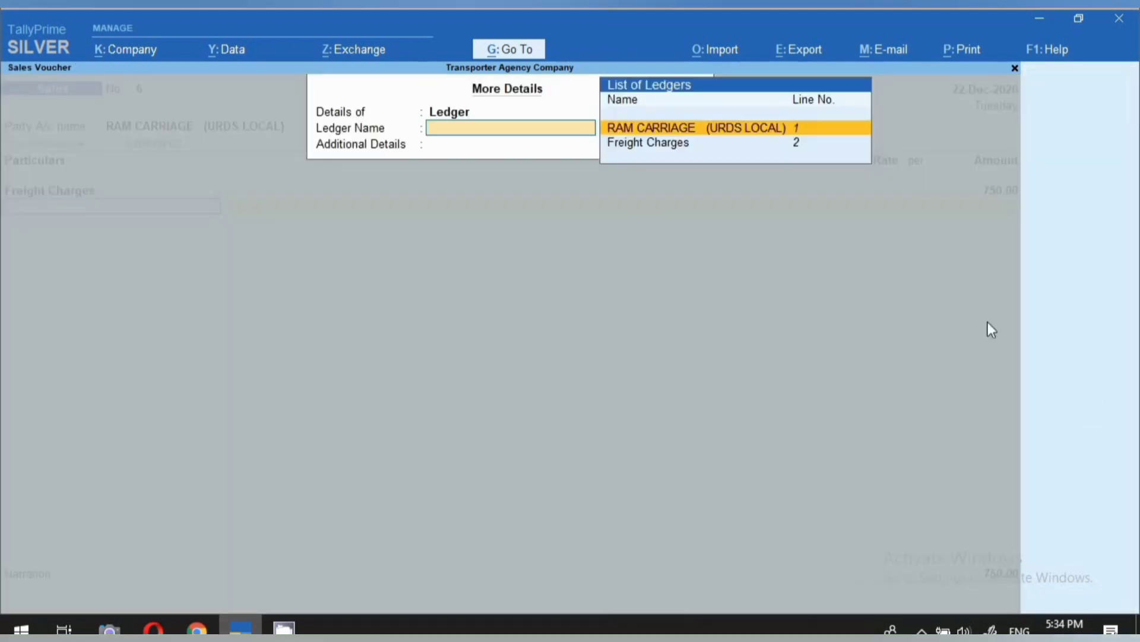
{"action": "key", "text": "Return"}
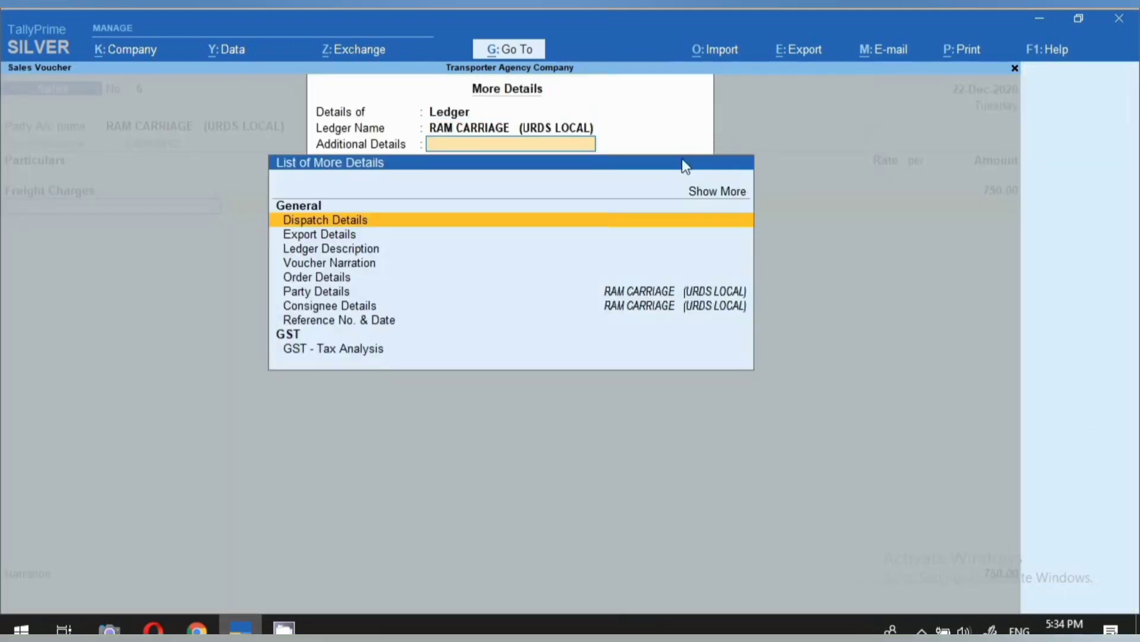
{"action": "left_click", "coordinate": [348, 354]}
{"action": "left_click", "coordinate": [1130, 170]}
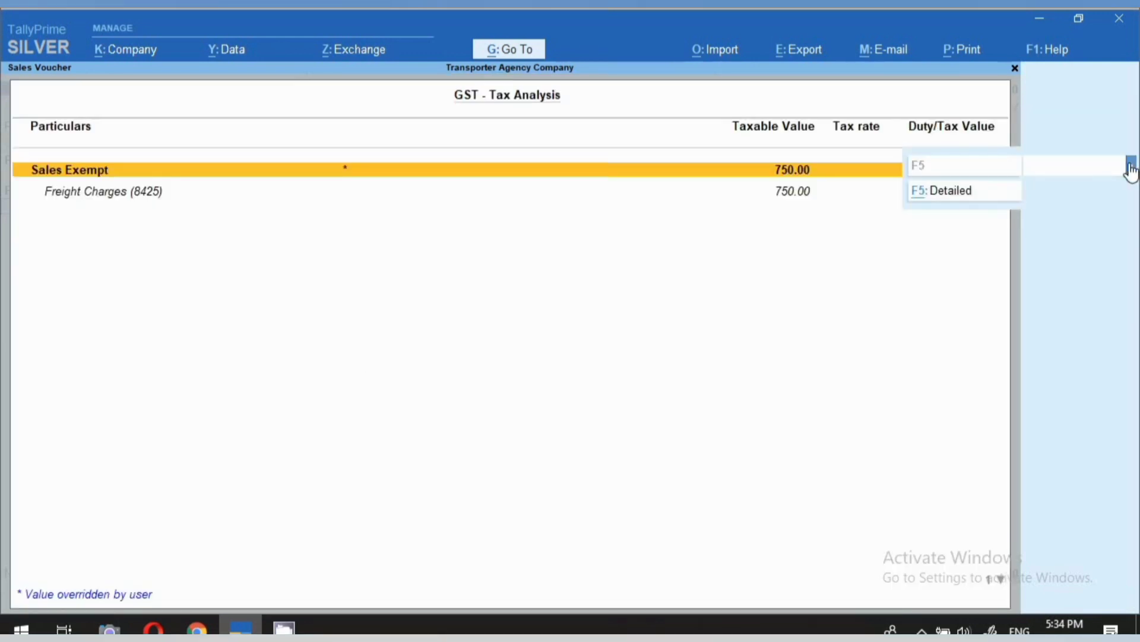
{"action": "left_click", "coordinate": [947, 196]}
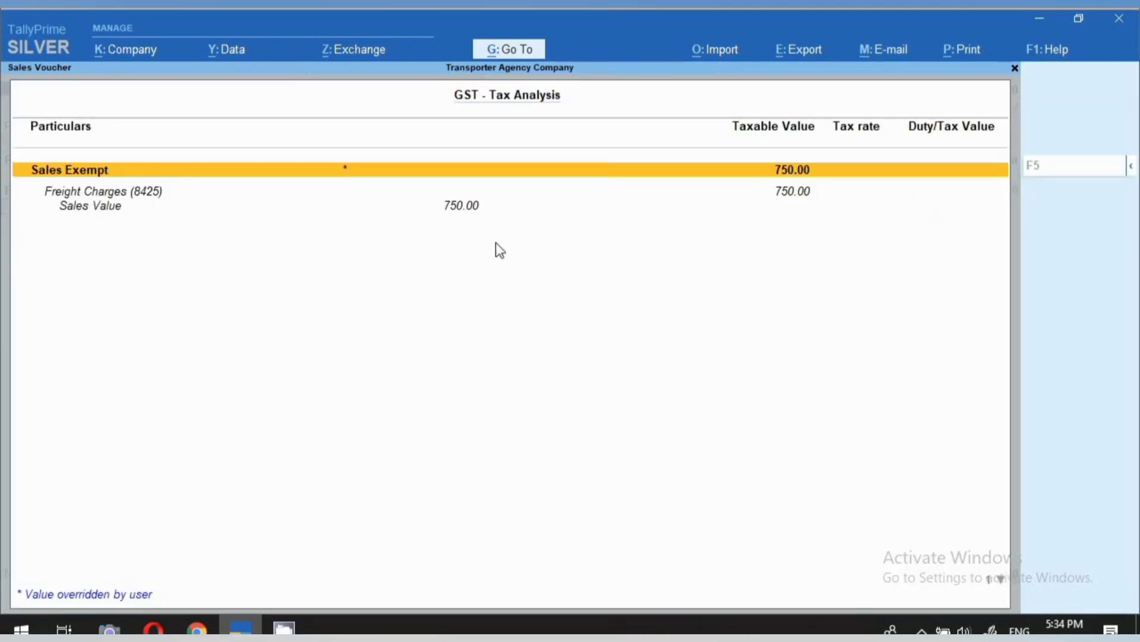
{"action": "left_click", "coordinate": [470, 205]}
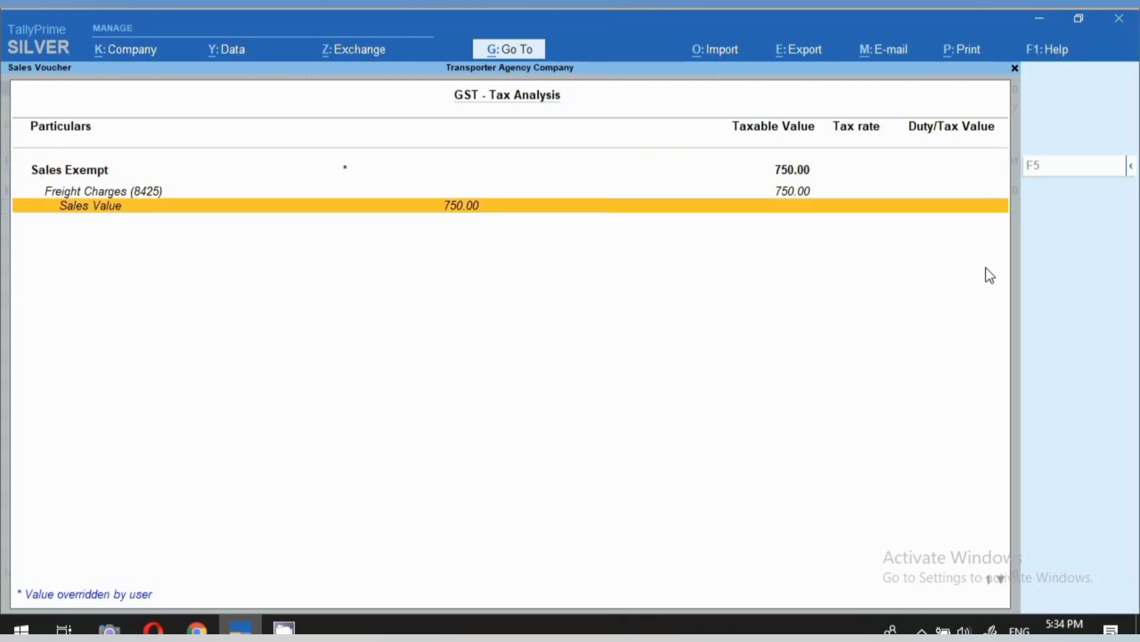
{"action": "key", "text": "Escape"}
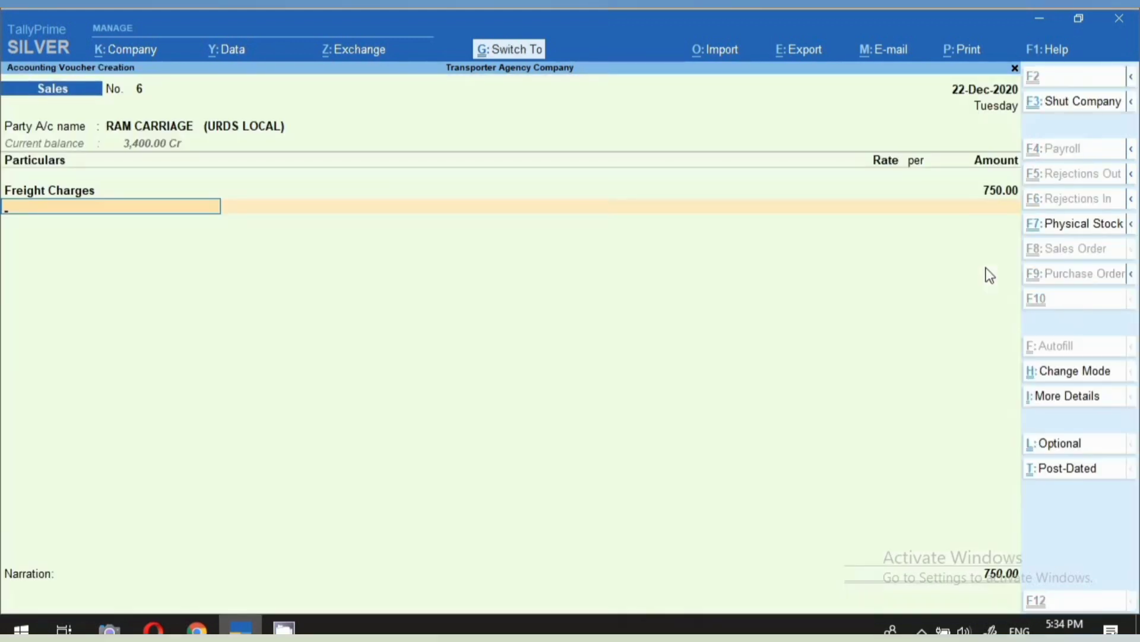
{"action": "key", "text": "ctrl+a"}
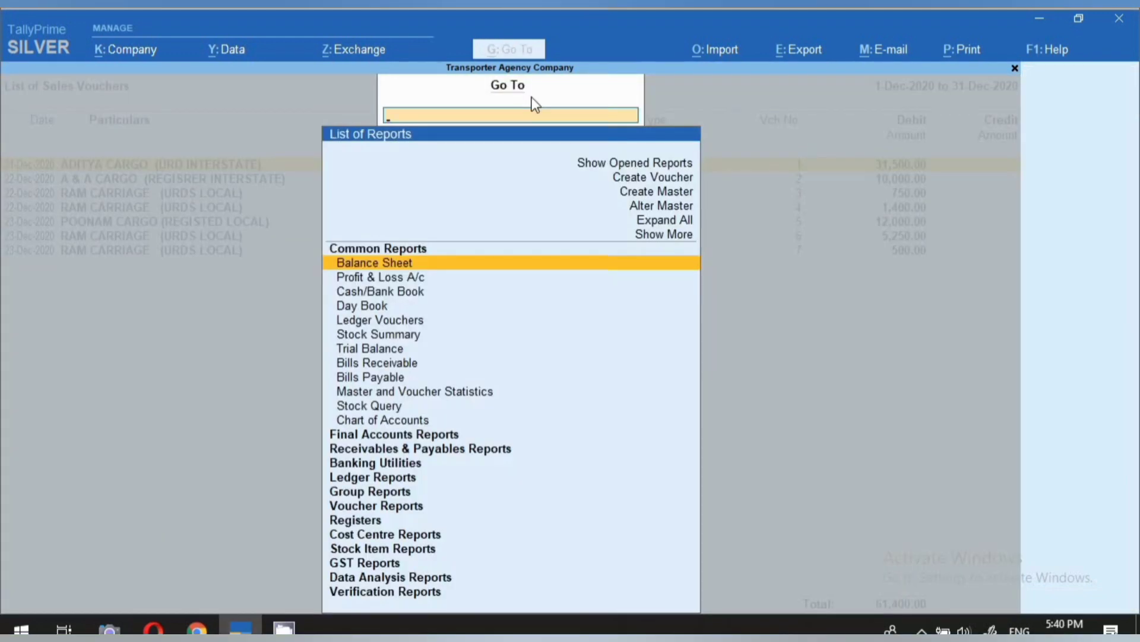
Step: Open the GSTR-1 report and drill down into its Uncertain Transactions to list the mismatched vouchers
{"action": "type", "text": "GST"}
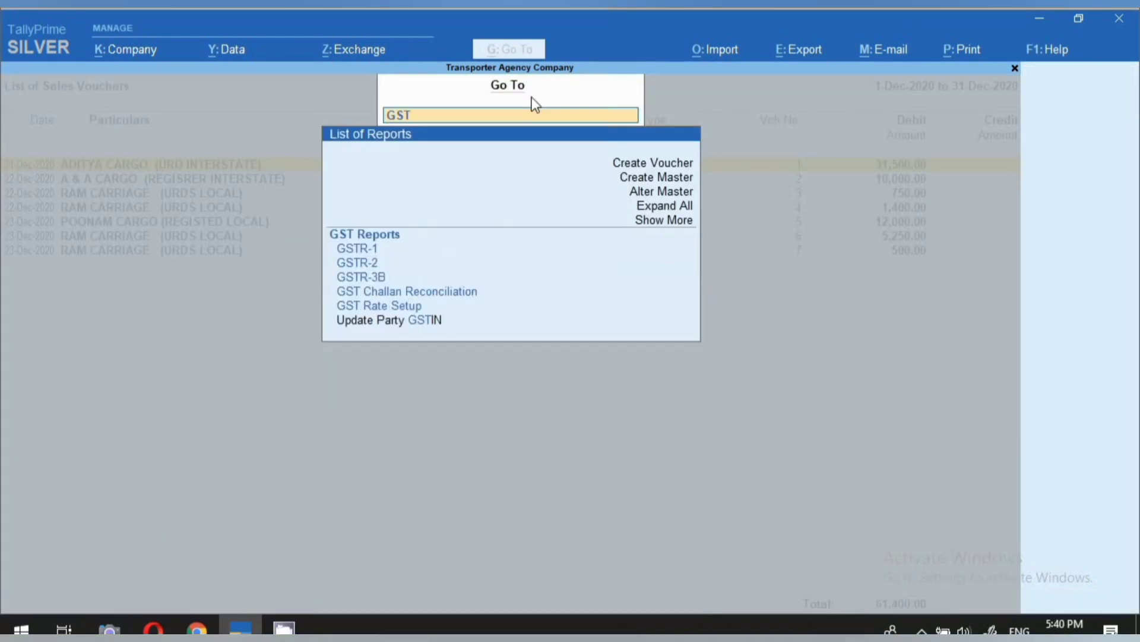
{"action": "key", "text": "Down"}
{"action": "key", "text": "Return"}
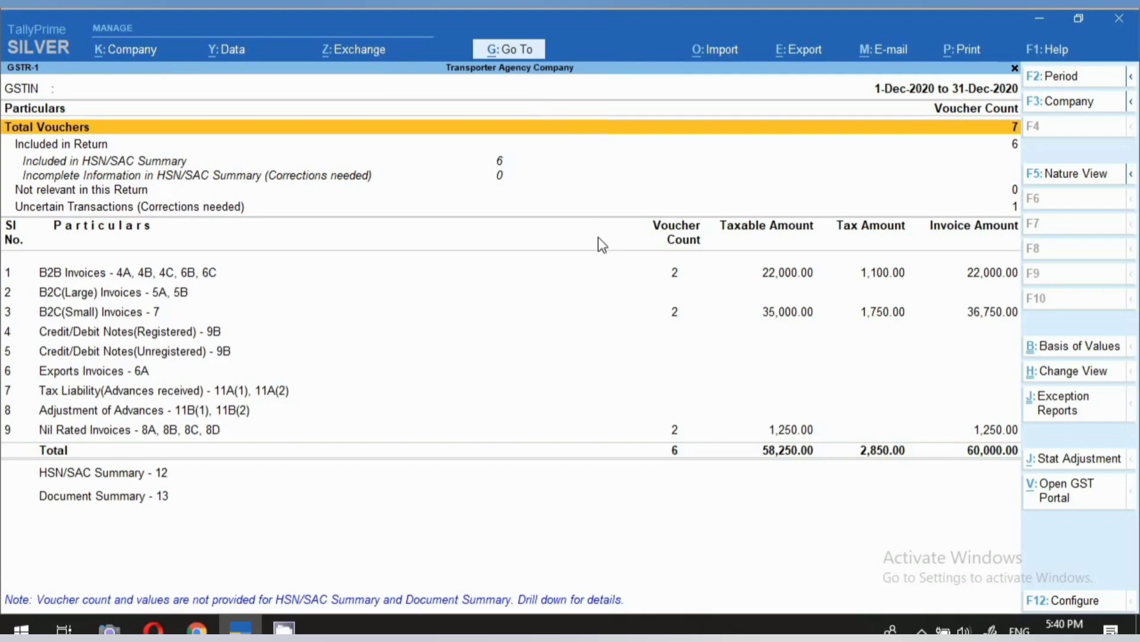
{"action": "left_click", "coordinate": [1006, 209]}
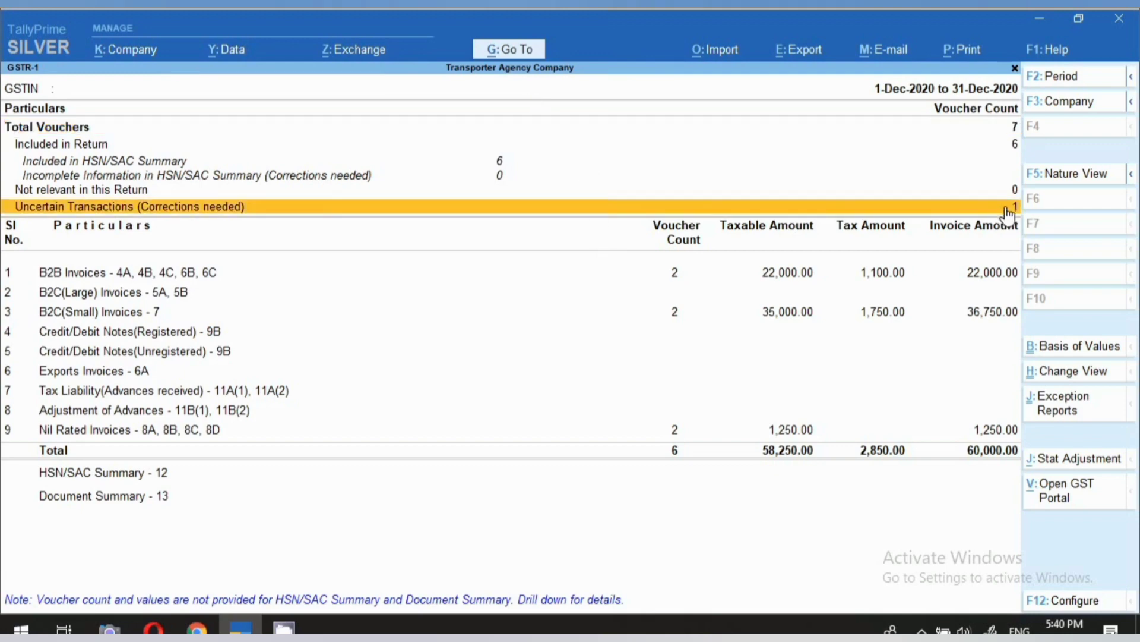
{"action": "key", "text": "Return"}
{"action": "key", "text": "Return"}
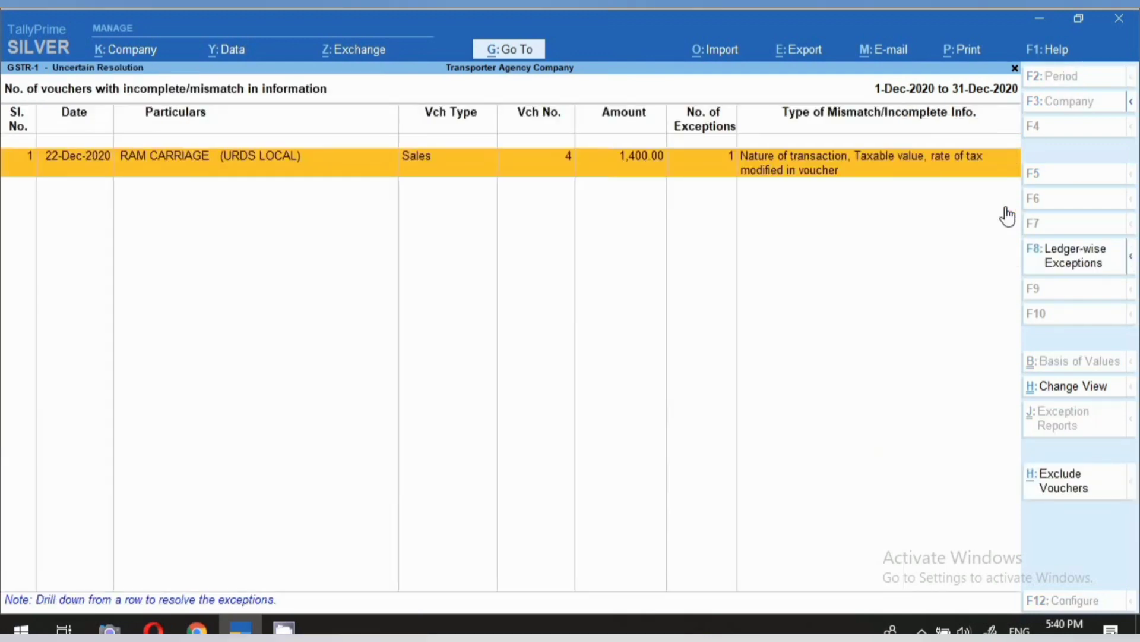
Step: Resolve the tax mismatch of RAM CARRIAGE's sales voucher No. 4, keeping Freight Charges as Sales Exempt, and return to the GSTR-1 summary
{"action": "key", "text": "Return"}
{"action": "key", "text": "Return"}
{"action": "key", "text": "Return"}
{"action": "key", "text": "Return"}
{"action": "key", "text": "Return"}
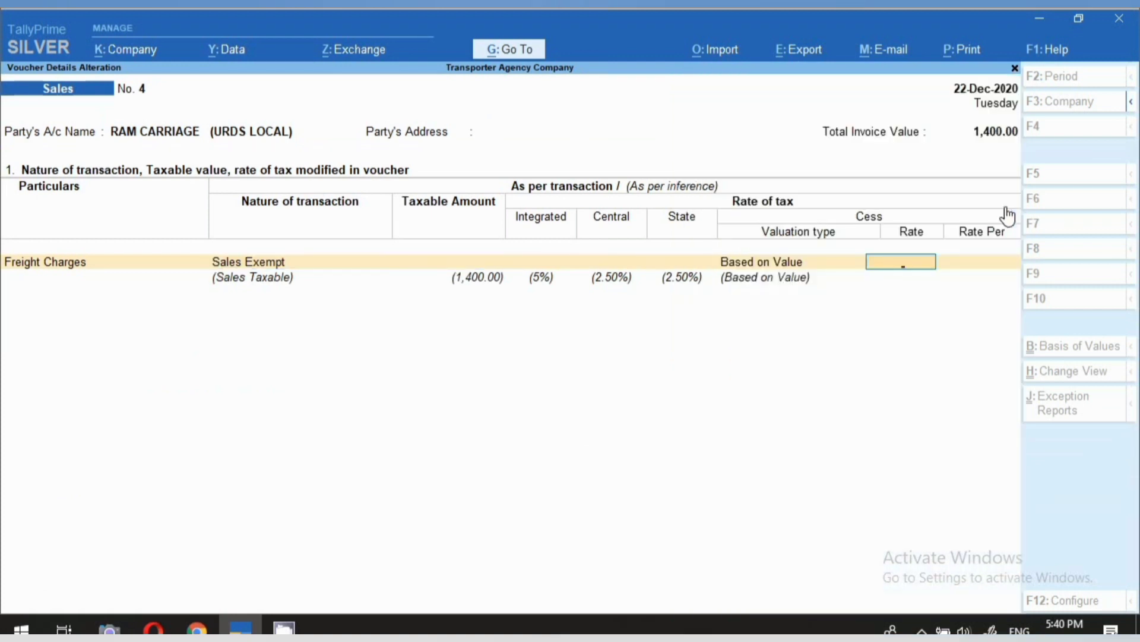
{"action": "key", "text": "Return"}
{"action": "key", "text": "Return"}
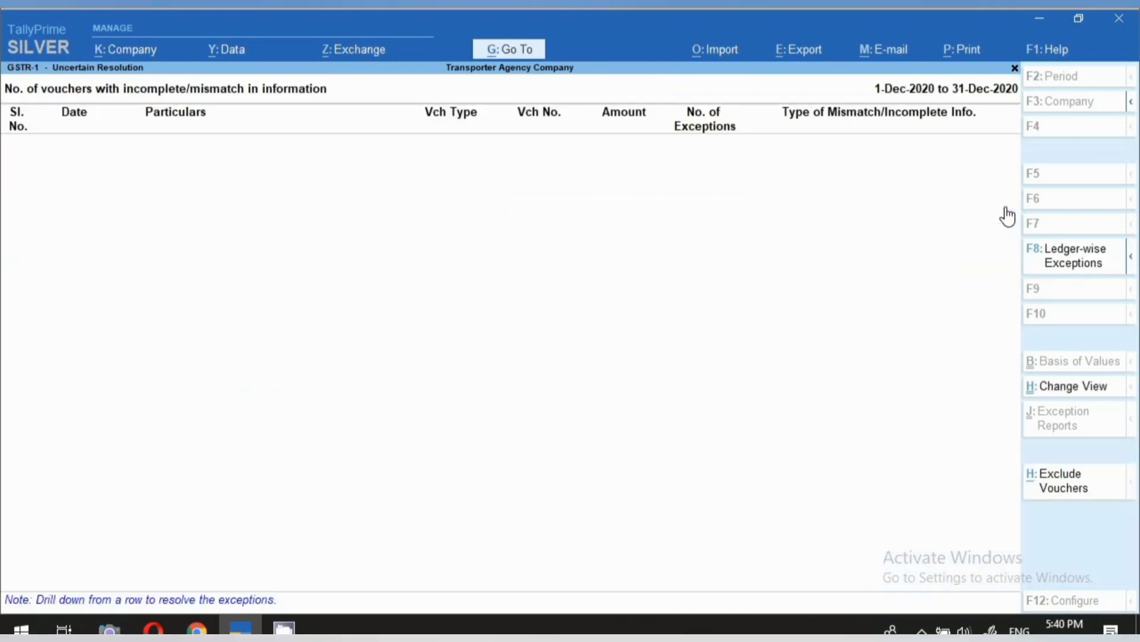
{"action": "key", "text": "Escape"}
{"action": "key", "text": "Escape"}
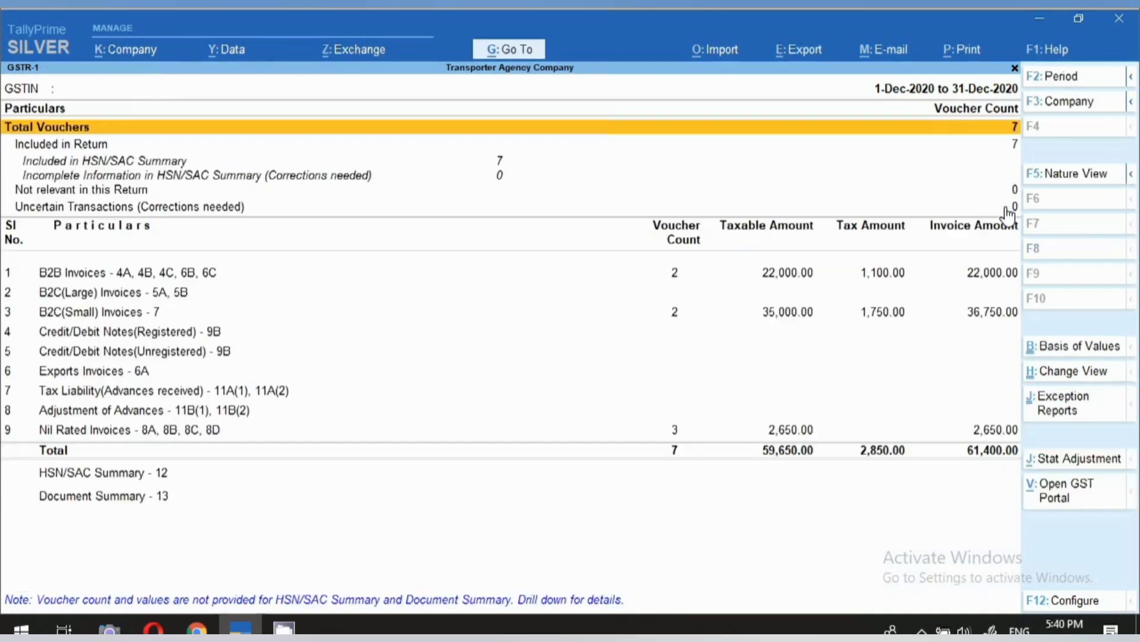
Step: Examine the Nil Rated Invoices and B2B Invoices rows in the GSTR-1 summary, comparing voucher counts and amounts
{"action": "key", "text": "Down"}
{"action": "key", "text": "Down"}
{"action": "key", "text": "Down"}
{"action": "key", "text": "Down"}
{"action": "key", "text": "Down"}
{"action": "key", "text": "Down"}
{"action": "key", "text": "Down"}
{"action": "key", "text": "Down"}
{"action": "key", "text": "Down"}
{"action": "key", "text": "Down"}
{"action": "key", "text": "Down"}
{"action": "key", "text": "Down"}
{"action": "key", "text": "Down"}
{"action": "key", "text": "Down"}
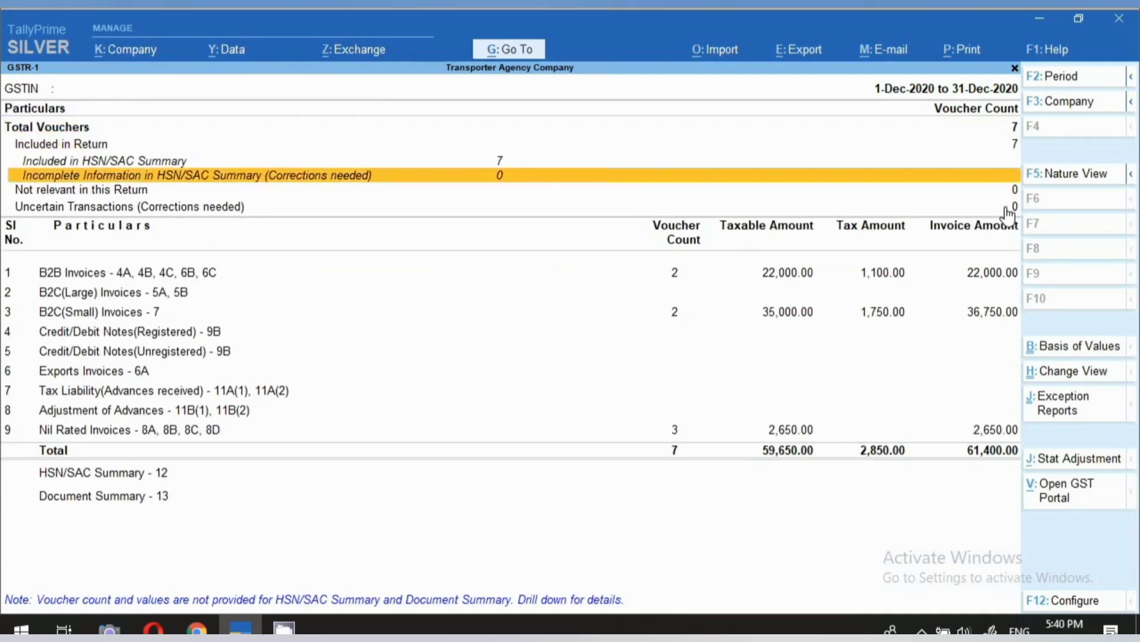
{"action": "key", "text": "Return"}
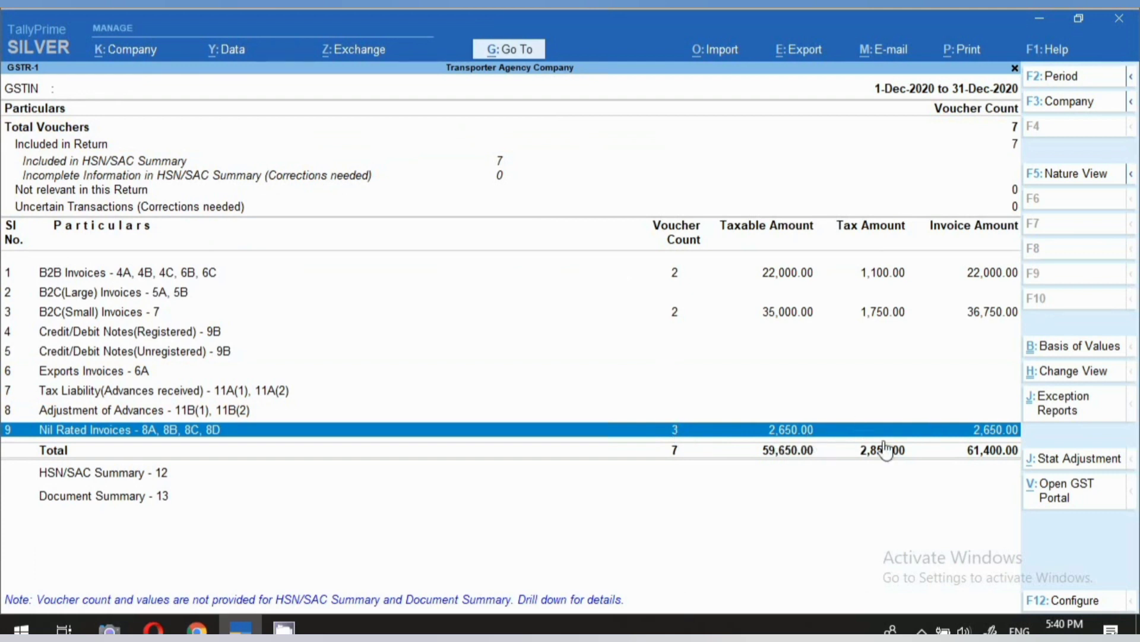
{"action": "left_click", "coordinate": [675, 284]}
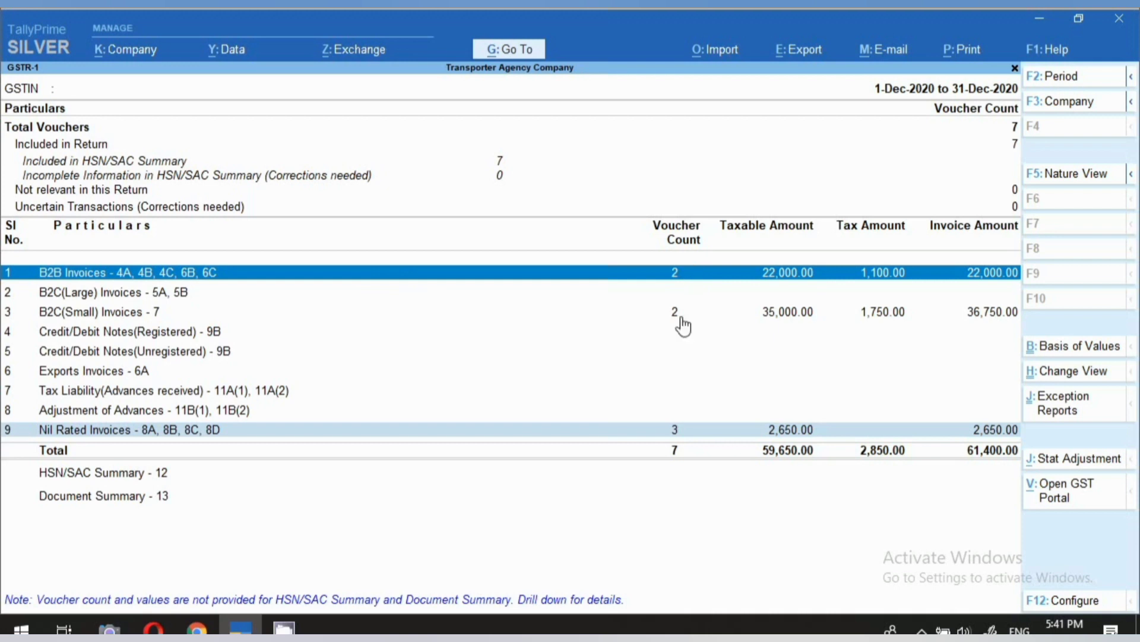
Step: Check the B2C(Small) Invoices row in GSTR-1 and open the Balance Sheet in its expanded view, keeping its current period
{"action": "left_click", "coordinate": [678, 315]}
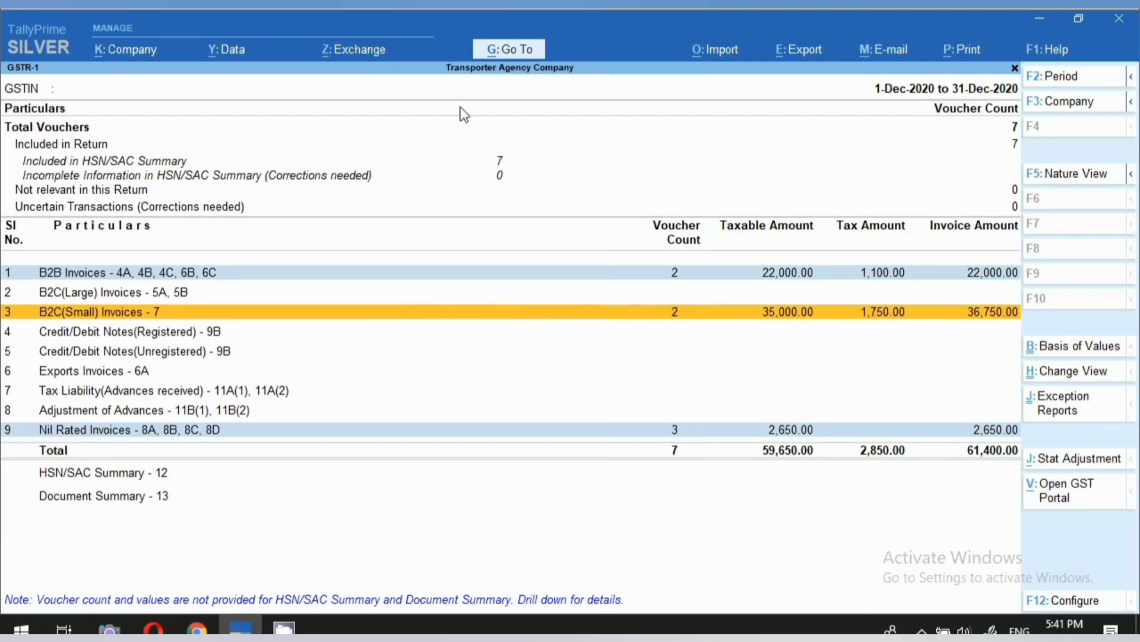
{"action": "left_click", "coordinate": [507, 52]}
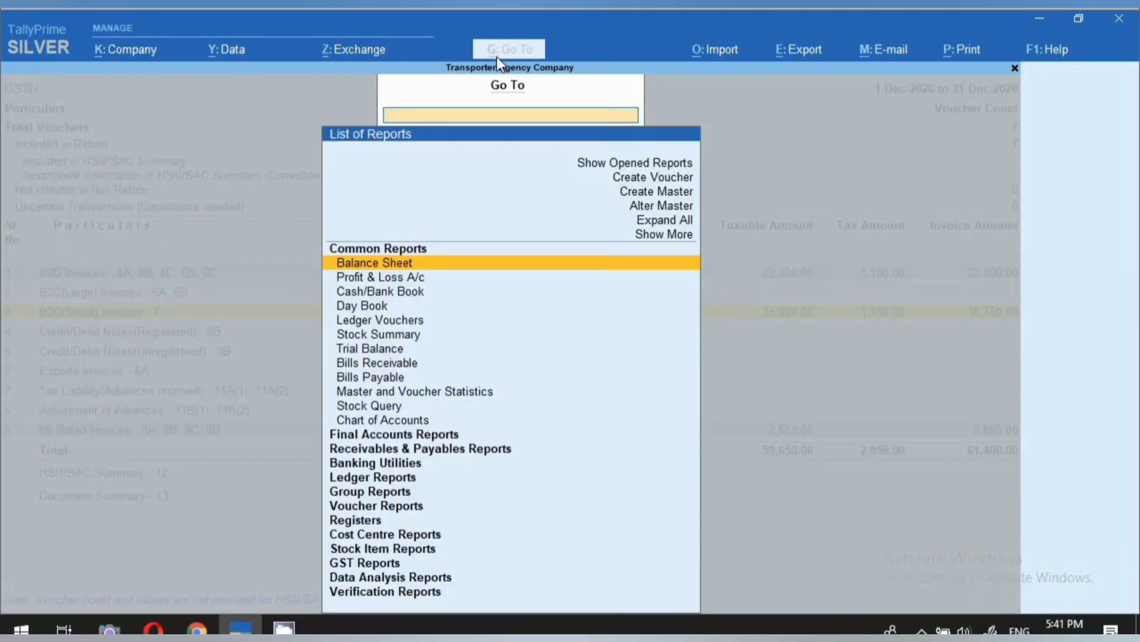
{"action": "key", "text": "Return"}
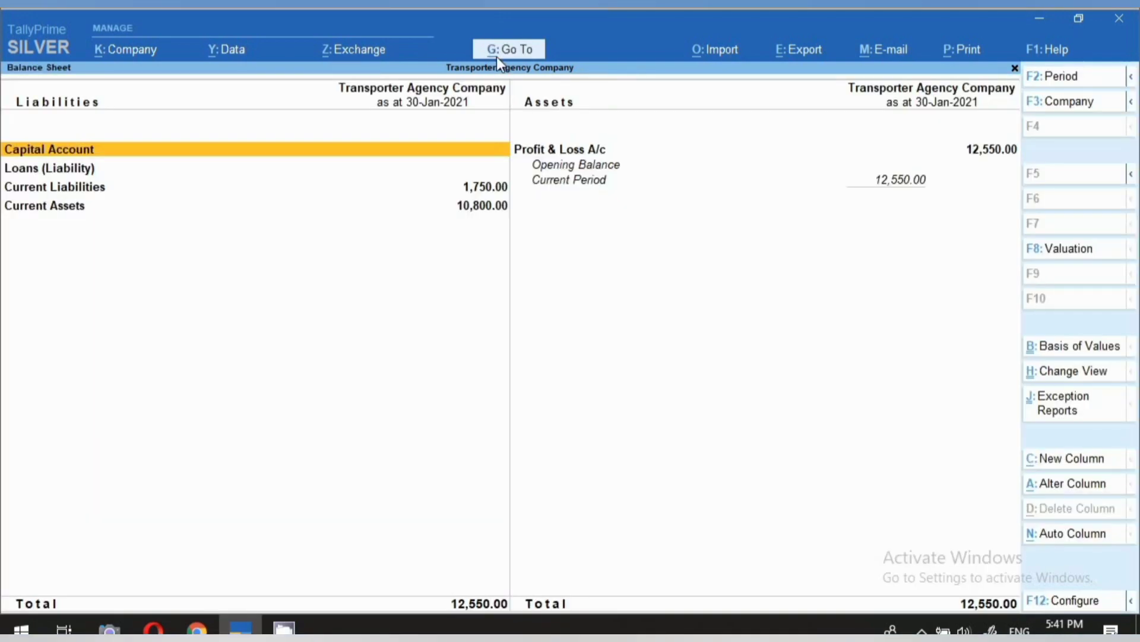
{"action": "key", "text": "F2"}
{"action": "key", "text": "BackSpace"}
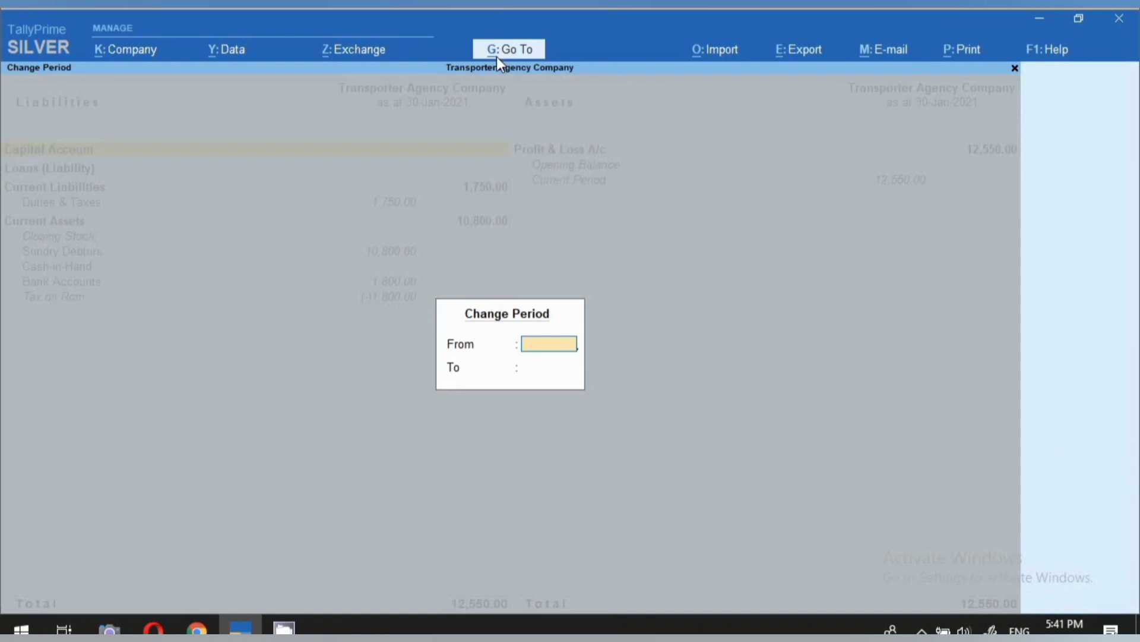
{"action": "key", "text": "Return"}
{"action": "key", "text": "Escape"}
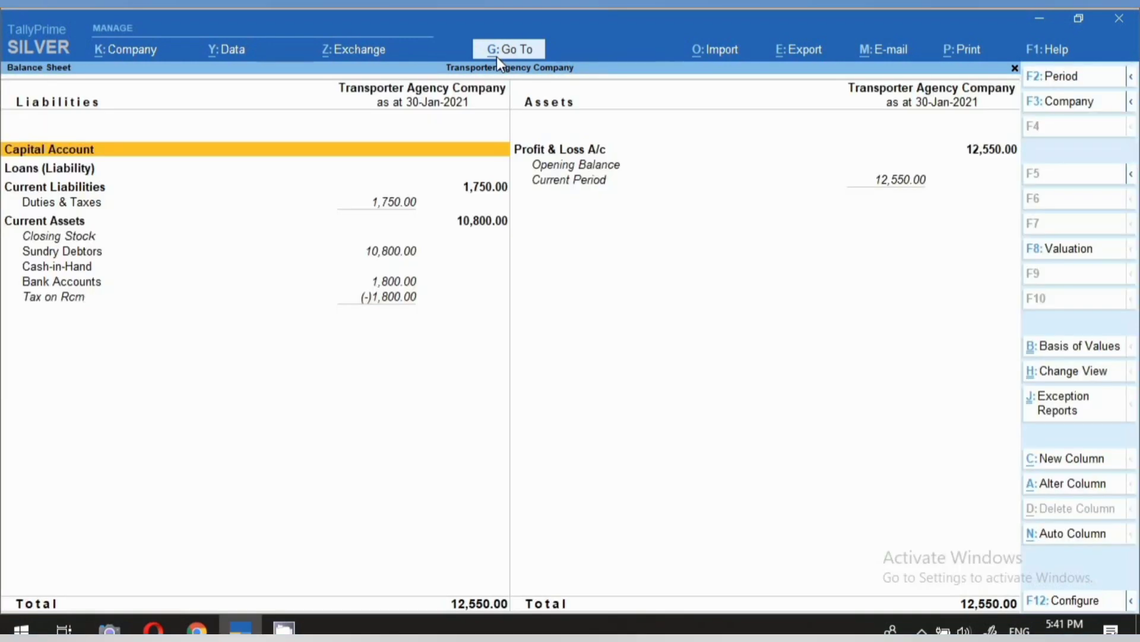
Step: Drill down into Duties & Taxes under Current Liabilities to examine the outstanding Cgst, Igst and Sgst balances, and leave the group summary
{"action": "key", "text": "Down"}
{"action": "key", "text": "Down"}
{"action": "key", "text": "Down"}
{"action": "key", "text": "Down"}
{"action": "key", "text": "Up"}
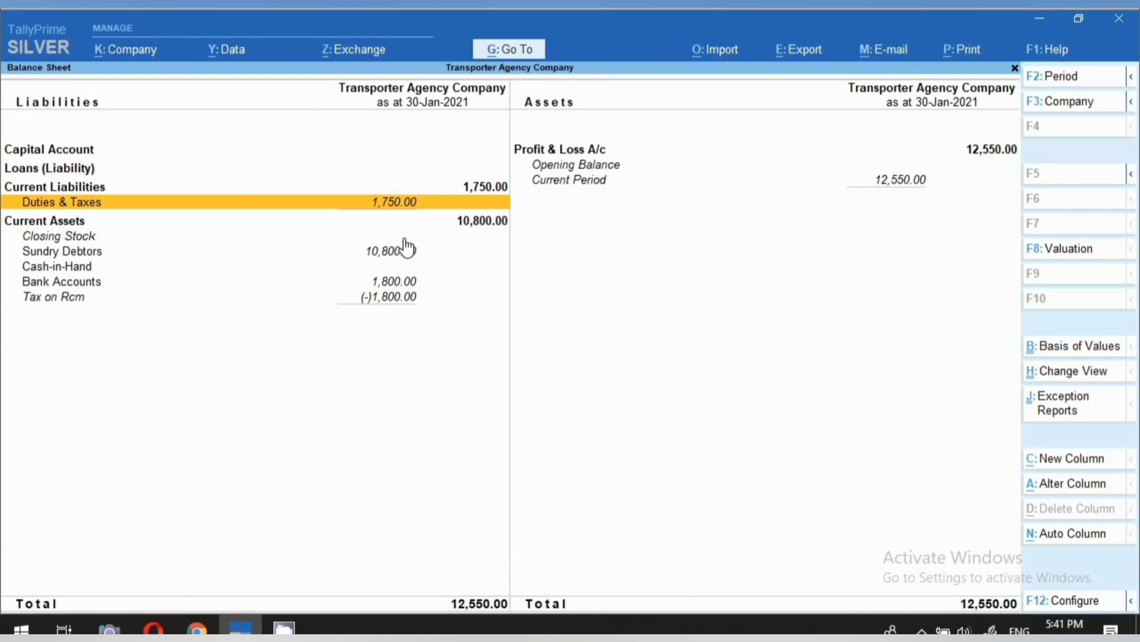
{"action": "left_click", "coordinate": [383, 205]}
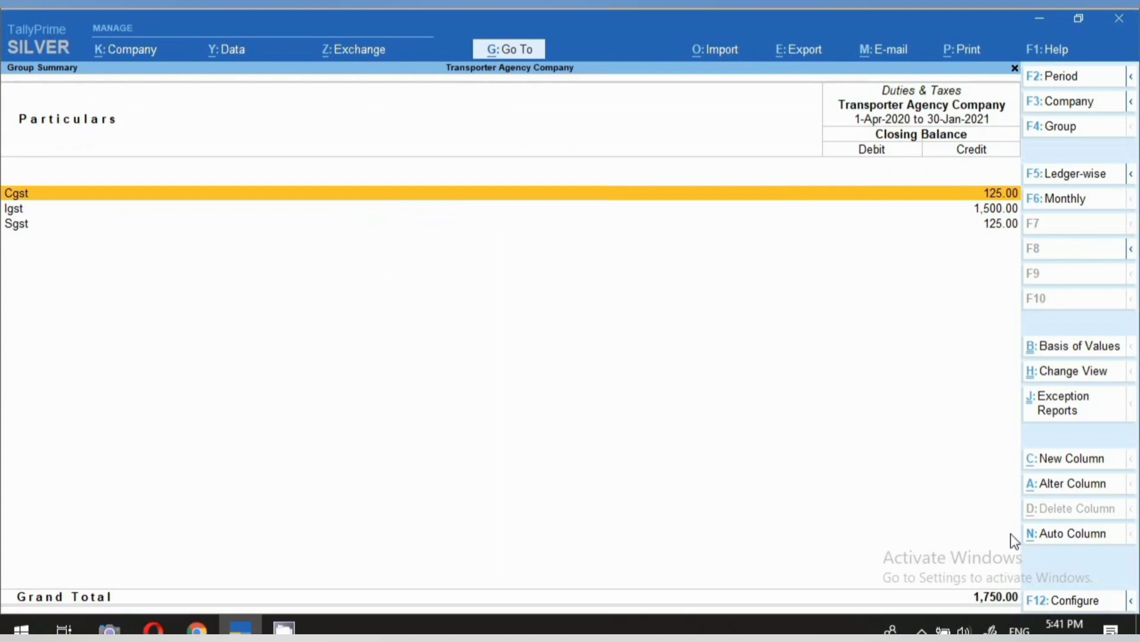
{"action": "key", "text": "Escape"}
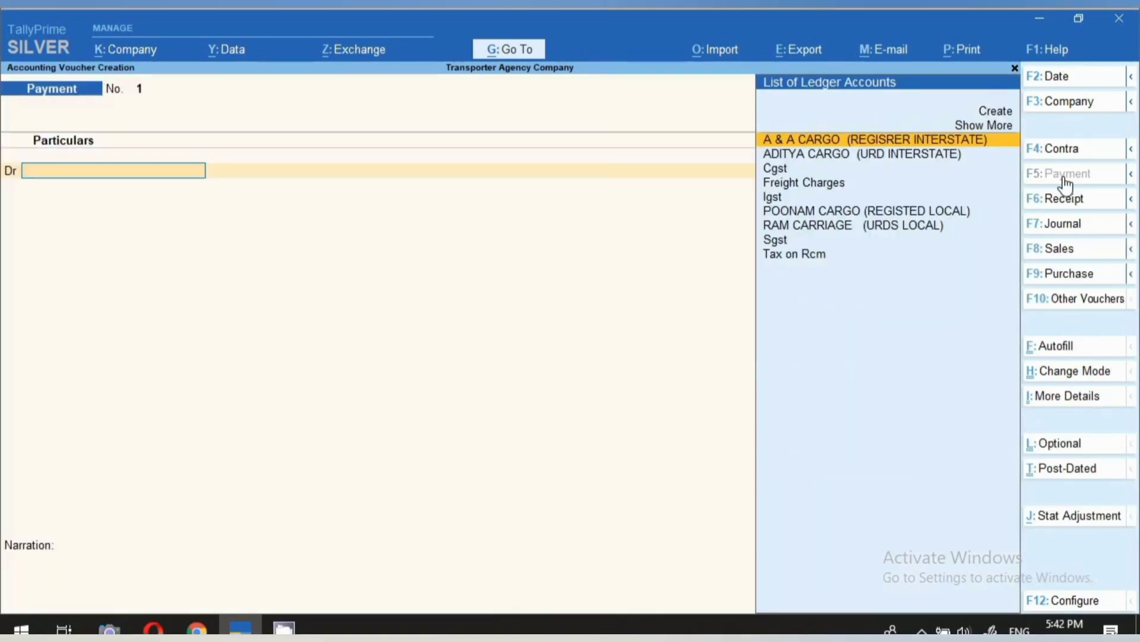
Step: Set the date of the new payment voucher to 30-Dec-2020
{"action": "key", "text": "F2"}
{"action": "type", "text": "30.12"}
{"action": "key", "text": "Return"}
Step: Autofill the payment voucher as a GST Stat Payment of type Recipient Liability for the period 1-Dec-2020 to 30-Dec-2020
{"action": "left_click", "coordinate": [1056, 349]}
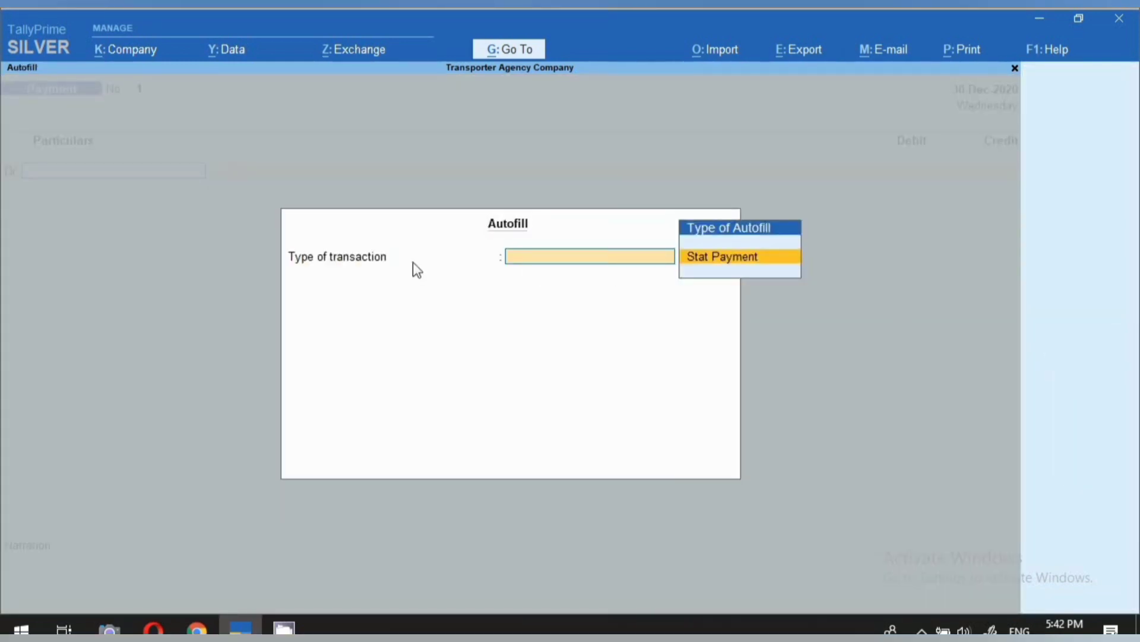
{"action": "key", "text": "Return"}
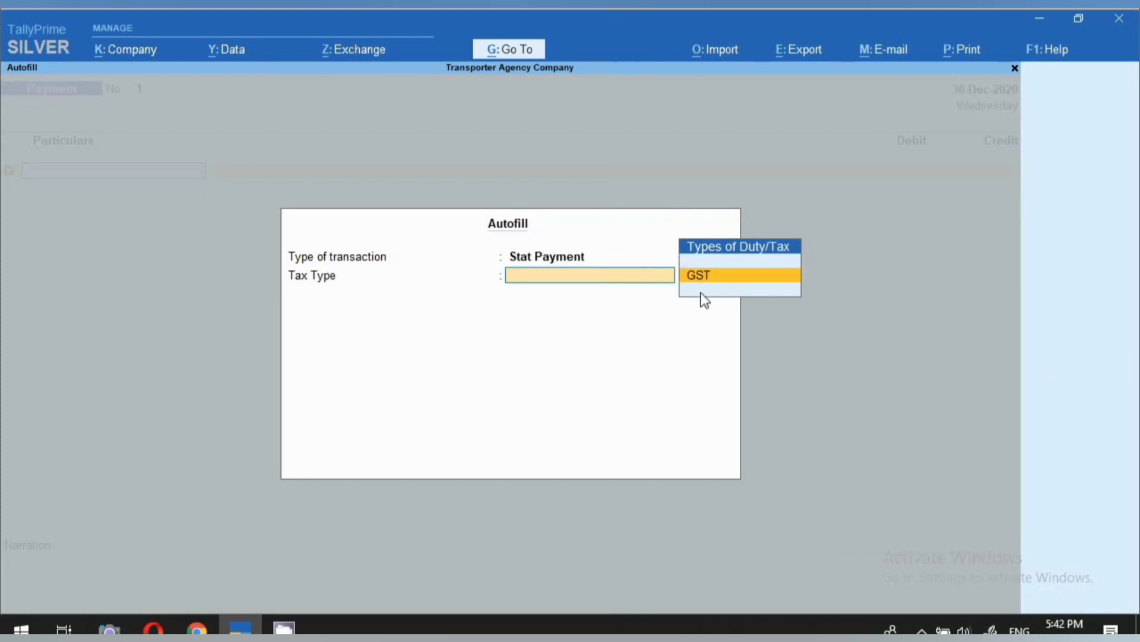
{"action": "key", "text": "Return"}
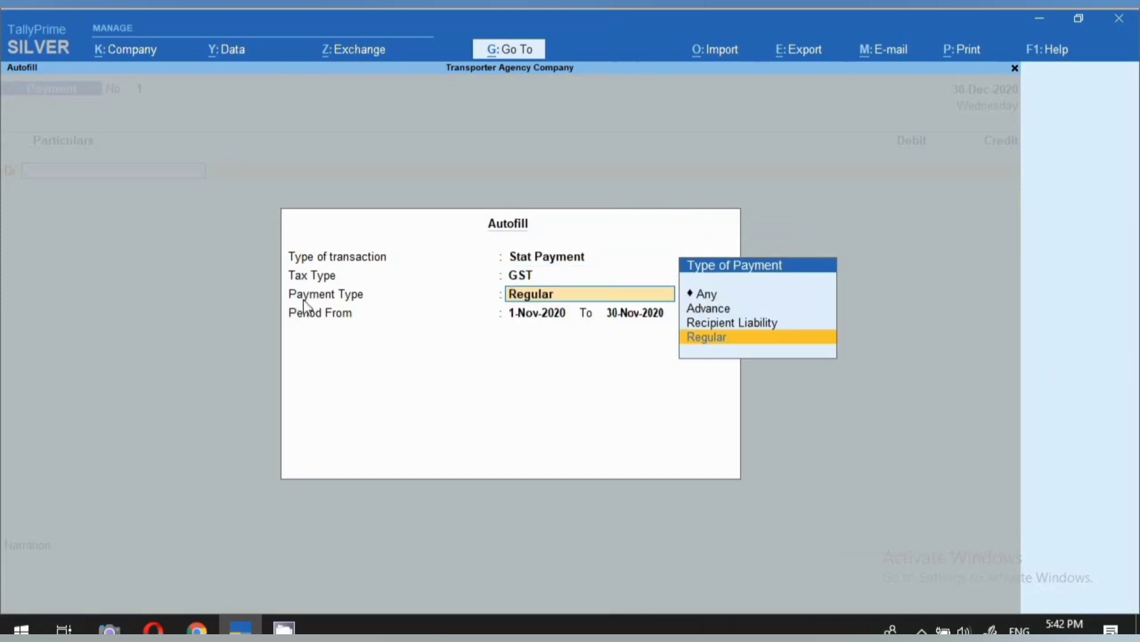
{"action": "left_click", "coordinate": [734, 323]}
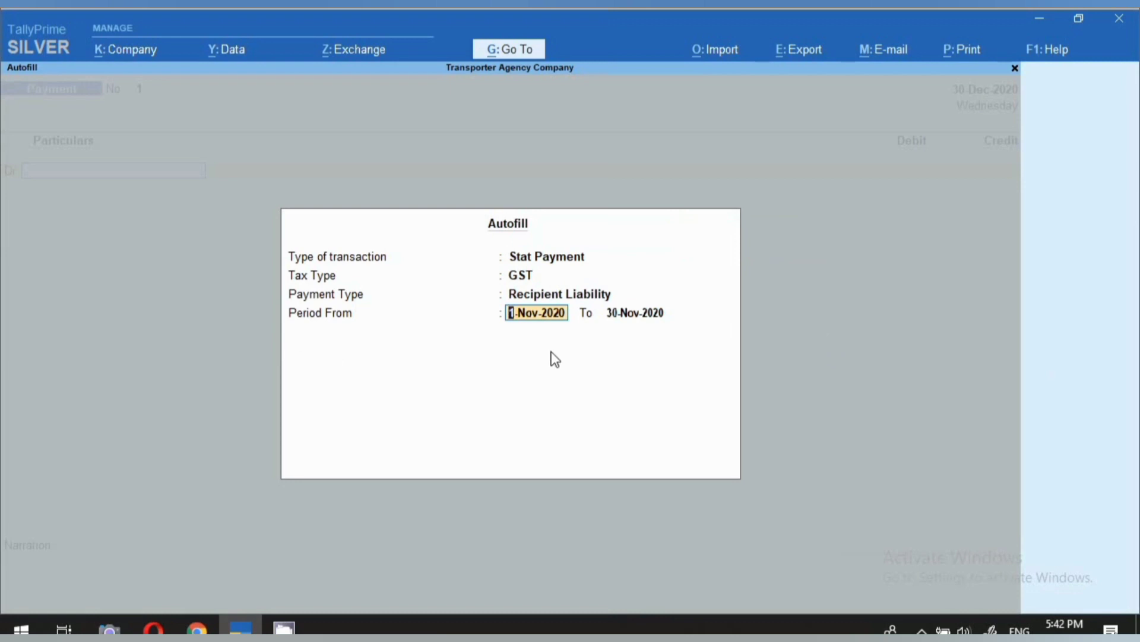
{"action": "type", "text": "1.12"}
{"action": "key", "text": "Return"}
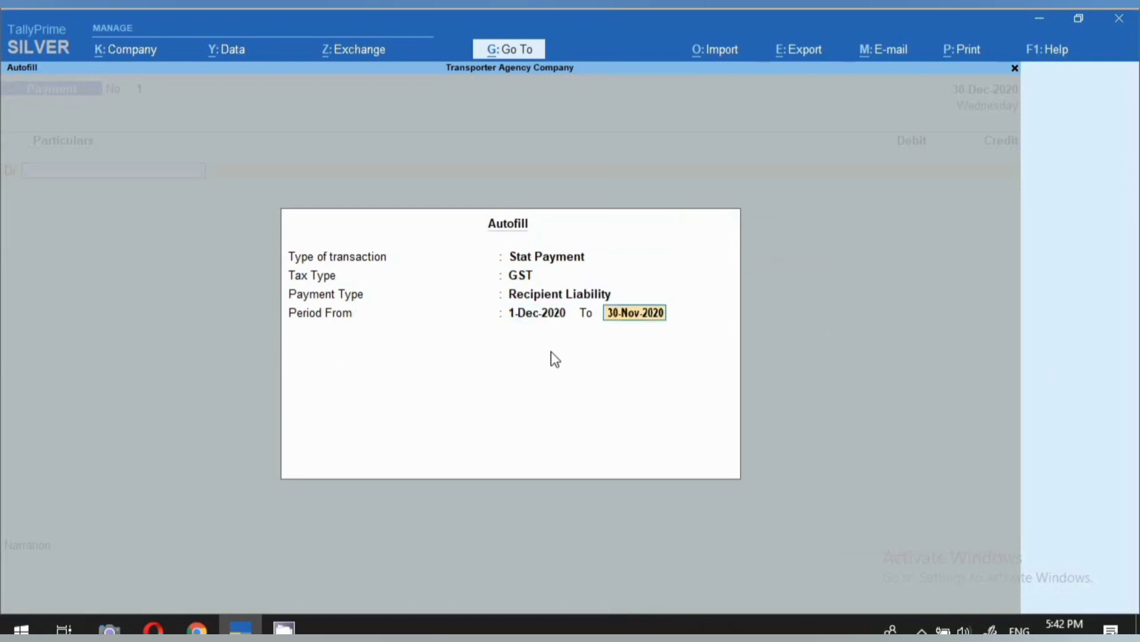
{"action": "type", "text": "31.1"}
{"action": "key", "text": "BackSpace"}
{"action": "key", "text": "BackSpace"}
{"action": "key", "text": "BackSpace"}
{"action": "type", "text": "0.12"}
{"action": "key", "text": "Return"}
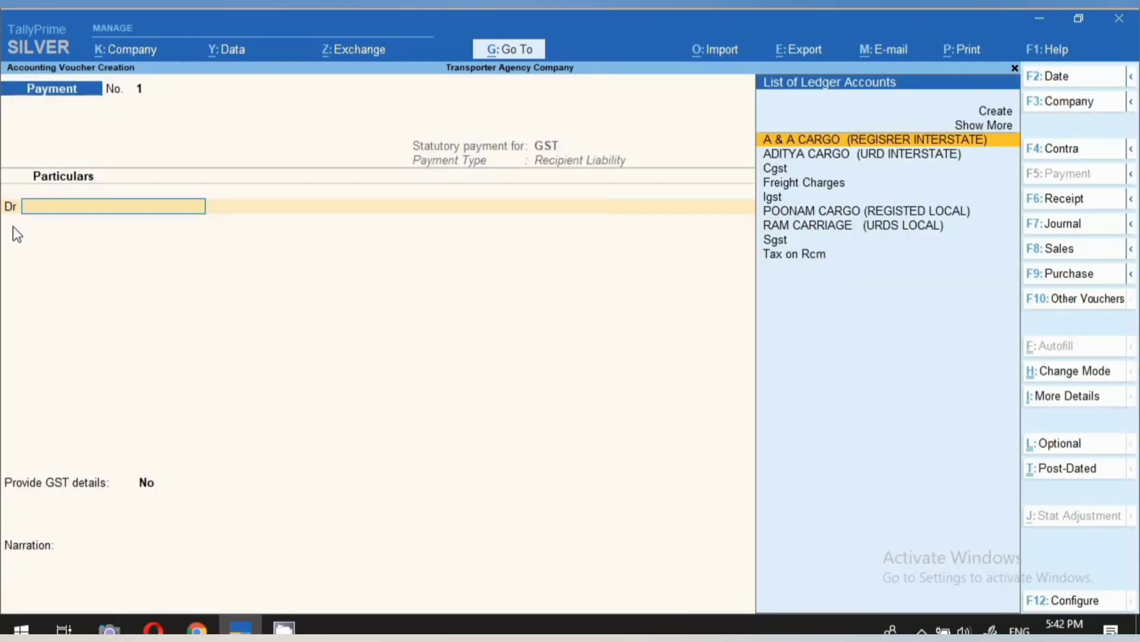
Step: Debit the Igst ledger with 1,500 in the statutory payment voucher
{"action": "key", "text": "Down"}
{"action": "key", "text": "Down"}
{"action": "key", "text": "Down"}
{"action": "key", "text": "Down"}
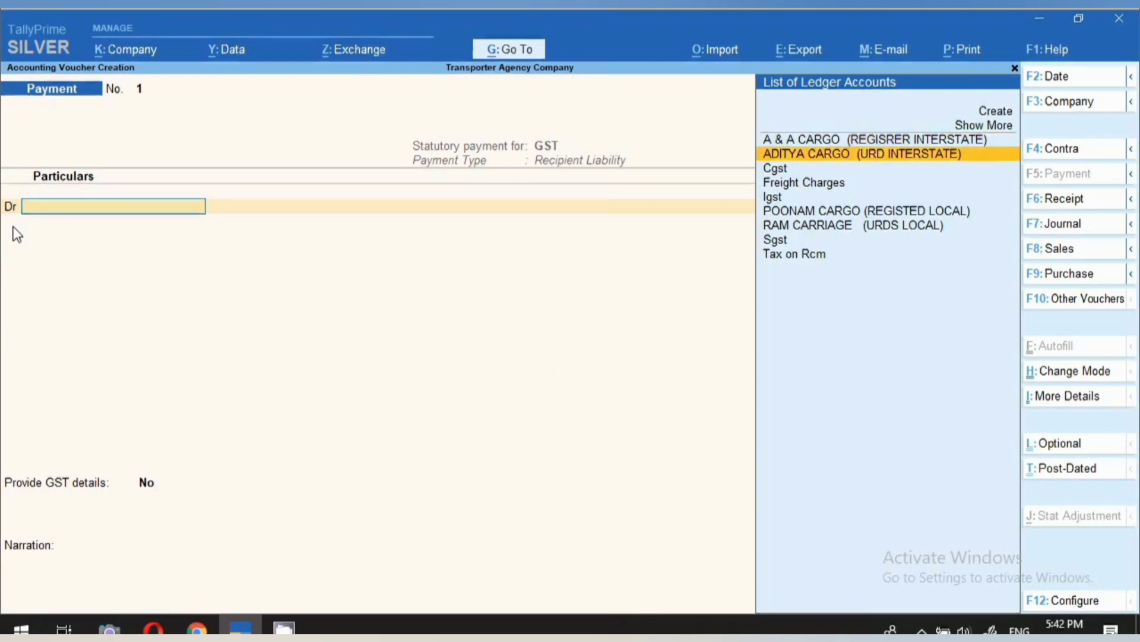
{"action": "key", "text": "Return"}
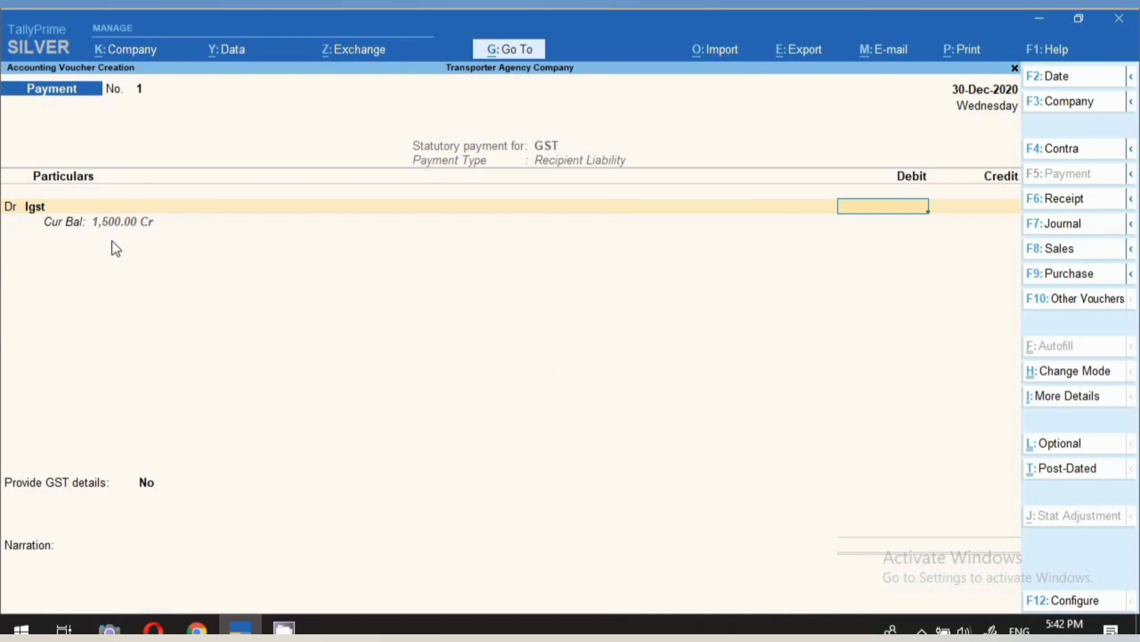
{"action": "type", "text": "1500"}
{"action": "key", "text": "Return"}
Step: Add a second debit line for the Cgst ledger with an amount of 125
{"action": "type", "text": "D"}
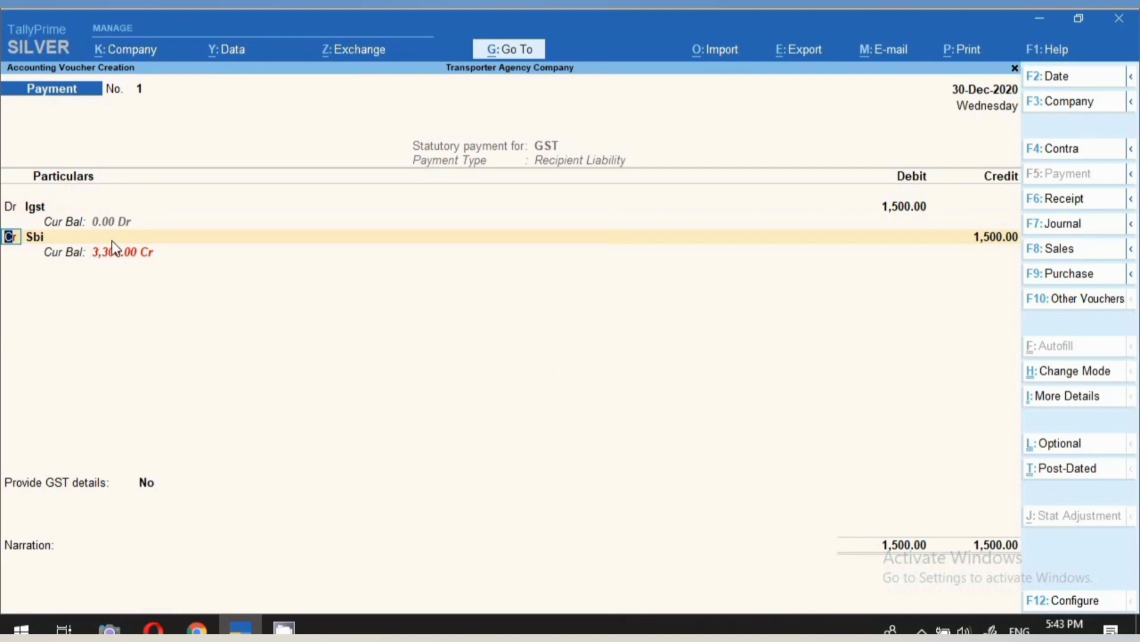
{"action": "key", "text": "Return"}
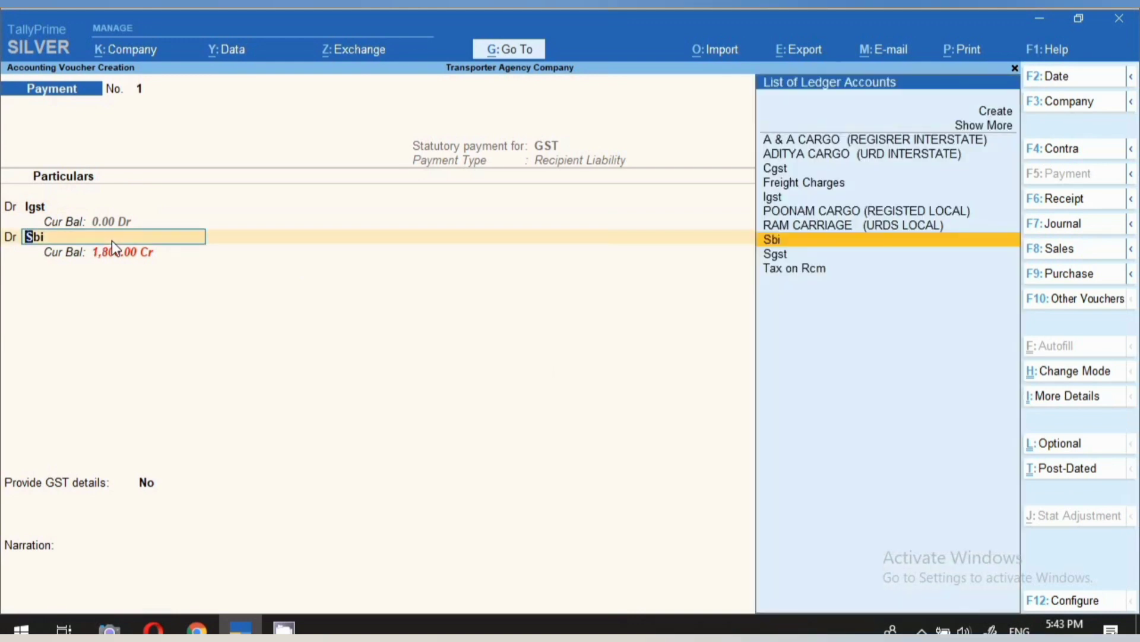
{"action": "type", "text": "cgst"}
{"action": "key", "text": "Return"}
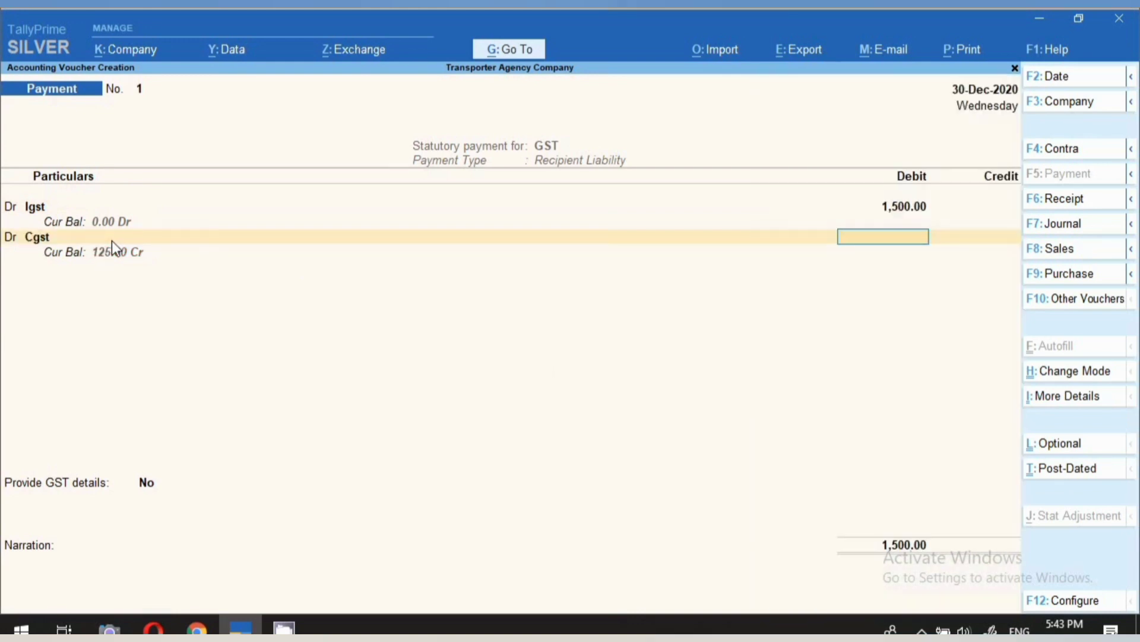
{"action": "type", "text": "125"}
{"action": "key", "text": "Return"}
Step: Add a third debit line for the Sgst ledger with an amount of 125
{"action": "type", "text": "d"}
{"action": "key", "text": "Return"}
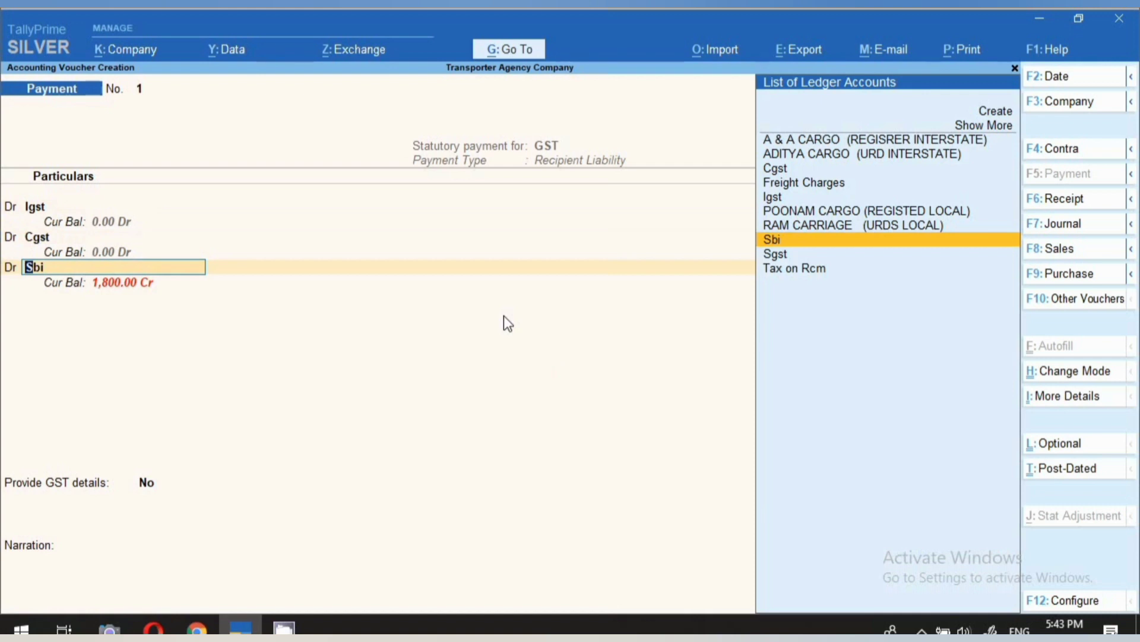
{"action": "type", "text": "SG"}
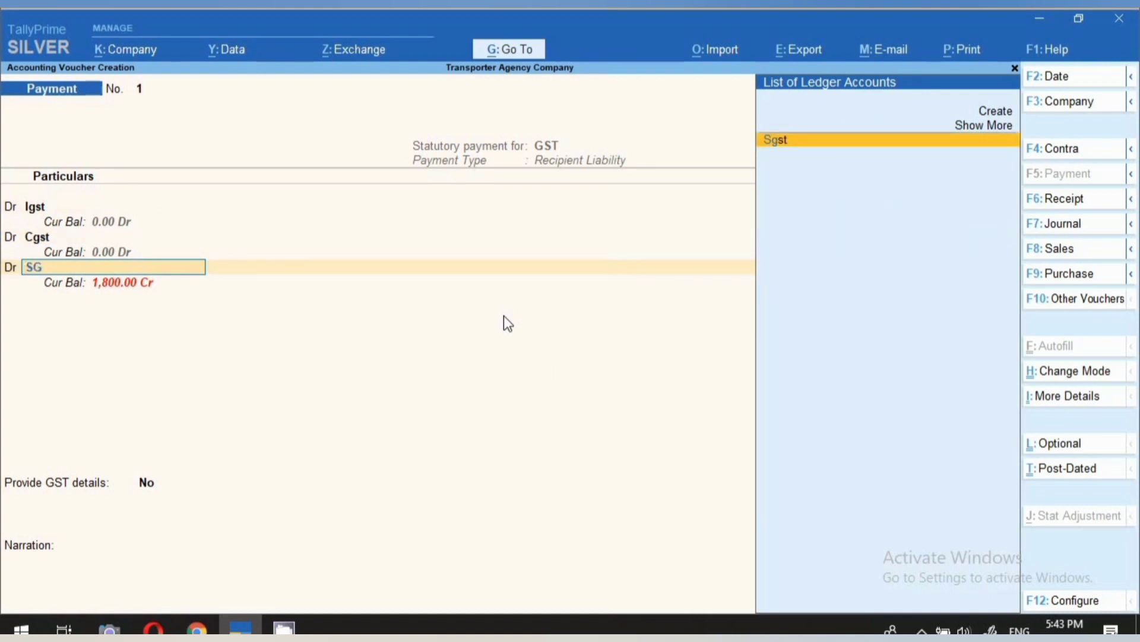
{"action": "key", "text": "Return"}
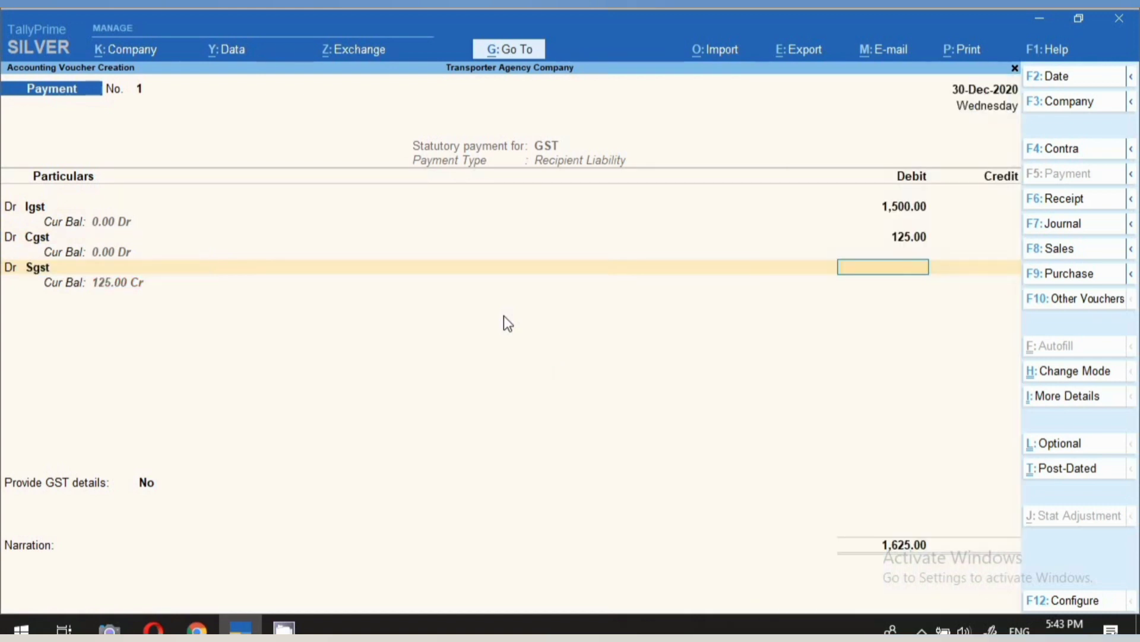
{"action": "type", "text": "125"}
{"action": "key", "text": "Return"}
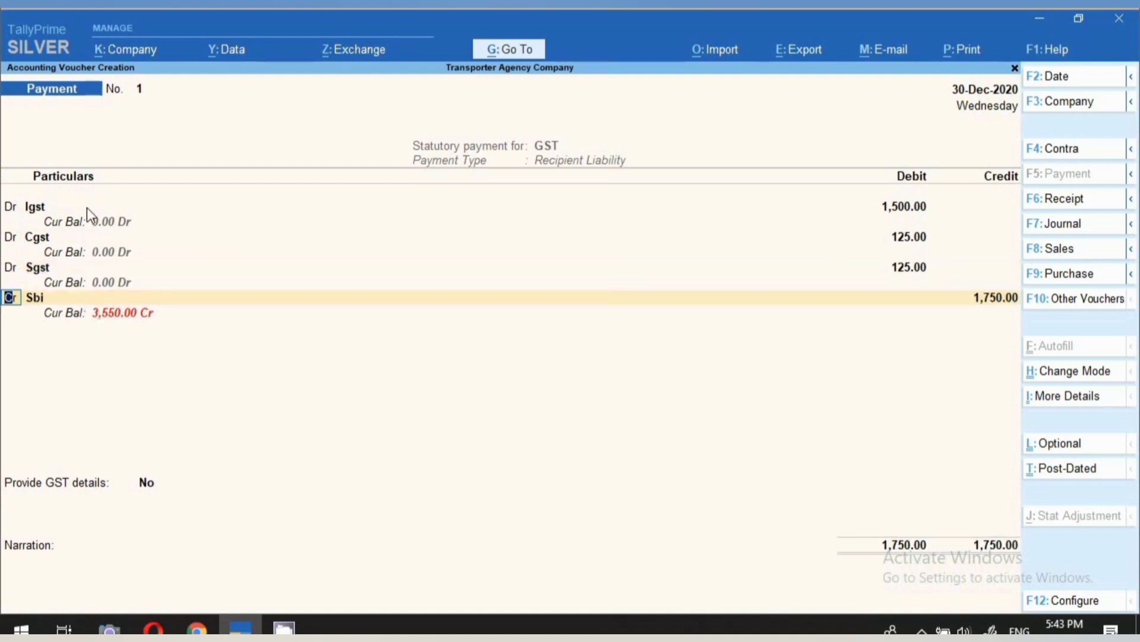
Step: Credit Sbi with 1,750, keep the default cheque allocation favouring Igst, leave the narration blank and save the payment voucher
{"action": "key", "text": "Return"}
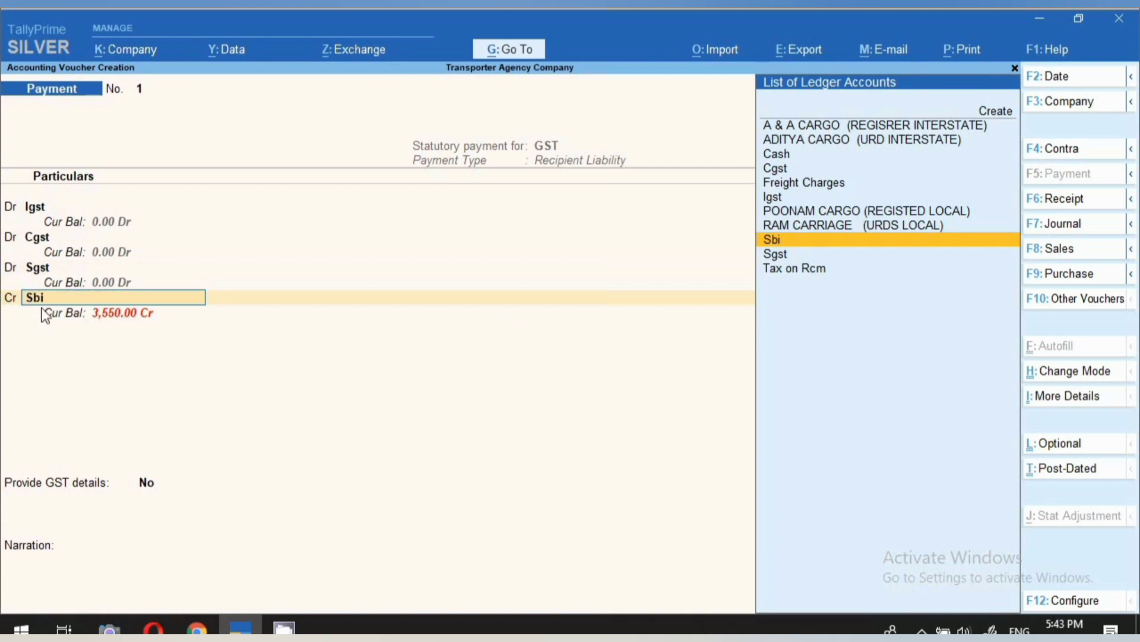
{"action": "key", "text": "Return"}
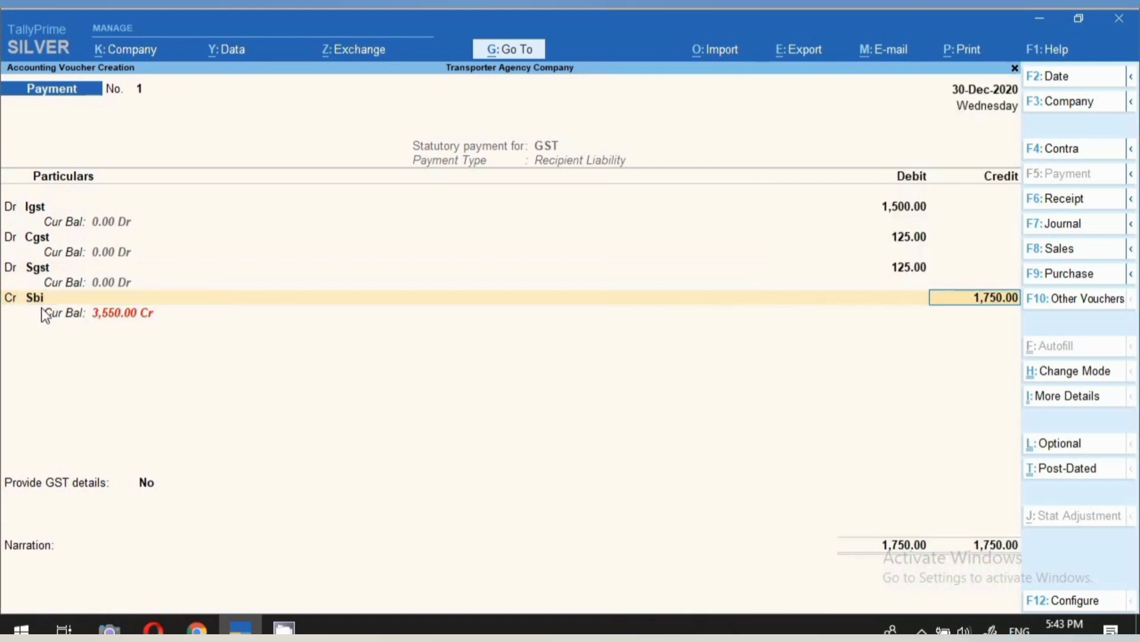
{"action": "key", "text": "Return"}
{"action": "key", "text": "Return"}
{"action": "key", "text": "Return"}
{"action": "key", "text": "Return"}
{"action": "key", "text": "Return"}
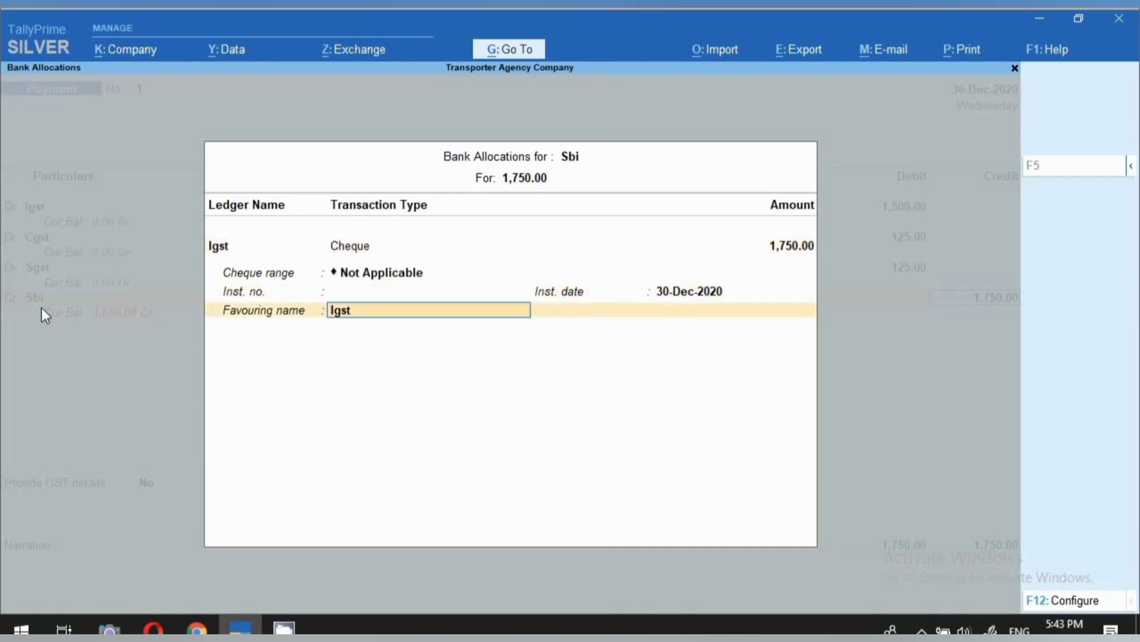
{"action": "key", "text": "Return"}
{"action": "key", "text": "Return"}
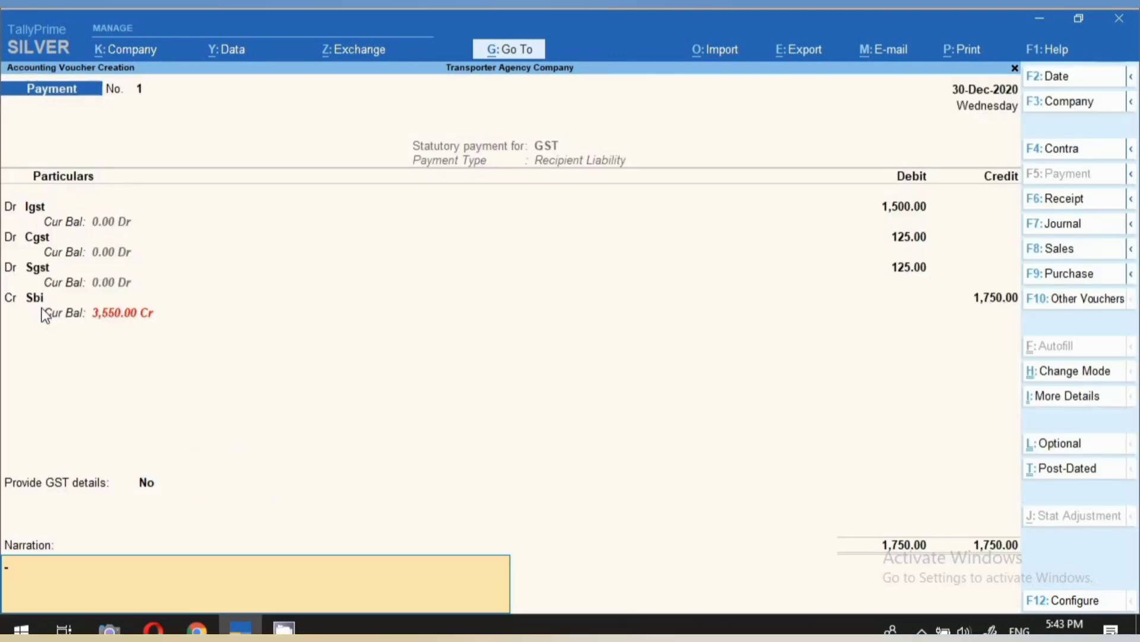
{"action": "key", "text": "Return"}
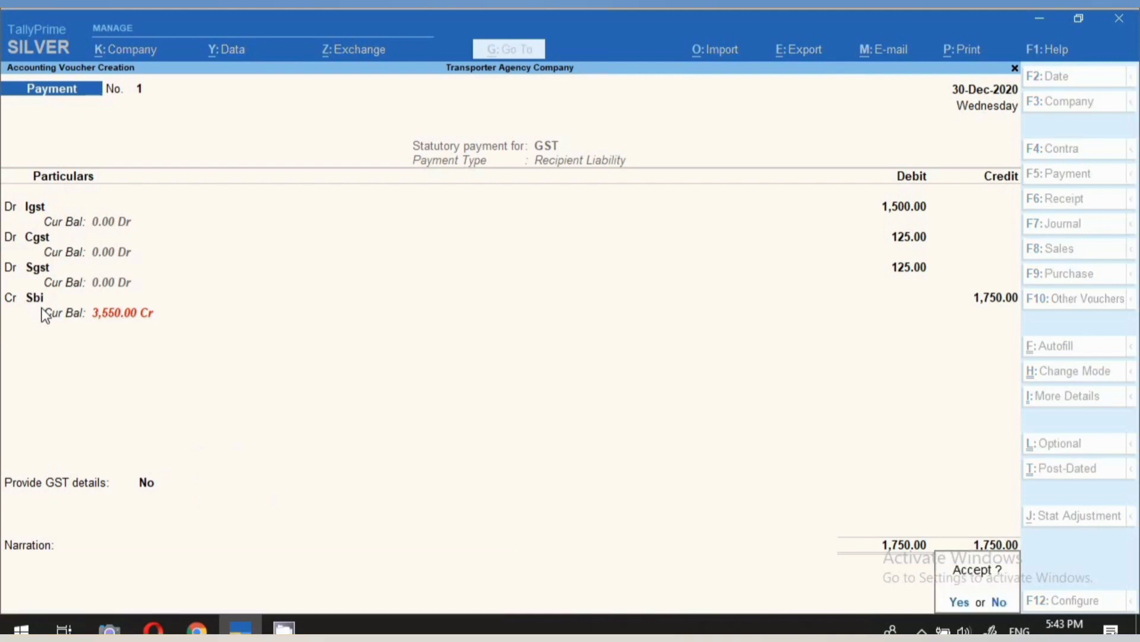
{"action": "key", "text": "Return"}
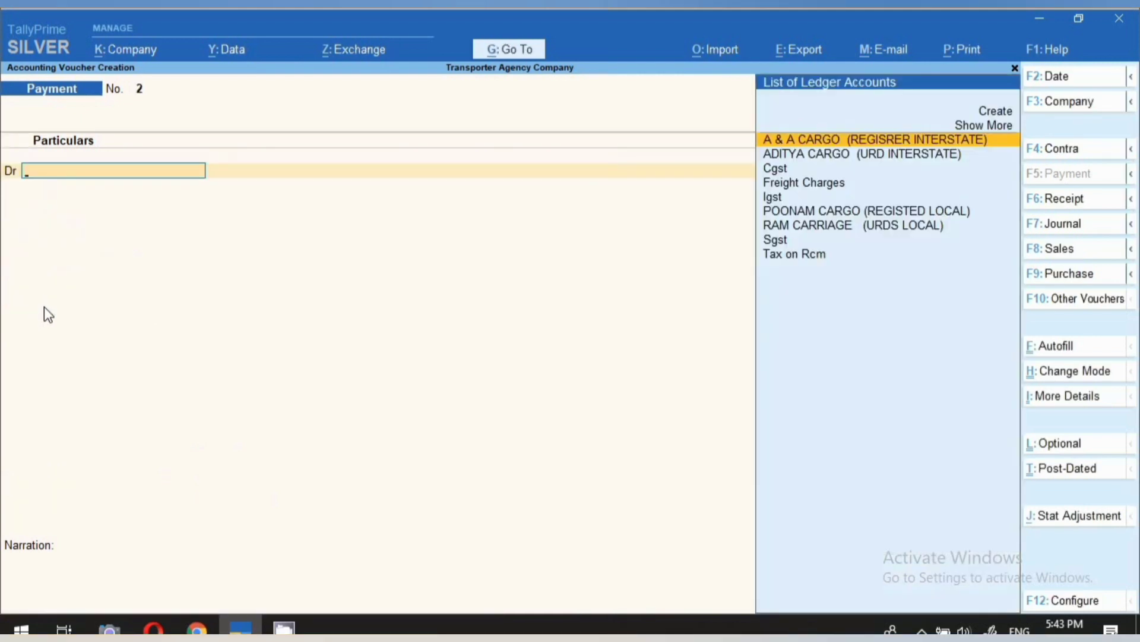
Step: Reopen the Balance Sheet, expand Current Liabilities and drill down into Duties & Taxes to check the GST balances after the payment
{"action": "left_click", "coordinate": [509, 59]}
{"action": "key", "text": "Return"}
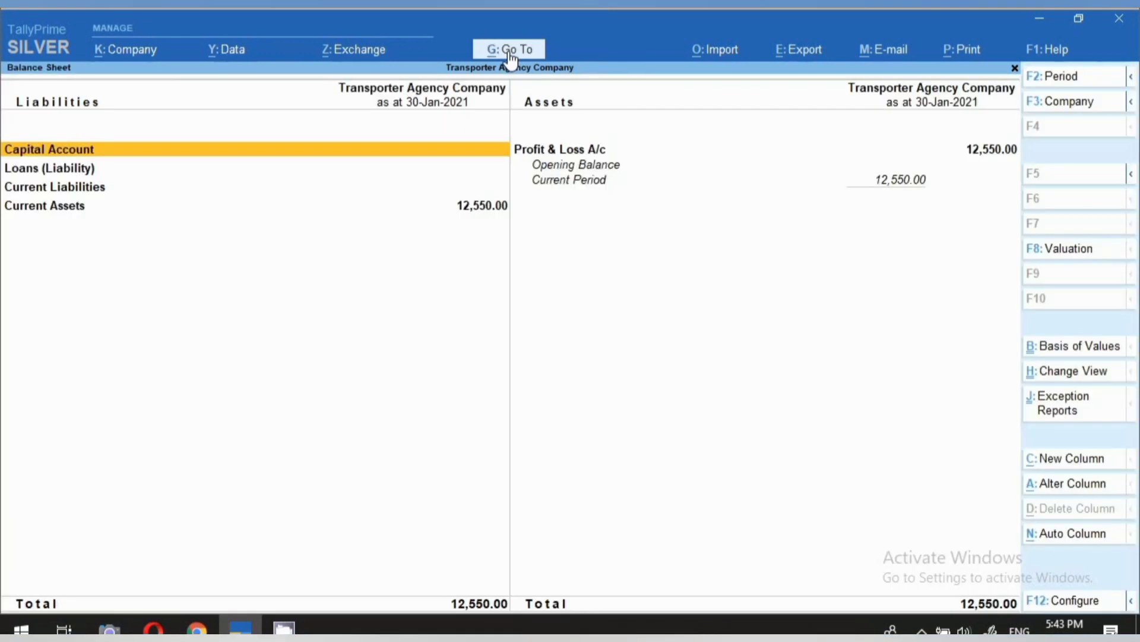
{"action": "key", "text": "Down"}
{"action": "key", "text": "Down"}
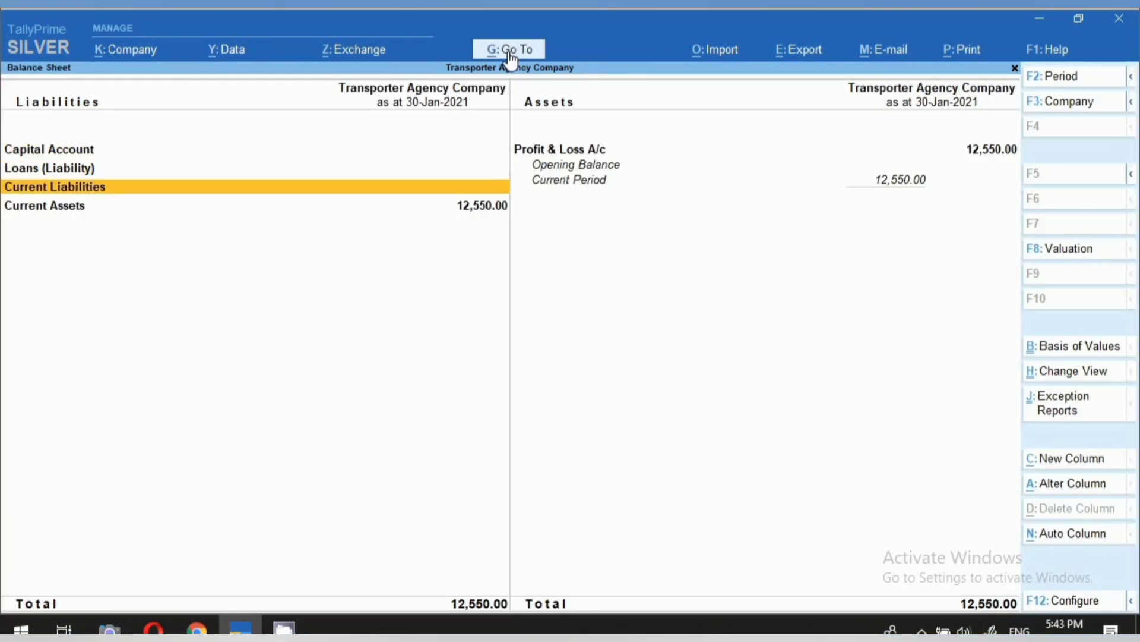
{"action": "key", "text": "shift+Return"}
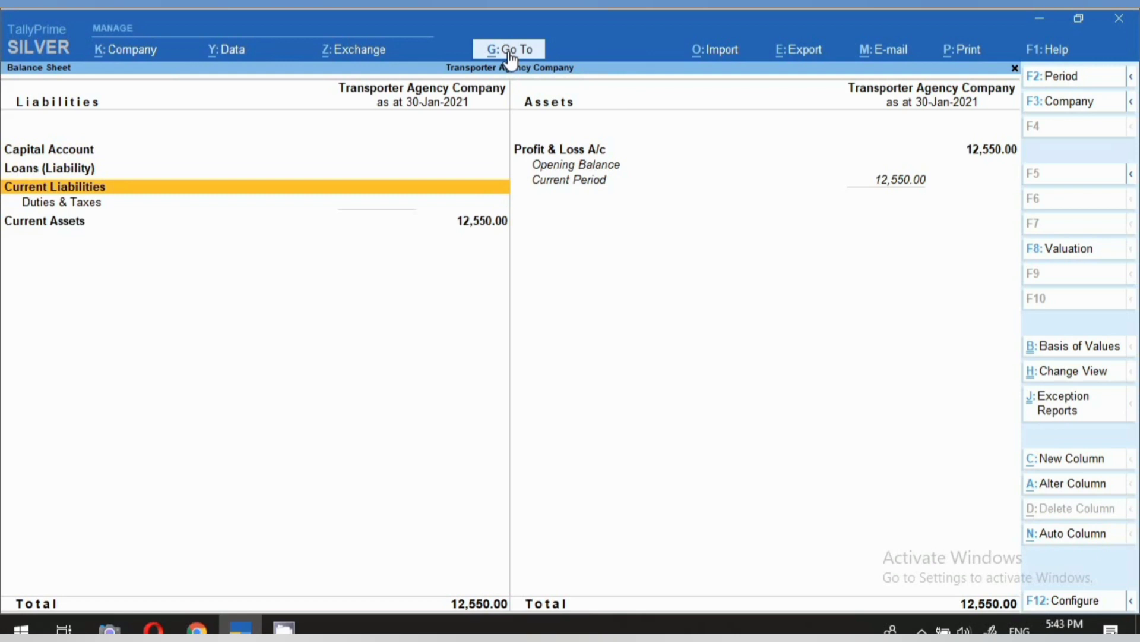
{"action": "key", "text": "Down"}
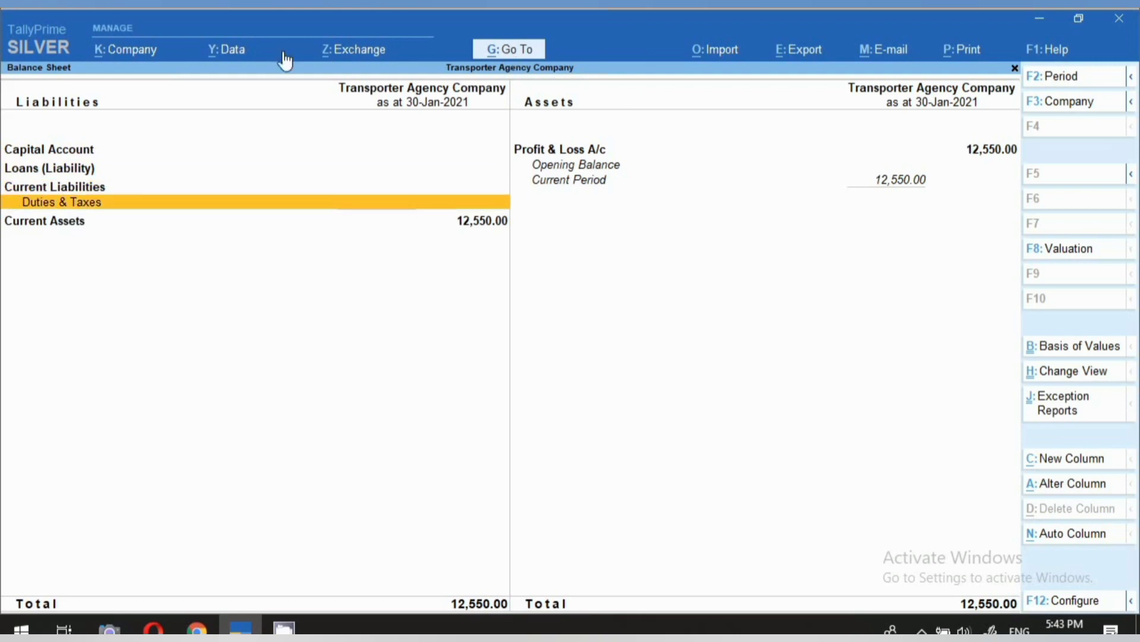
{"action": "left_click", "coordinate": [443, 208]}
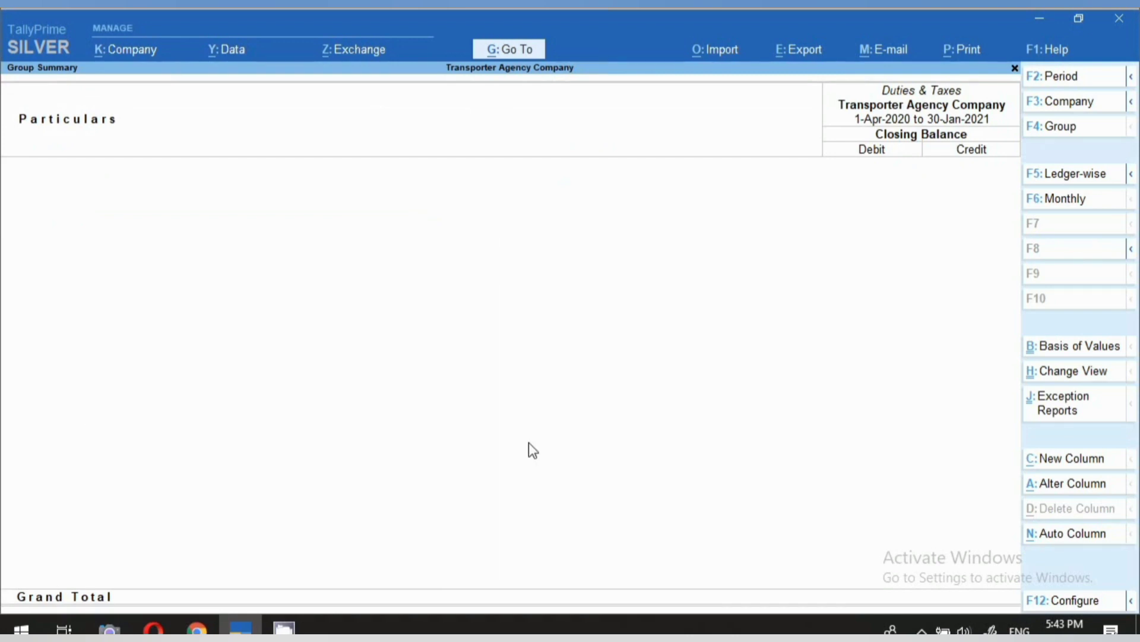
Step: Search the list of reports for a GST report
{"action": "left_click", "coordinate": [505, 50]}
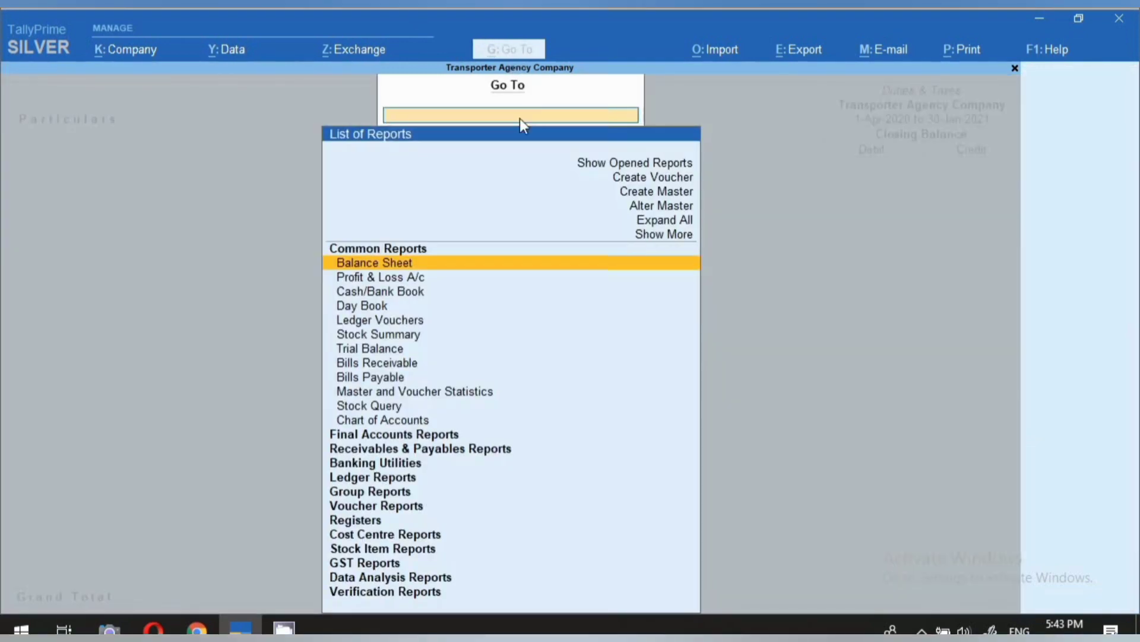
{"action": "type", "text": "GS"}
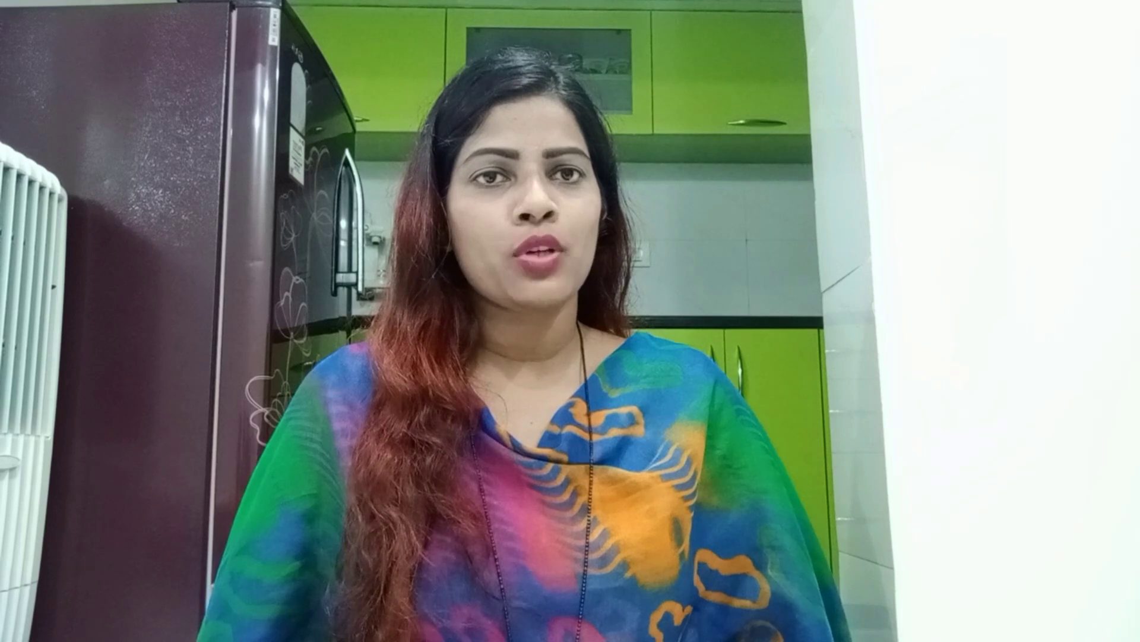